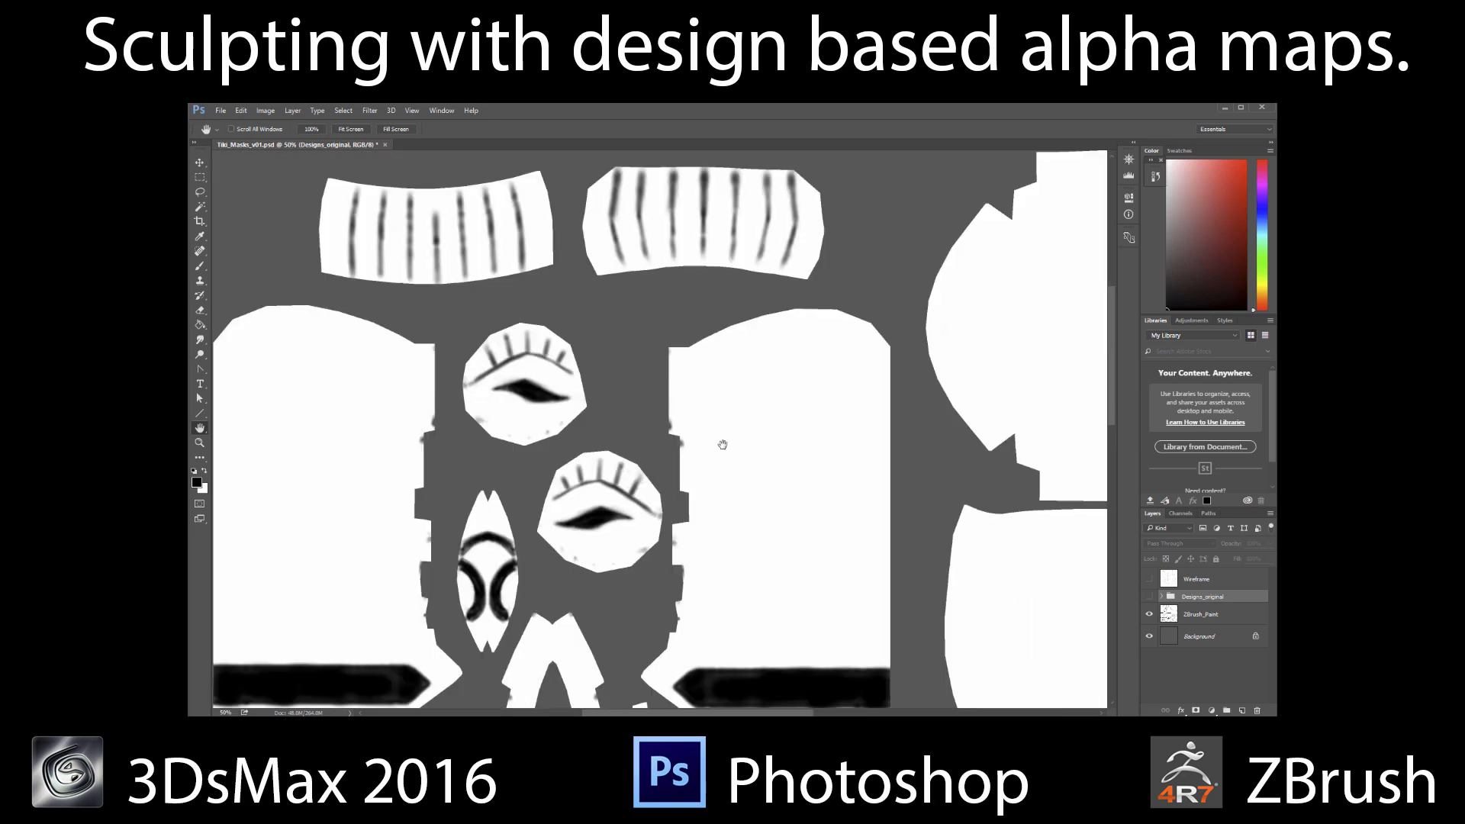
scroll(761, 189, "down", 3, "alt")
scroll(761, 190, "up", 4, "alt")
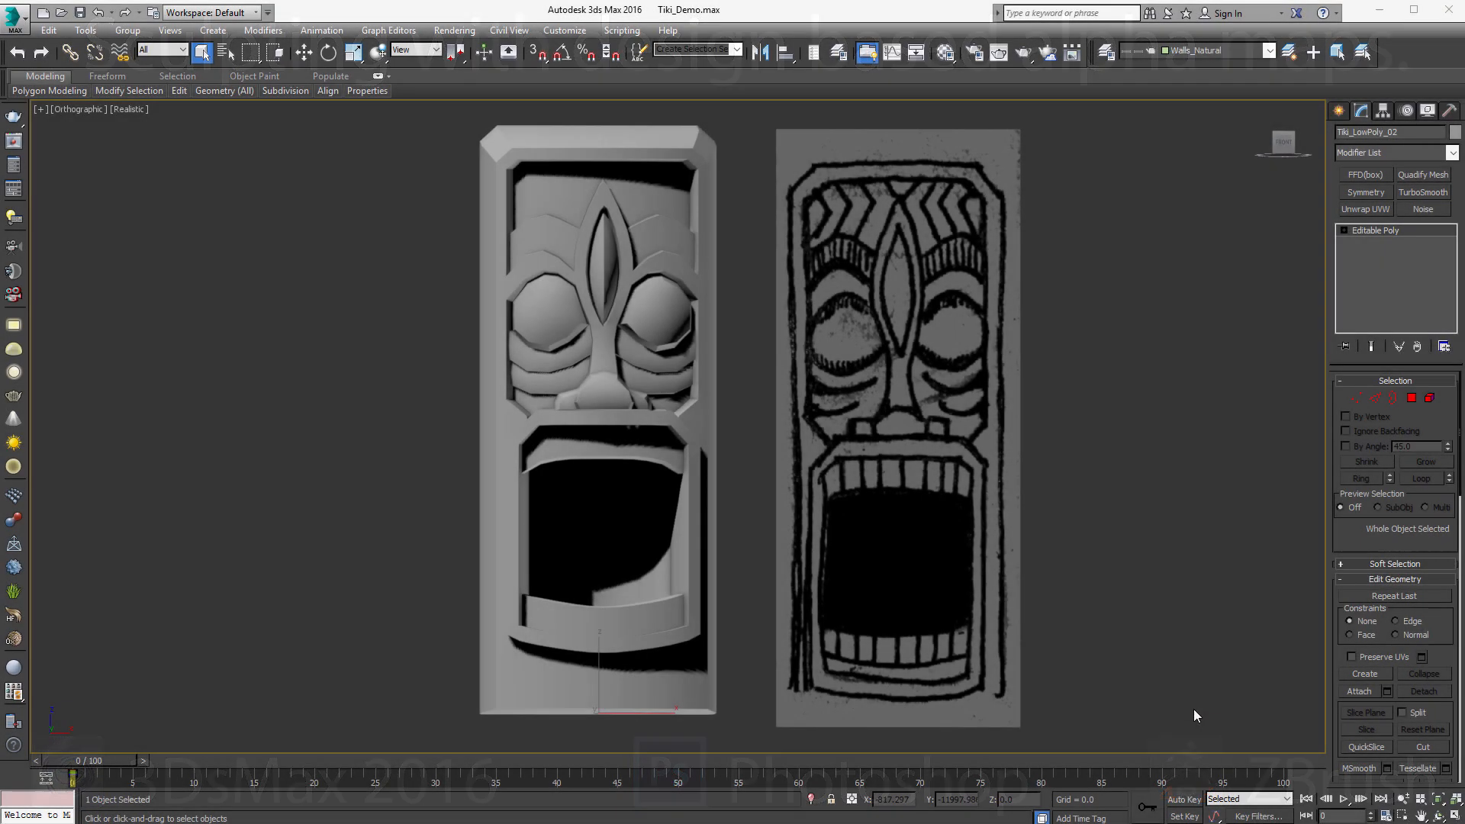
Step: Examine the low-poly tiki model from several angles, comparing its carved face and mouth with the sketch plane beside it
mouse_move(1140, 439)
middle_mouse_down("alt")
mouse_move(1192, 436)
mouse_move(1064, 440)
mouse_move(1194, 440)
mouse_move(1132, 437)
mouse_move(1158, 436)
mouse_move(1142, 450)
middle_mouse_up("alt")
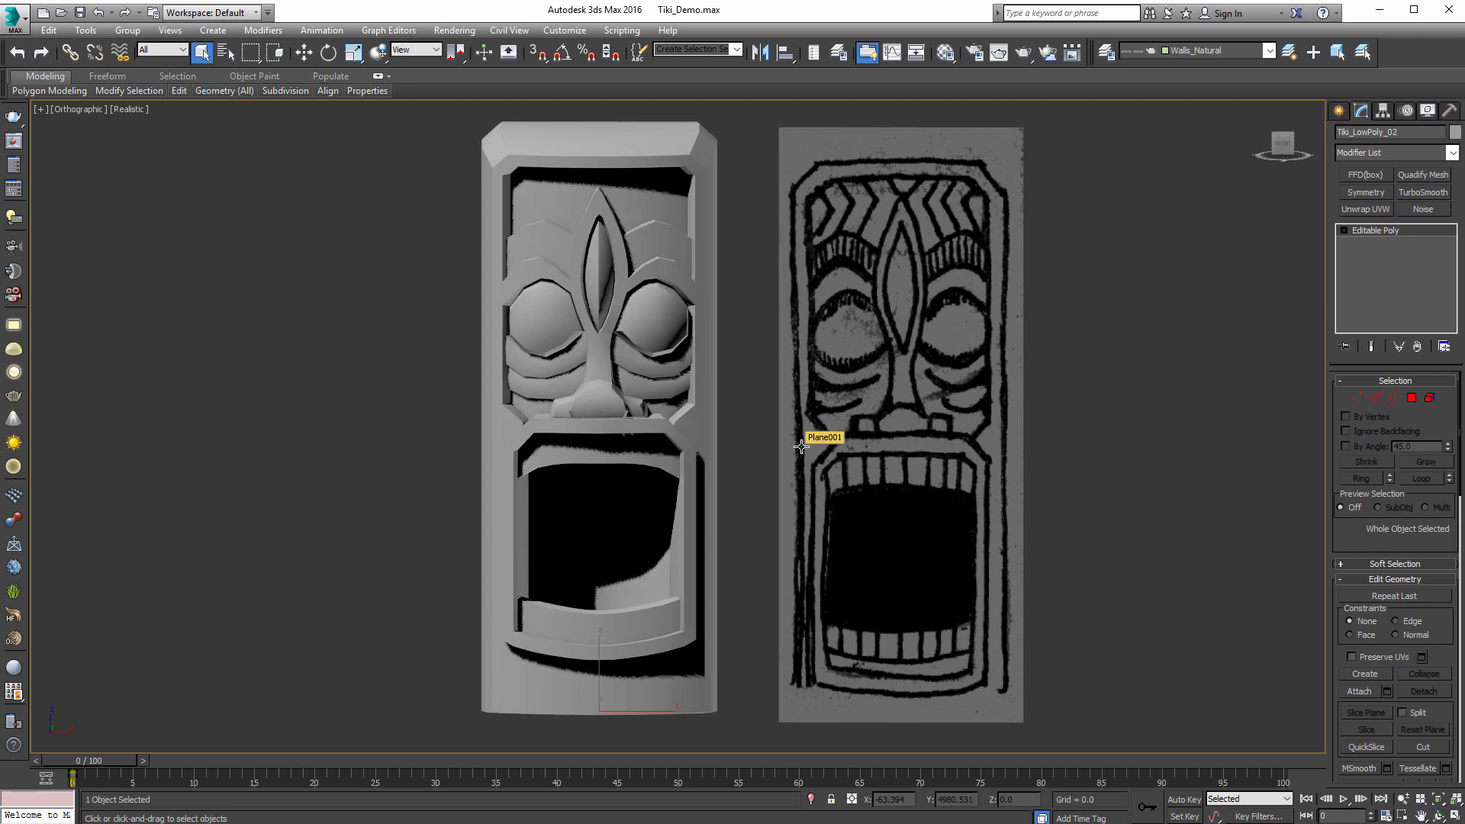
key("F3")
key("F3")
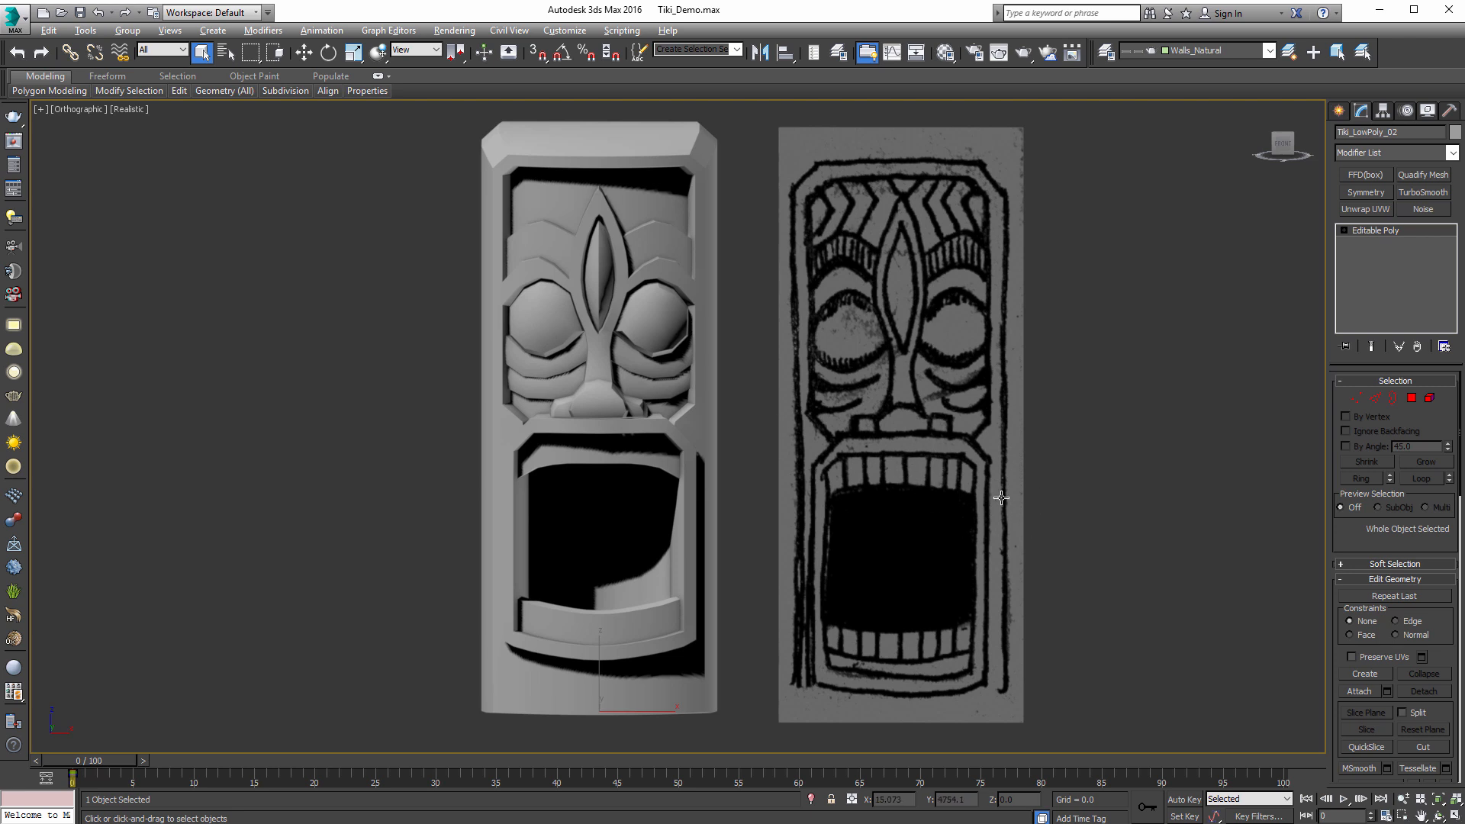
middle_click_drag(1002, 497, 1017, 483, "alt")
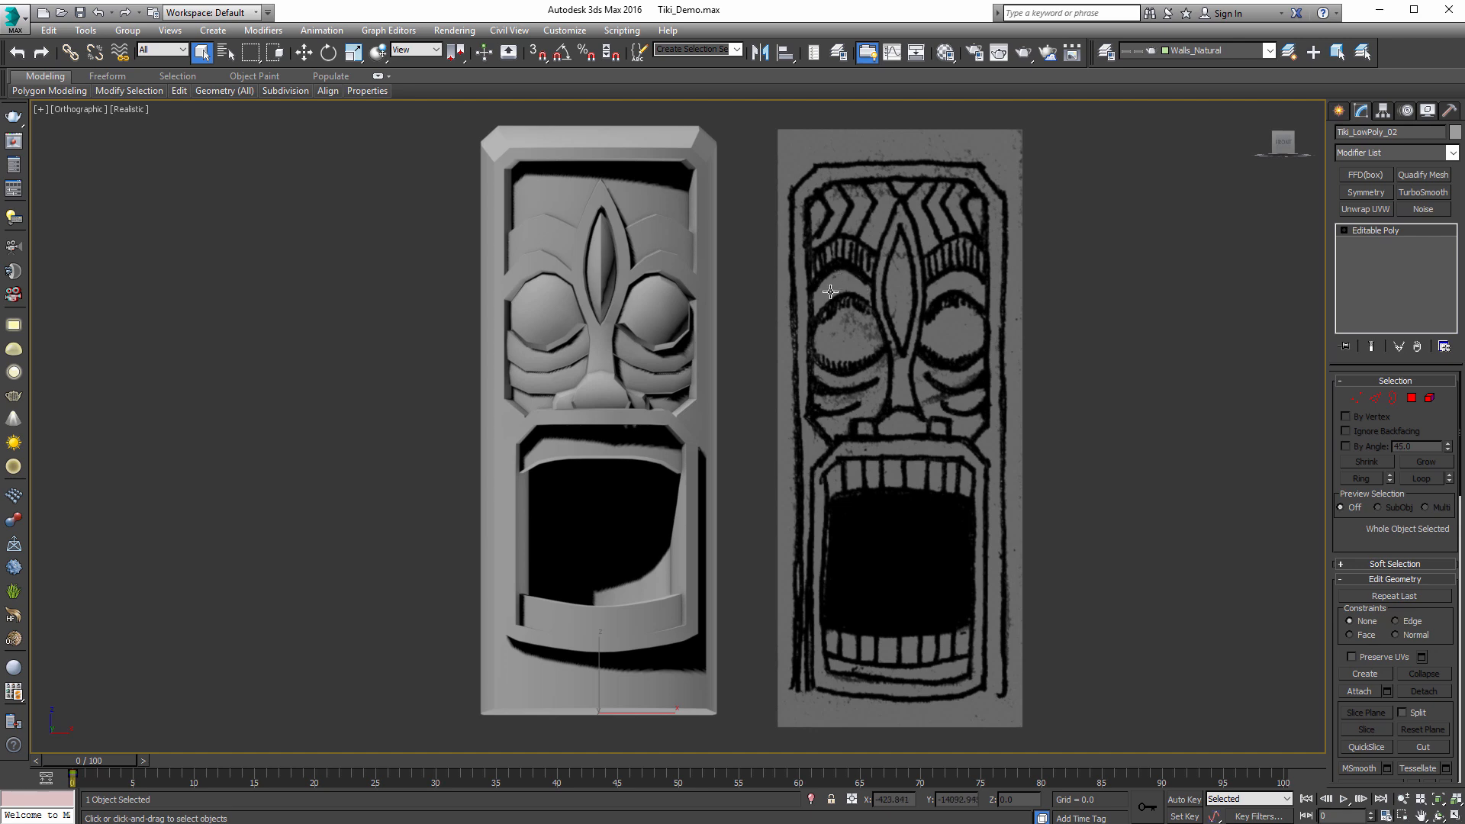
middle_click_drag(730, 322, 779, 412, "alt")
scroll(779, 412, "up", 5)
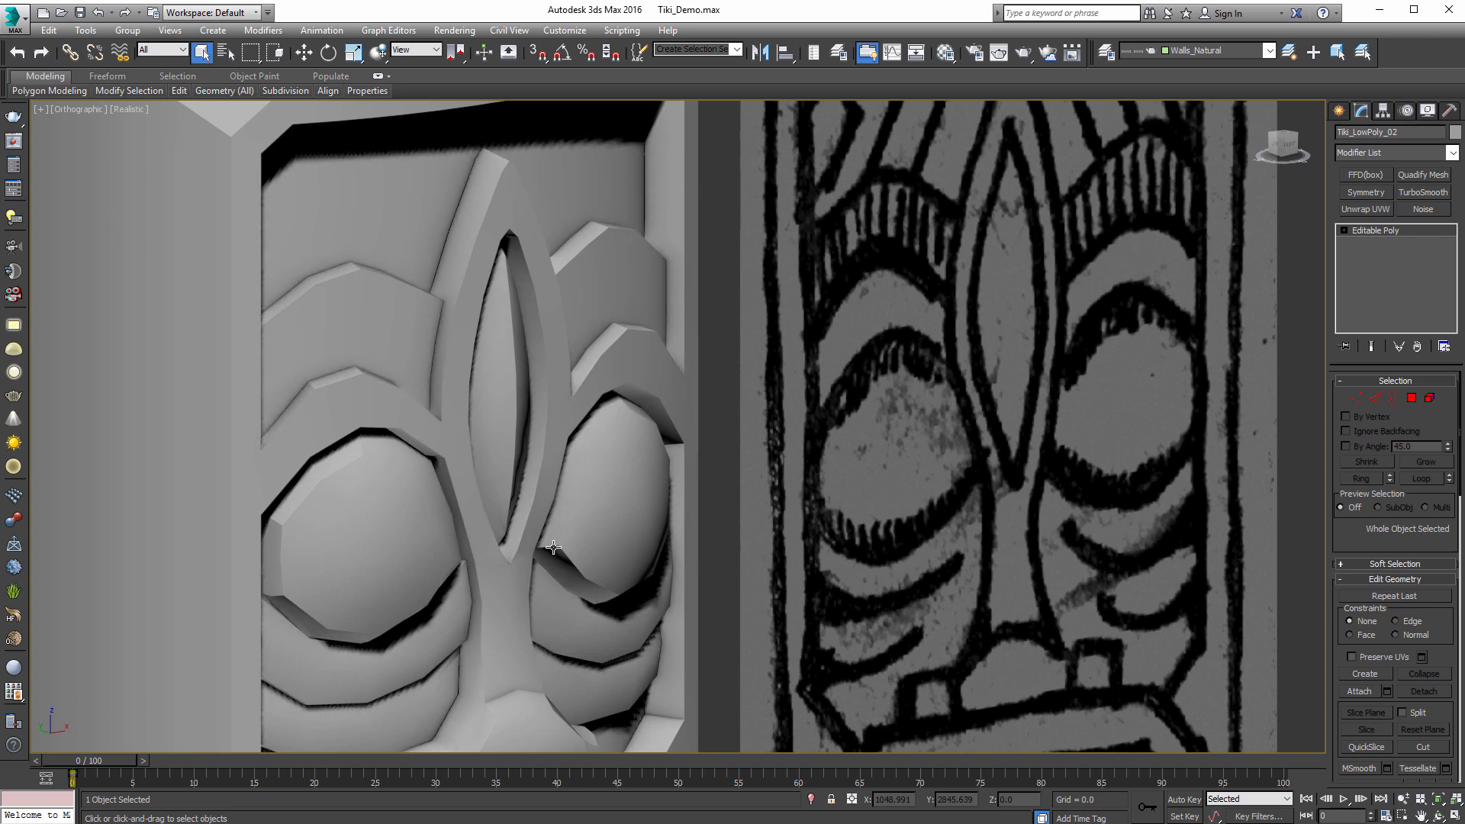
mouse_move(688, 523)
middle_mouse_down("alt")
mouse_move(739, 507)
mouse_move(669, 500)
mouse_move(702, 511)
middle_mouse_up("alt")
middle_click_drag(745, 592, 739, 520)
scroll(739, 519, "down", 3)
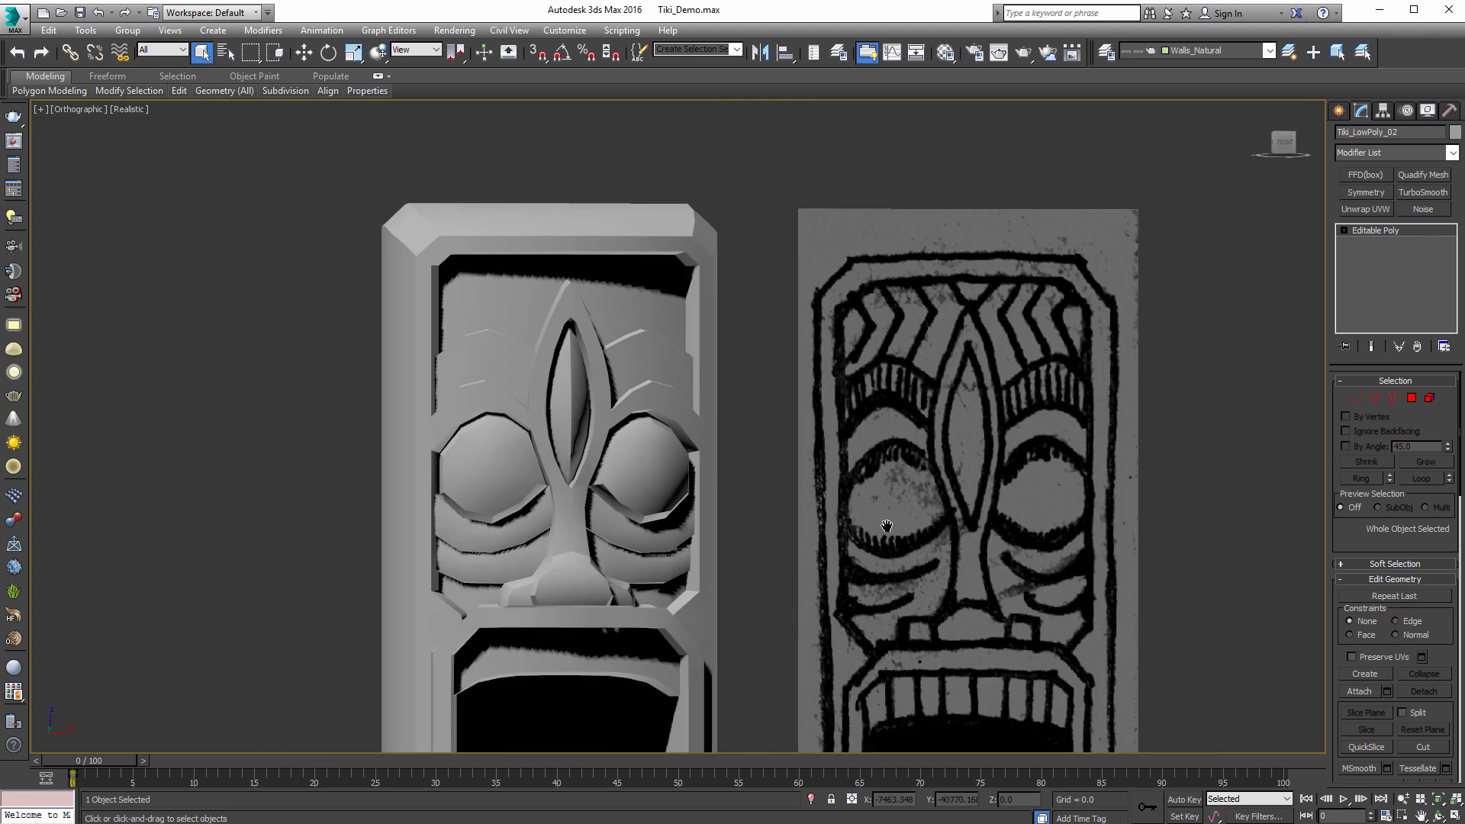
middle_click_drag(970, 620, 993, 471)
middle_click_drag(973, 614, 915, 501)
scroll(914, 499, "down", 2)
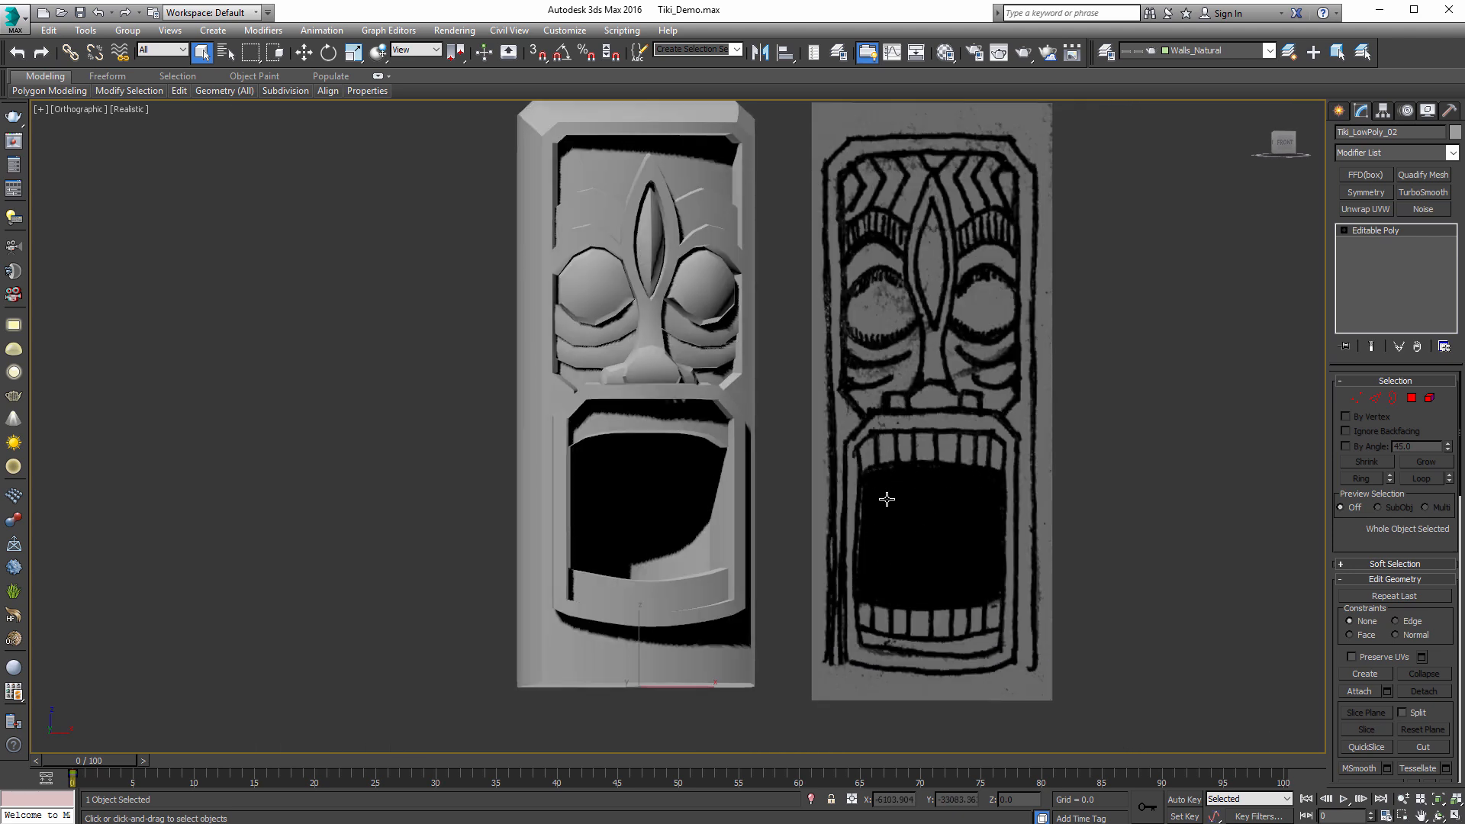
middle_click_drag(680, 477, 751, 417, "alt")
Step: Display edged faces and examine the tiki's mesh topology around the eyes, forehead, nose and mouth
key("F4")
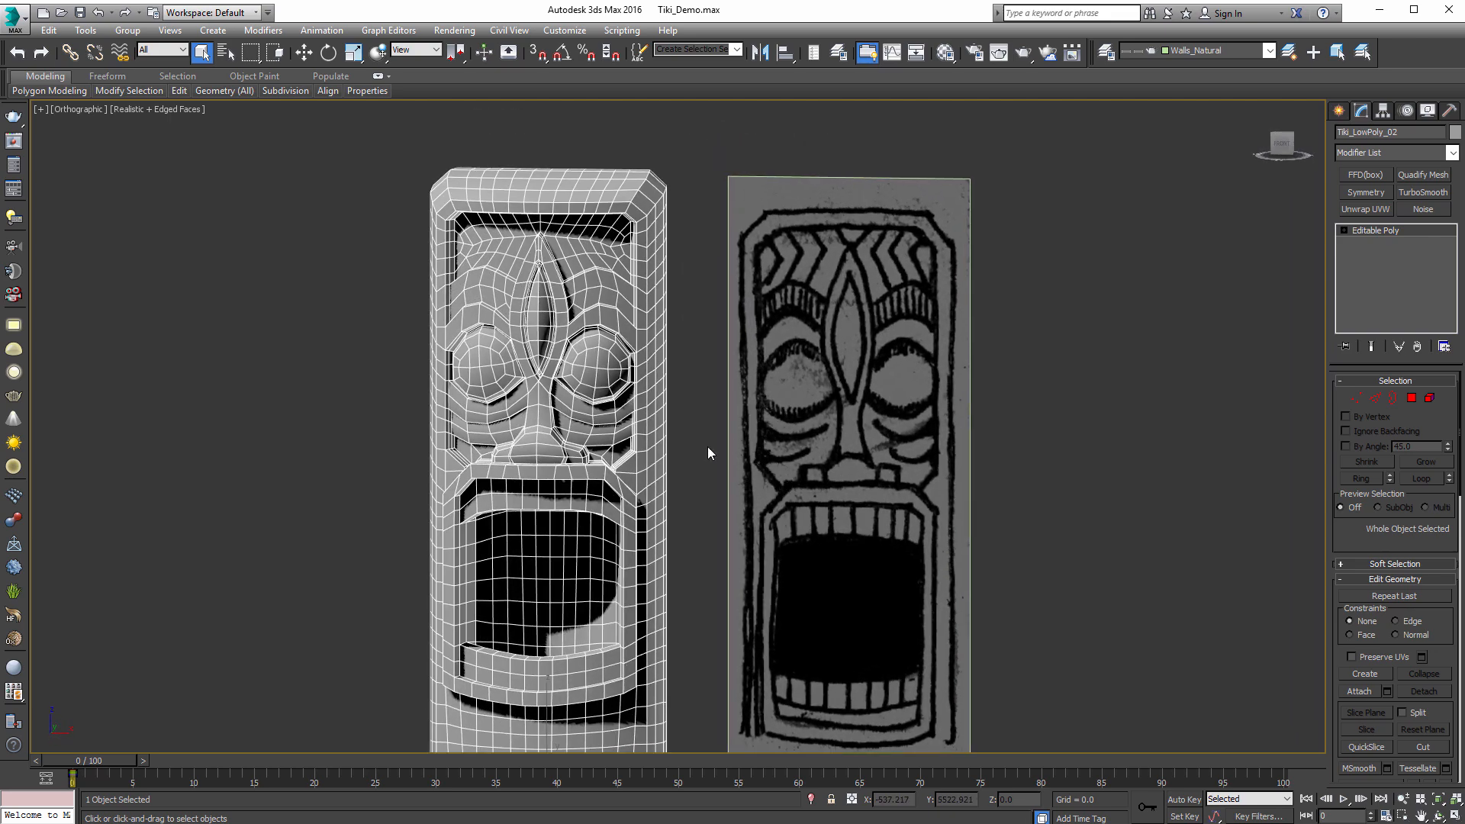
scroll(710, 455, "up", 5)
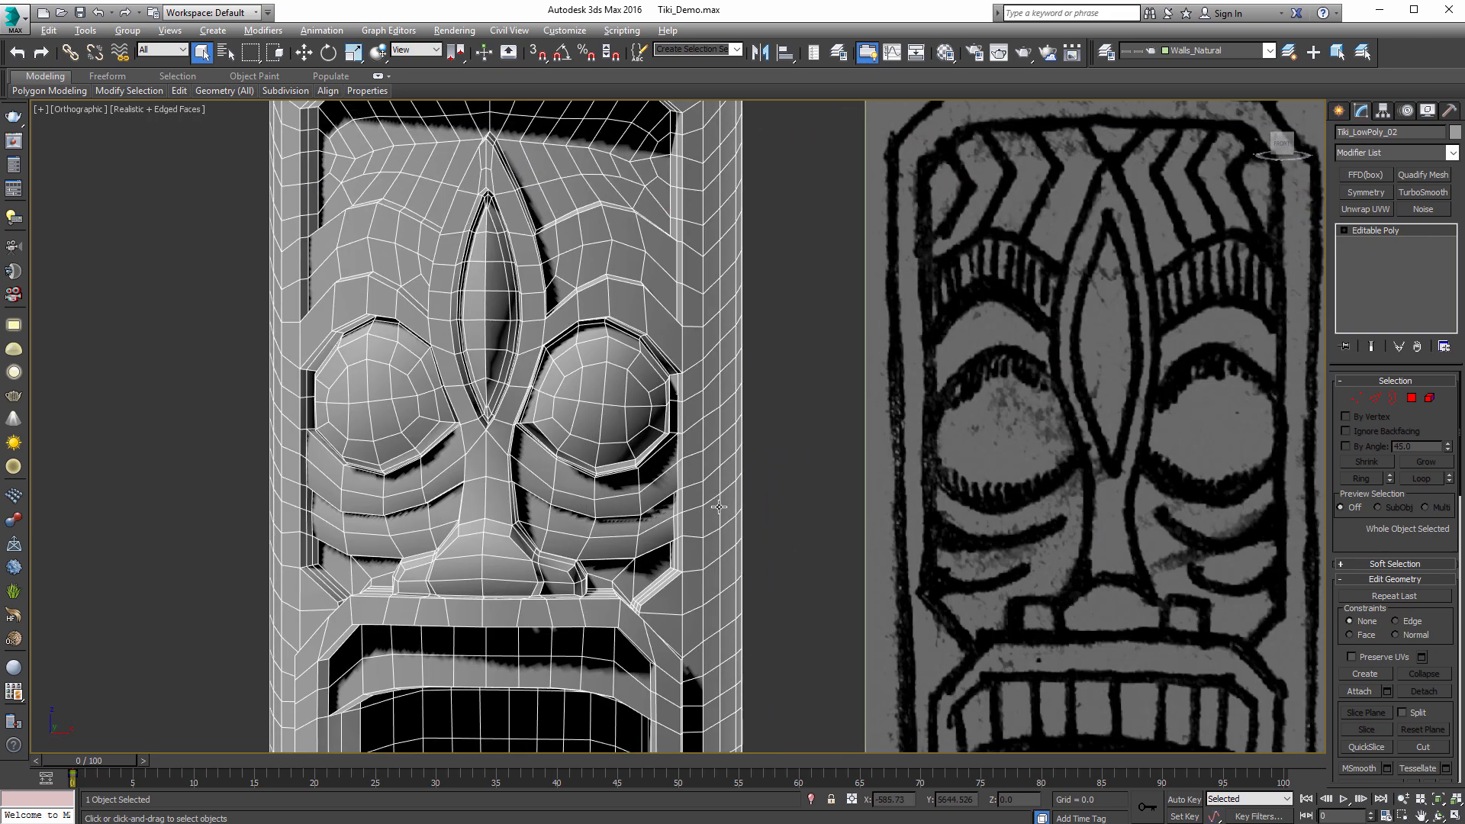
middle_click_drag(719, 506, 745, 542, "alt")
scroll(745, 542, "up", 2)
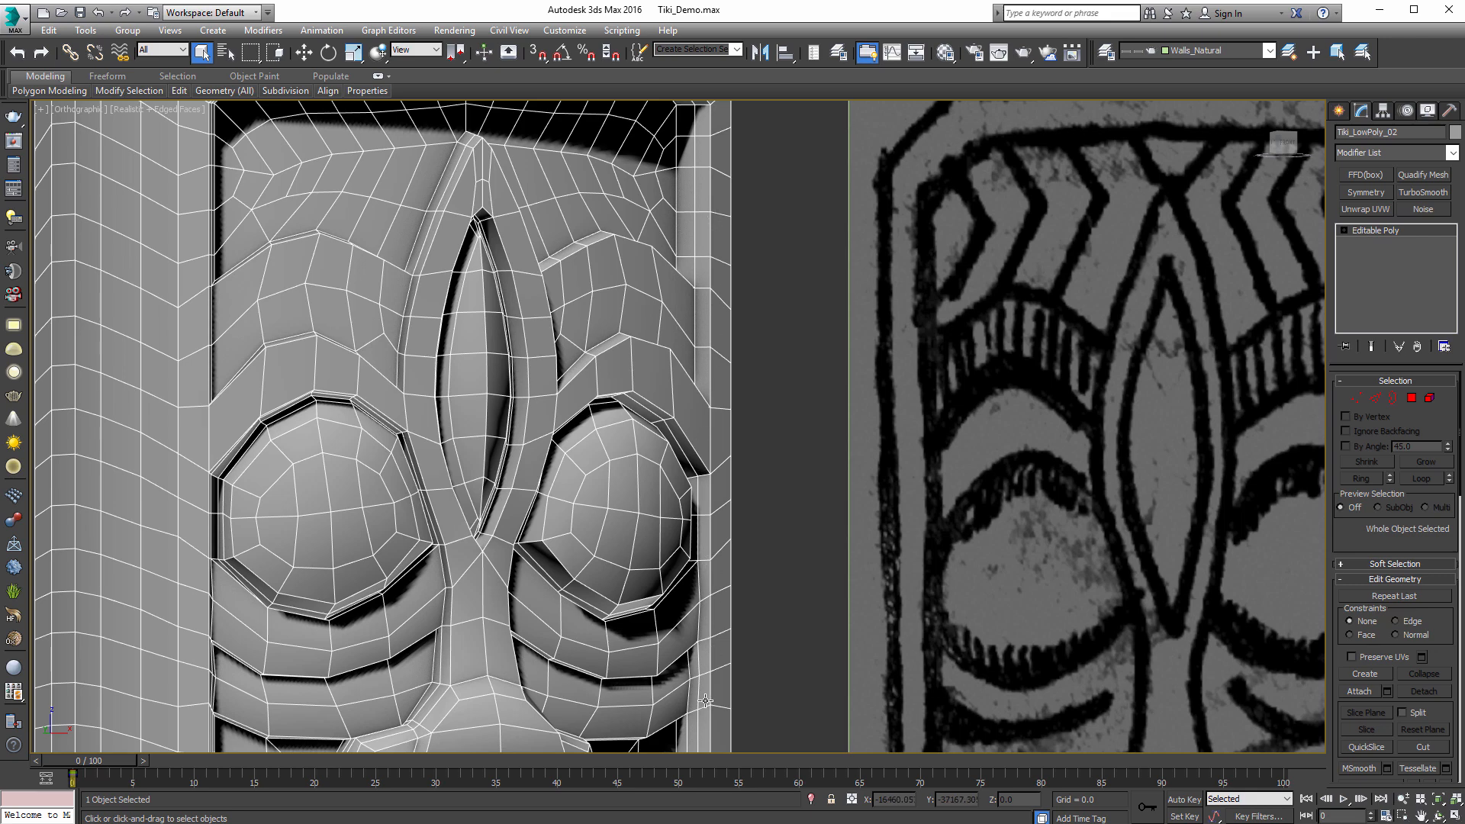
scroll(771, 458, "down", 2)
middle_click_drag(771, 457, 481, 402, "alt")
scroll(543, 559, "down", 5)
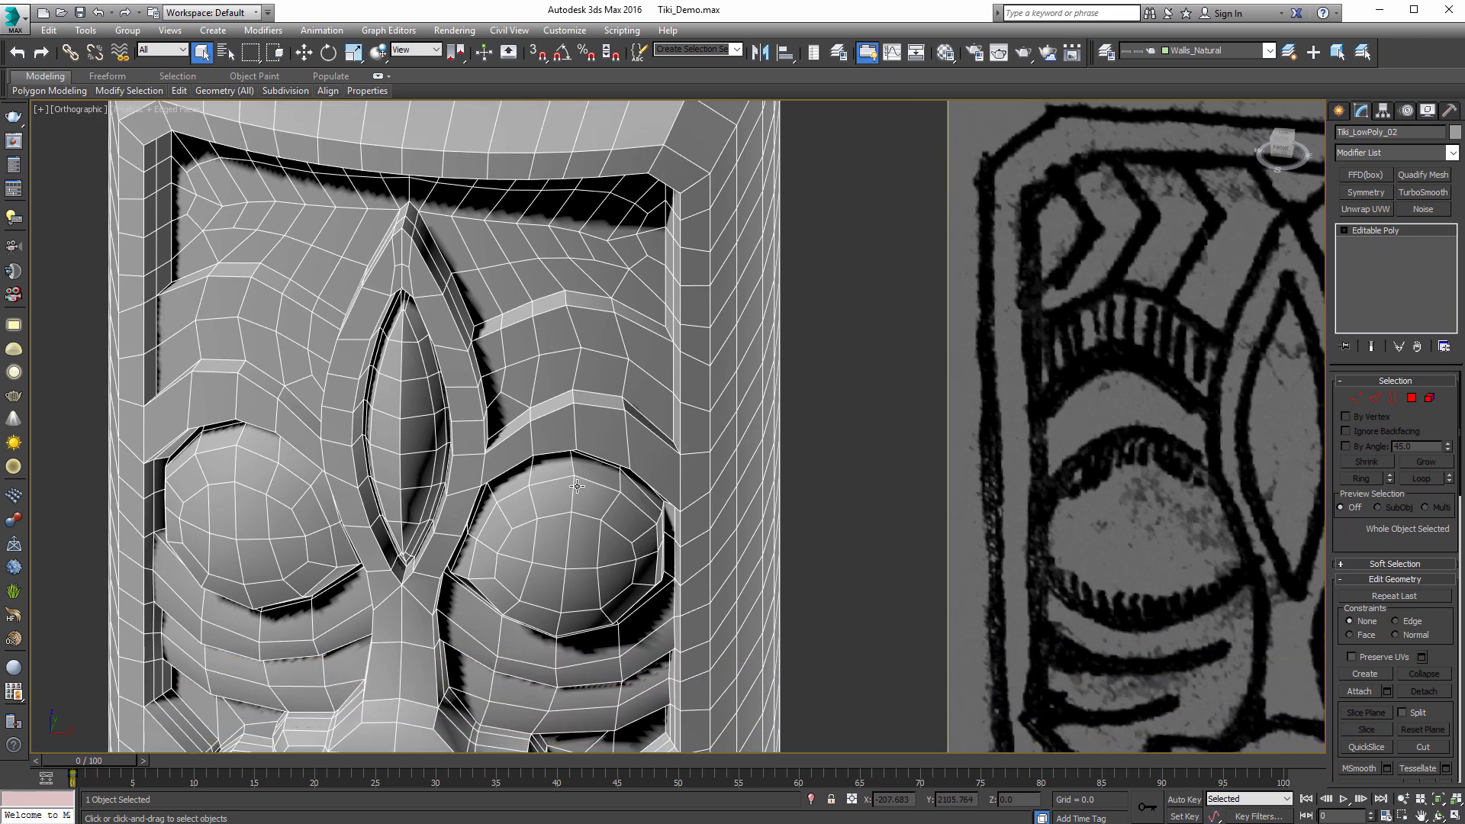
scroll(703, 420, "down", 4)
middle_click_drag(703, 420, 647, 323, "alt")
scroll(702, 433, "up", 3)
scroll(705, 427, "up", 2)
middle_click_drag(703, 429, 749, 411)
scroll(811, 437, "down", 3)
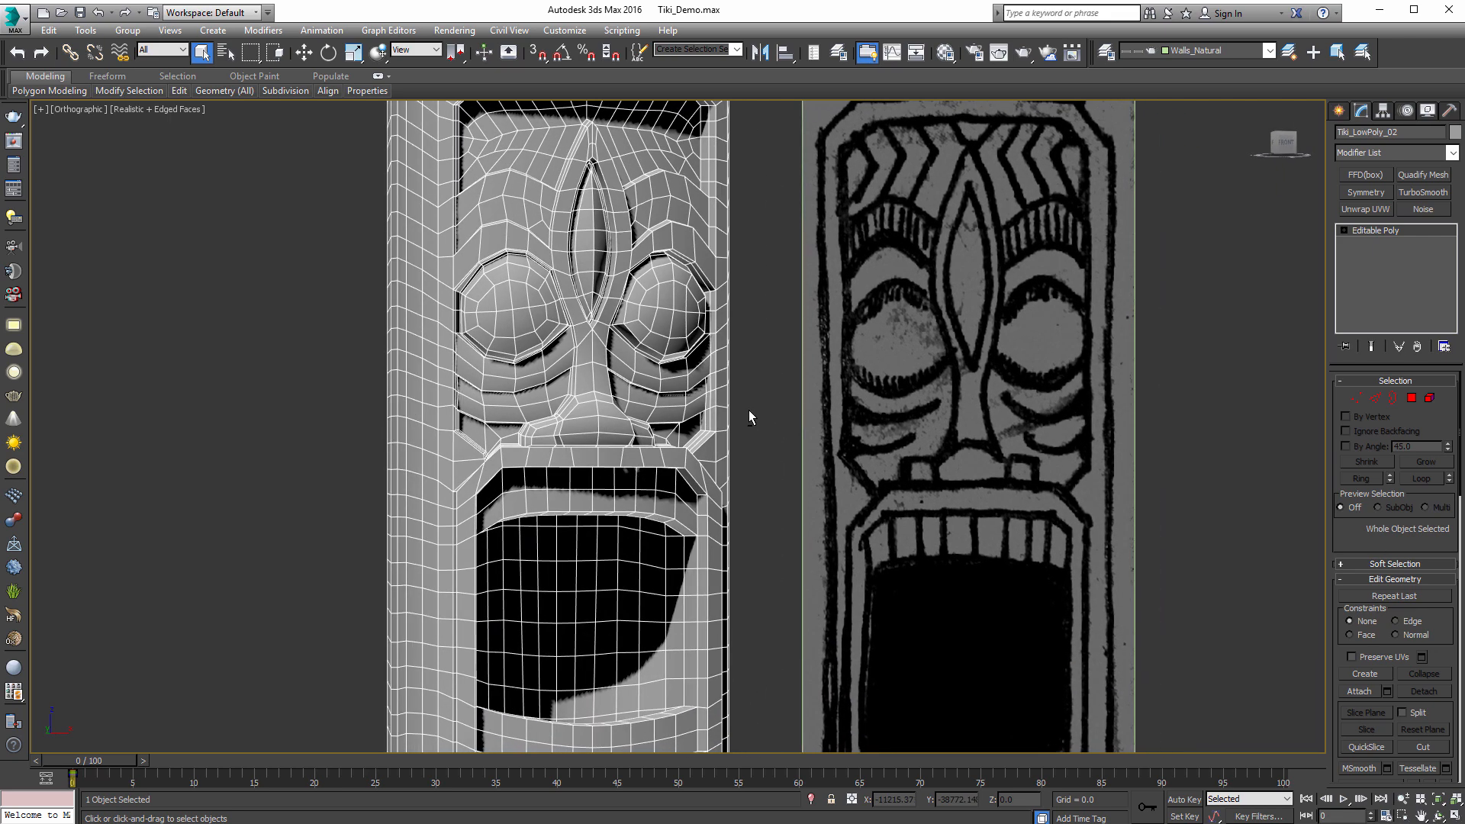
scroll(746, 399, "up", 4)
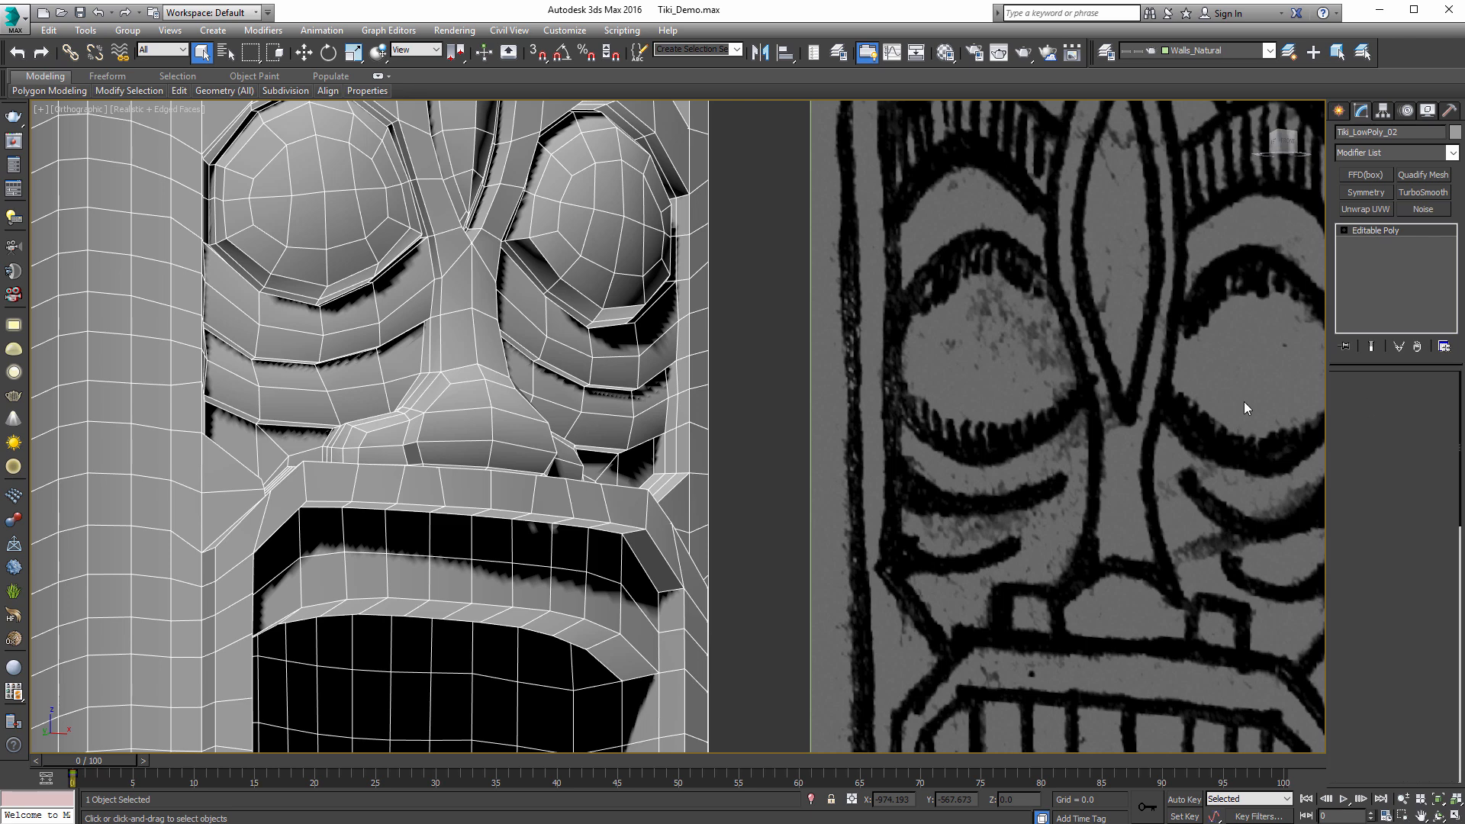
Step: Check the crease values of the edge loop on the fold below the eye and of a neighbouring edge
key("2")
double_click(567, 371)
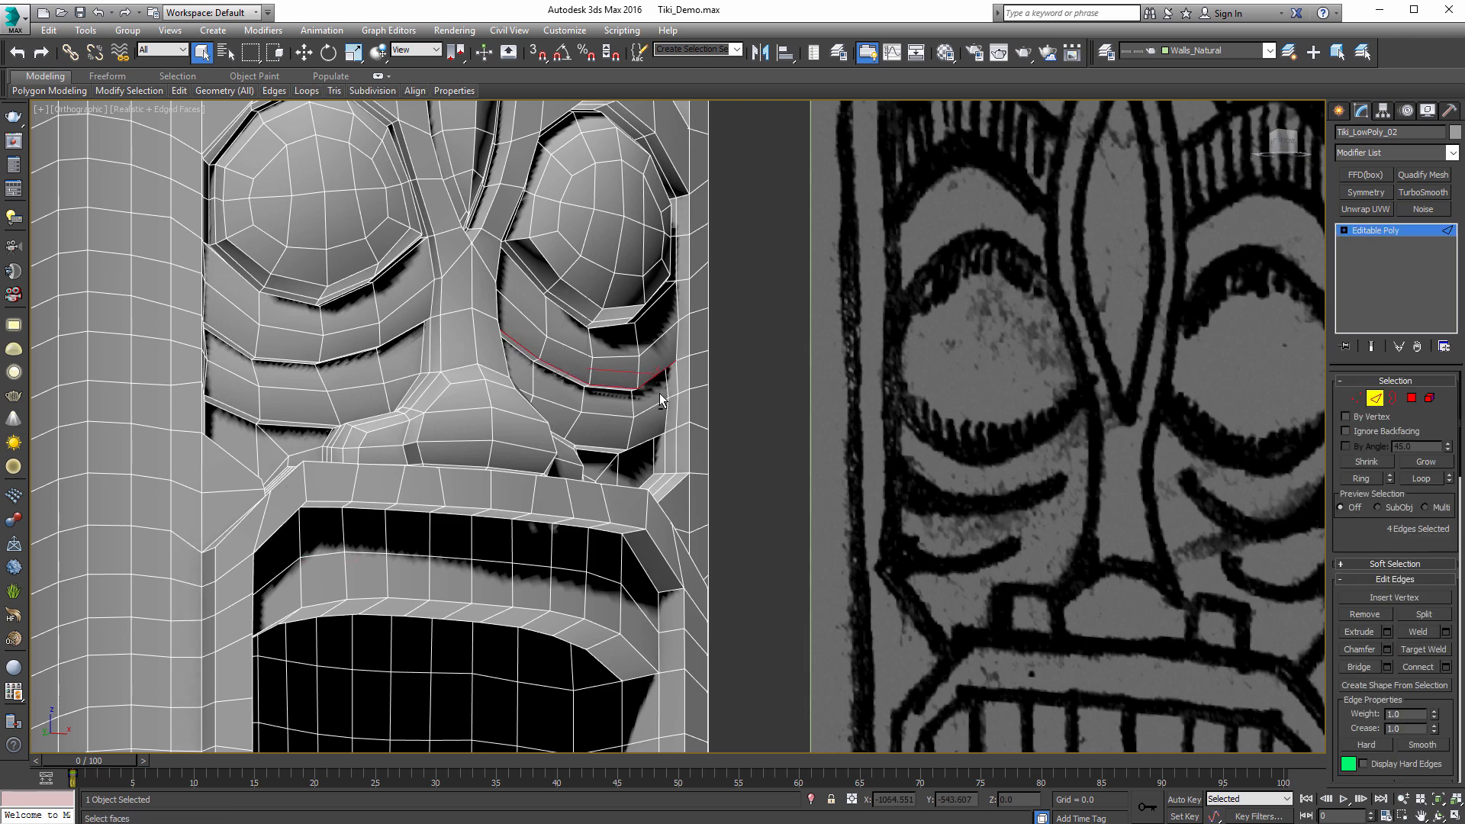
middle_click_drag(661, 402, 466, 334, "alt")
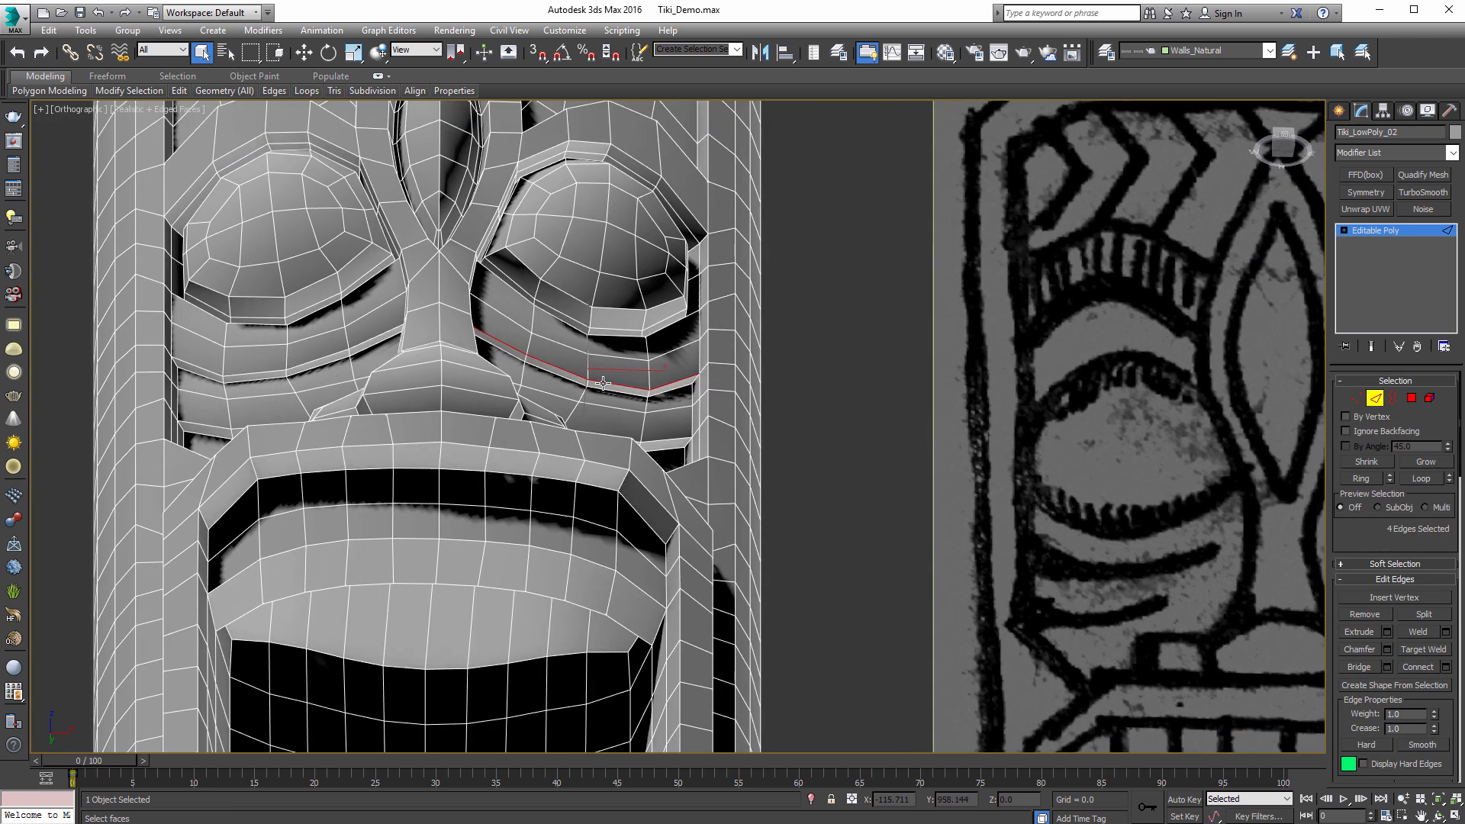
scroll(1362, 530, "down", 4)
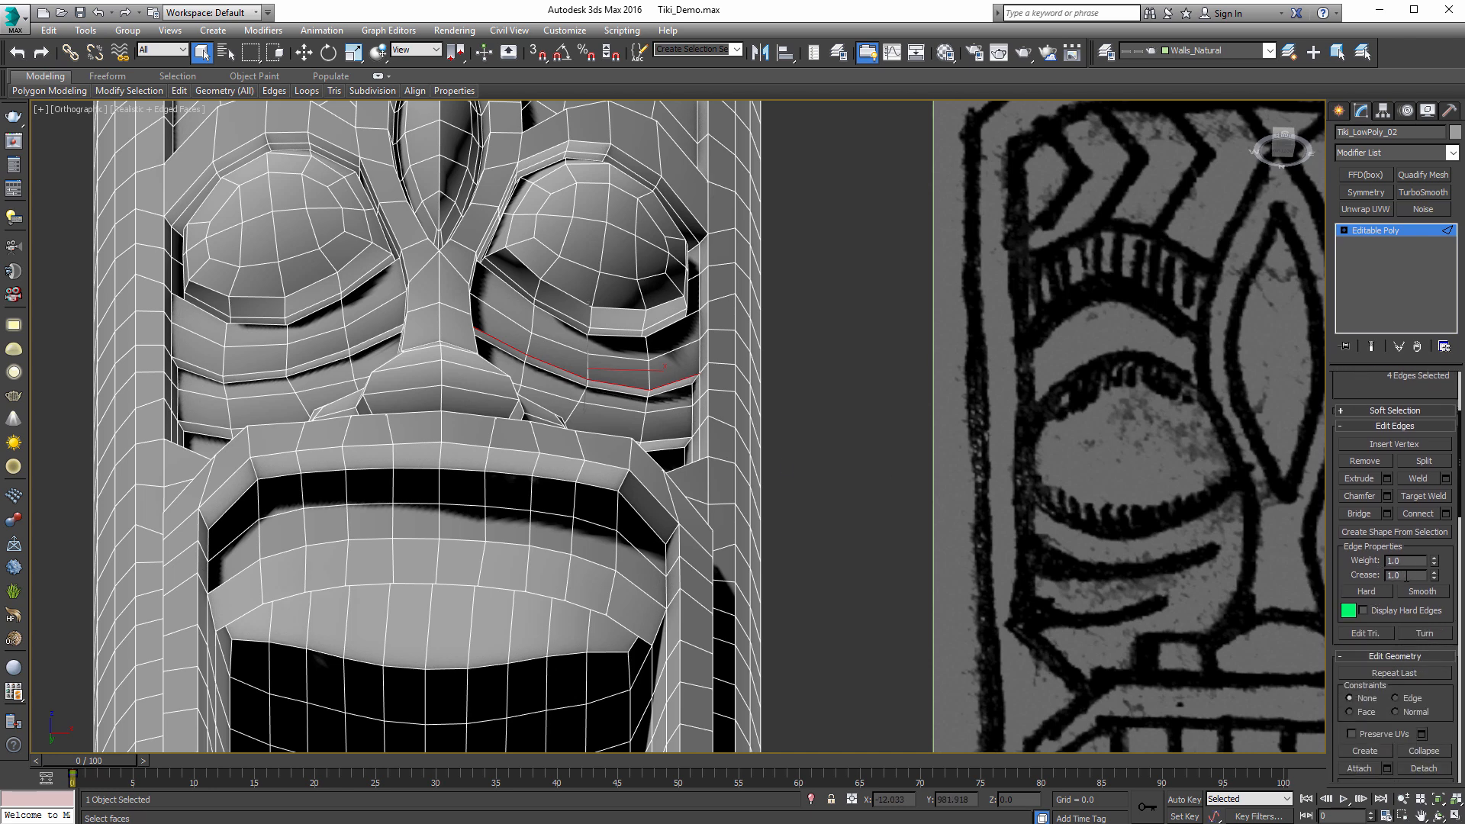
left_click(678, 348)
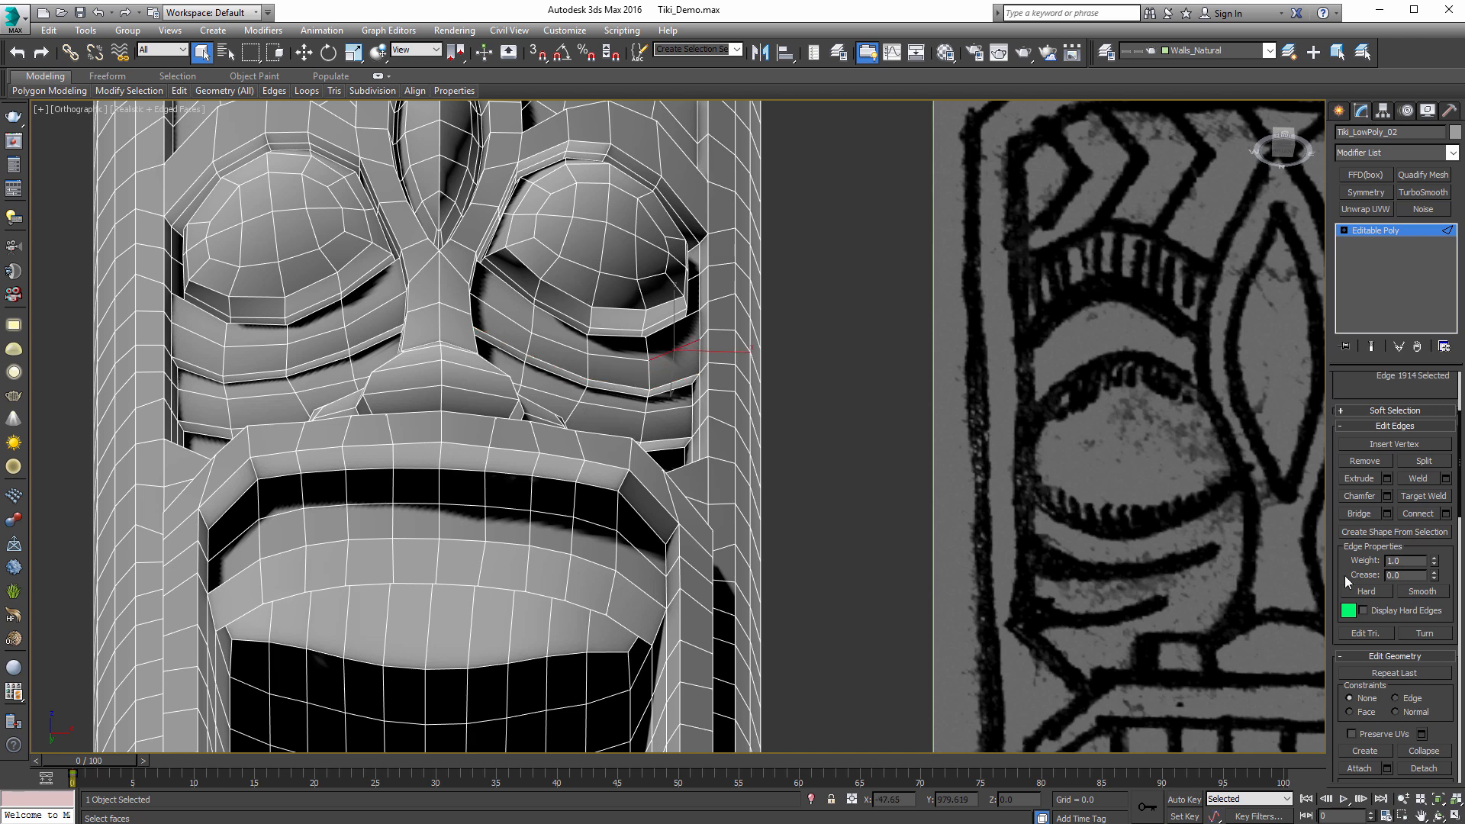
left_click(1382, 231)
Step: Hide the edged-faces display and apply a TurboSmooth modifier to the tiki model
scroll(753, 467, "down", 5)
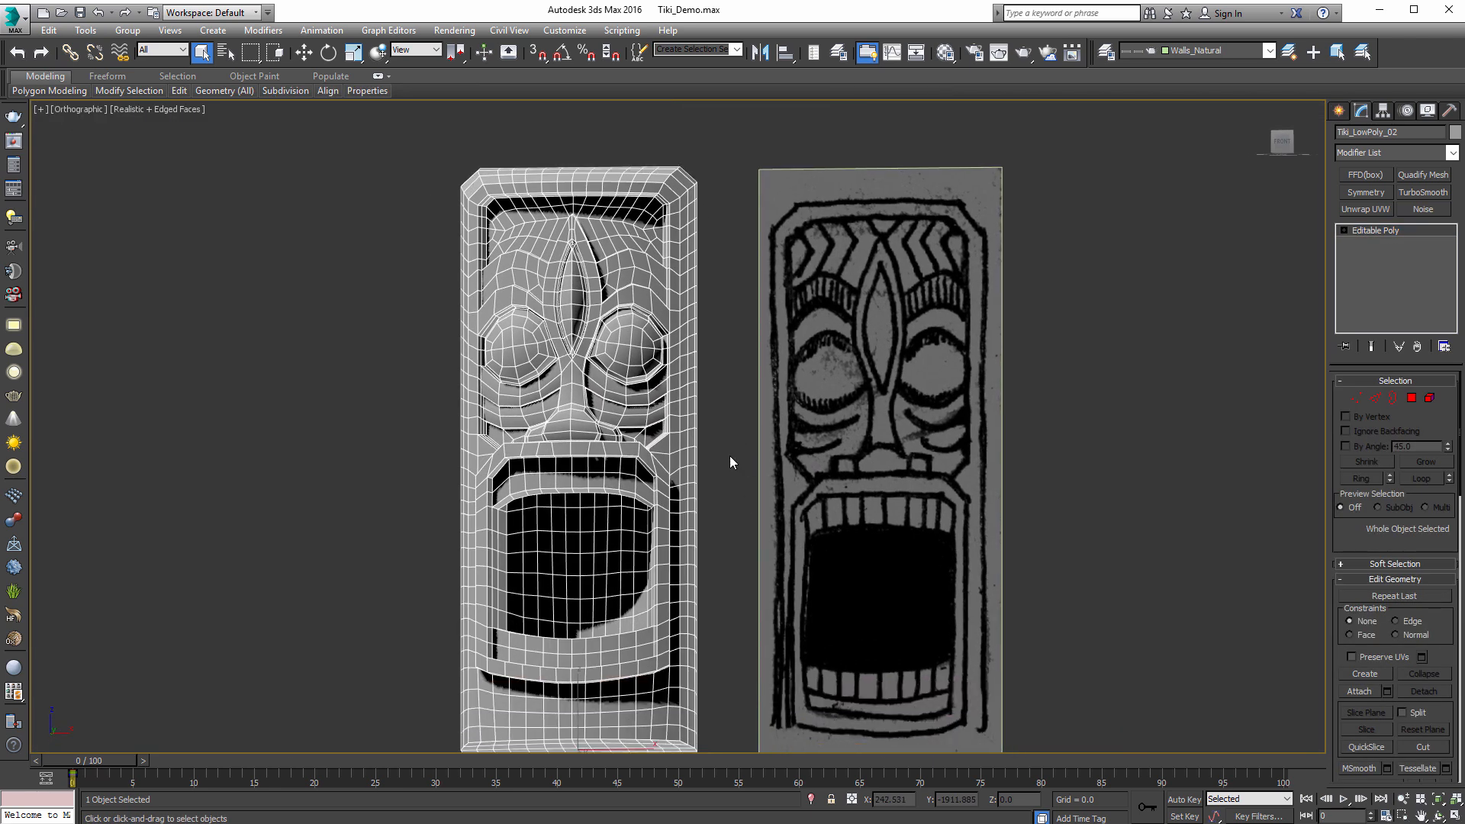
middle_click_drag(729, 456, 739, 455, "alt")
key("F4")
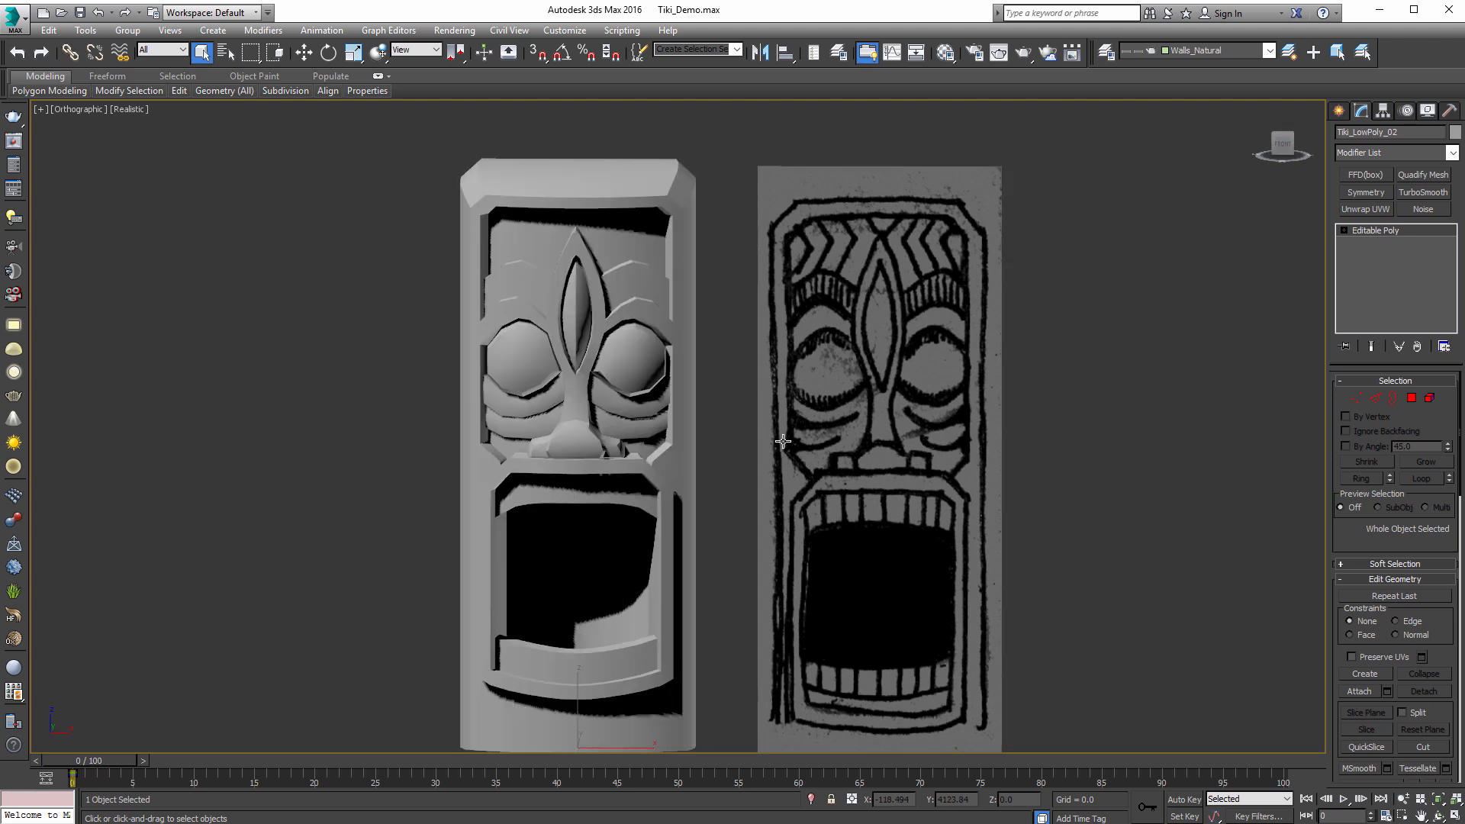
left_click(1421, 194)
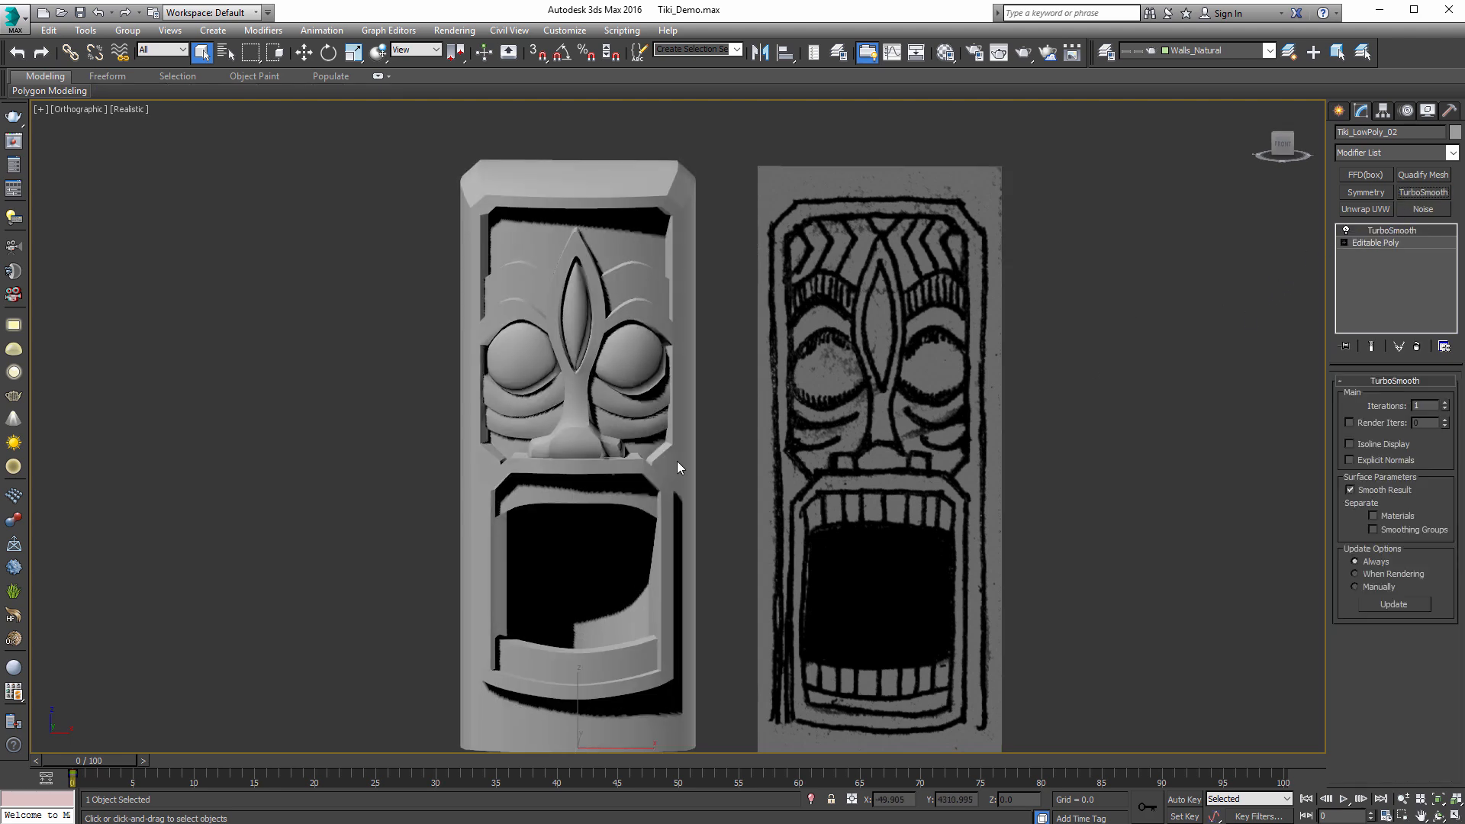
scroll(624, 478, "up", 6)
scroll(683, 458, "up", 3)
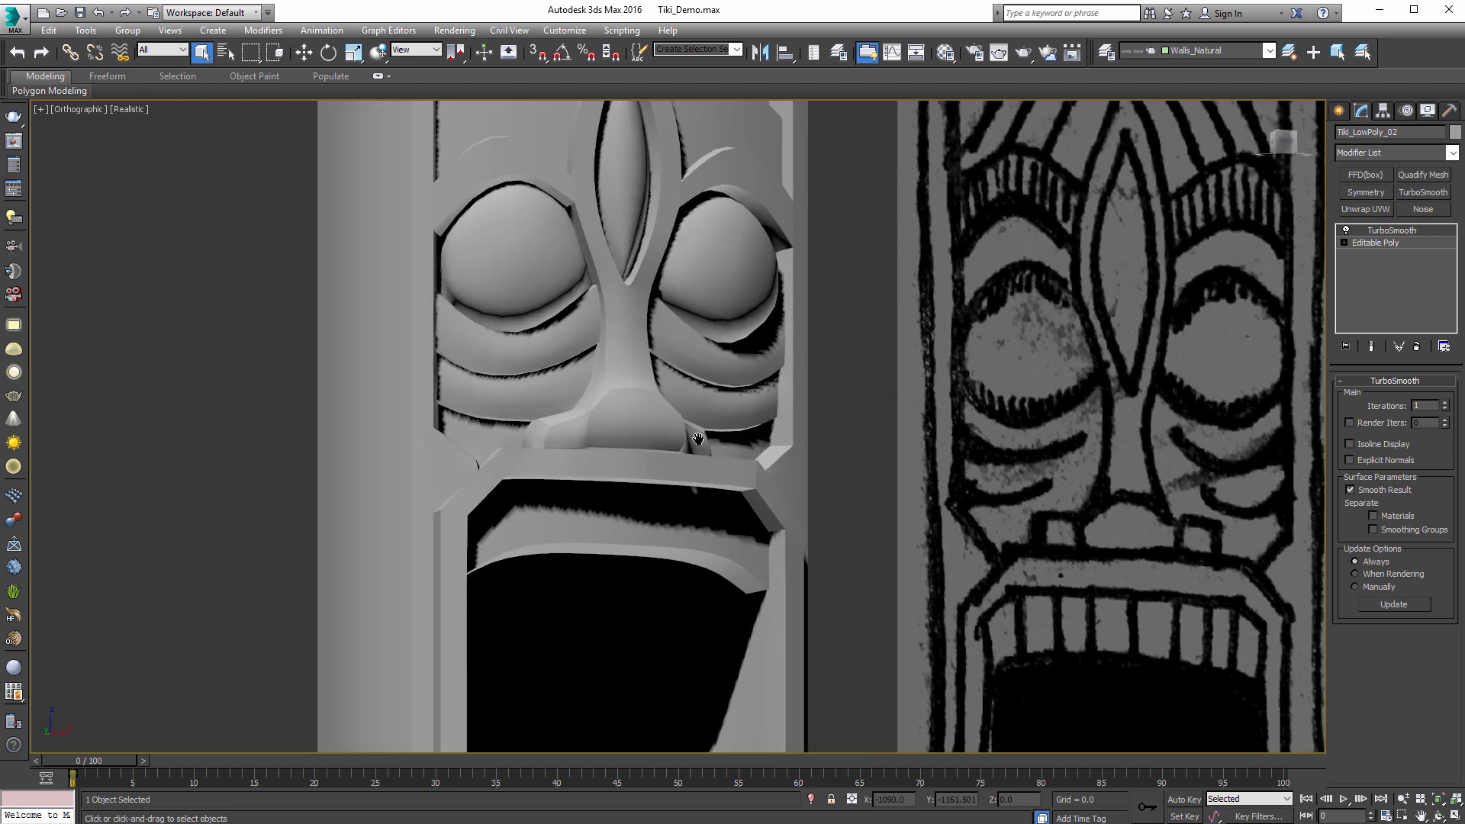
scroll(664, 530, "up", 4)
middle_click_drag(751, 504, 718, 429, "alt")
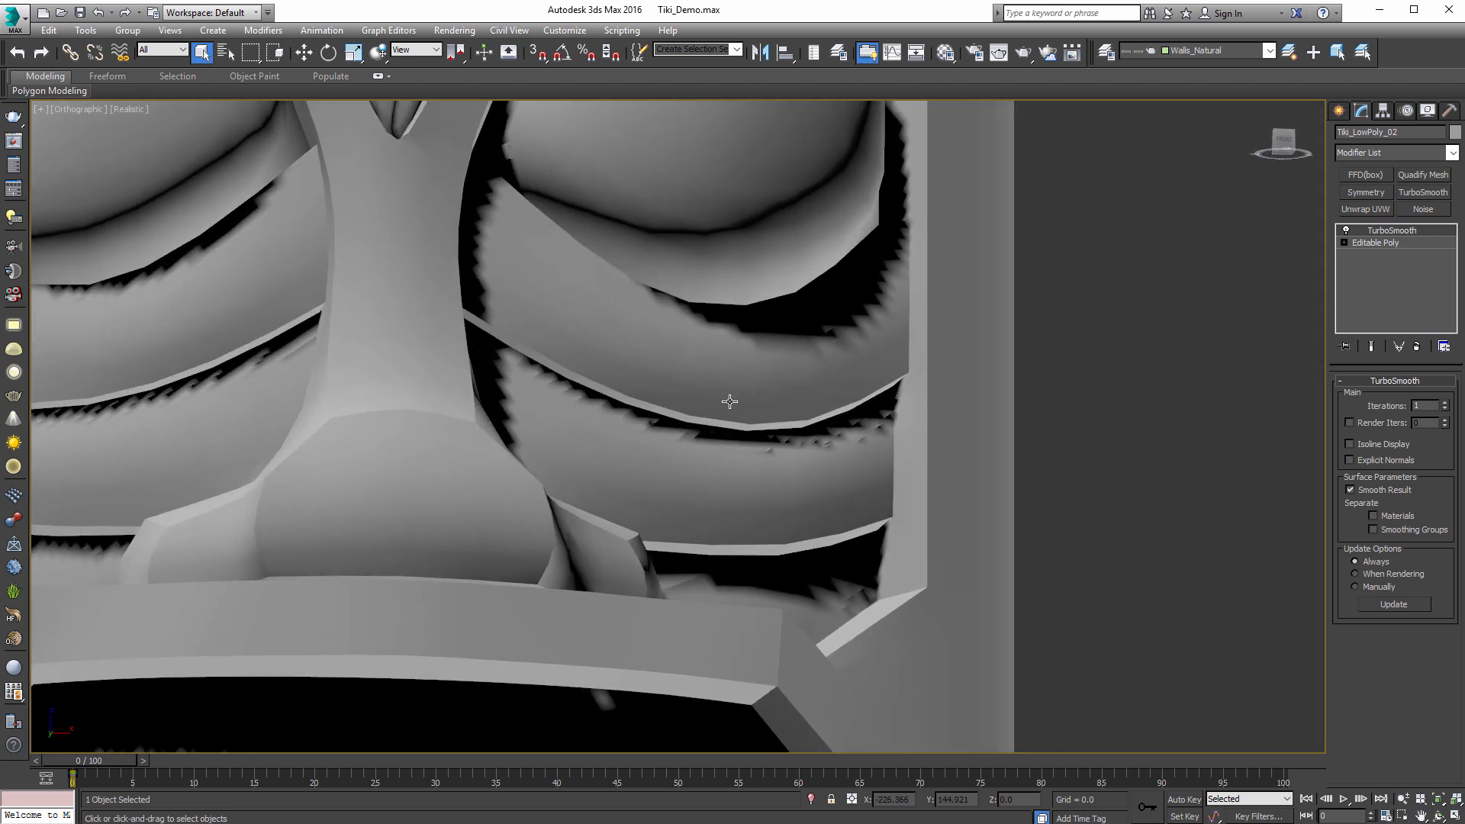
Step: Set the TurboSmooth iterations to 2 and check the smoothed surfaces around the eyes and nose
left_click(1444, 404)
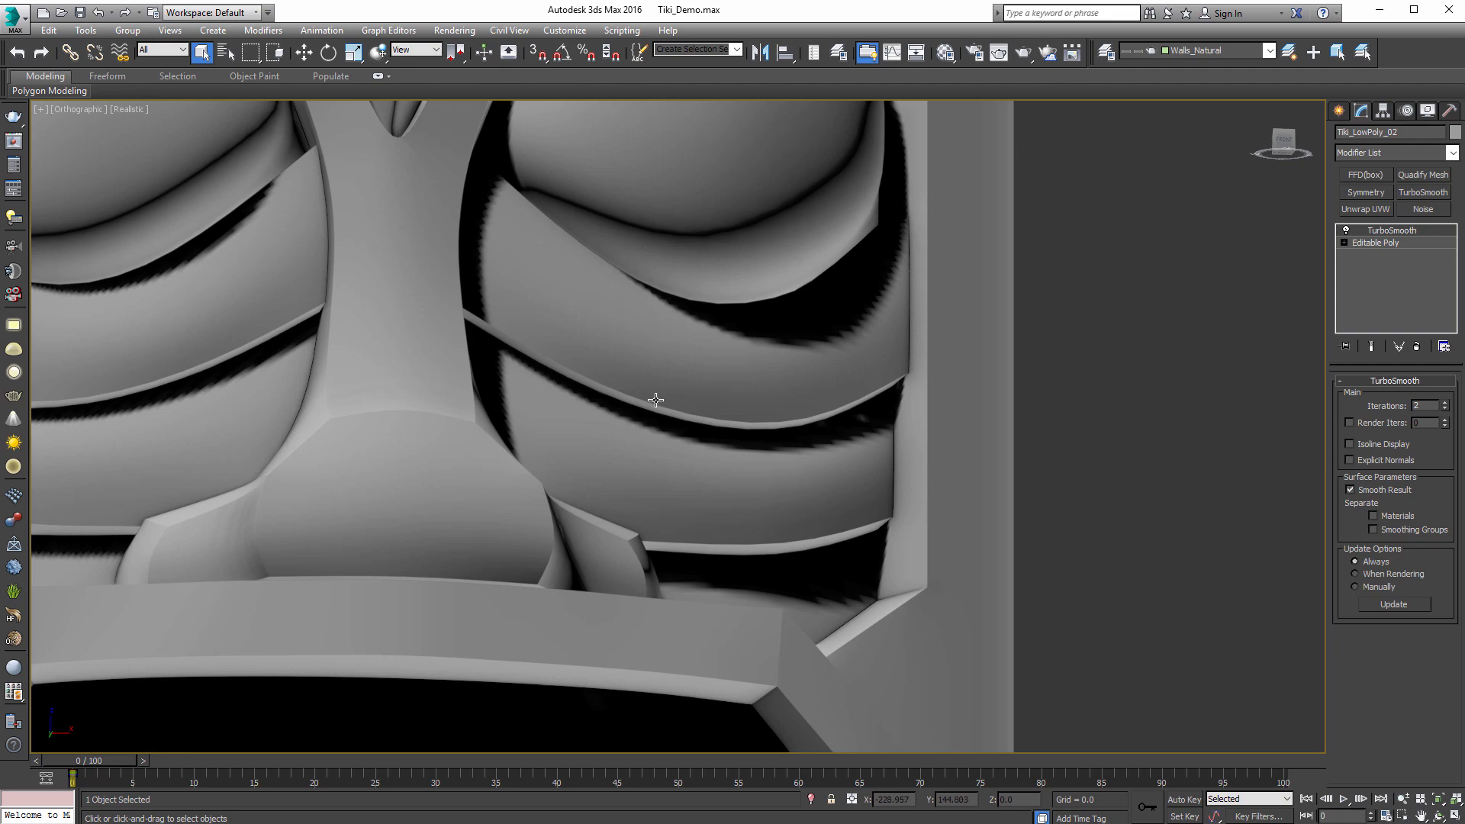
key("F4")
mouse_move(689, 413)
middle_mouse_down("alt")
mouse_move(677, 385)
mouse_move(699, 454)
mouse_move(730, 488)
middle_mouse_up("alt")
scroll(699, 454, "down", 5)
key("F3")
key("F3")
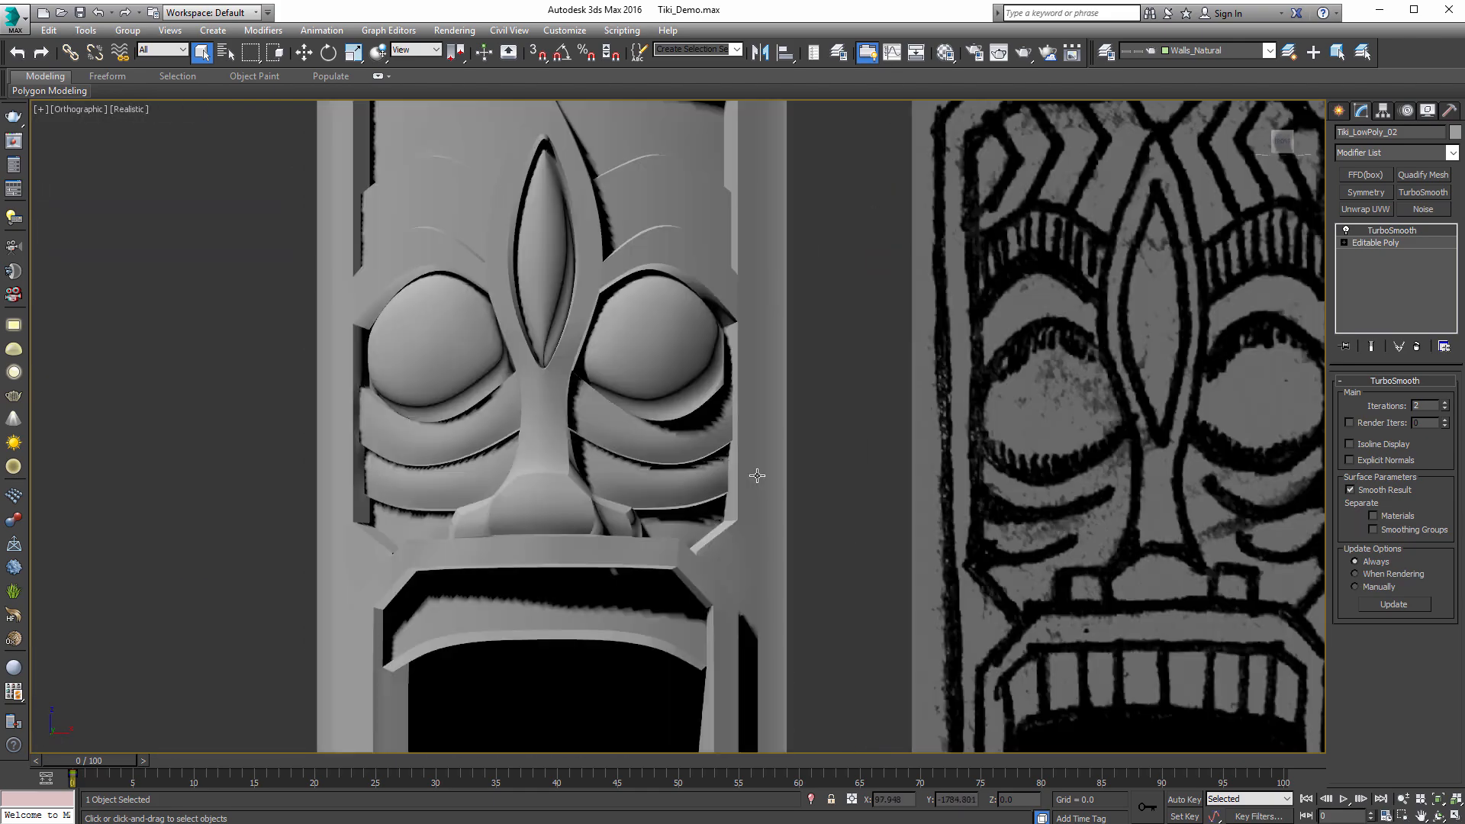
Step: Try a second TurboSmooth over the first one set to 0 iterations, examine the shape, and remove the added modifier
left_click(1446, 409)
left_click(1445, 409)
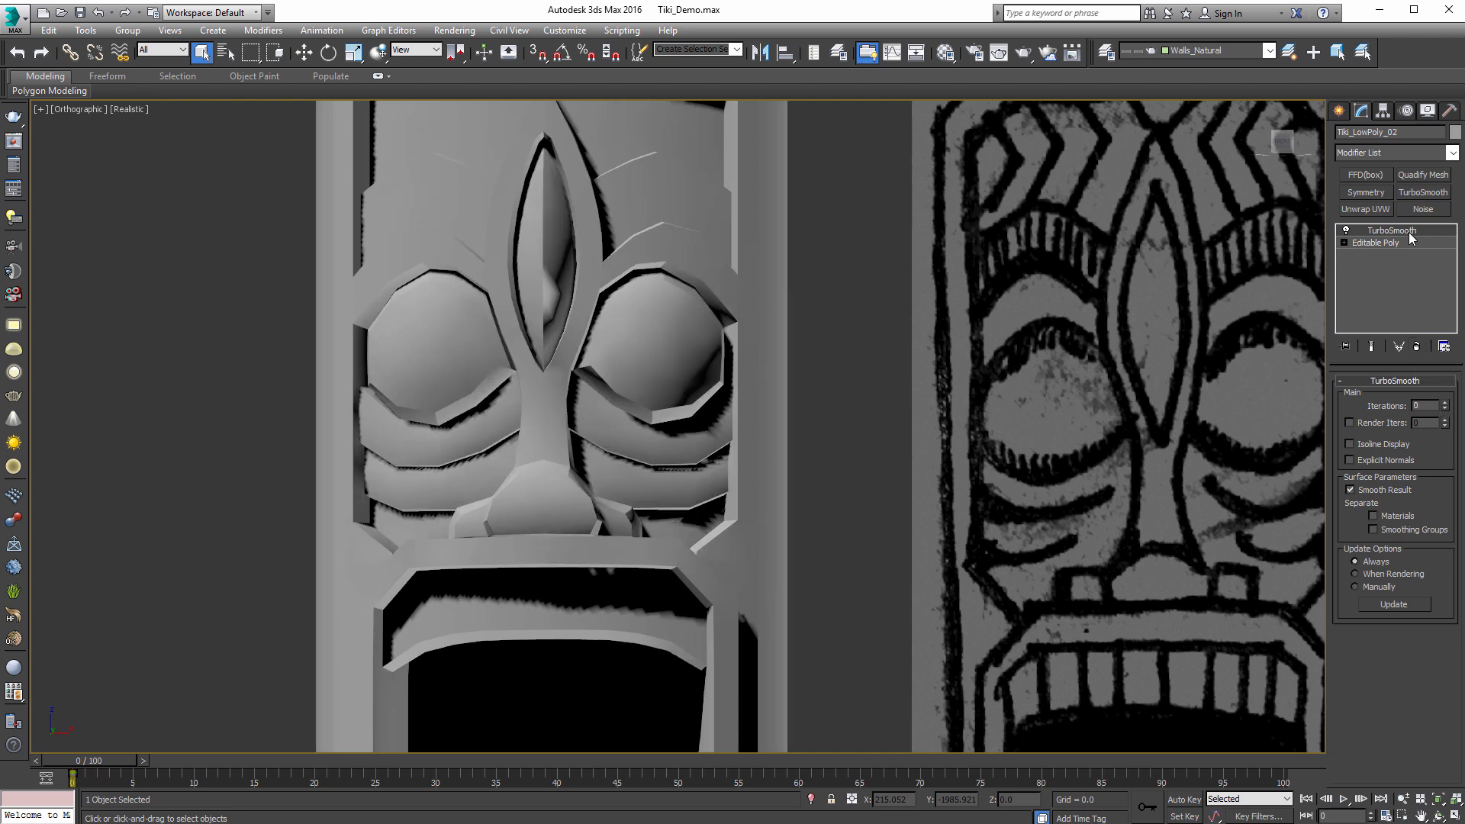
left_click(1423, 192)
scroll(729, 481, "down", 4)
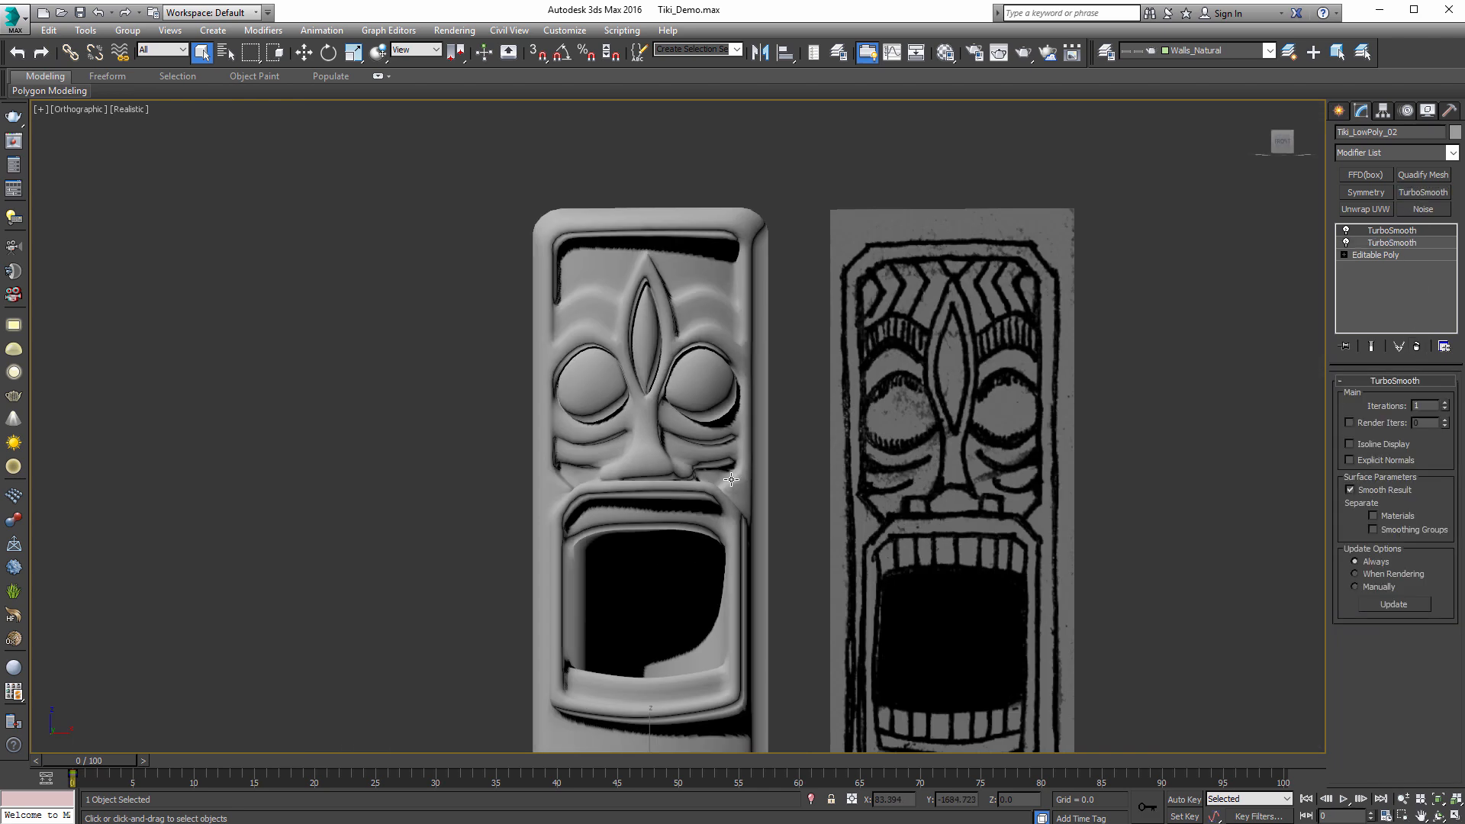
middle_click_drag(731, 479, 776, 522, "alt")
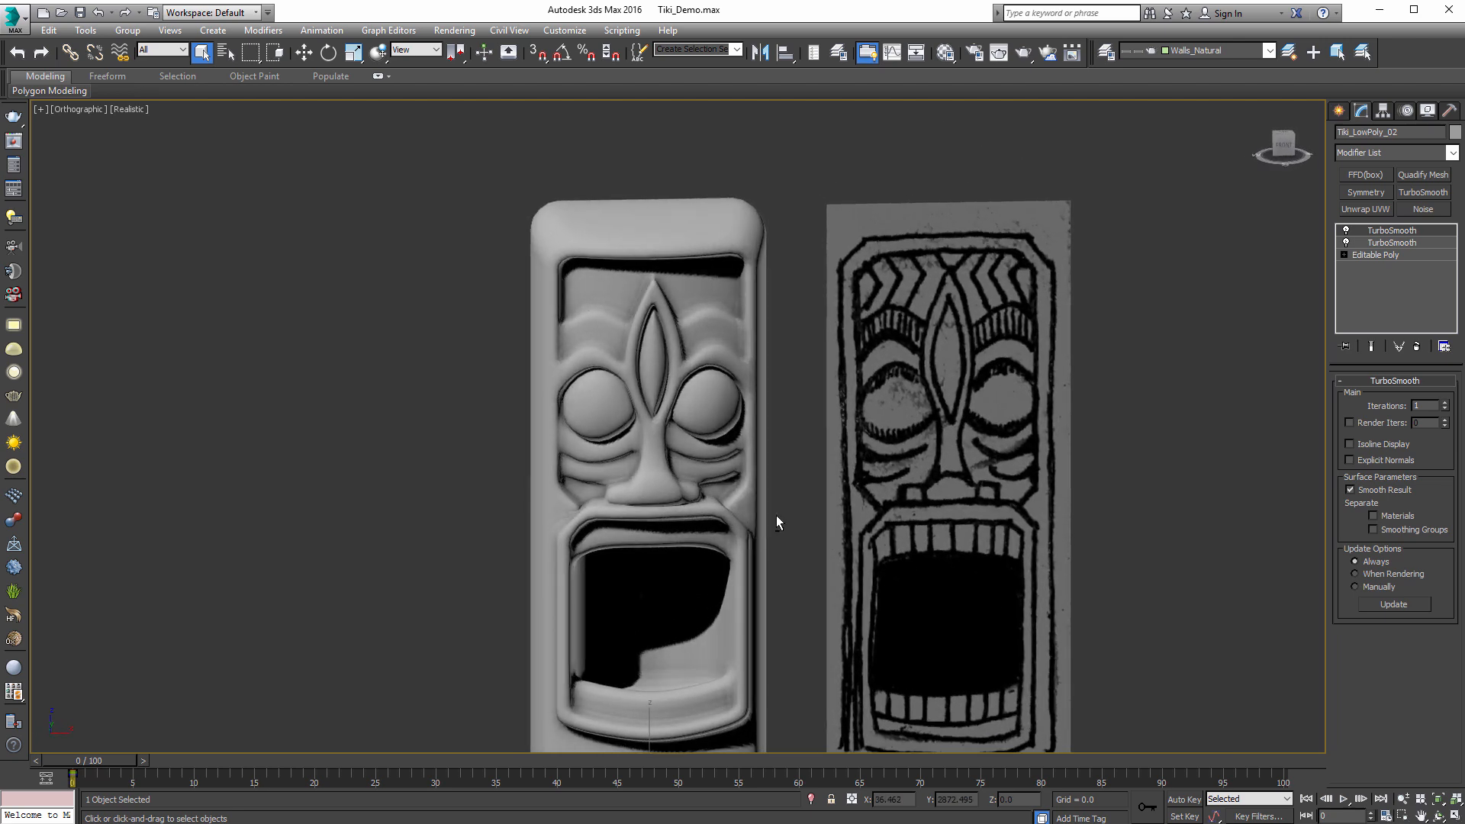
middle_click_drag(773, 459, 754, 428, "alt")
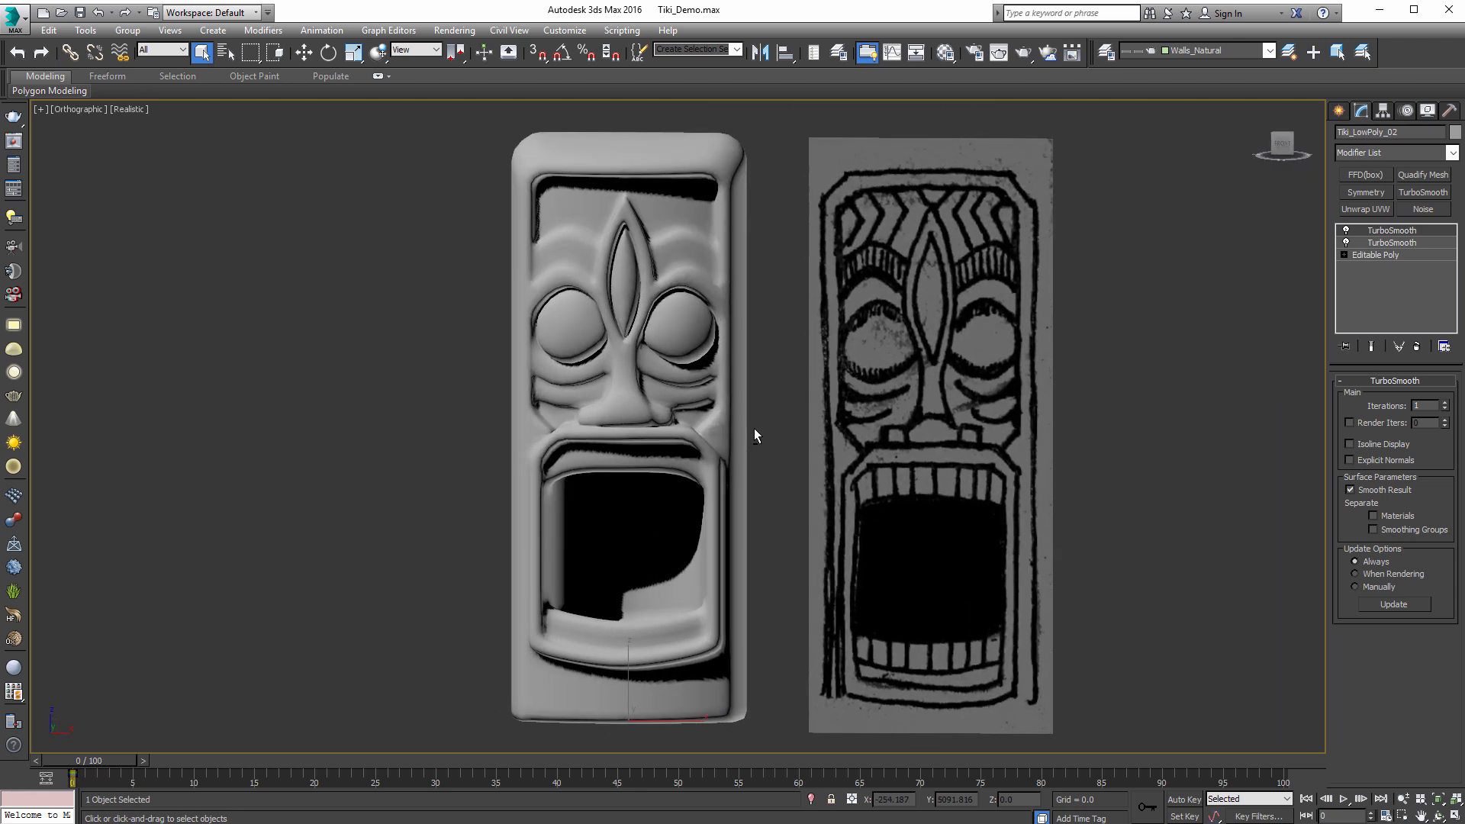
left_click(1417, 347)
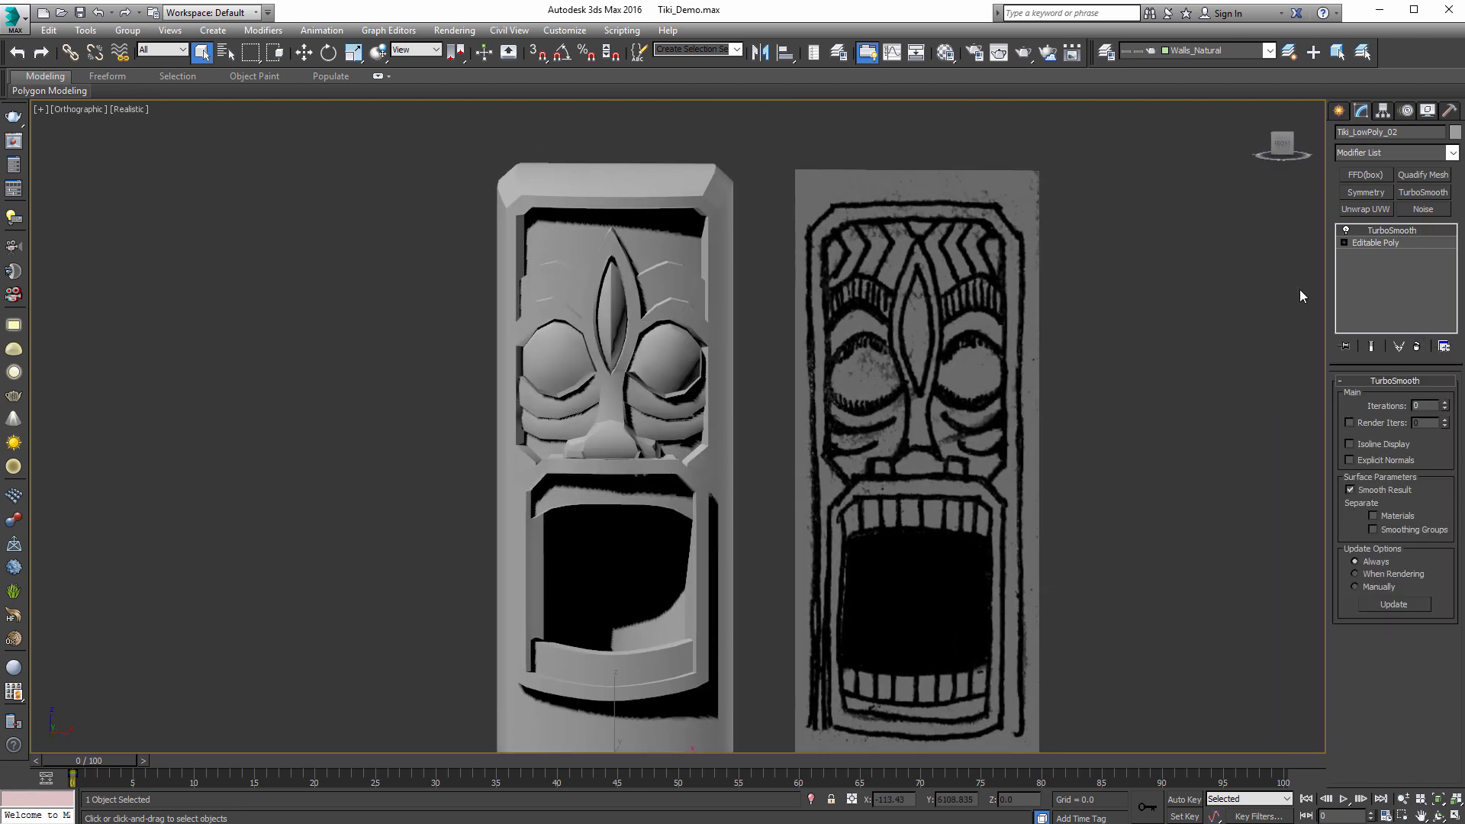
Step: Set the tiki's TurboSmooth to 2 iterations and stack a second TurboSmooth with 1 iteration on top to soften the creased edges
left_click(1444, 404)
left_click(1443, 404)
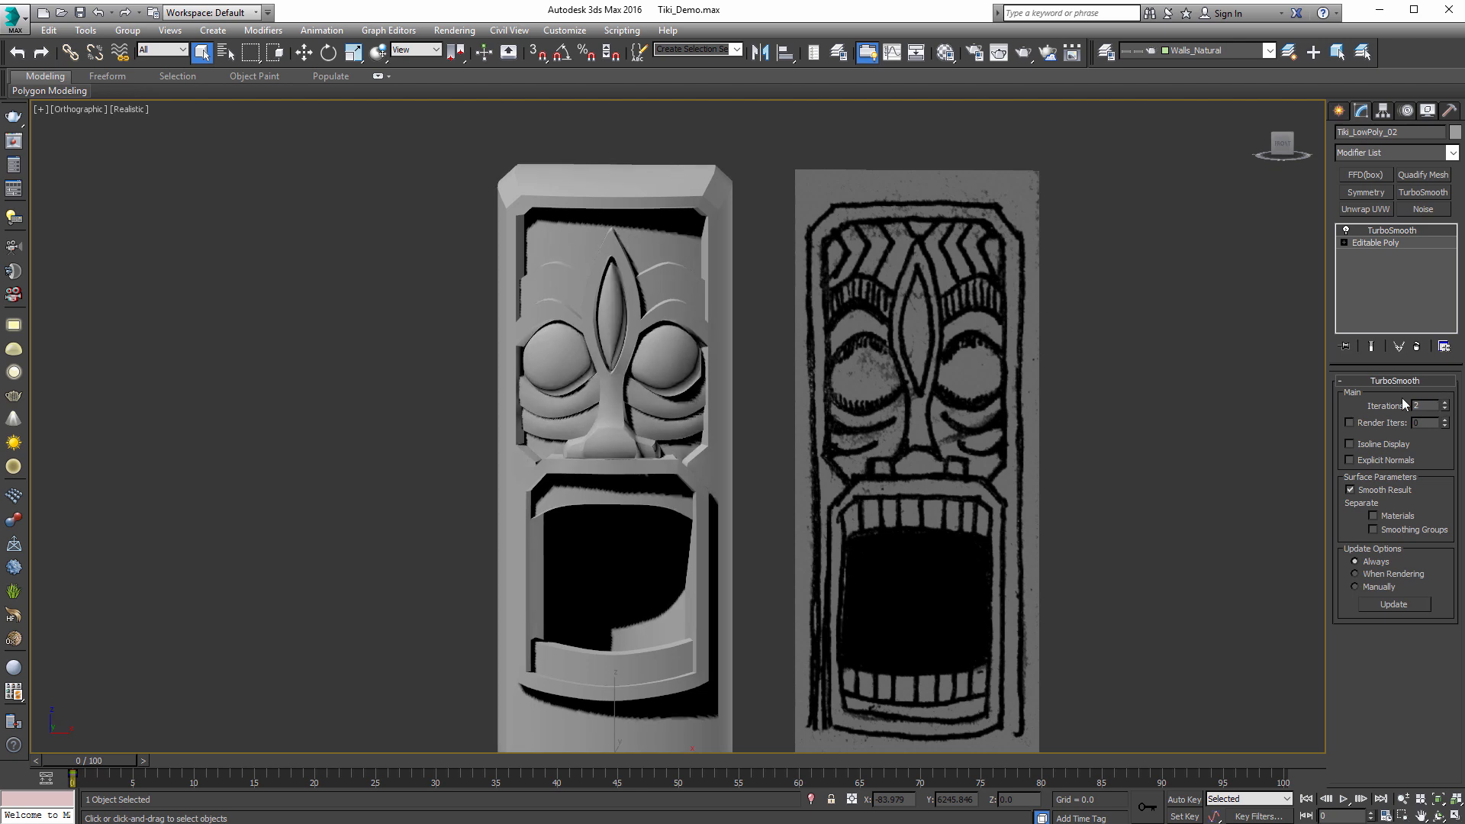
scroll(754, 387, "up", 4)
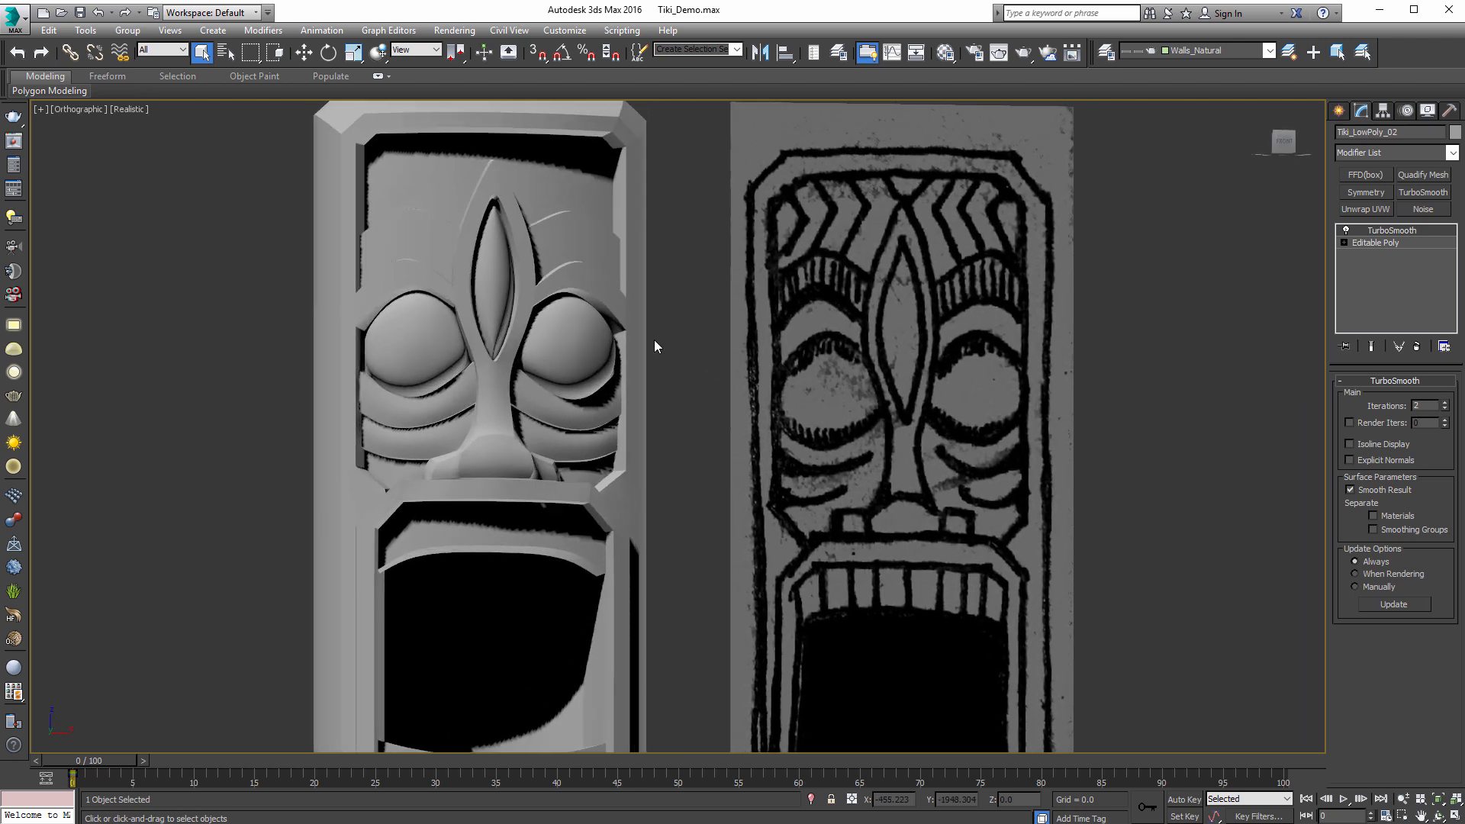
middle_click_drag(654, 341, 669, 396)
scroll(658, 414, "up", 5)
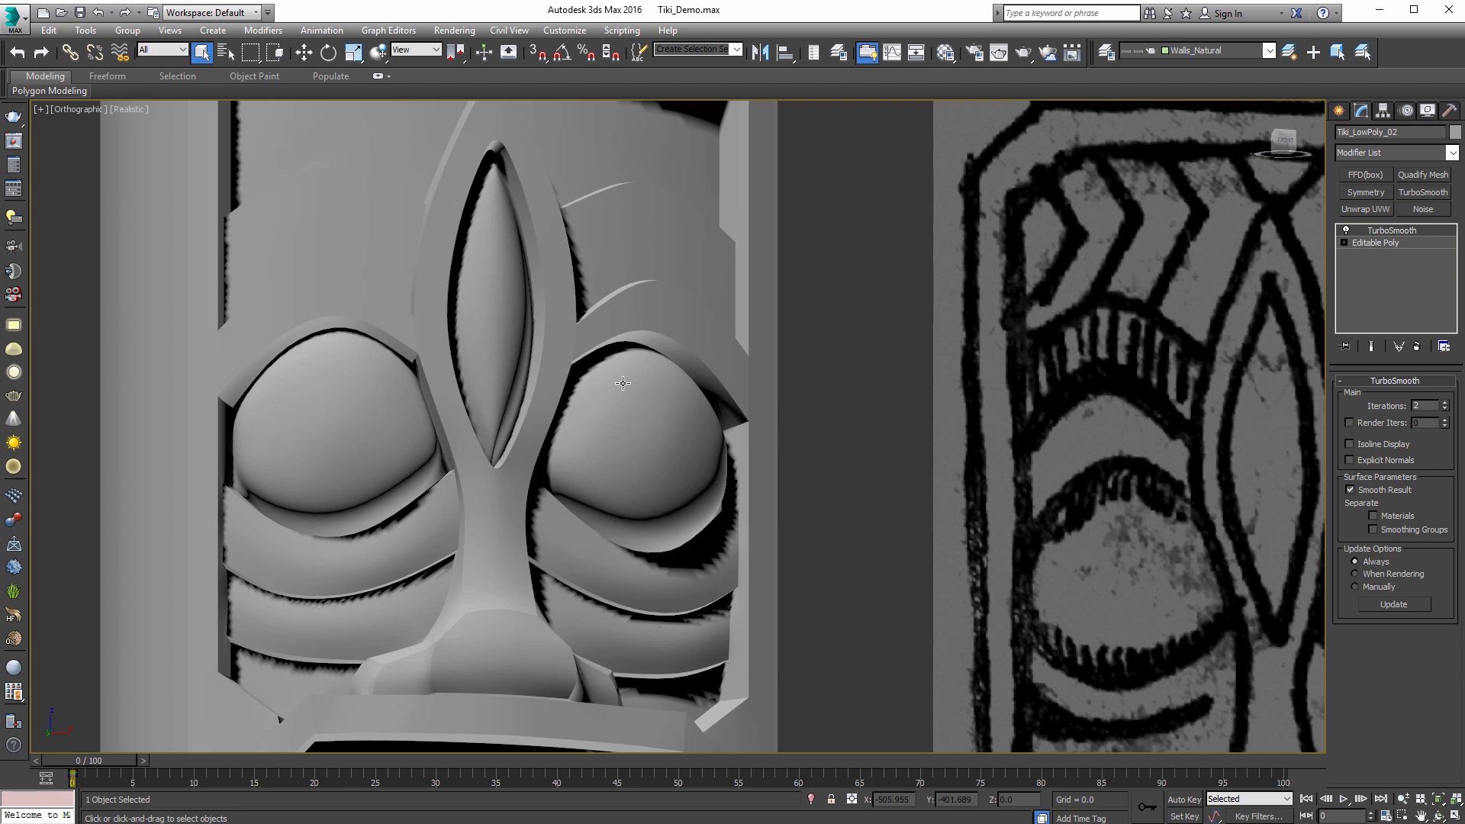
left_click(1423, 192)
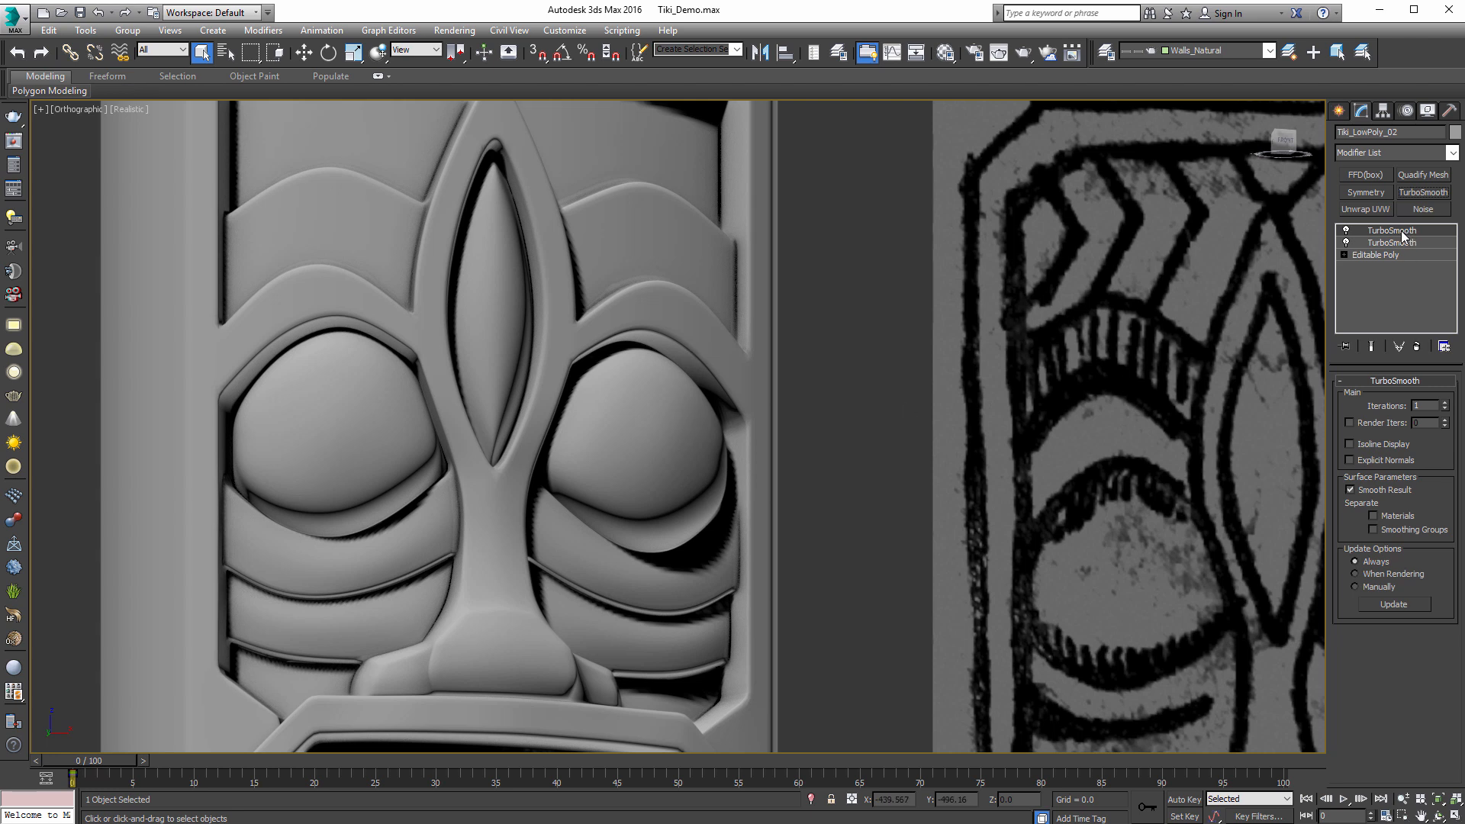
scroll(705, 425, "down", 5)
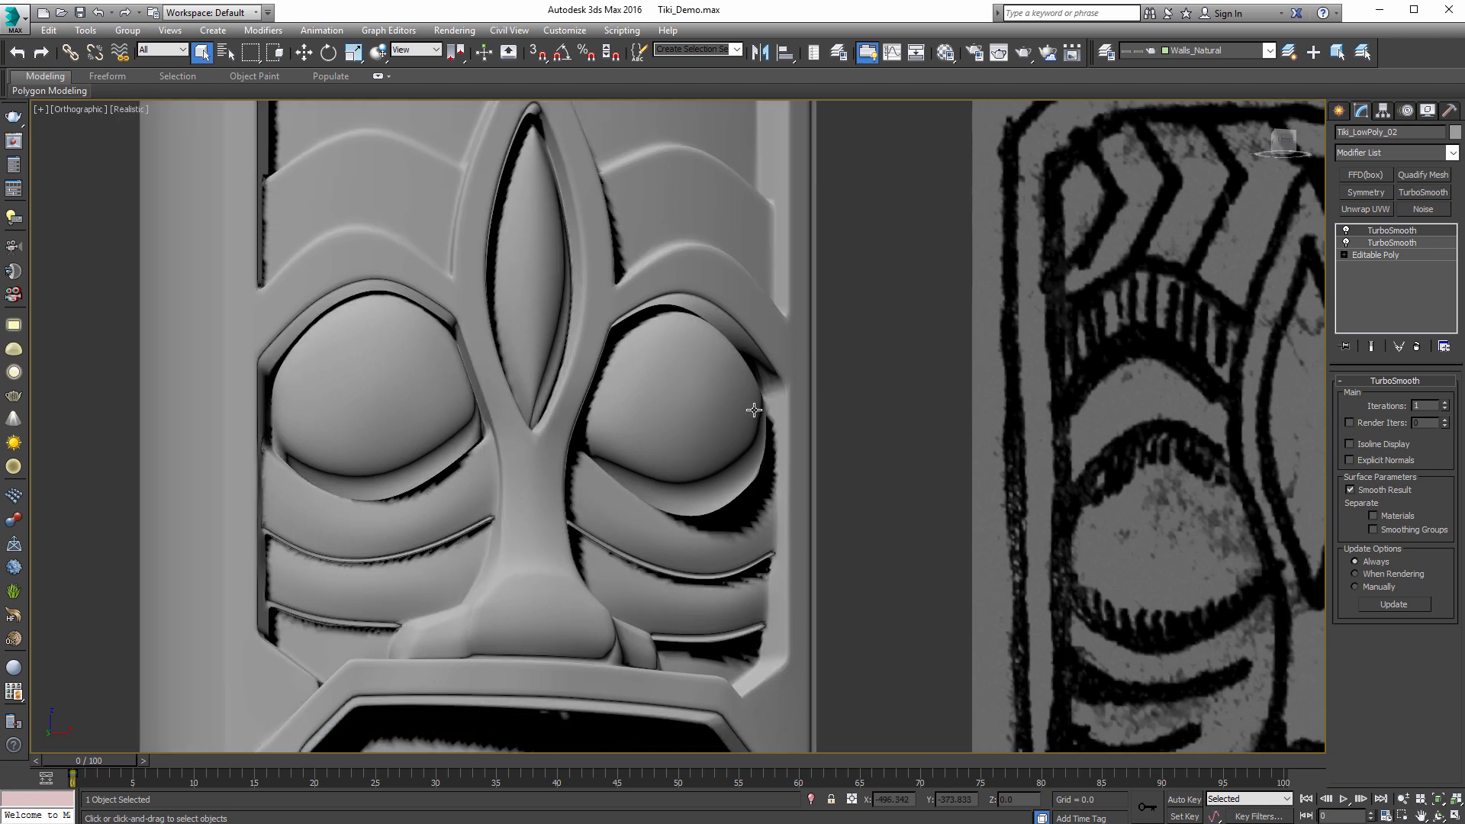
middle_click_drag(664, 557, 669, 467)
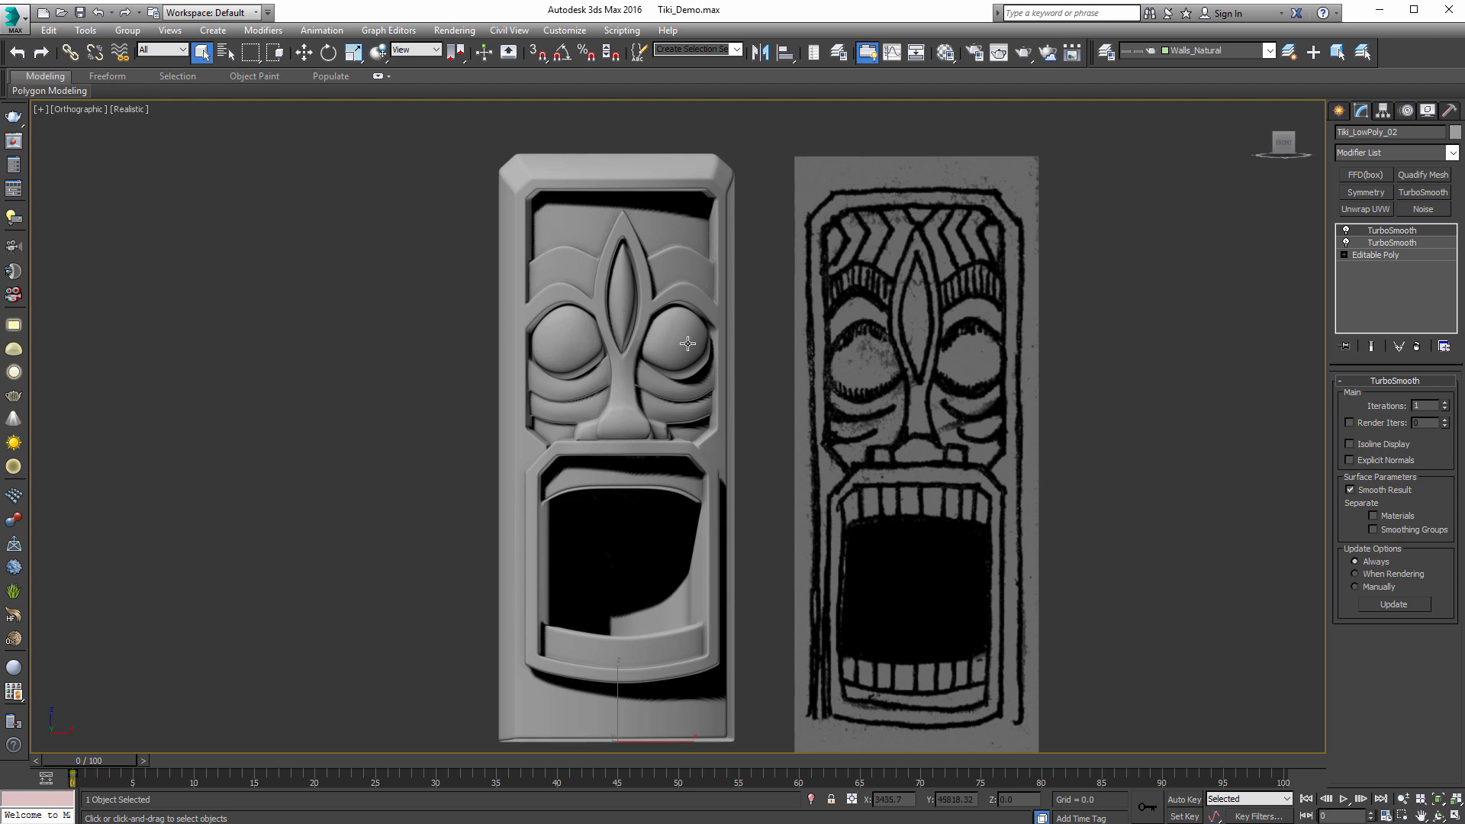
Step: Compare the smoothed tiki with the reference drawing and remove both TurboSmooth modifiers from the model
scroll(810, 405, "up", 4)
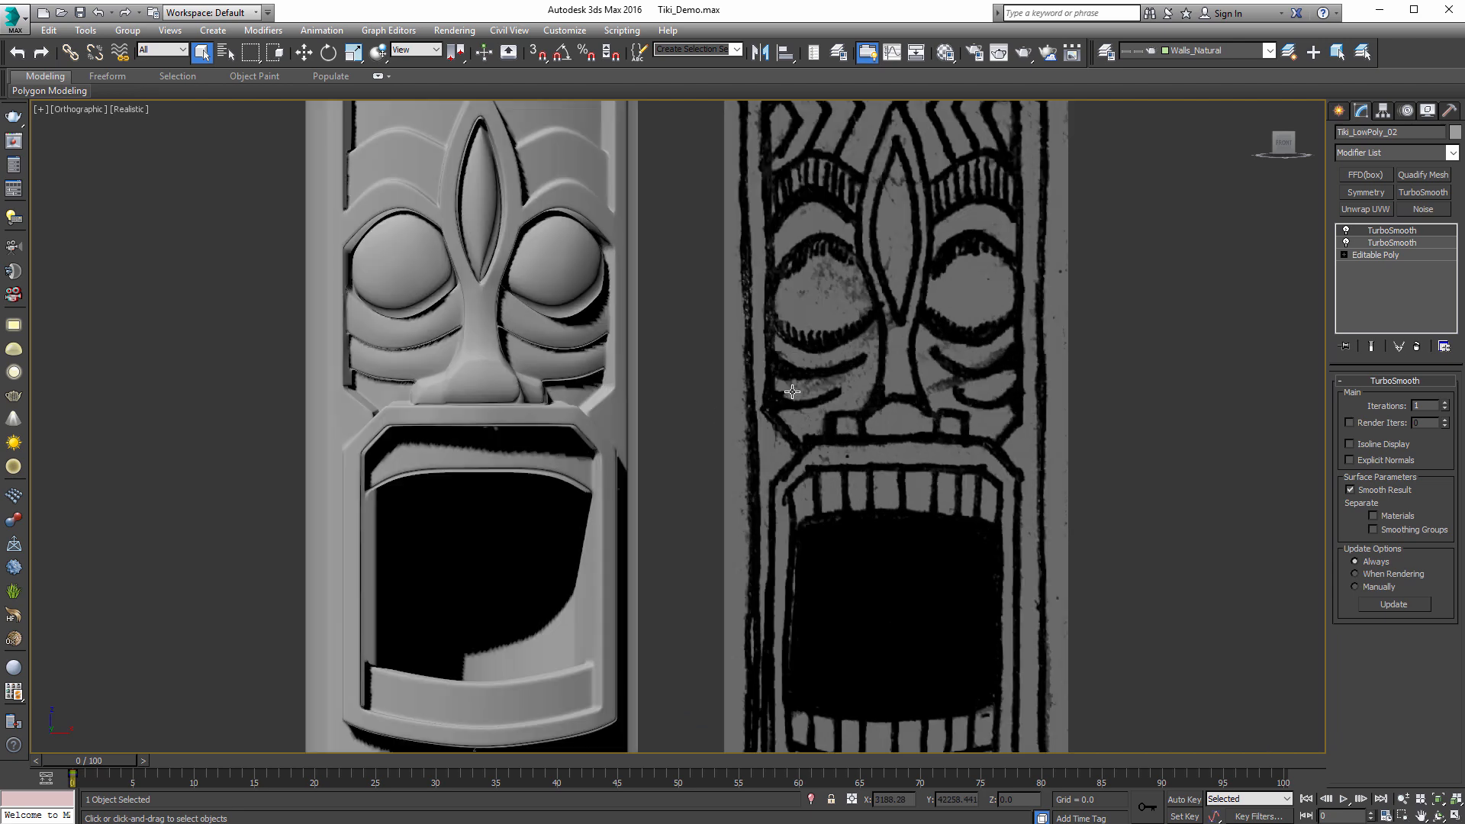
scroll(794, 395, "down", 4)
middle_click_drag(817, 373, 809, 436)
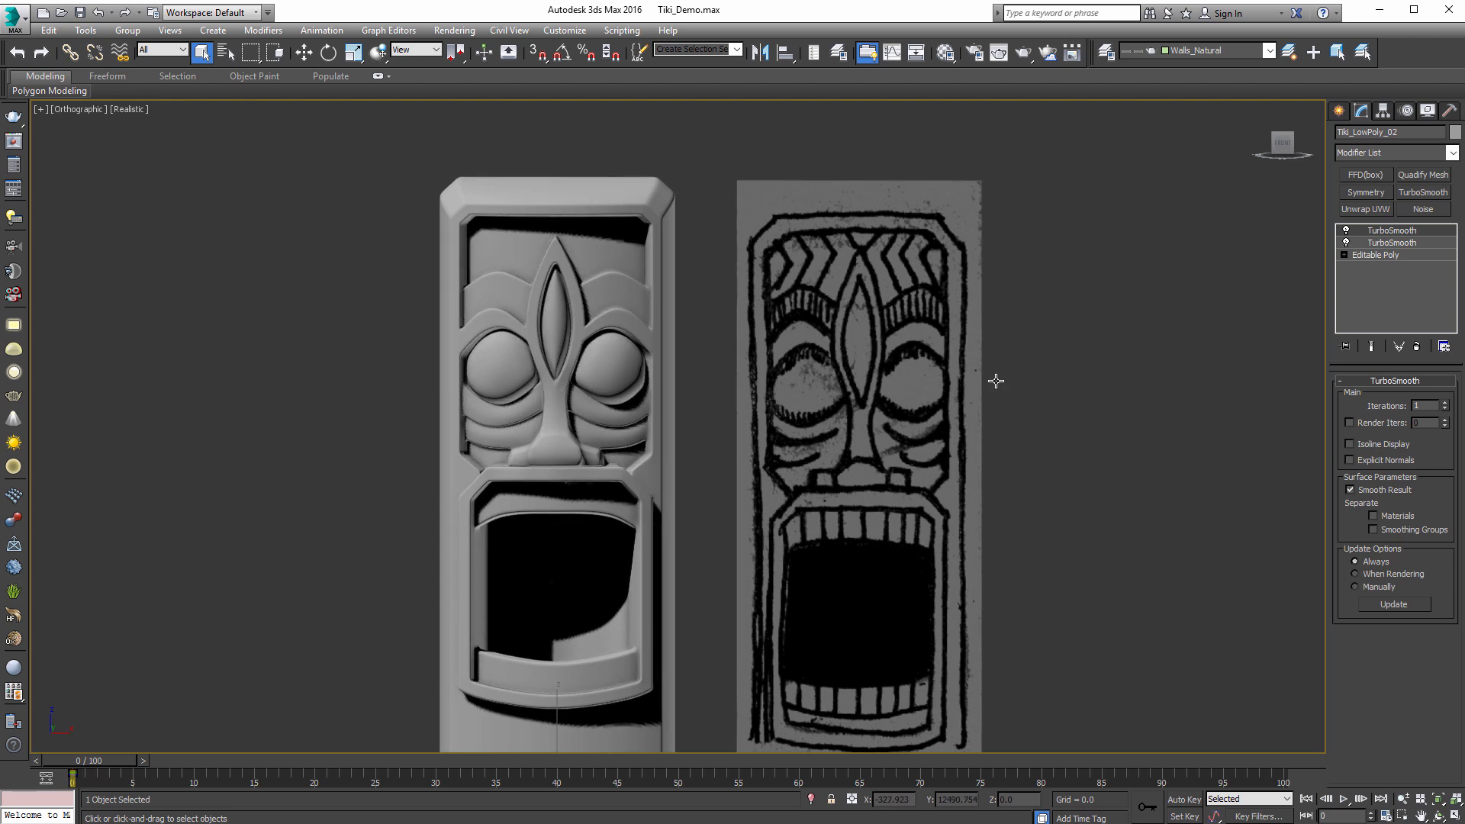
left_click(1408, 348)
left_click(1408, 348)
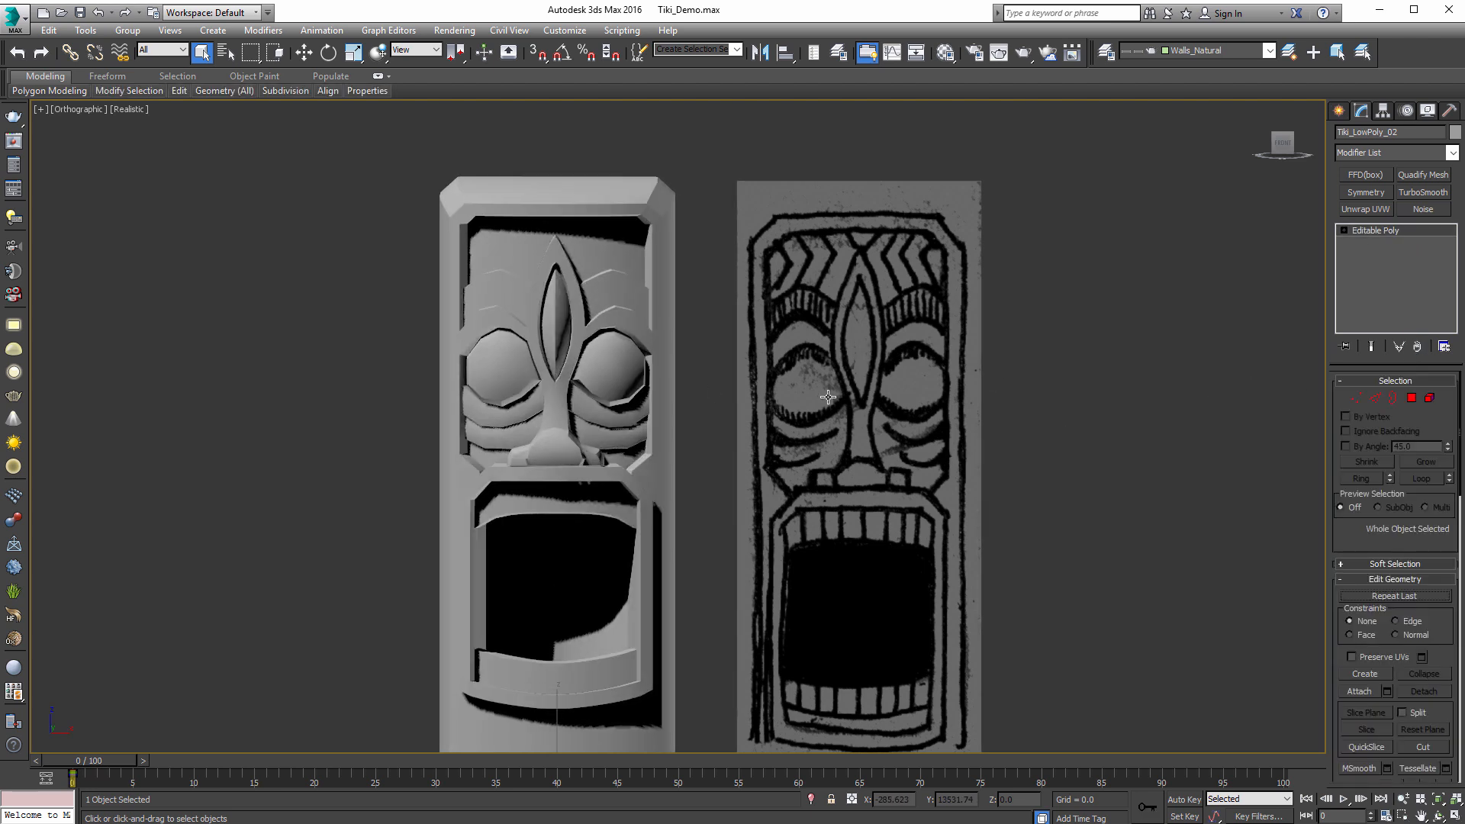
Step: Display the low-poly tiki shaded with edged faces to expose its mesh
middle_click_drag(794, 396, 803, 380)
key("F3")
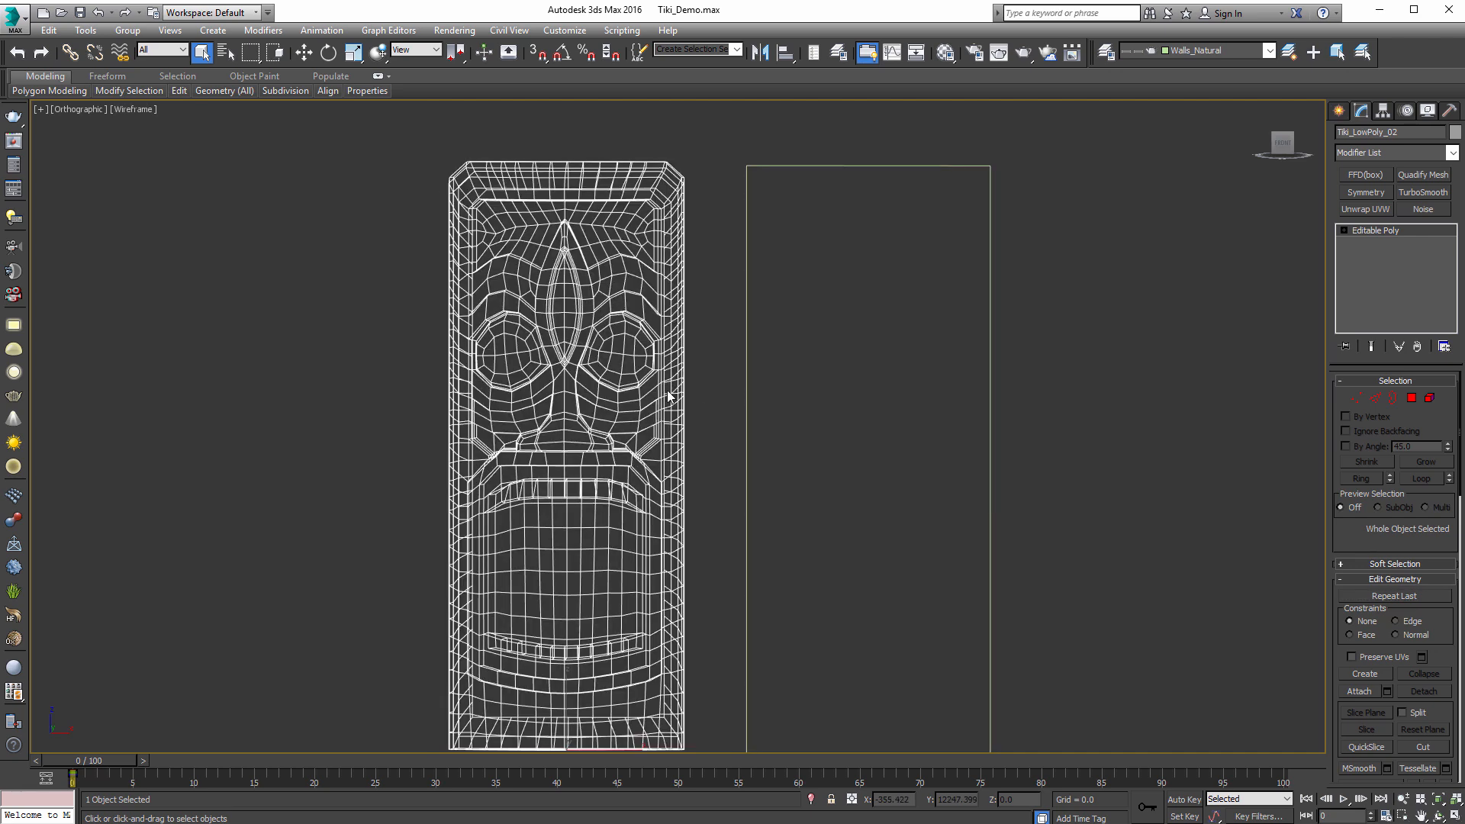
key("F3")
key("F4")
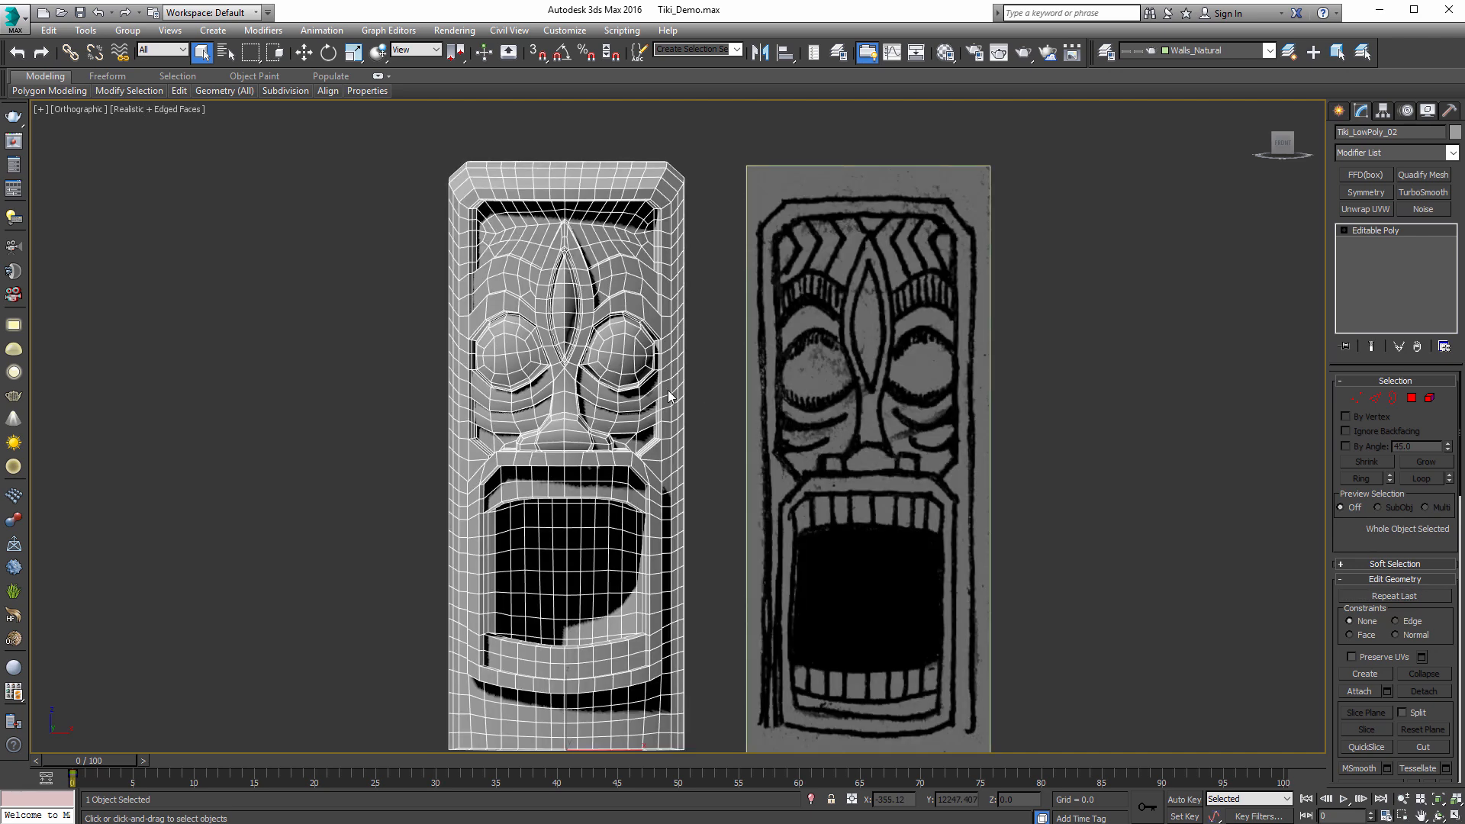
Step: Add an Unwrap UVW modifier to the tiki and open its UV editor
left_click(1378, 209)
middle_click_drag(722, 422, 751, 459)
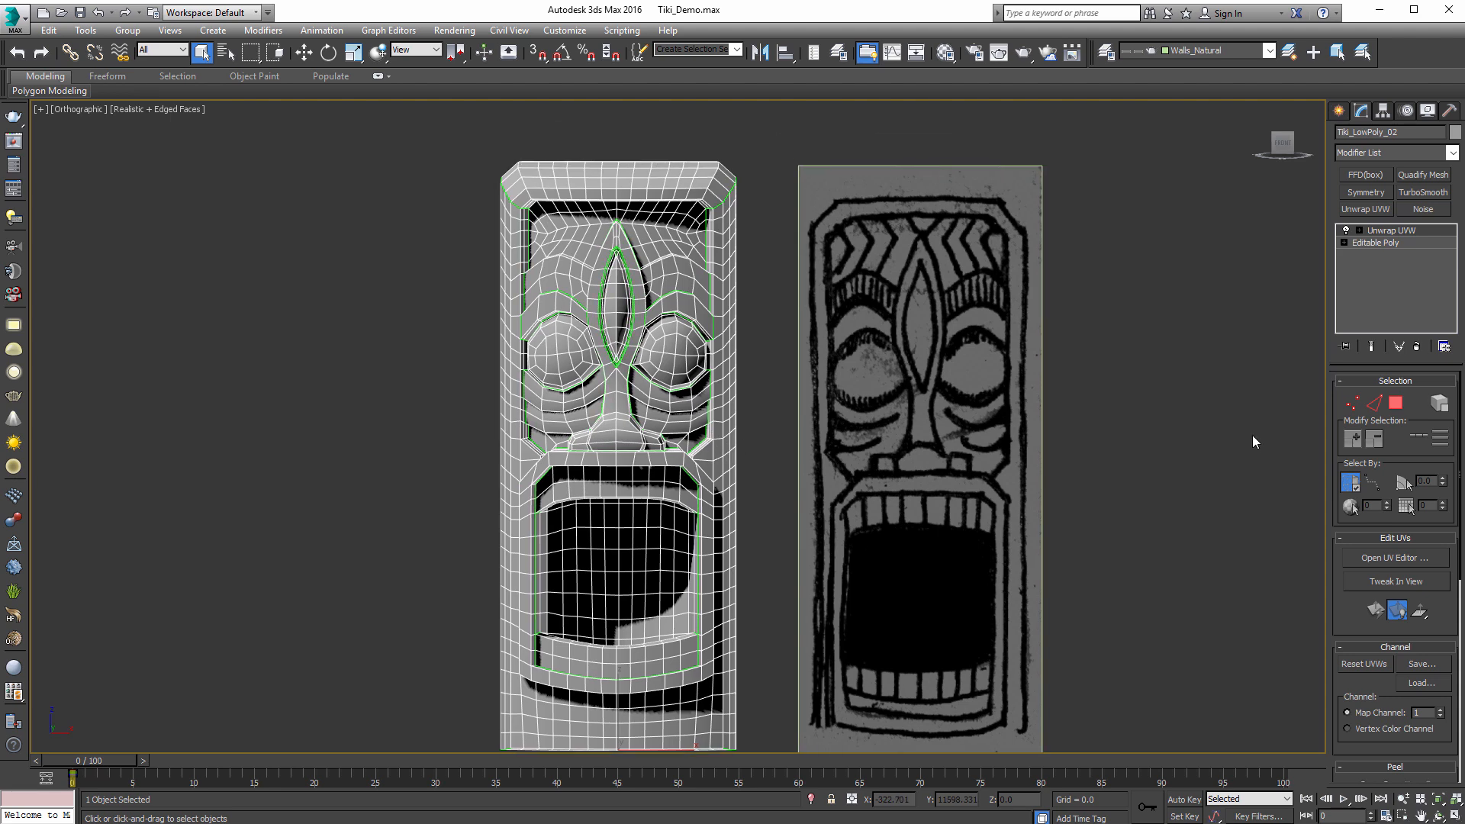
left_click(1383, 557)
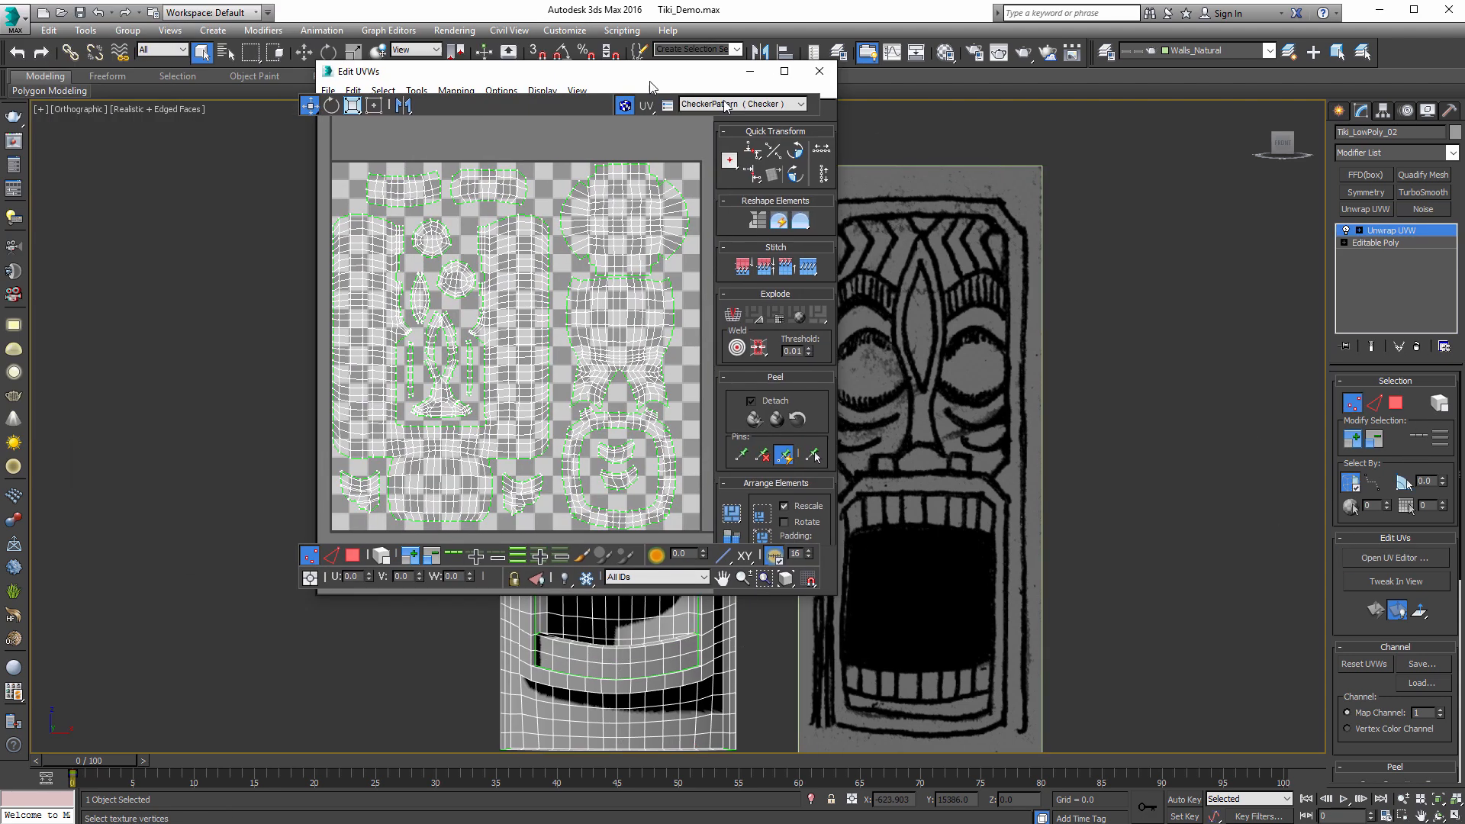
Step: Enlarge the UV editor window to fit the whole layout and turn off its checker background
left_click_drag(724, 100, 627, 40)
left_click(748, 135)
left_click_drag(837, 558, 1126, 763)
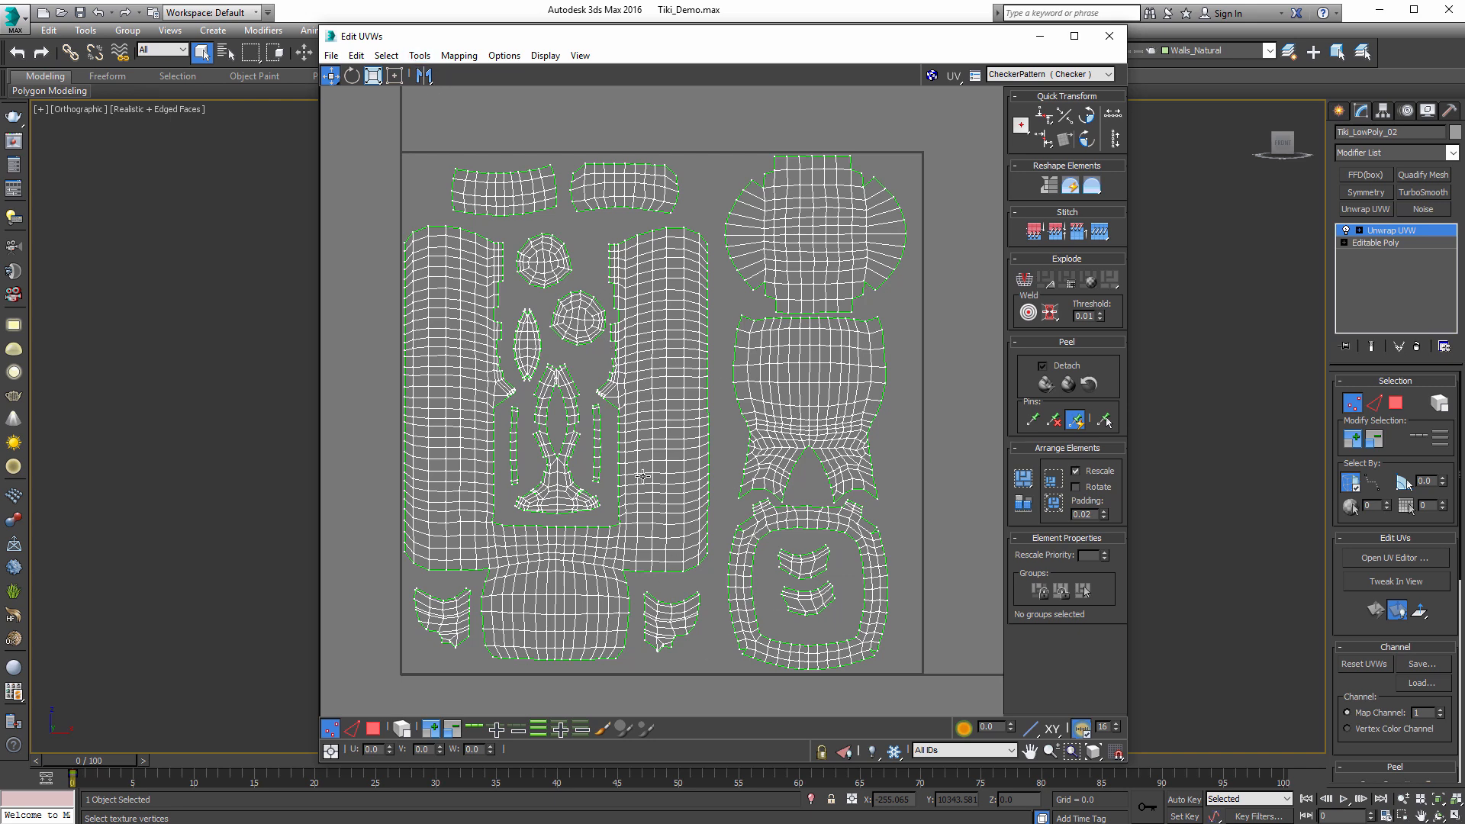
middle_click_drag(794, 473, 747, 439)
scroll(668, 433, "down", 4)
scroll(668, 433, "up", 3)
scroll(747, 439, "up", 1)
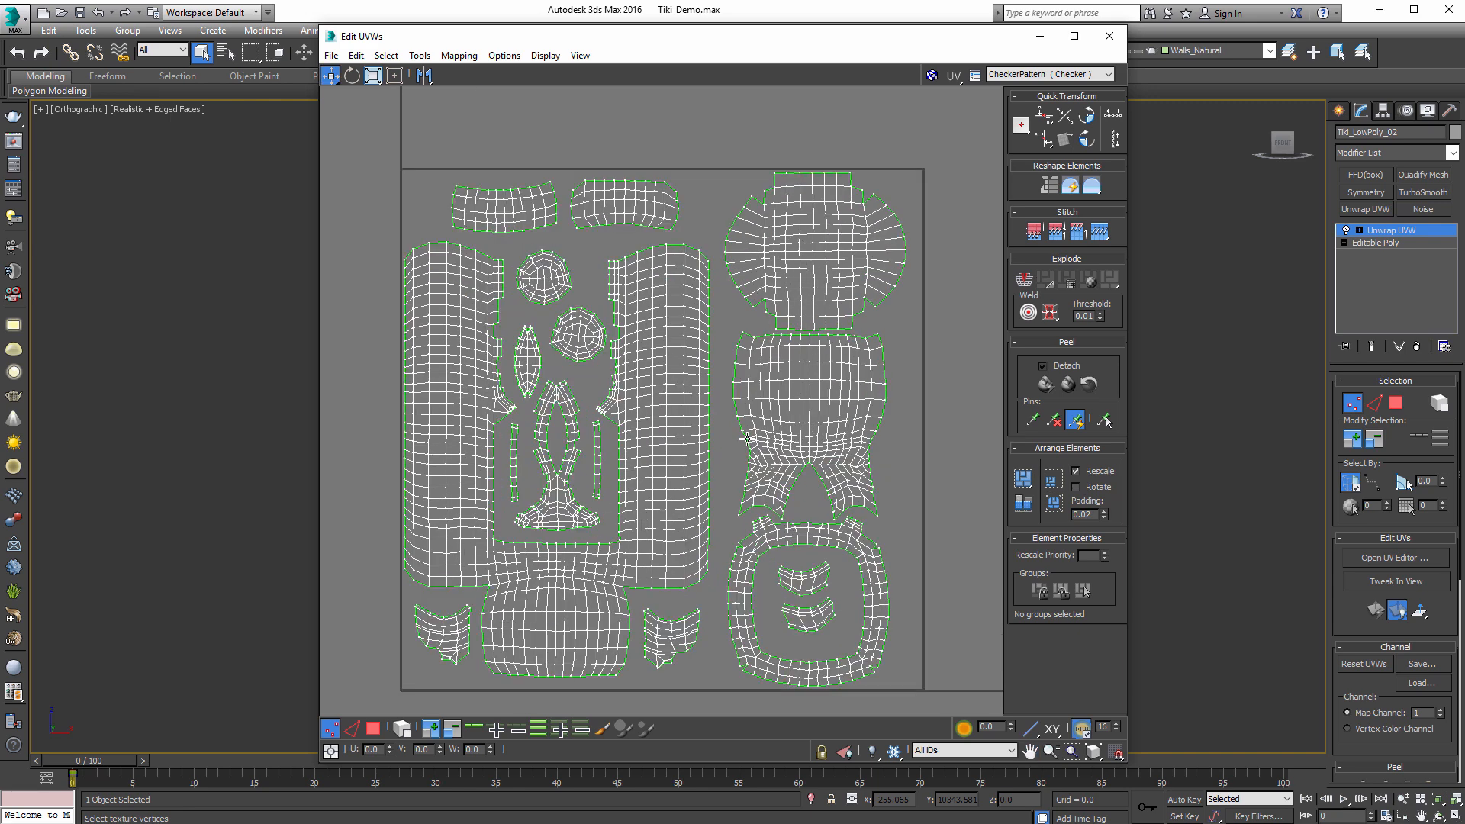
Step: Render the tiki's UV template at 1024 x 1024, view the resulting map, and close the render windows
left_click(422, 55)
left_click(389, 338)
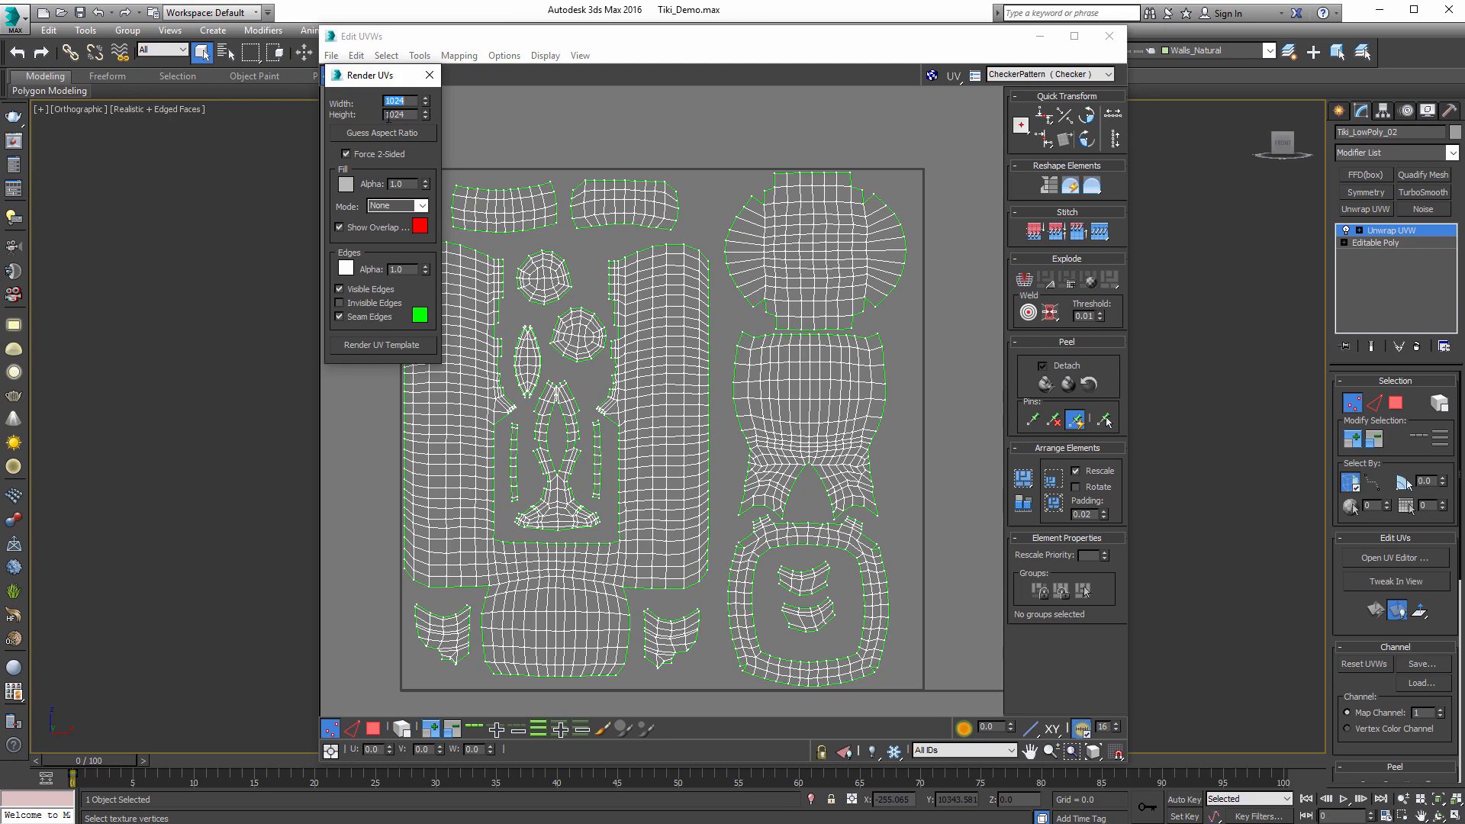
left_click(382, 347)
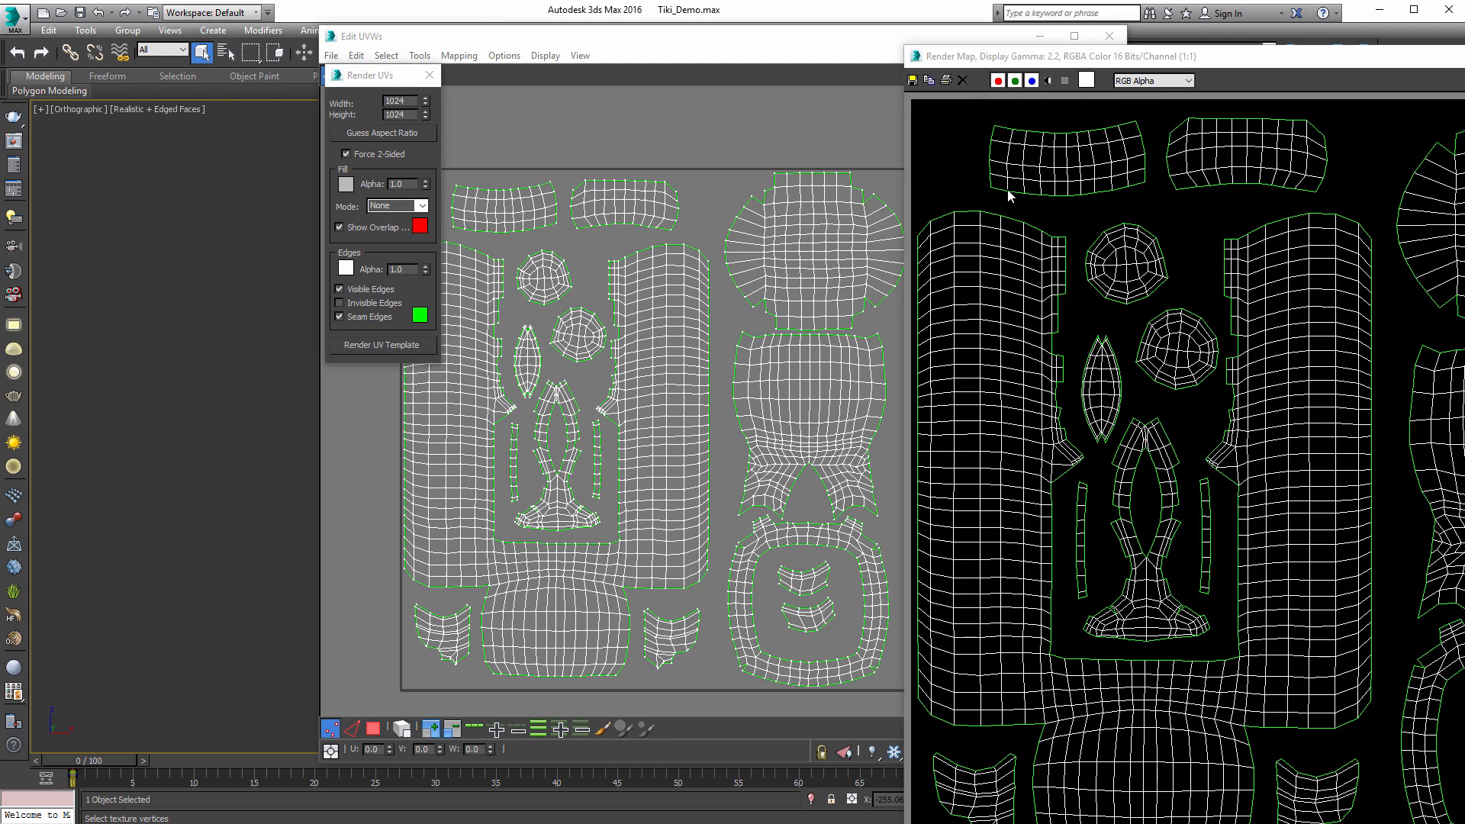
left_click_drag(1217, 52, 593, 21)
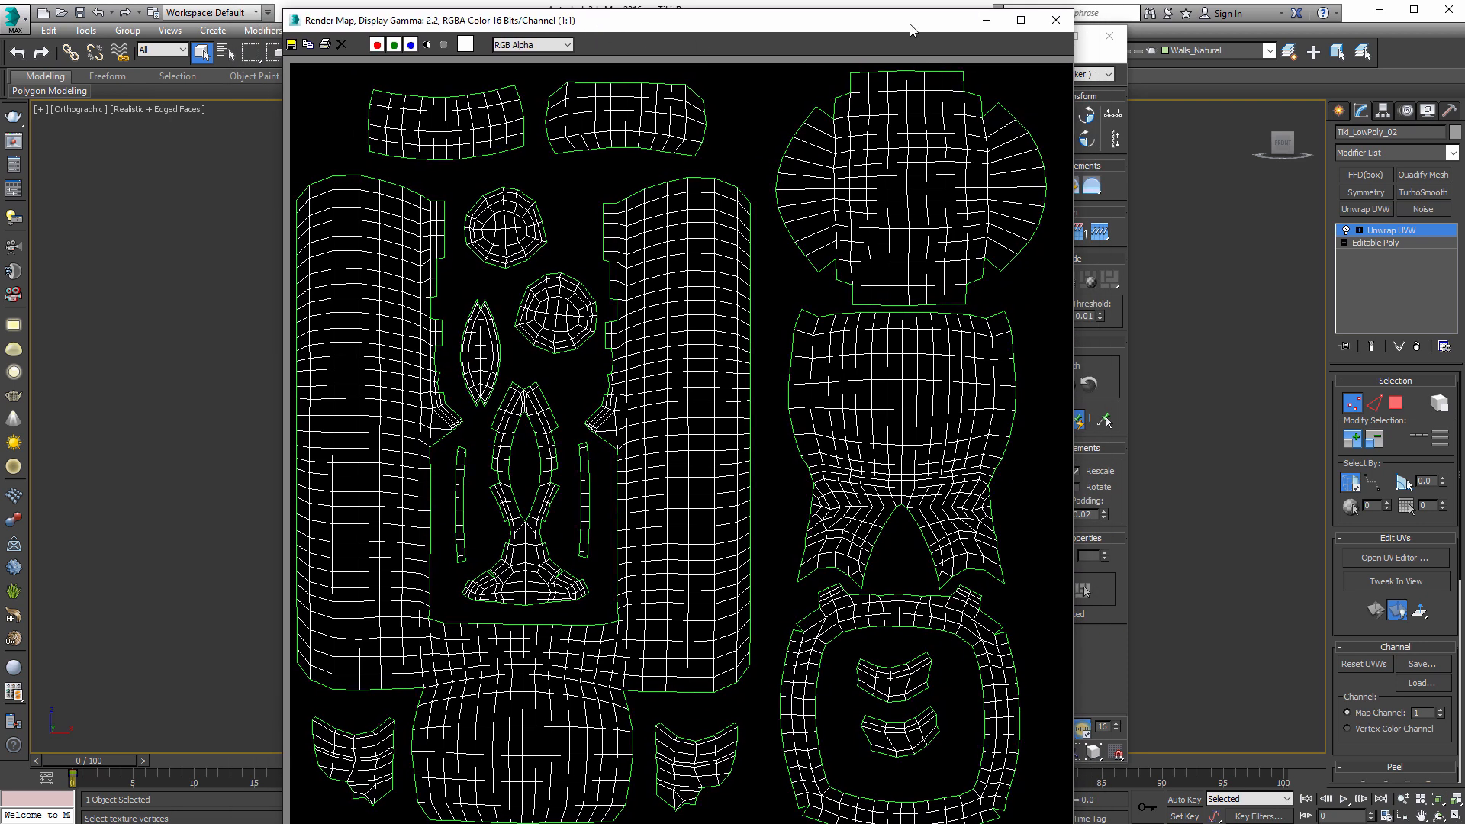
left_click(1056, 24)
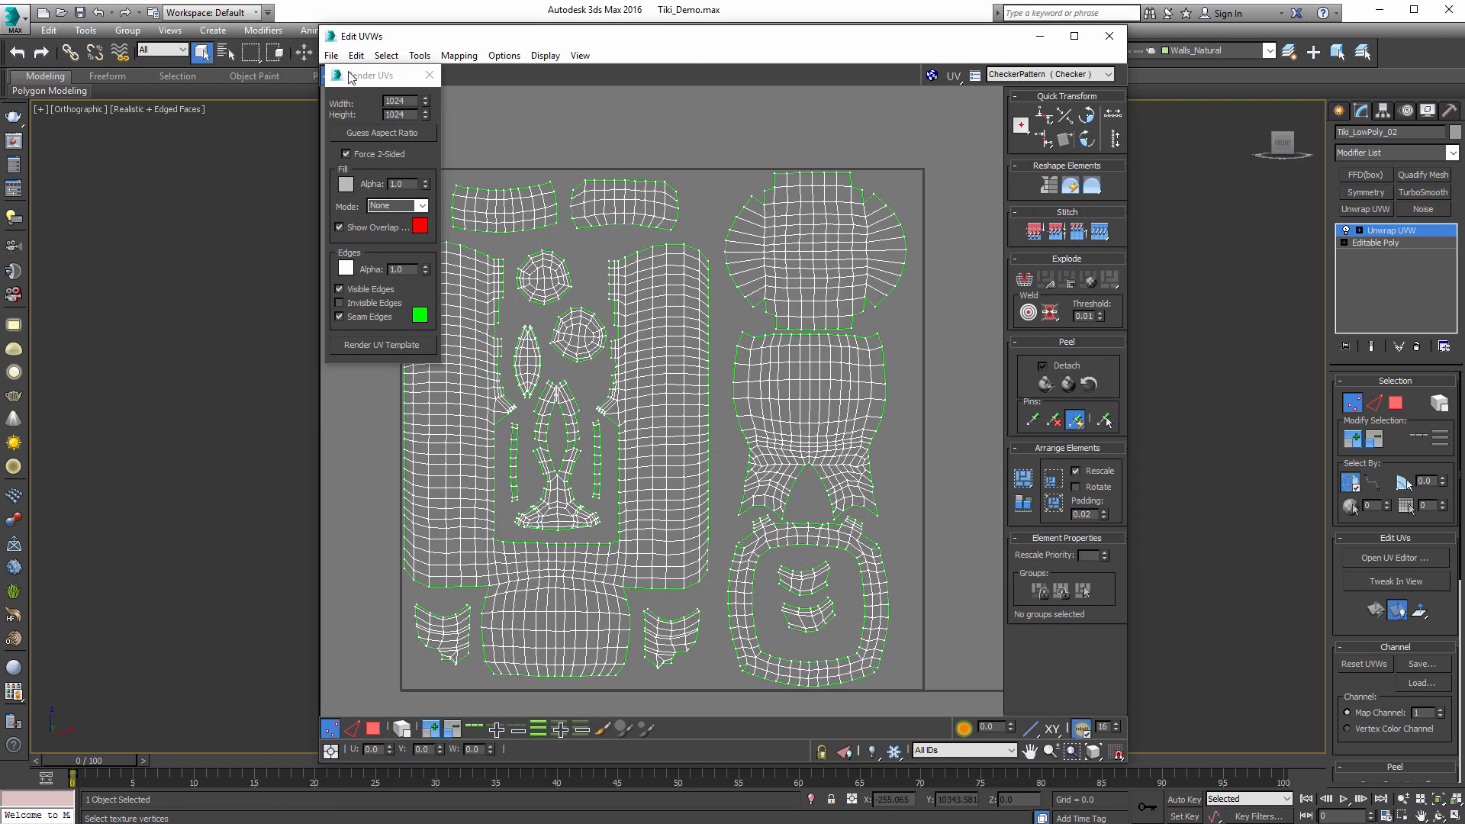
left_click(432, 77)
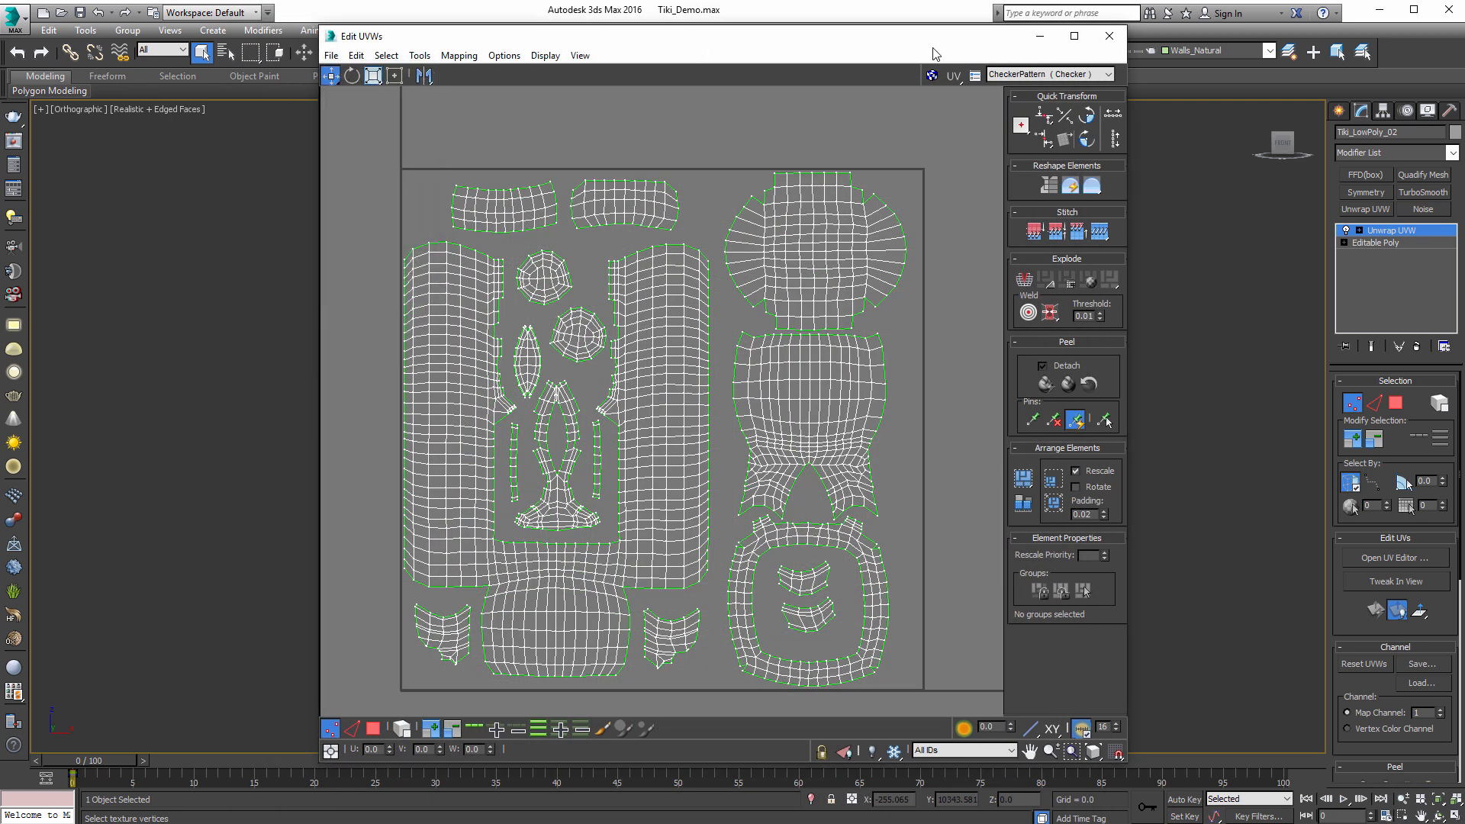
Step: Close the UV editor and examine the seam placement around the tiki's nose, mouth and base
left_click(1108, 36)
scroll(635, 493, "up", 6)
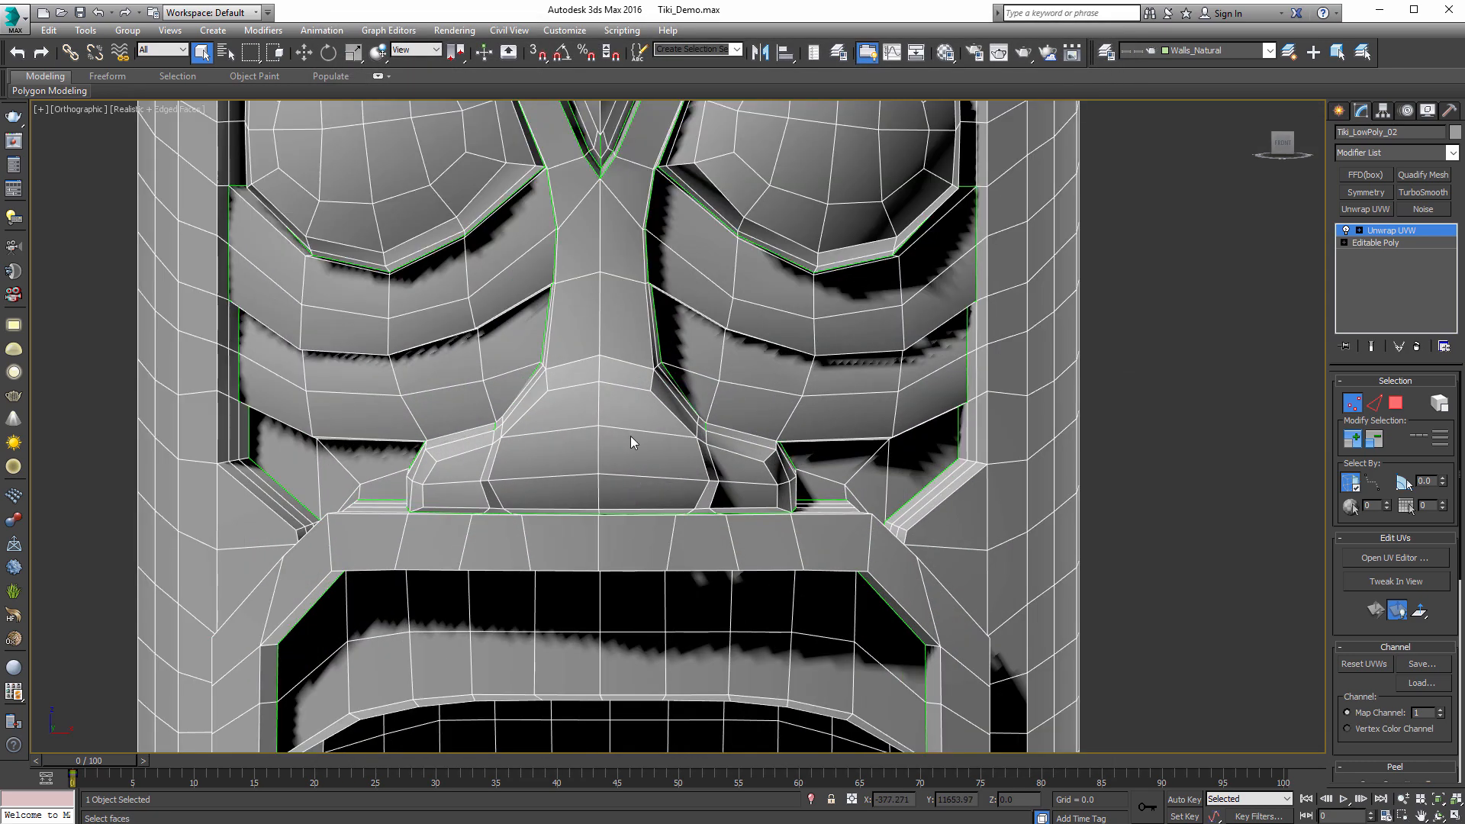
middle_click_drag(631, 437, 667, 611)
scroll(667, 580, "down", 2)
mouse_move(679, 550)
middle_mouse_down("alt")
mouse_move(693, 500)
mouse_move(729, 486)
mouse_move(742, 565)
middle_mouse_up("alt")
scroll(737, 527, "up", 4)
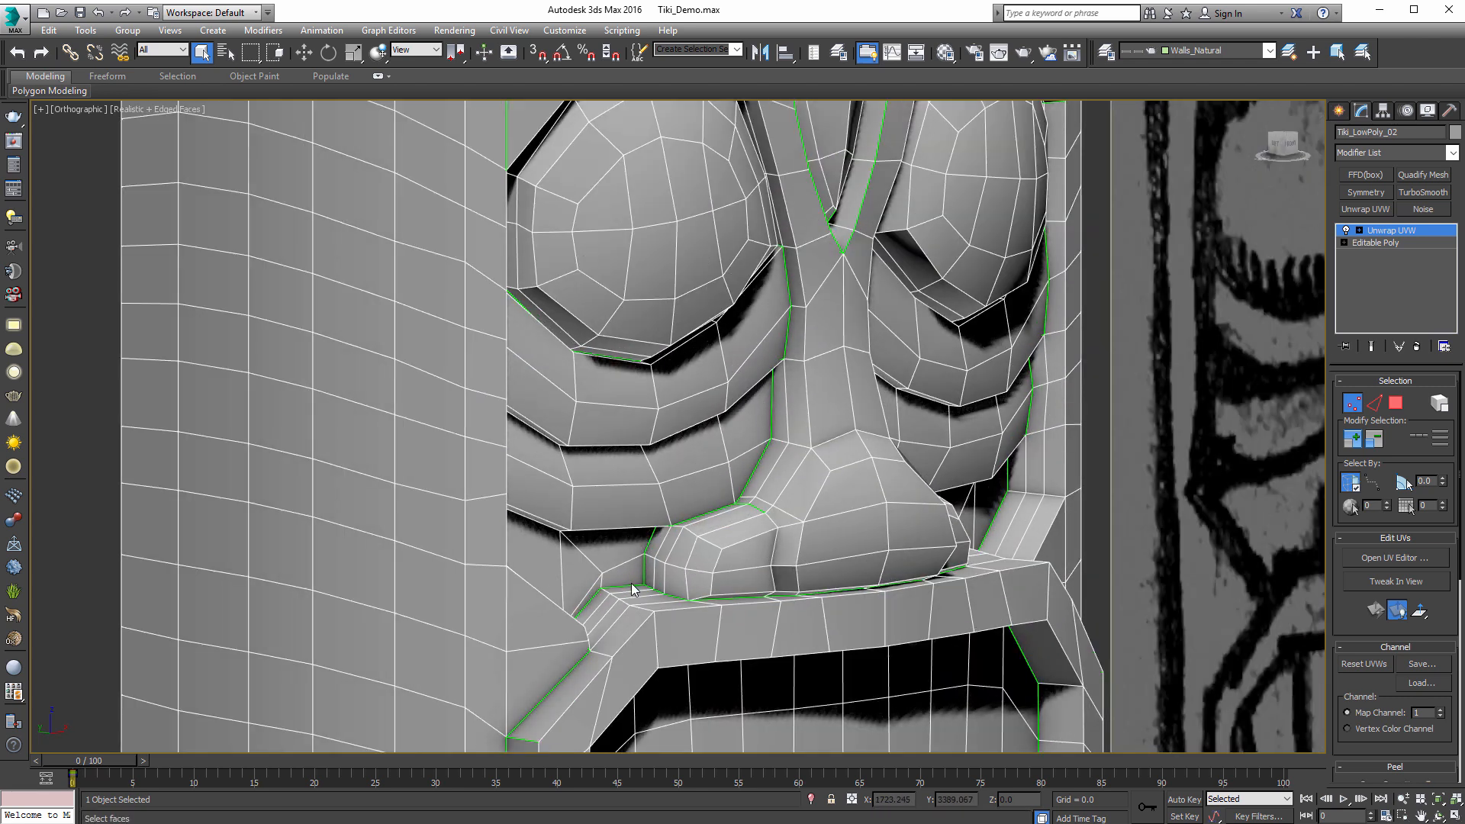
middle_click_drag(580, 657, 580, 334)
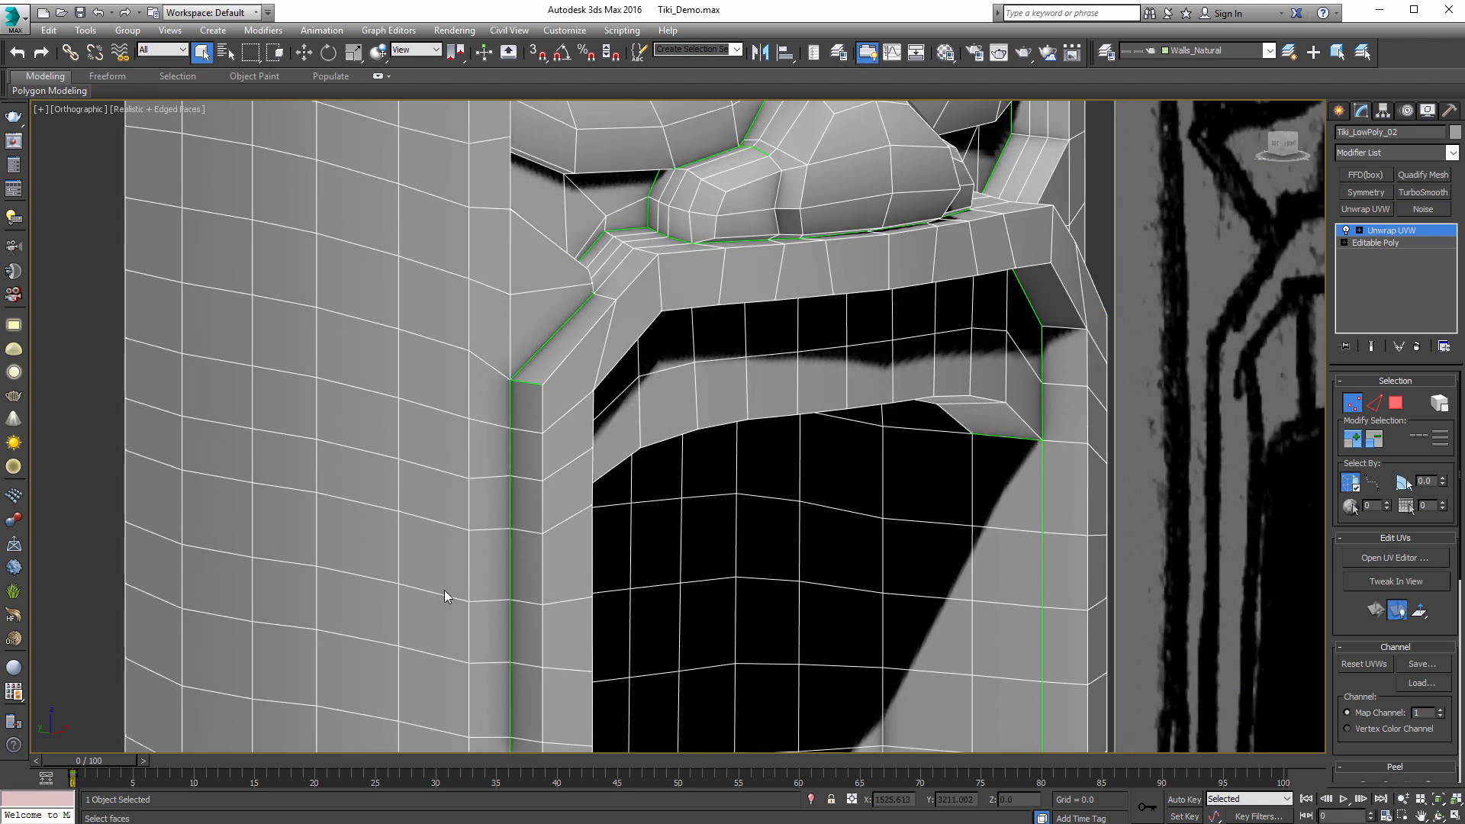
middle_click_drag(804, 564, 621, 364)
scroll(739, 424, "down", 6)
scroll(699, 456, "up", 8)
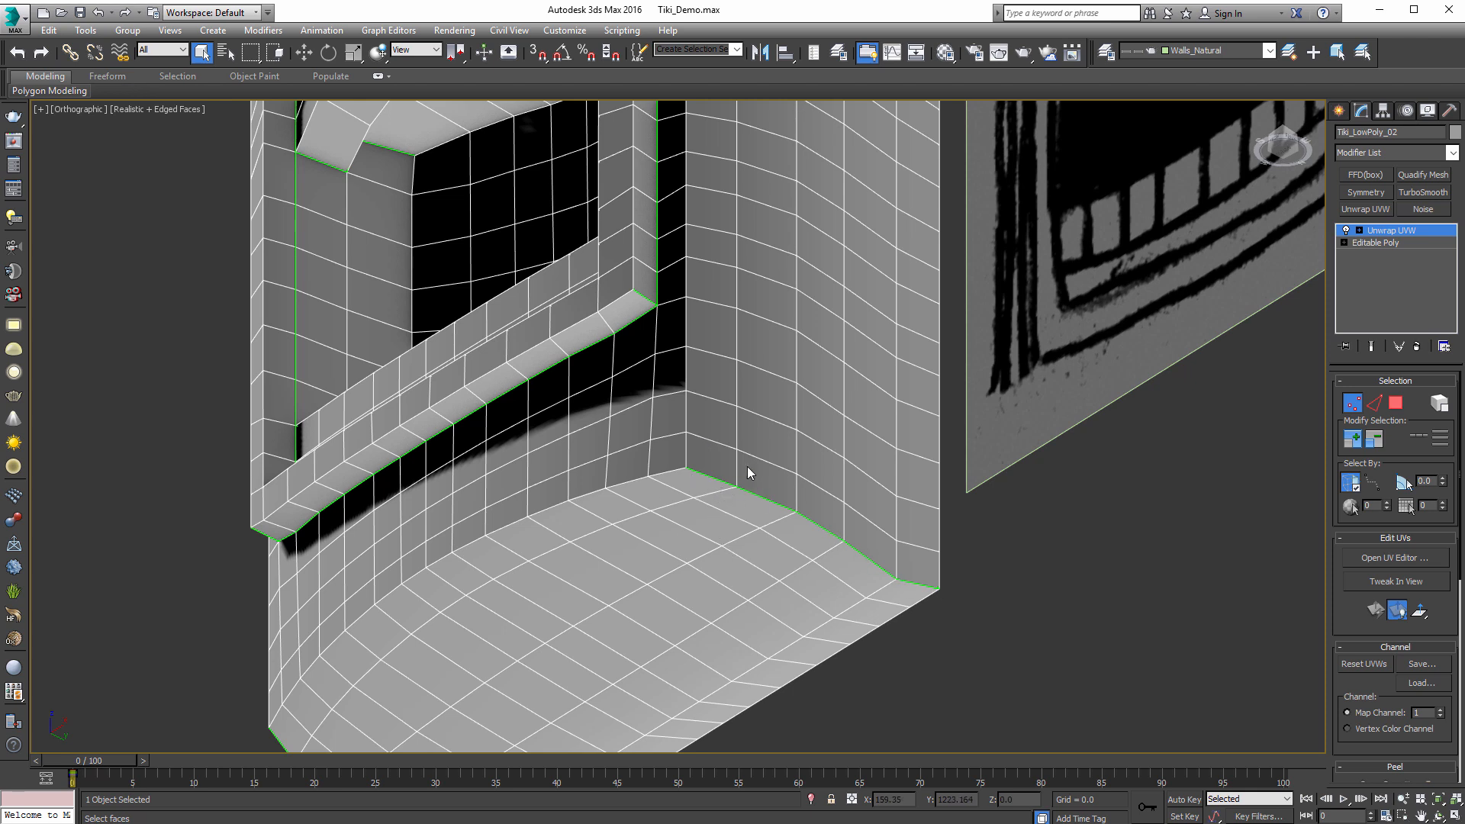
scroll(748, 474, "down", 2)
middle_click_drag(703, 474, 707, 473, "alt")
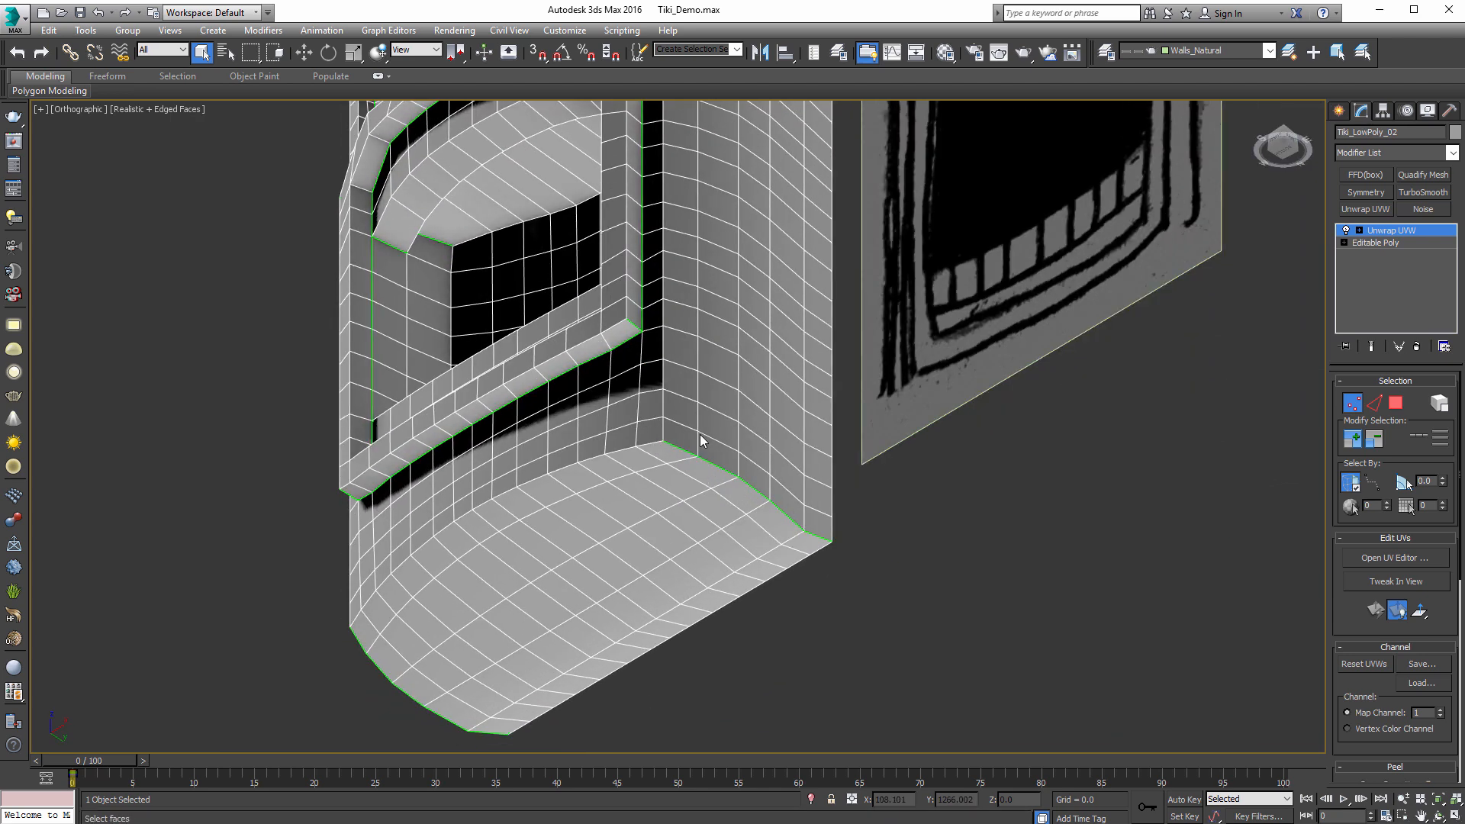
scroll(689, 644, "down", 1)
scroll(827, 391, "down", 3)
middle_click_drag(827, 391, 927, 95, "alt")
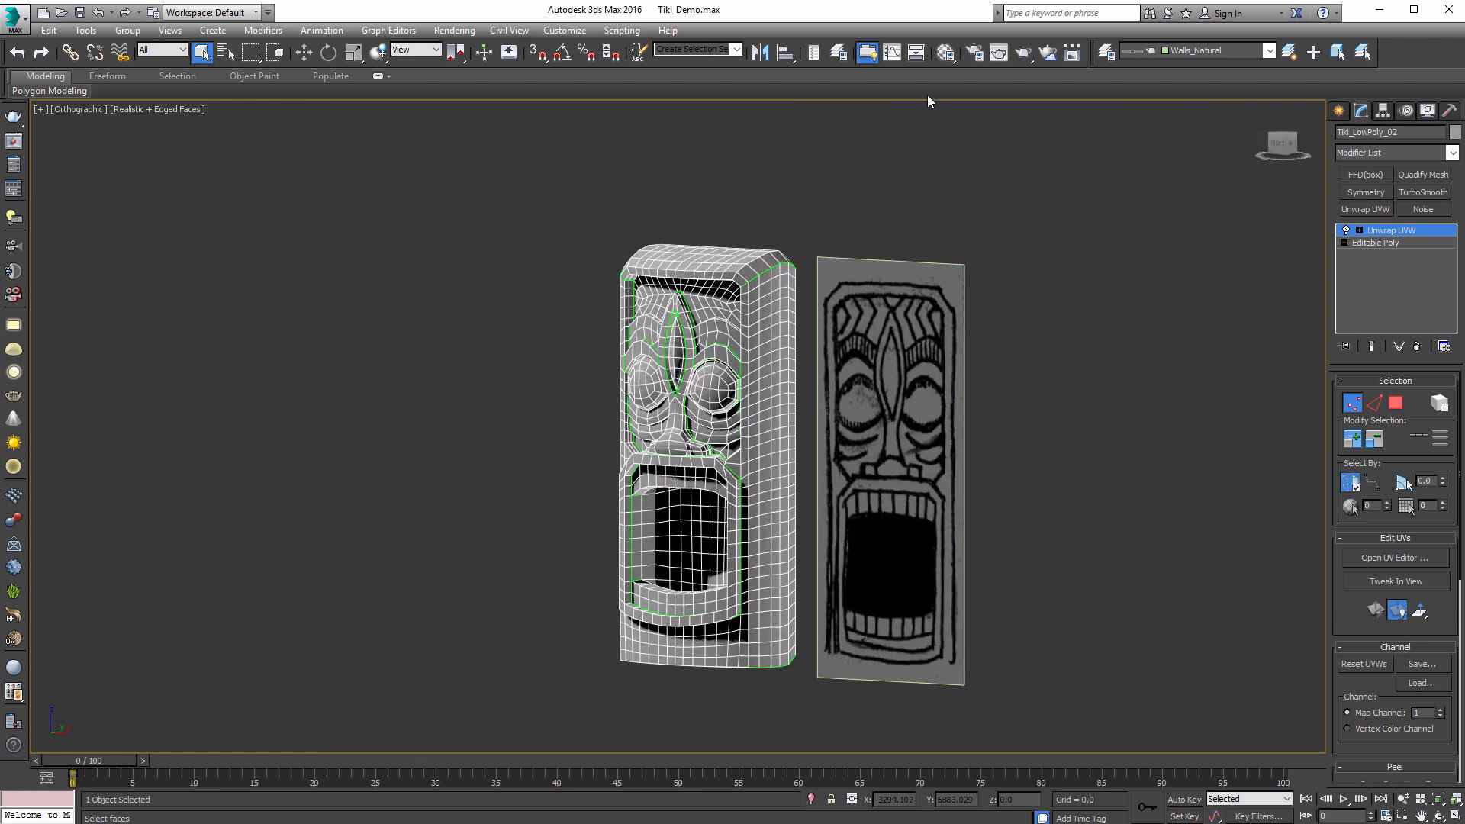
Step: Assign the material with the UVWcheckMap bitmap to the tiki model
left_click(945, 52)
left_click(1137, 86)
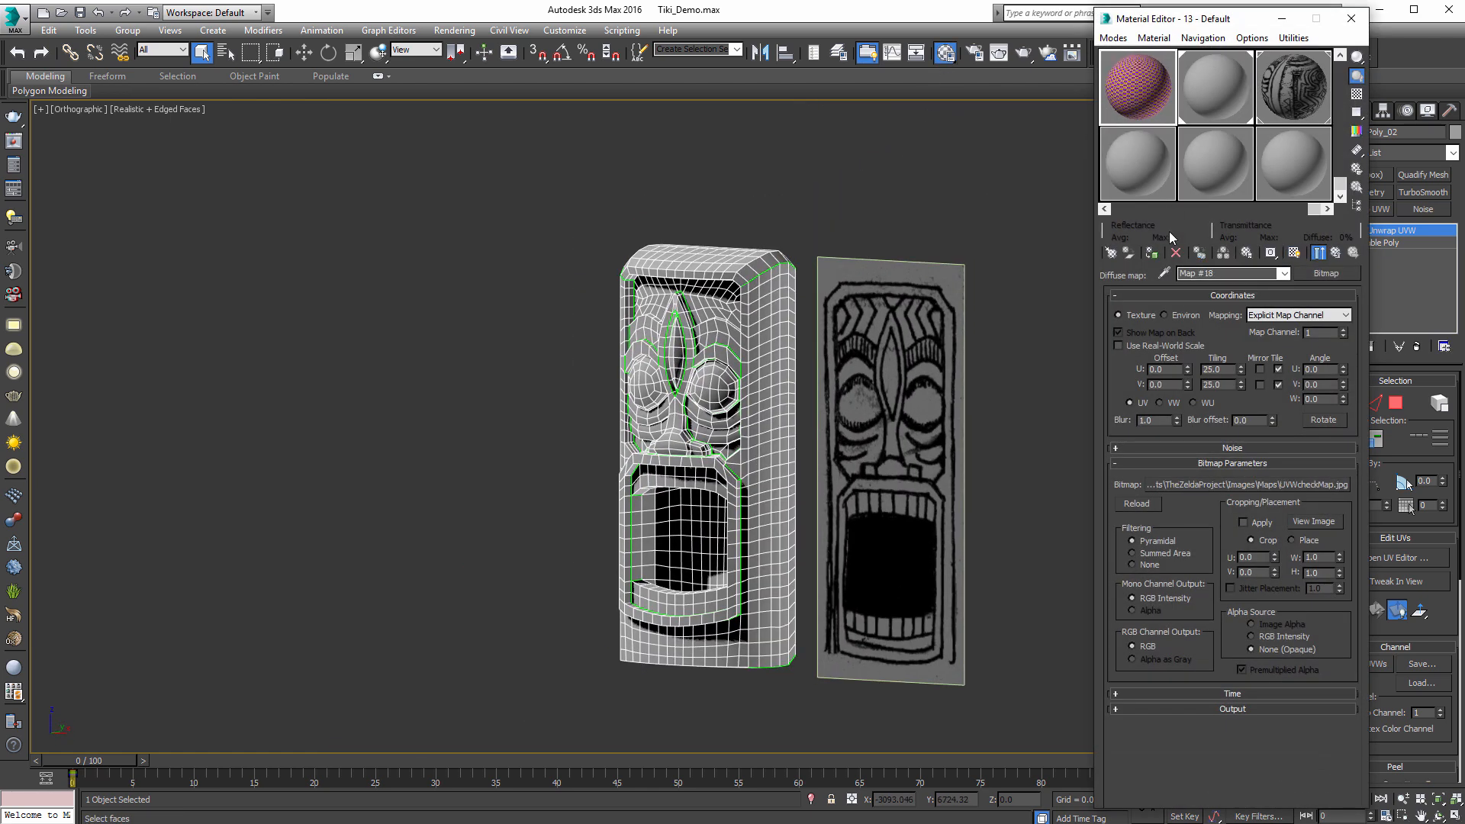
left_click(1152, 253)
scroll(764, 329, "up", 3)
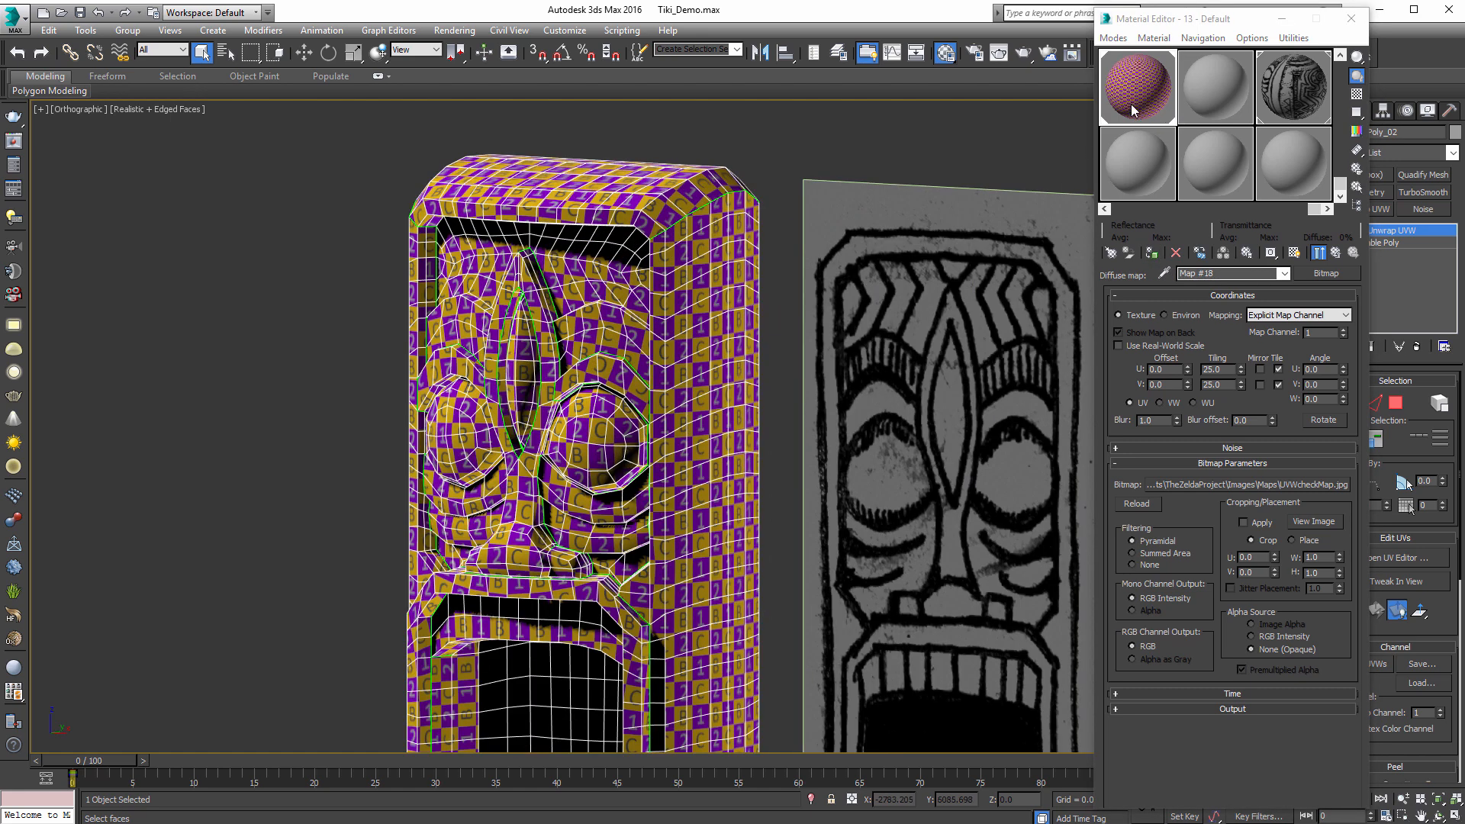
Step: View the source image of the UV check map and close its preview window
left_click(1313, 521)
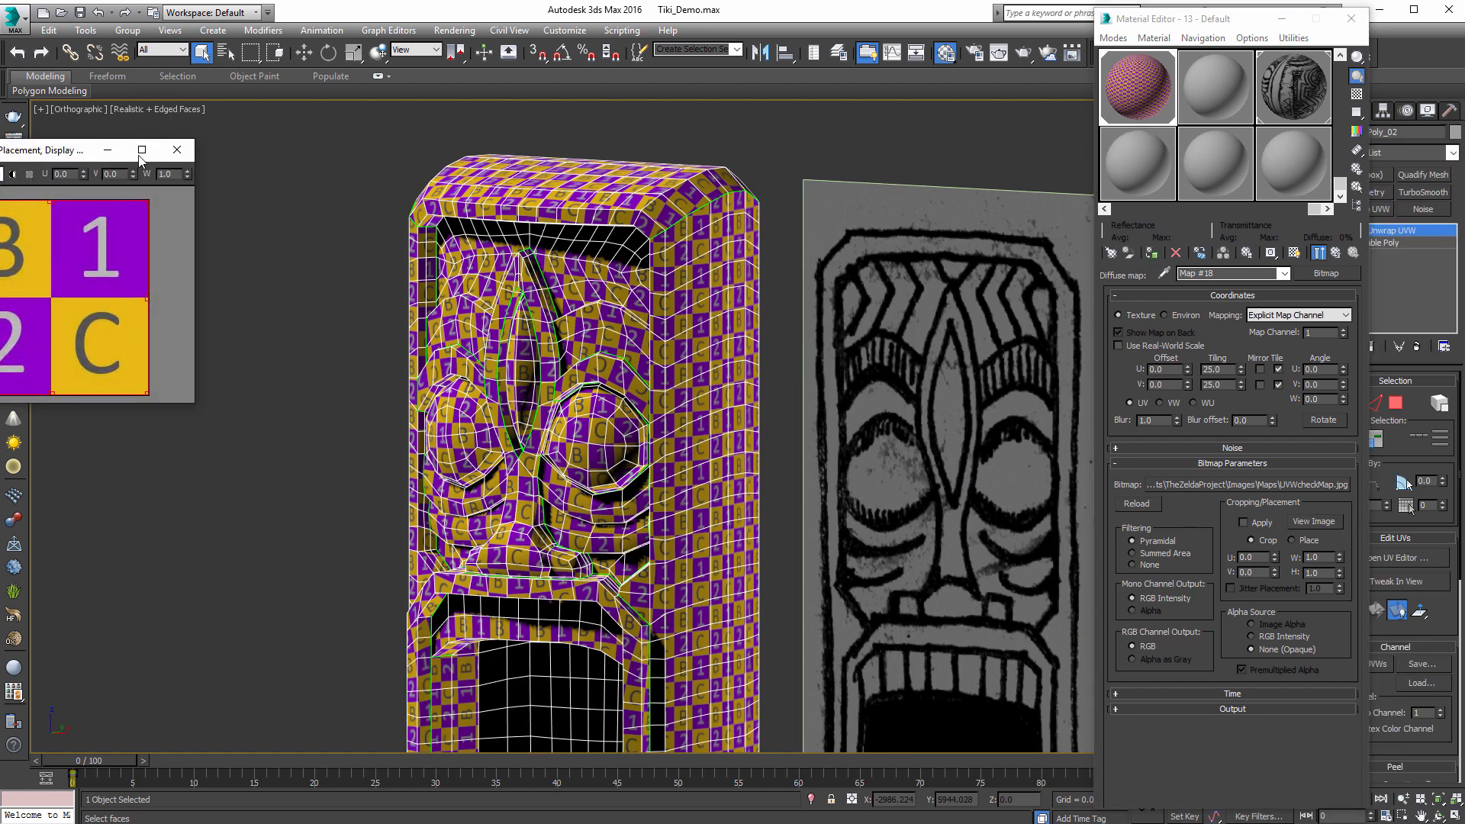
left_click_drag(140, 157, 745, 153)
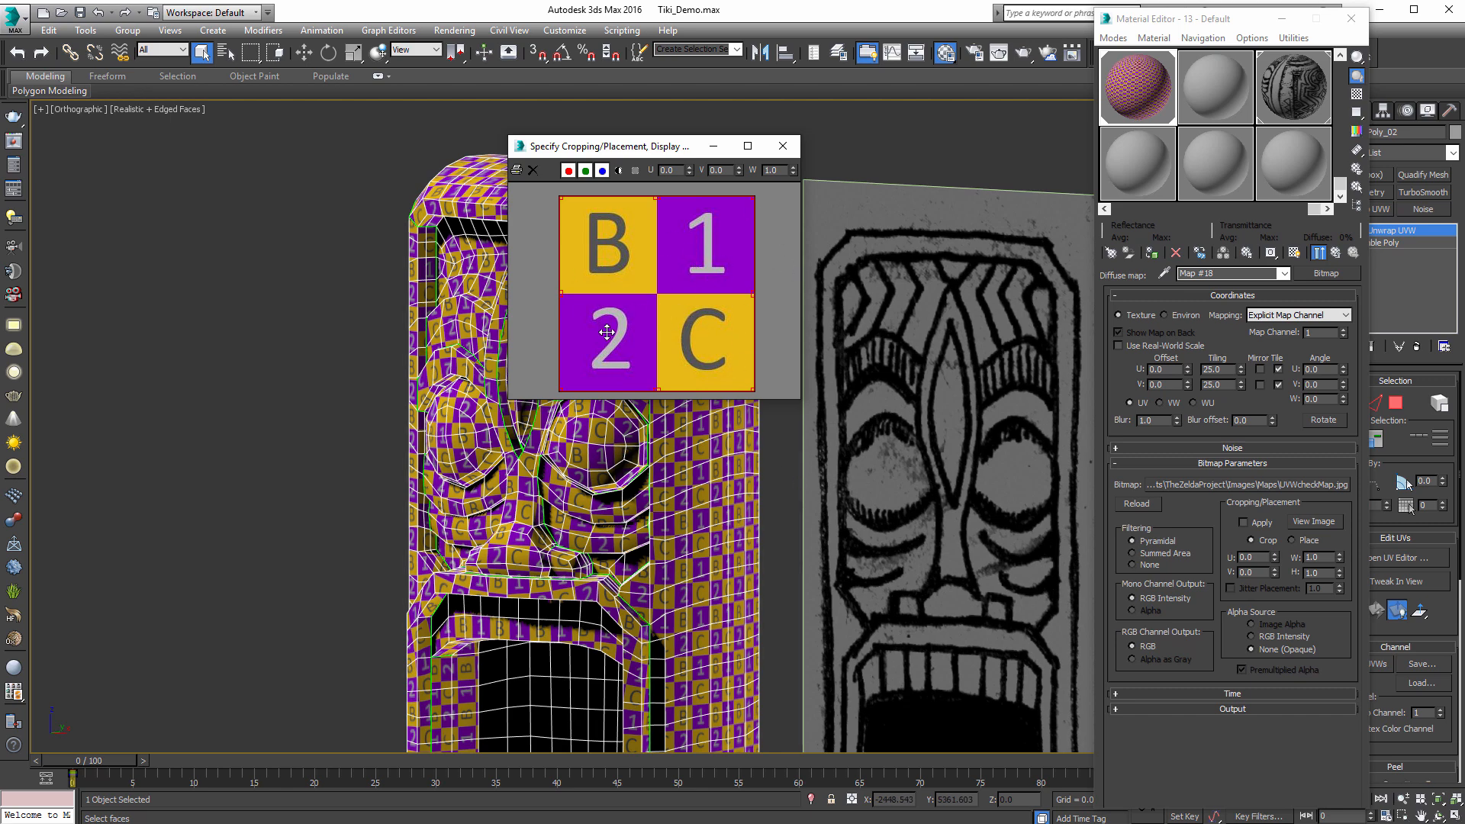
left_click(782, 146)
Step: Inspect the checker pattern on the tiki's eyes, side, mouth interior and base for texture stretching and scale
middle_click_drag(707, 377, 770, 336)
scroll(771, 336, "up", 6)
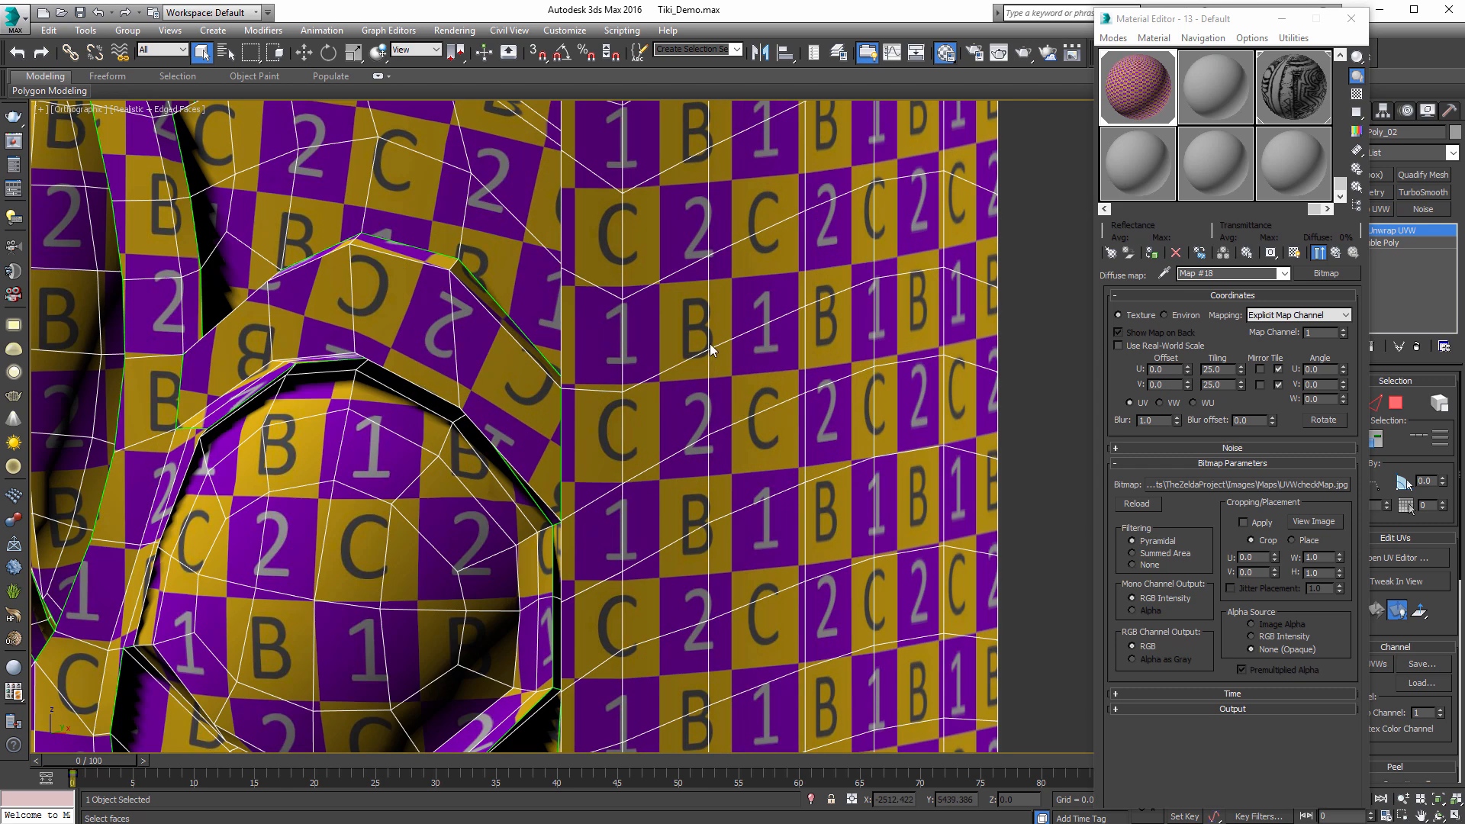
scroll(775, 326, "down", 8)
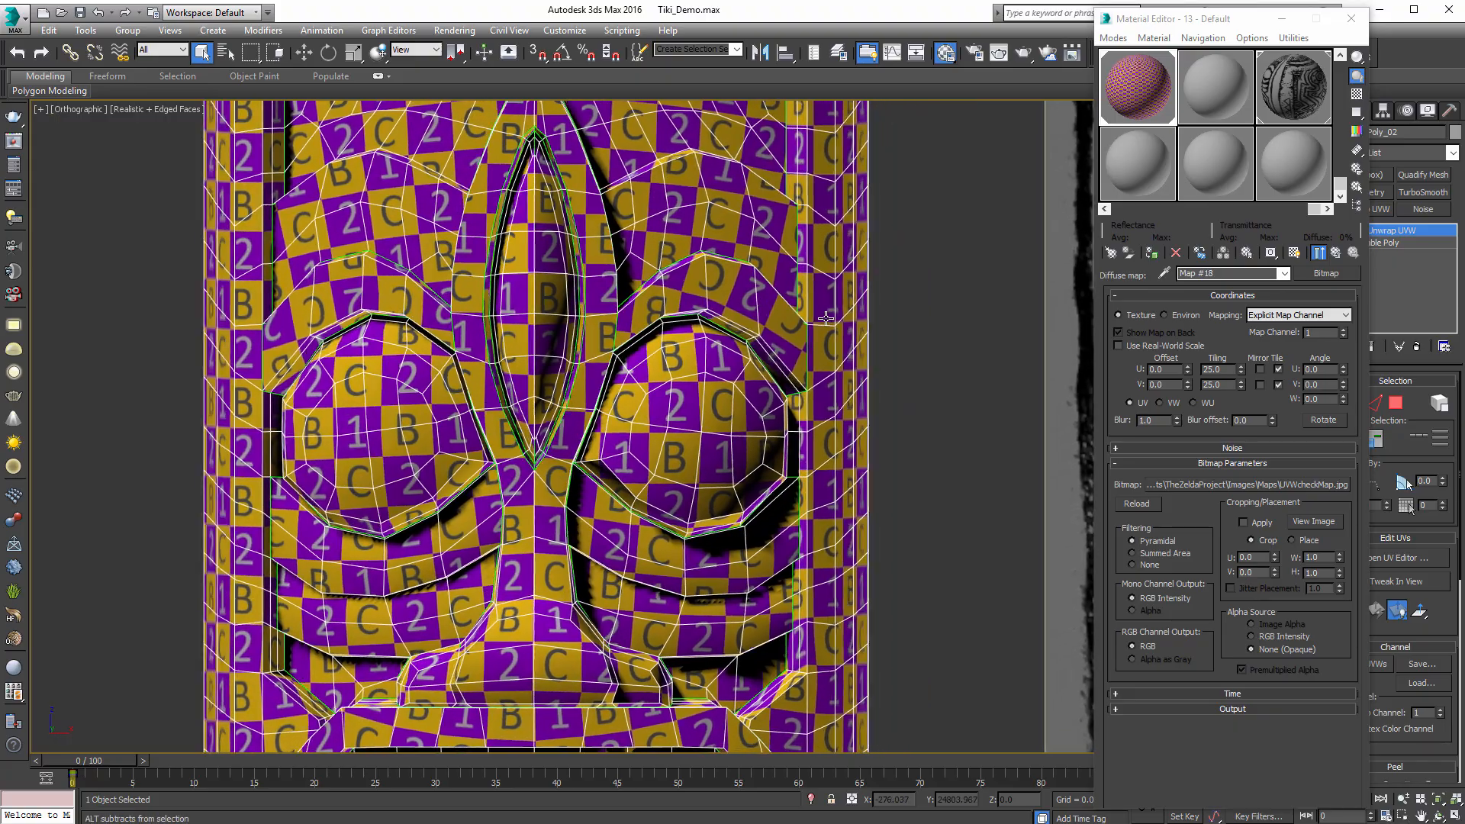
middle_click_drag(572, 365, 702, 345, "alt")
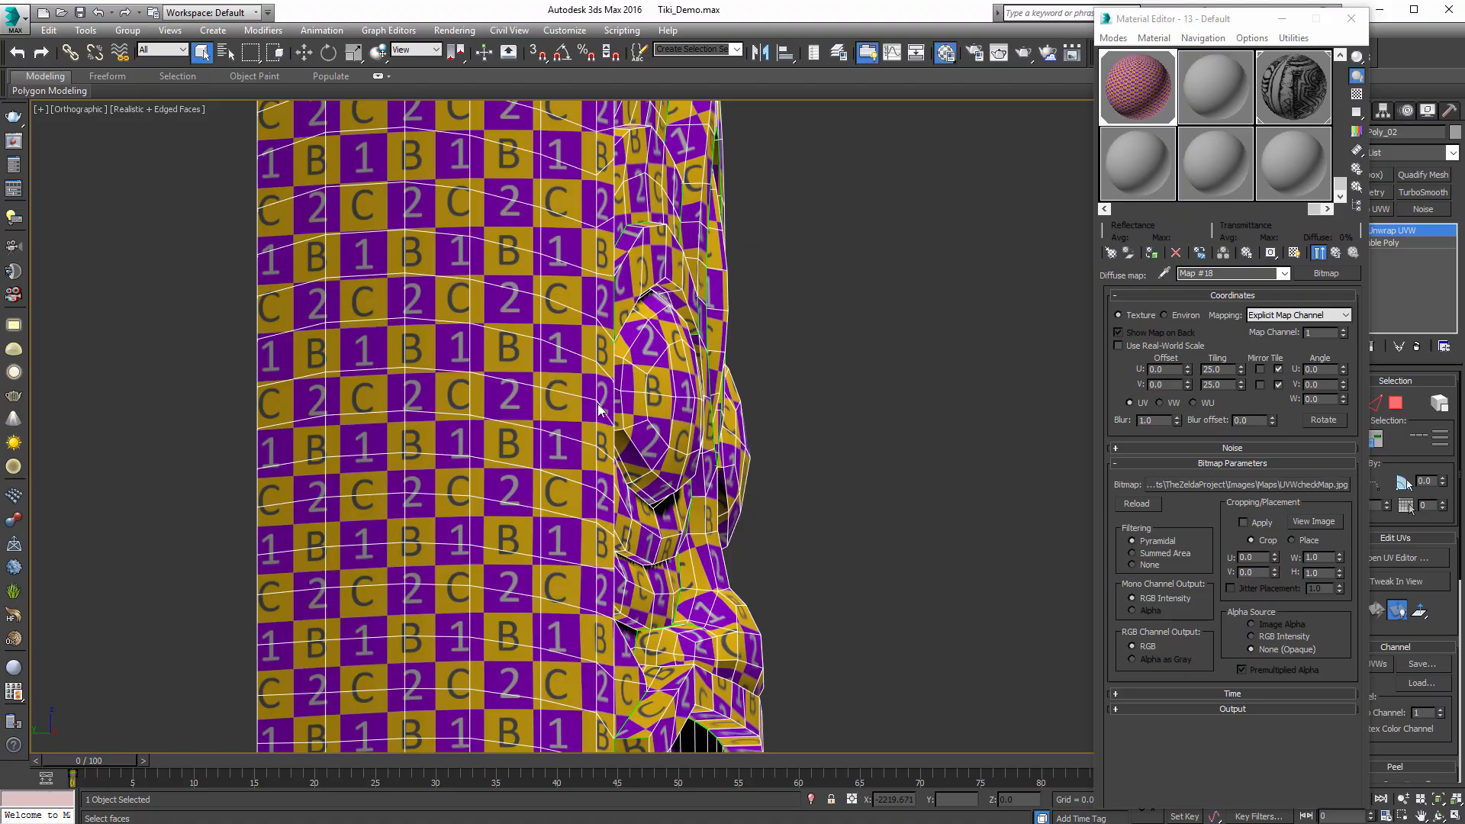
middle_click_drag(599, 410, 568, 324, "alt")
scroll(586, 351, "up", 5)
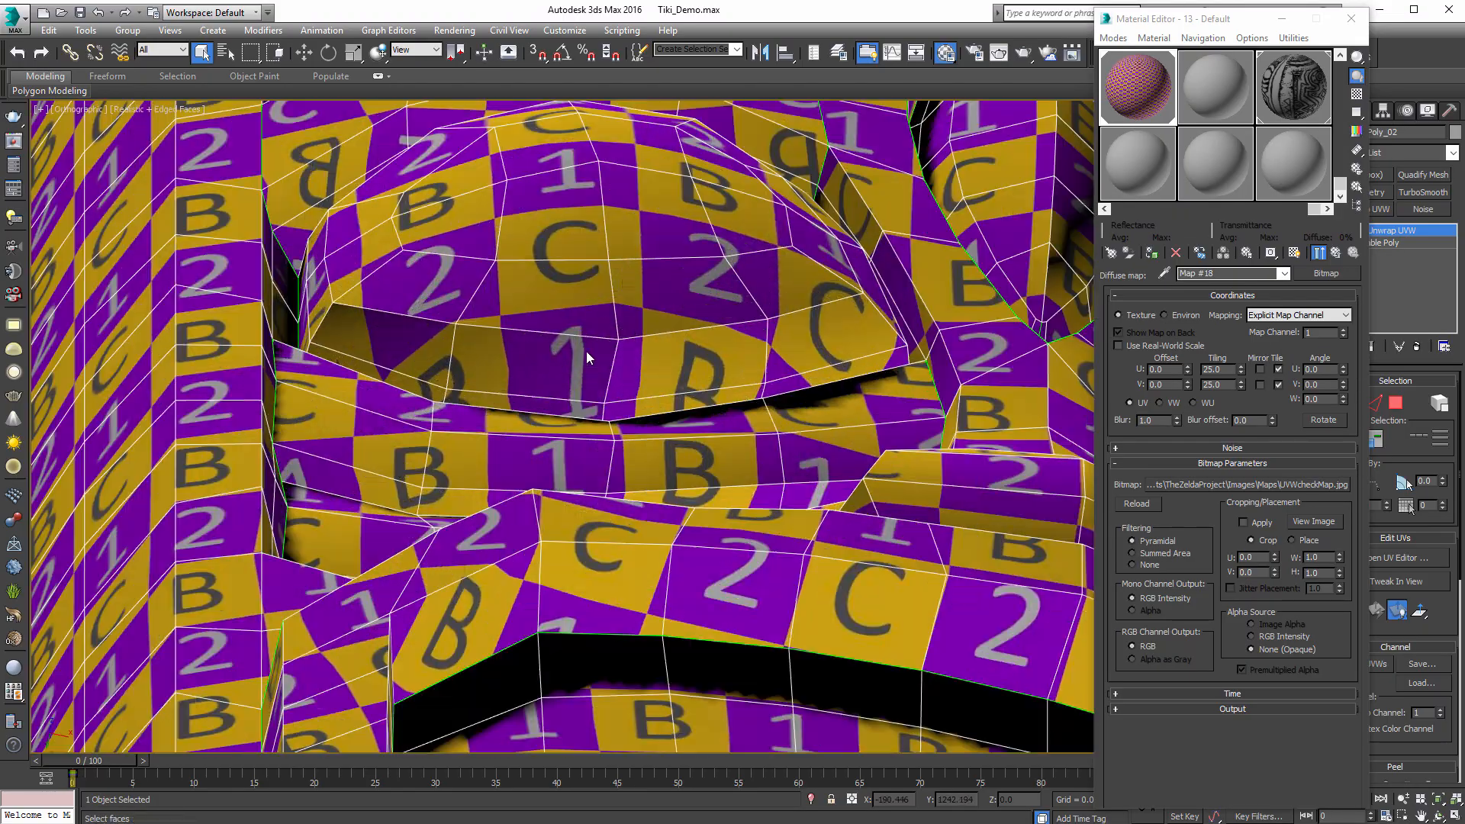
scroll(659, 425, "down", 6)
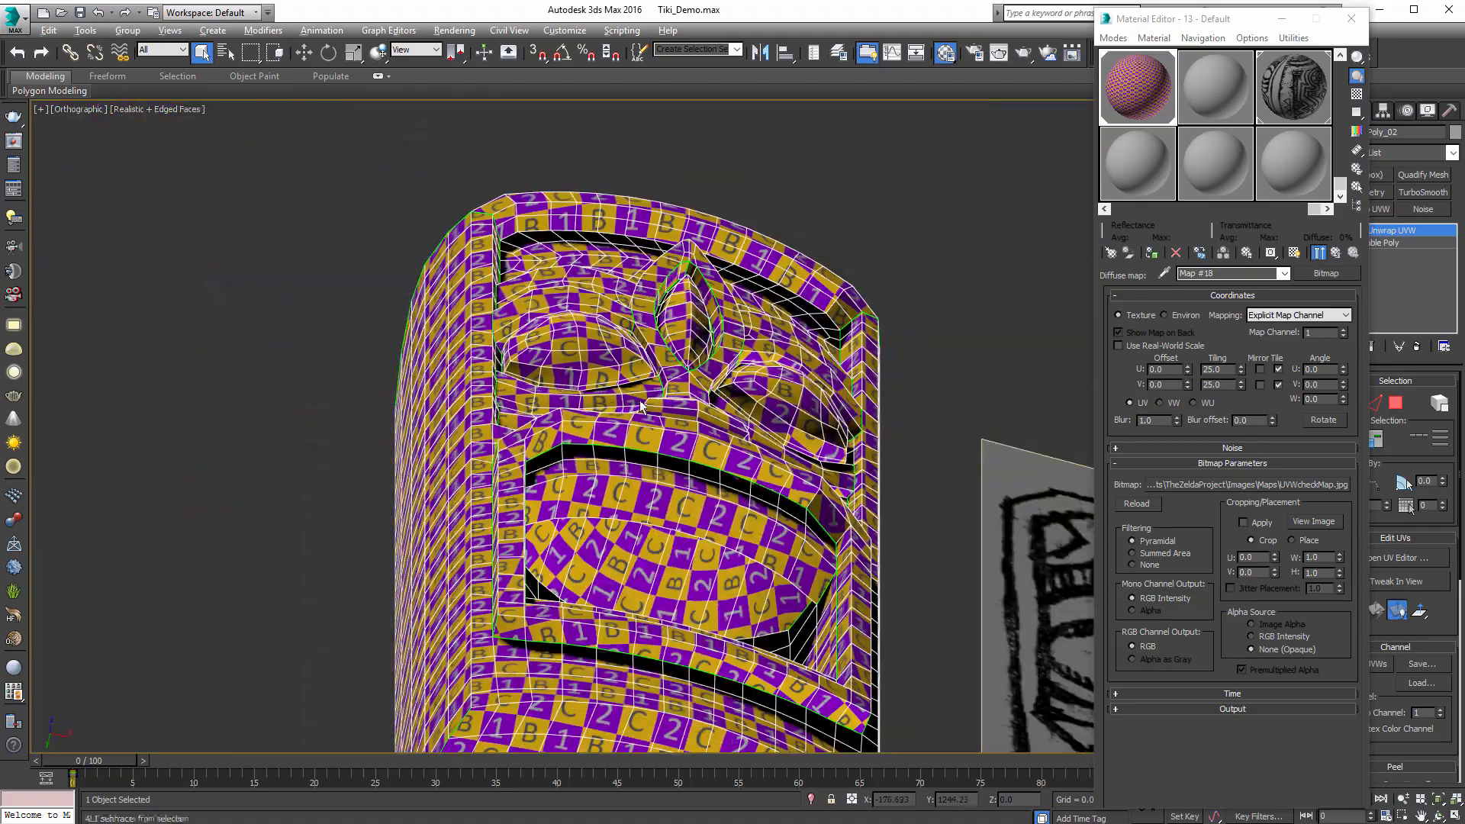
mouse_move(659, 426)
middle_mouse_down("alt")
mouse_move(592, 452)
mouse_move(641, 415)
middle_mouse_up("alt")
scroll(641, 416, "up", 5)
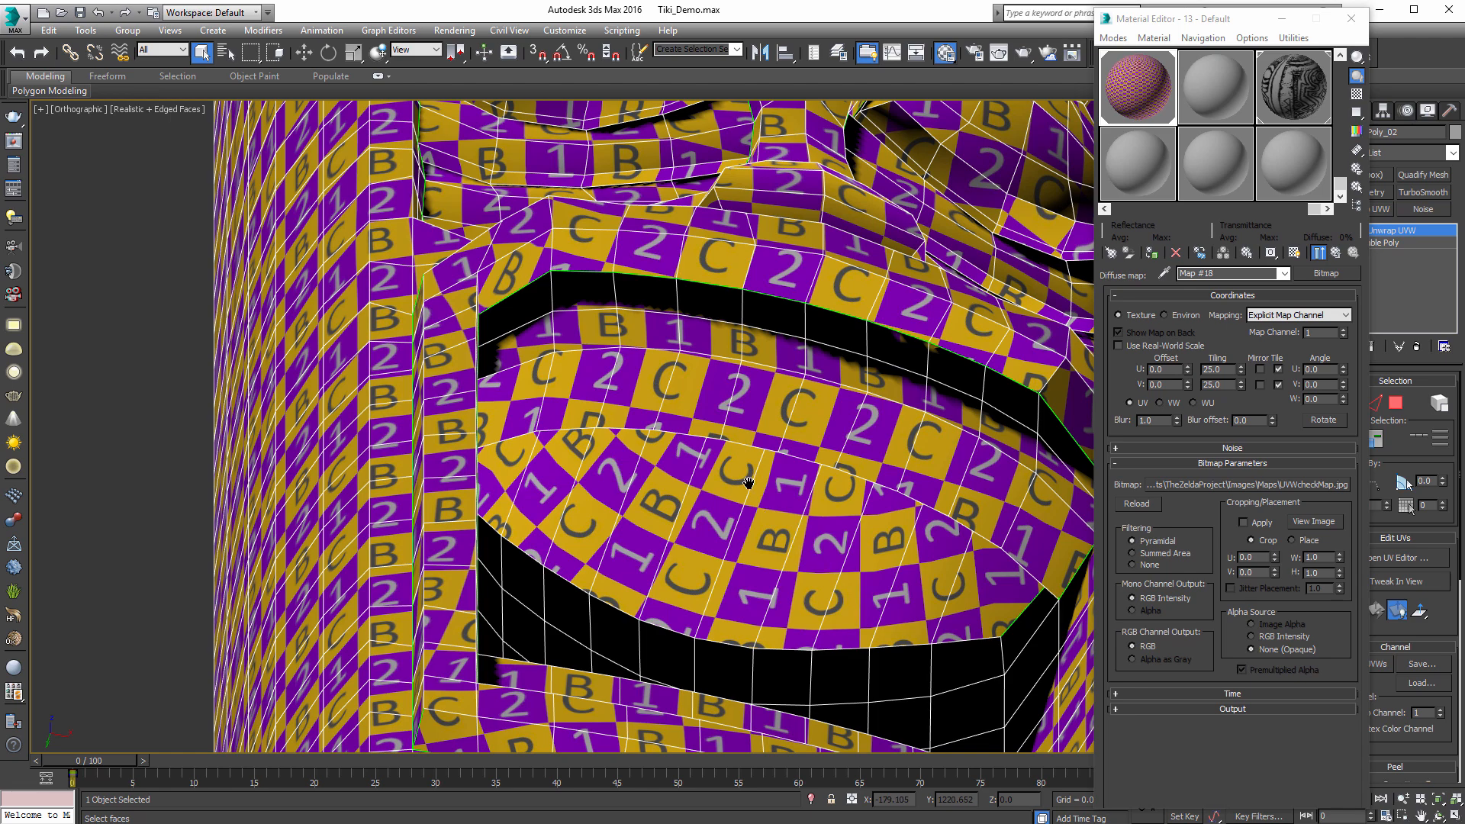
scroll(712, 421, "up", 2)
middle_click_drag(749, 483, 712, 406)
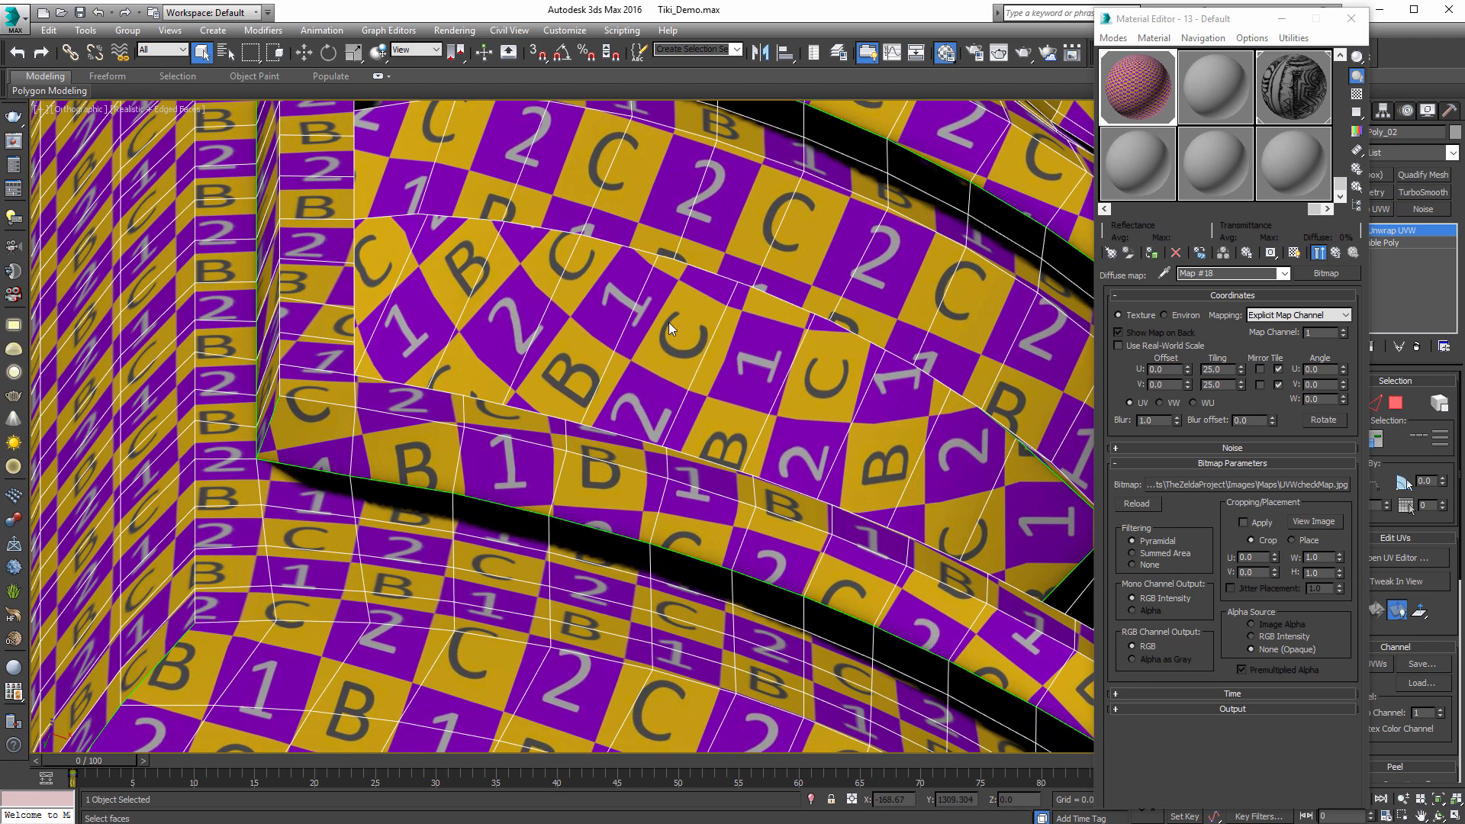
scroll(704, 348, "down", 6)
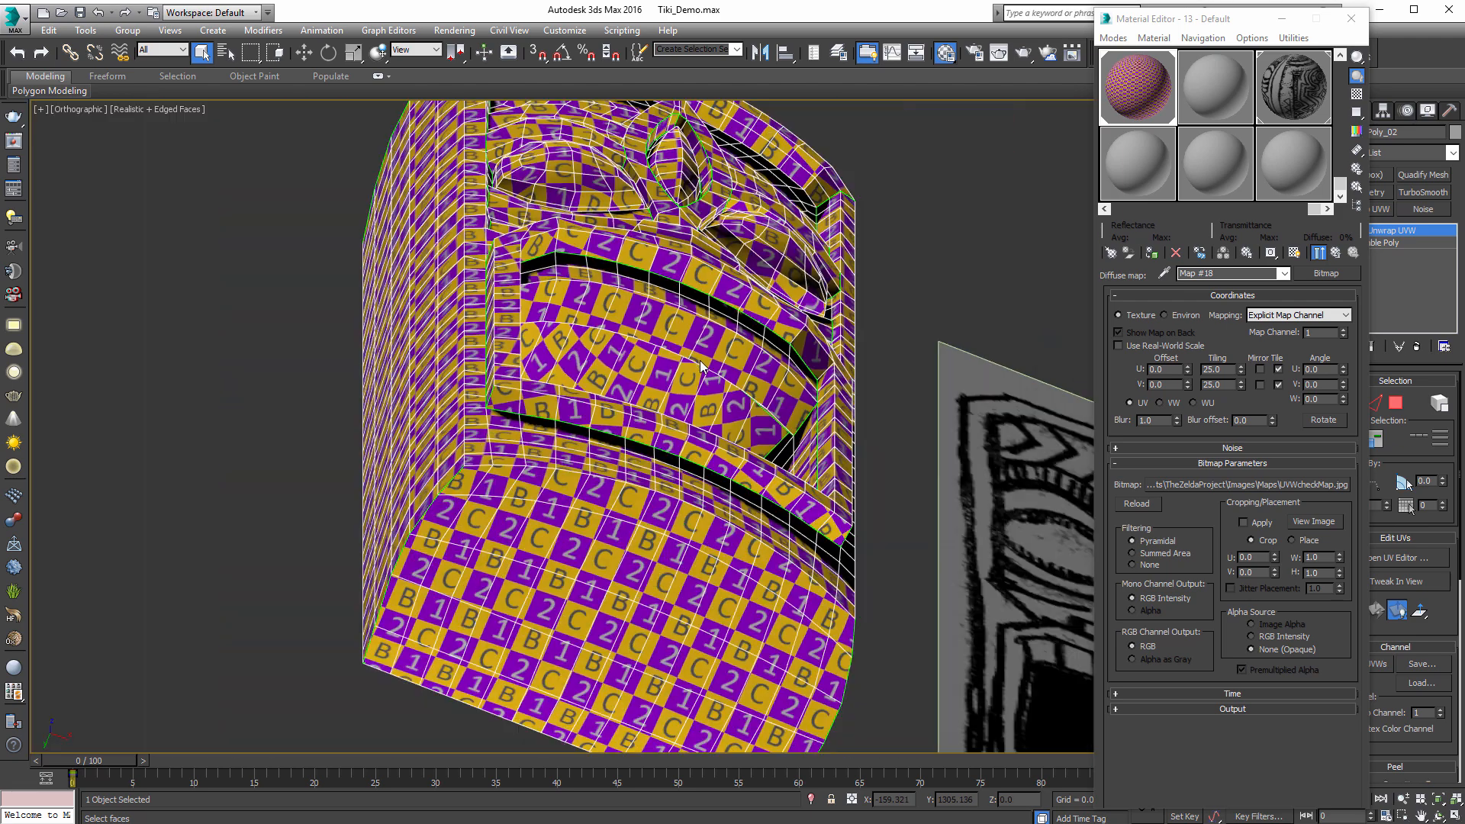
middle_click_drag(703, 353, 684, 452, "alt")
middle_click_drag(715, 395, 657, 474)
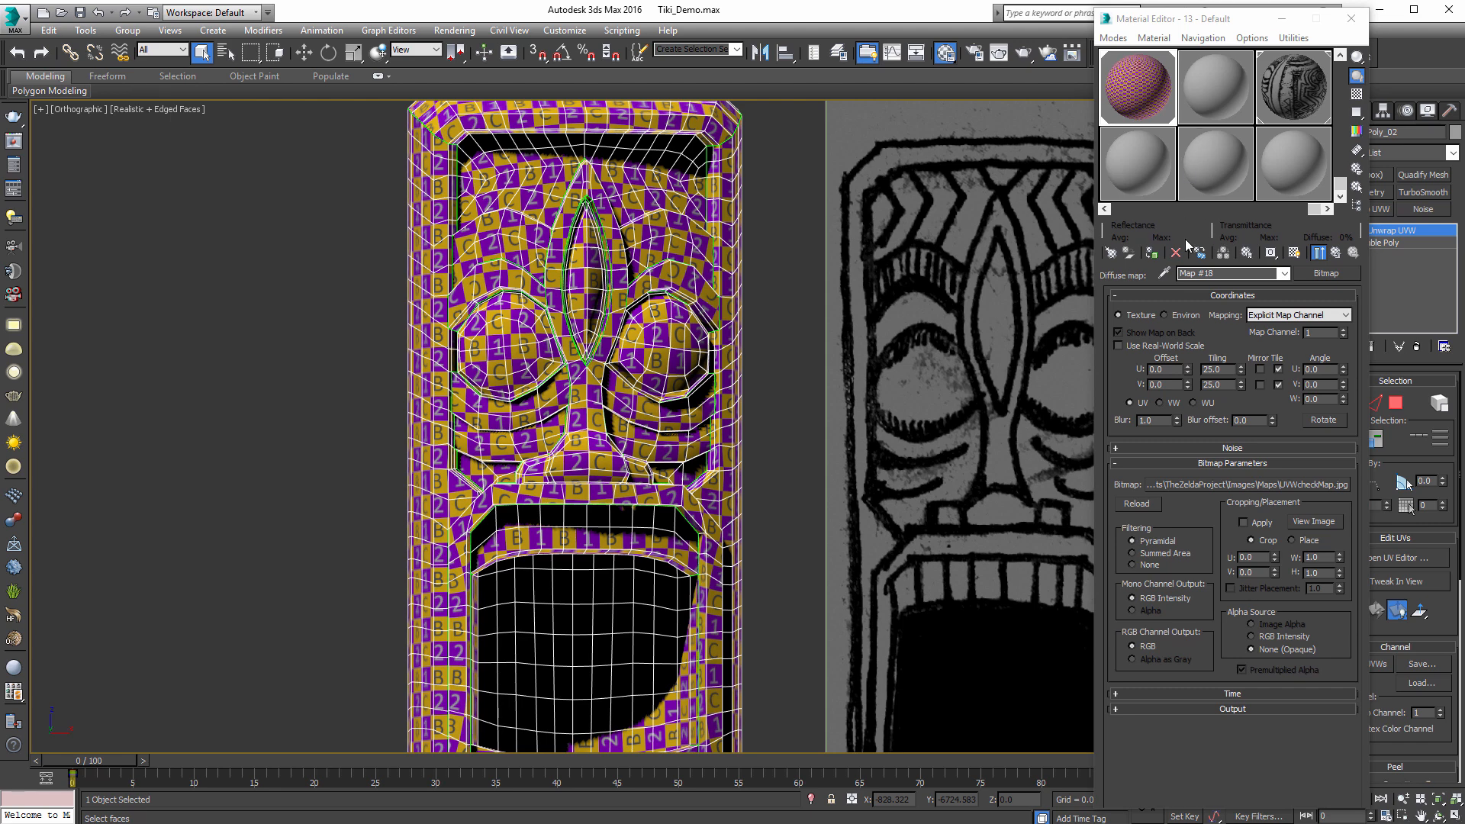
Step: Assign the plain grey 17 - Default material to the tiki in place of the checker material
left_click(1214, 101)
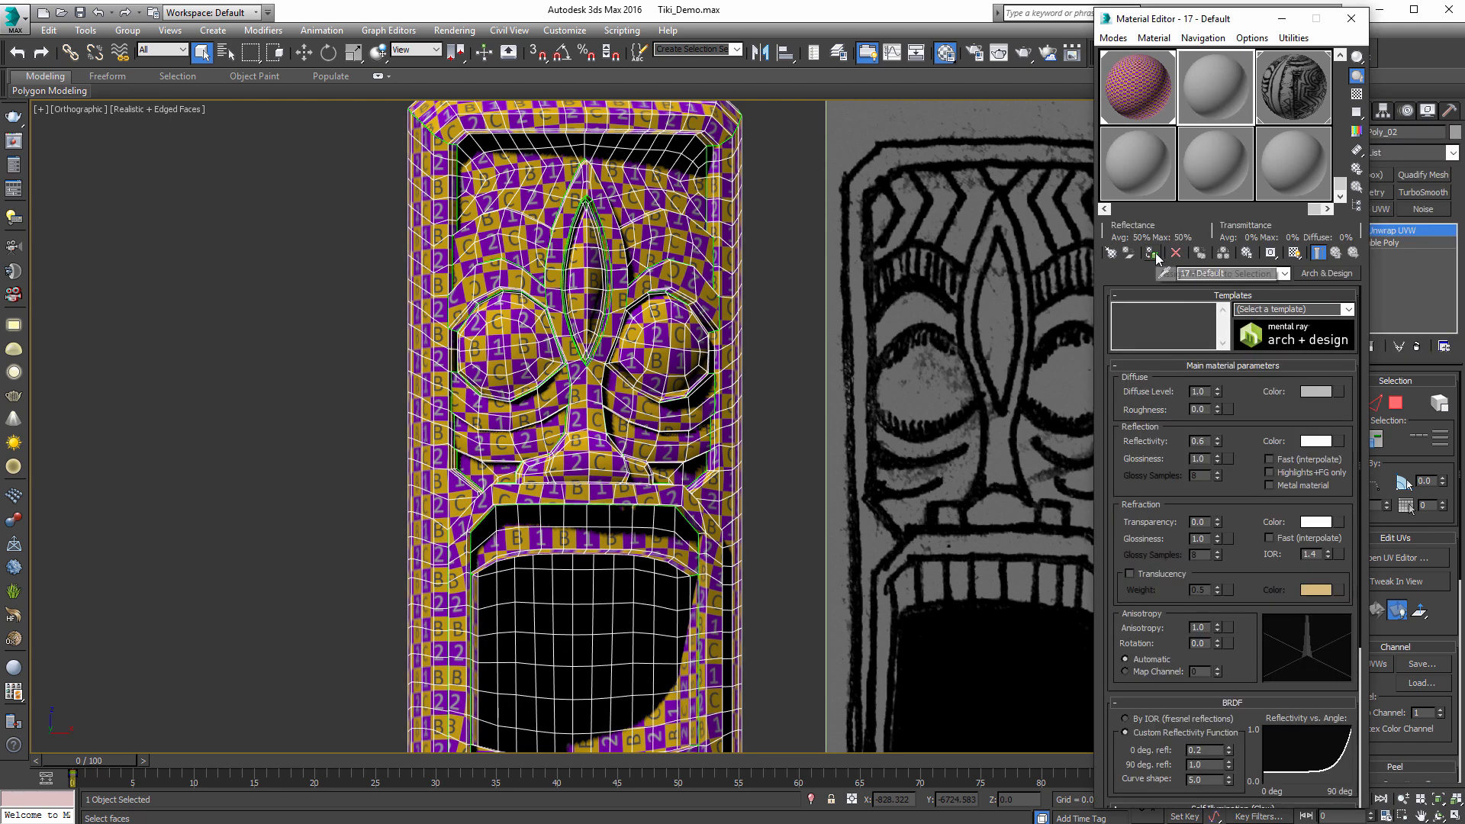
left_click(1152, 253)
scroll(631, 371, "down", 5)
scroll(603, 368, "up", 8)
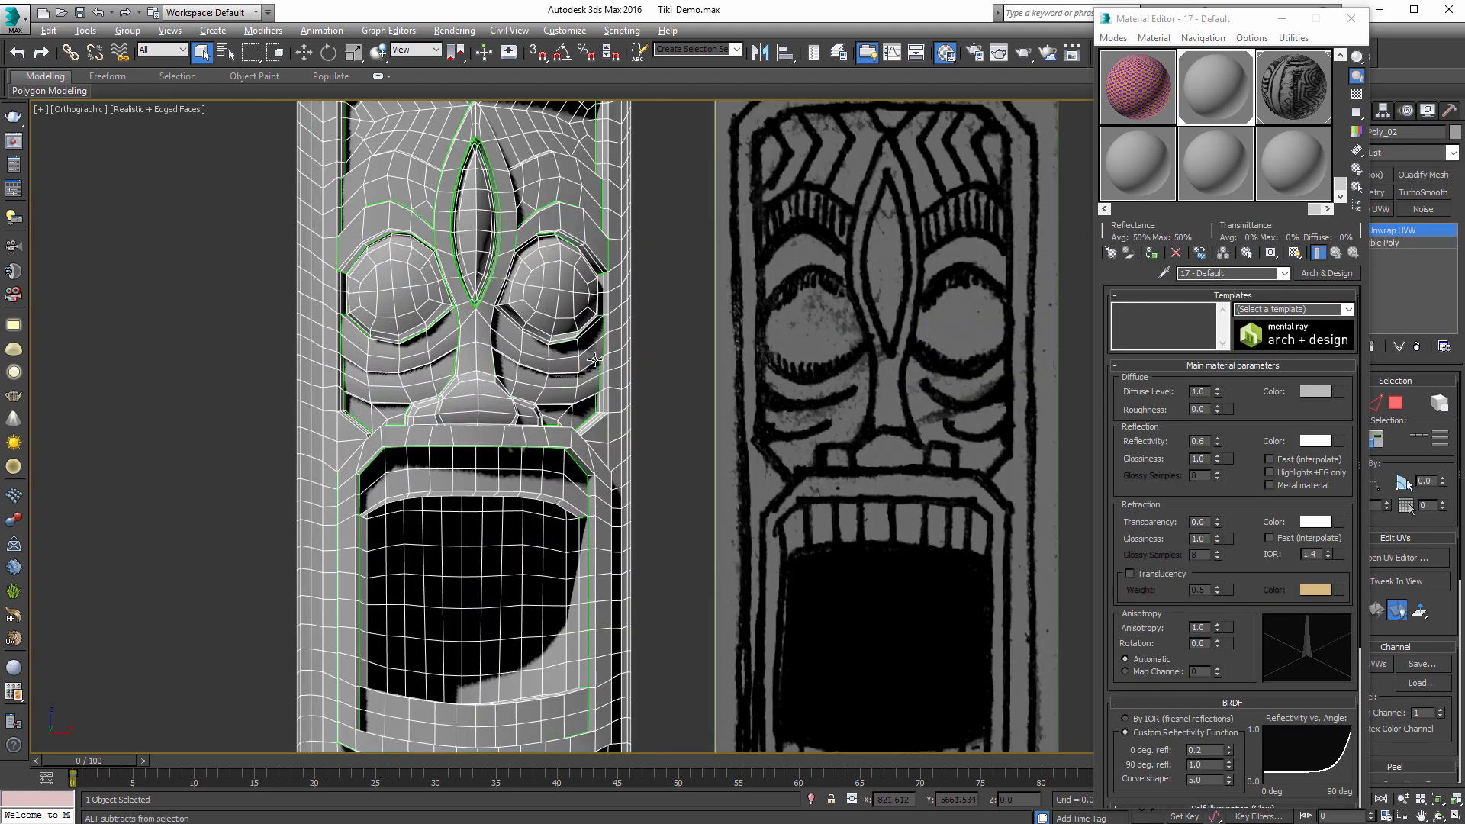
Step: Close the Material Editor and examine the grey low-poly tiki beside the hand-drawn design reference
middle_click_drag(586, 365, 653, 367, "alt")
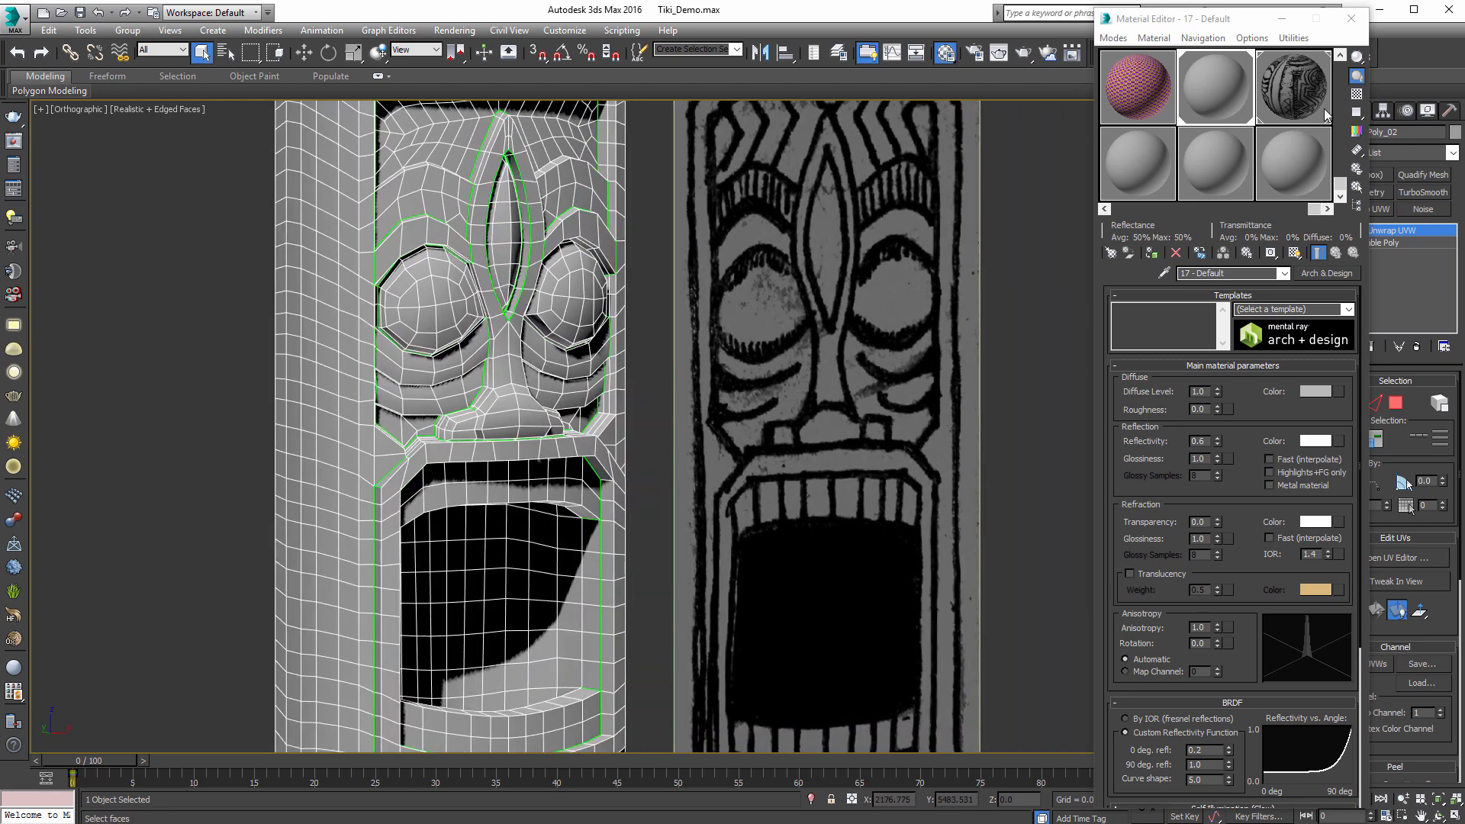
left_click(1350, 19)
middle_click_drag(805, 290, 828, 368)
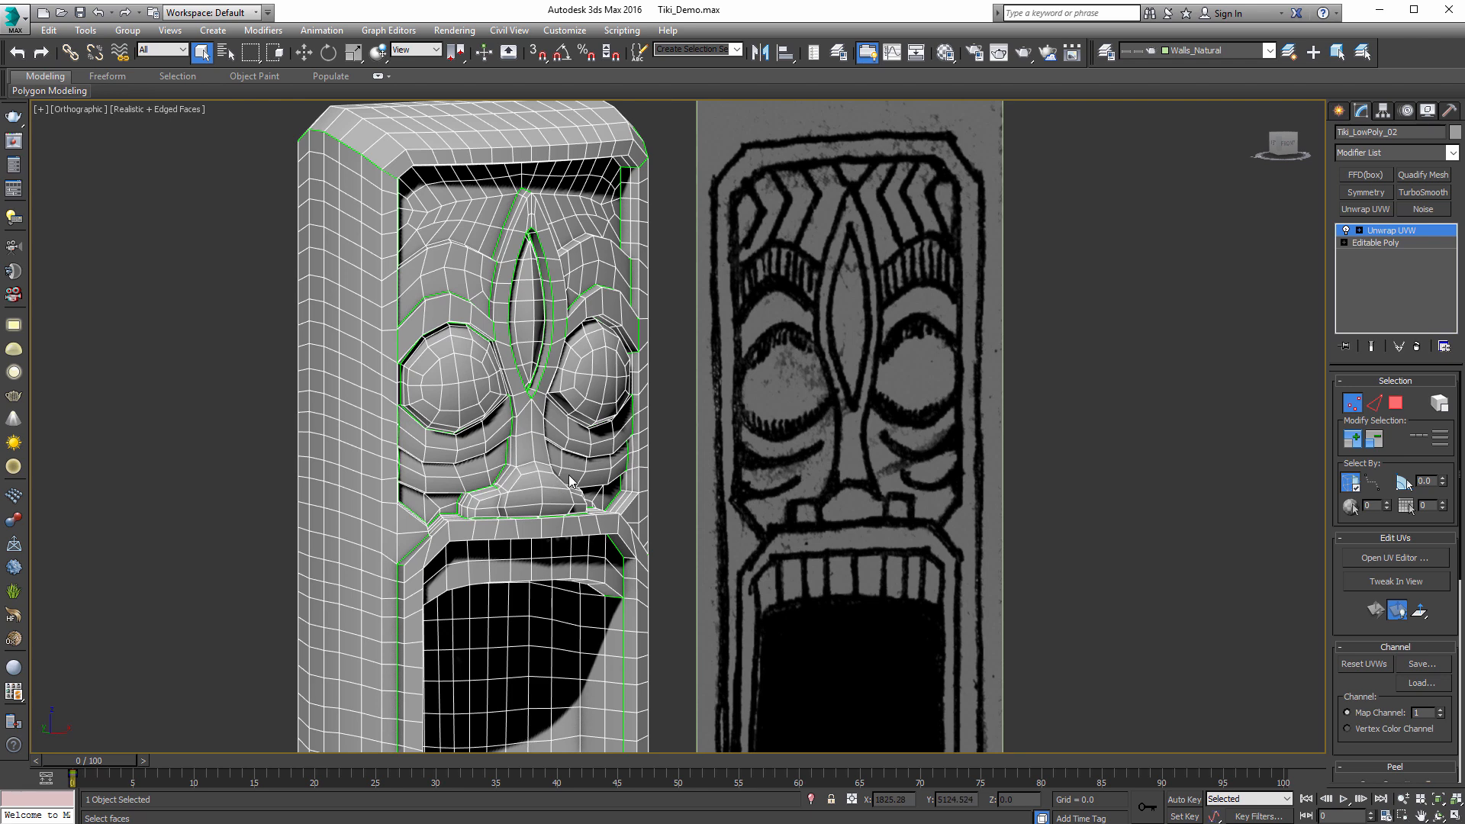
middle_click_drag(736, 415, 876, 226, "alt")
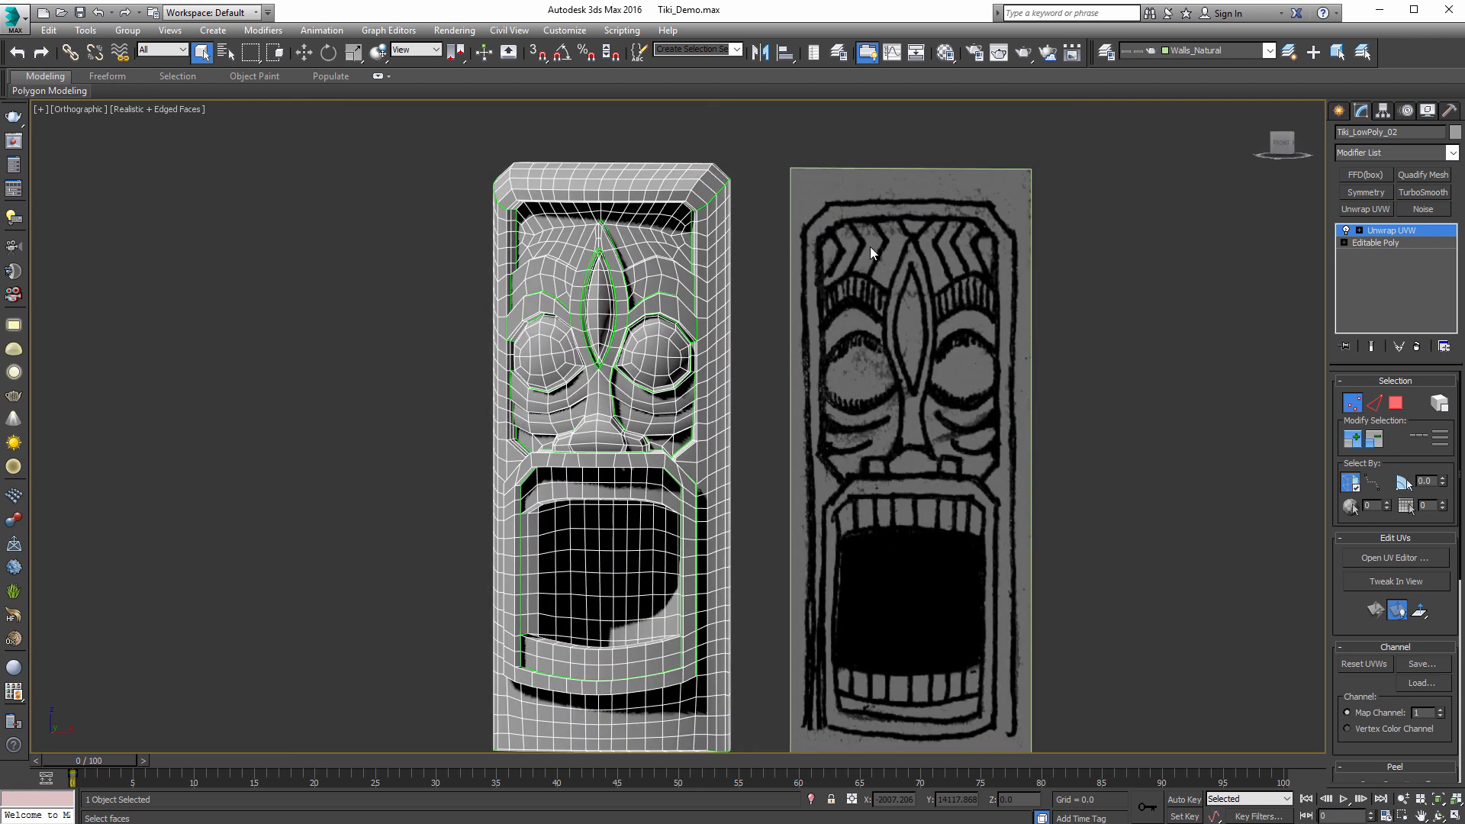
middle_click_drag(850, 343, 841, 293)
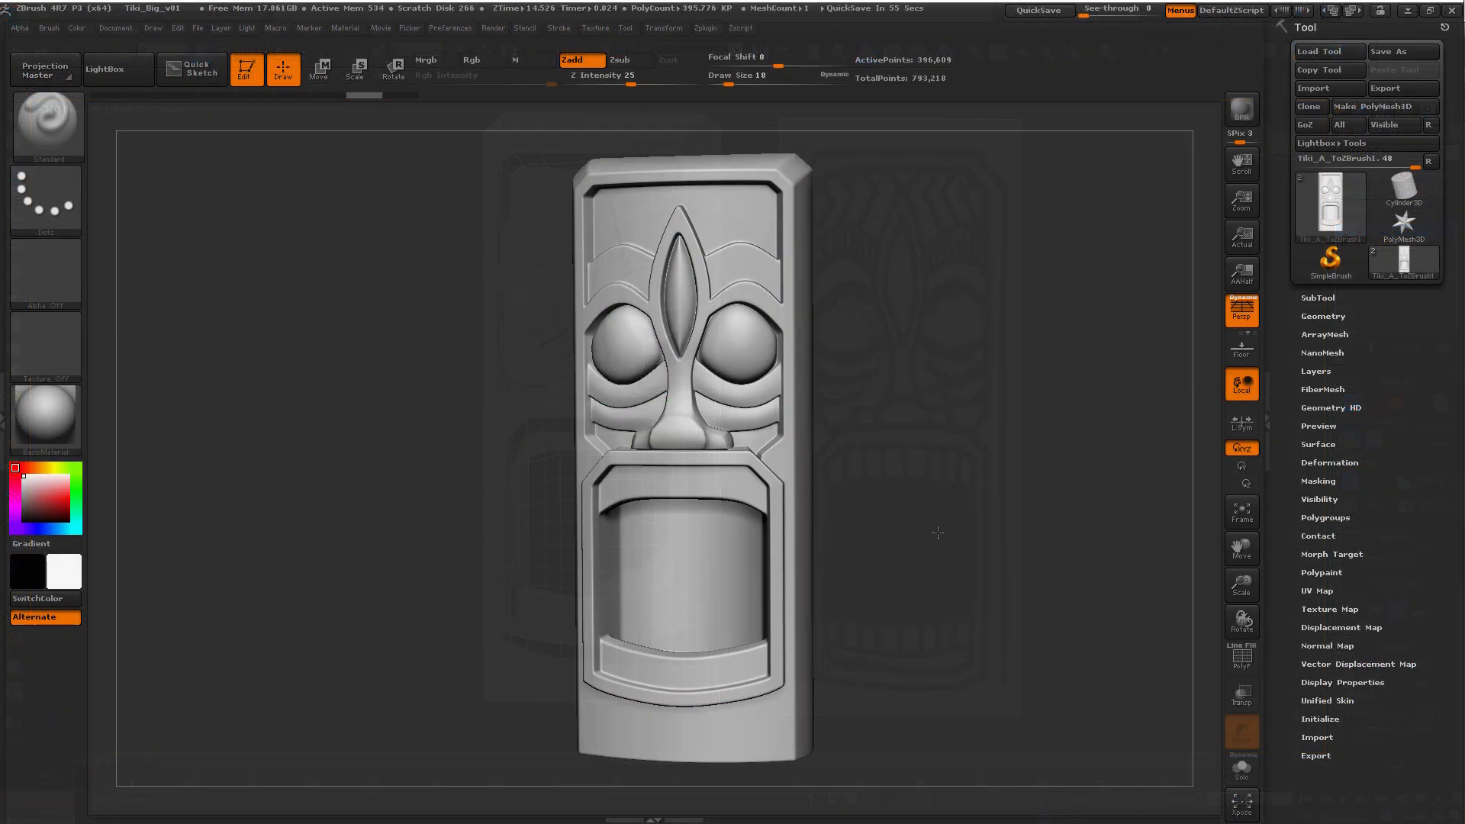
Step: Switch to ZBrush and inspect the smoothed tiki's eyes, nose and mouth up close and from the front
mouse_move(938, 533)
left_mouse_down()
mouse_move(989, 522)
mouse_move(954, 513)
left_mouse_up()
right_click_drag(941, 396, 1030, 538, "ctrl")
left_click_drag(1020, 468, 1006, 424)
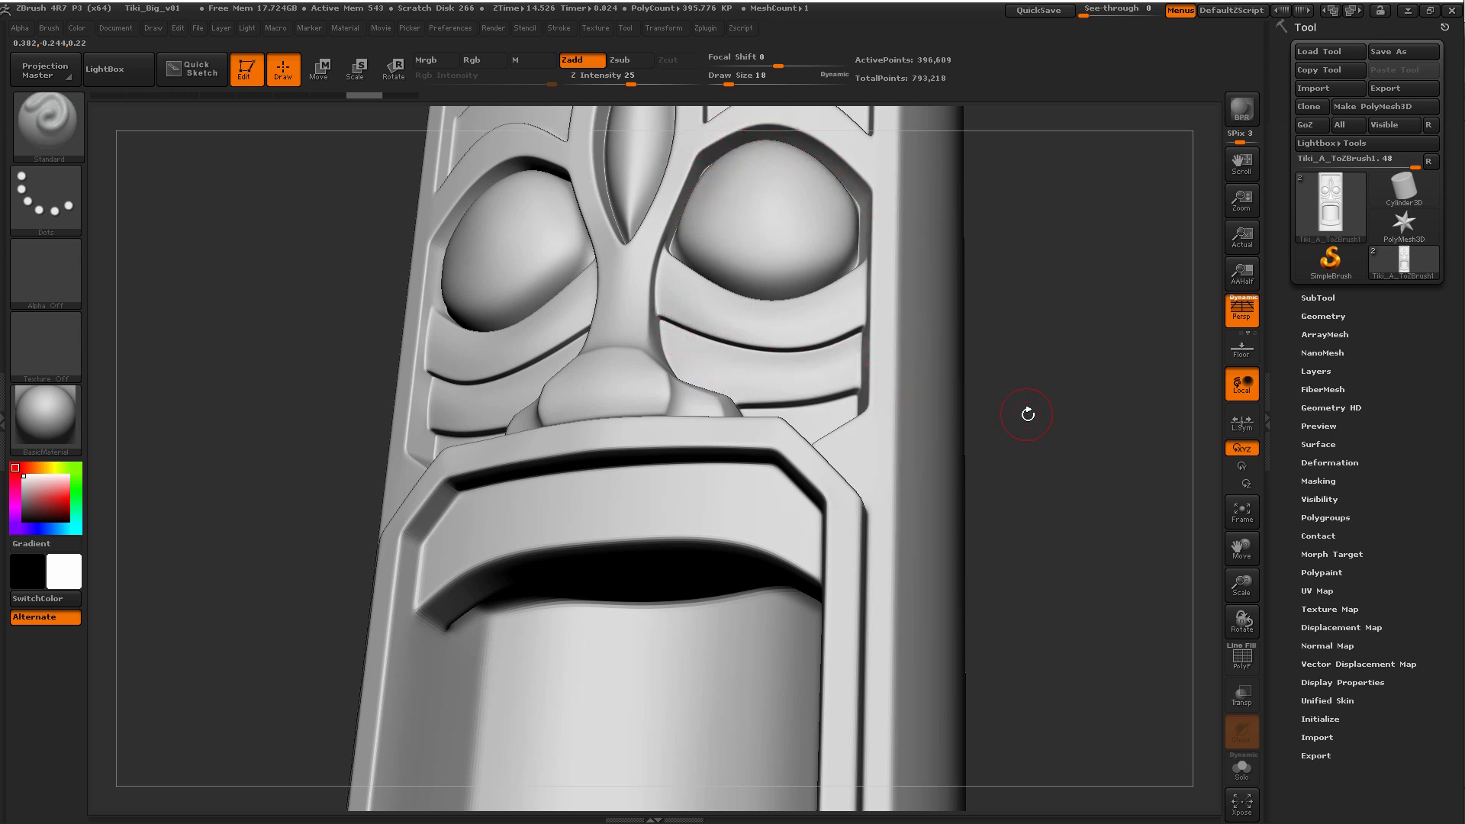
mouse_move(1028, 414)
left_mouse_down()
mouse_move(1046, 474)
mouse_move(1042, 458)
left_mouse_up()
mouse_move(1038, 420)
right_mouse_down("ctrl")
mouse_move(967, 358)
mouse_move(955, 392)
right_mouse_up("ctrl")
left_click_drag(955, 393, 965, 382, "shift")
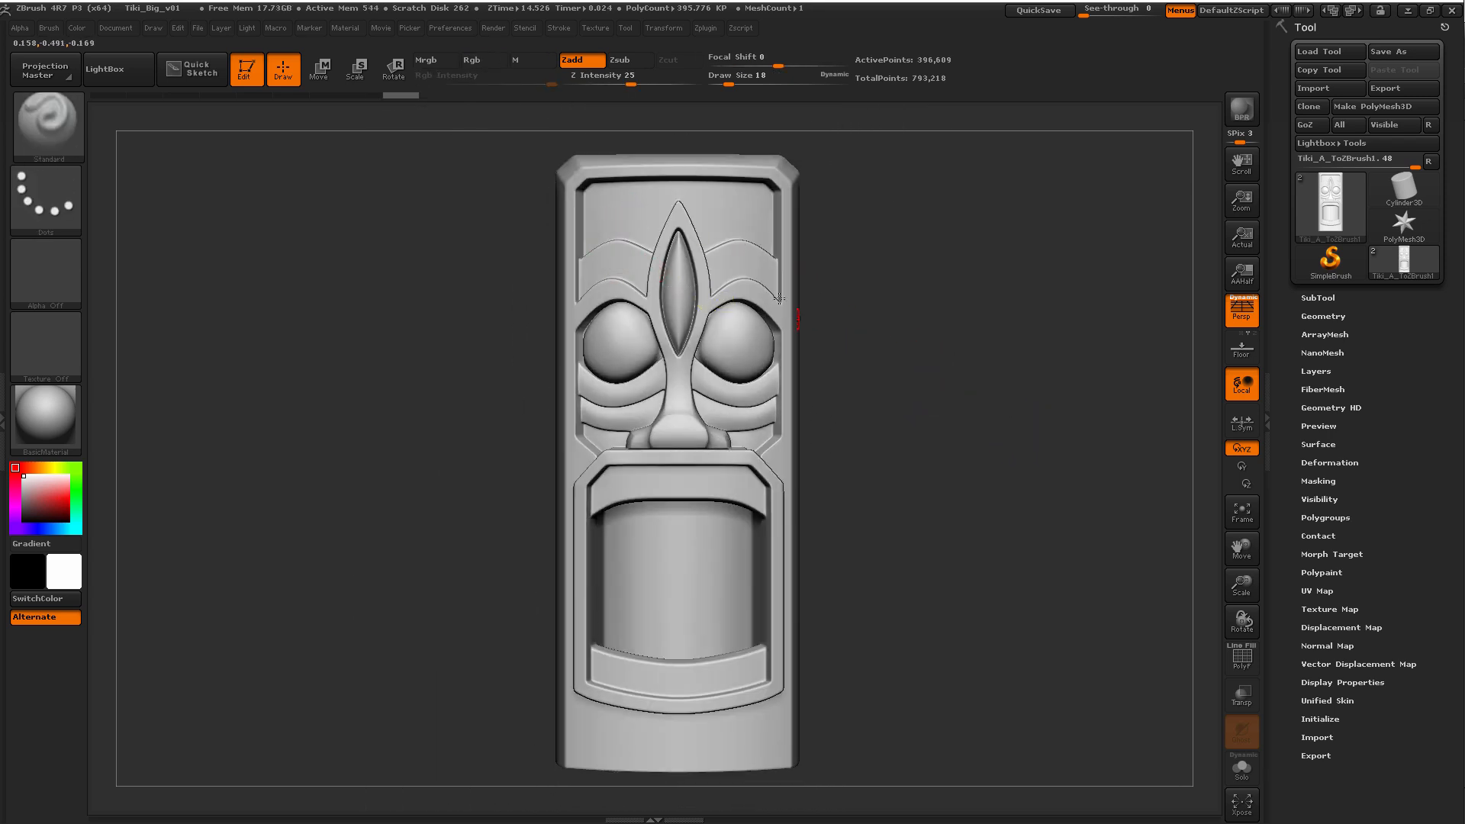
Step: Set the Standard brush to paint black with Rgb on and Zadd off, and enable Colorize for the tiki's polypaint
left_click(486, 61)
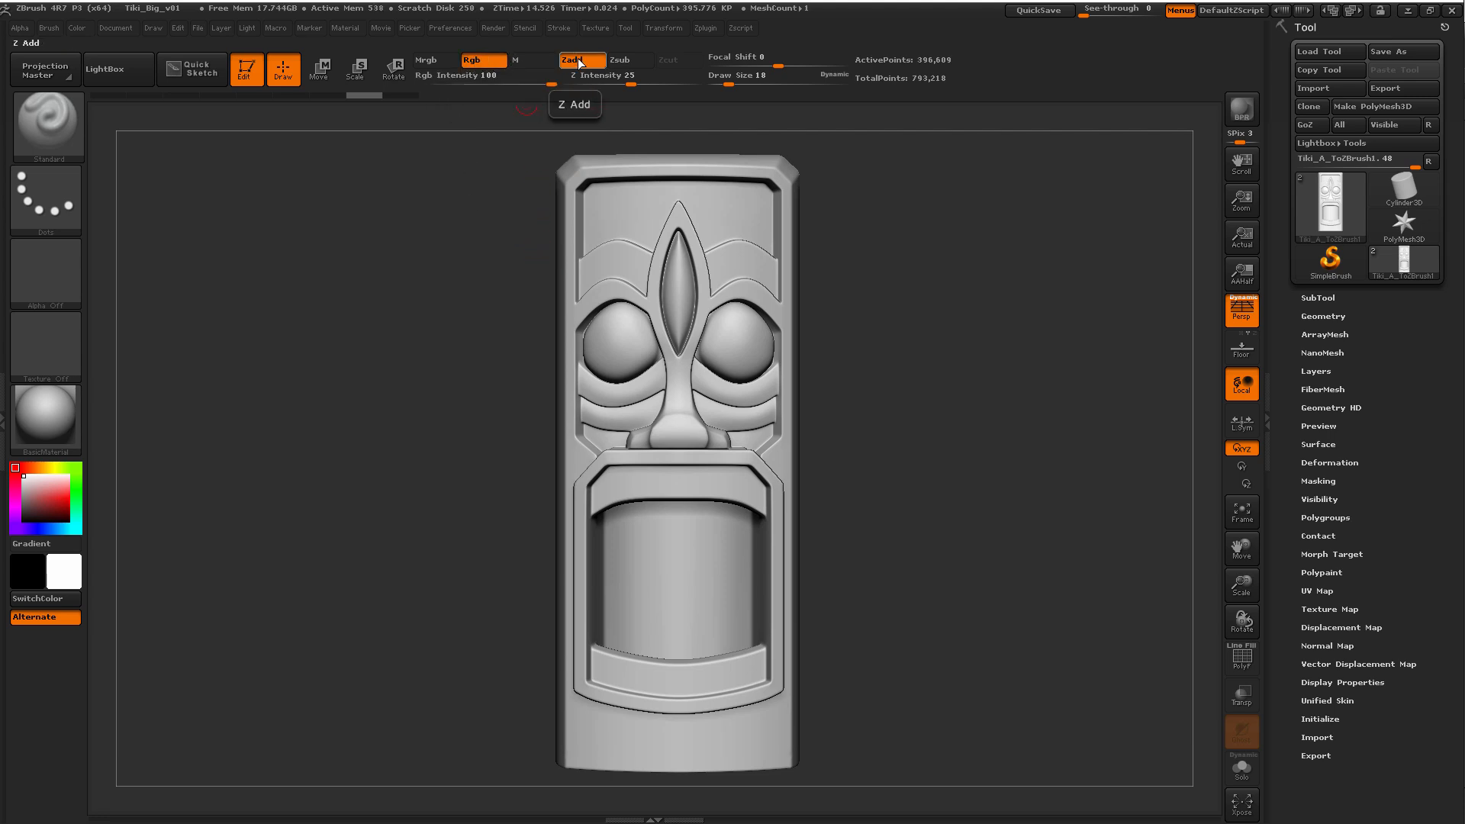
left_click(580, 61)
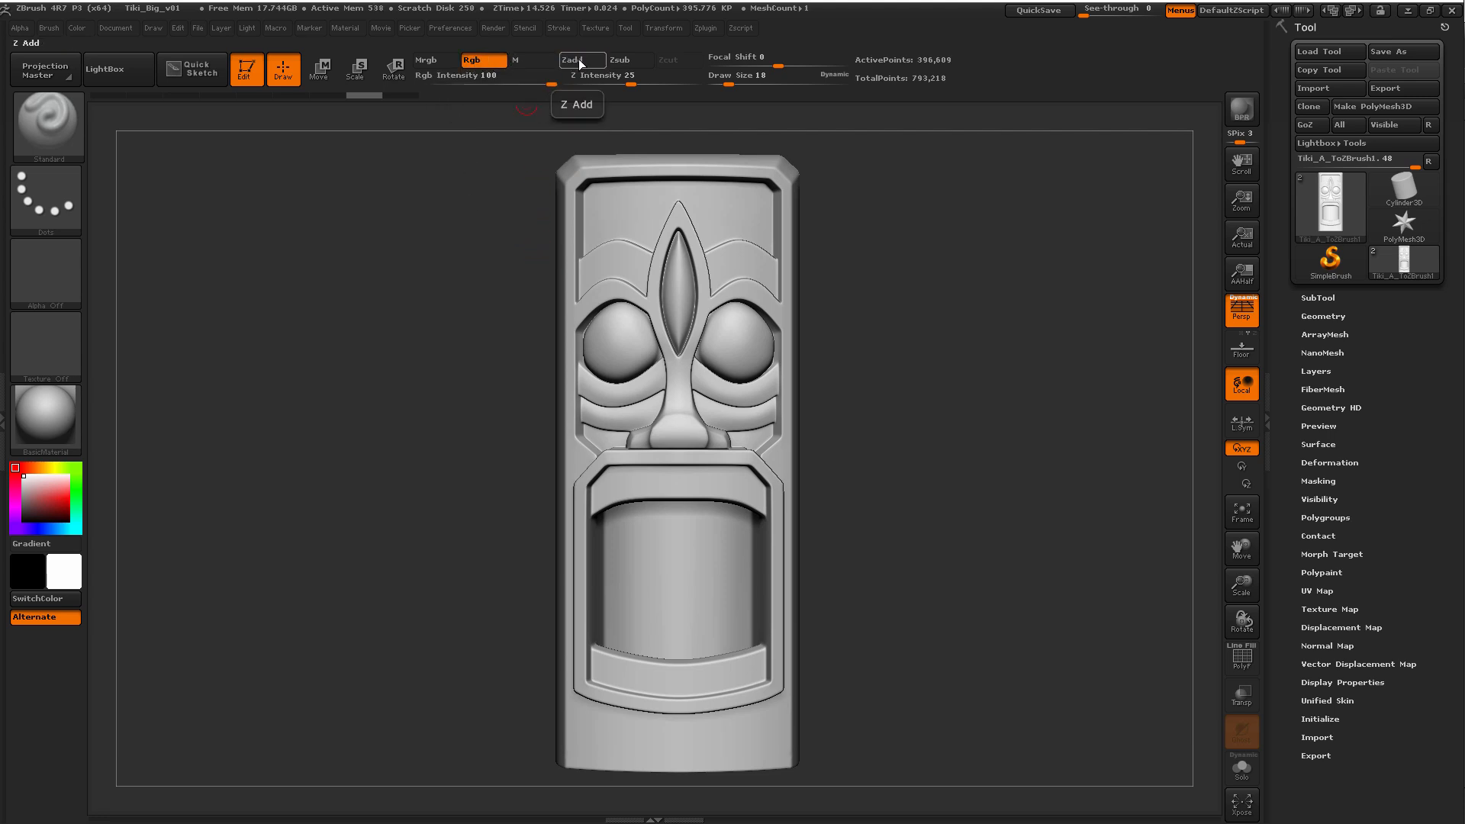
left_click(1319, 573)
left_click(1321, 590)
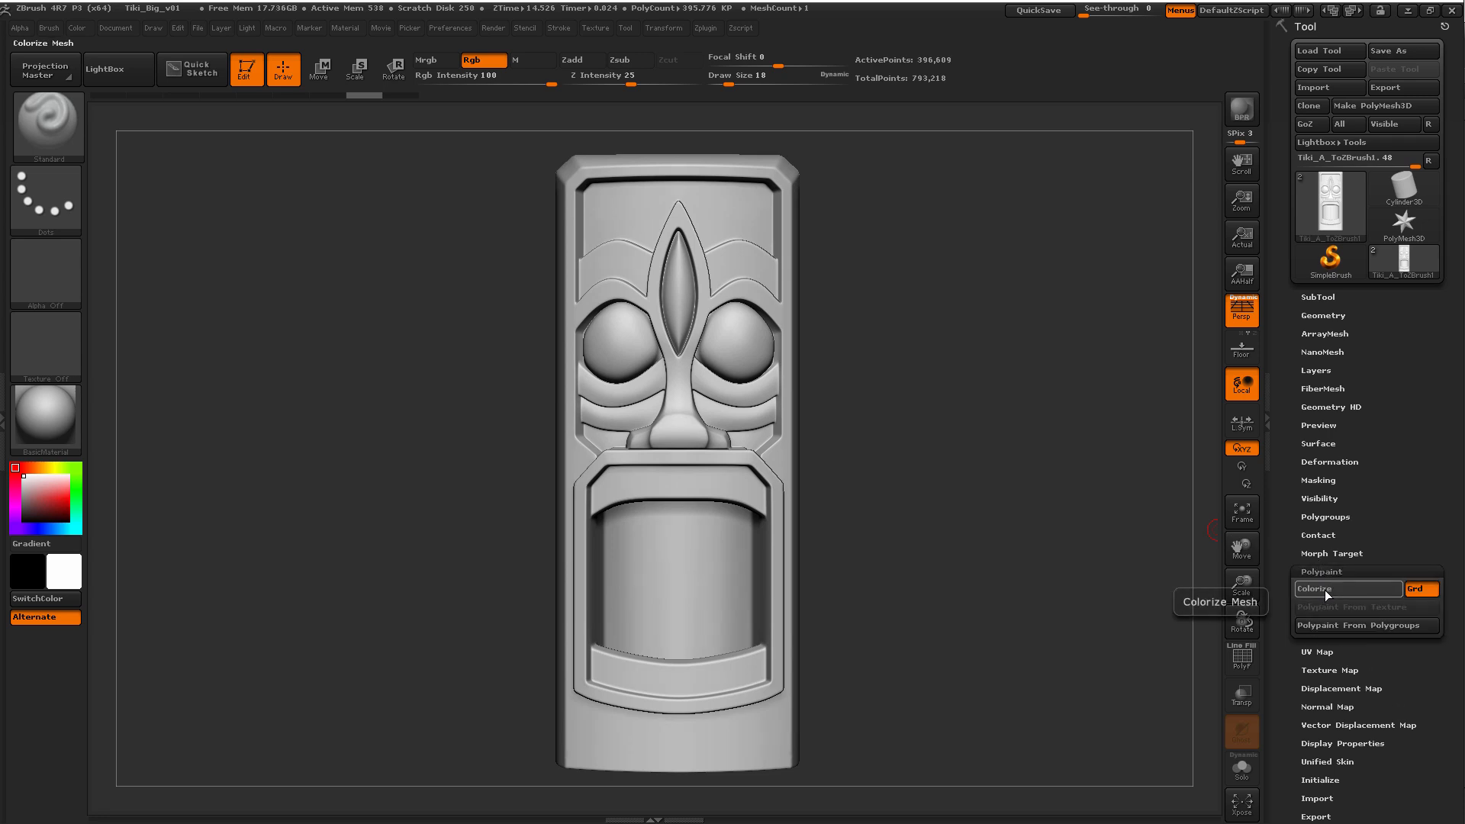
left_click(1328, 588)
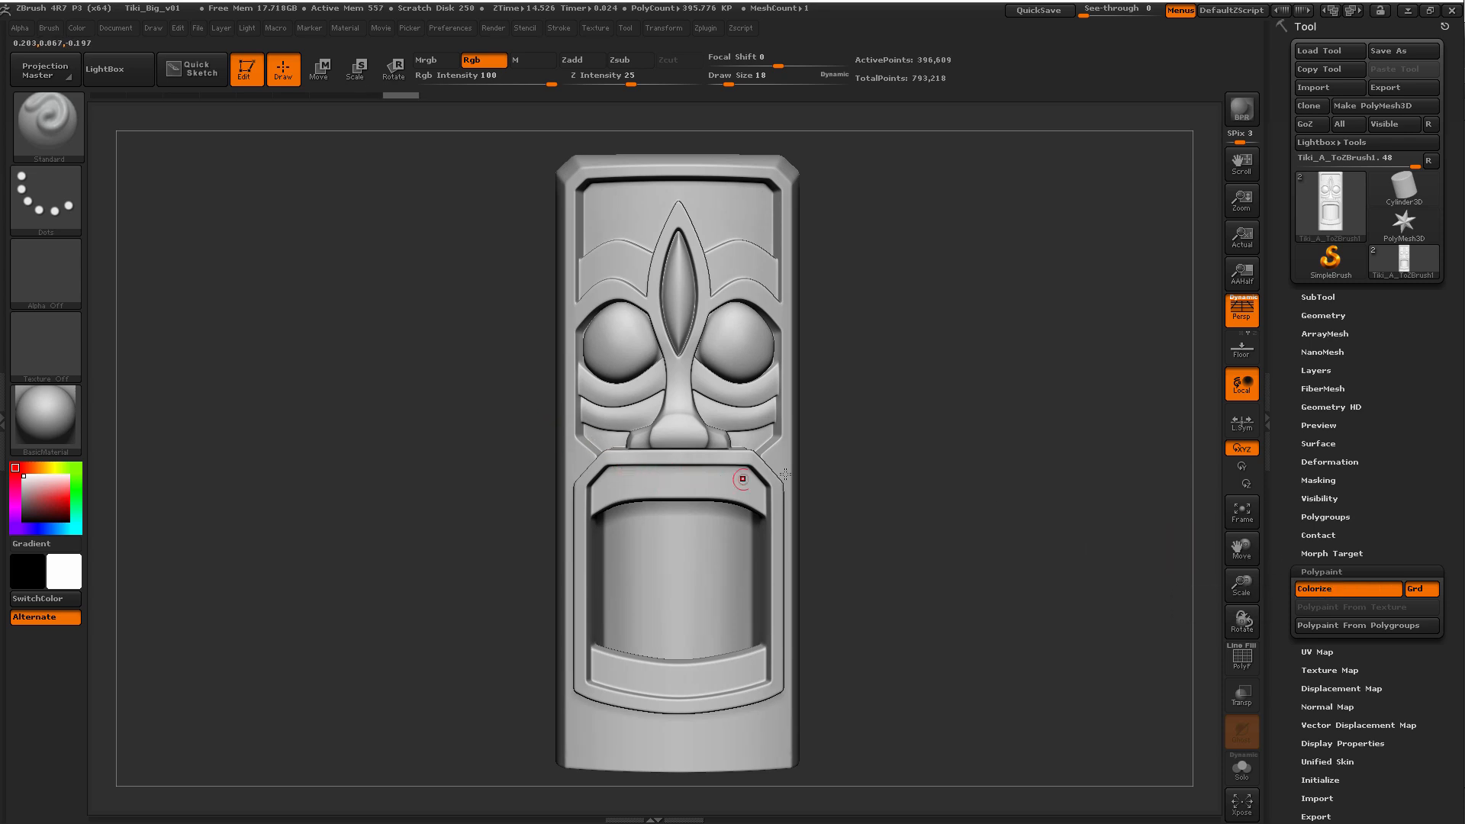
left_click(37, 599)
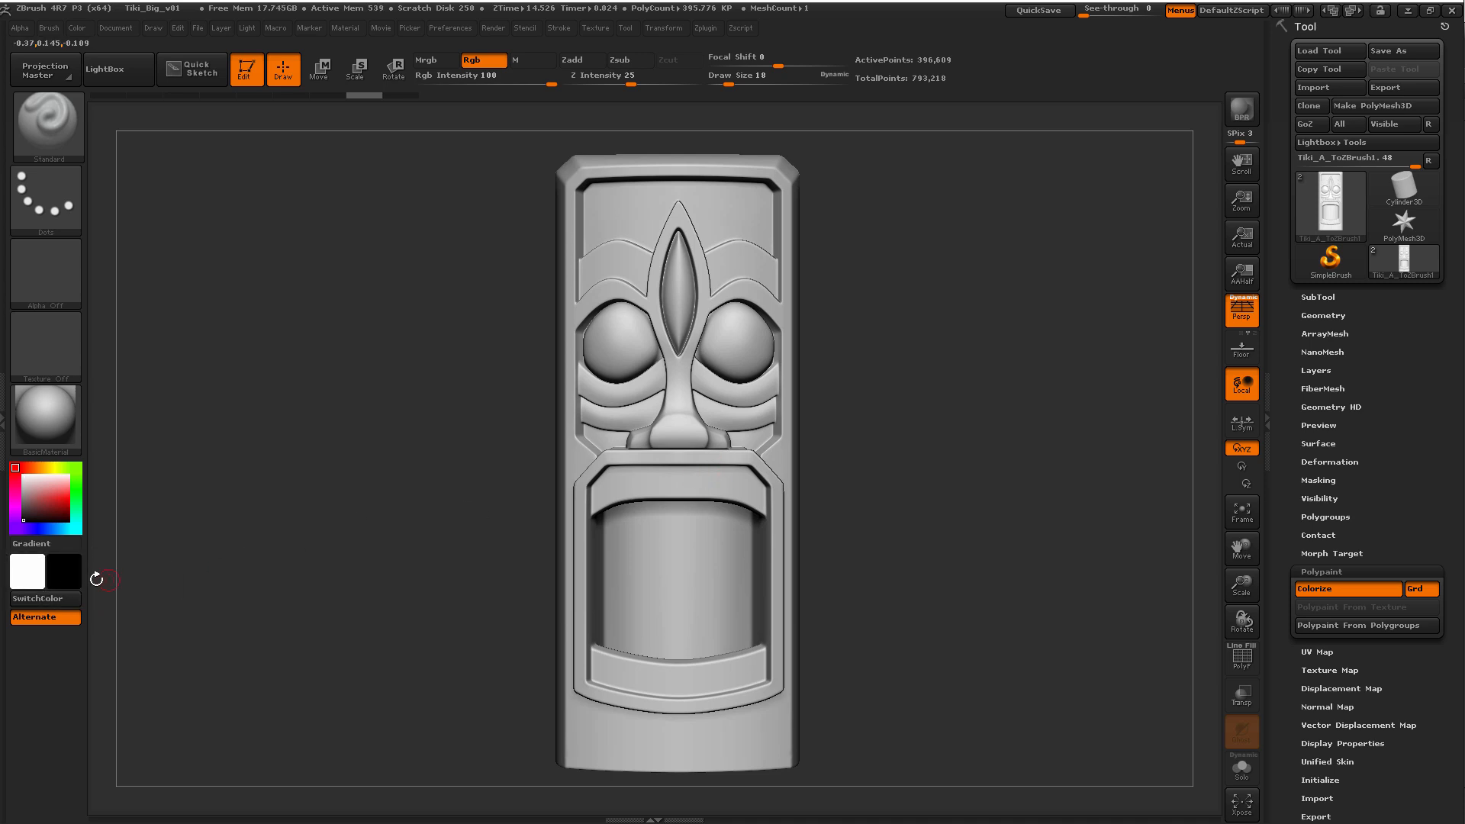
Step: Try freehand black paint strokes over the forehead, nose and upper lip, and undo them
left_click_drag(697, 491, 703, 249)
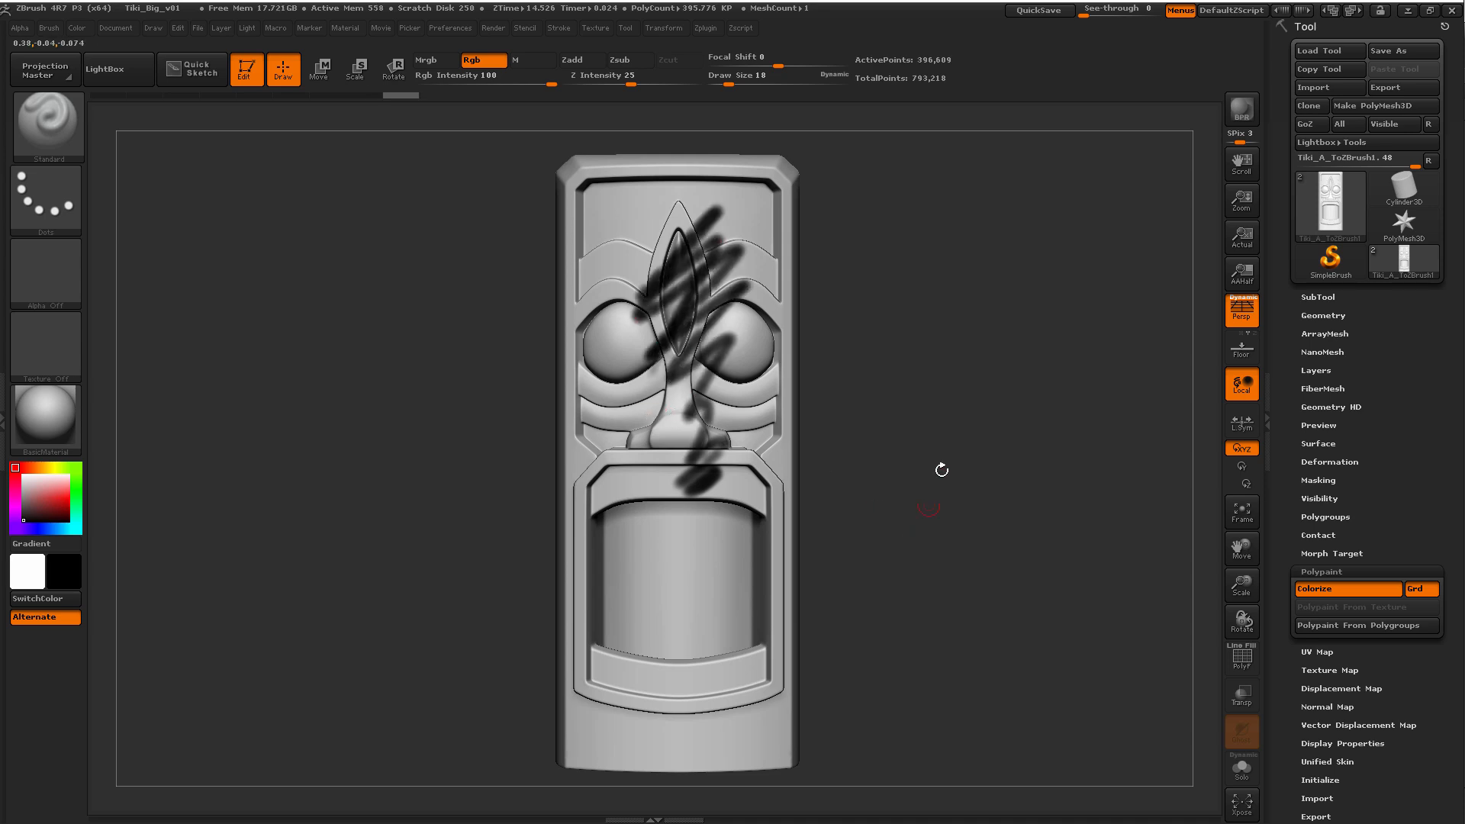
mouse_move(941, 469)
left_mouse_down()
mouse_move(992, 468)
mouse_move(925, 466)
left_mouse_up()
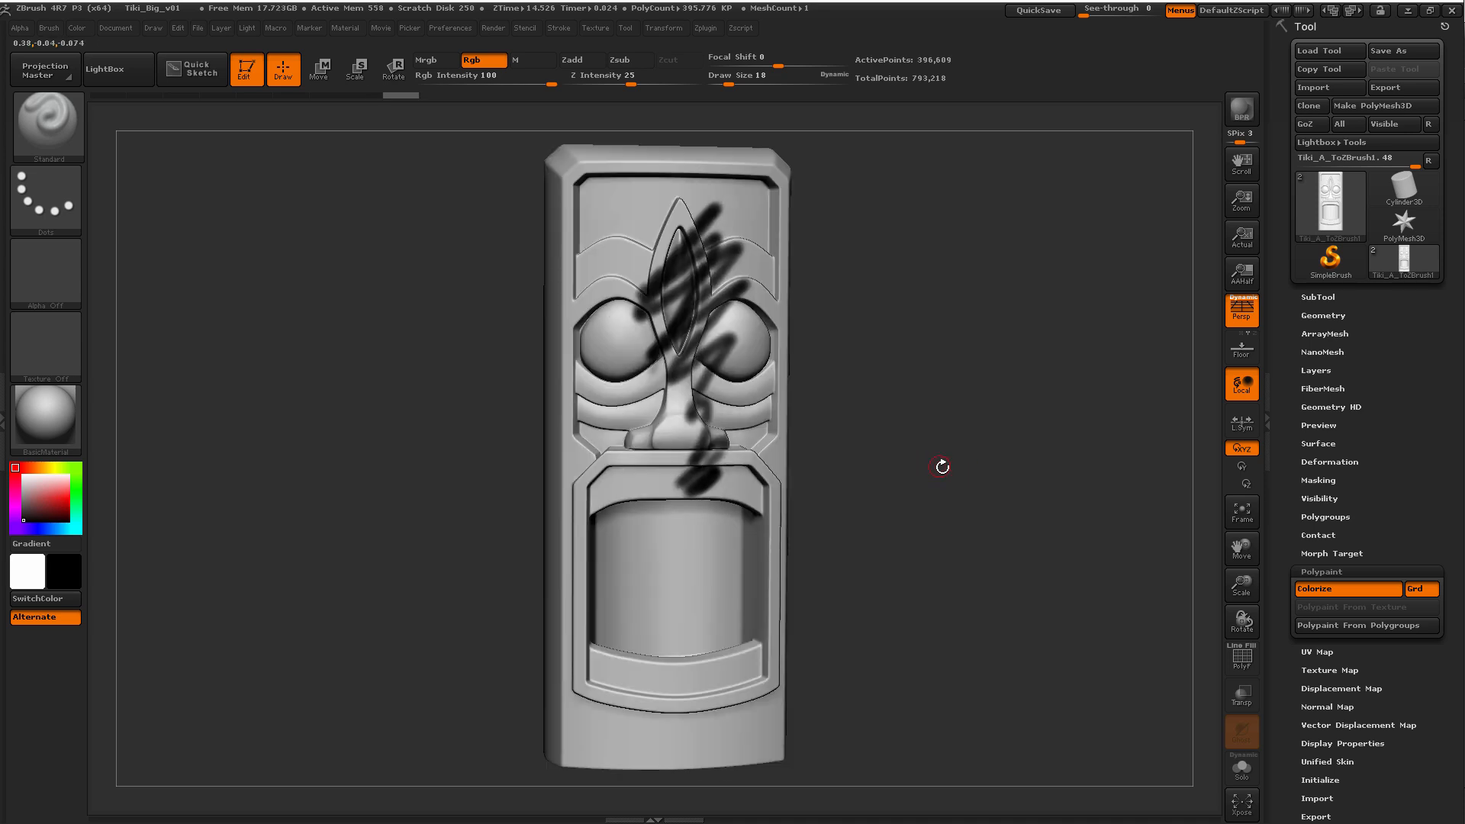
left_click_drag(890, 402, 922, 438)
key("ctrl+z")
Step: Set the window see-through to 94 and paint zigzag stripes across the forehead, following the reference drawing behind
mouse_move(959, 405)
right_mouse_down("ctrl")
mouse_move(972, 444)
mouse_move(962, 517)
mouse_move(986, 563)
mouse_move(1056, 411)
mouse_move(1040, 403)
mouse_move(1123, 386)
right_mouse_up("ctrl")
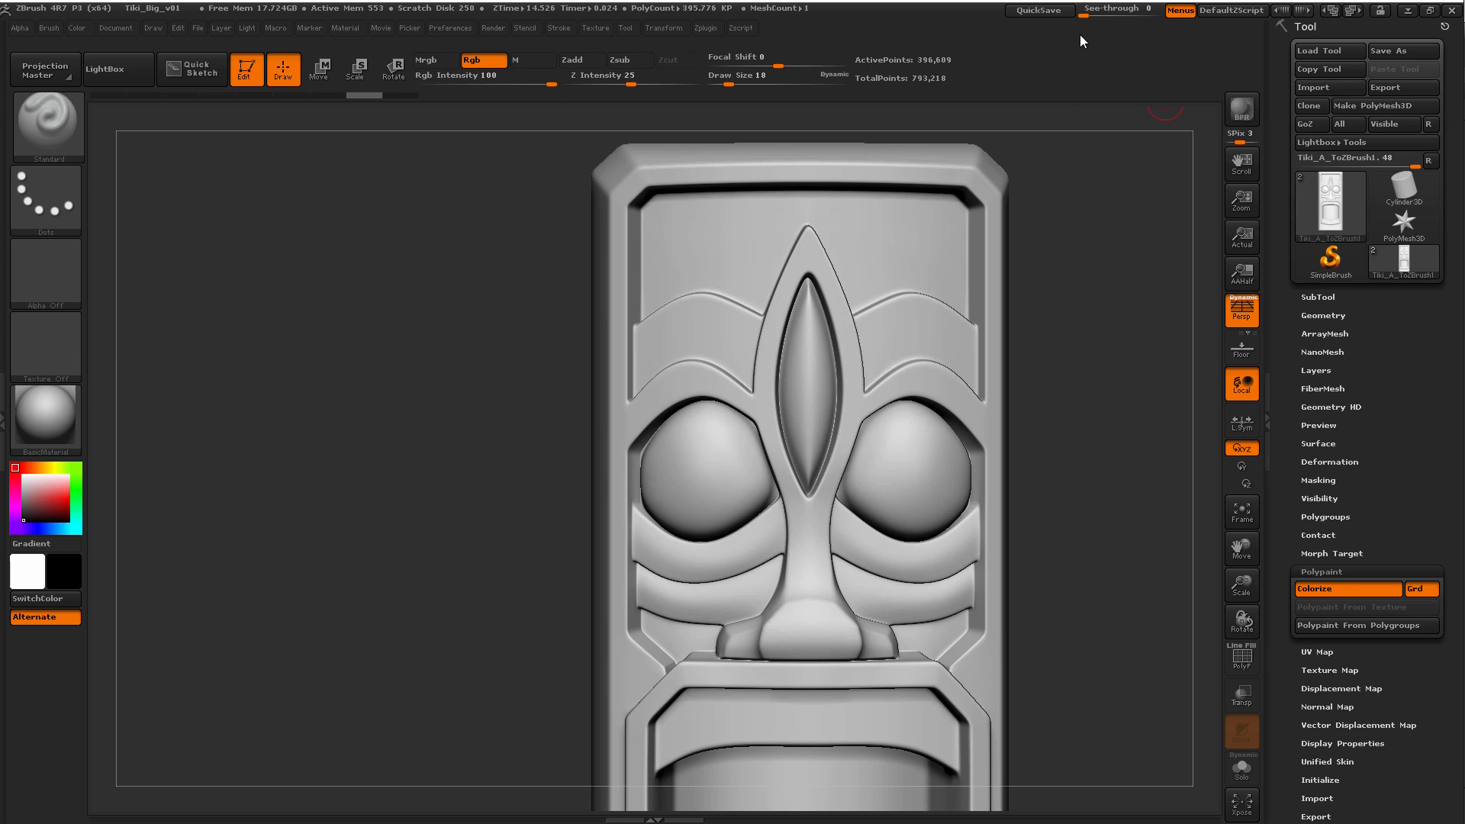
mouse_move(1086, 11)
left_mouse_down()
mouse_move(1223, 27)
mouse_move(1149, 16)
left_mouse_up()
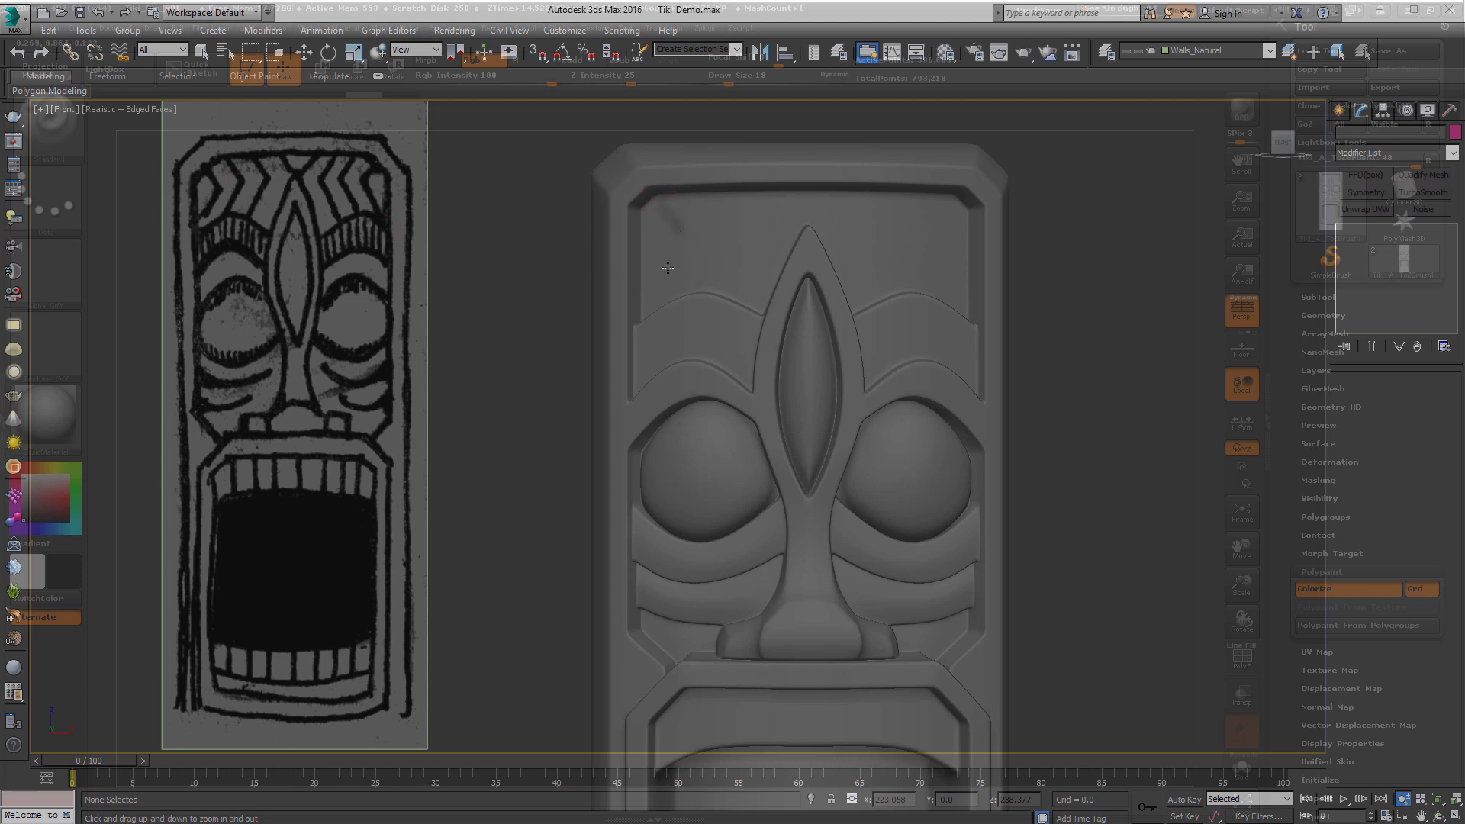
mouse_move(656, 305)
left_mouse_down()
mouse_move(685, 231)
mouse_move(706, 300)
left_mouse_up()
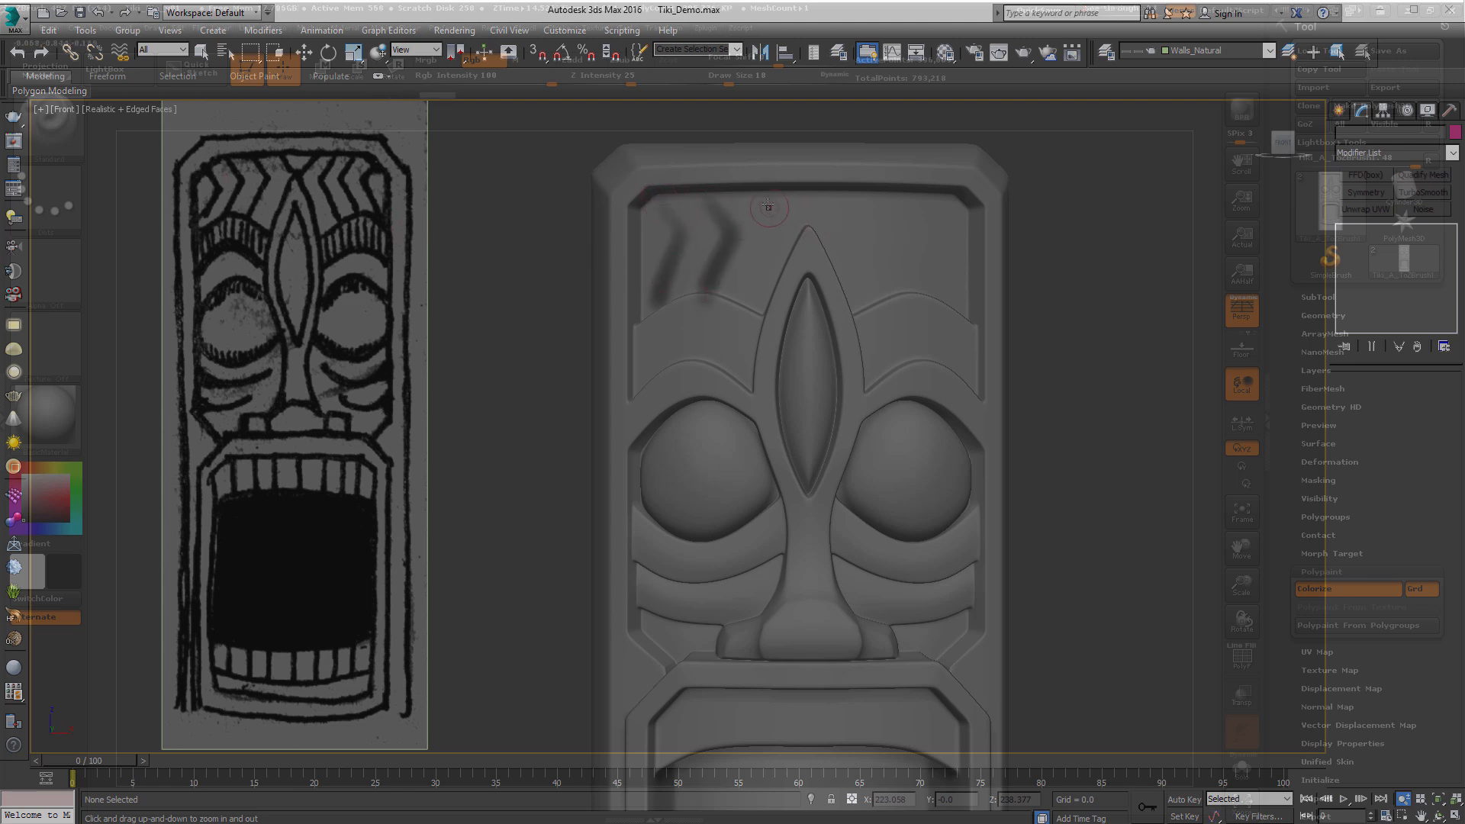
left_click_drag(763, 199, 746, 301)
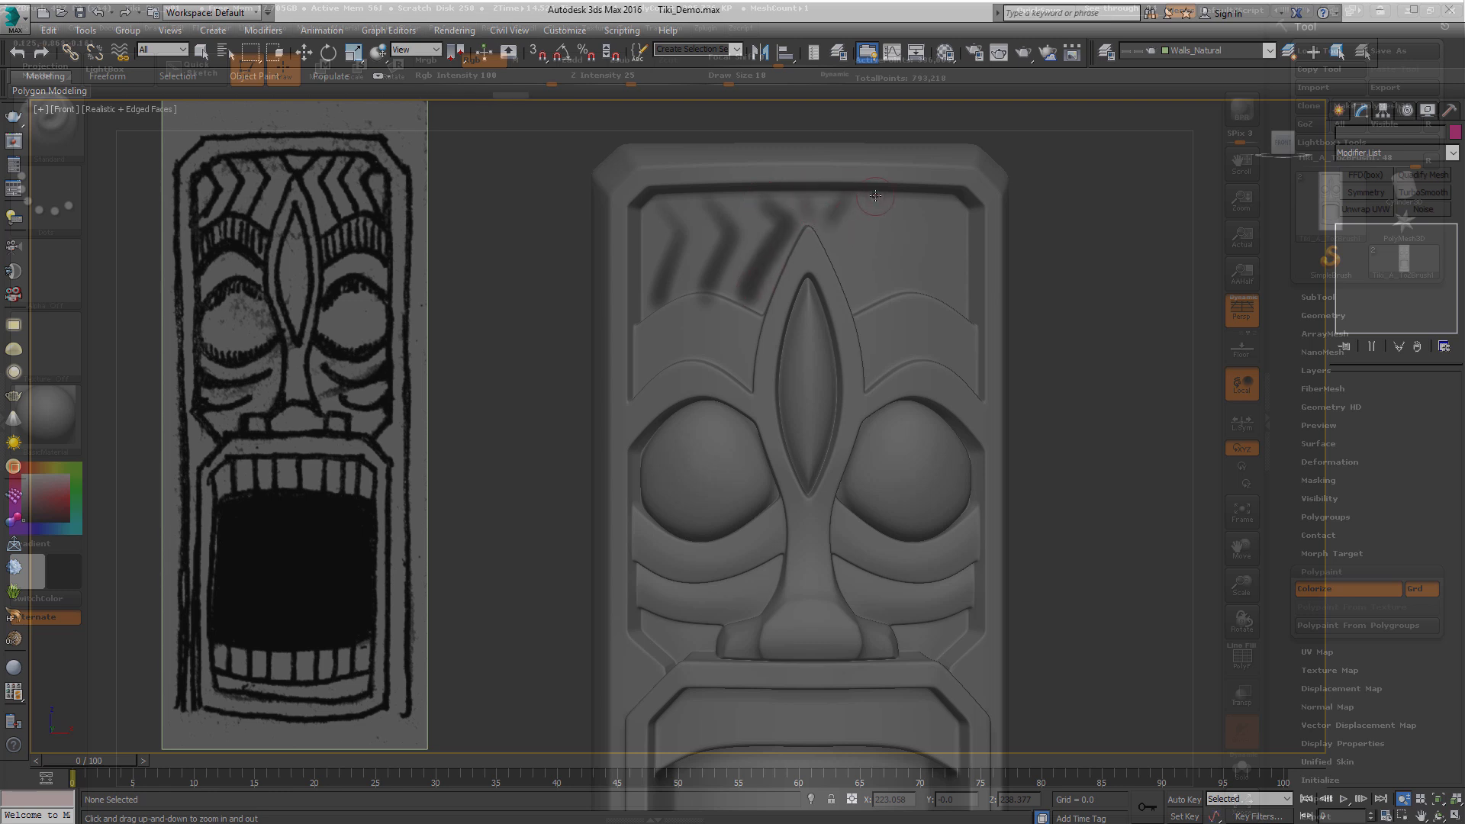
left_click_drag(851, 203, 844, 302)
left_click_drag(899, 197, 905, 309)
left_click_drag(931, 235, 944, 305)
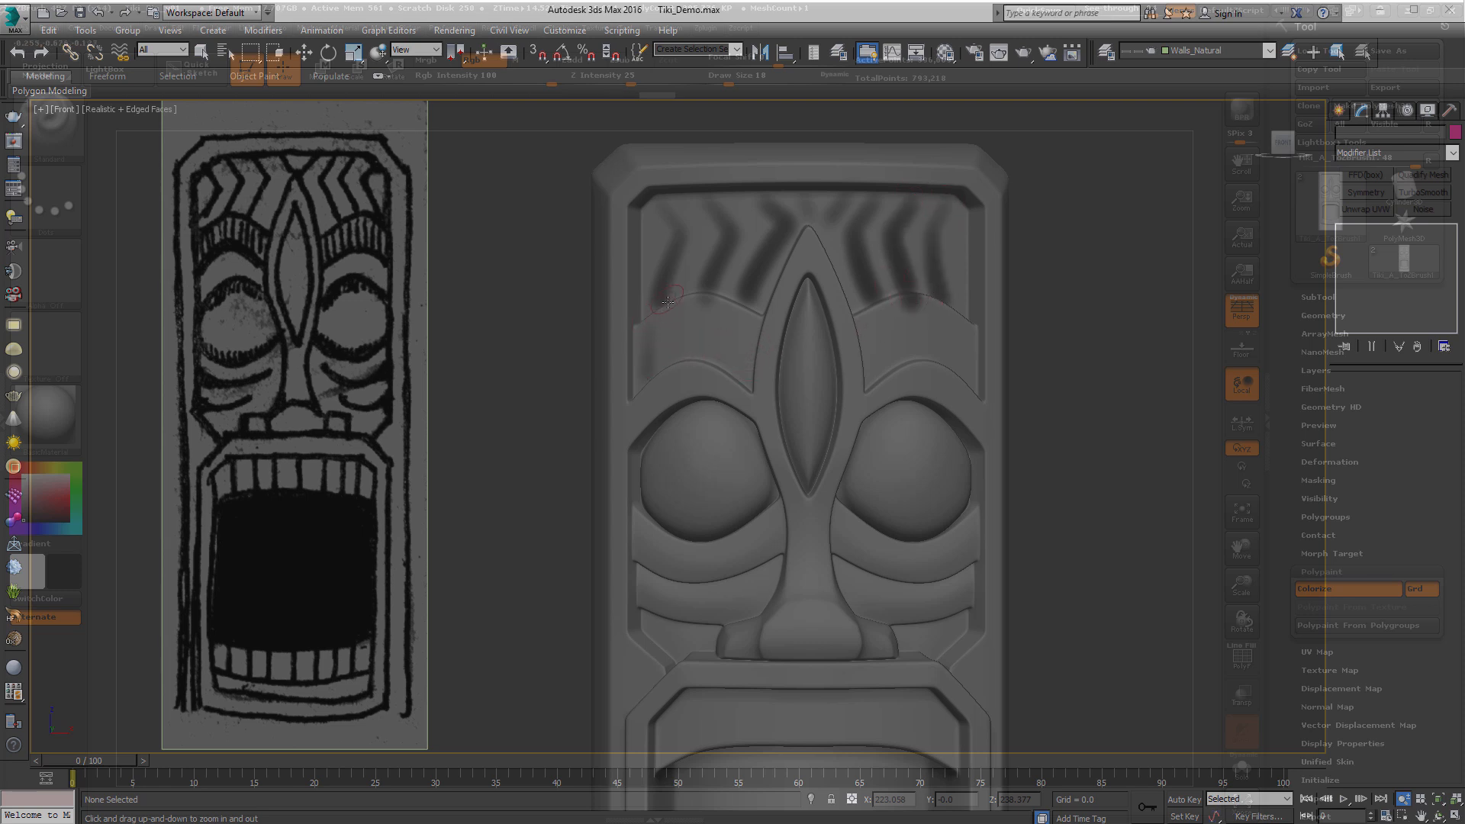
Step: Paint vertical stripes in both brow bands, using draw size 7 for the right one, and add a wavy line there
left_click_drag(667, 301, 665, 378)
mouse_move(690, 303)
left_mouse_down()
mouse_move(691, 381)
mouse_move(714, 378)
left_mouse_up()
key("s")
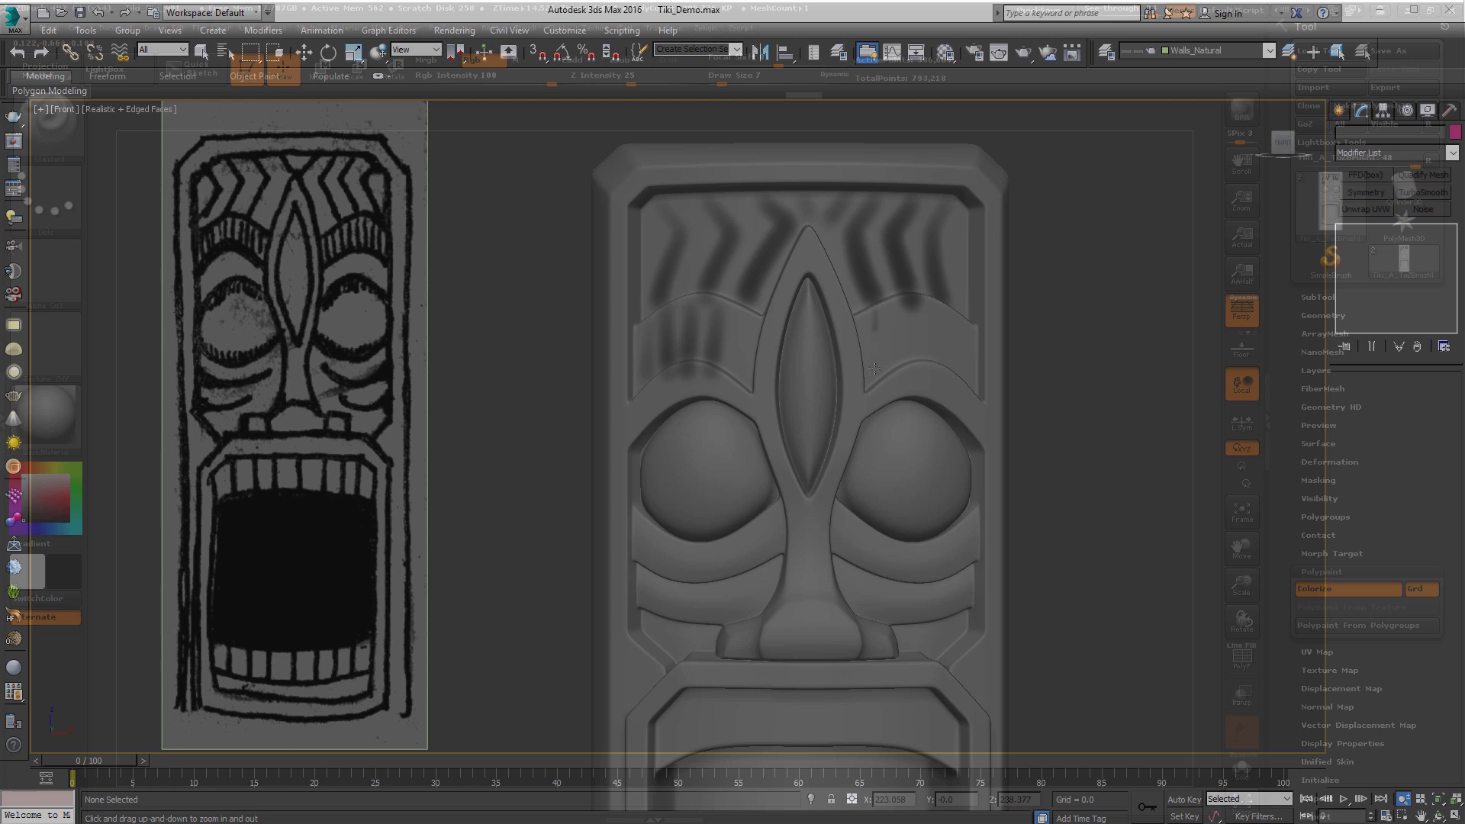
mouse_move(875, 368)
left_mouse_down()
mouse_move(910, 336)
mouse_move(929, 351)
mouse_move(938, 332)
left_mouse_up()
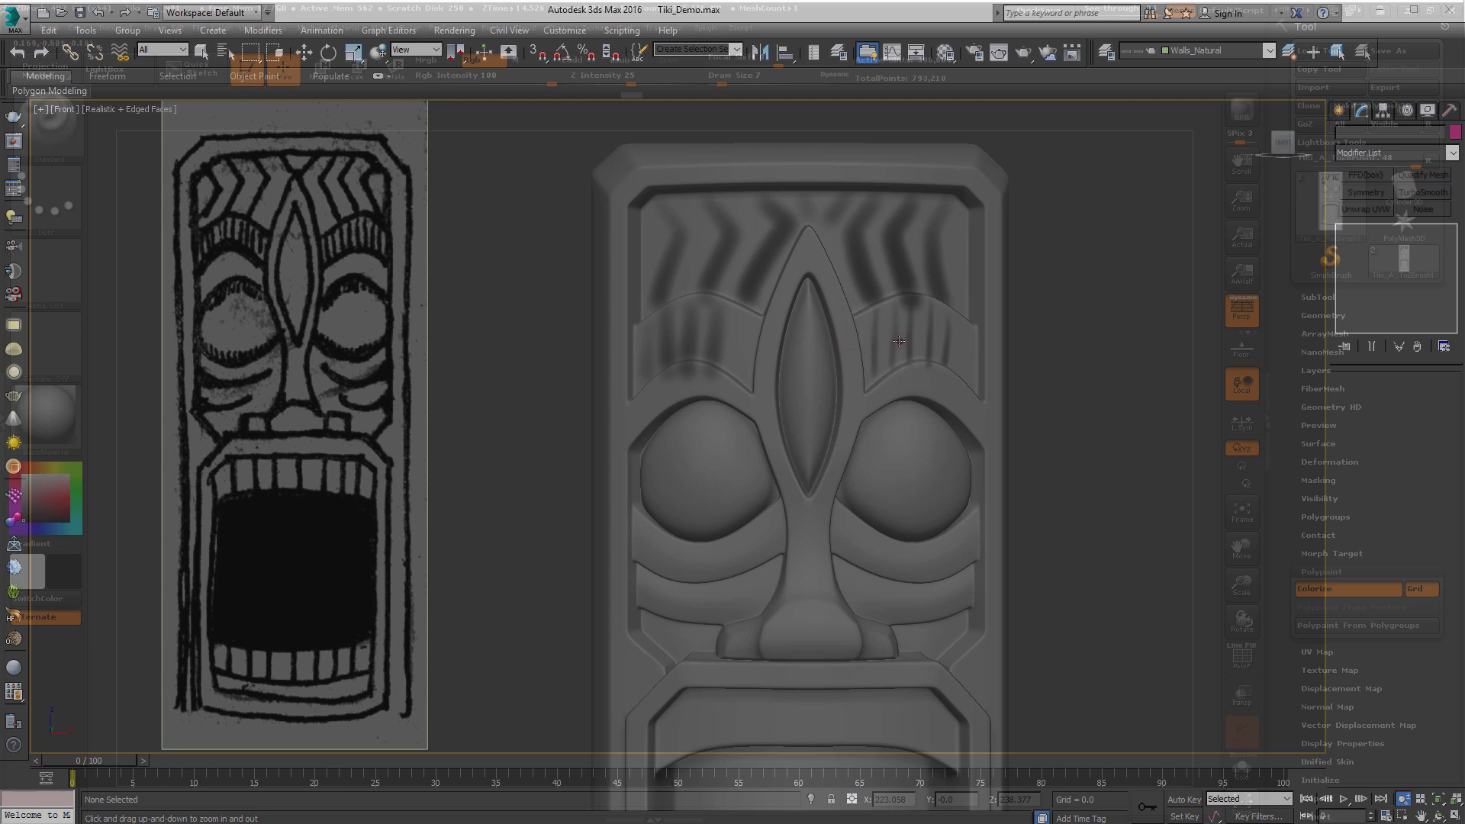
right_click_drag(899, 342, 884, 341)
mouse_move(870, 341)
left_mouse_down()
mouse_move(953, 336)
mouse_move(970, 351)
left_mouse_up()
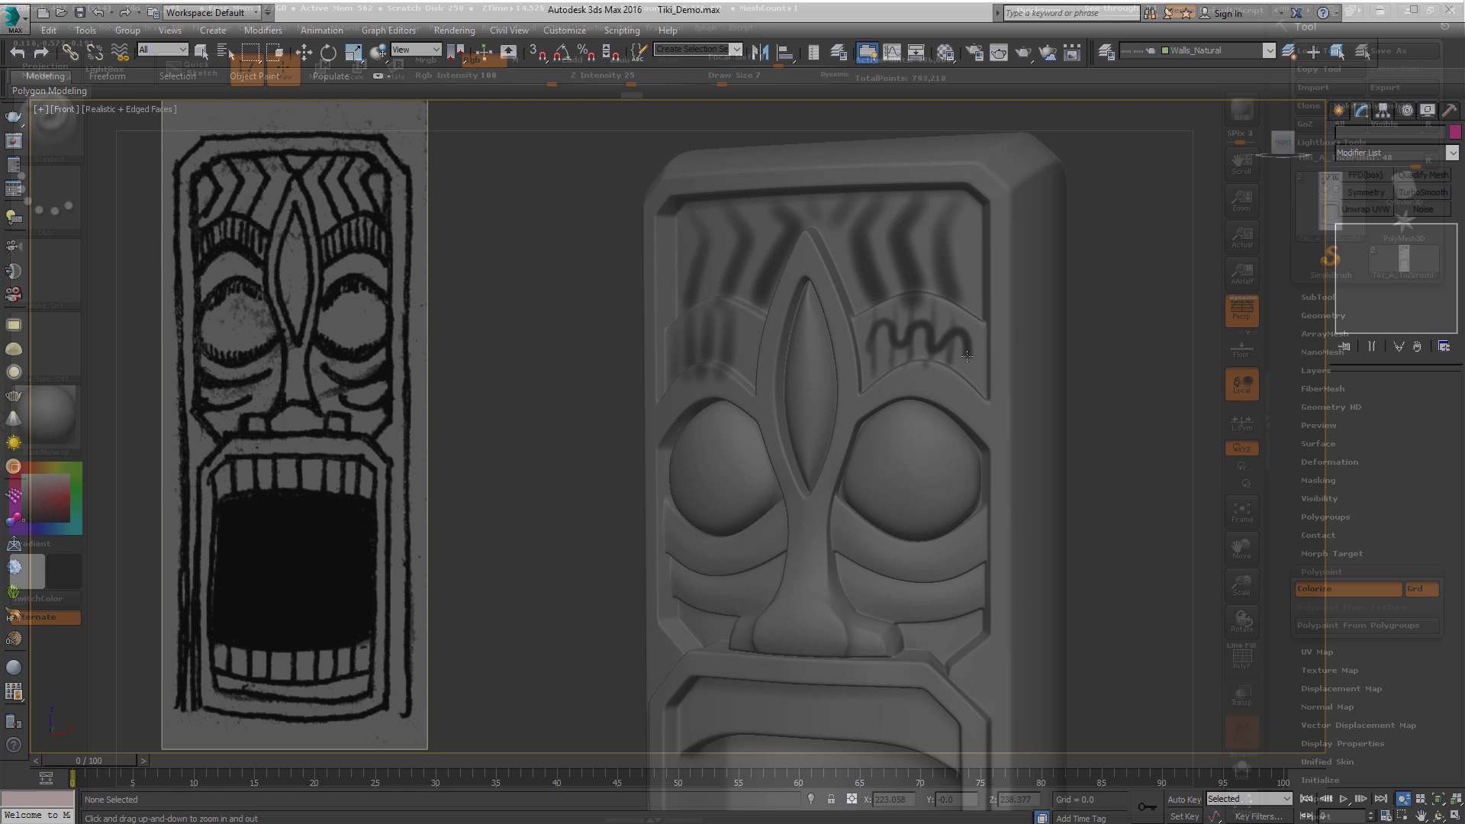
right_click_drag(933, 329, 954, 332, "shift")
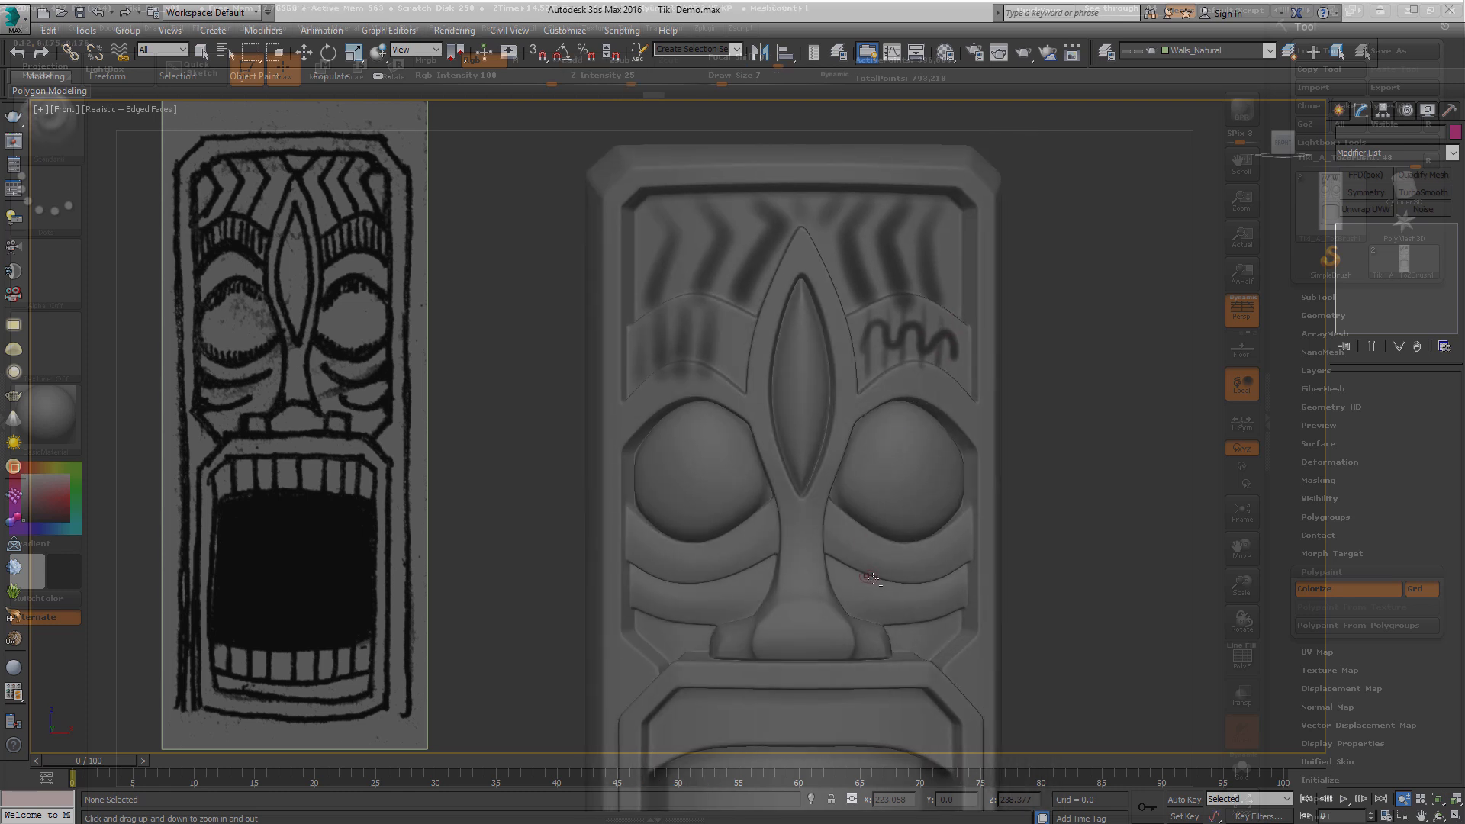
Step: Paint evenly spaced vertical tooth lines along the upper band of the mouth
mouse_move(862, 547)
right_mouse_down("alt")
mouse_move(884, 197)
mouse_move(861, 145)
right_mouse_up("alt")
mouse_move(685, 285)
left_mouse_down()
mouse_move(686, 335)
mouse_move(716, 339)
left_mouse_up()
left_click_drag(756, 286, 757, 337)
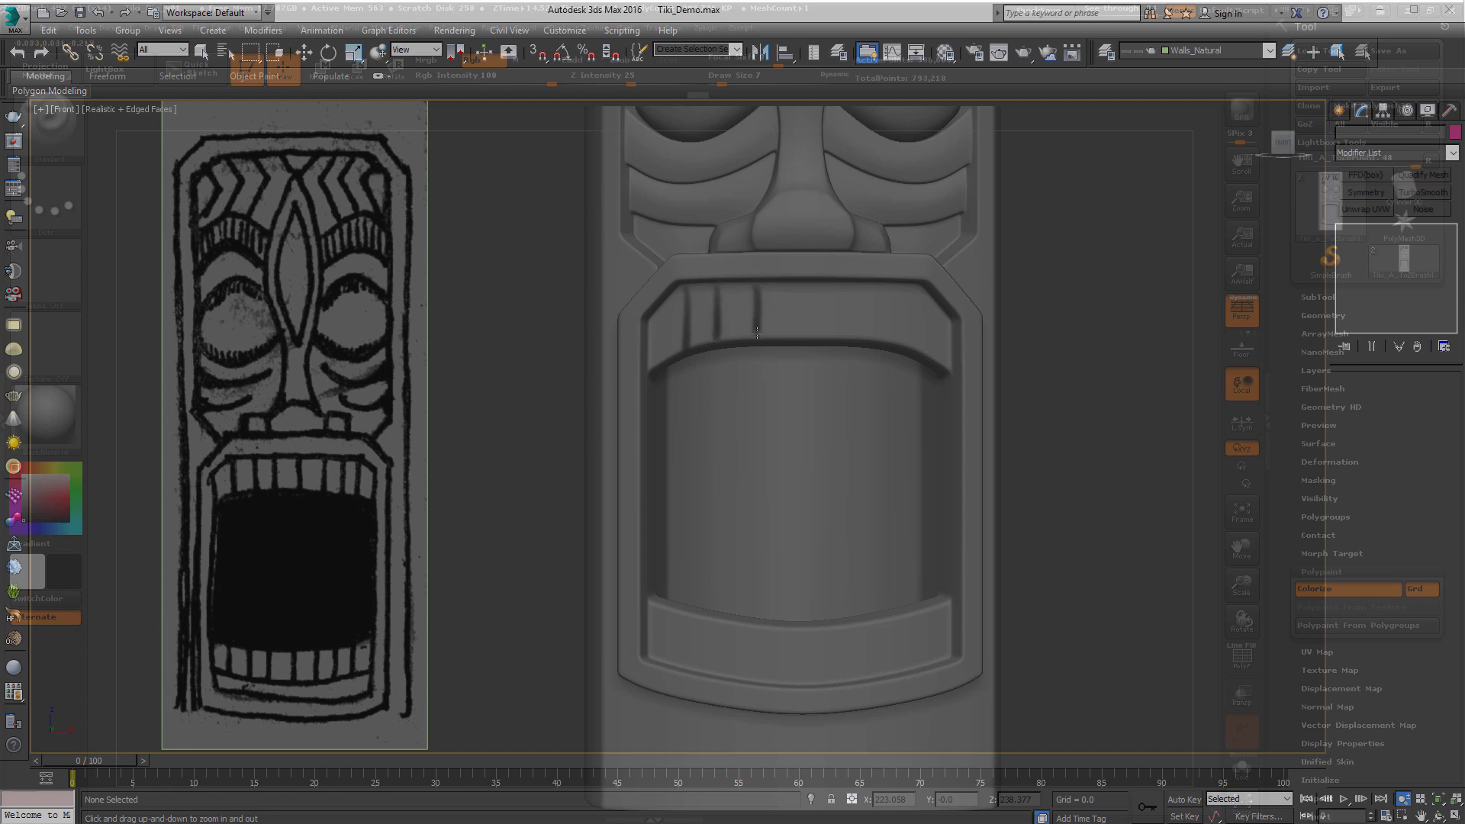
left_click_drag(797, 282, 797, 340)
left_click_drag(835, 285, 836, 338)
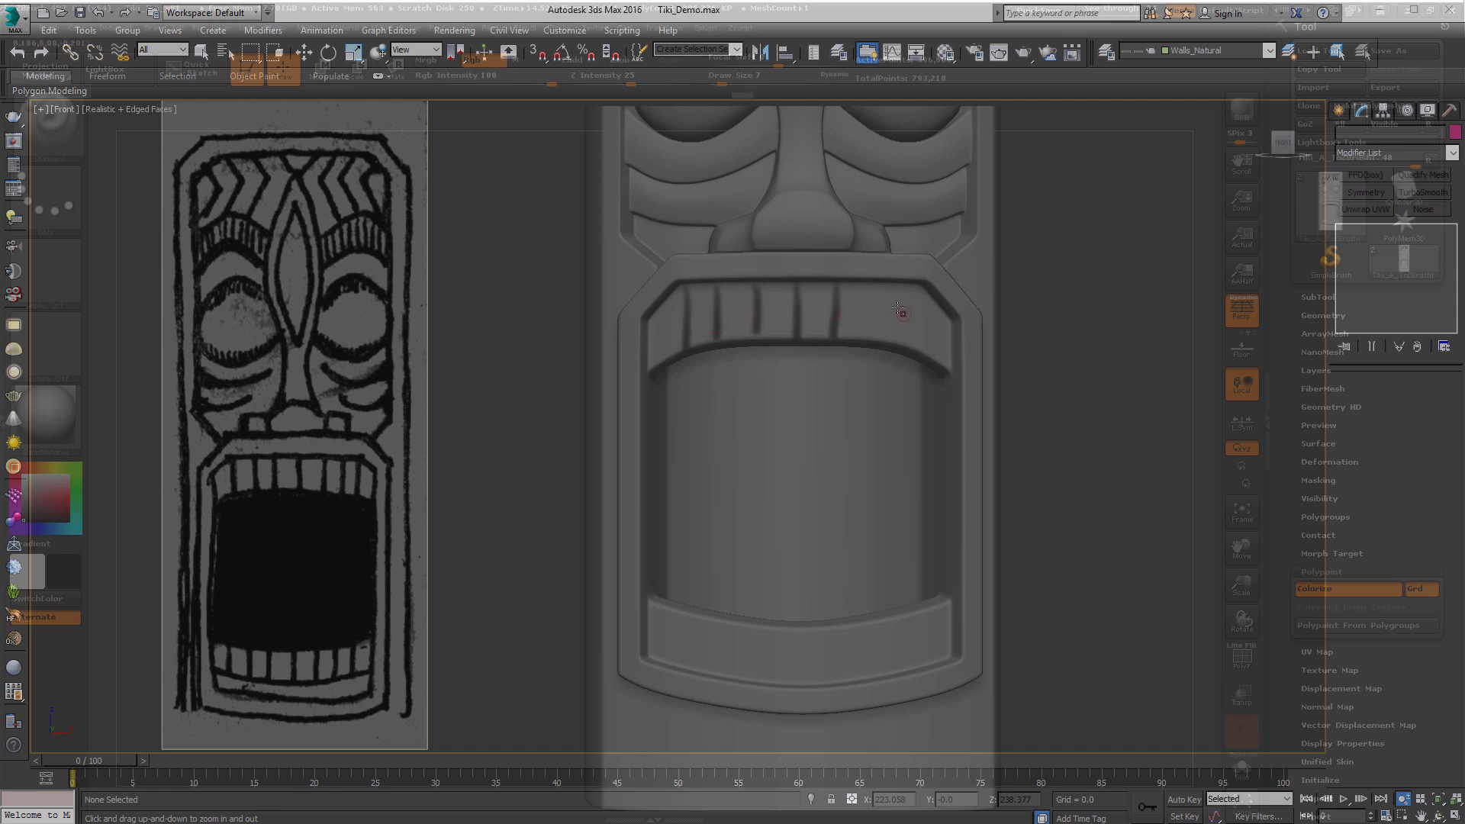
mouse_move(887, 291)
left_mouse_down()
mouse_move(889, 342)
mouse_move(918, 347)
left_mouse_up()
Step: Paint a solid black triangle on the tiki's left edge beside the upper corner of the mouth frame
right_click_drag(862, 338, 915, 481, "alt")
right_click_drag(915, 481, 652, 398)
mouse_move(649, 395)
left_mouse_down()
mouse_move(654, 438)
mouse_move(649, 420)
left_mouse_up()
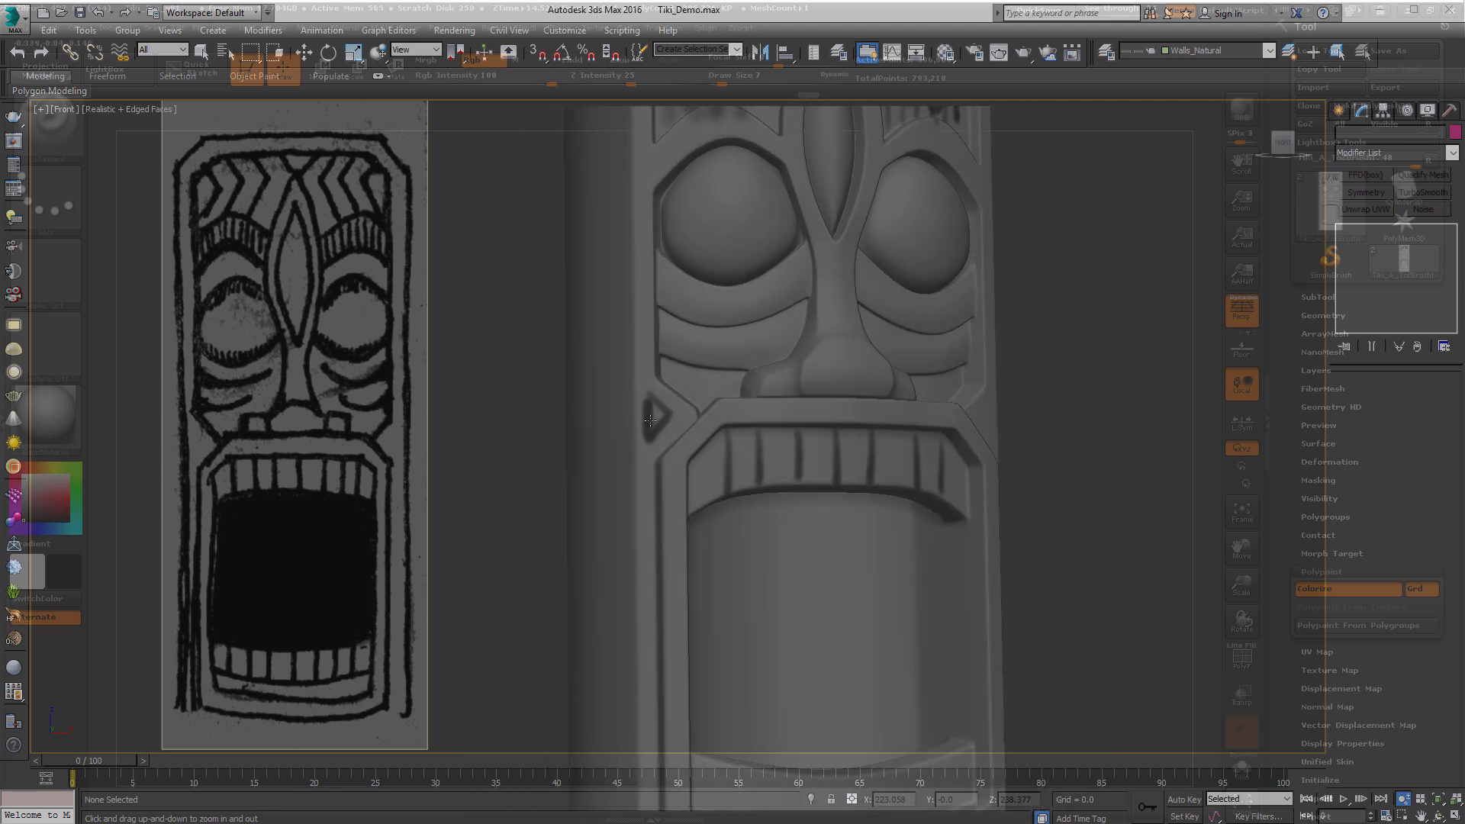
mouse_move(680, 391)
right_mouse_down()
mouse_move(867, 438)
mouse_move(802, 309)
mouse_move(847, 397)
right_mouse_up()
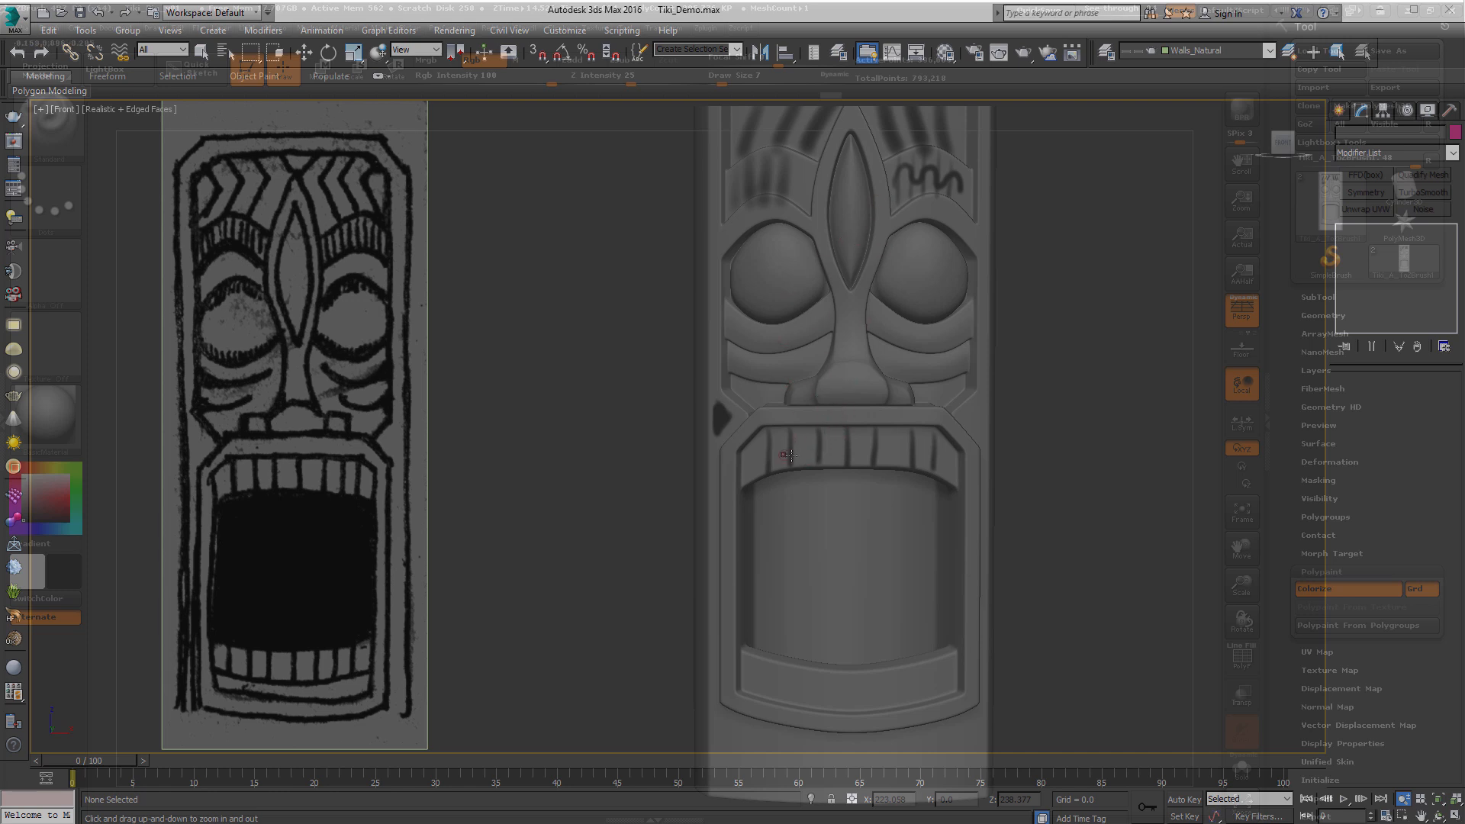
mouse_move(809, 412)
right_mouse_down()
mouse_move(847, 408)
mouse_move(771, 400)
mouse_move(837, 394)
mouse_move(797, 387)
right_mouse_up()
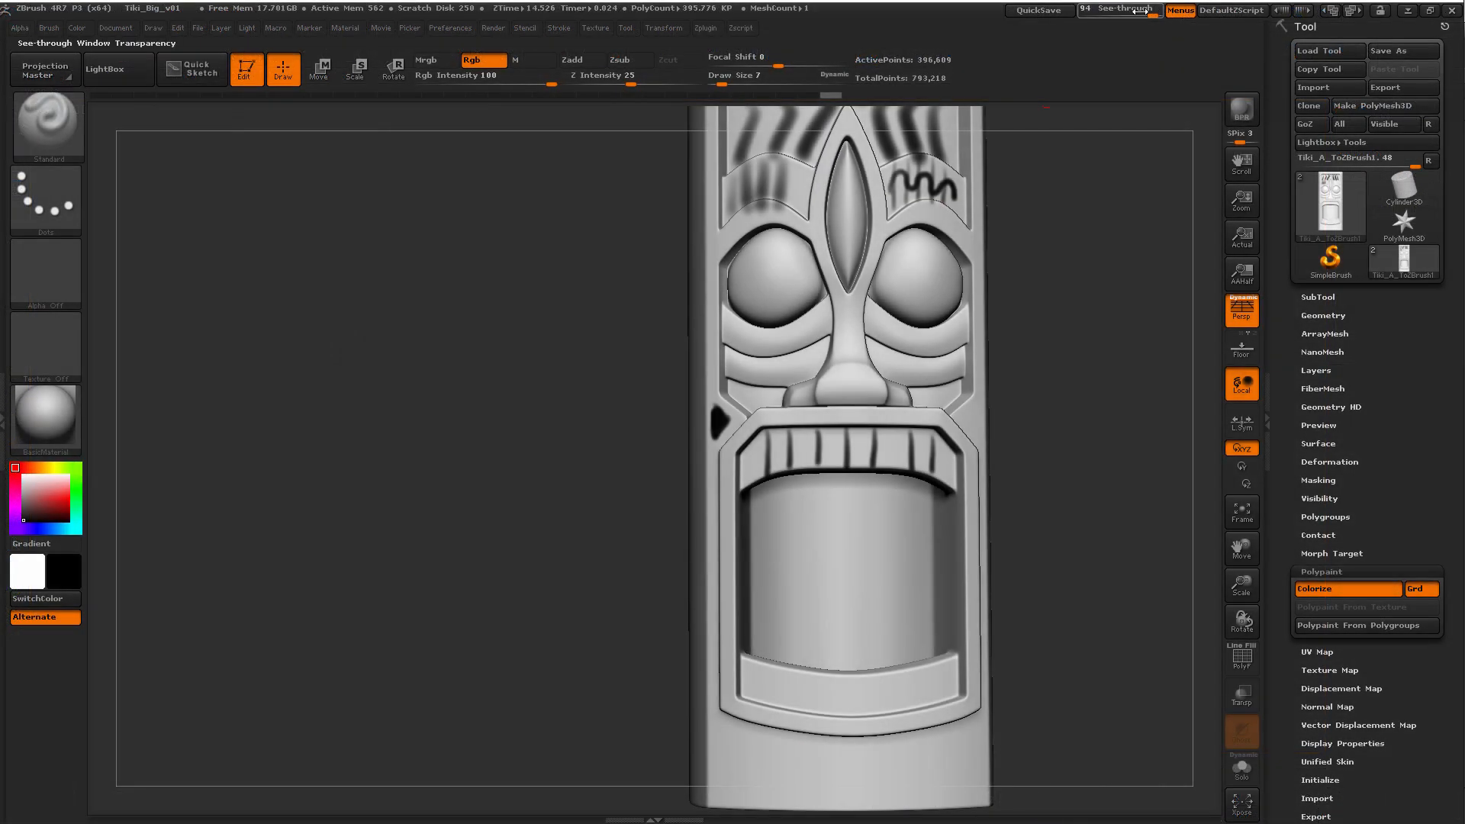
Step: Reset the window see-through to 0 and reframe the painted tiki face
left_click_drag(1138, 11, 1082, 10)
right_click_drag(1076, 341, 1056, 363)
right_click_drag(1109, 278, 918, 359)
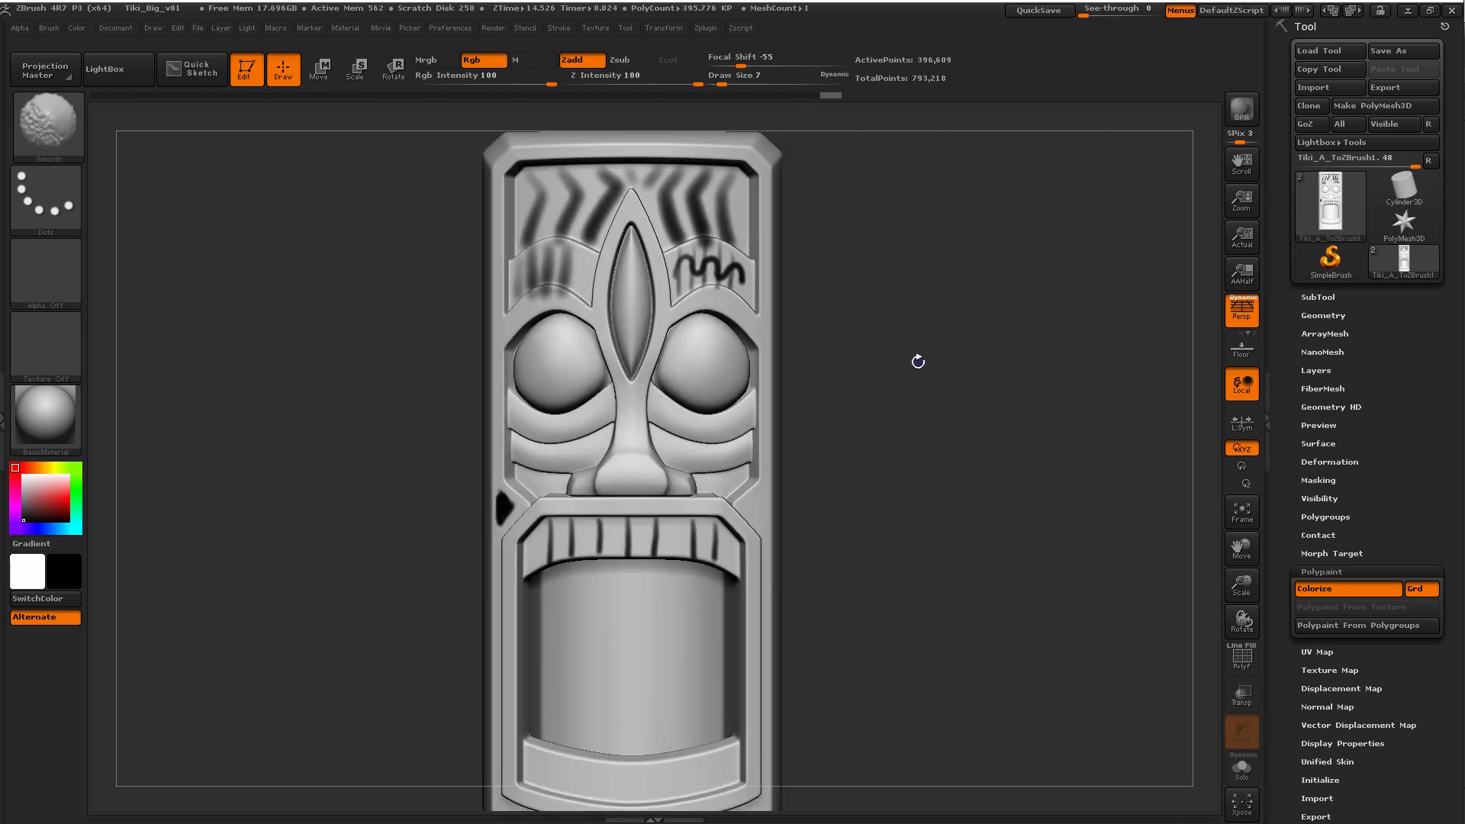
Step: Switch to the Tiki_A_ToZBrush subtool and examine the painted patterns on its forehead, brows, eyes and cheeks
left_click(1316, 297)
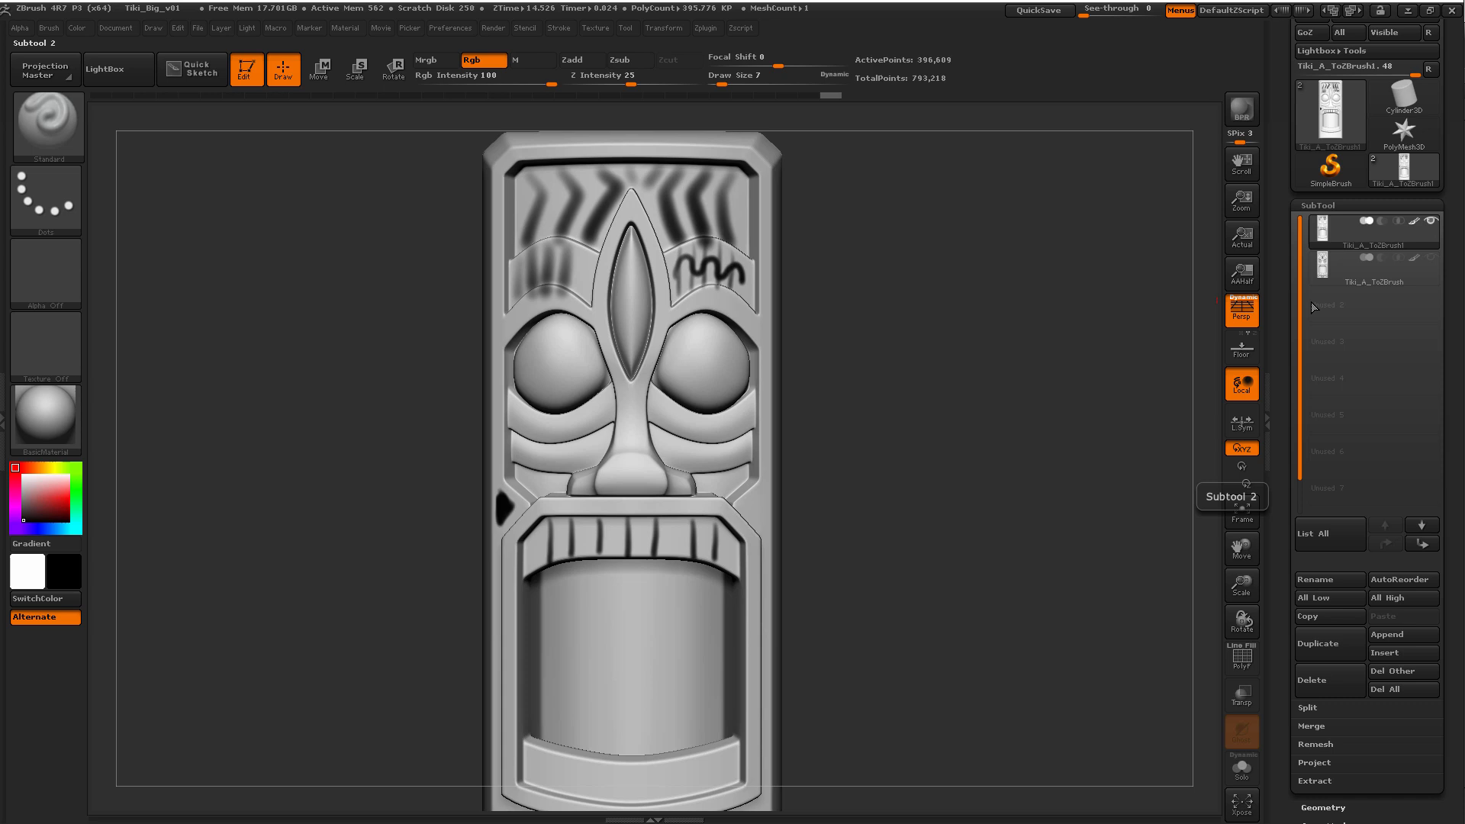
left_click(1408, 269)
right_click_drag(873, 288, 963, 318, "ctrl")
mouse_move(1057, 224)
right_mouse_down("alt")
mouse_move(1045, 409)
mouse_move(1007, 396)
mouse_move(1046, 392)
mouse_move(936, 348)
right_mouse_up("alt")
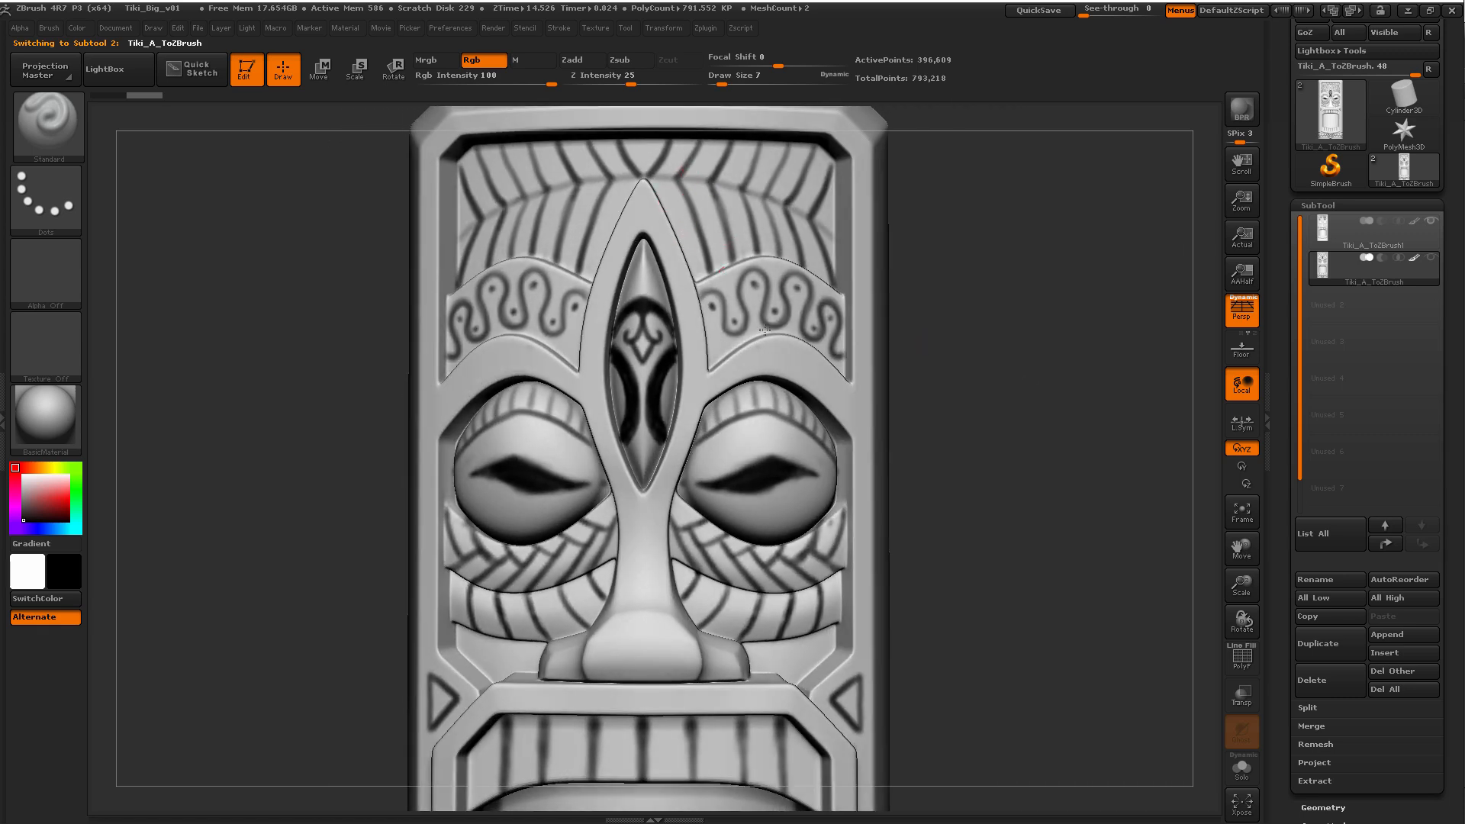
right_click_drag(911, 318, 761, 286)
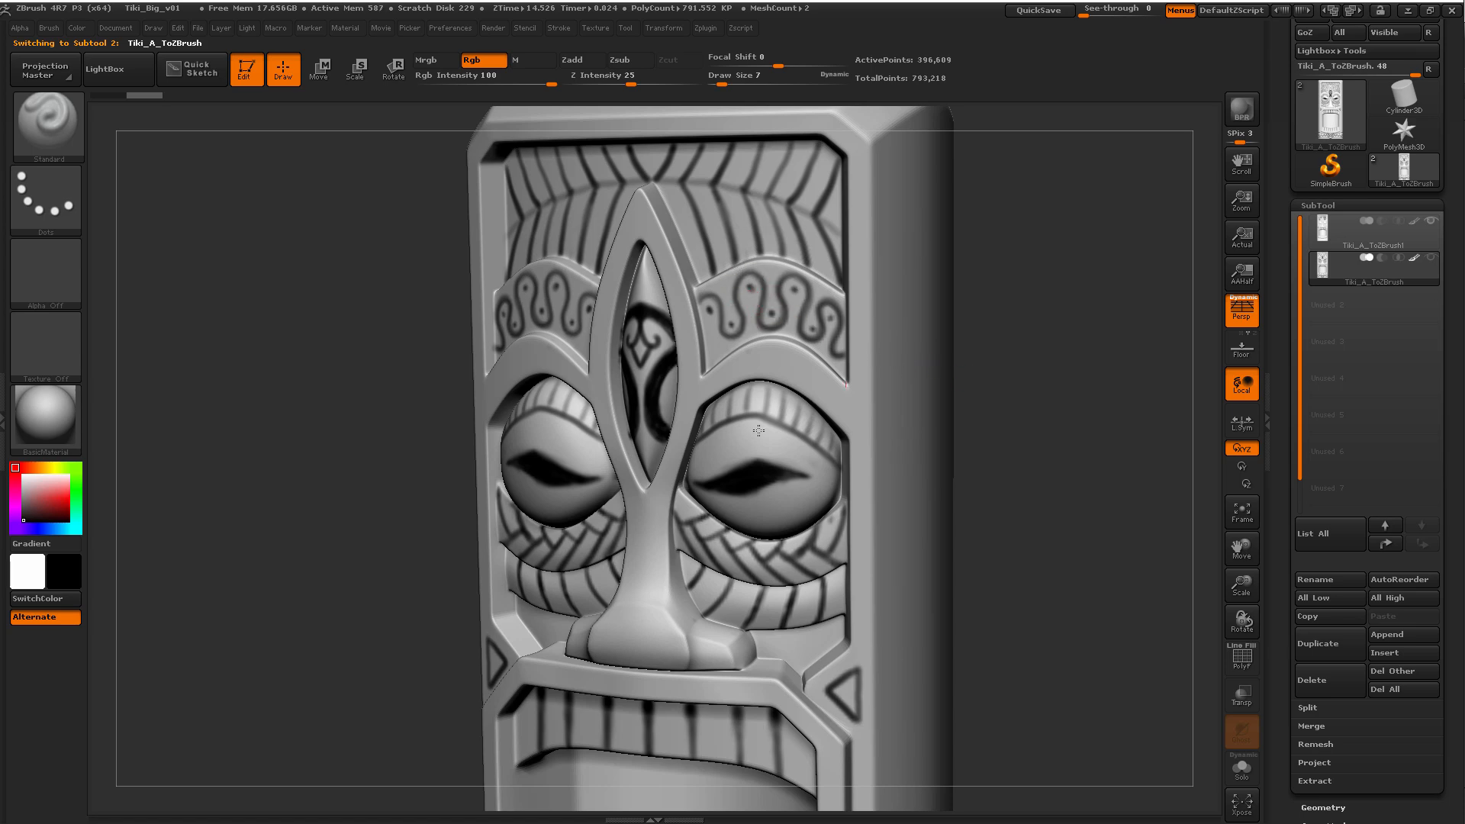
right_click_drag(1012, 446, 926, 413, "shift")
Step: Create a texture map for the Tiki_A_ToZBrush subtool from its polypaint
left_click(1321, 205)
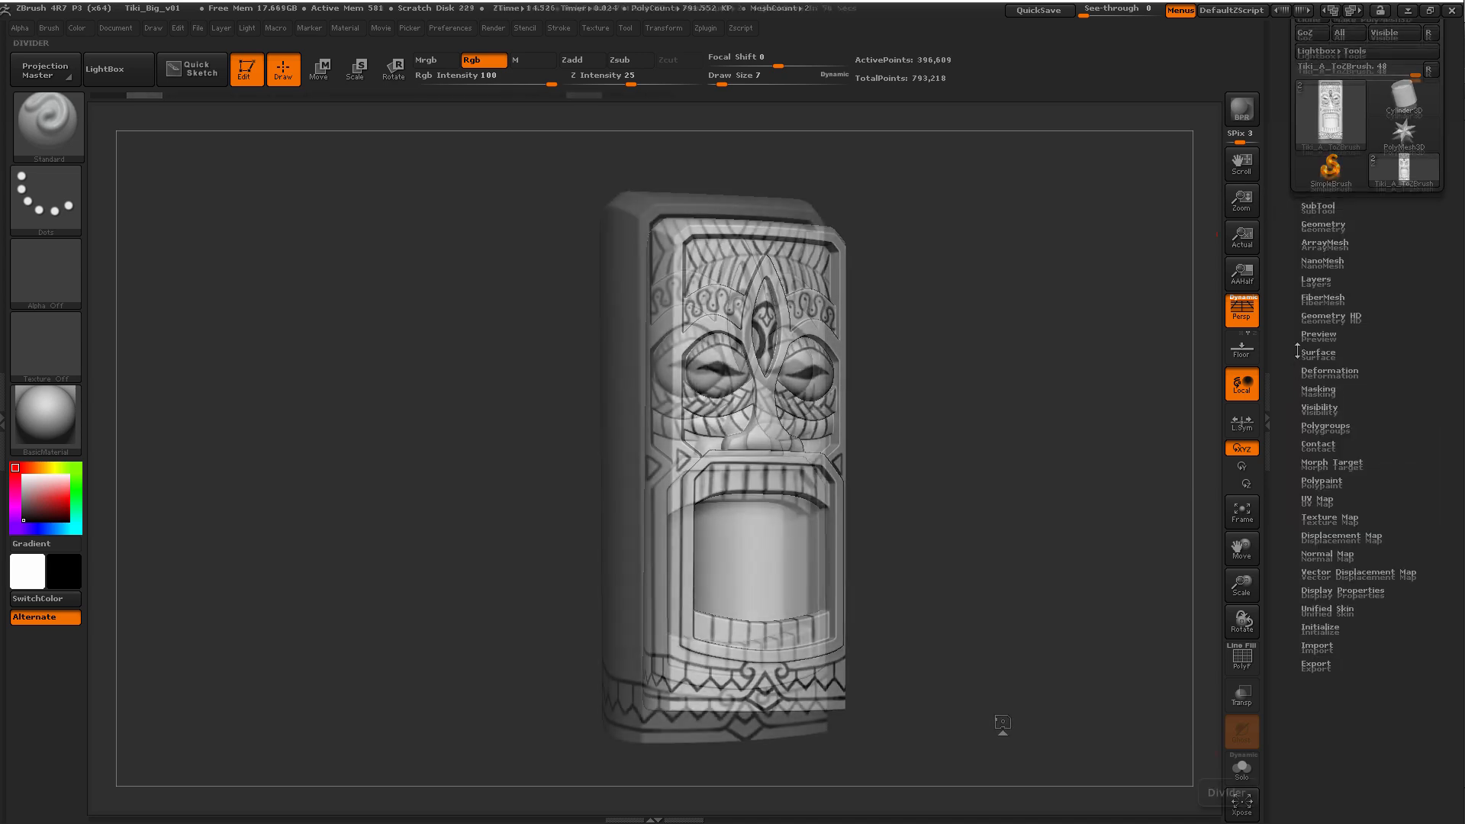
scroll(1290, 530, "up", 1)
left_click(1314, 518)
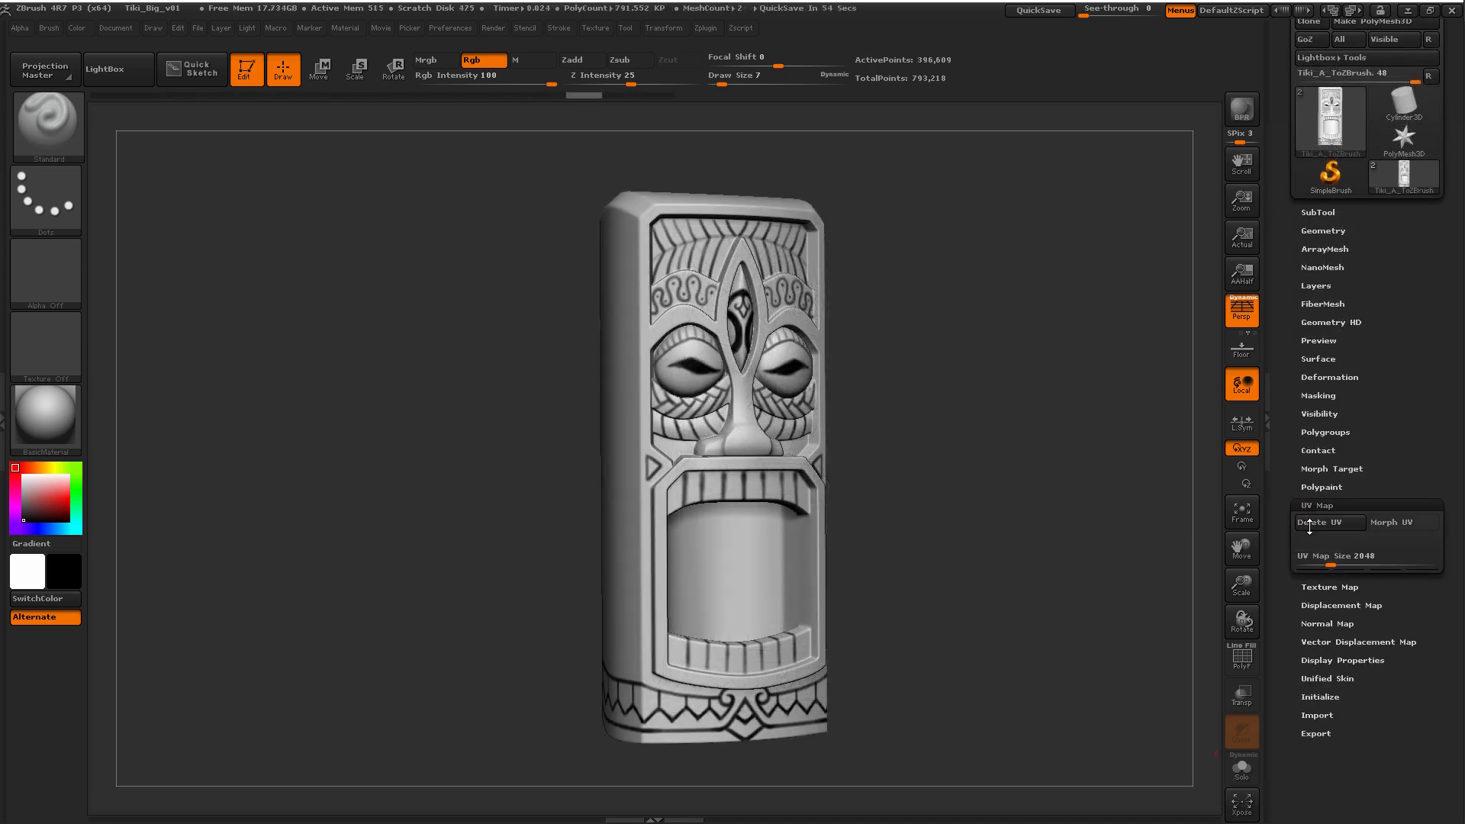
left_click(1330, 506)
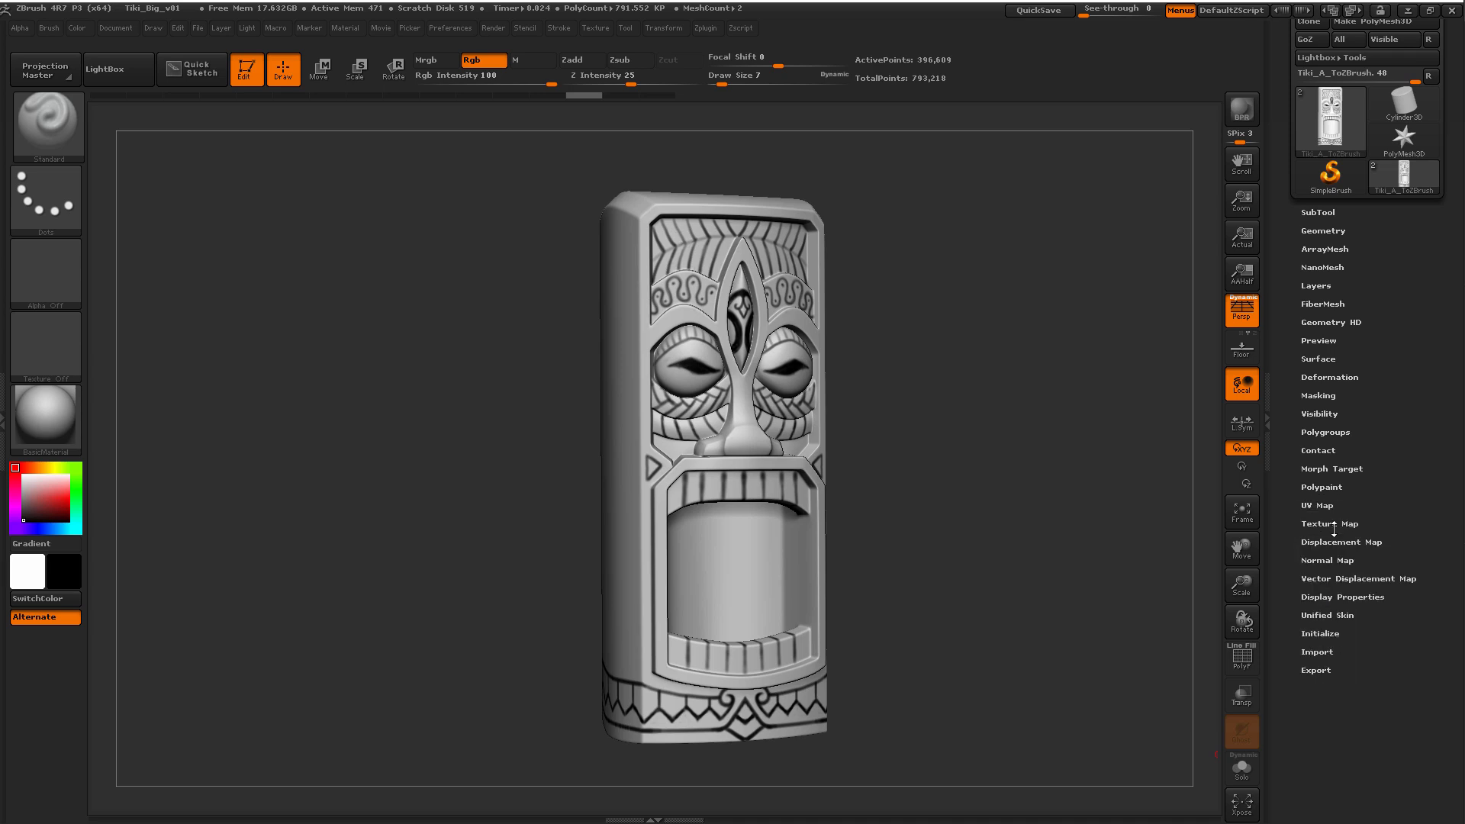
left_click(1330, 523)
left_click_drag(1282, 540, 1280, 467)
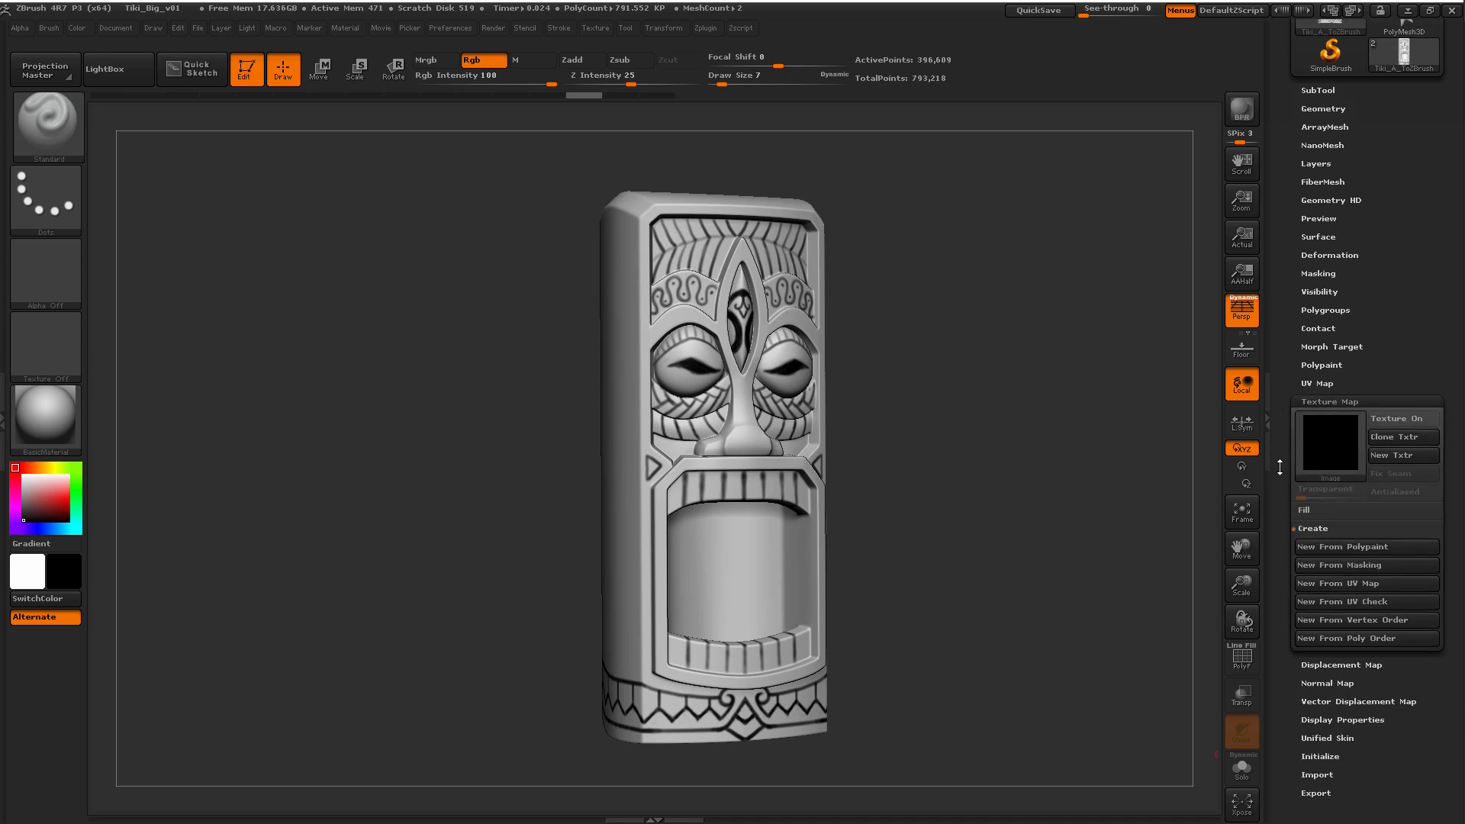
left_click(1309, 531)
left_click(1306, 528)
left_click(1331, 547)
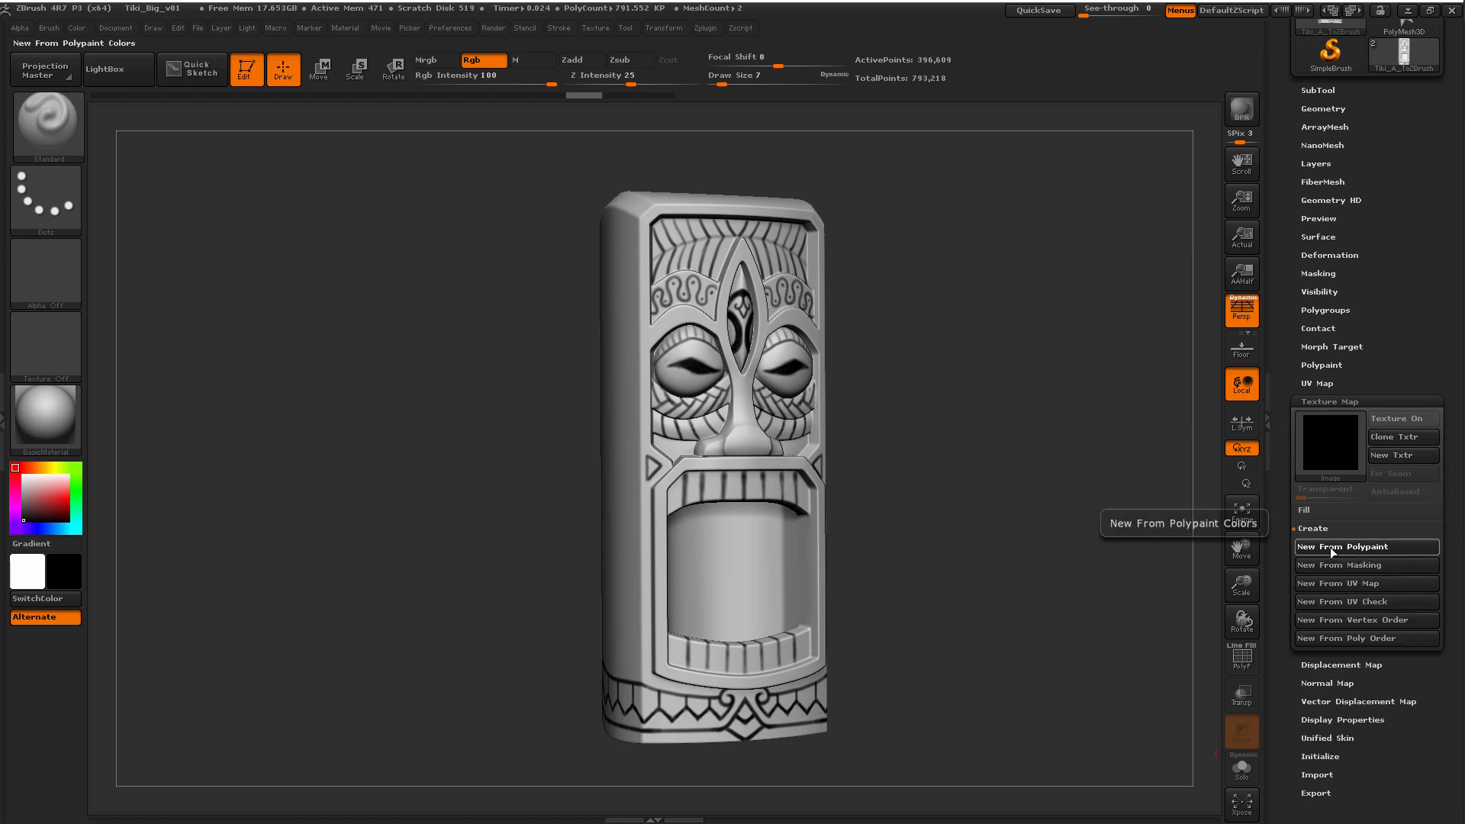
mouse_move(1328, 459)
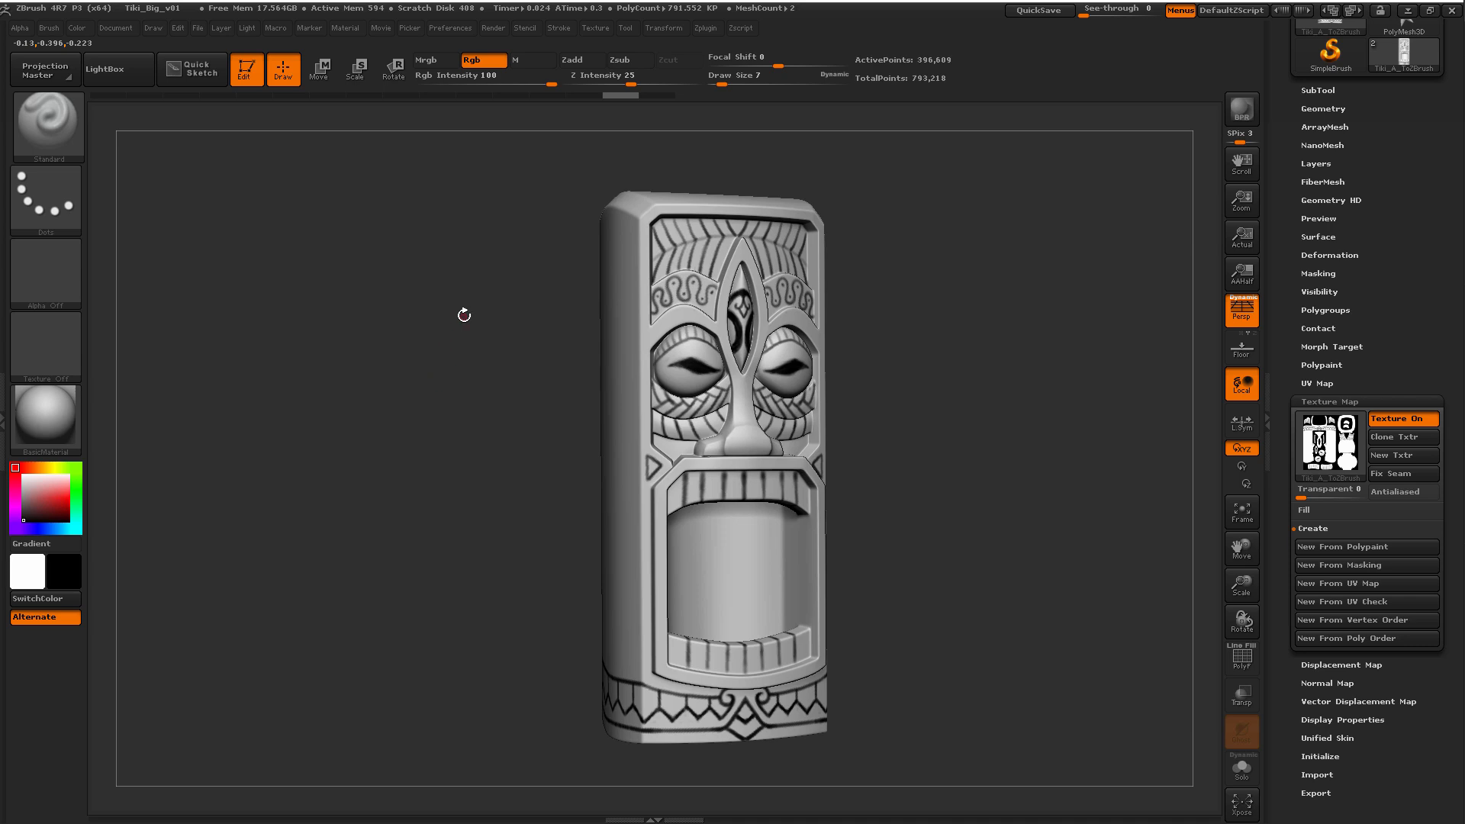
Step: Export only the texture from polypaint with Multi Map Exporter at map size 2048, saving it as Polypaint in TIF format
left_click(6, 417)
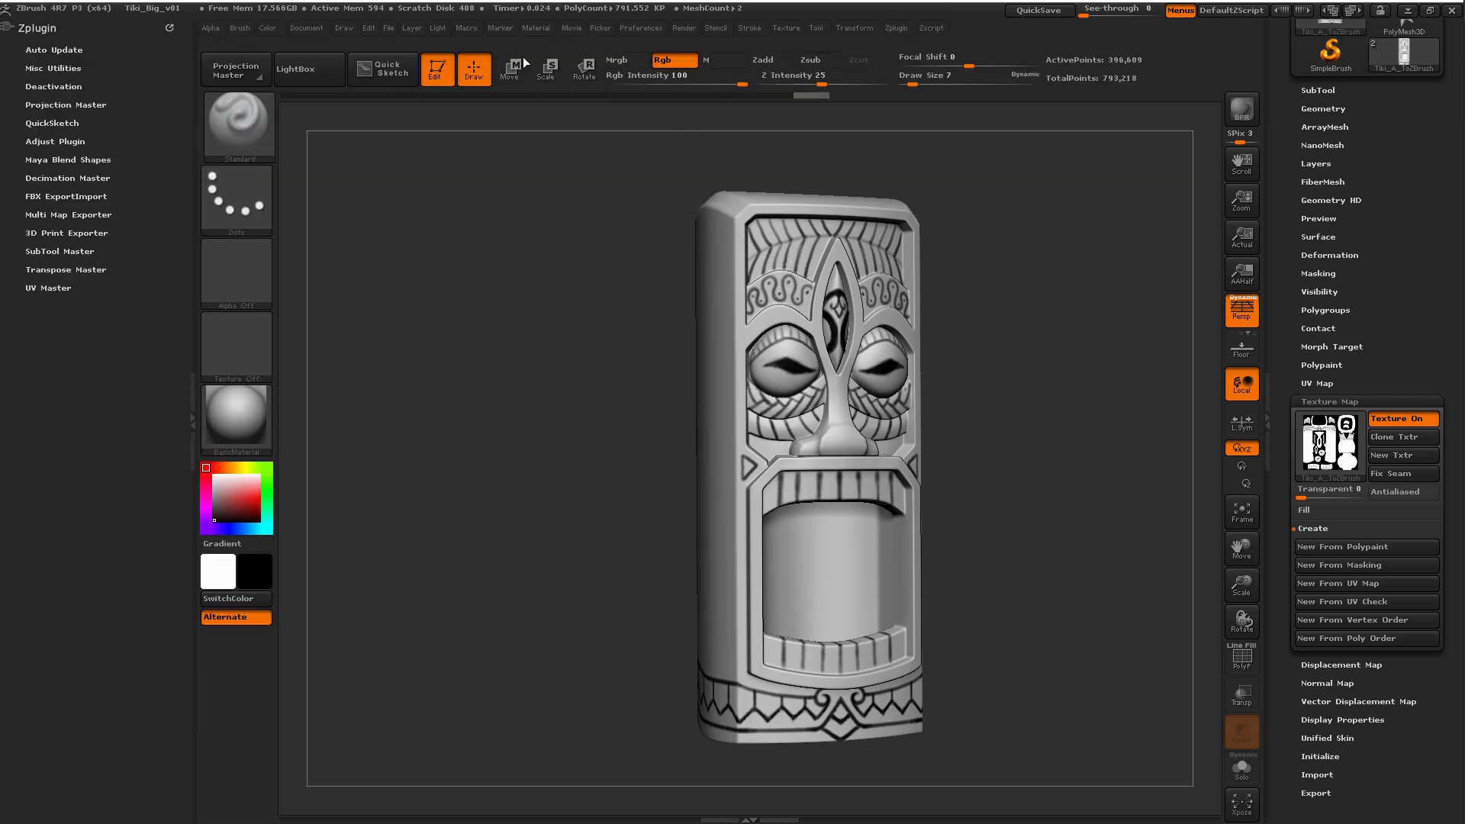
left_click(61, 214)
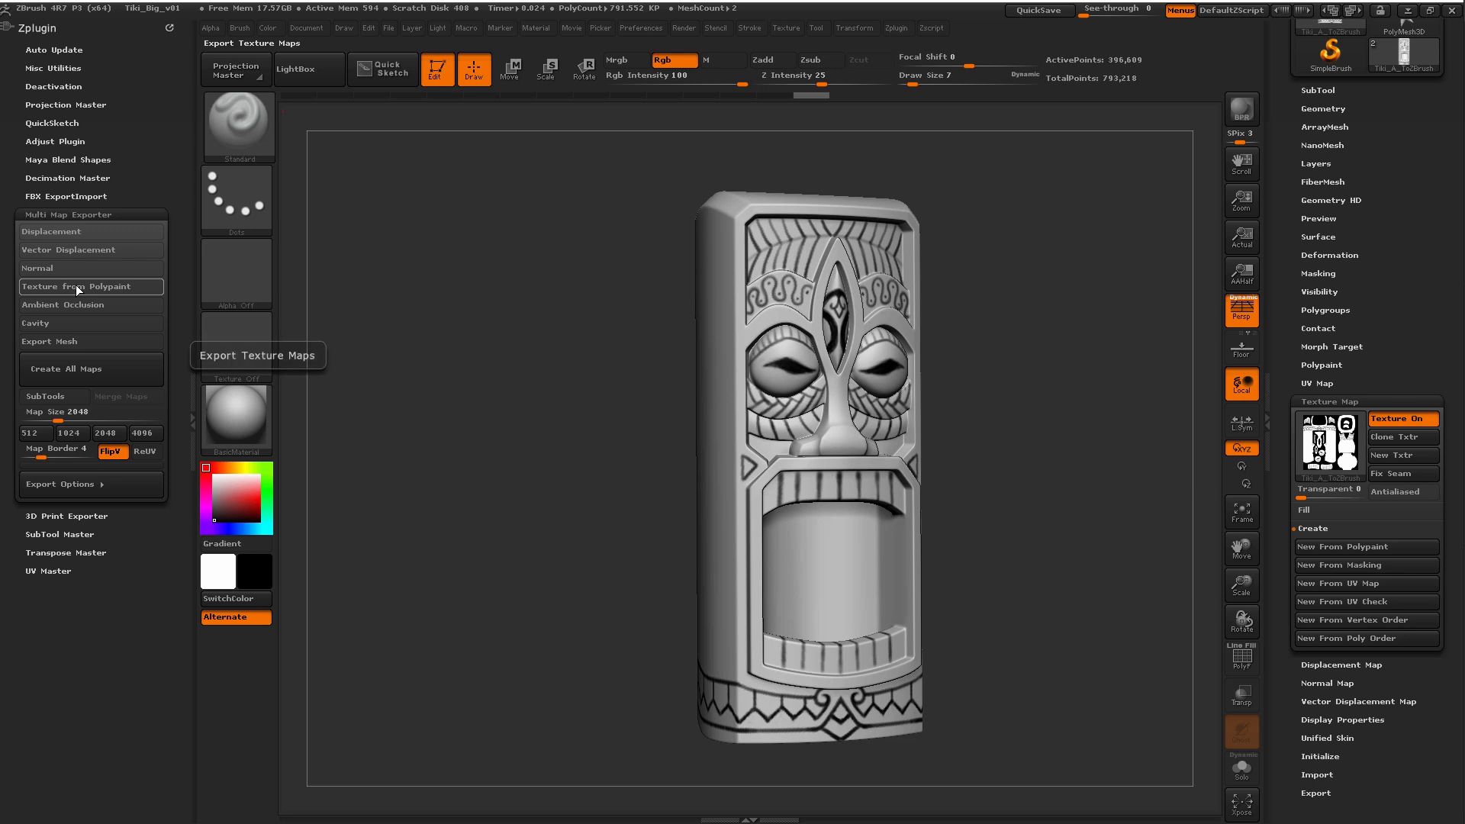
left_click(75, 286)
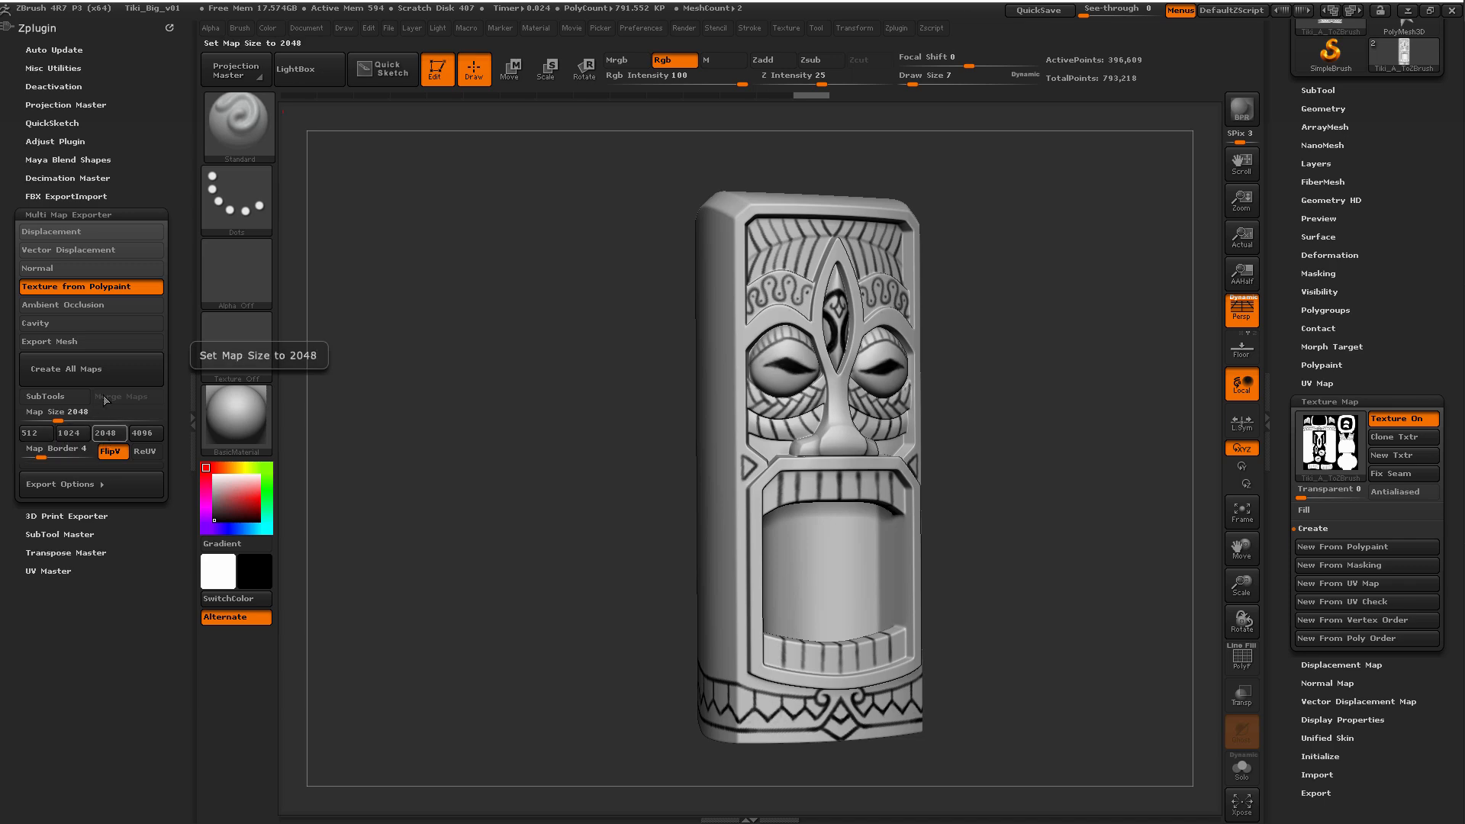
left_click(90, 371)
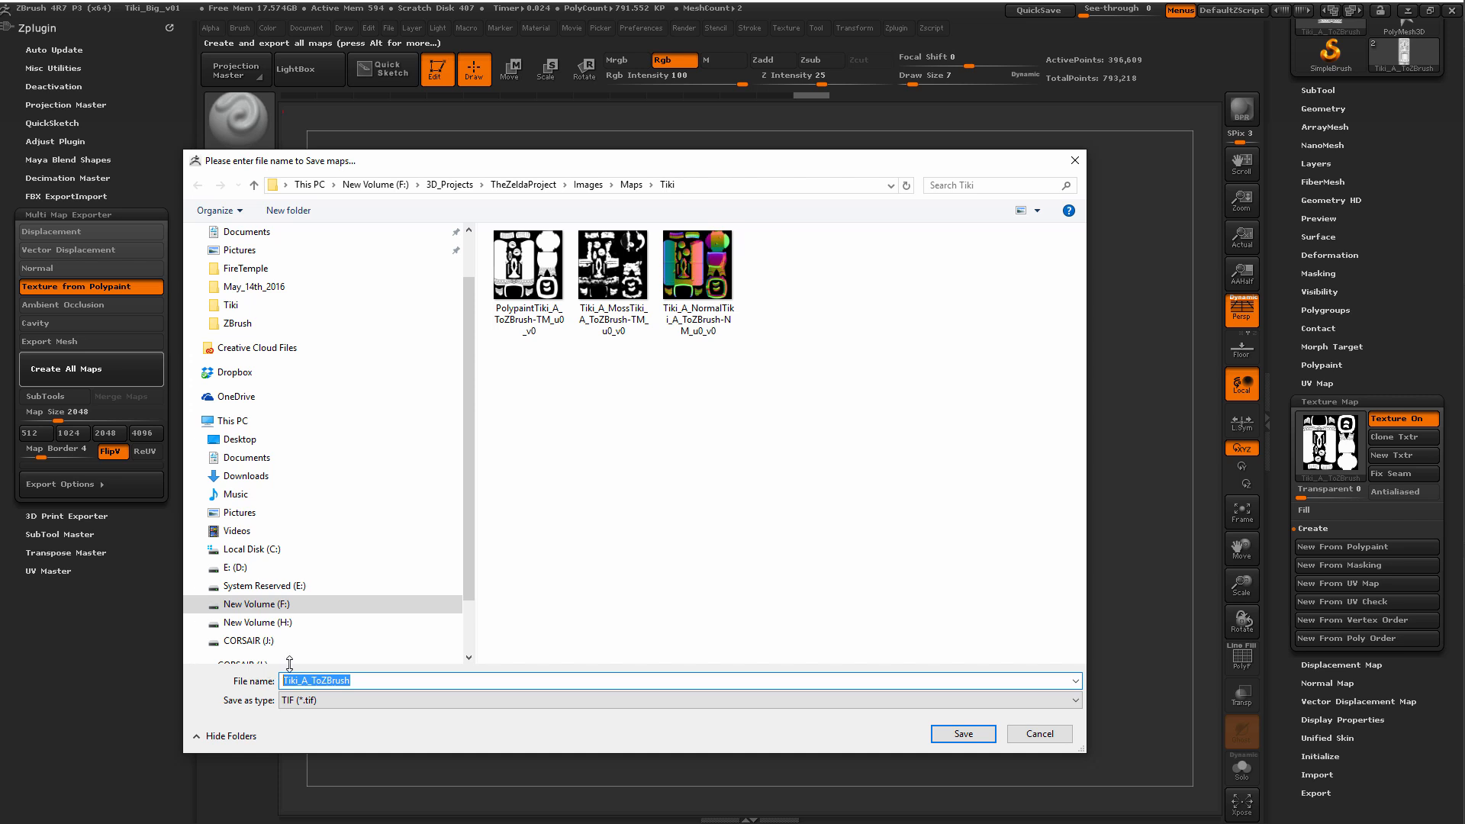
type("Polypaint")
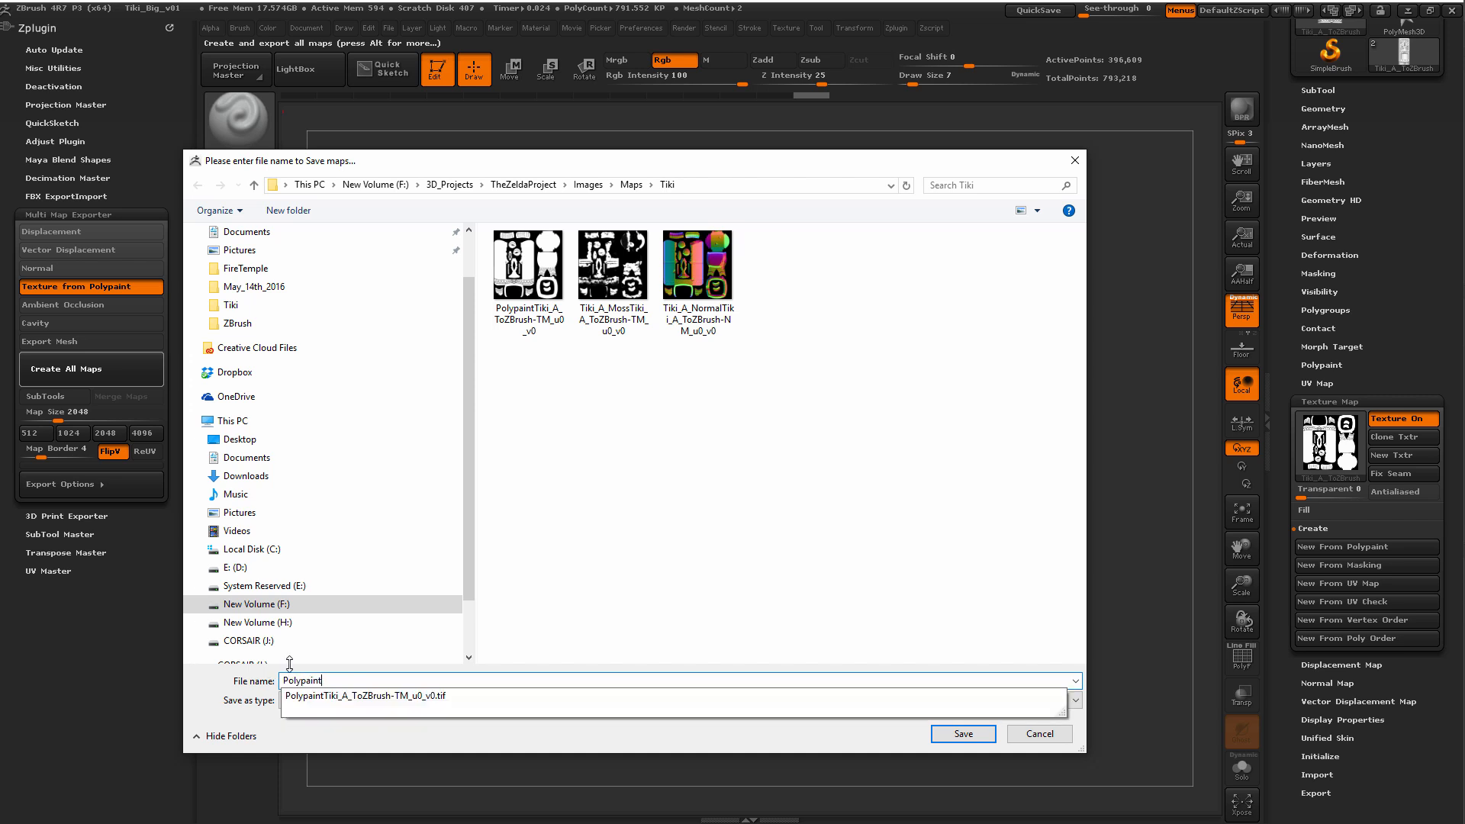
left_click(723, 610)
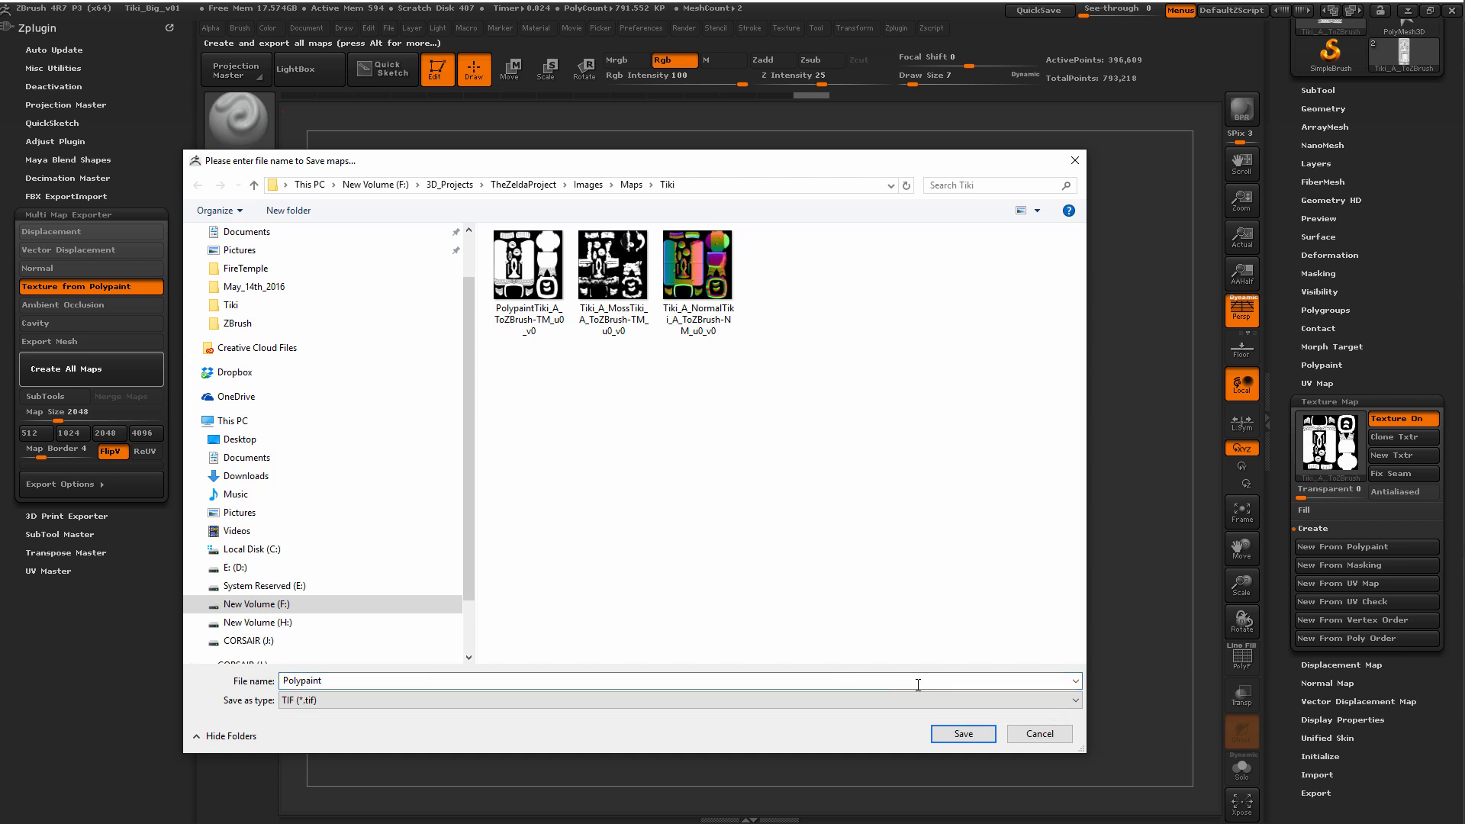
left_click(953, 737)
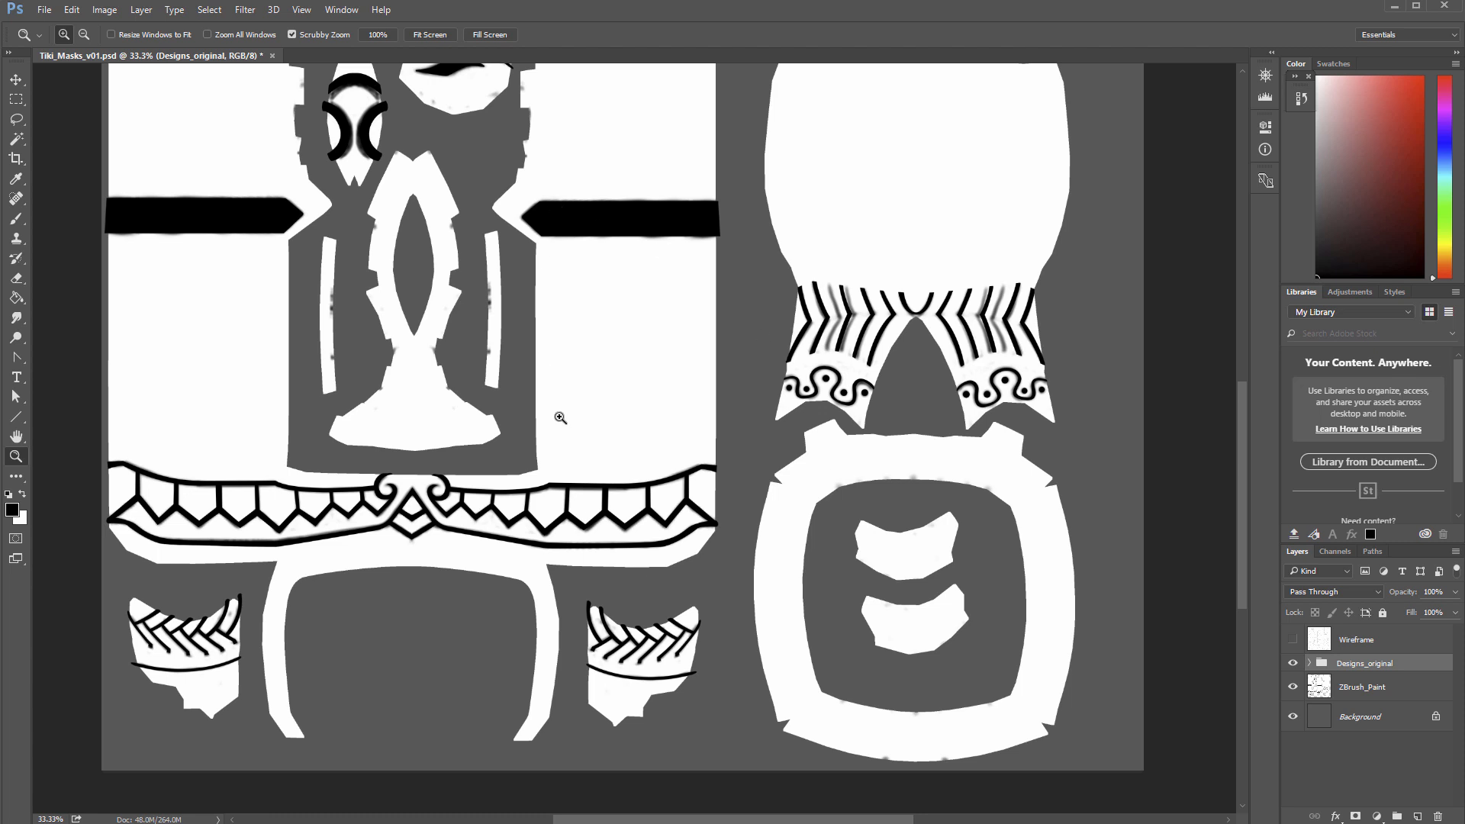
Step: Switch to Tiki_Masks_v01.psd in Photoshop and examine the design layout, toggling the Wireframe layer on and off
left_click(560, 418, "alt")
left_click(562, 415, "alt")
key("h")
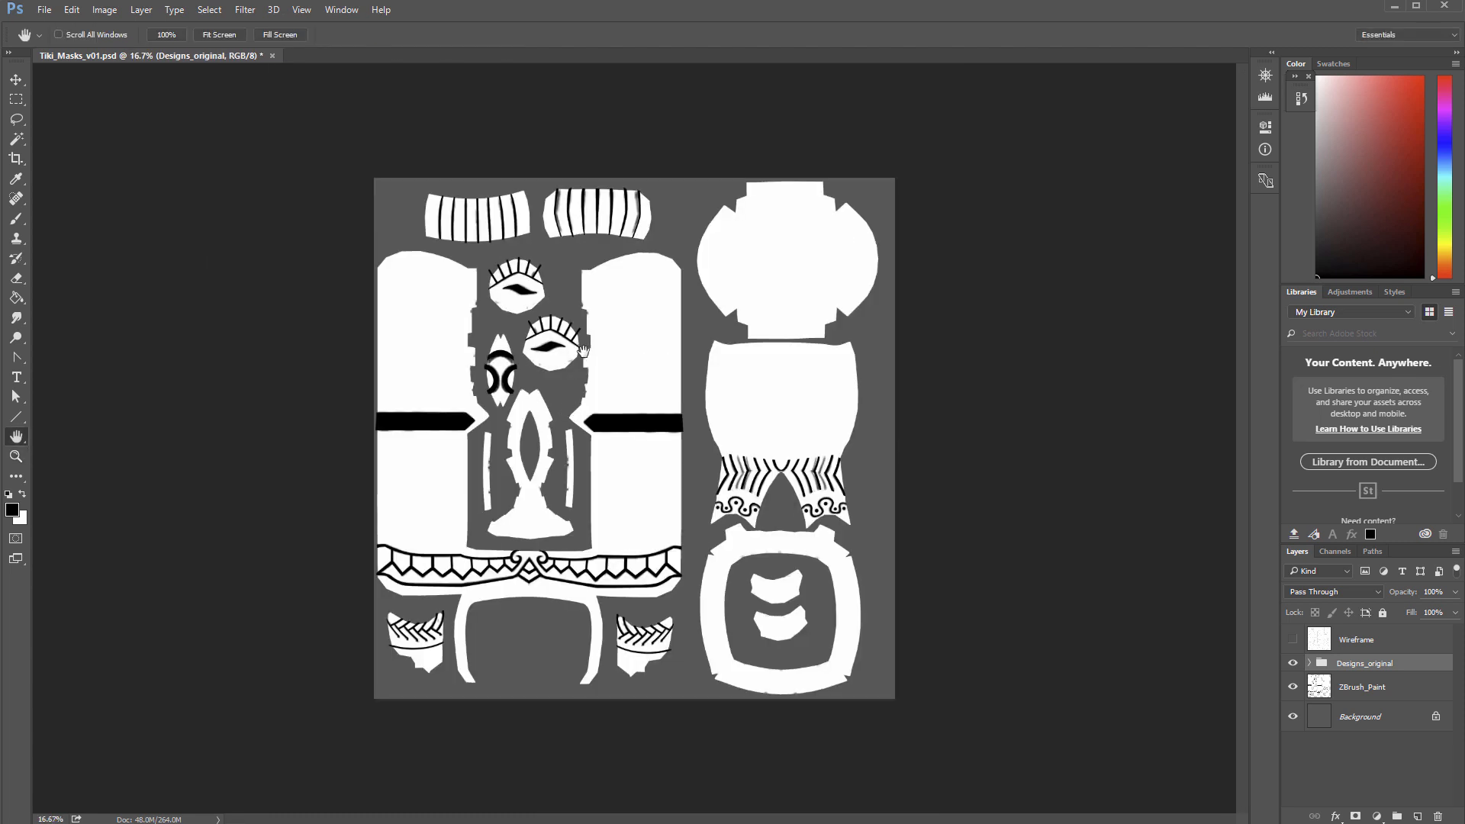
key("z")
left_click(637, 441)
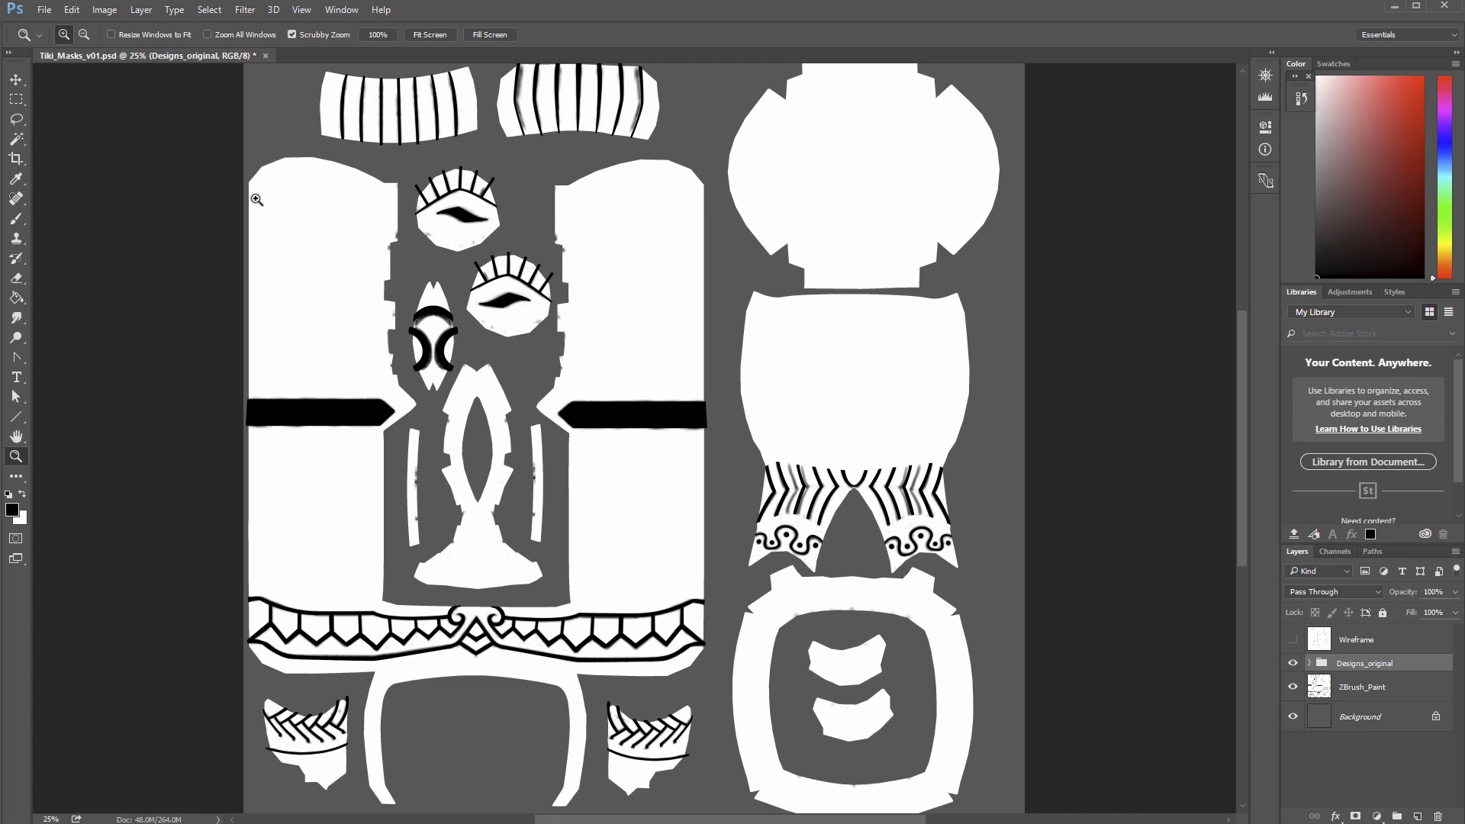
left_click(1293, 641)
left_click(1292, 642)
left_click(543, 358)
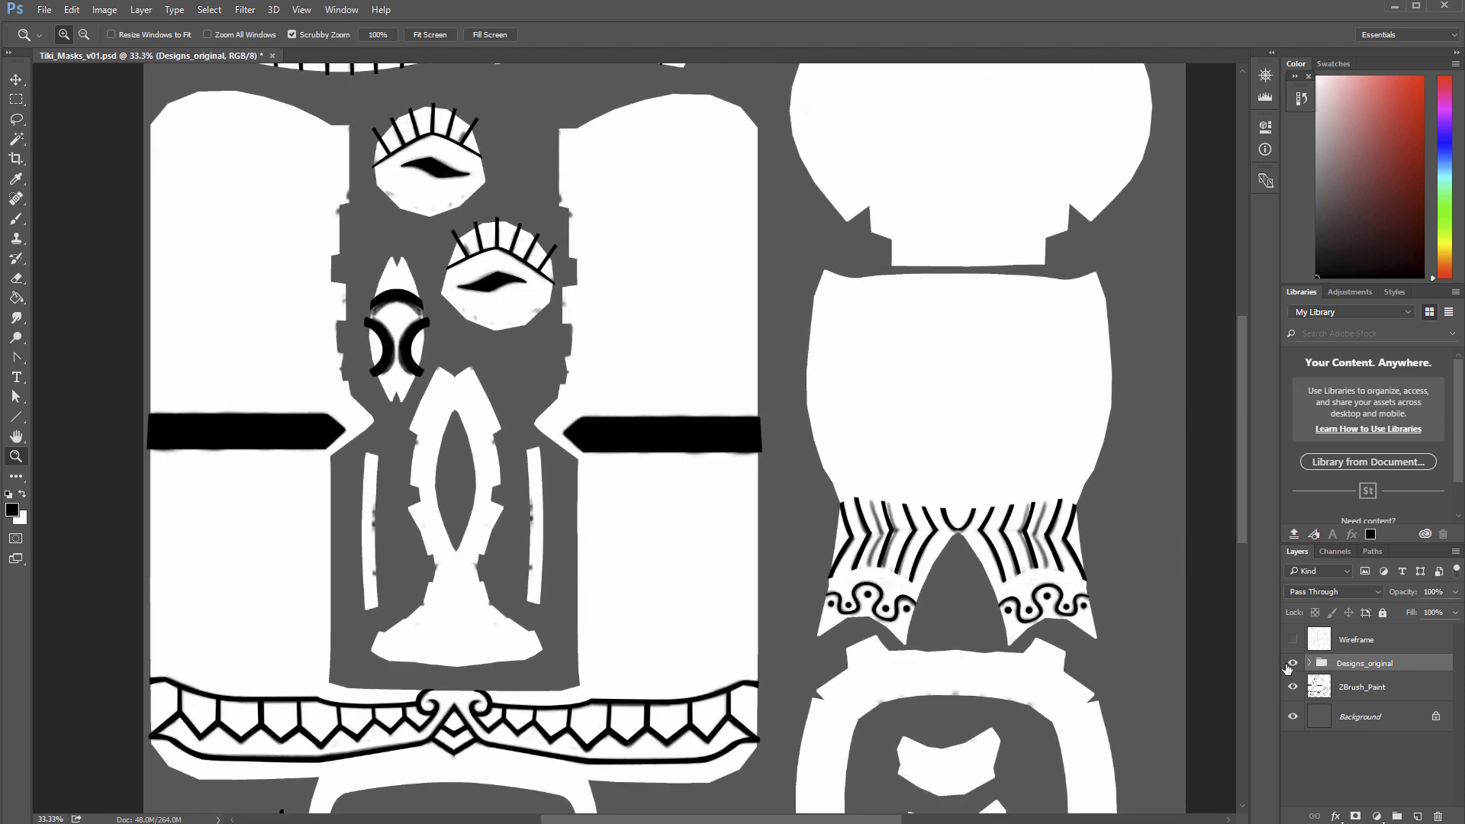
Step: Hide the Designs_original group and examine the ZBrush_Paint strokes on the forehead, base band, teeth and eyes
left_click(1293, 664)
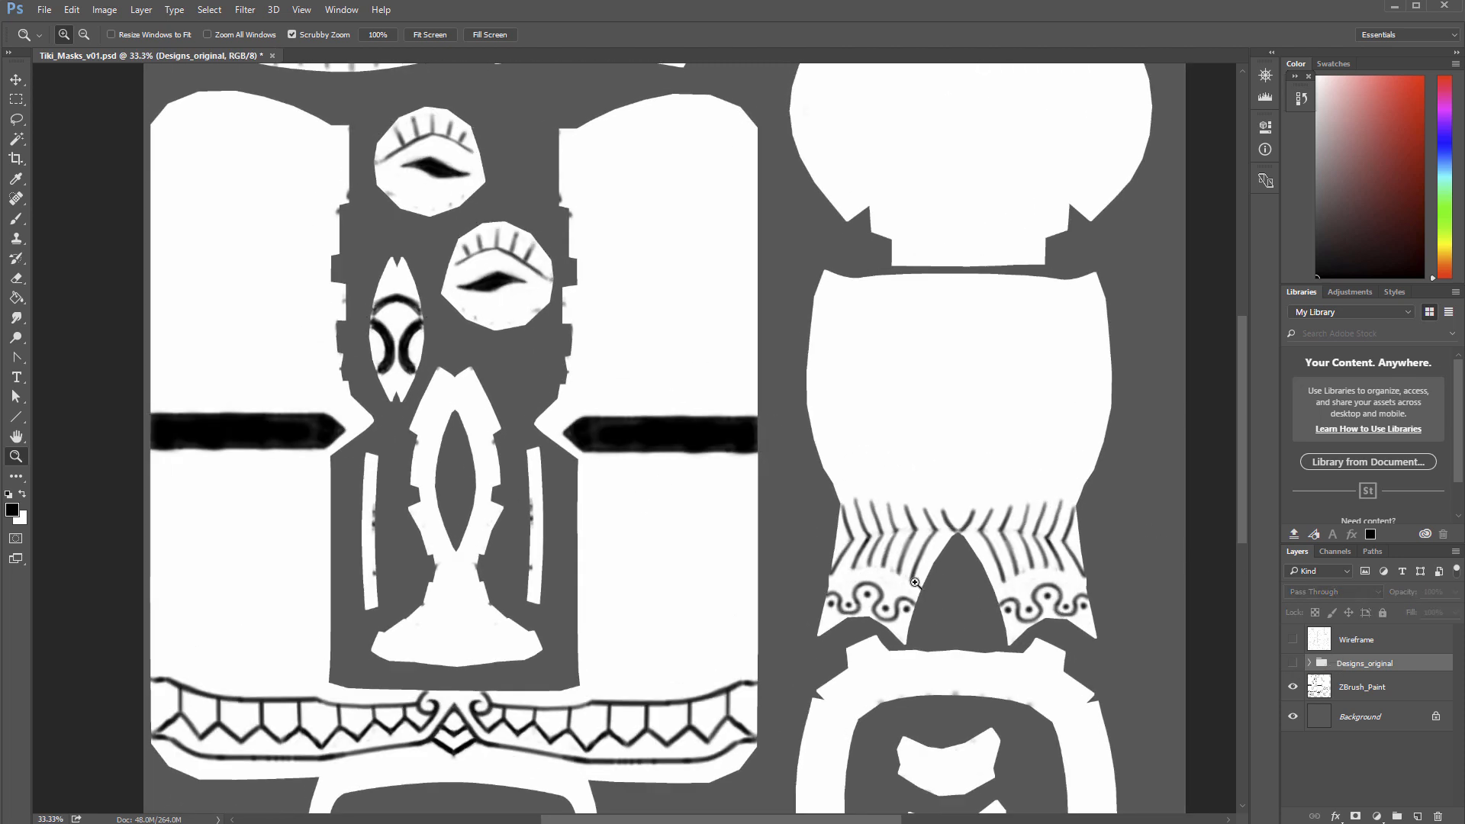
left_click(839, 542)
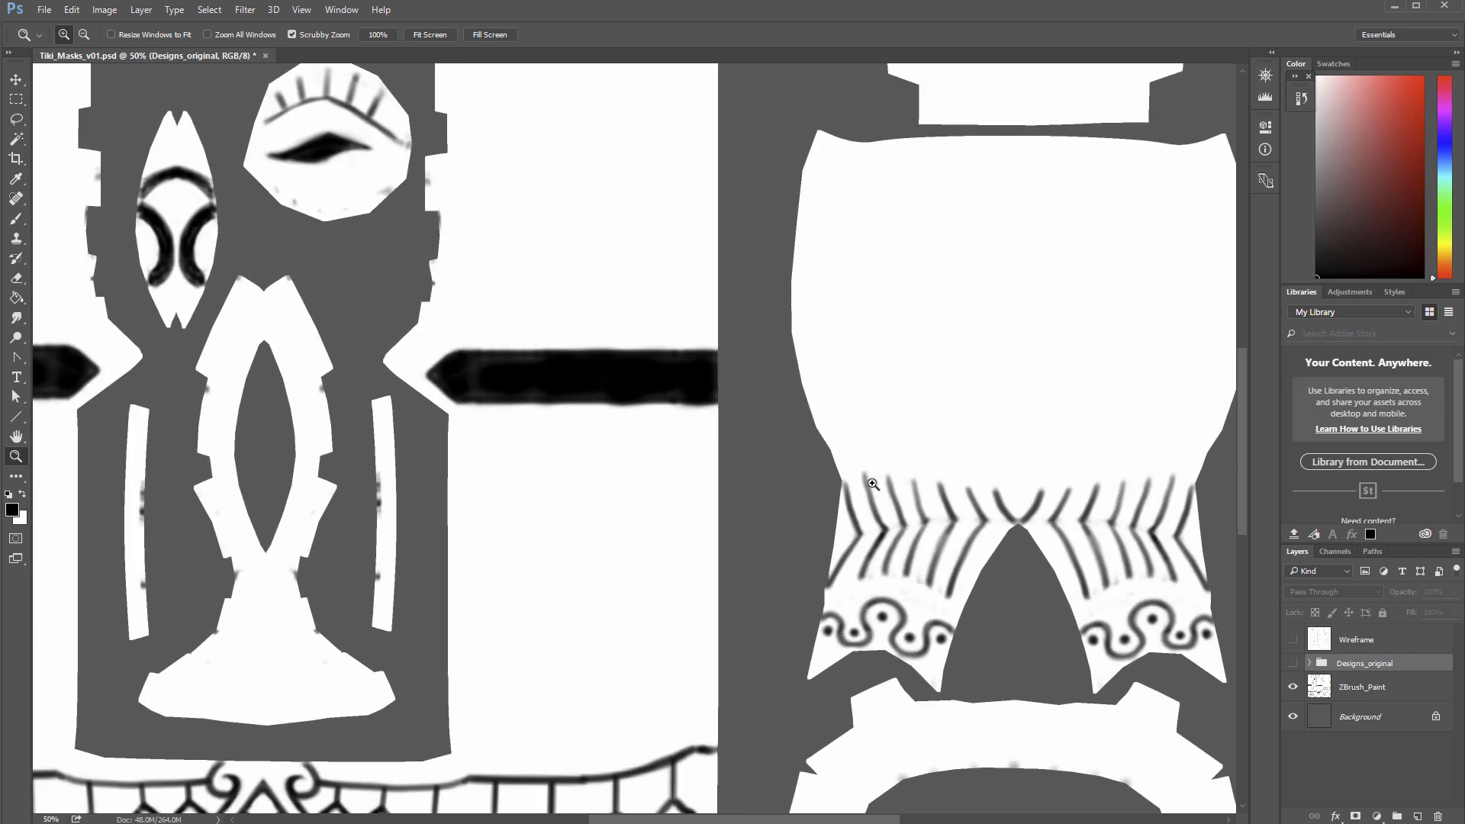
key("h")
left_click_drag(653, 691, 776, 527)
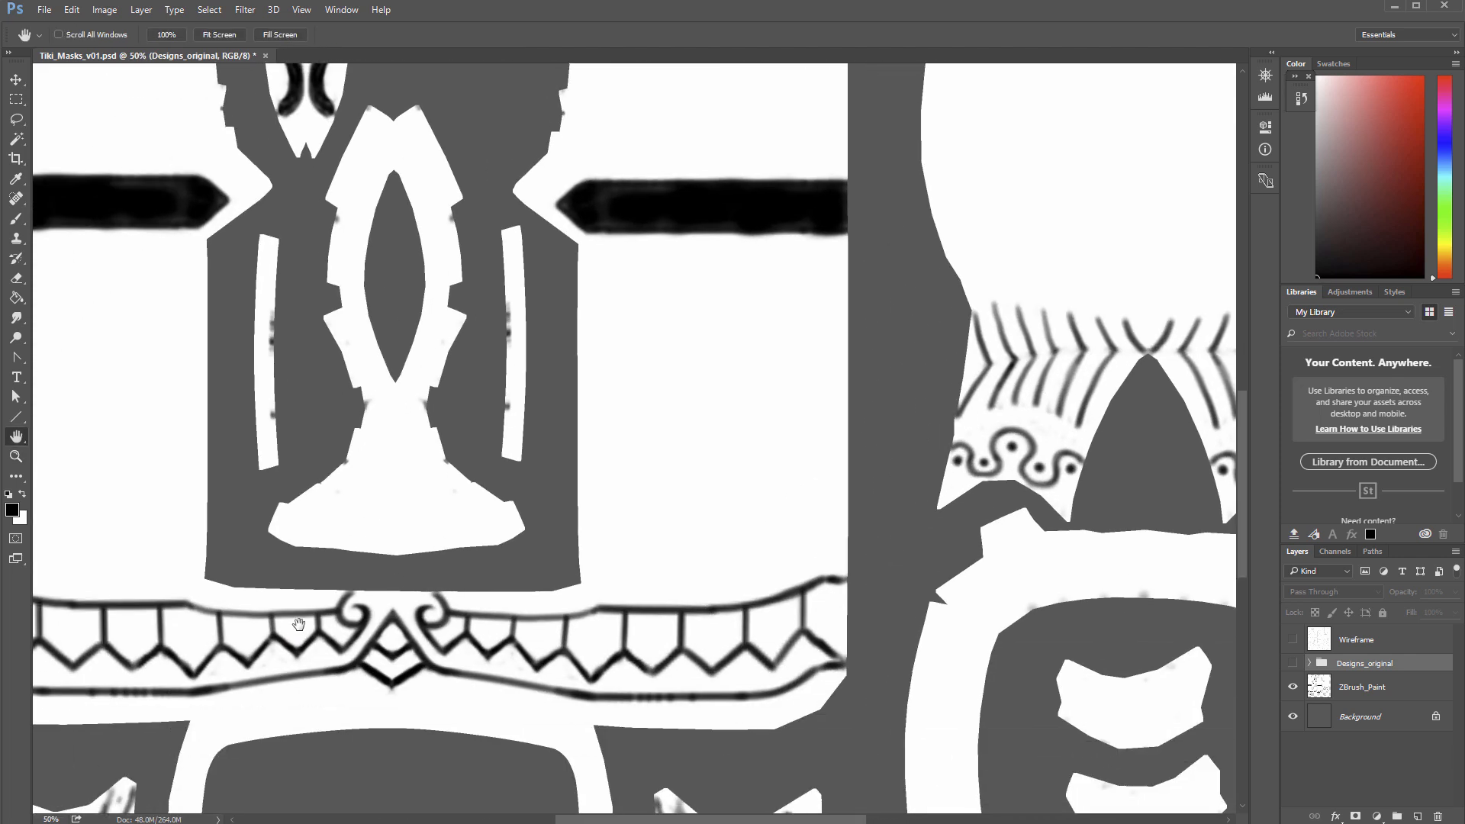
left_click_drag(455, 396, 631, 639)
left_click_drag(686, 354, 653, 560)
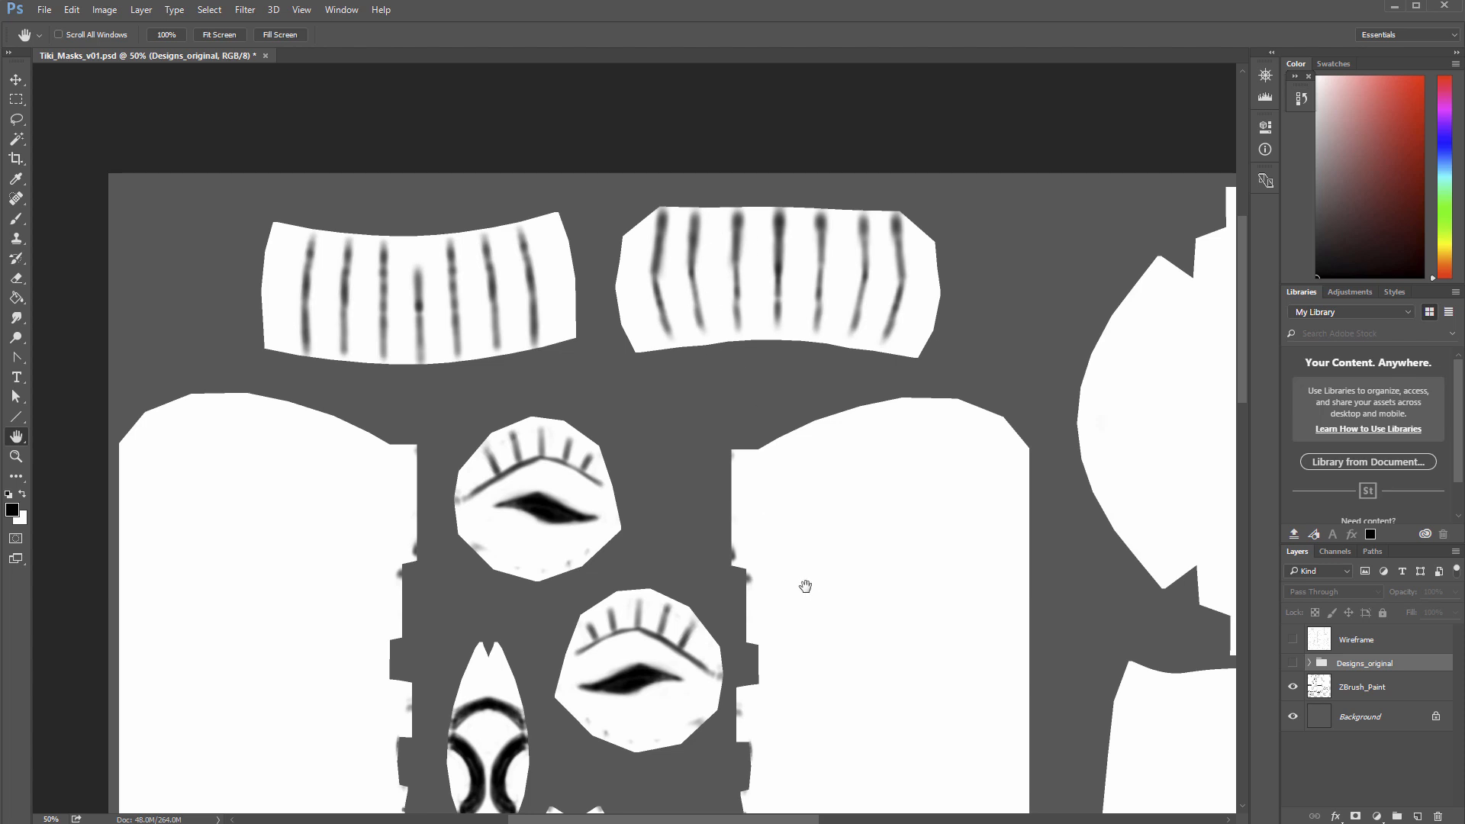
left_click_drag(804, 588, 565, 264)
scroll(753, 565, "down", 2, "alt")
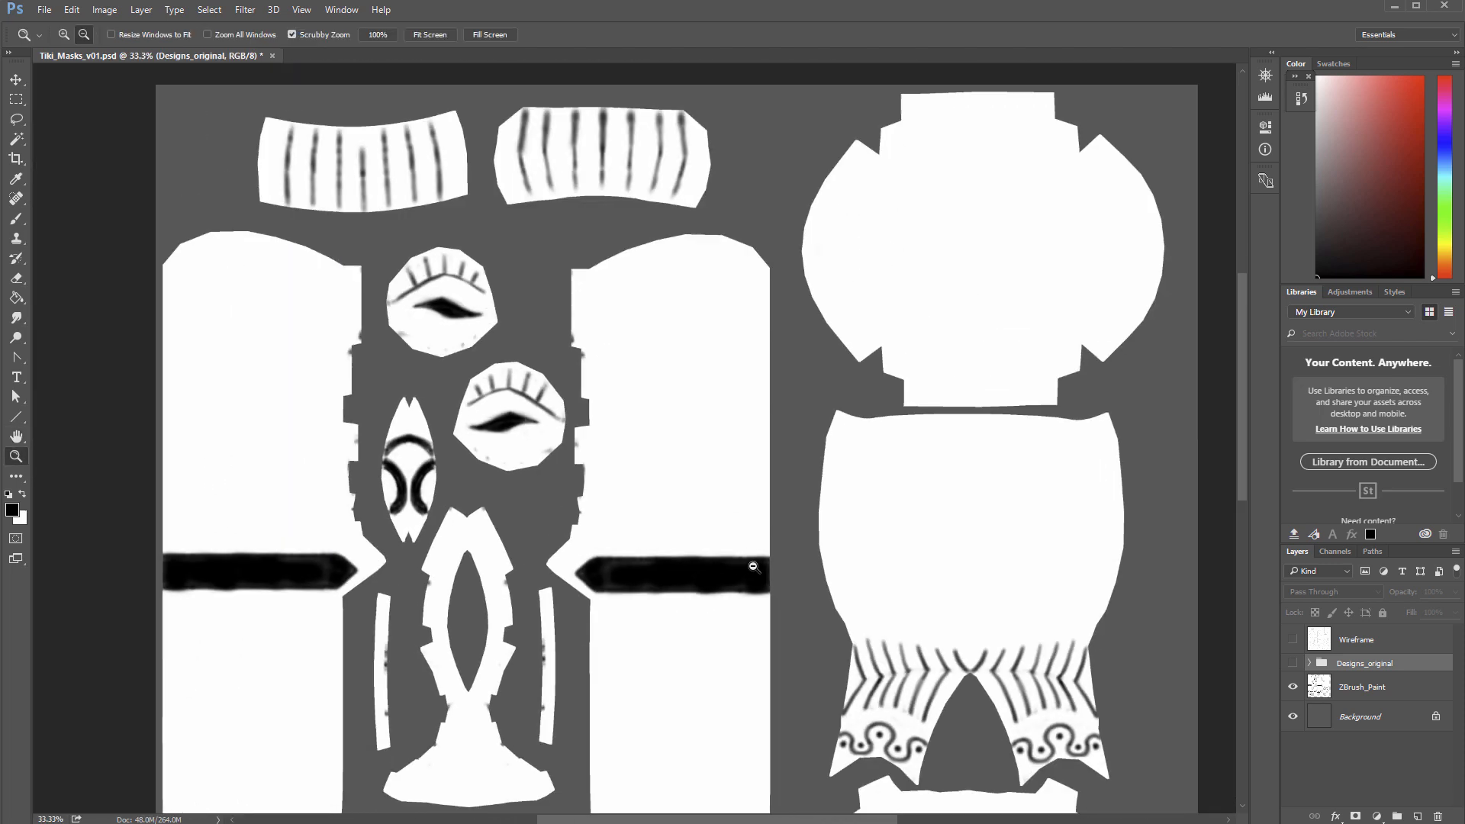
left_click_drag(817, 574, 788, 419)
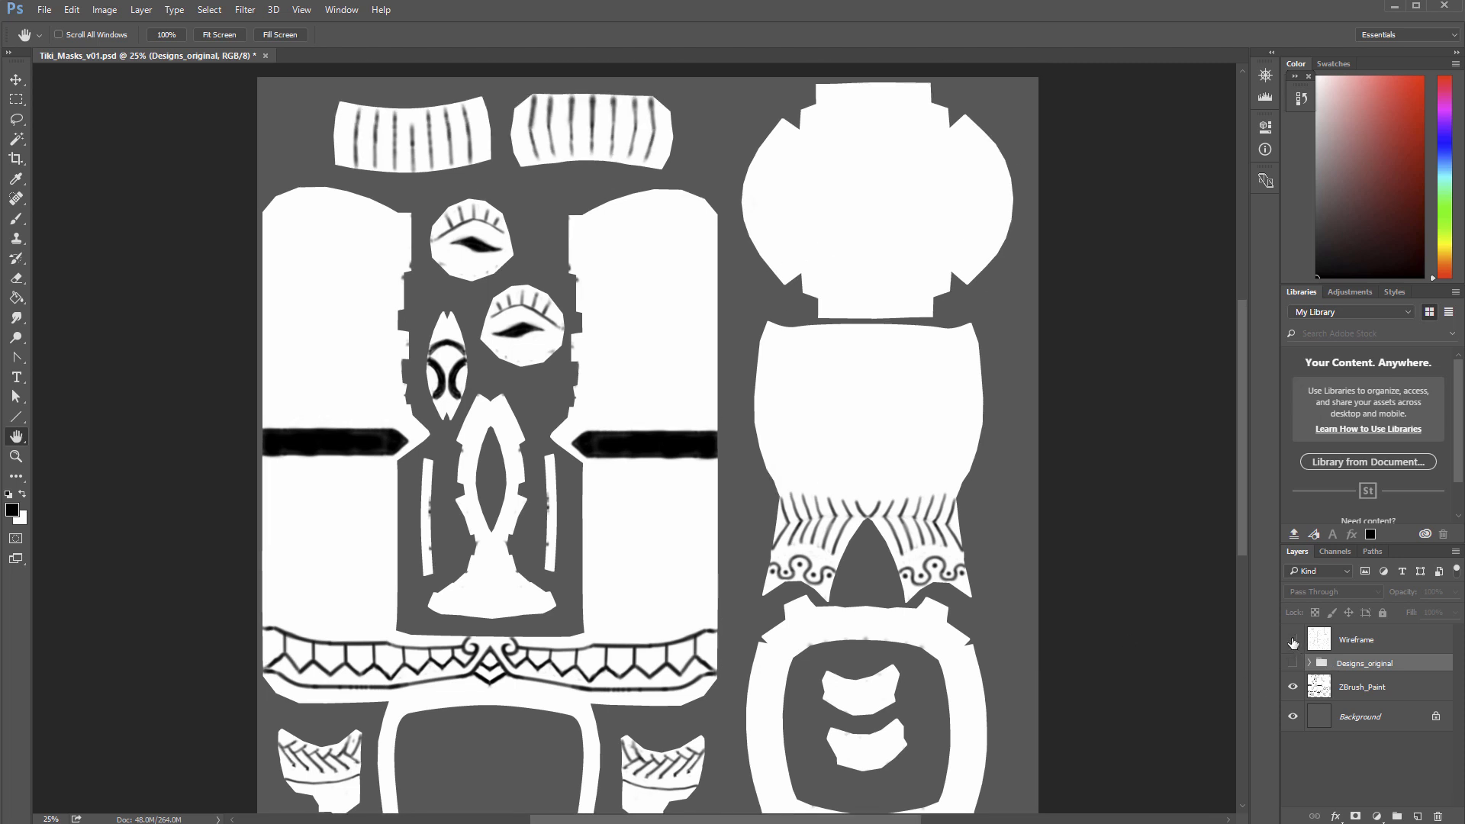
Step: Show the Wireframe layer over the paint map and set its blend mode to Normal
left_click(1292, 642)
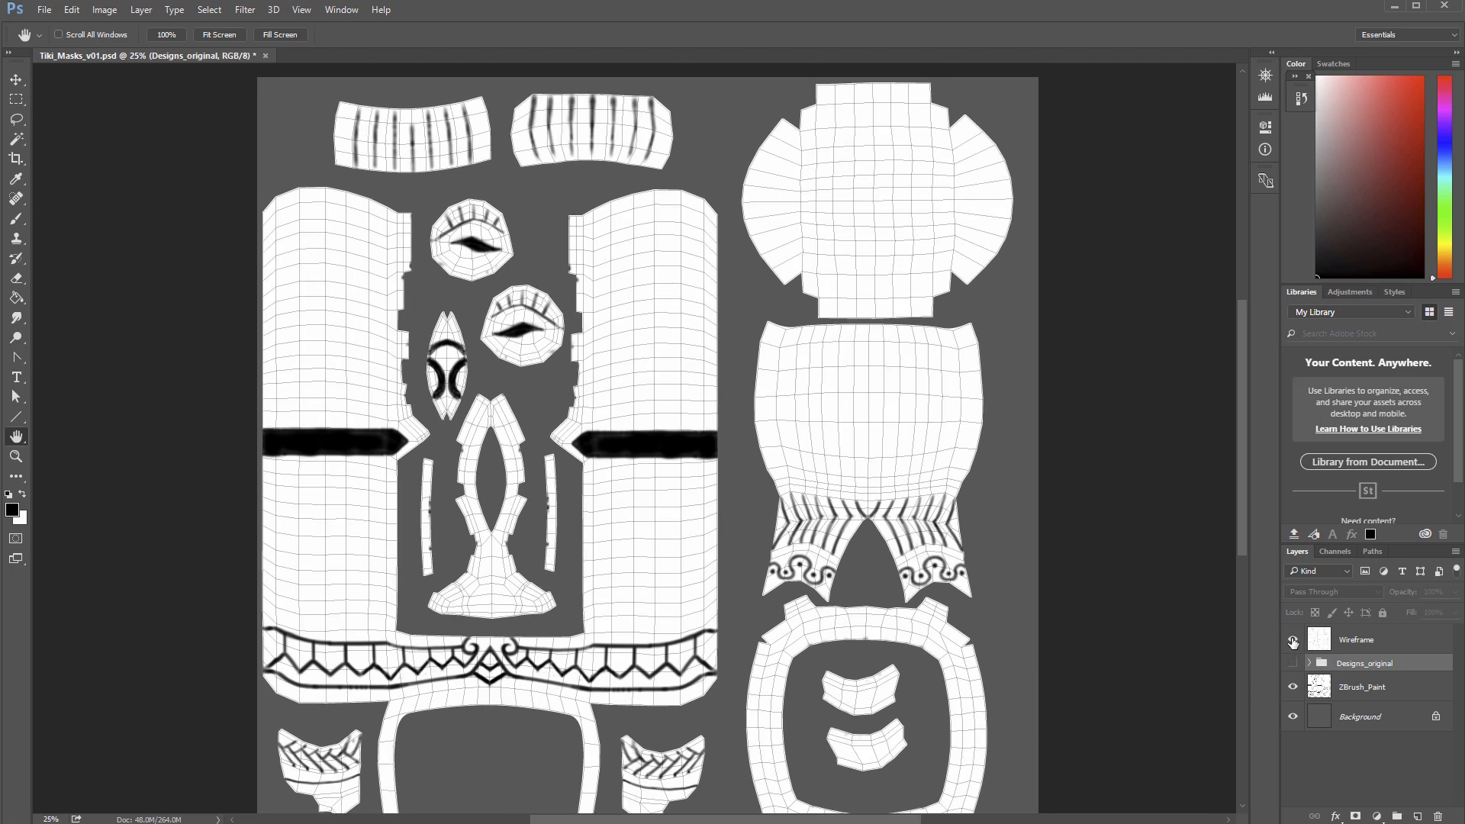
left_click(1337, 644)
left_click(1379, 601)
left_click(1366, 605)
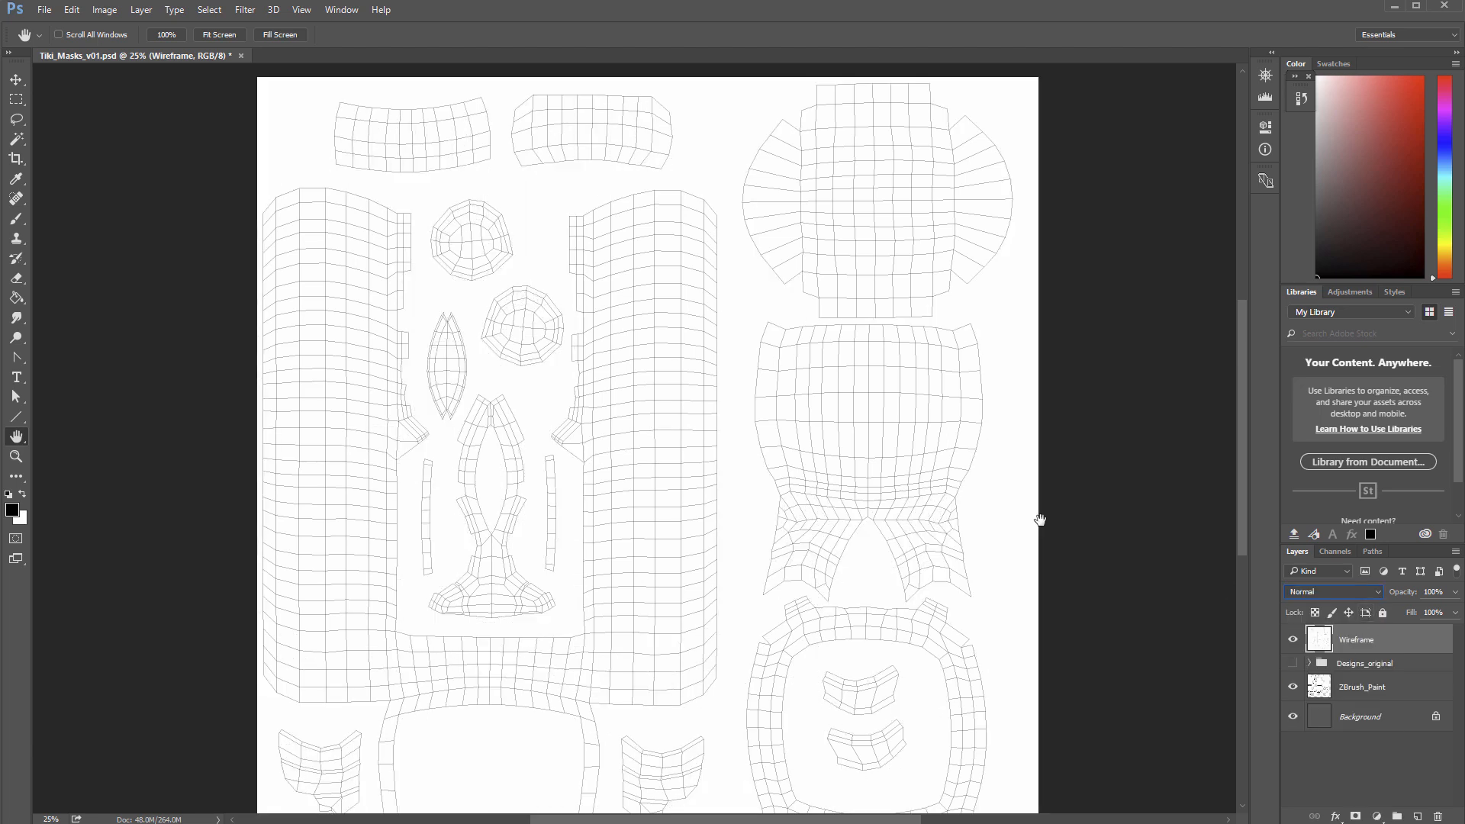
Step: Invert the Wireframe layer's colors, invert them back, and set its blend mode to Multiply
key("ctrl+i")
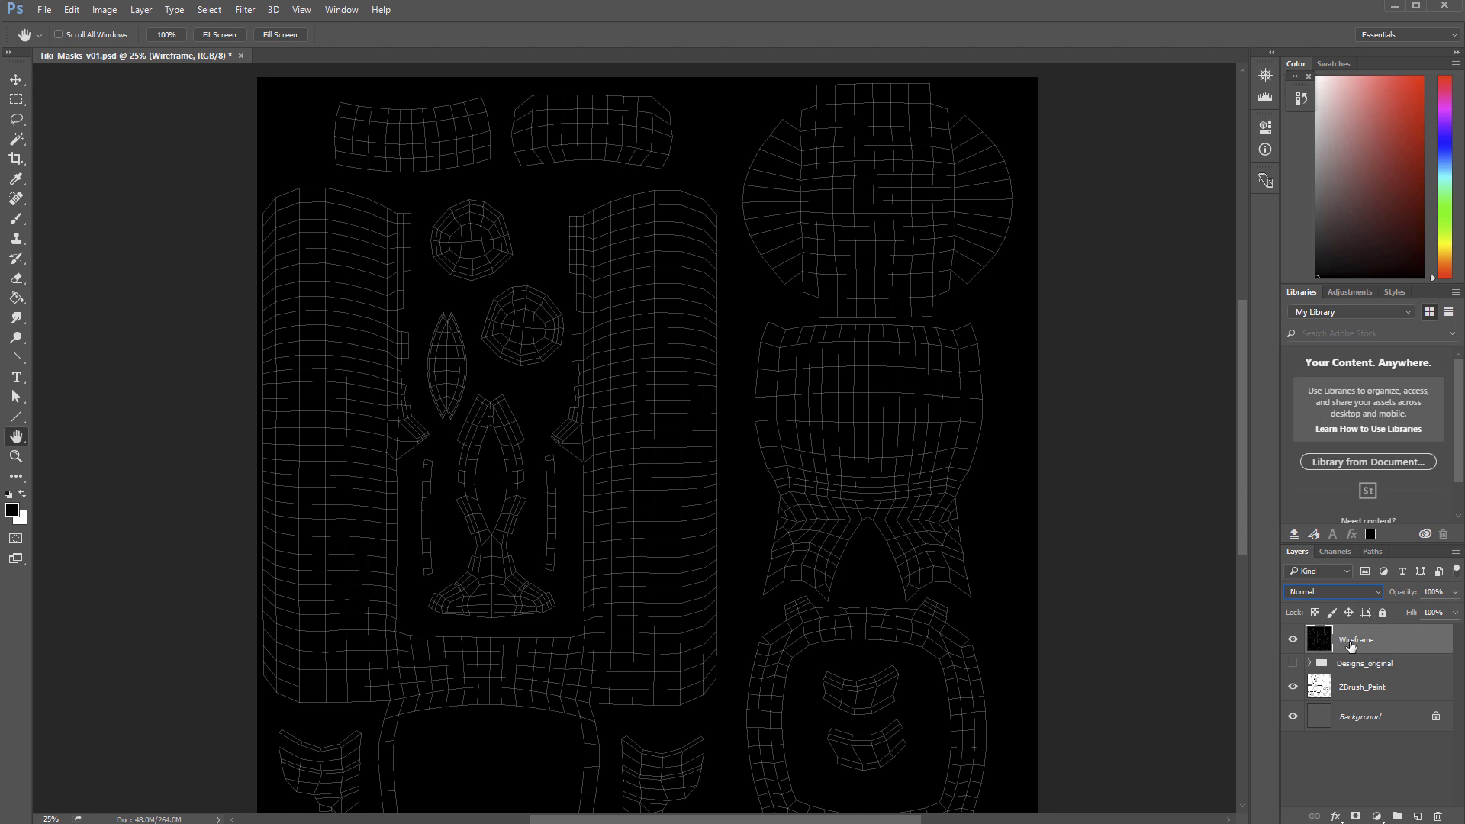
key("ctrl+i")
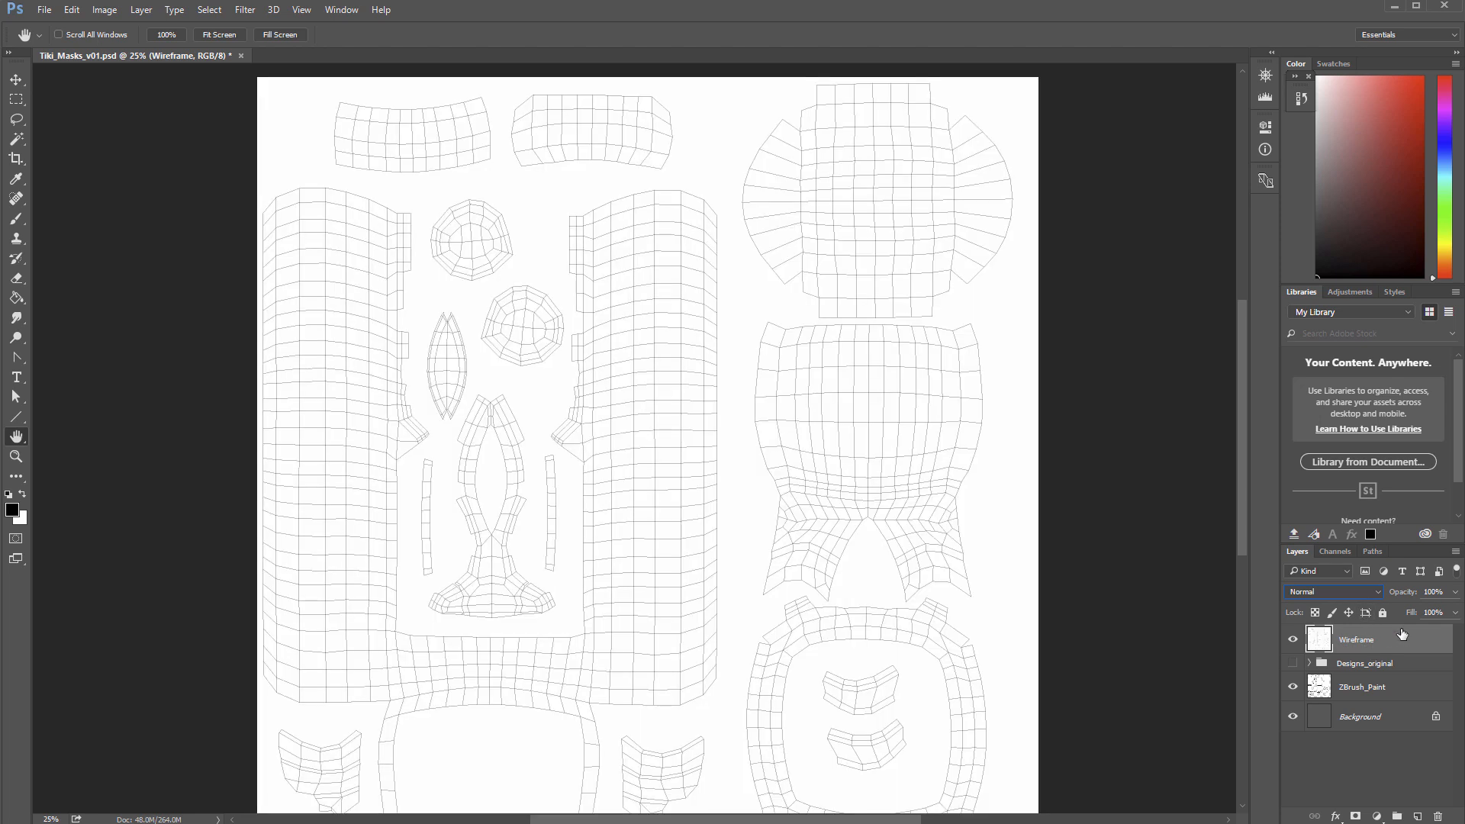
left_click(1377, 592)
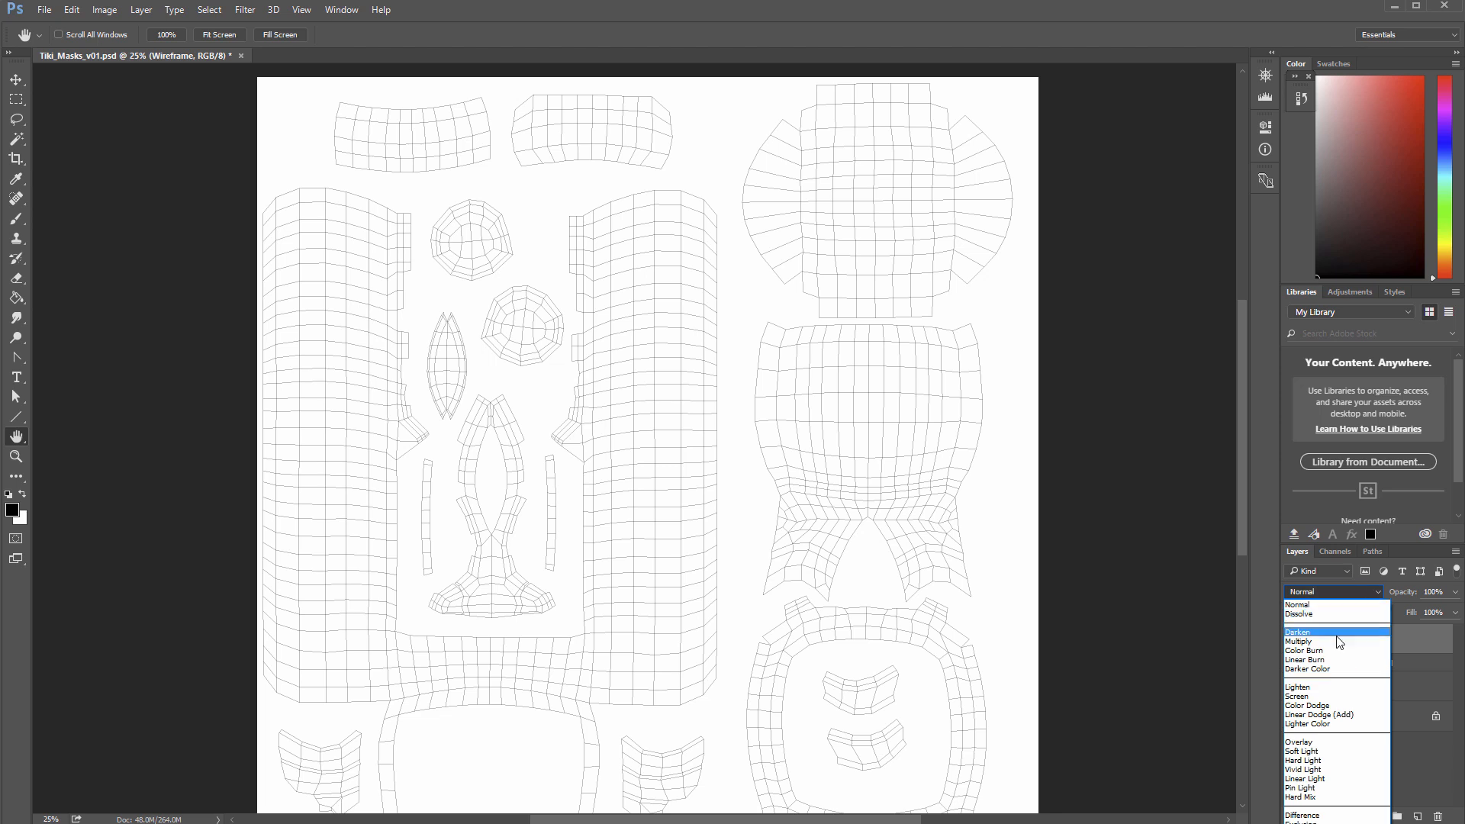
left_click(1339, 650)
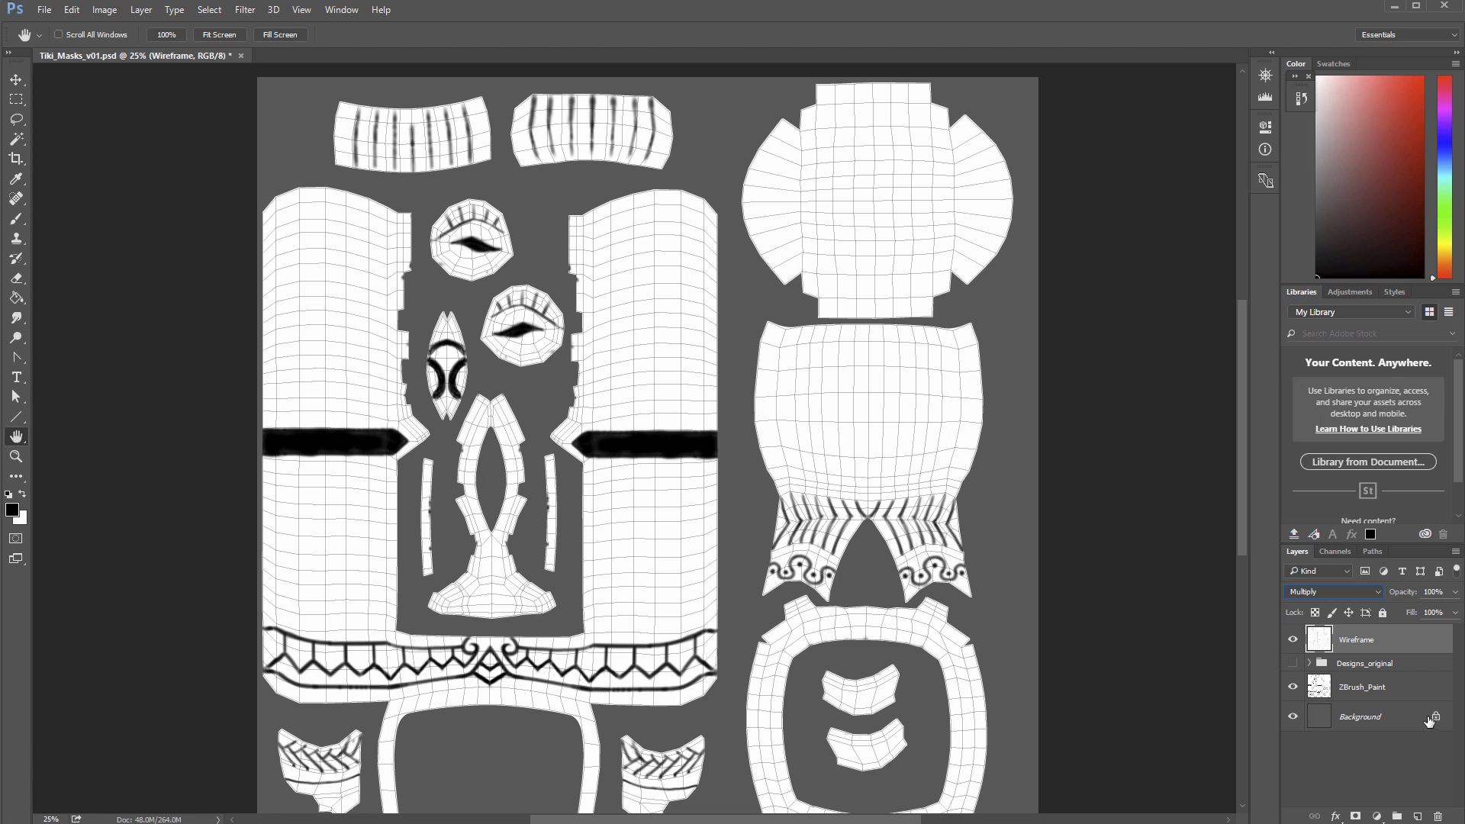
Step: Hide the Wireframe layer, select ZBrush_Paint and toggle its visibility off and on
left_click(1293, 640)
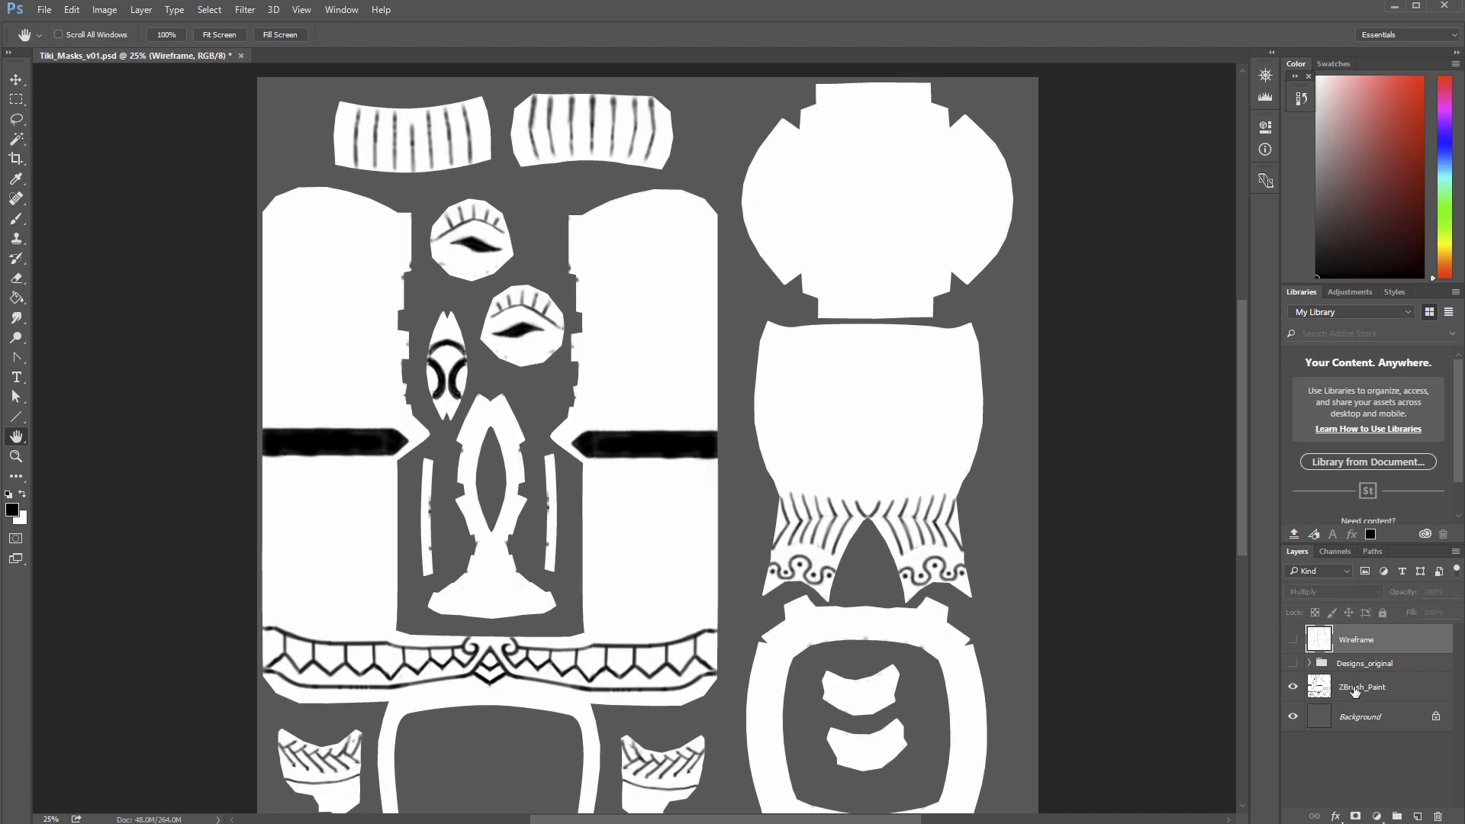
left_click(1368, 690)
left_click(1293, 689)
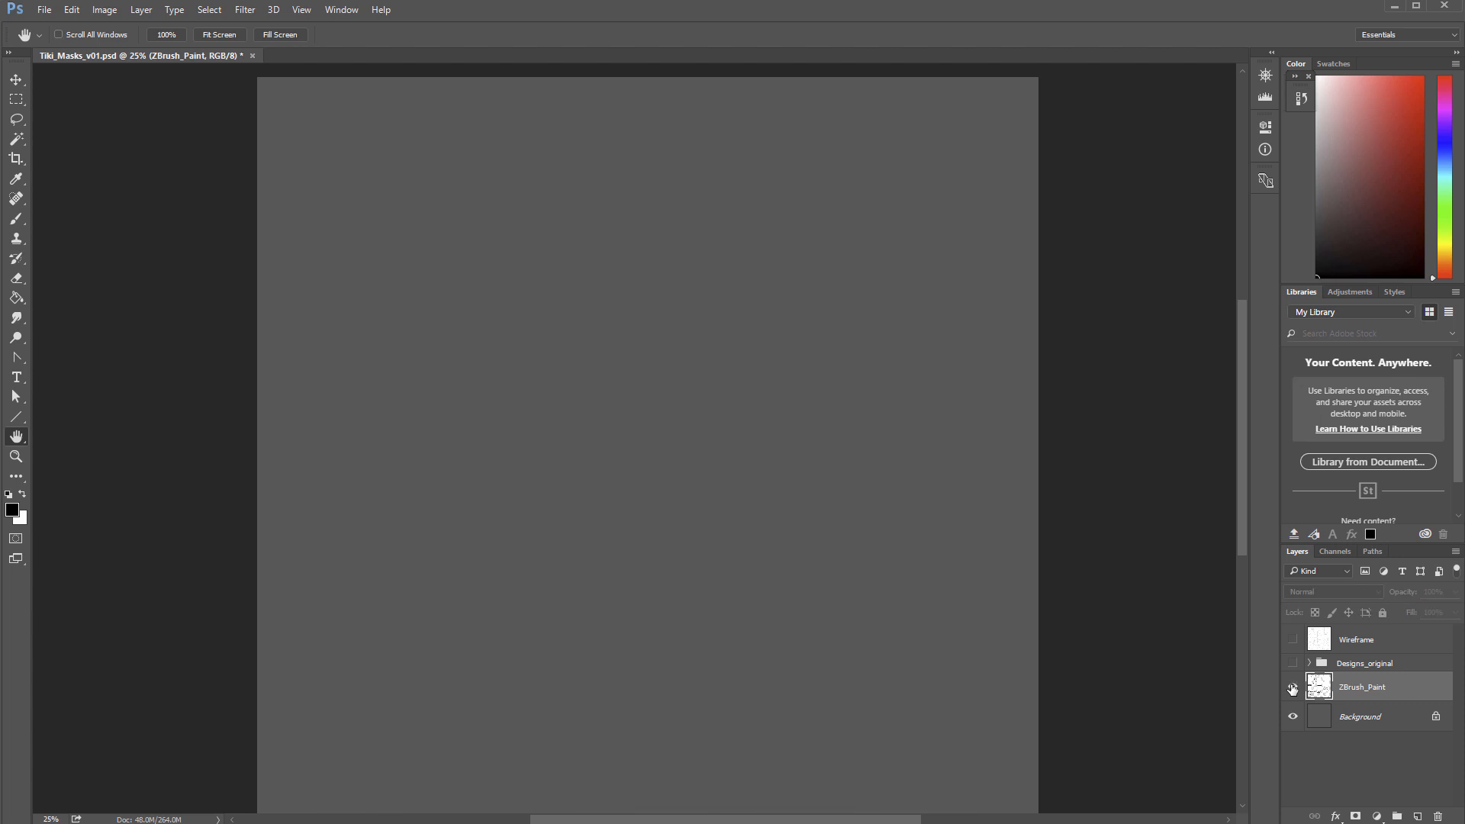
left_click(1293, 689)
Step: Show and expand the Designs_original group, and hide ZBrush_Paint to isolate the black designs over the gray background
left_click(1292, 664)
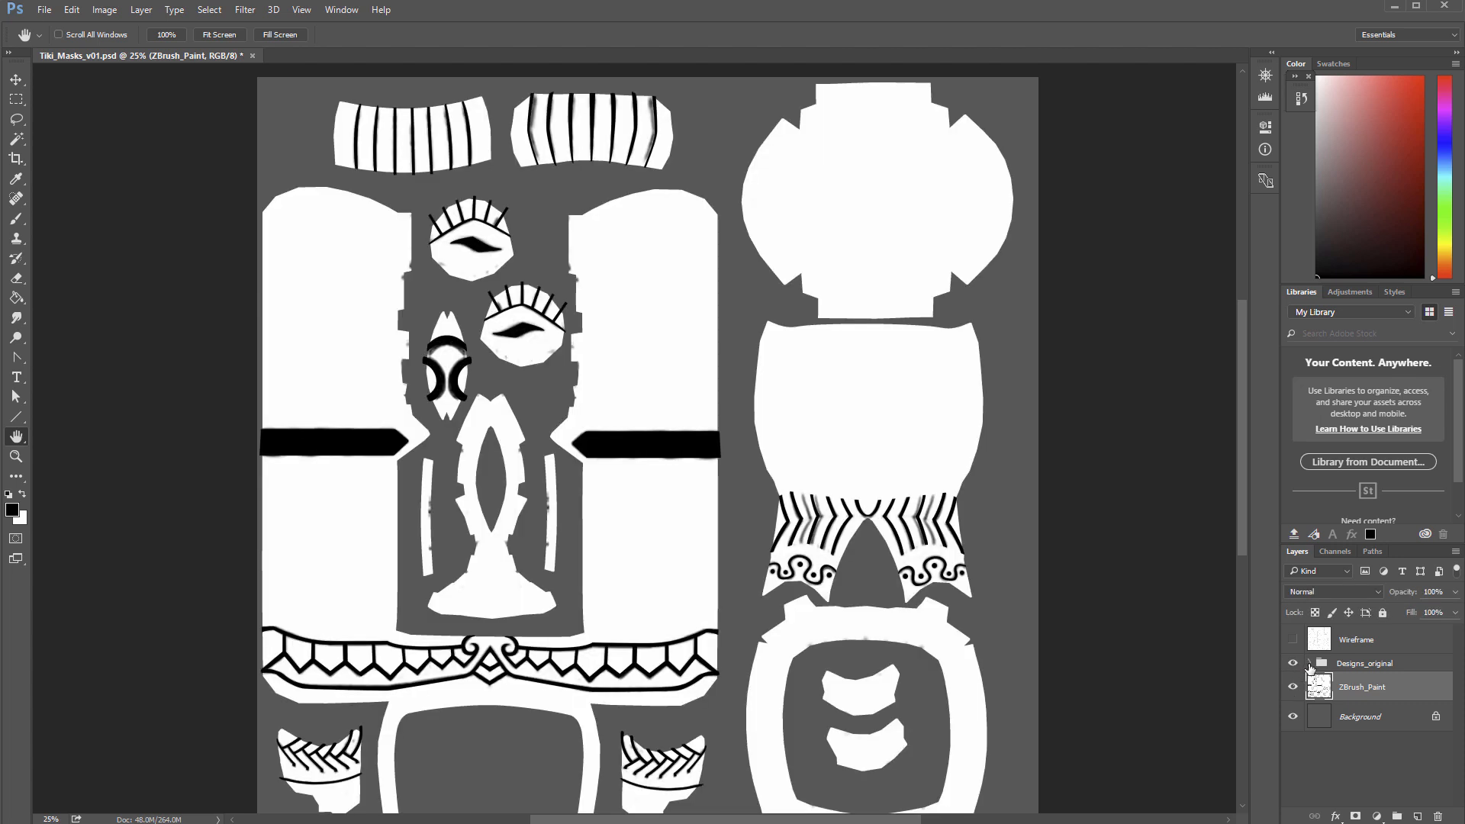
left_click(1309, 663)
left_click(1294, 723)
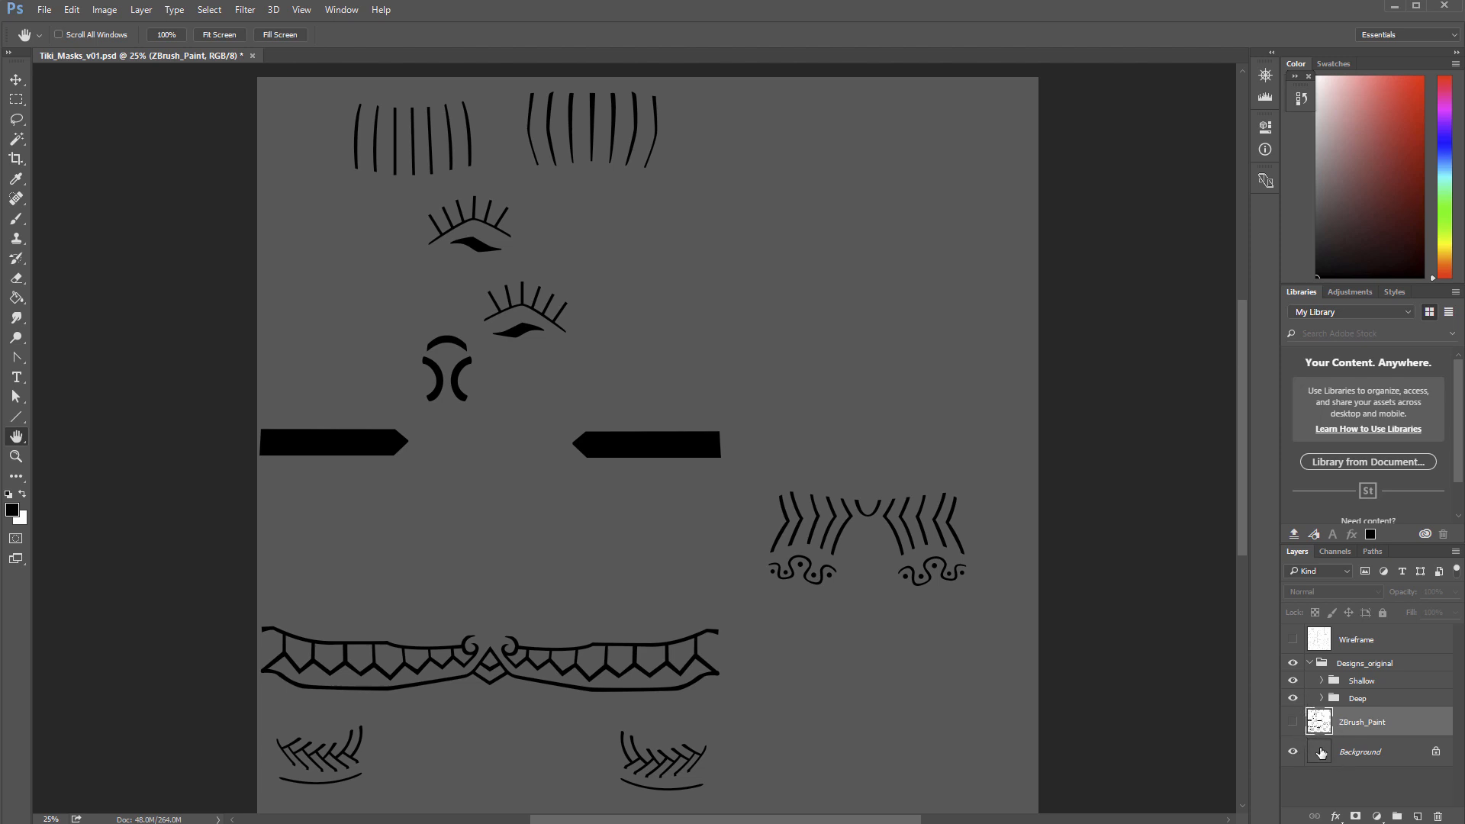
Step: Select the Background layer and examine the black design shapes across the sheet up close and in overview
left_click(1325, 754)
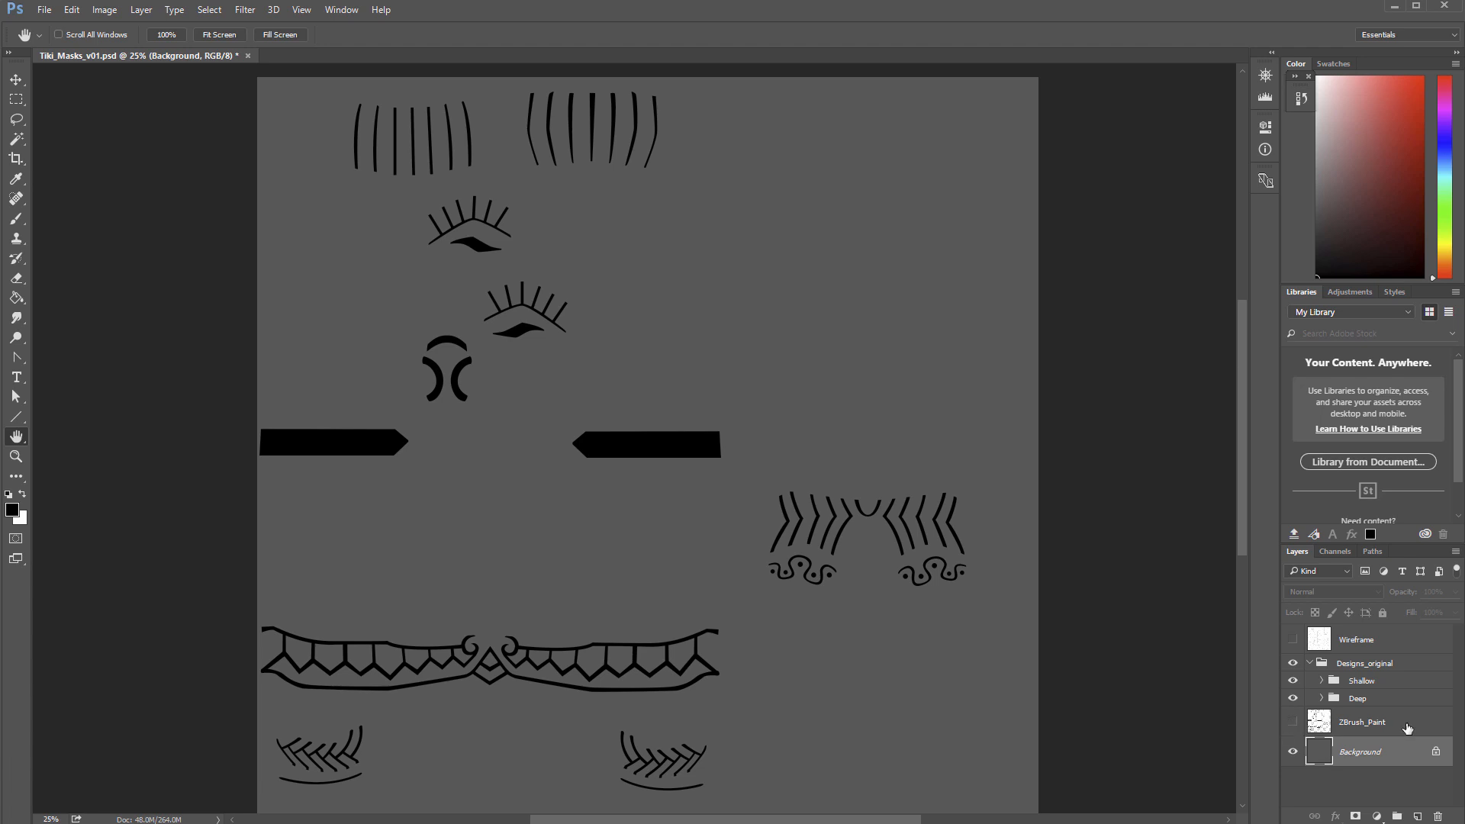
key("z")
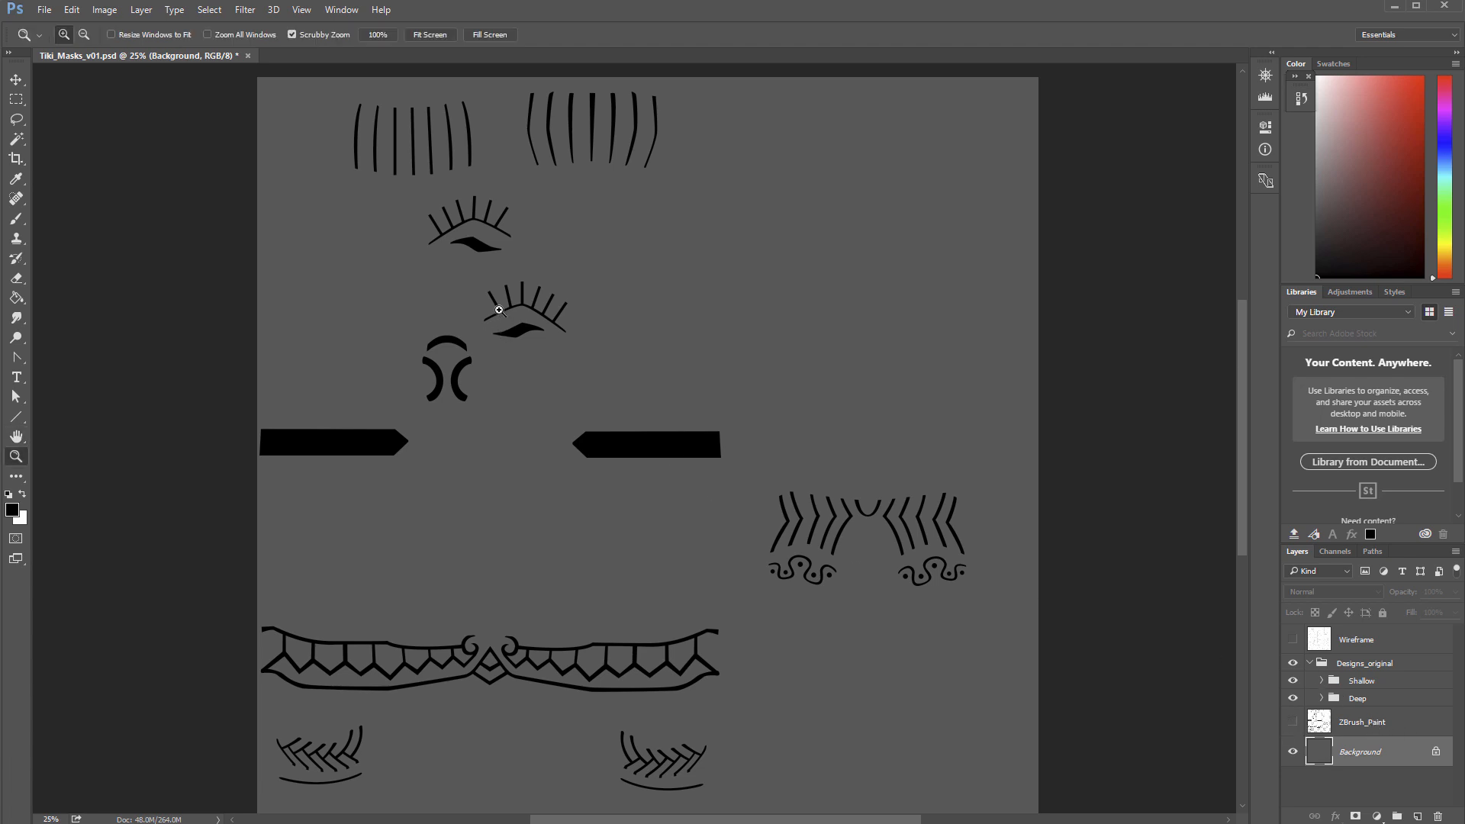
left_click(528, 300)
left_click(530, 298)
key("alt+h")
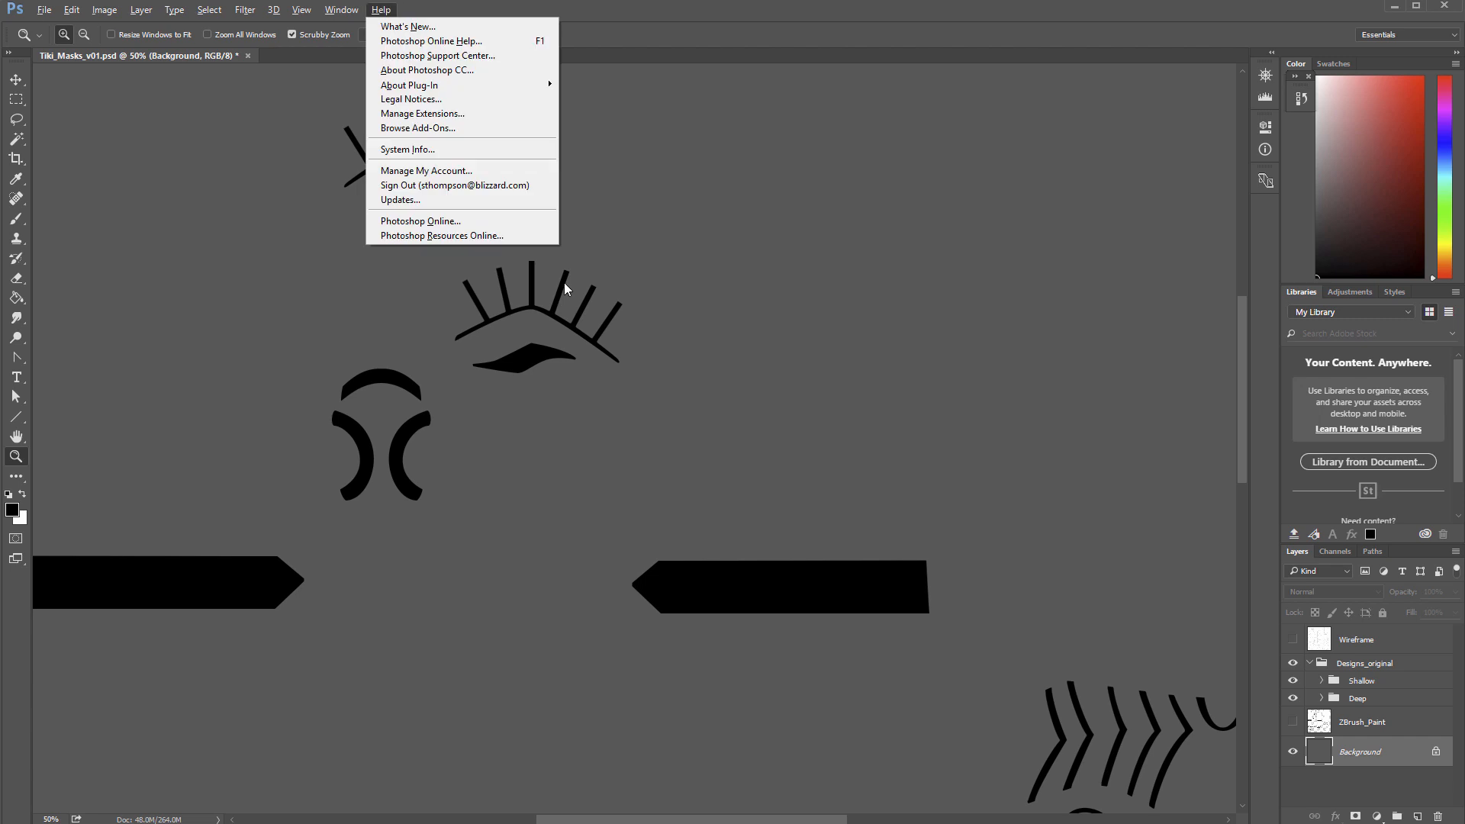
key("Escape")
scroll(1221, 390, "up", 5)
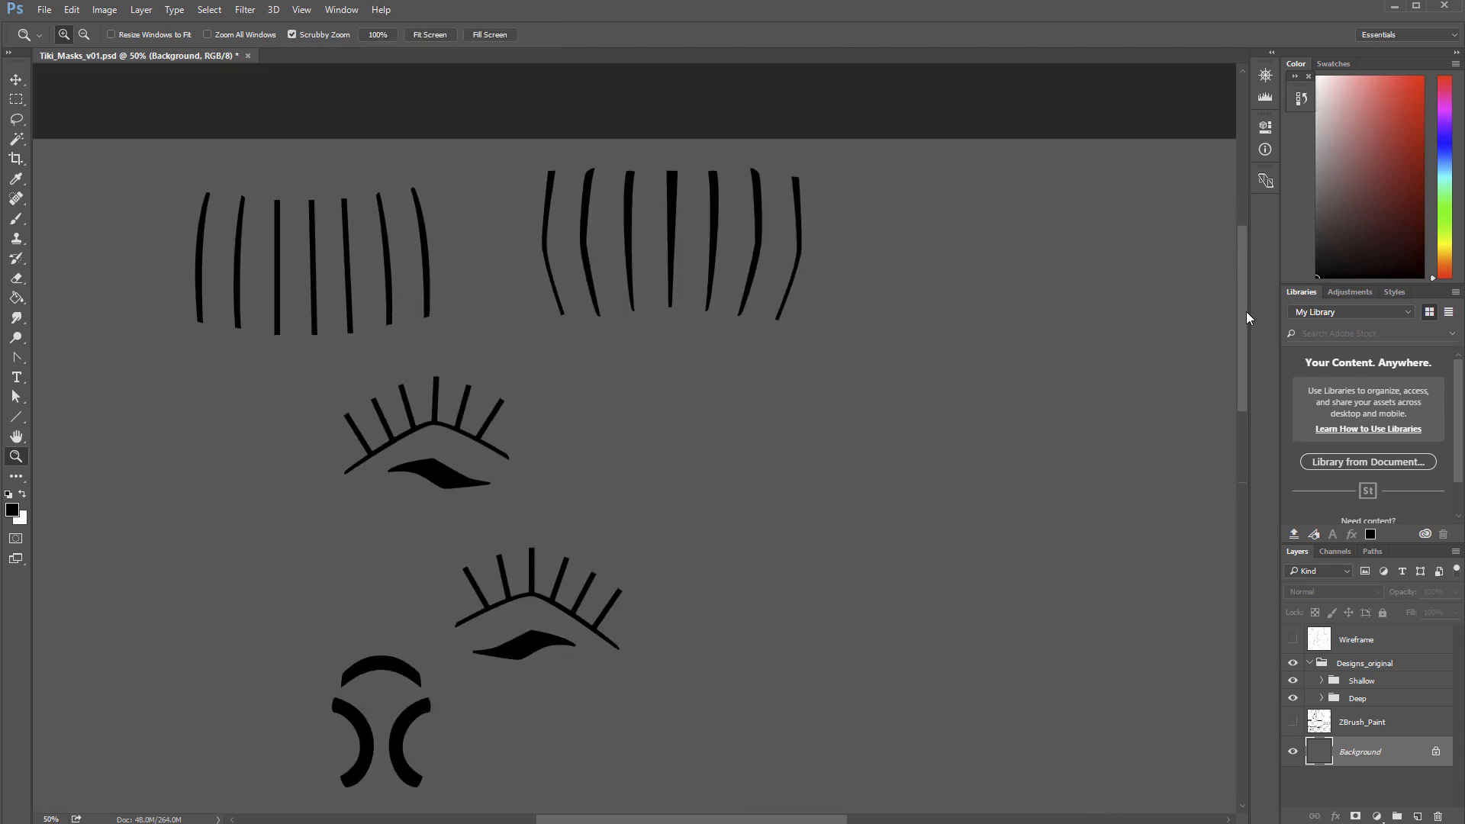
left_click(16, 80)
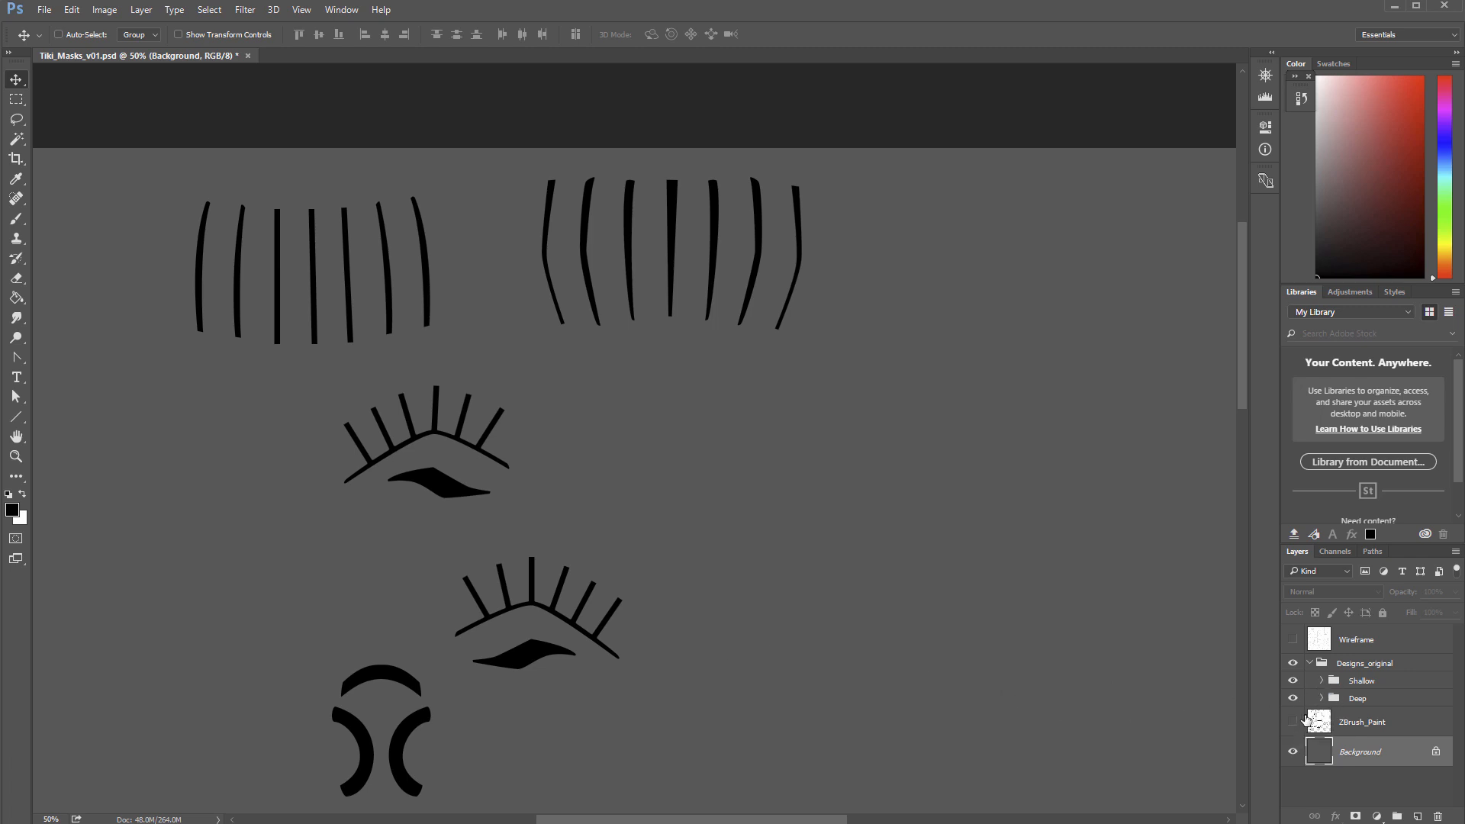
key("alt+h")
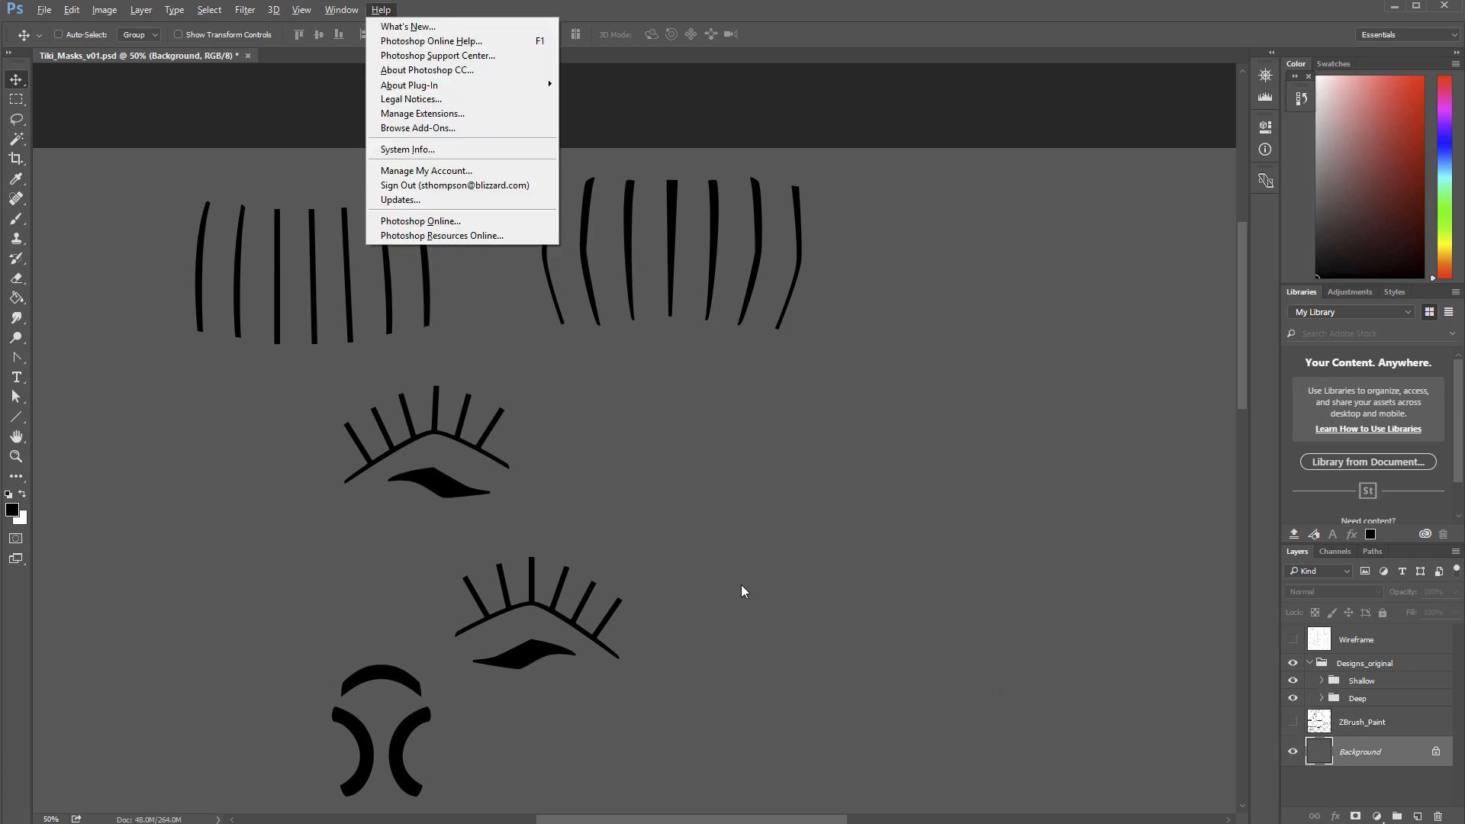
key("Escape")
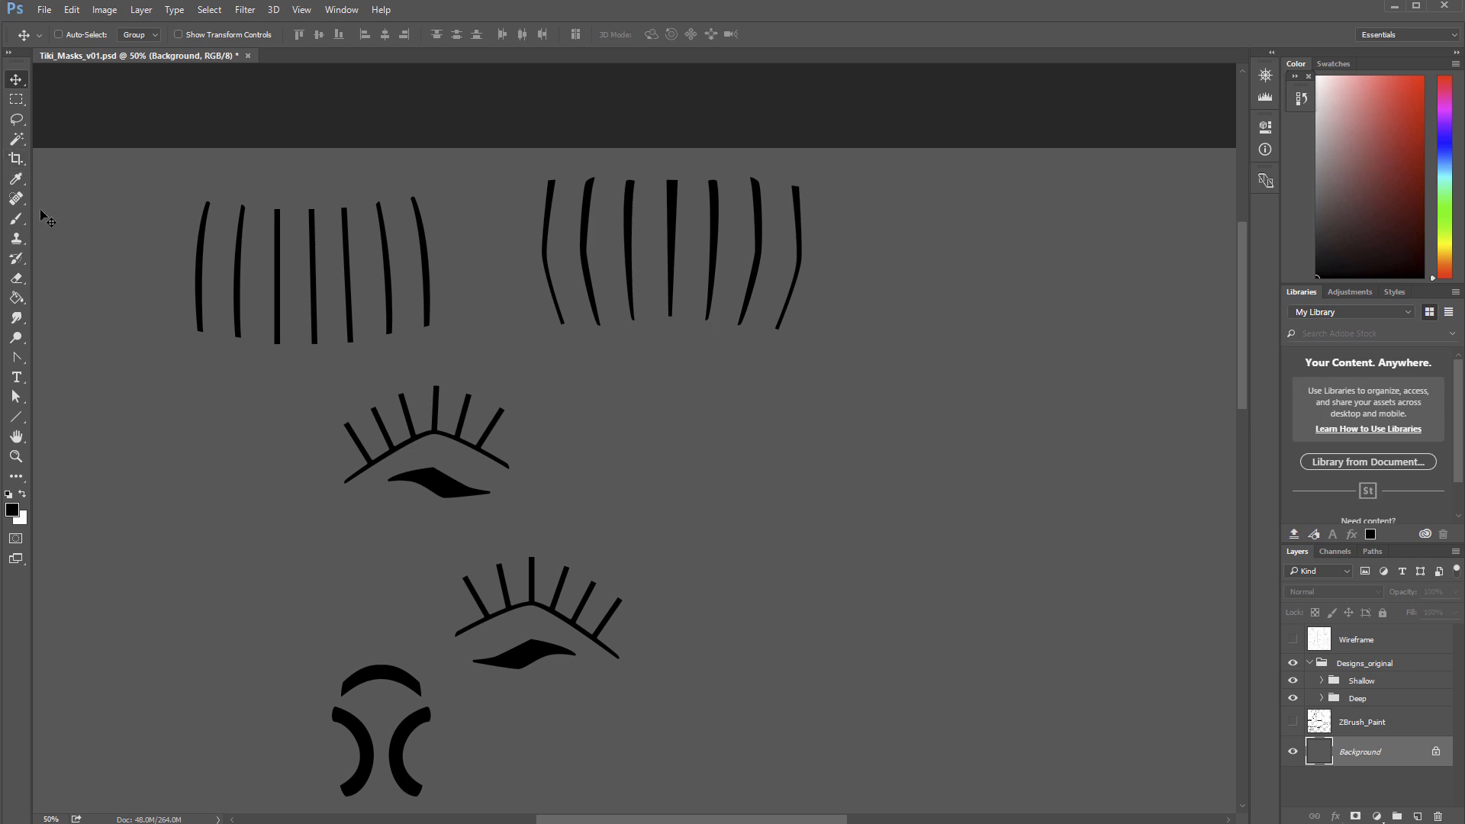
left_click(17, 436)
left_click_drag(551, 517, 713, 460)
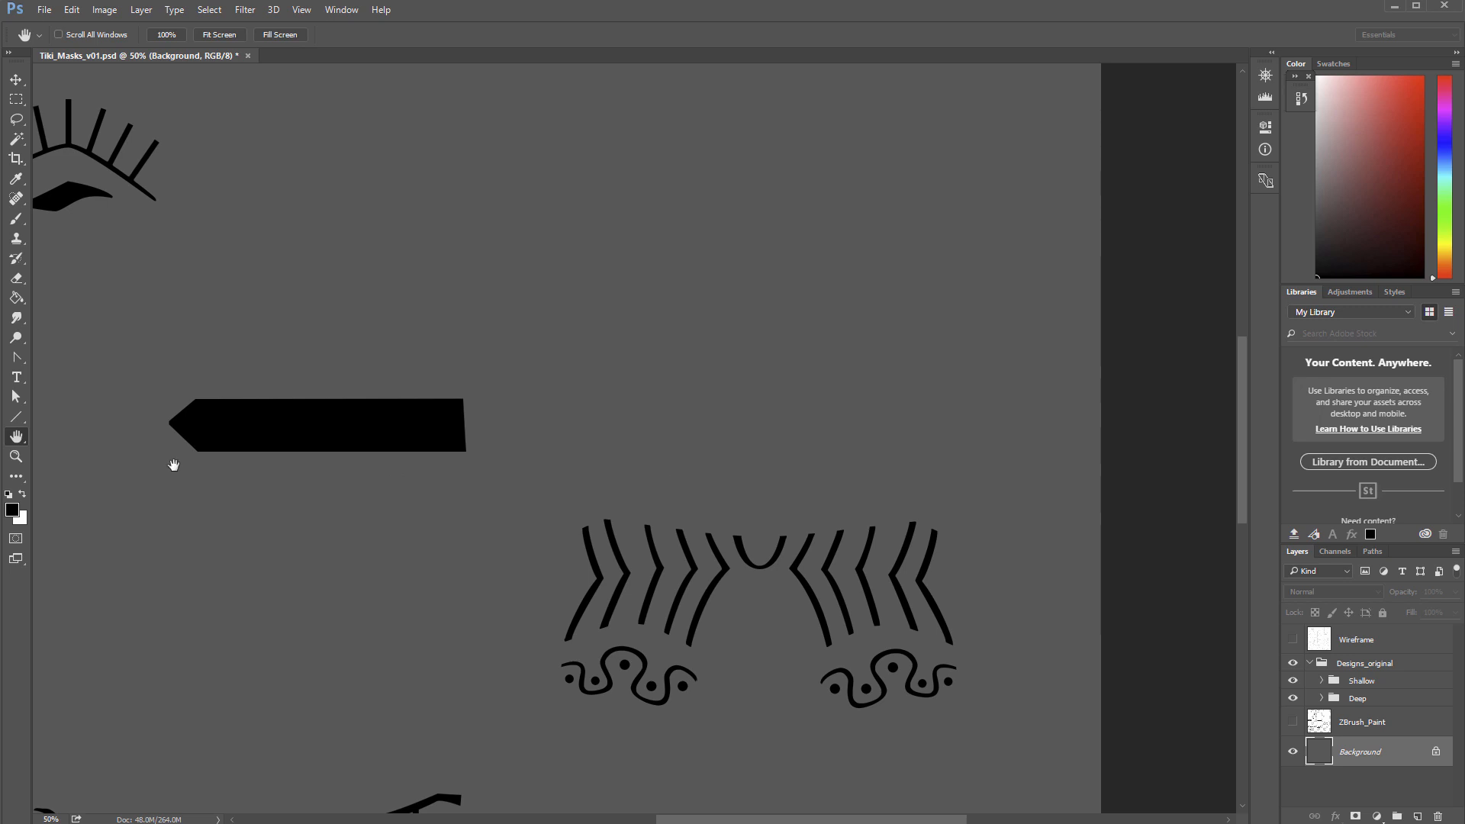
left_click(16, 456)
left_click(510, 501, "alt")
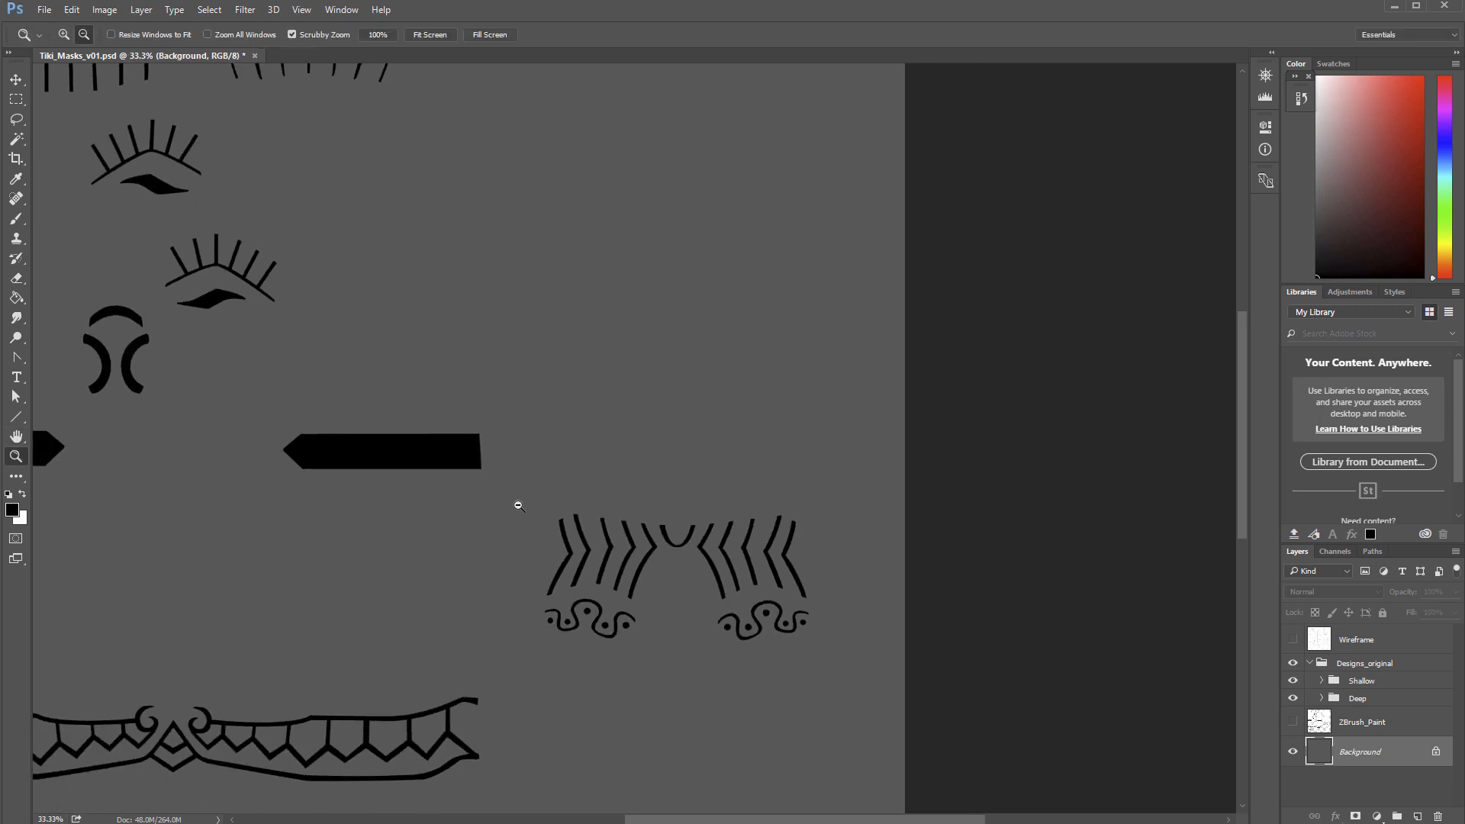
left_click(510, 501, "alt")
left_click_drag(750, 821, 623, 821)
Step: Toggle the Shallow and Deep groups off and on to compare which design shapes each one holds
left_click(1293, 680)
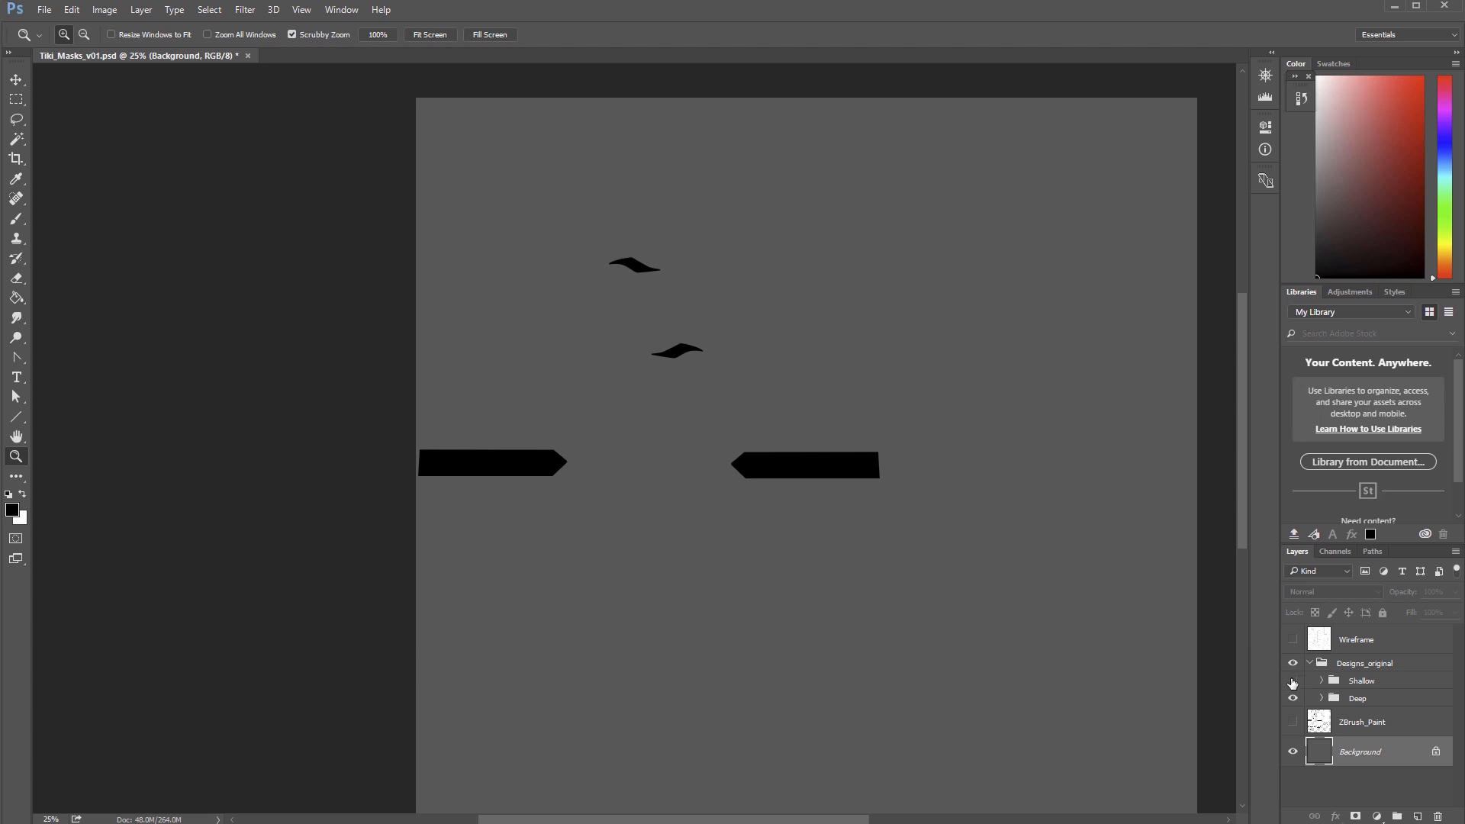
left_click(1292, 681)
left_click(1293, 698)
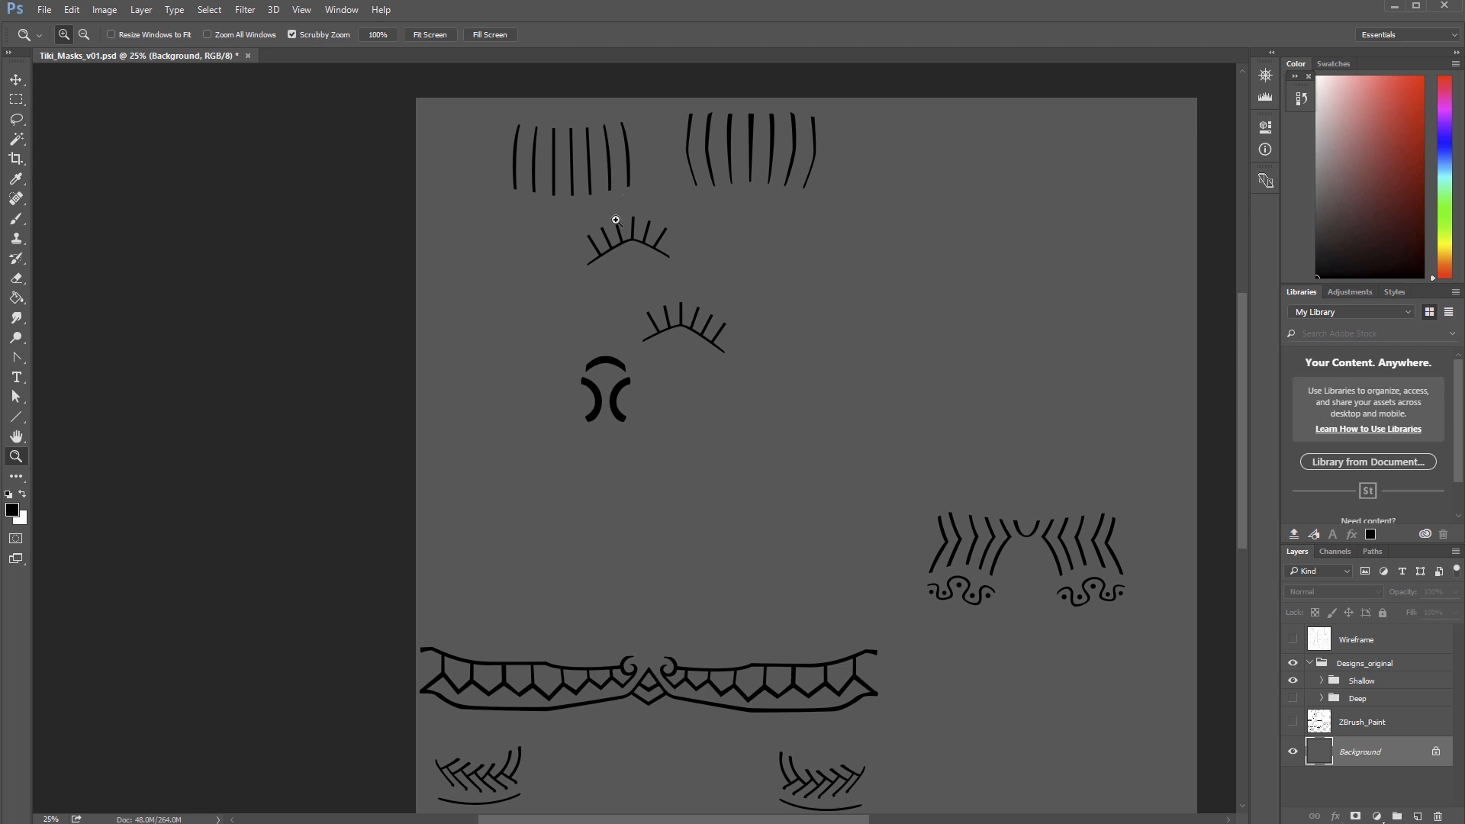
left_click(1293, 699)
left_click(1292, 681)
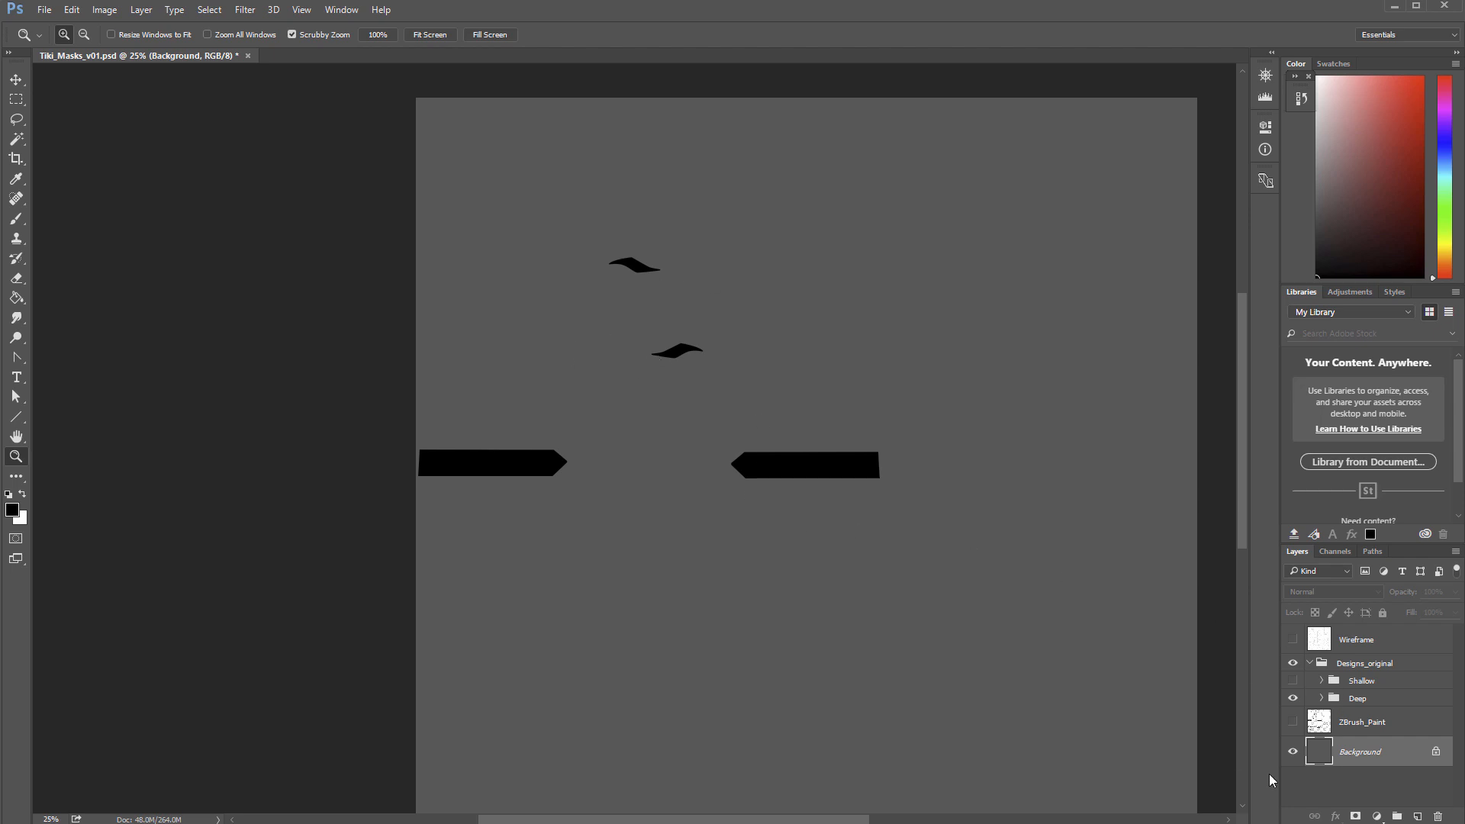
left_click(1292, 680)
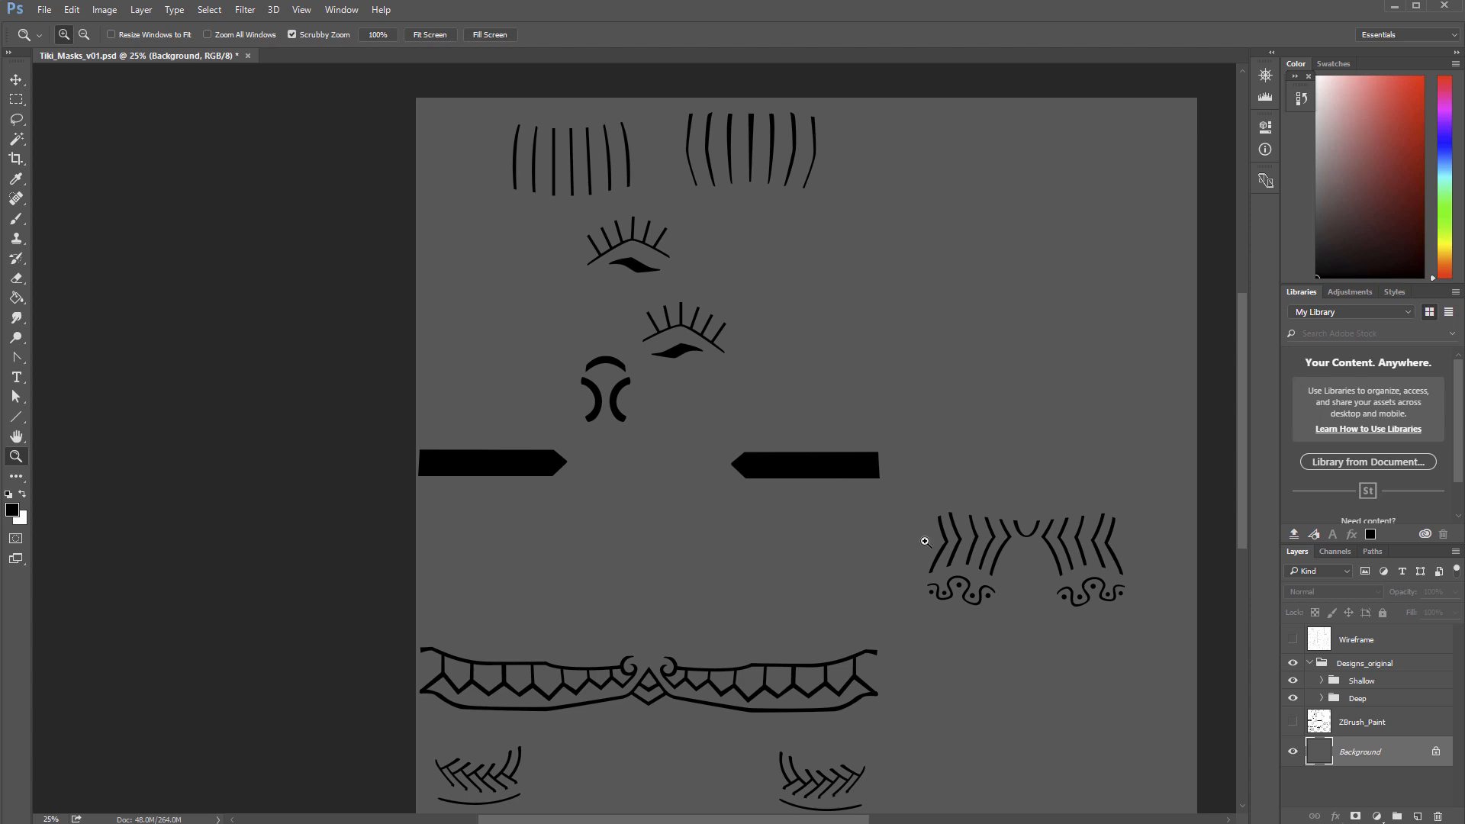
Step: Show ZBrush_Paint, collapse Designs_original and toggle that group off and on to compare it with the painted strokes around the zigzag pattern
left_click(1293, 724)
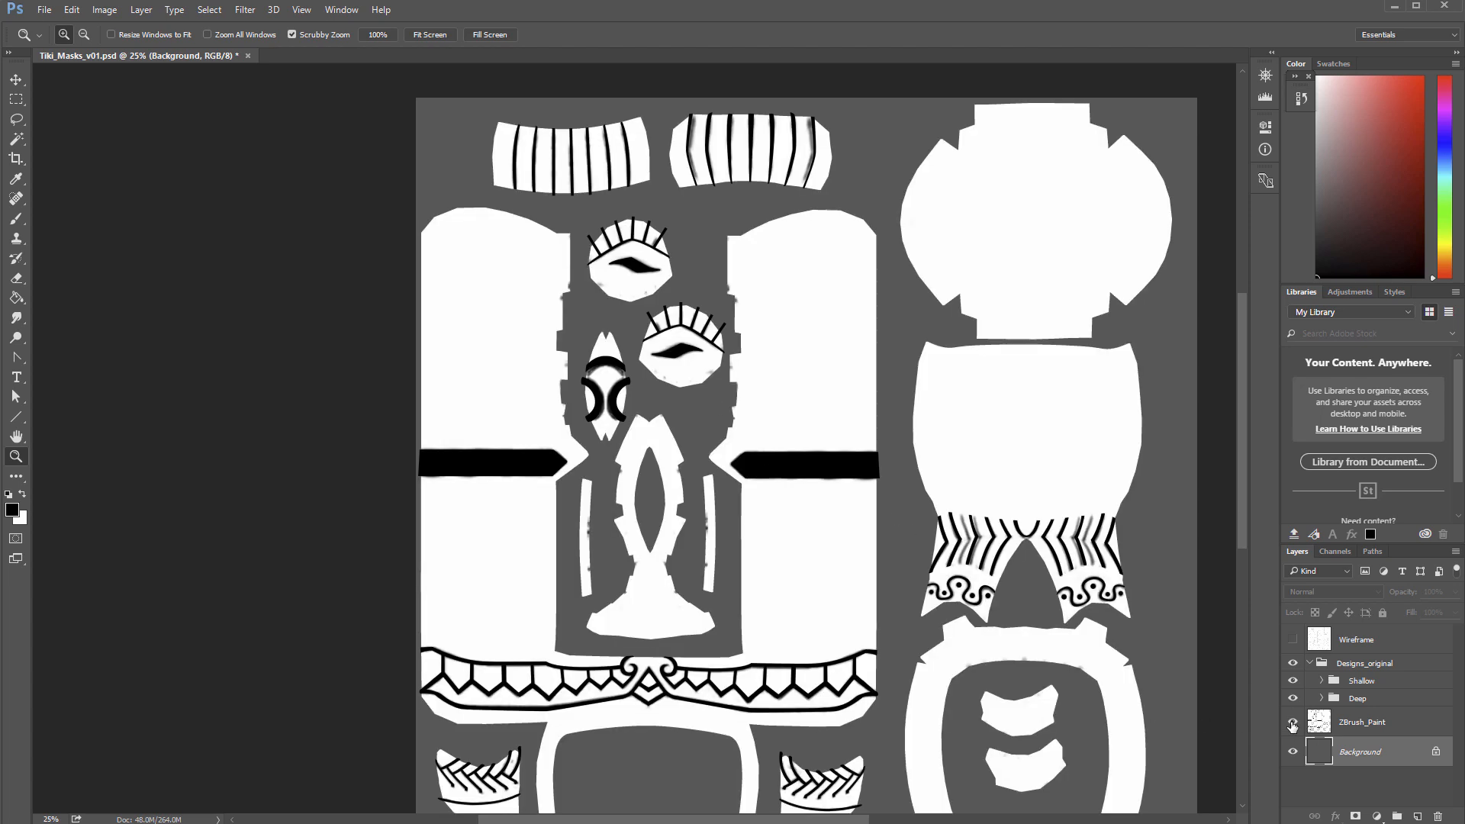
left_click_drag(1038, 561, 1053, 570)
left_click(1310, 663)
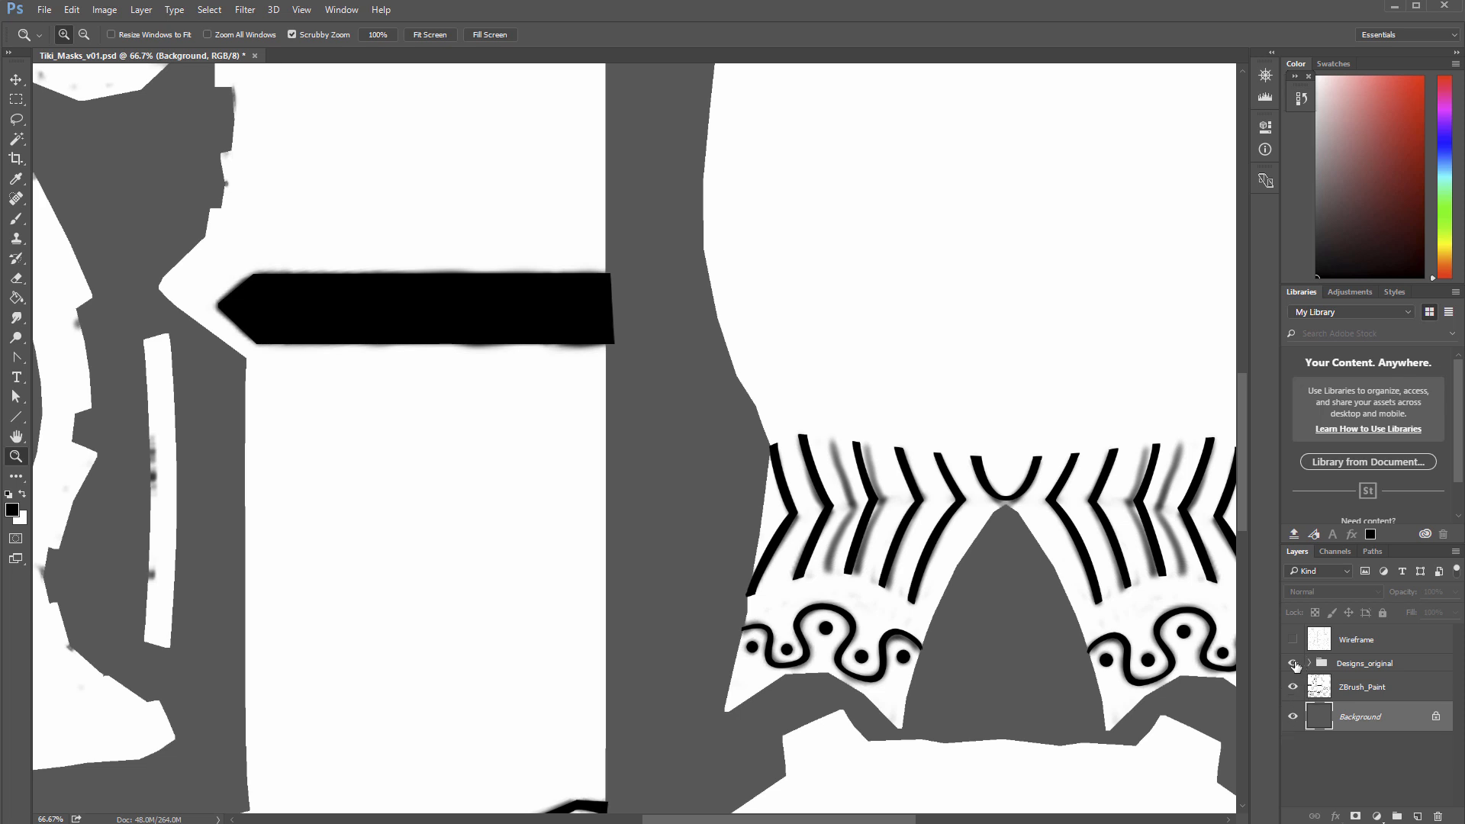
left_click(1293, 663)
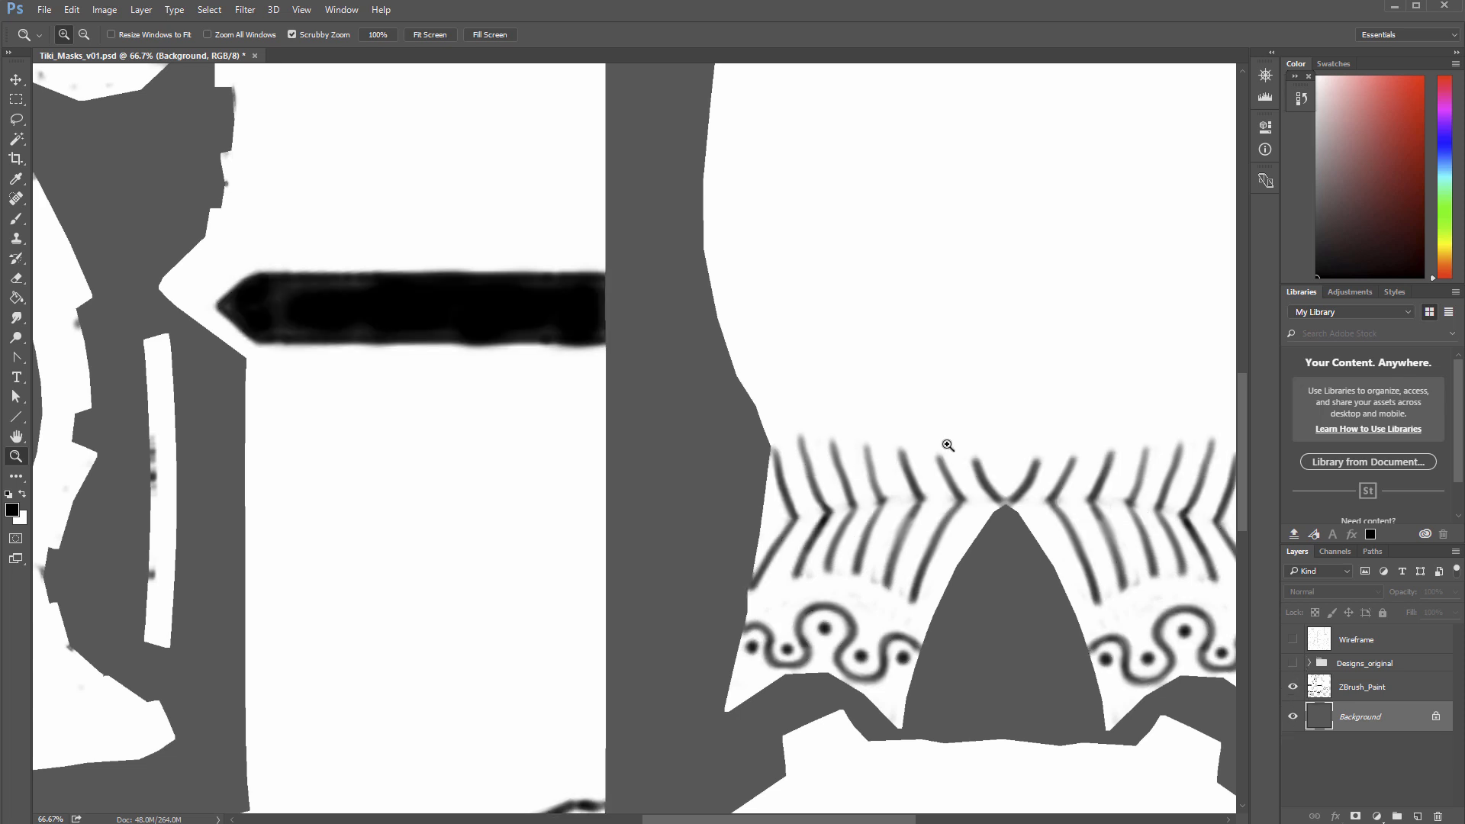
left_click(1292, 663)
Step: Hide ZBrush_Paint to view the clean designs alone, toggle Designs_original off and on, and show ZBrush_Paint again
left_click(1291, 688)
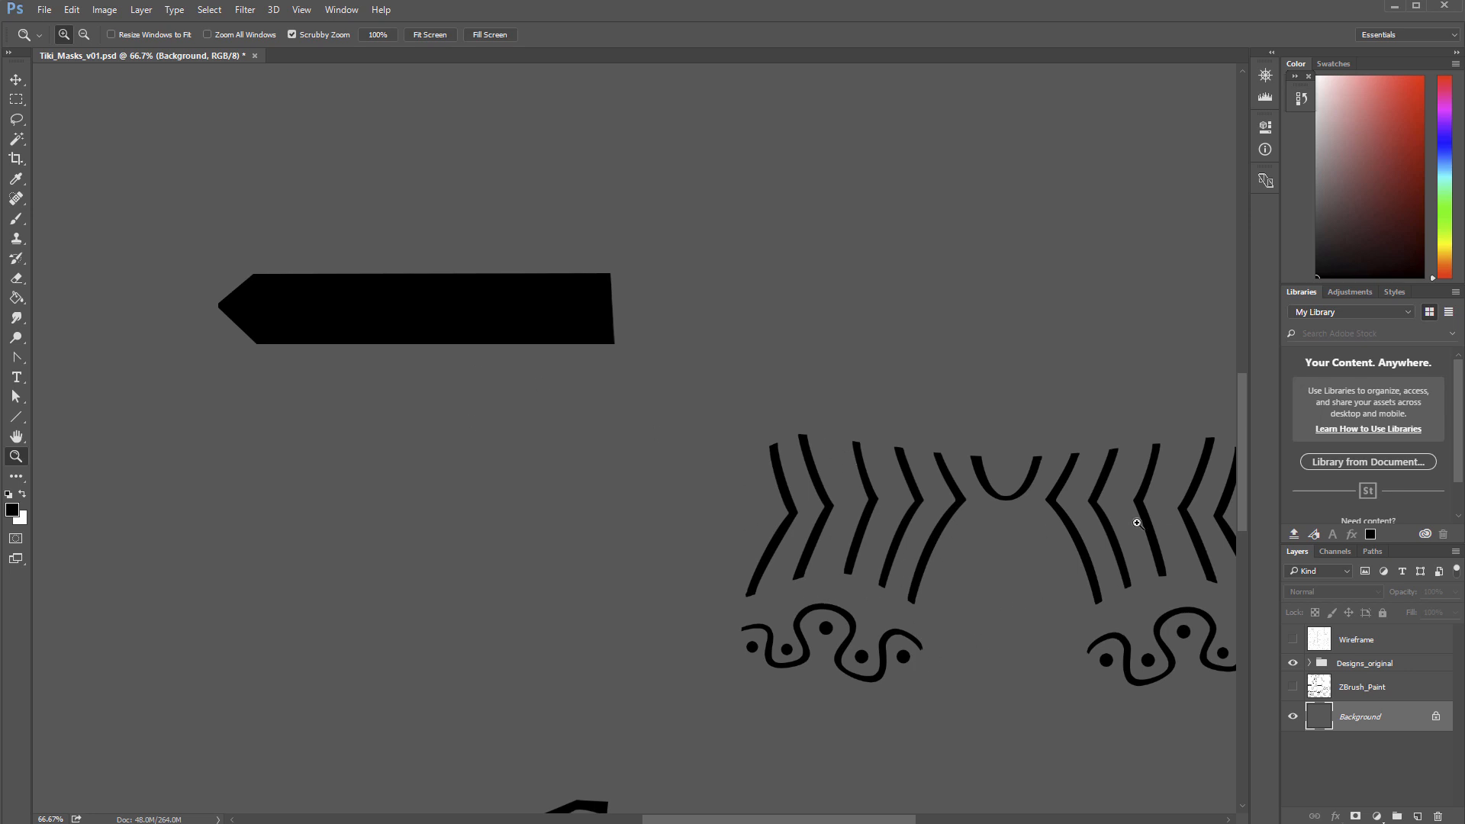
left_click(1293, 663)
left_click(1293, 663)
left_click(1292, 687)
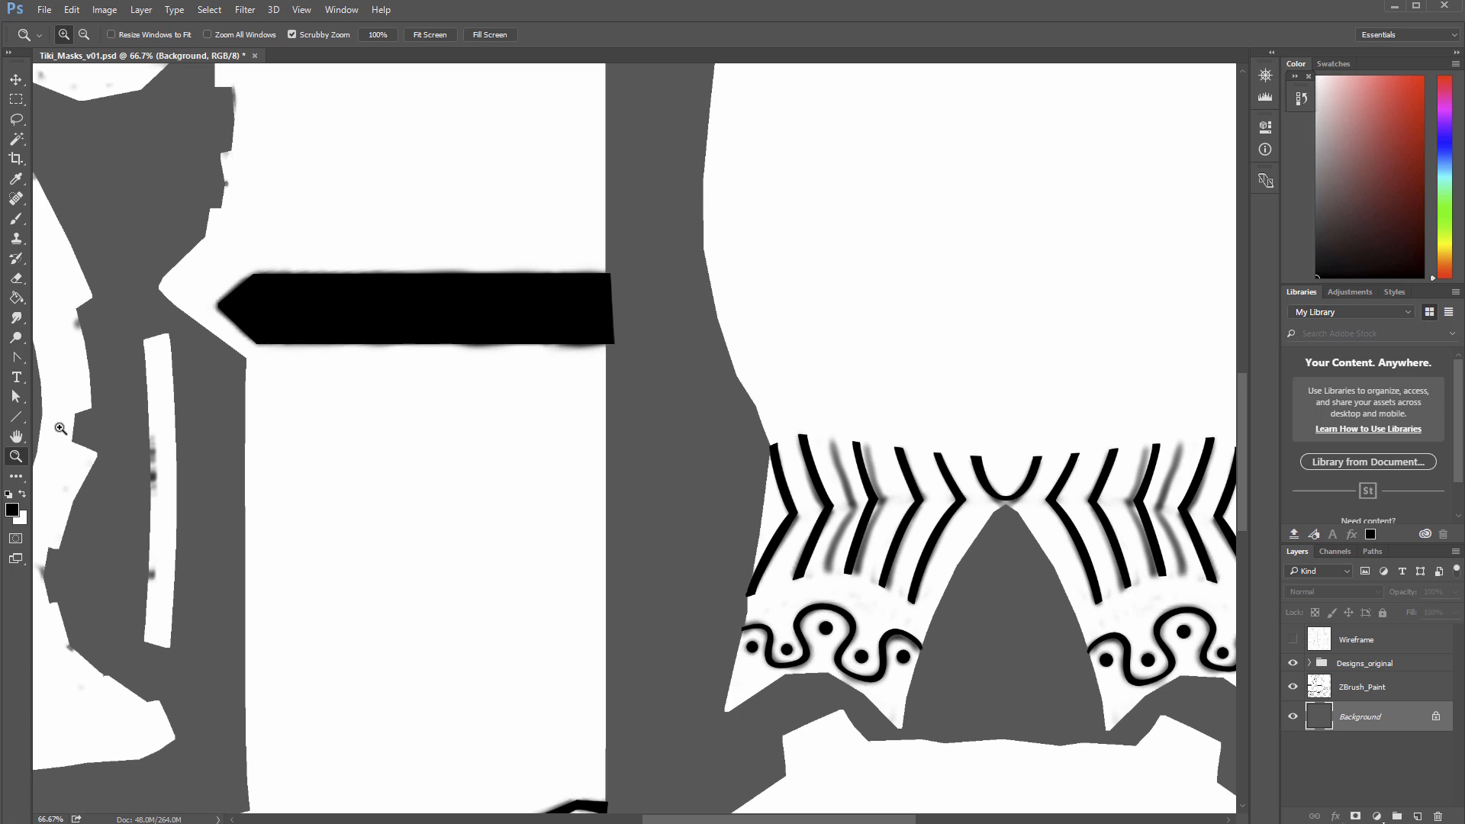
Step: Draw a closed six-point, thin chevron path with the Pen tool in the white area above the zigzag pattern
left_click(21, 363)
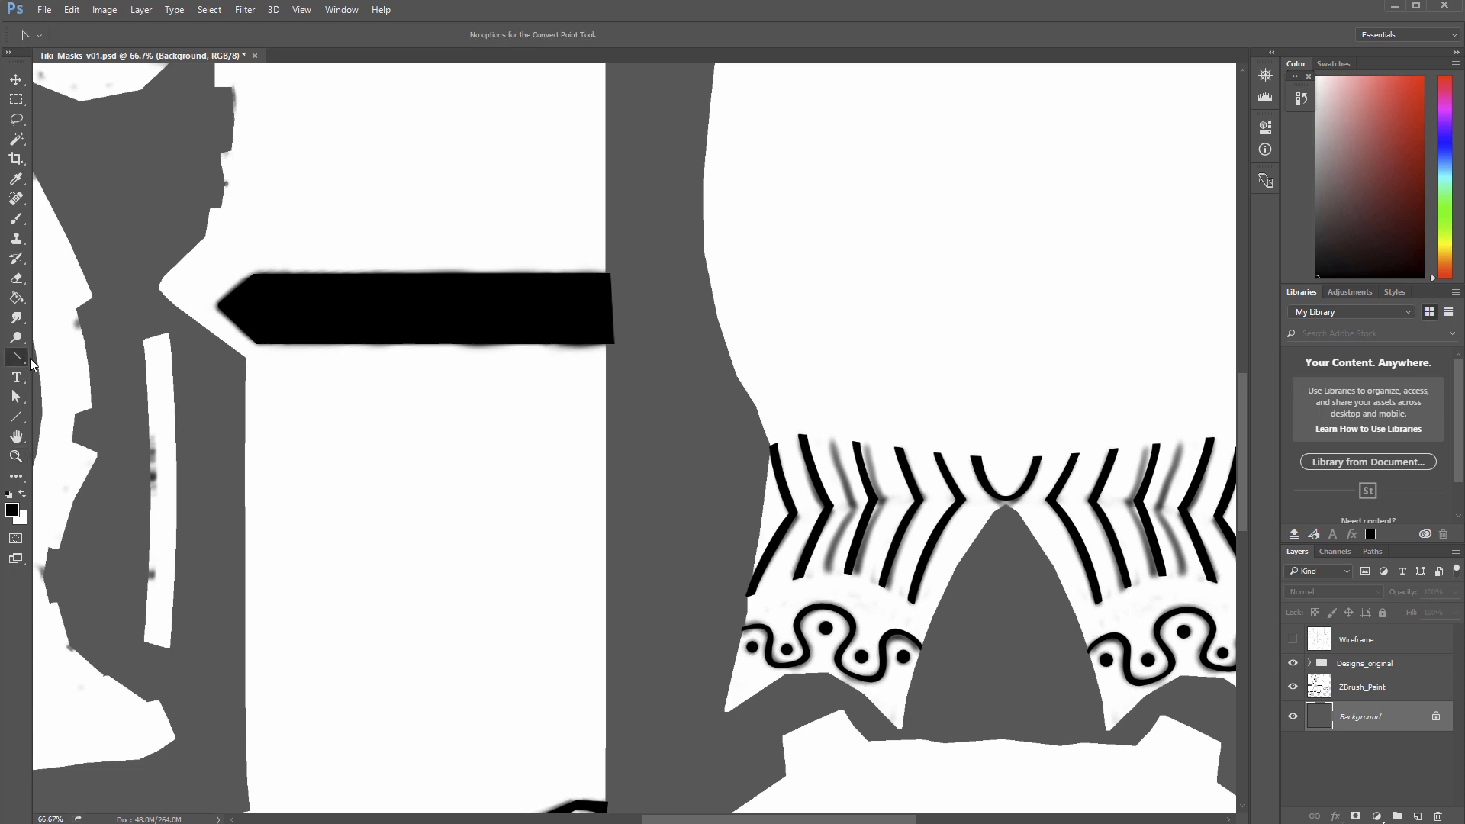
right_click(30, 361)
left_click(63, 358)
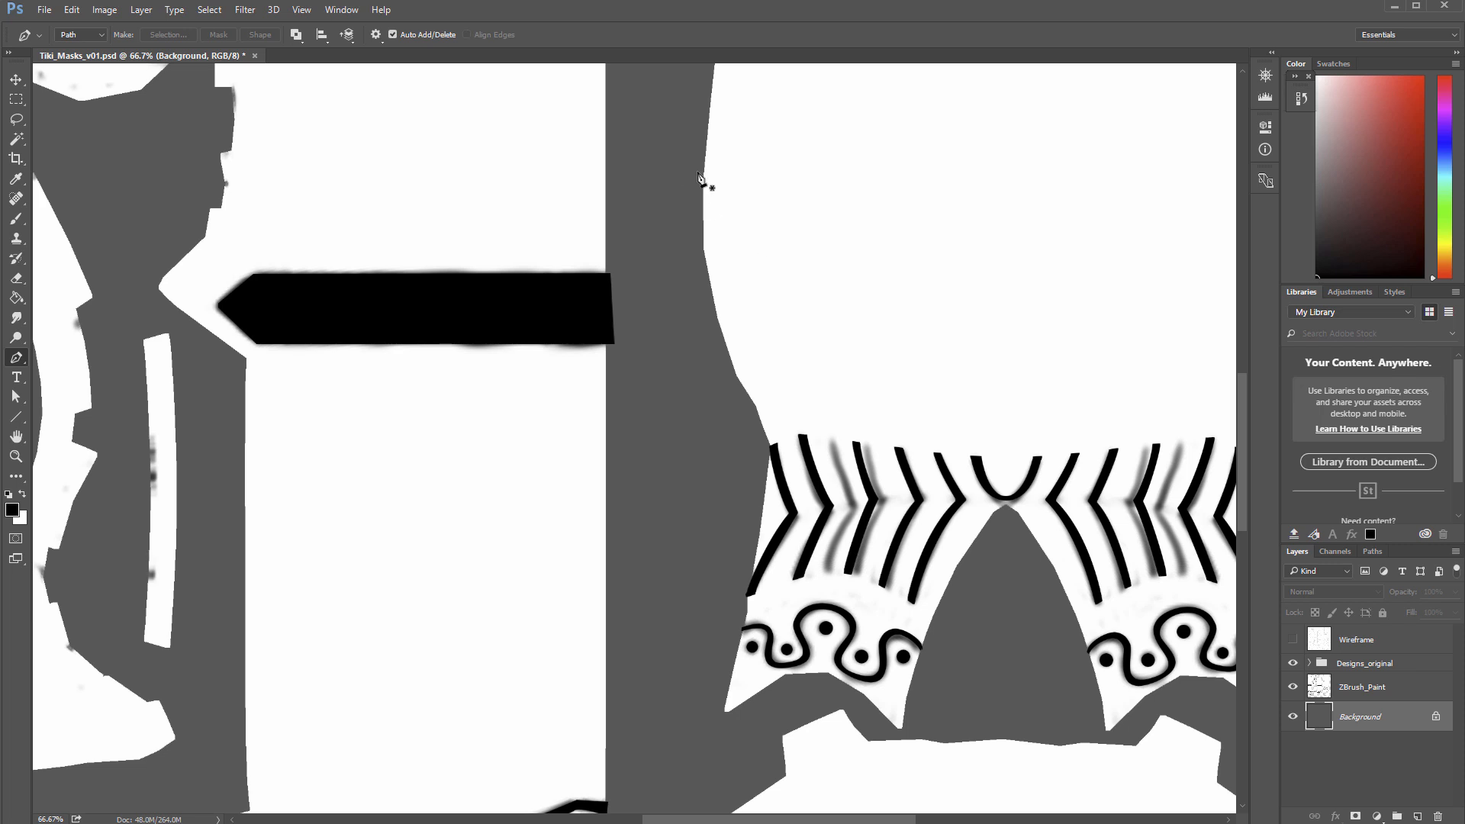
left_click(755, 96)
left_click(837, 246)
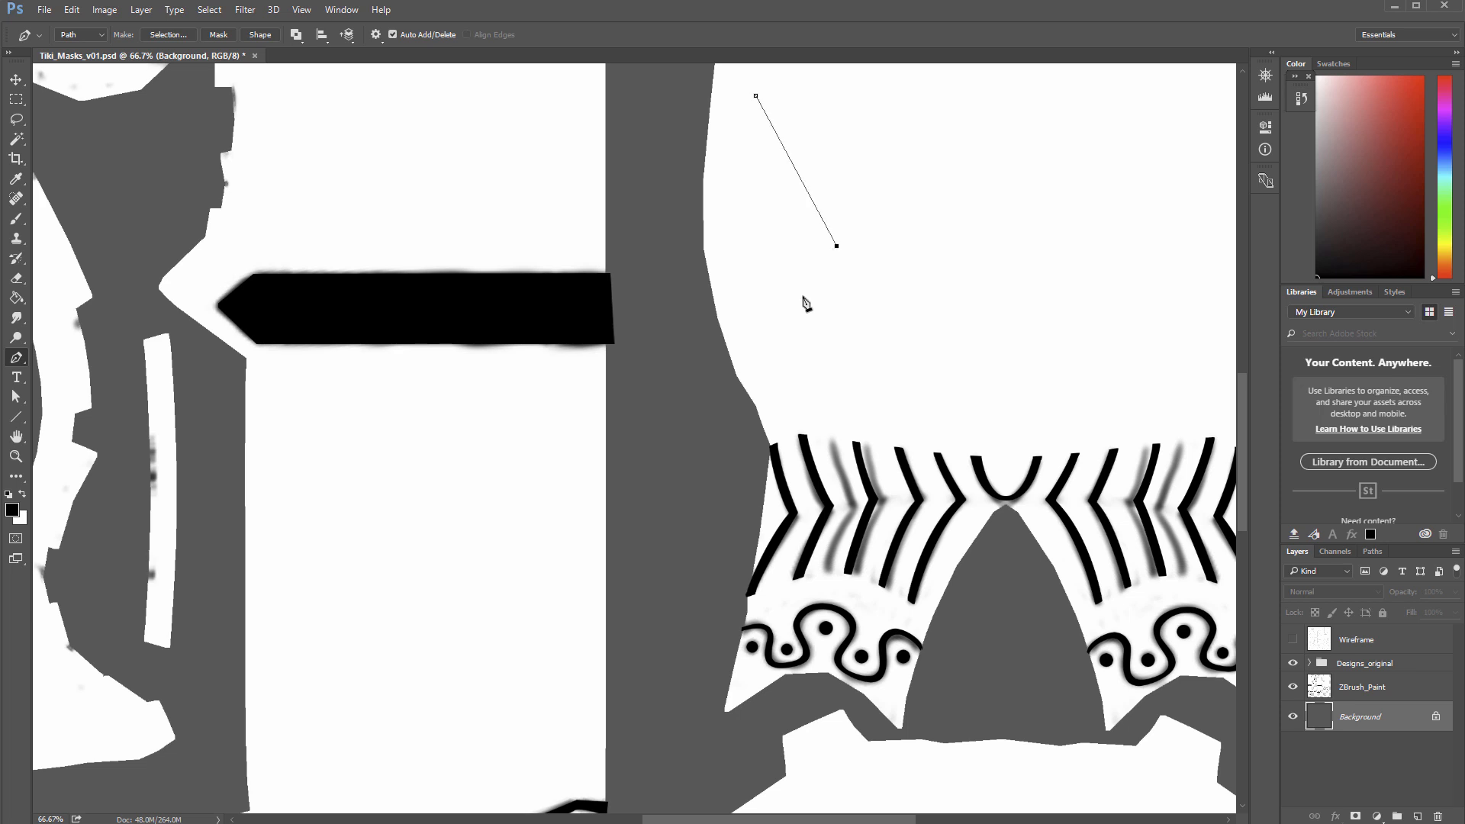
left_click(768, 406)
left_click(855, 247)
left_click(777, 86)
left_click(755, 96)
Step: Bend the chevron path's long sides into smooth curves with the Convert Point tool, keeping its short ends straight
right_click(16, 358)
left_click(108, 416)
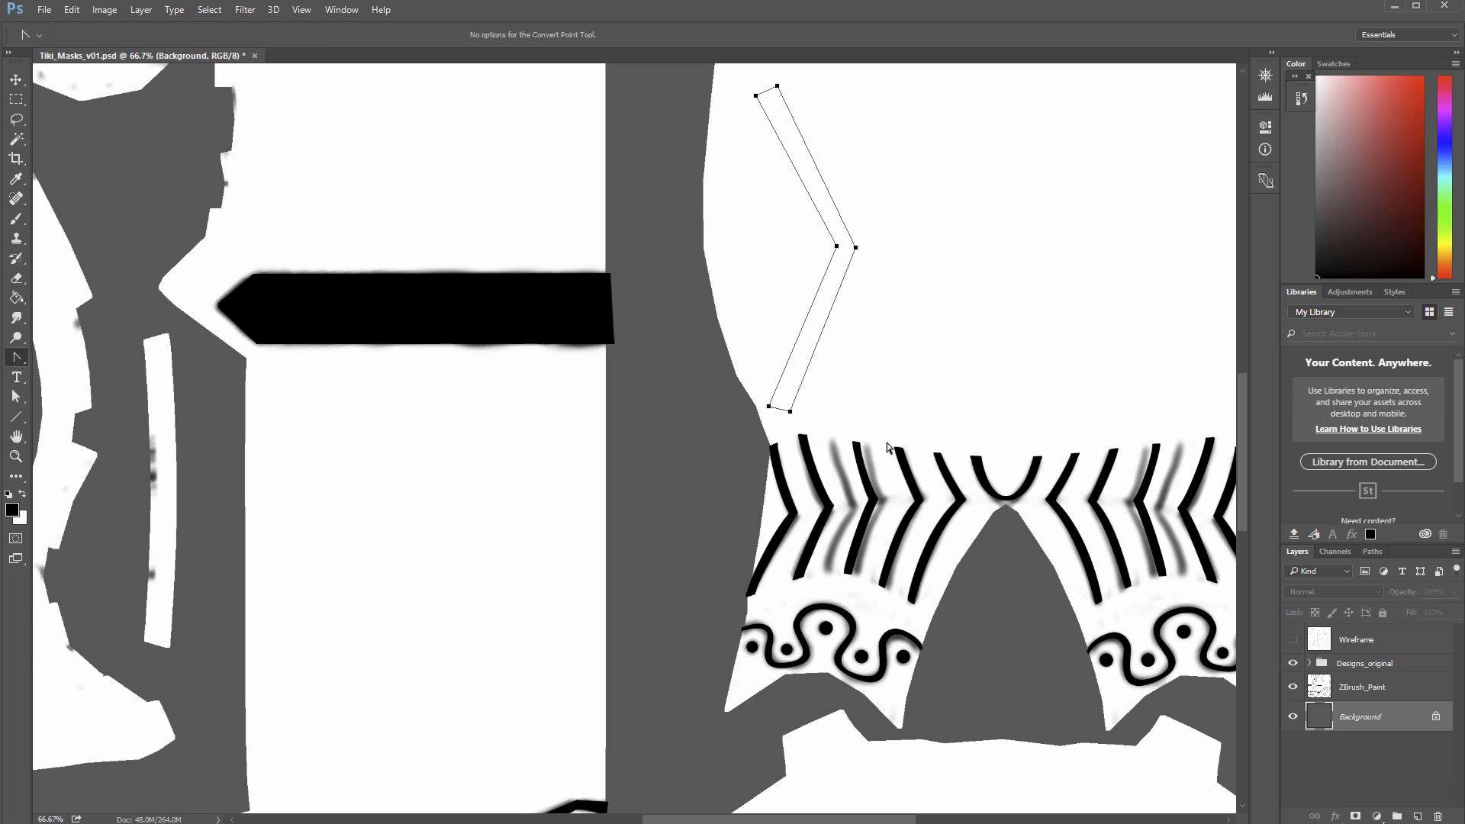
left_click_drag(932, 460, 748, 104)
mouse_move(836, 247)
left_mouse_down()
mouse_move(839, 305)
mouse_move(836, 263)
left_mouse_up()
left_click_drag(769, 406, 764, 345)
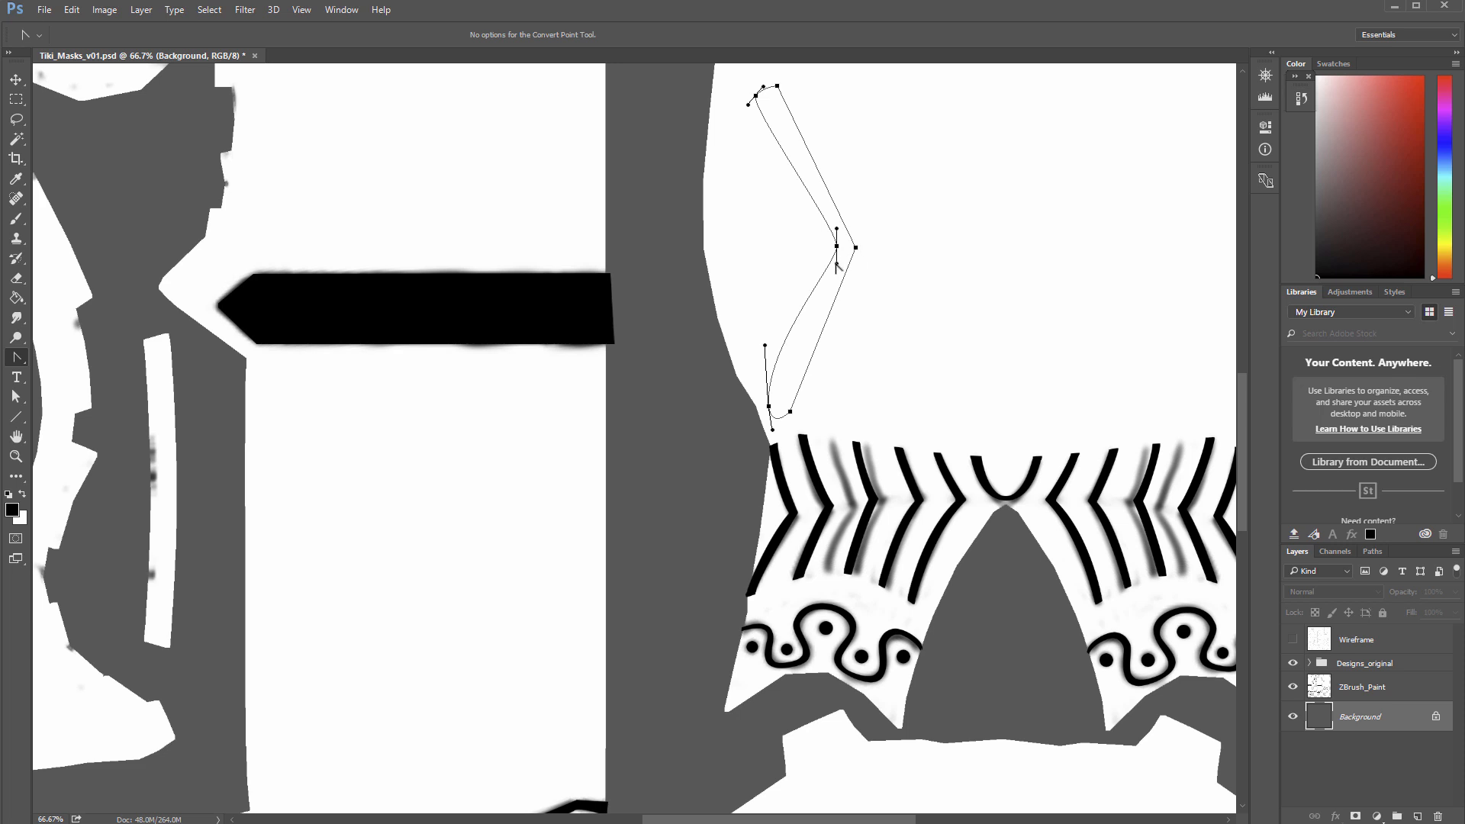
left_click_drag(836, 264, 805, 260)
left_click_drag(791, 412, 780, 347)
left_click_drag(856, 249, 805, 205)
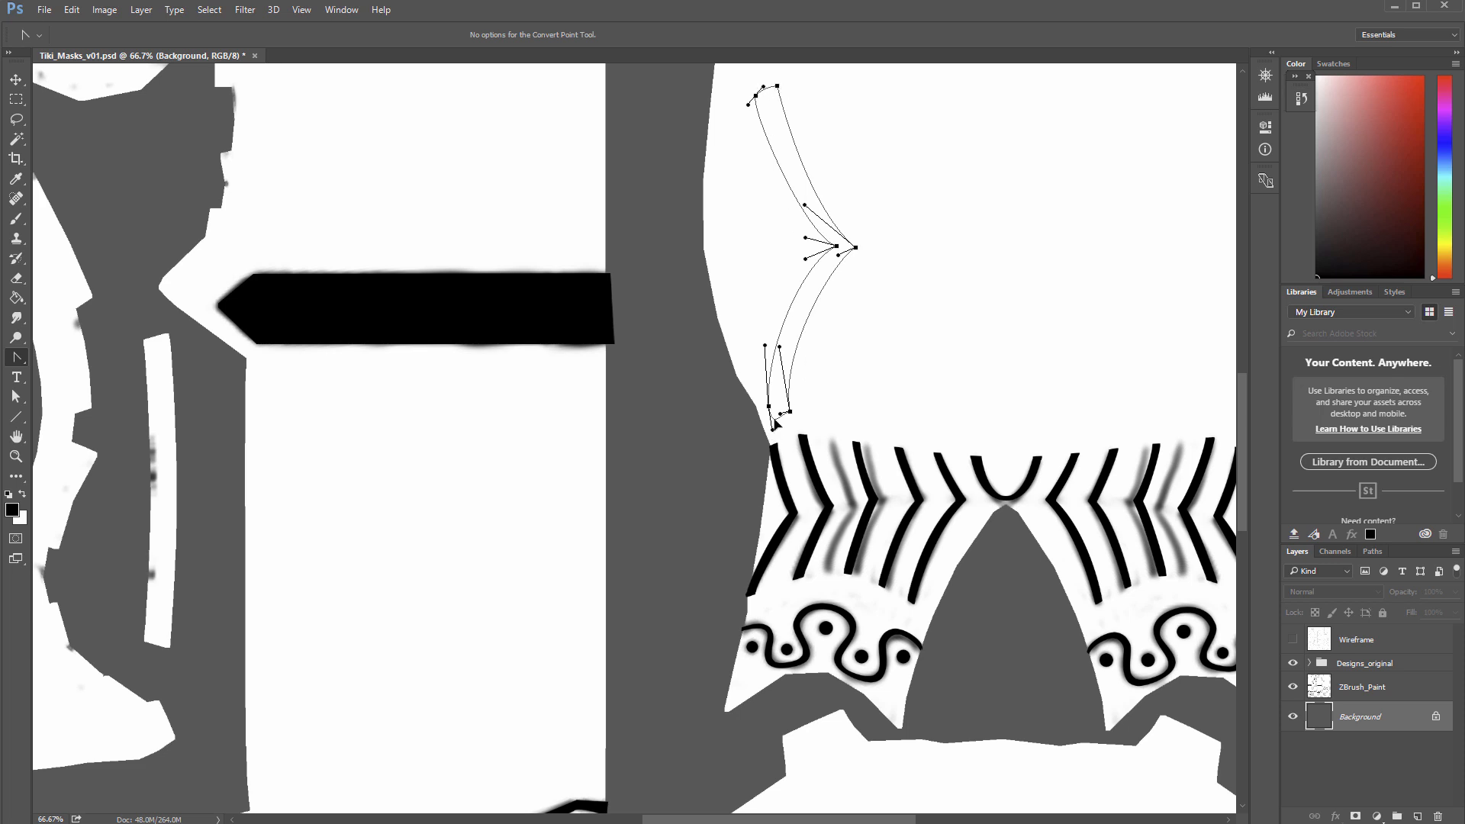
left_click_drag(774, 421, 777, 414)
left_click_drag(764, 87, 772, 97)
Step: Load the work path as a selection and fill it with black on a new layer above the Designs_original group
left_click(1375, 552)
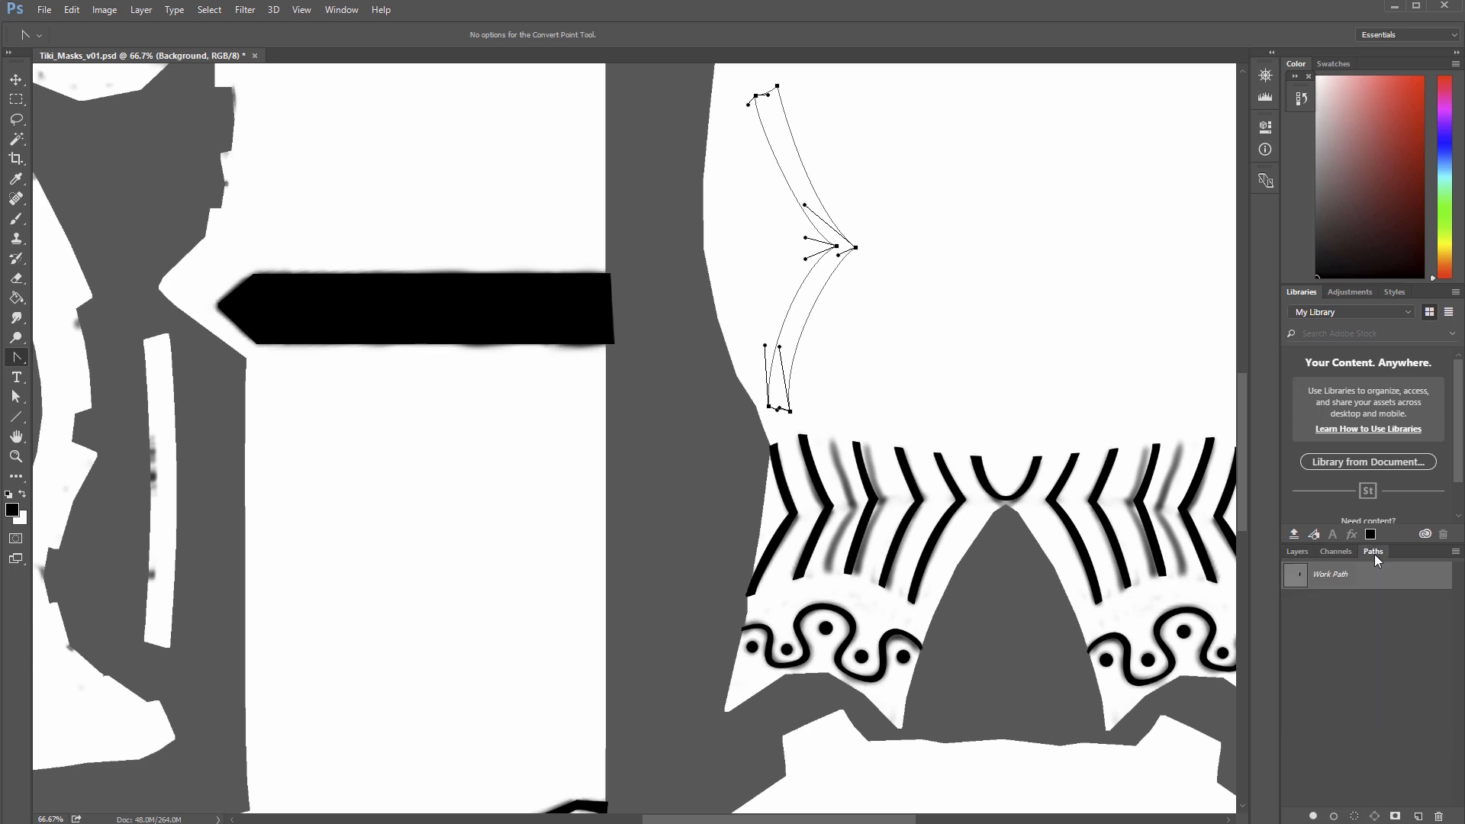
left_click(1300, 580, "ctrl")
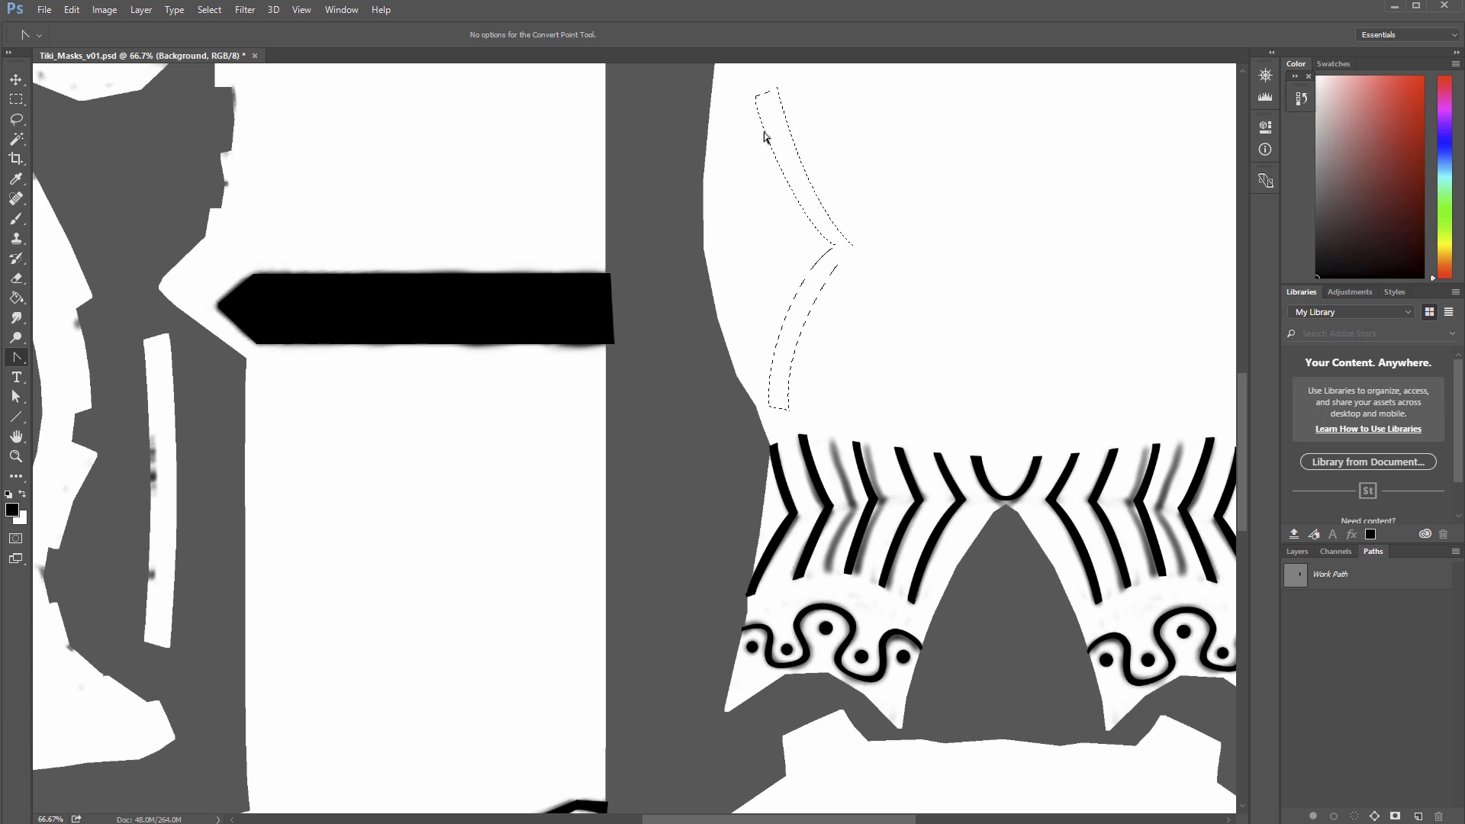
left_click(1297, 551)
left_click(1356, 665)
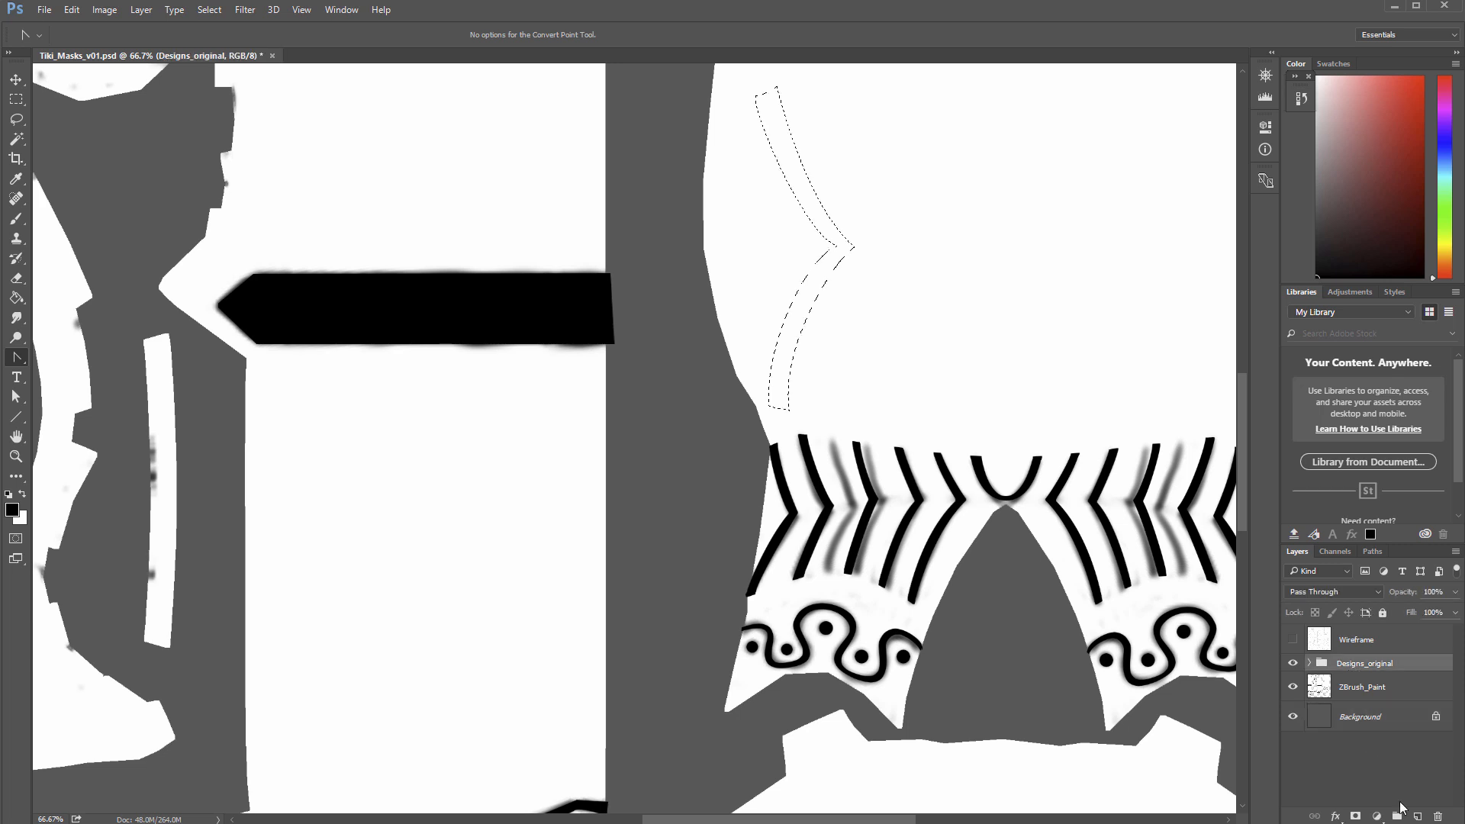
left_click(1416, 816)
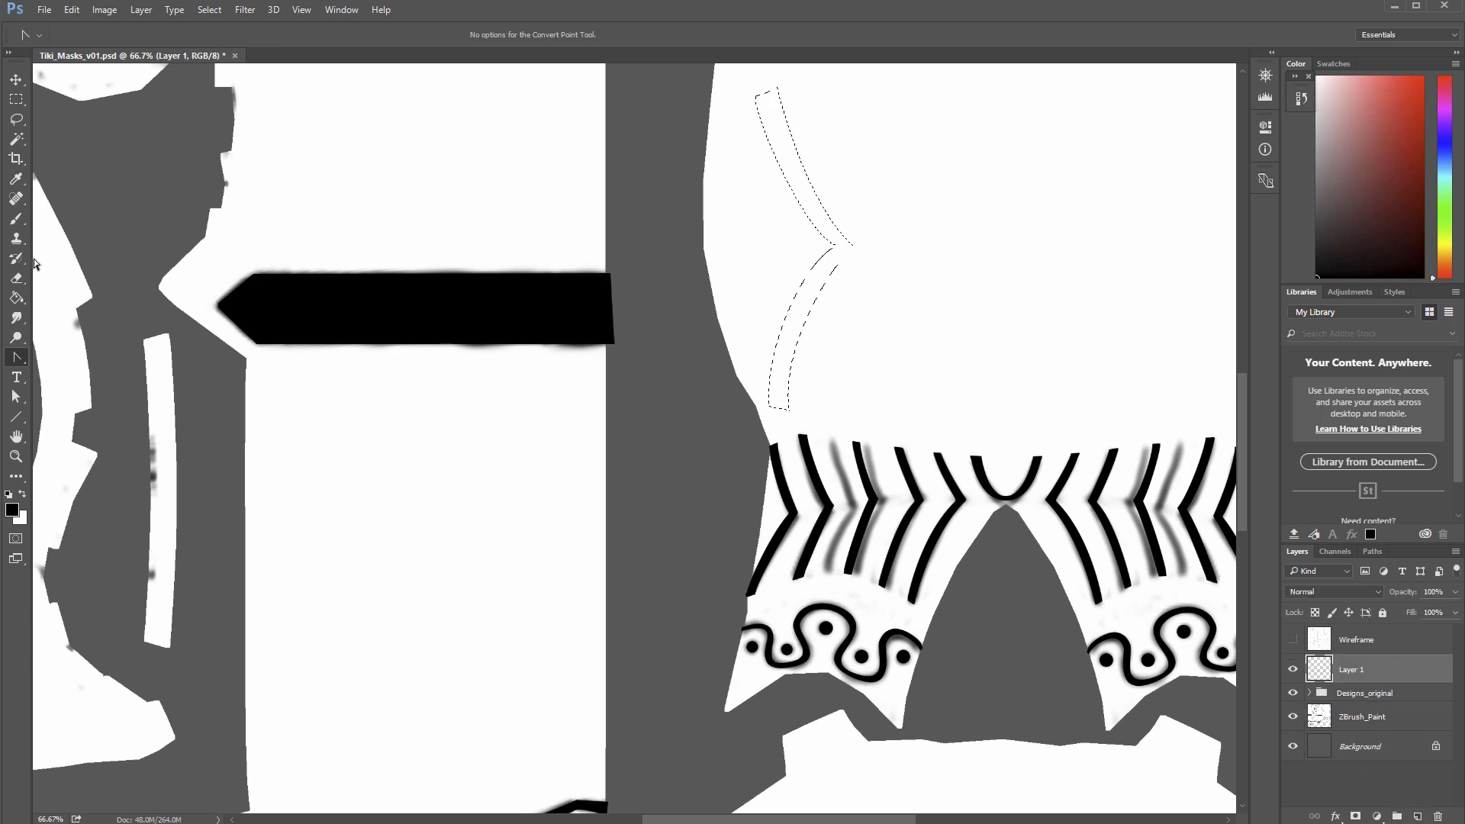
left_click(17, 298)
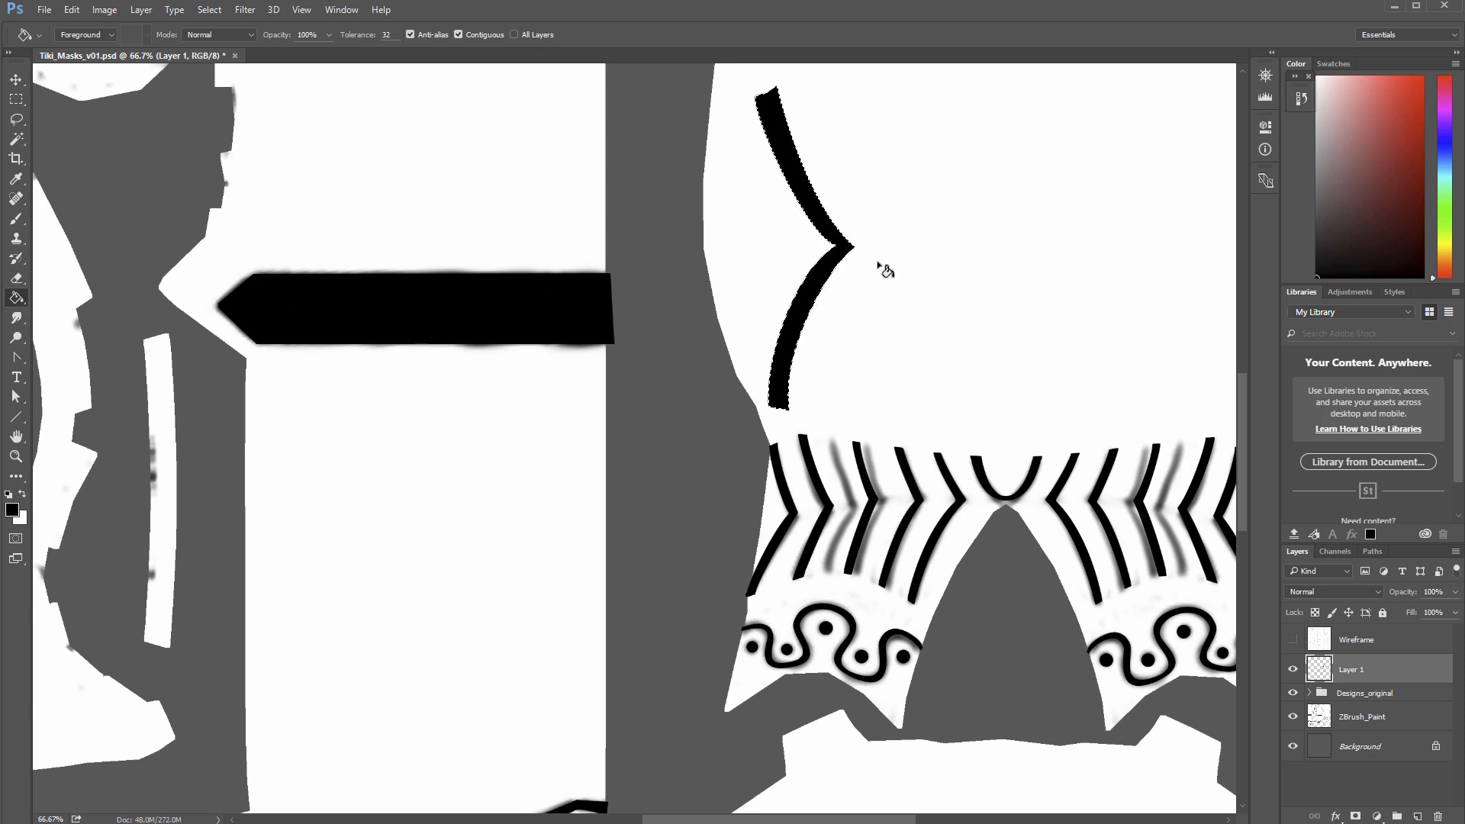
Step: Deselect the filled chevron and move it over the white piece with the zigzag pattern
key("ctrl+d")
key("space")
mouse_move(797, 290)
left_mouse_down()
mouse_move(857, 348)
mouse_move(957, 361)
mouse_move(615, 573)
left_mouse_up()
key("v")
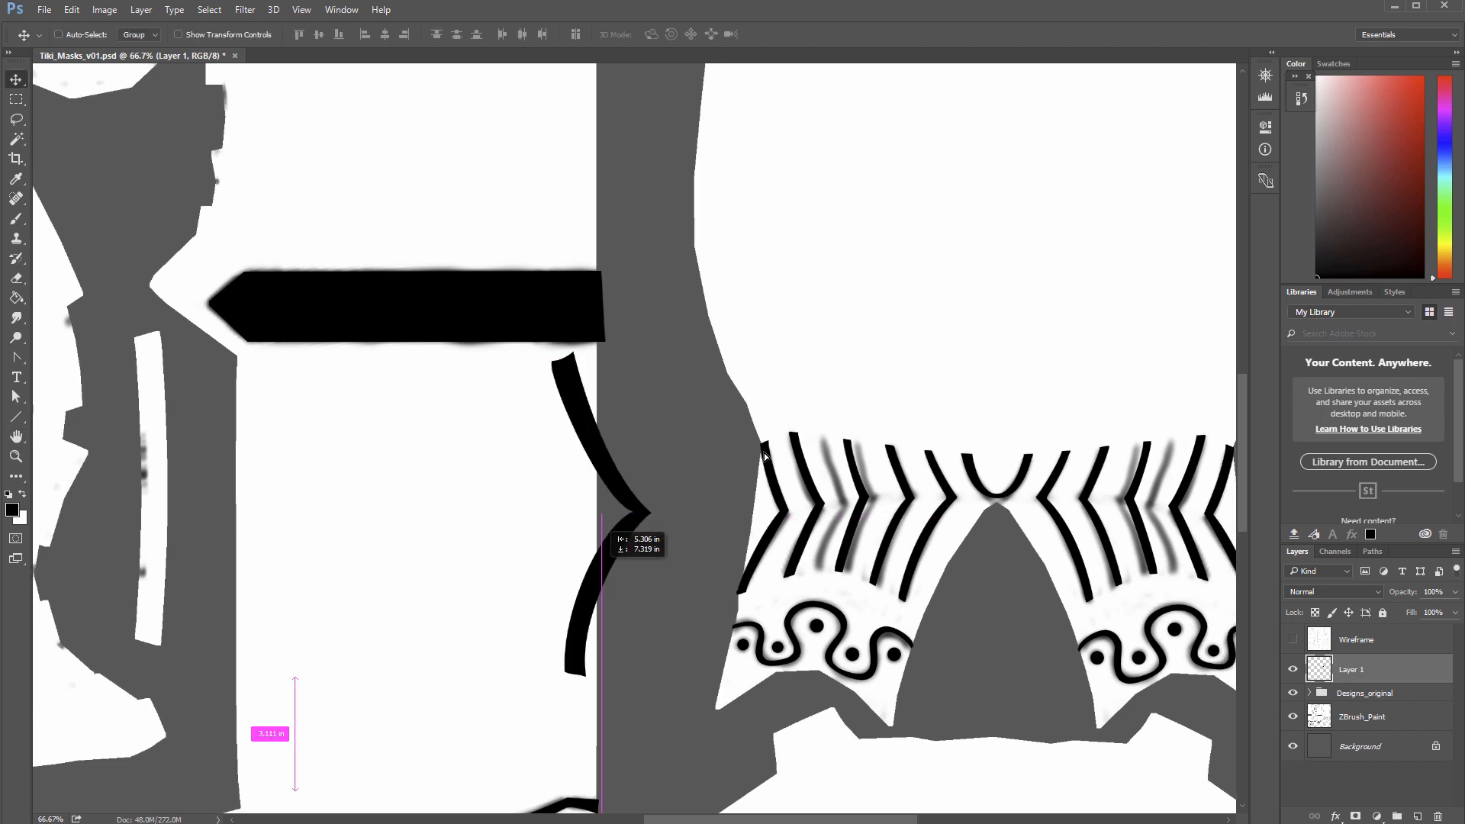
left_click_drag(766, 454, 939, 385)
key("z")
left_click(927, 376)
left_click(936, 378)
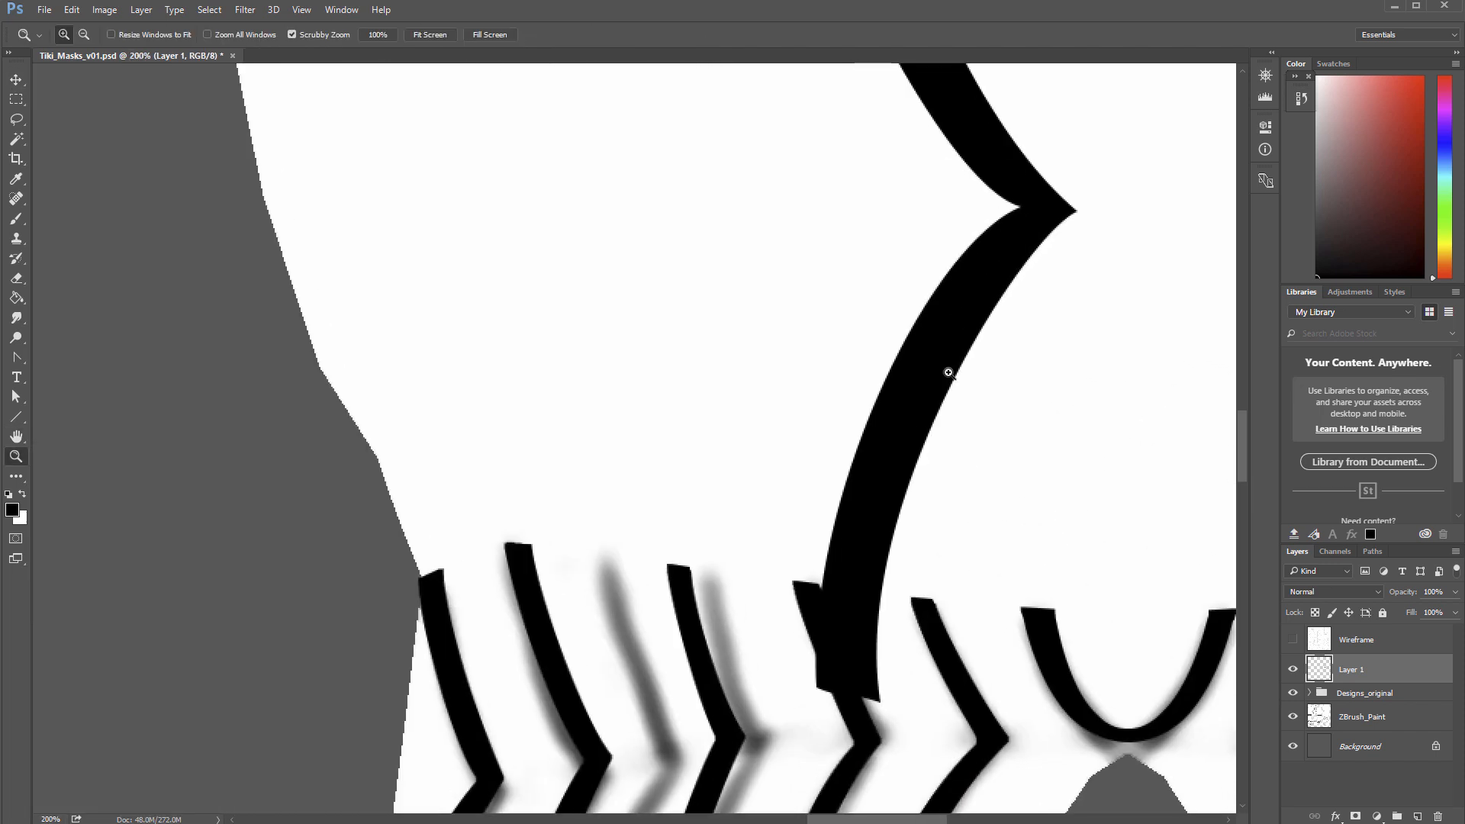
key("ctrl+minus")
key("ctrl+minus")
key("ctrl+minus")
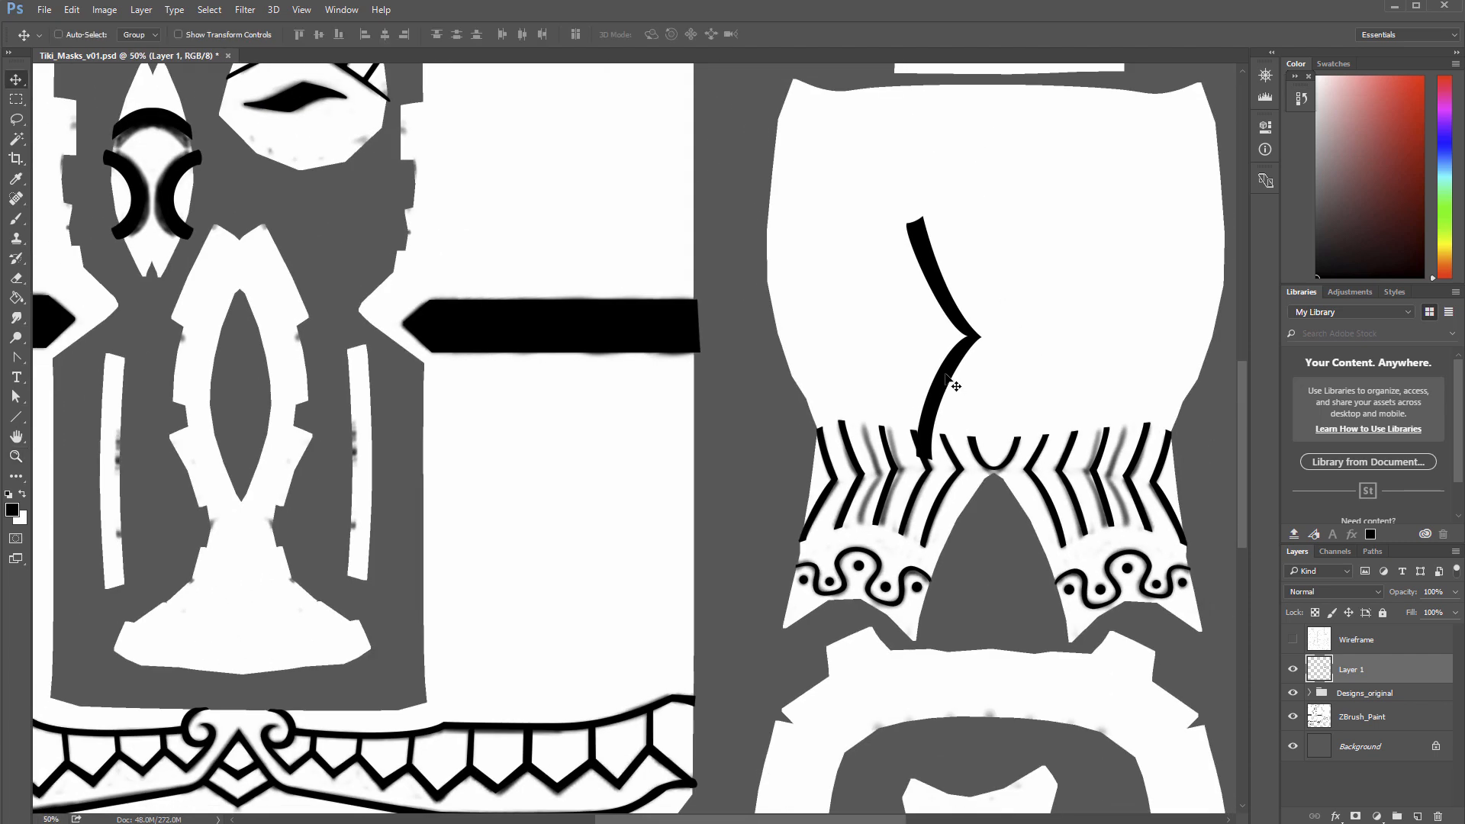
mouse_move(945, 375)
left_mouse_down()
mouse_move(858, 470)
mouse_move(897, 449)
left_mouse_up()
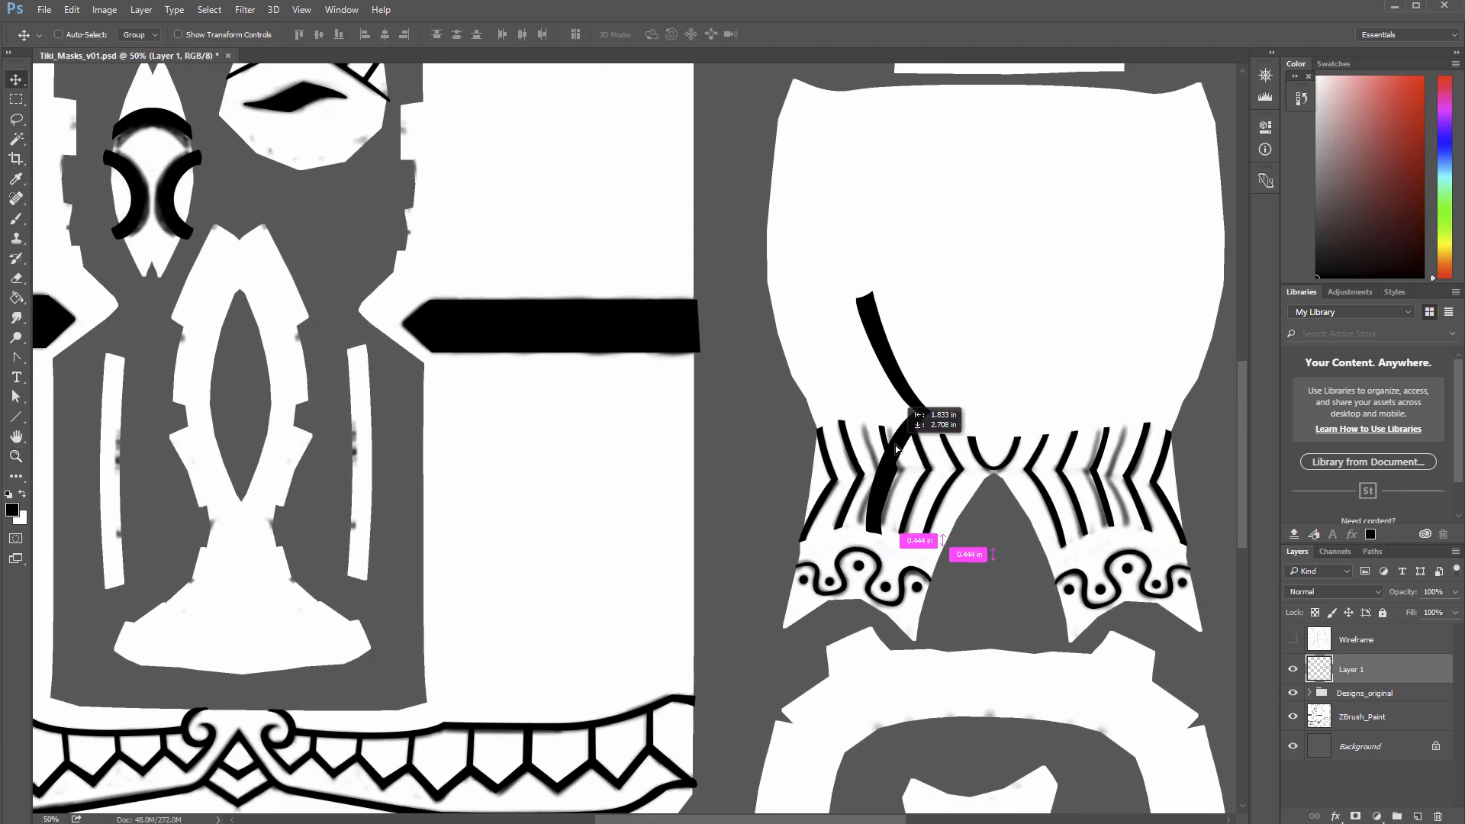
Step: Scale the chevron down proportionally and duplicate it twice sideways to form an evenly spaced row of three
key("ctrl+t")
mouse_move(931, 296)
left_mouse_down("shift")
mouse_move(888, 410)
mouse_move(870, 282)
mouse_move(883, 309)
left_mouse_up("shift")
key("Return")
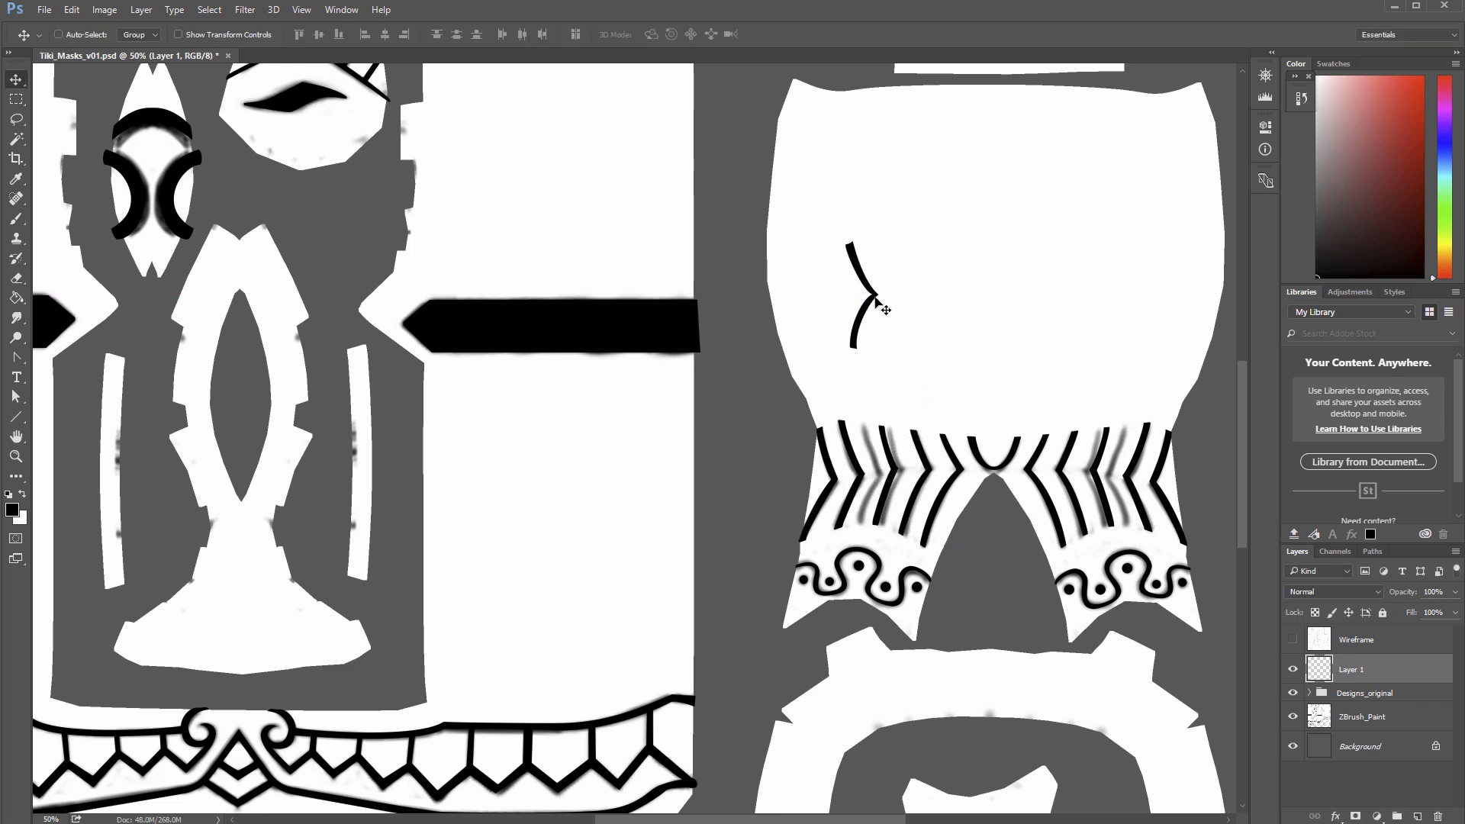
left_click_drag(883, 310, 938, 305, "alt")
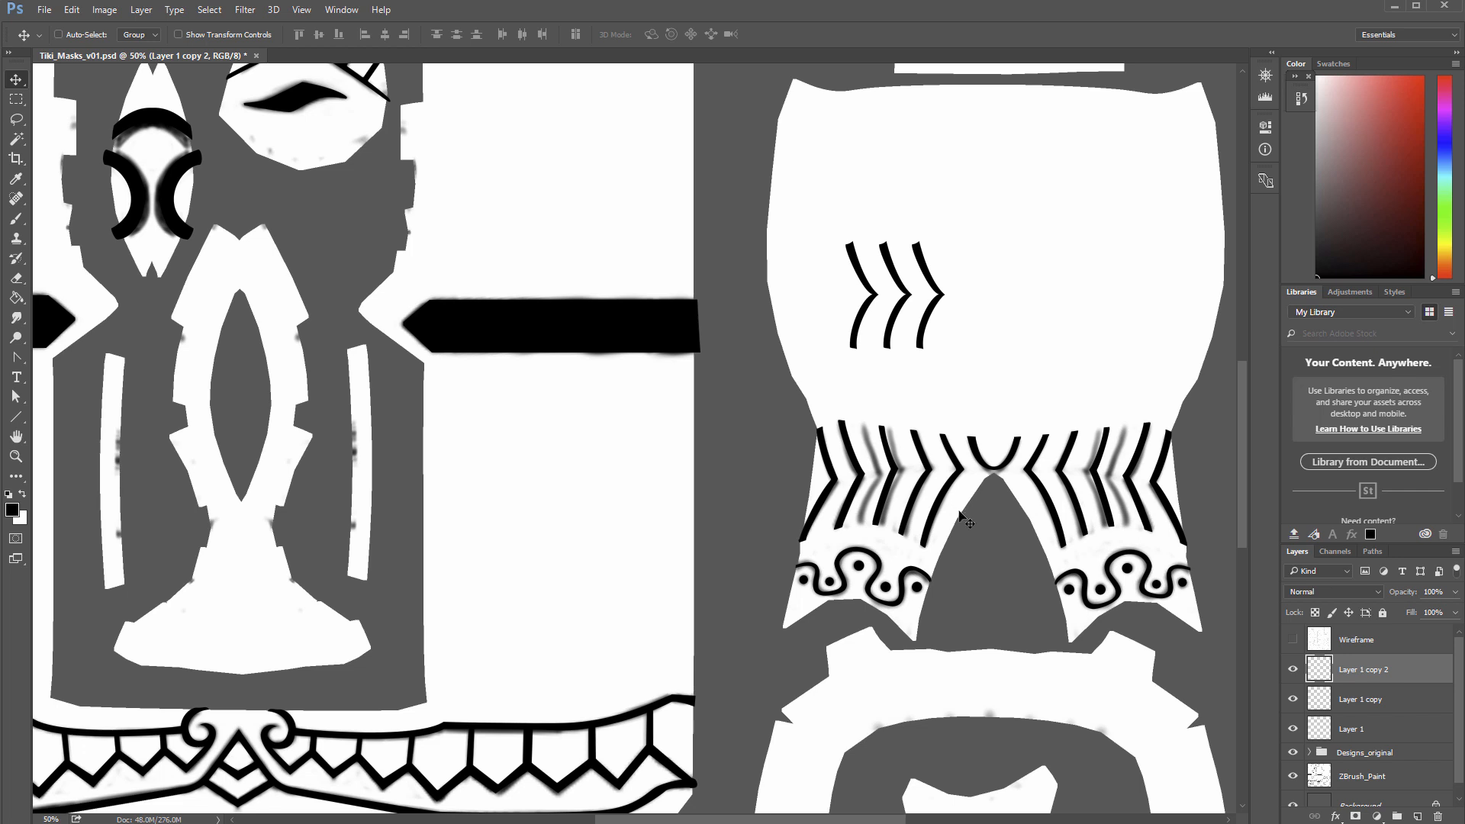
Step: Hide the three chevron layers and the ZBrush_Paint layer, keeping the Designs_original group visible
left_click(1293, 669)
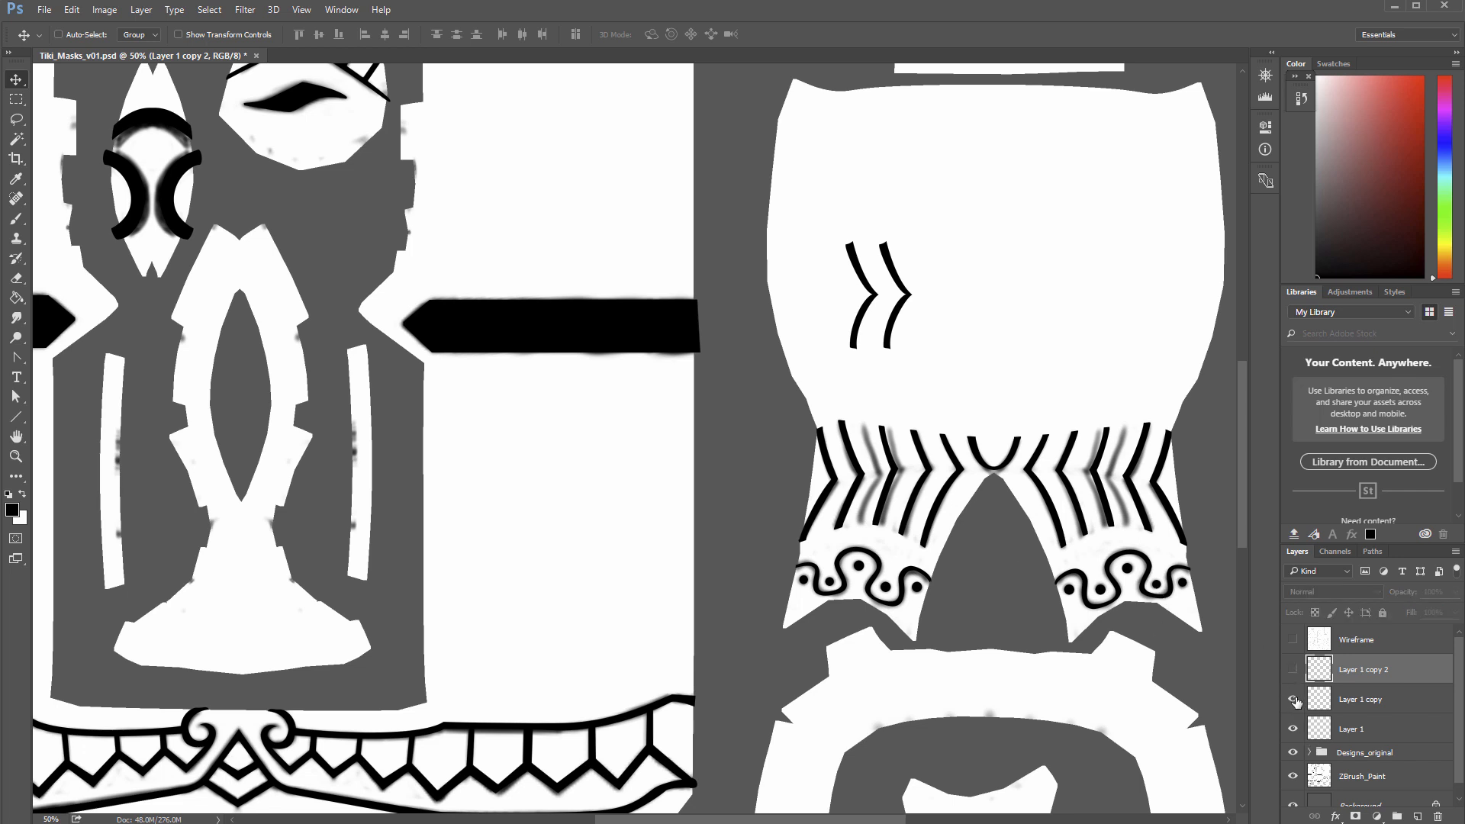
left_click(1293, 699)
left_click(1293, 729)
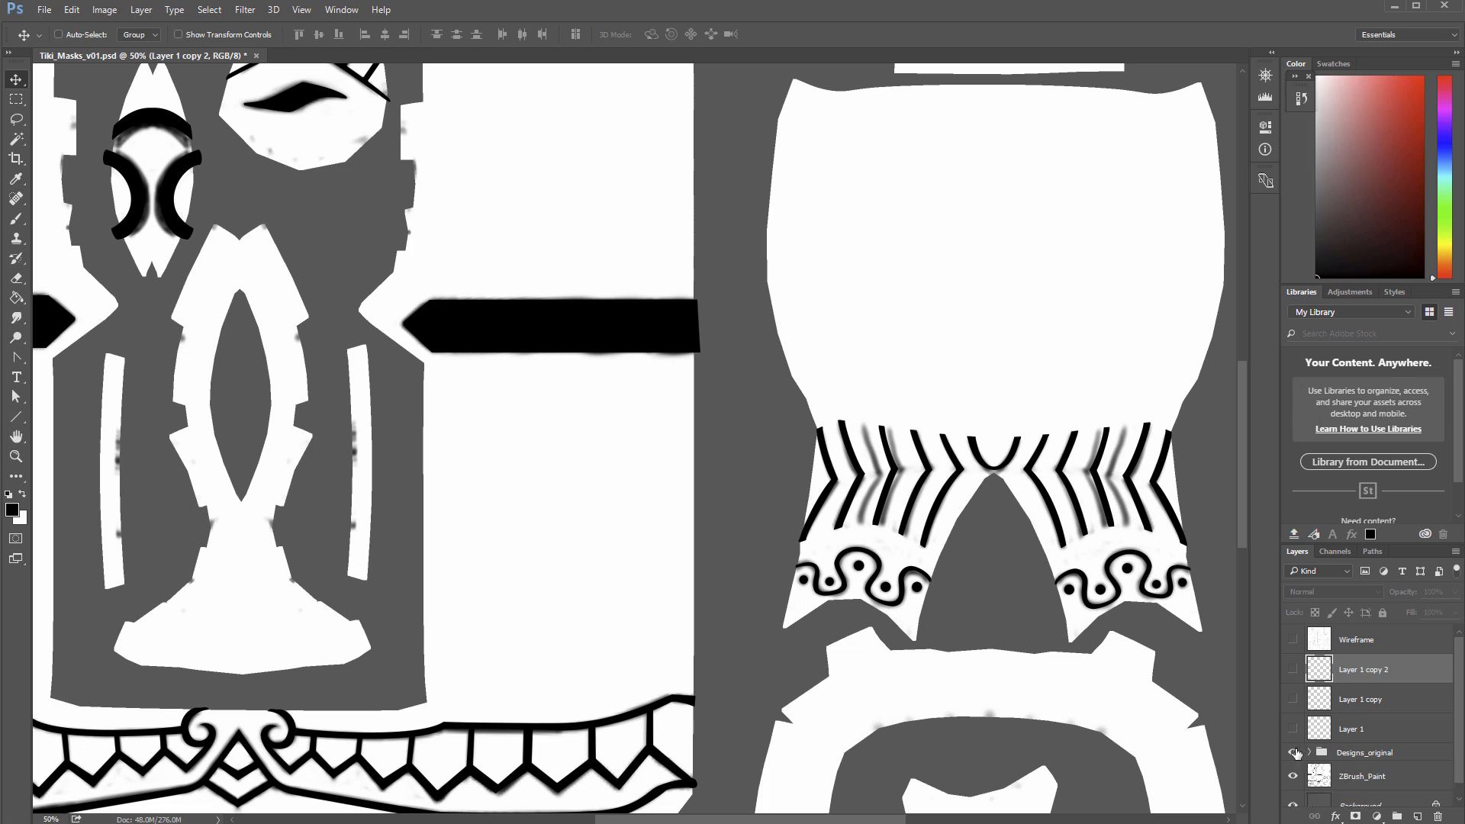
left_click(1293, 752)
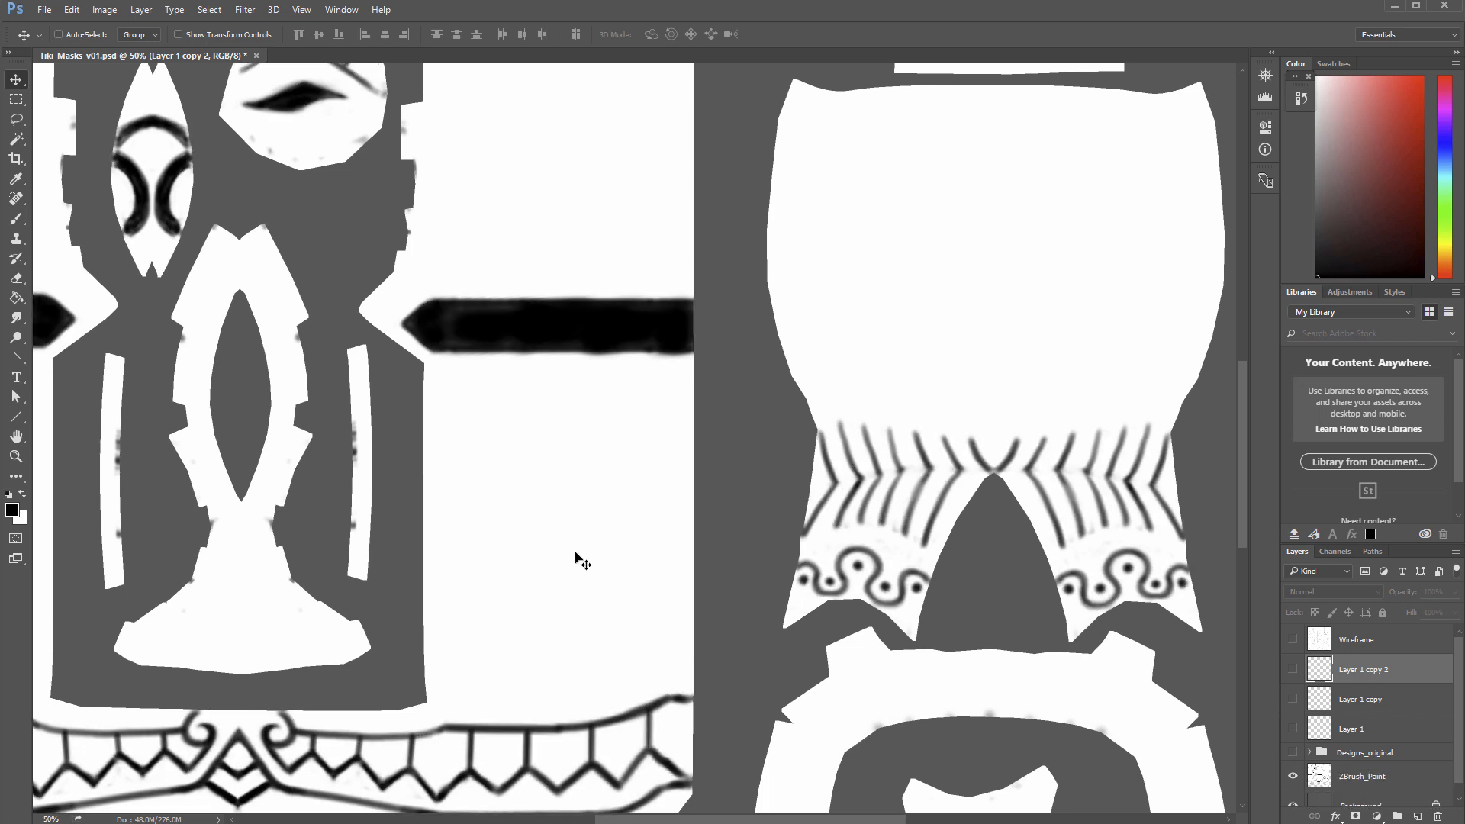
left_click(1293, 753)
left_click(1293, 776)
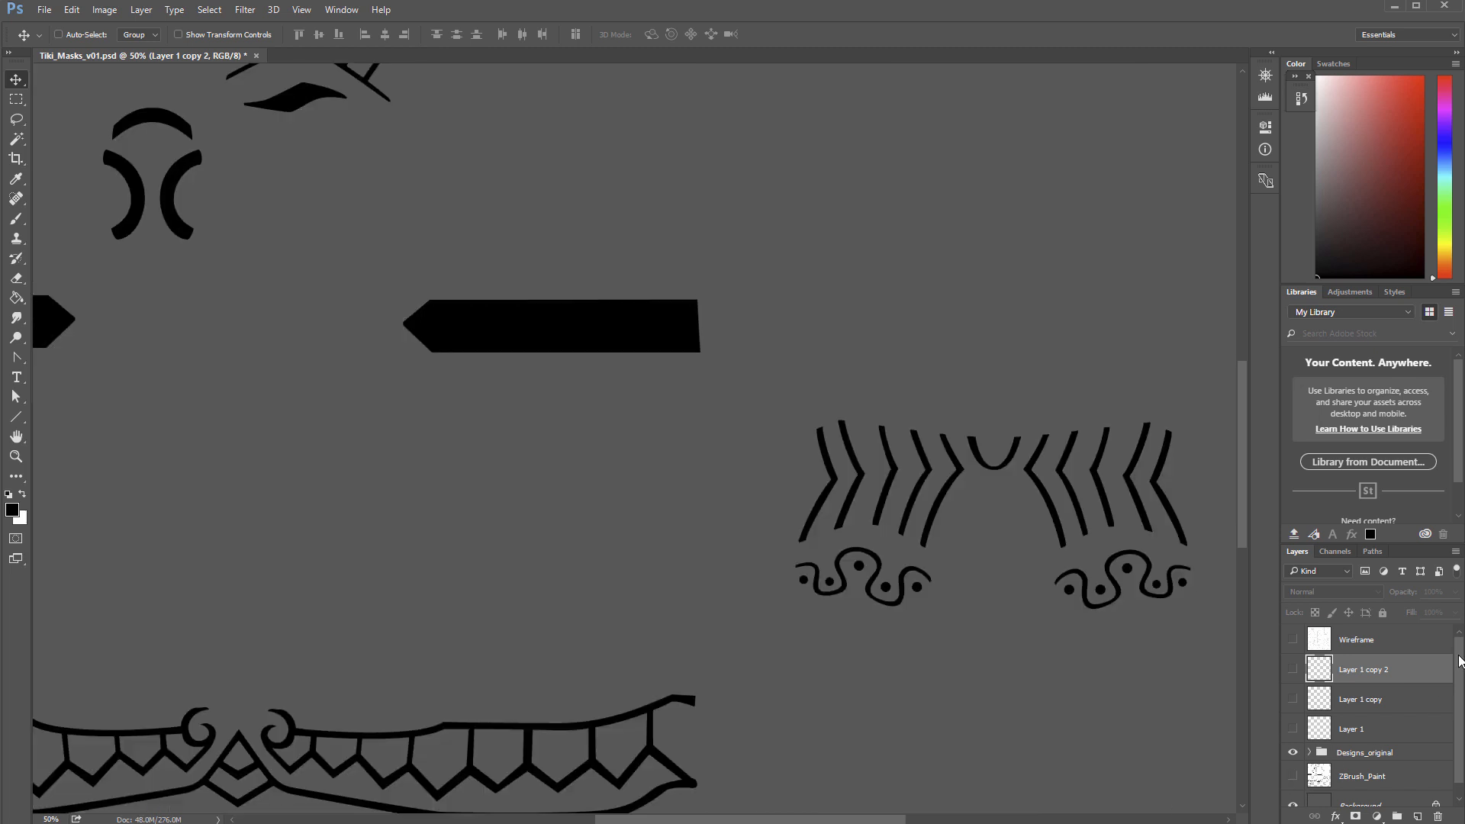
Step: Add a new layer between ZBrush_Paint and the Designs_original group and fill it with white
left_click(16, 456)
left_click(662, 525, "alt")
left_click(661, 525, "alt")
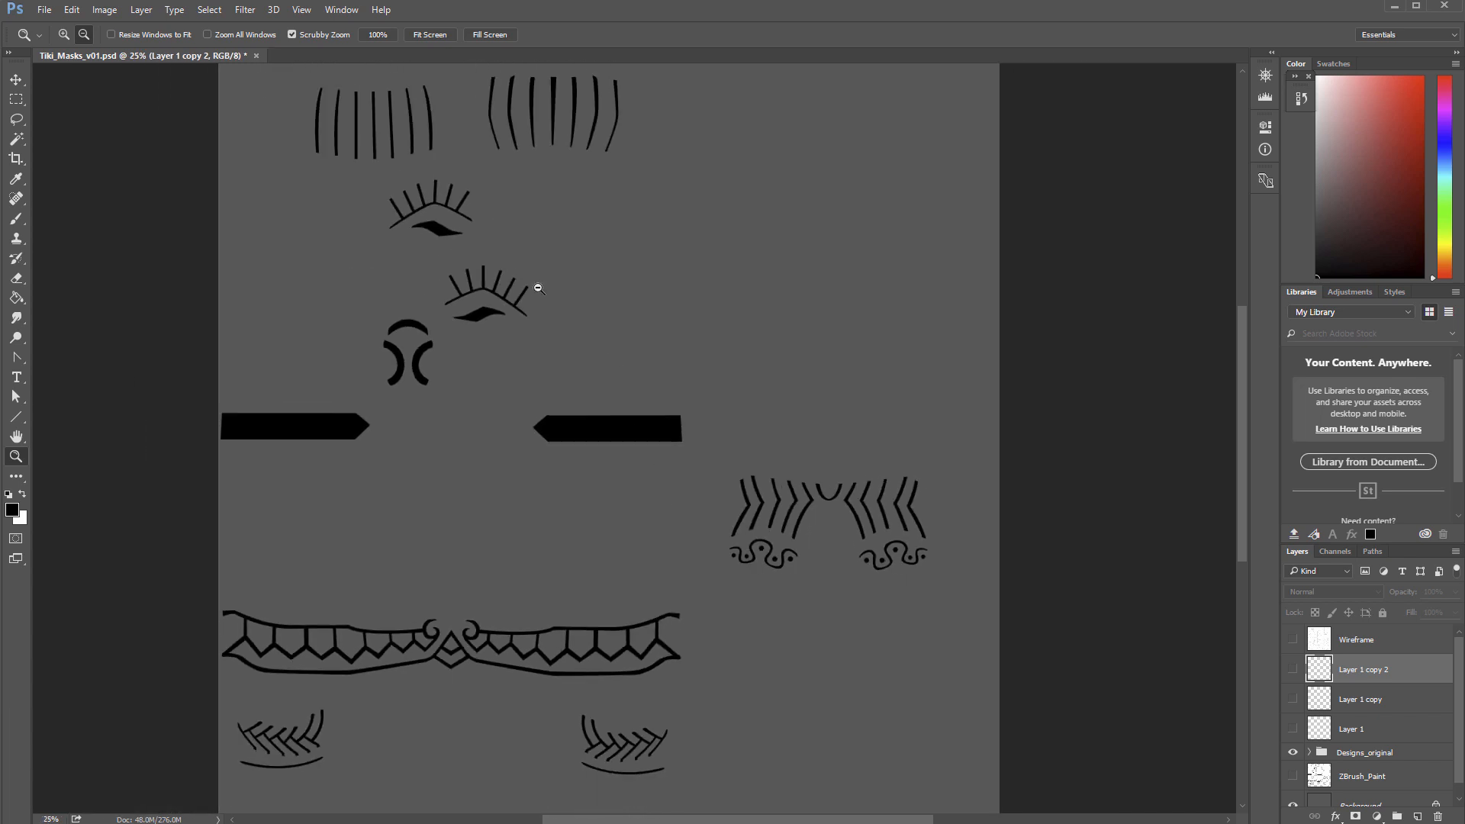
left_click(521, 372, "alt")
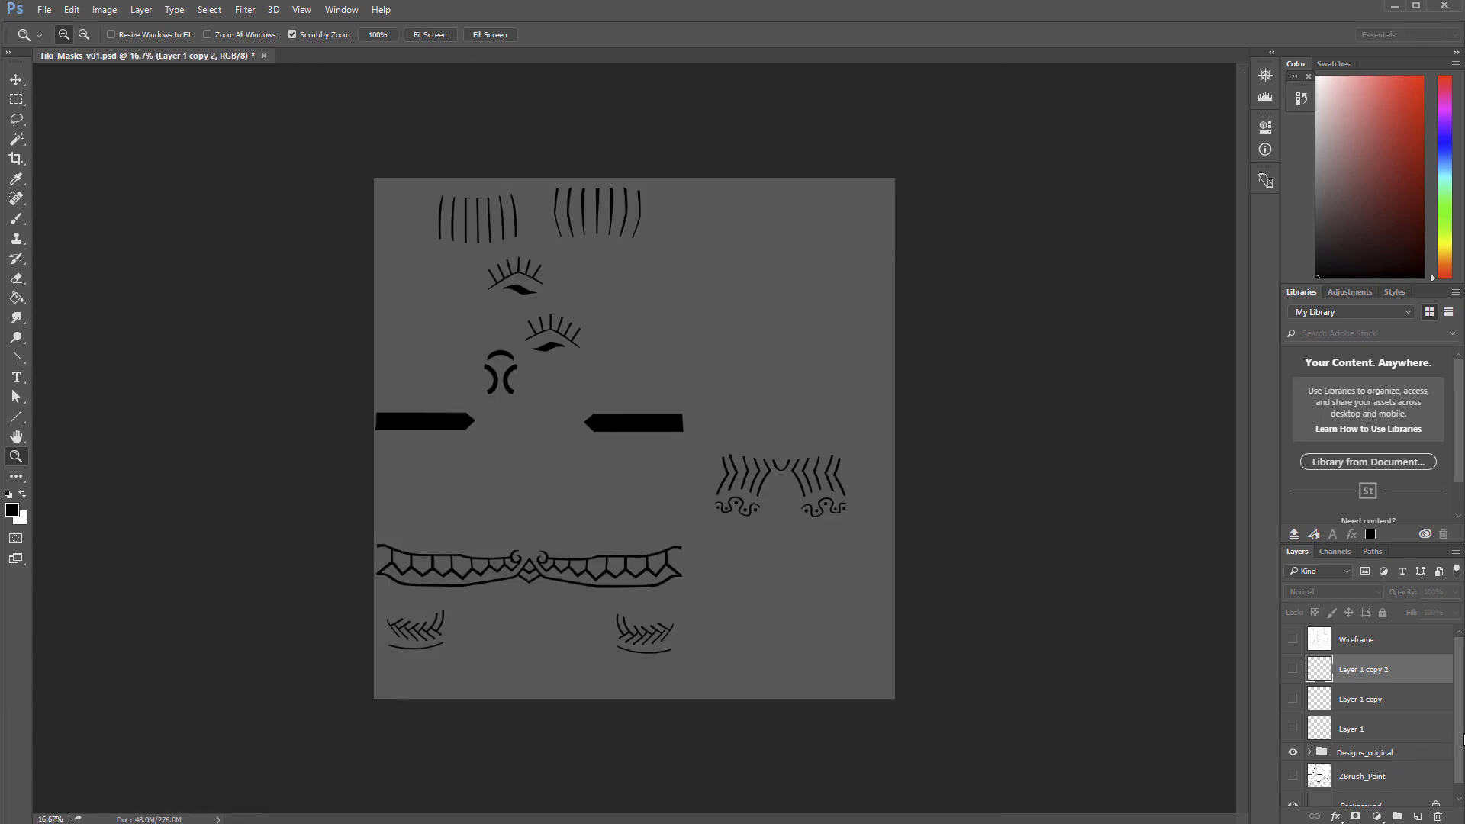
left_click_drag(1463, 739, 1462, 776)
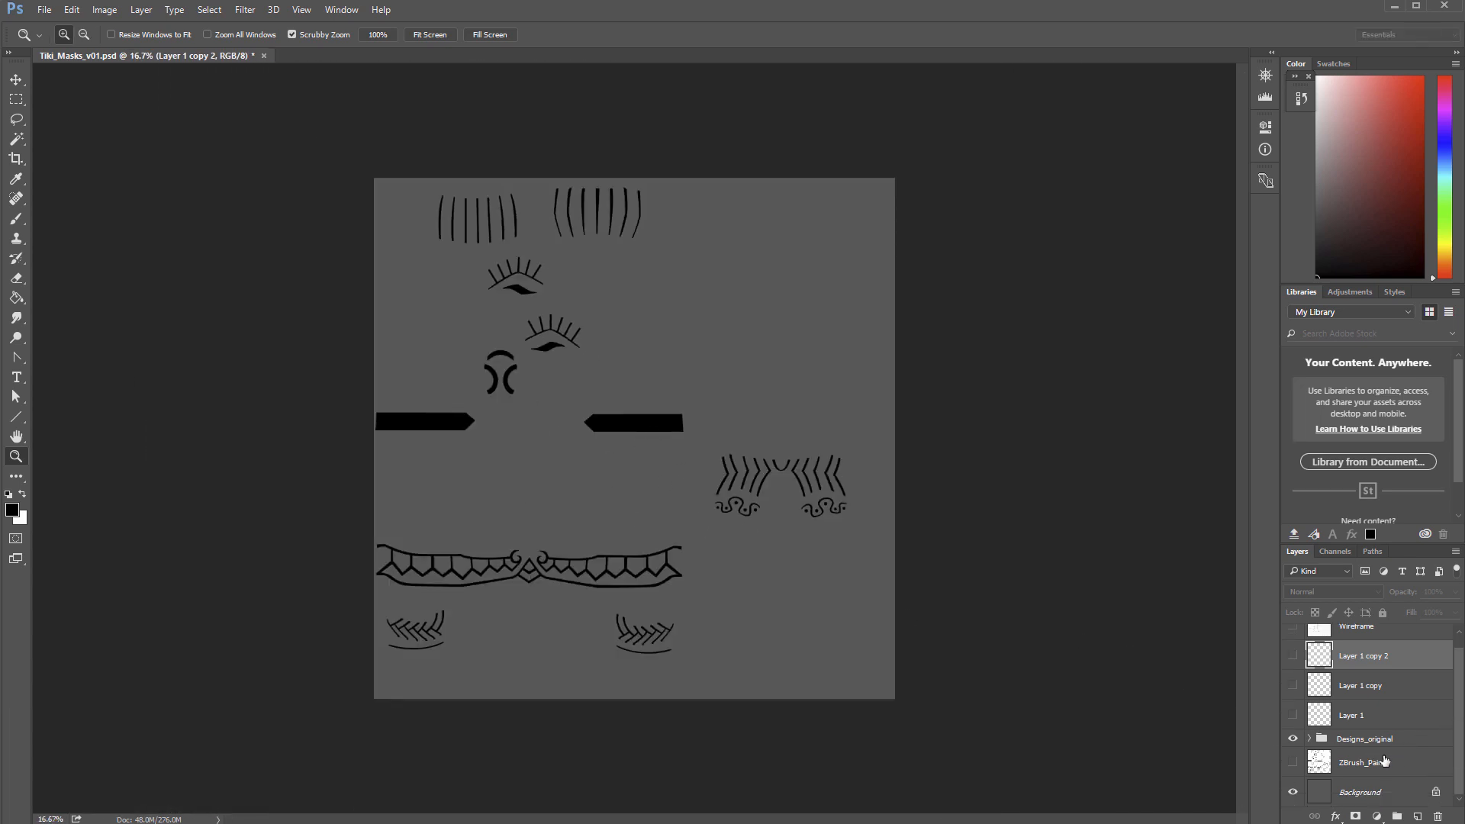
left_click(1374, 762)
left_click(1417, 817)
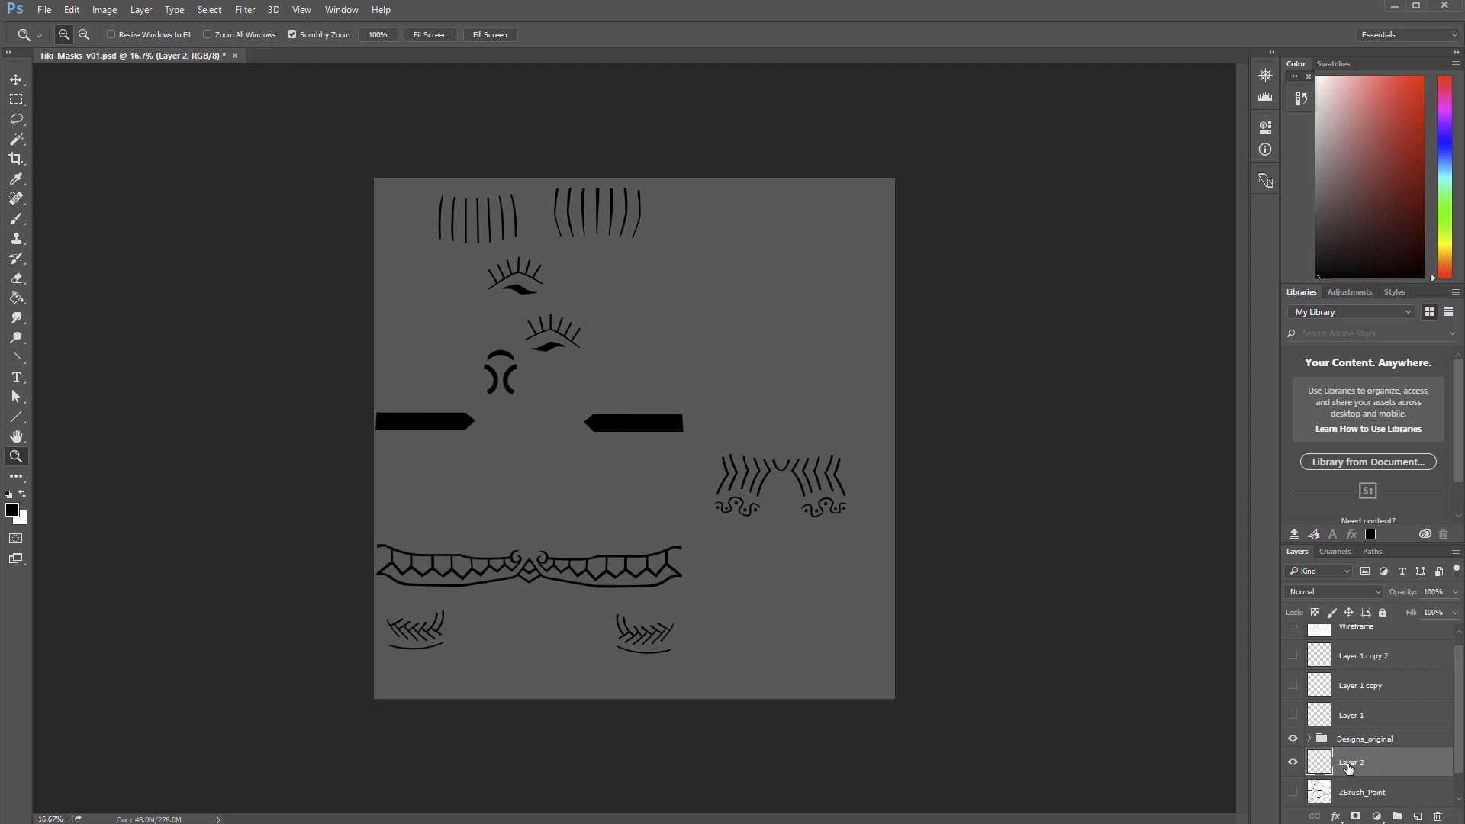
left_click(21, 495)
left_click(17, 298)
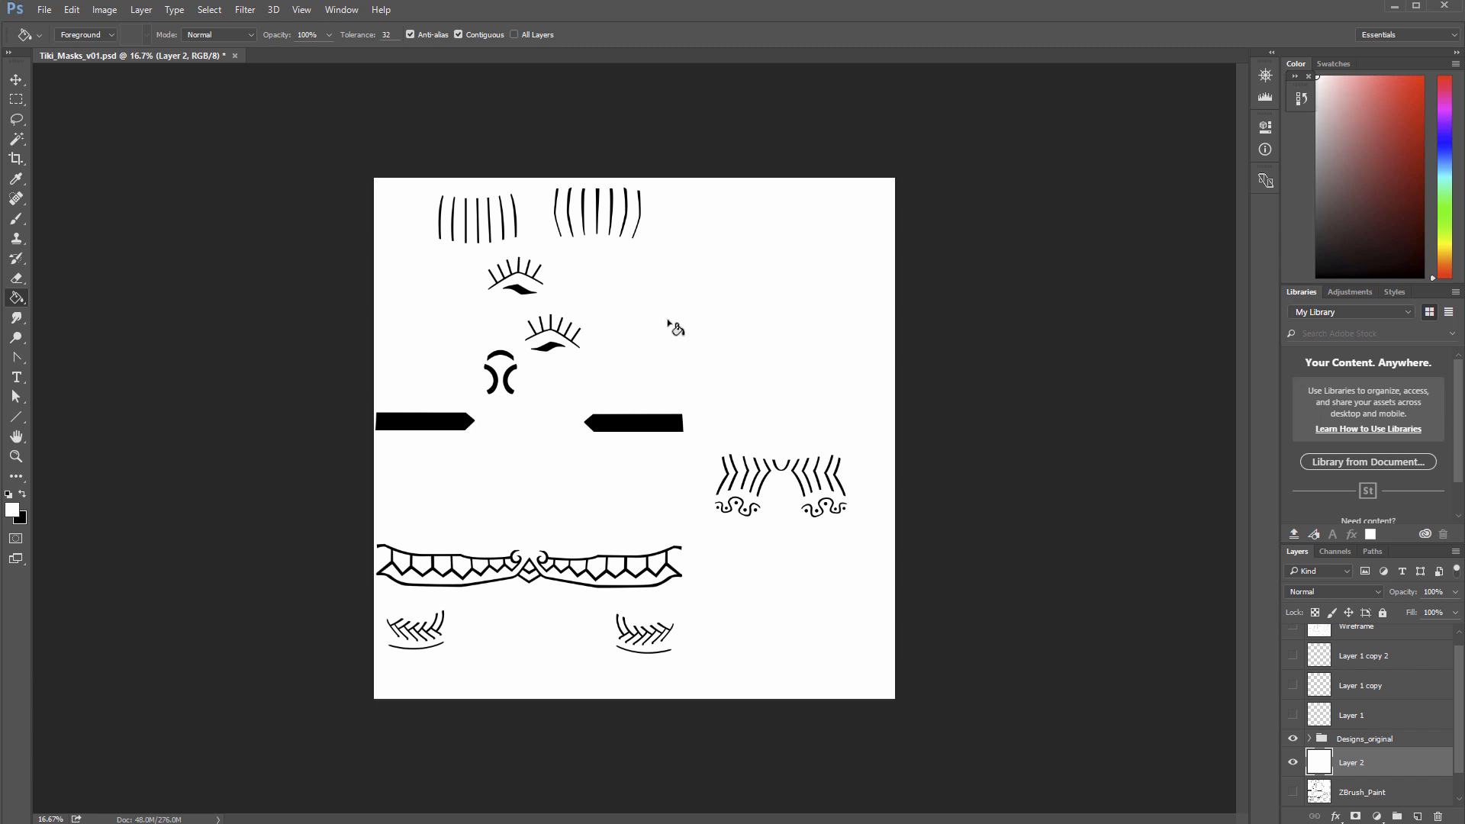
key("z")
left_click(595, 413)
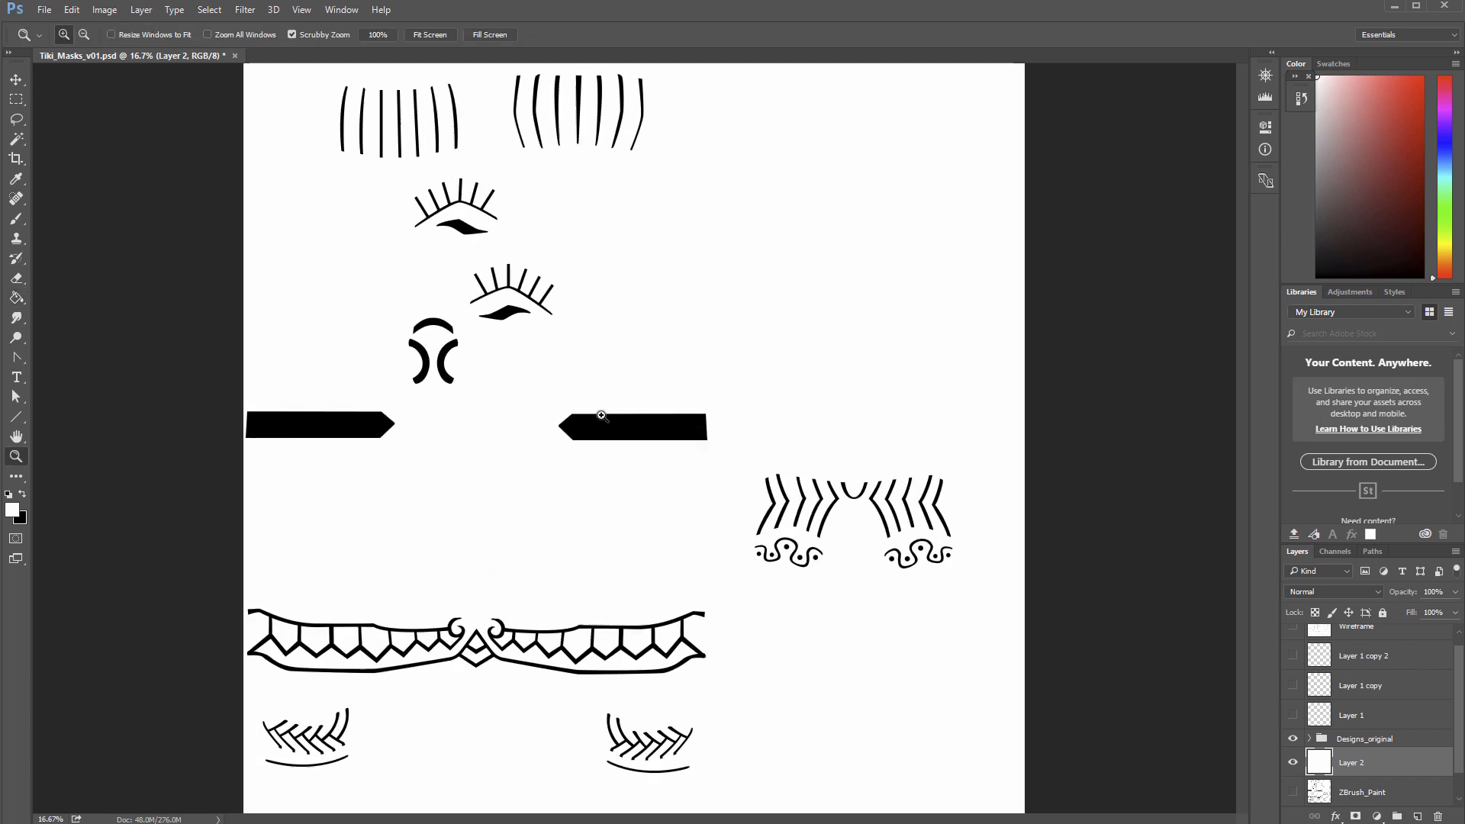
left_click(44, 10)
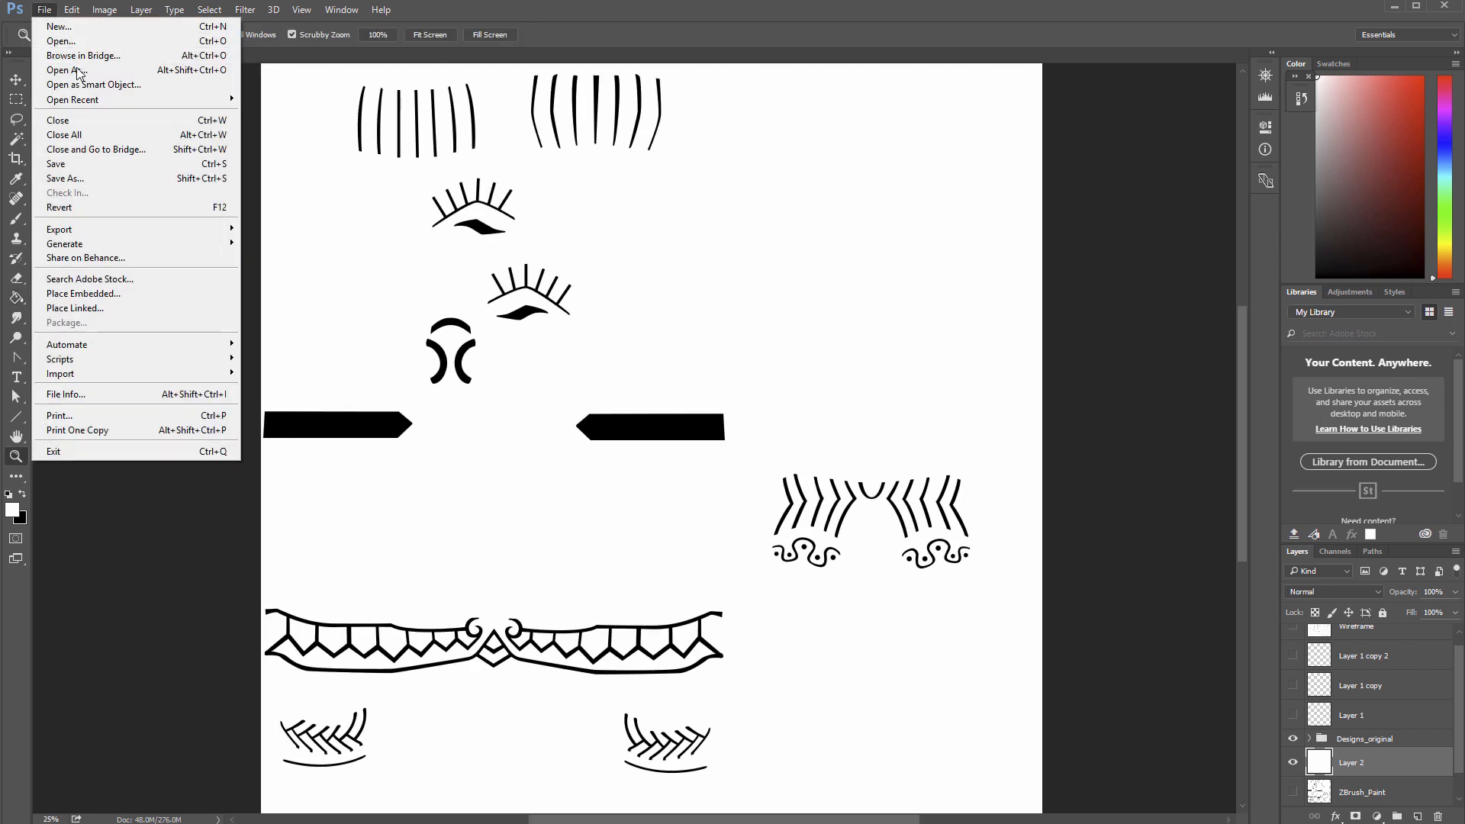
left_click(88, 177)
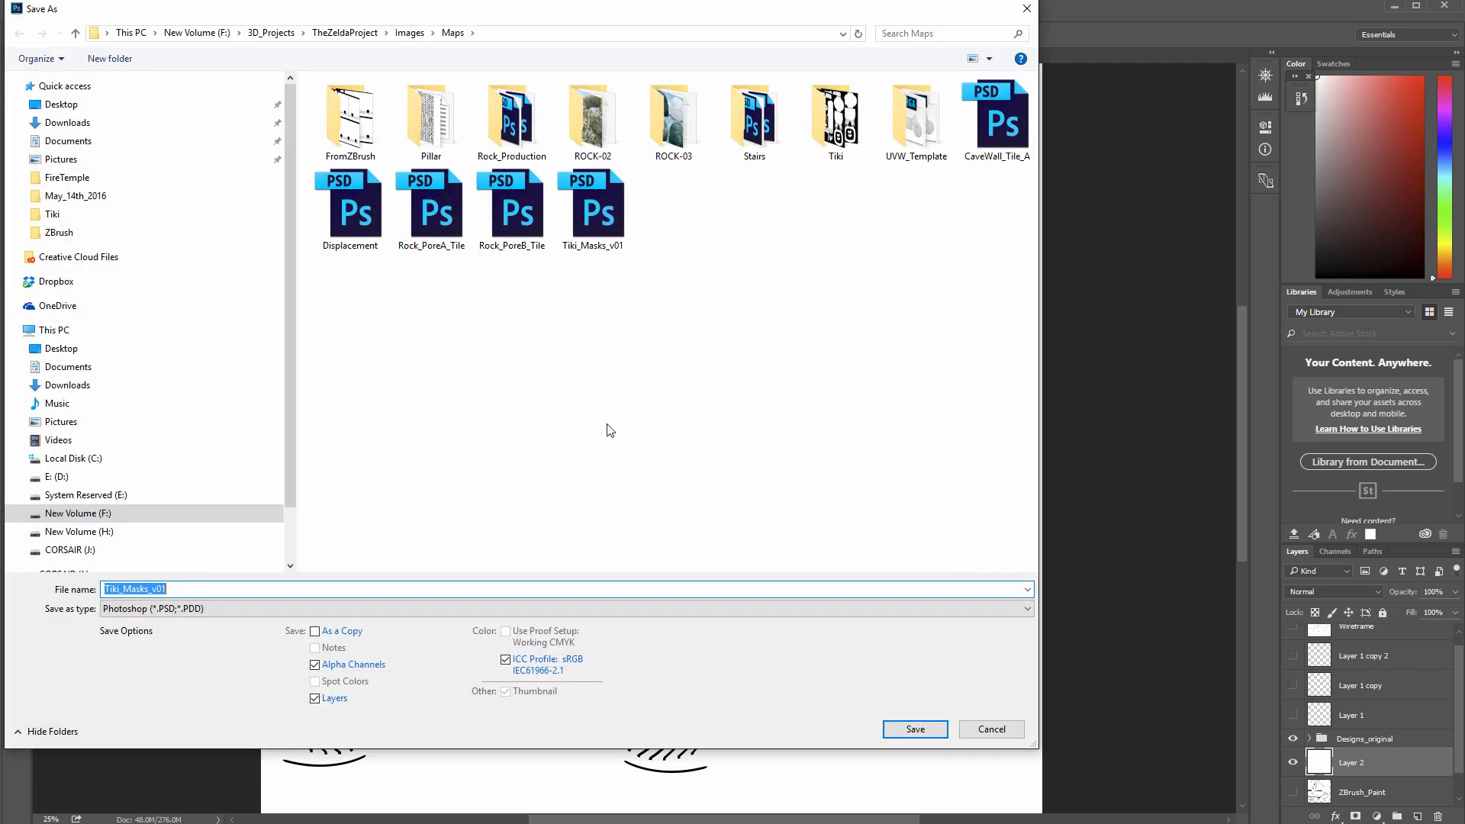
left_click(989, 731)
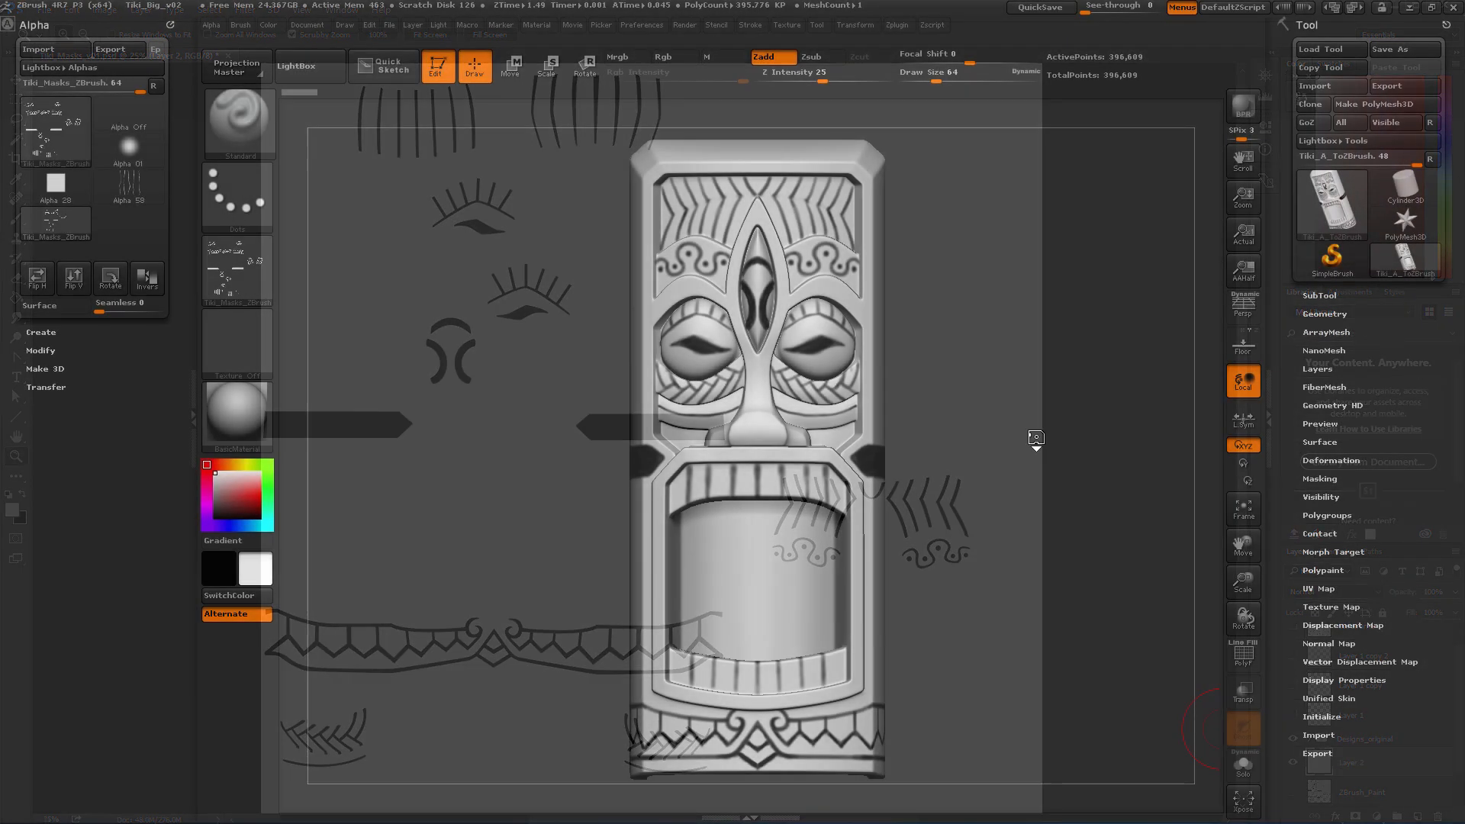
Step: Switch to ZBrush and turn off Colorize for the tiki's polypaint
mouse_move(1054, 441)
left_mouse_down()
mouse_move(992, 439)
mouse_move(1068, 441)
mouse_move(1018, 436)
mouse_move(1038, 444)
left_mouse_up()
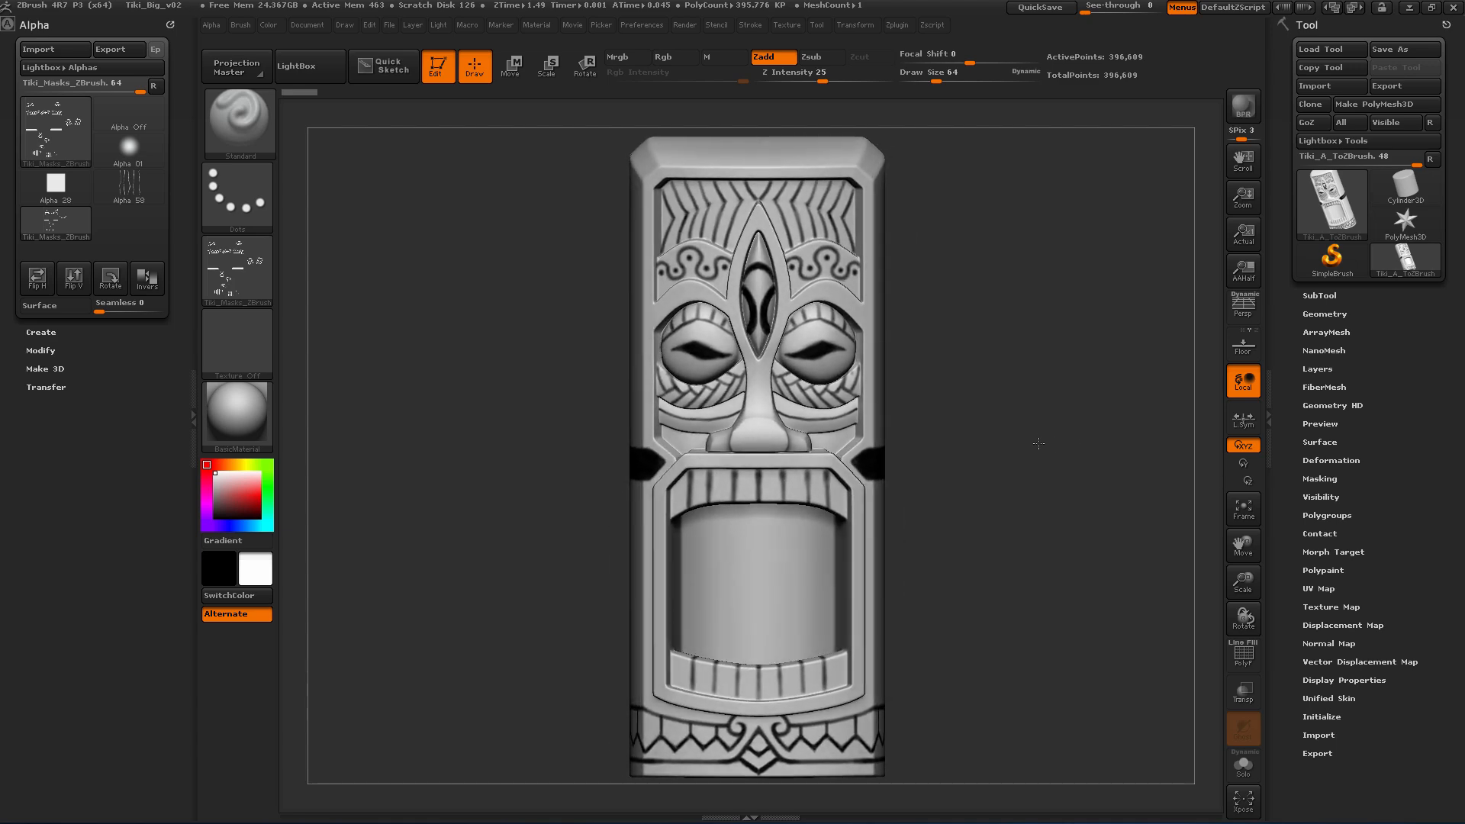
left_click(1325, 570)
left_click(1328, 588)
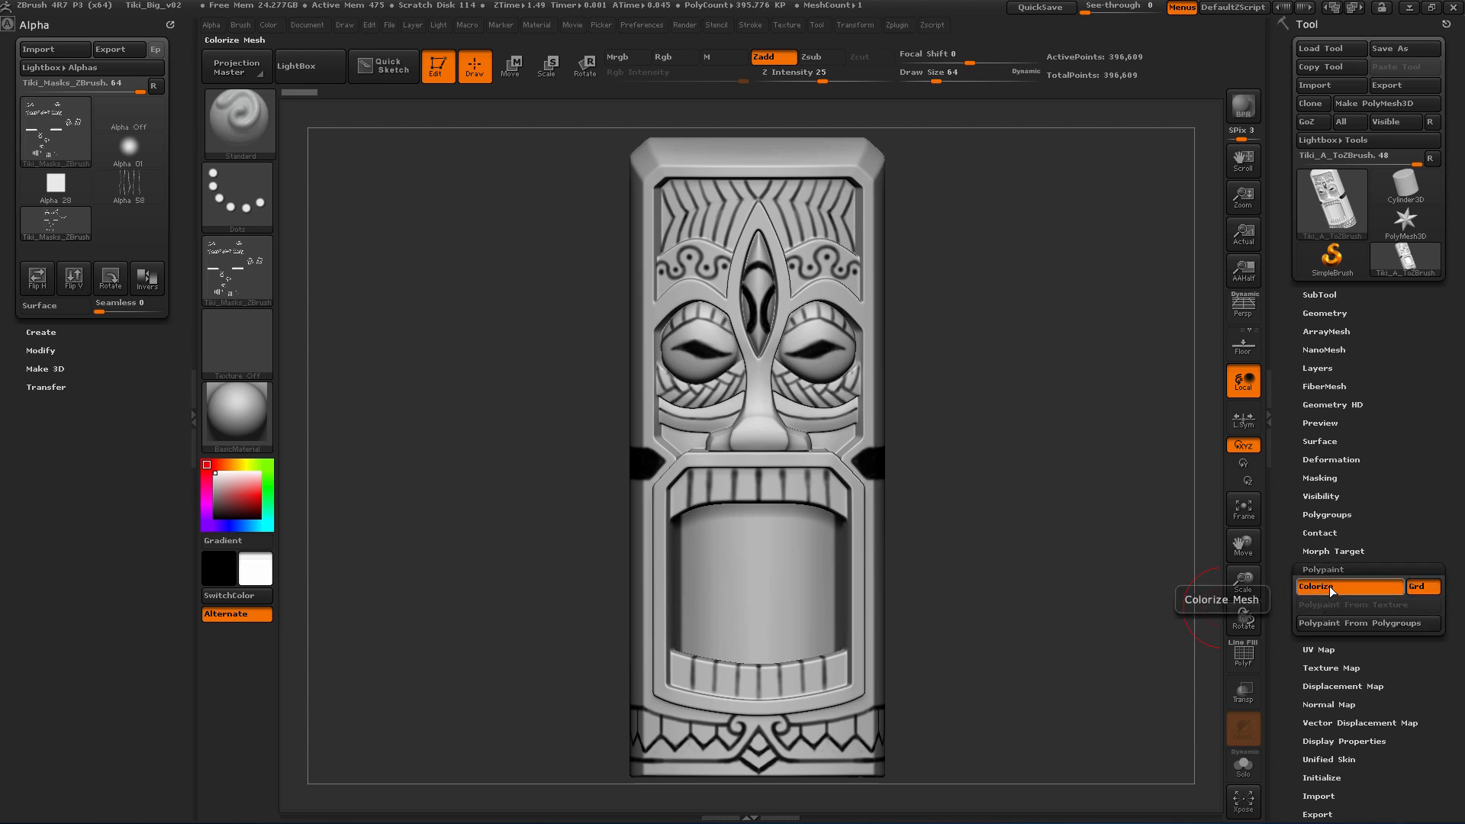
left_click(1328, 587)
left_click_drag(1197, 517, 1036, 459)
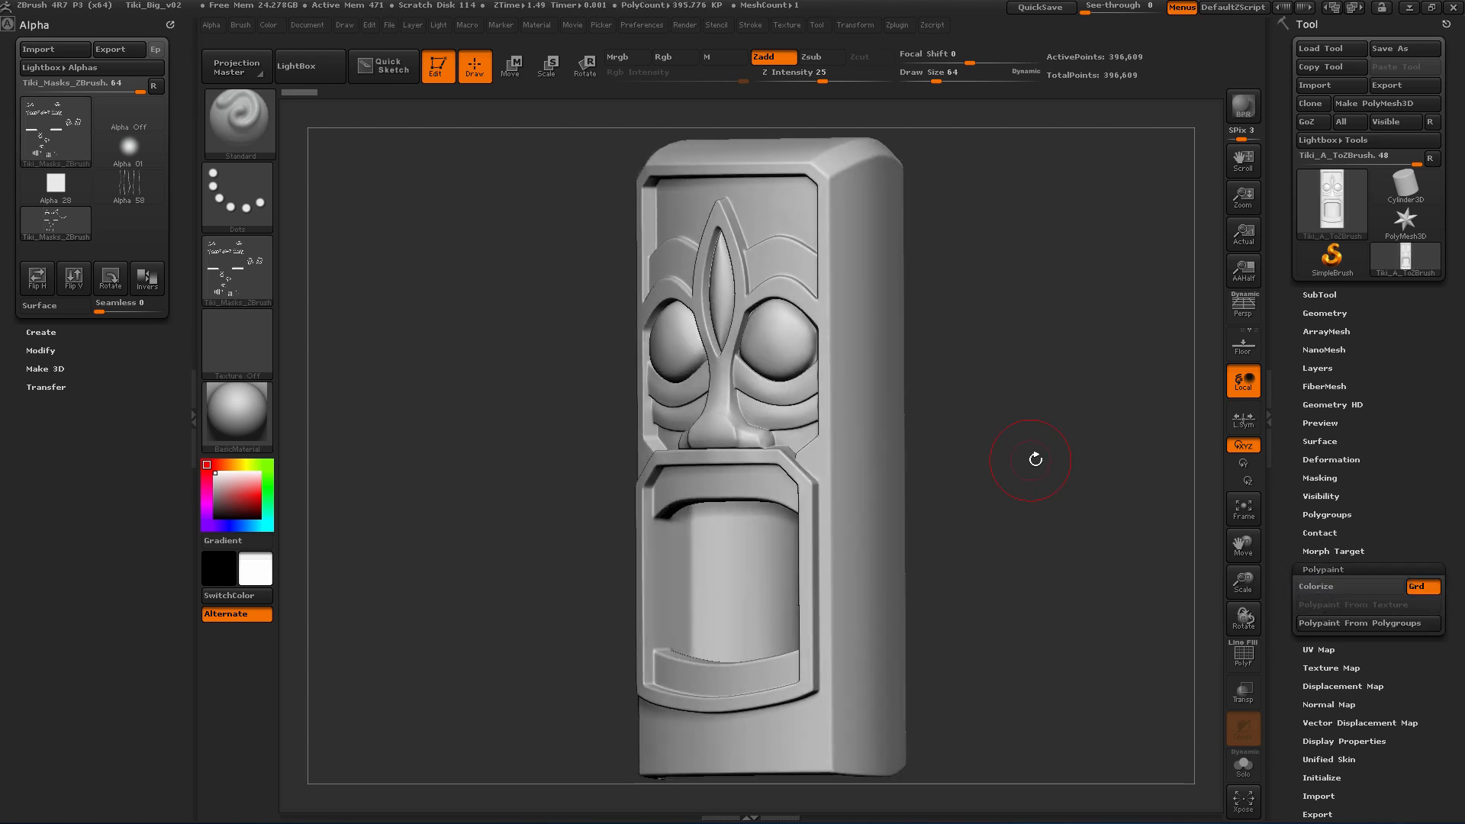
Step: Flip the Tiki_Masks_ZBrush alpha vertically and return it to its original orientation
mouse_move(65, 131)
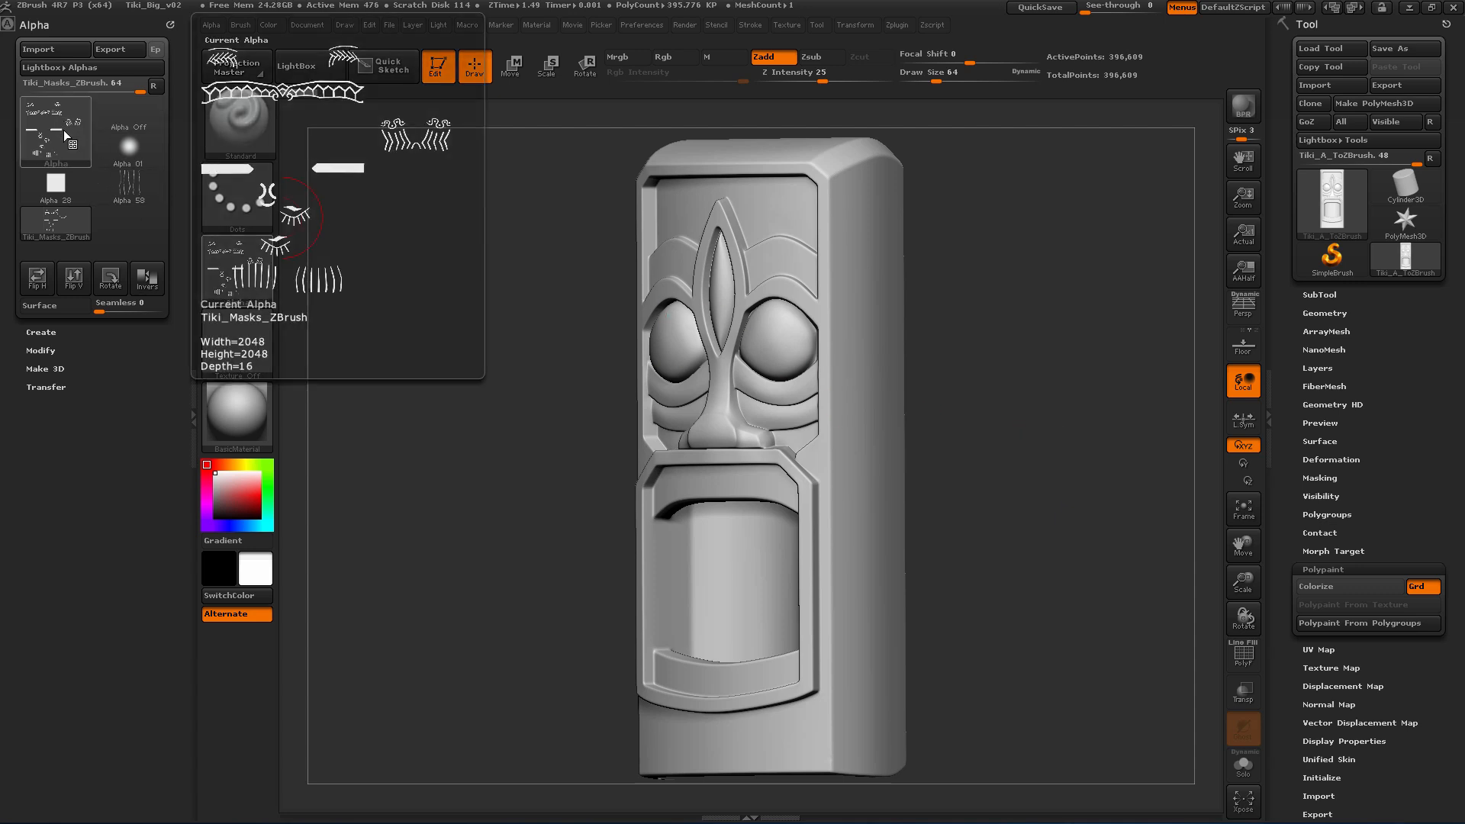
mouse_move(225, 263)
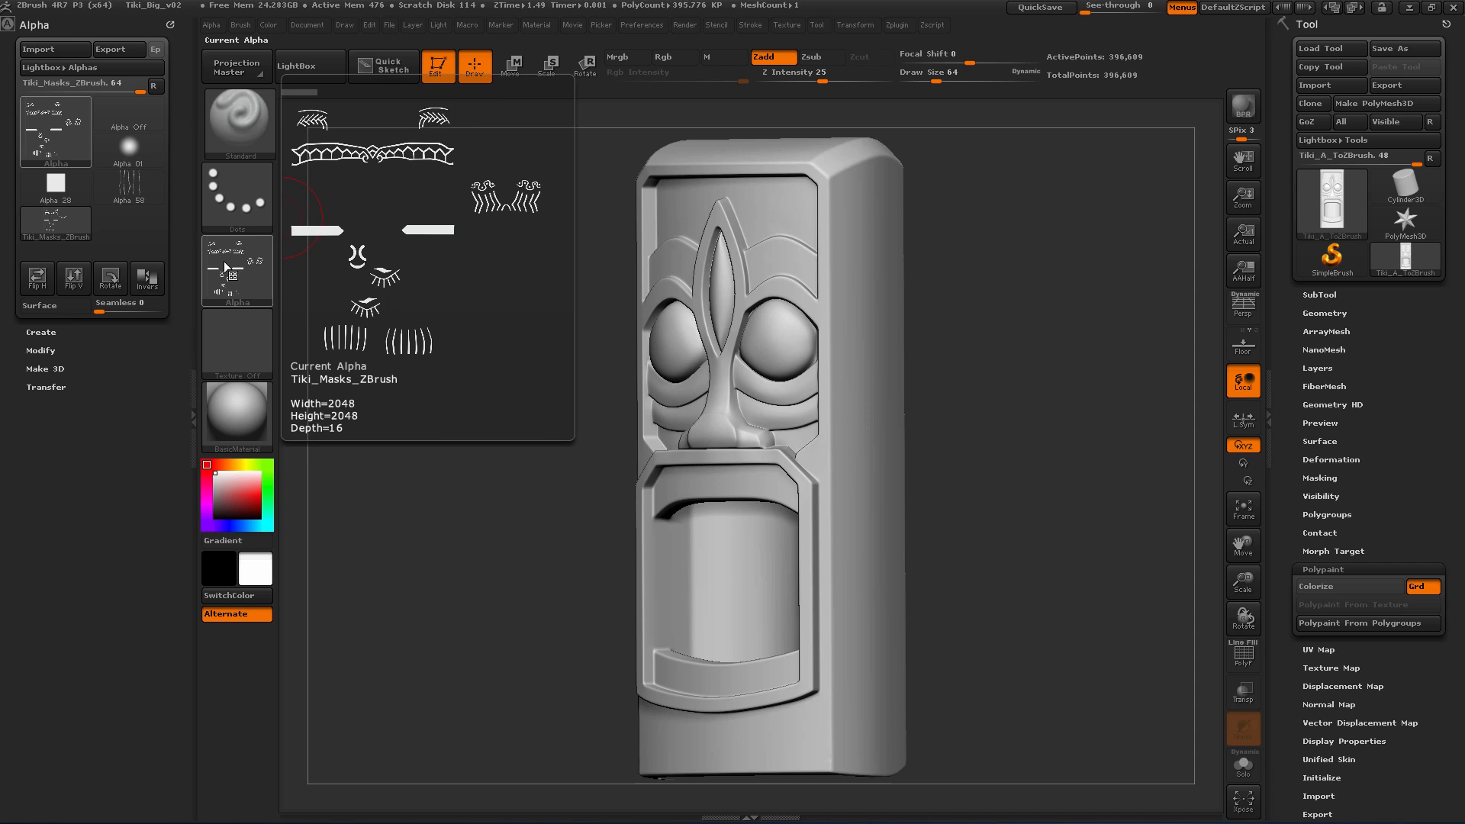
left_click(79, 278)
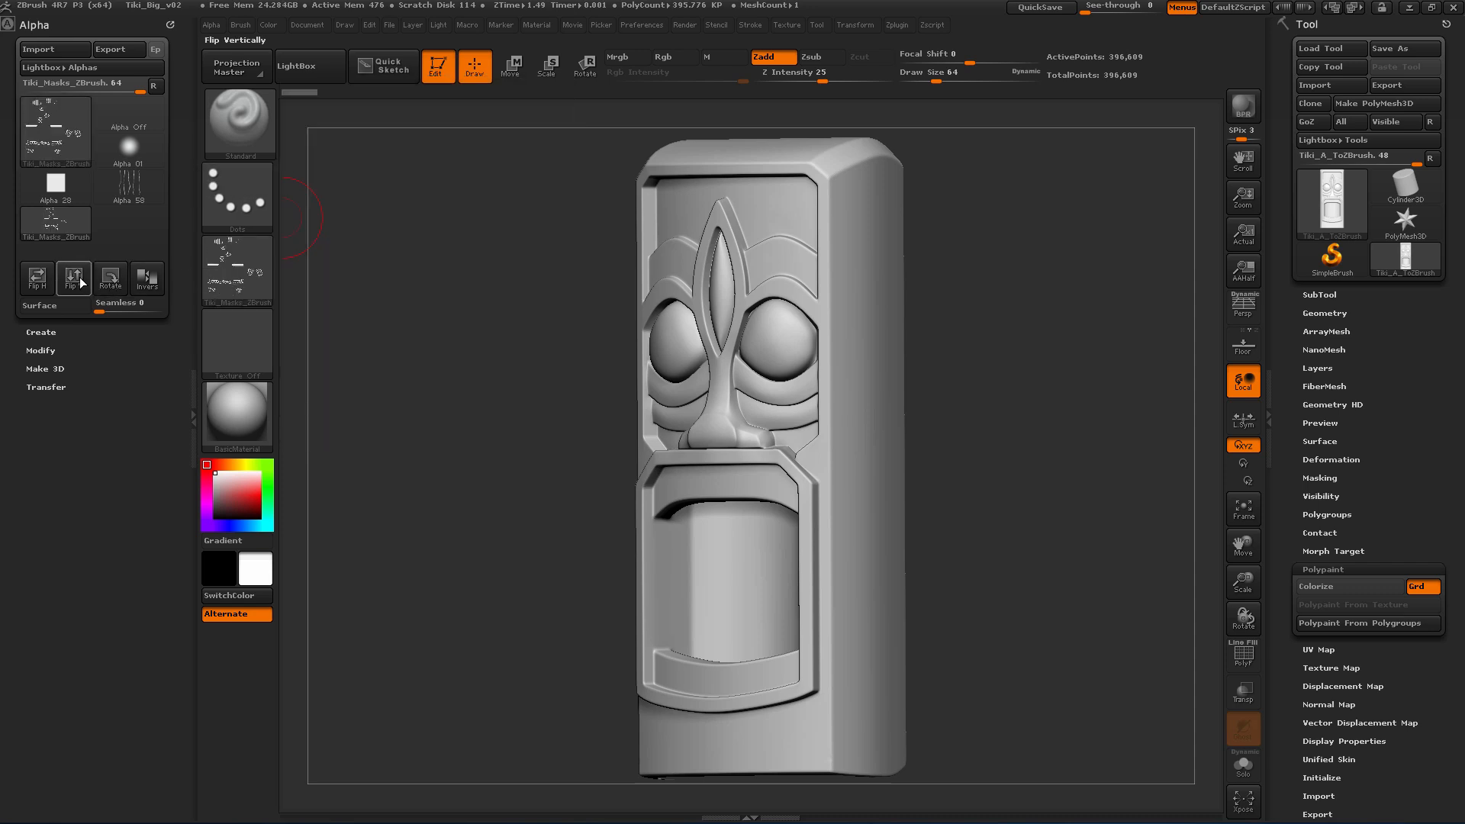
left_click(79, 278)
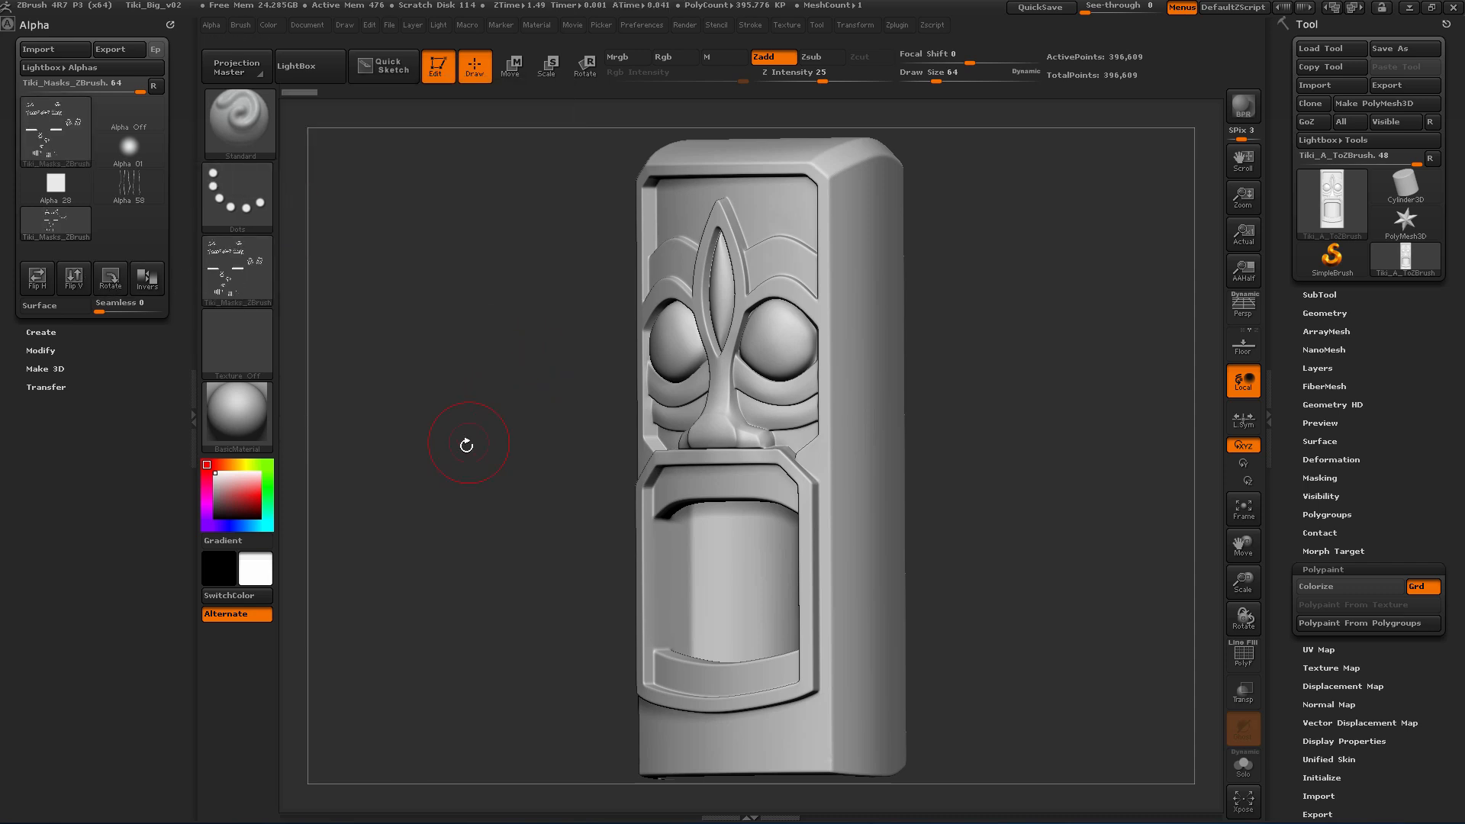
Step: Mask the tiki by the Tiki_Masks_ZBrush alpha at intensity 100 and blend 100
left_click(1331, 477)
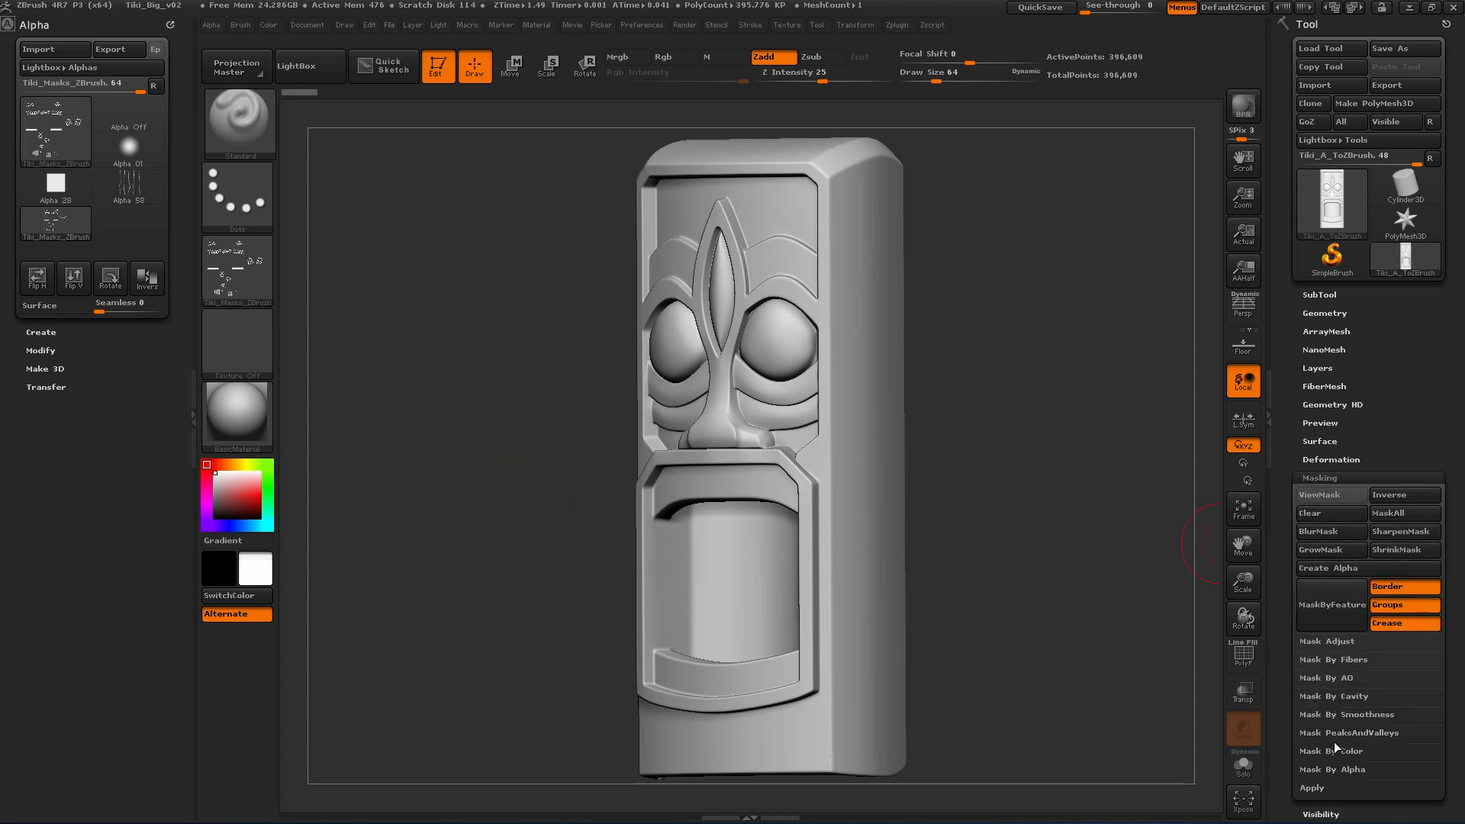
left_click(1333, 764)
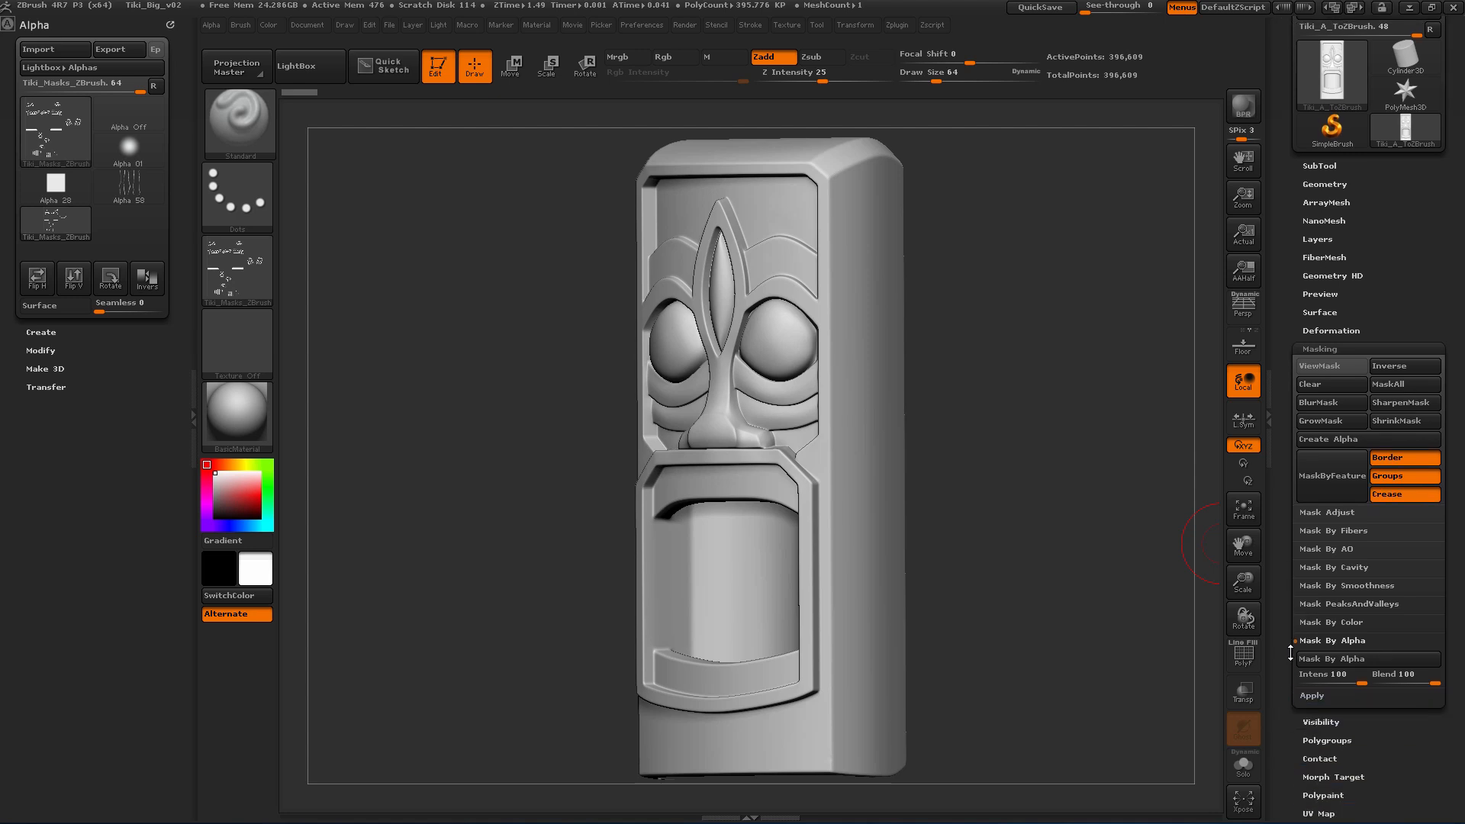
left_click(1331, 629)
left_click_drag(1016, 479, 1043, 482)
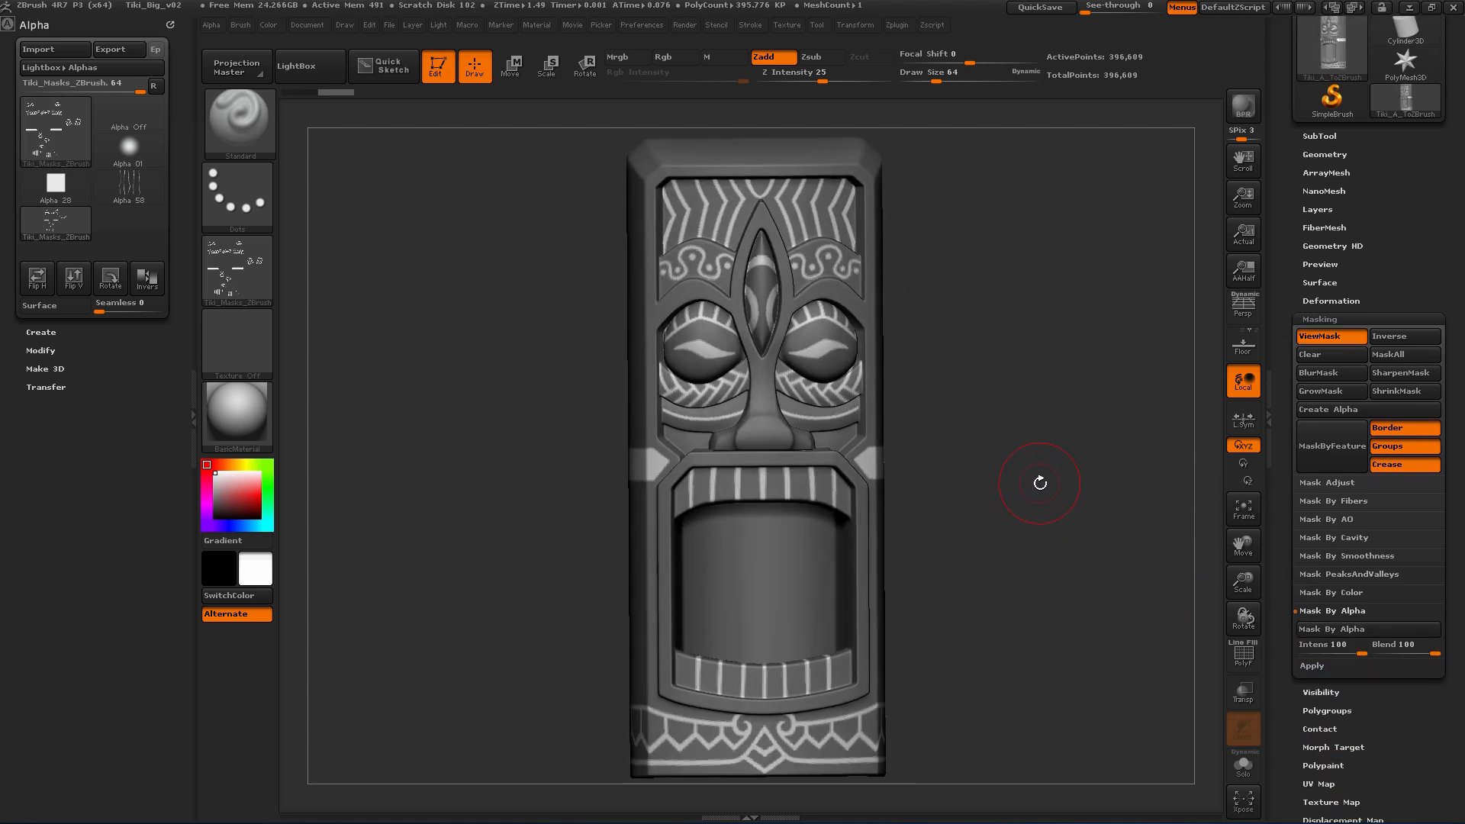
Step: Clear the tiki's mask, subdivide the mesh once and undo that subdivision
left_click_drag(1062, 464, 1039, 484, "ctrl")
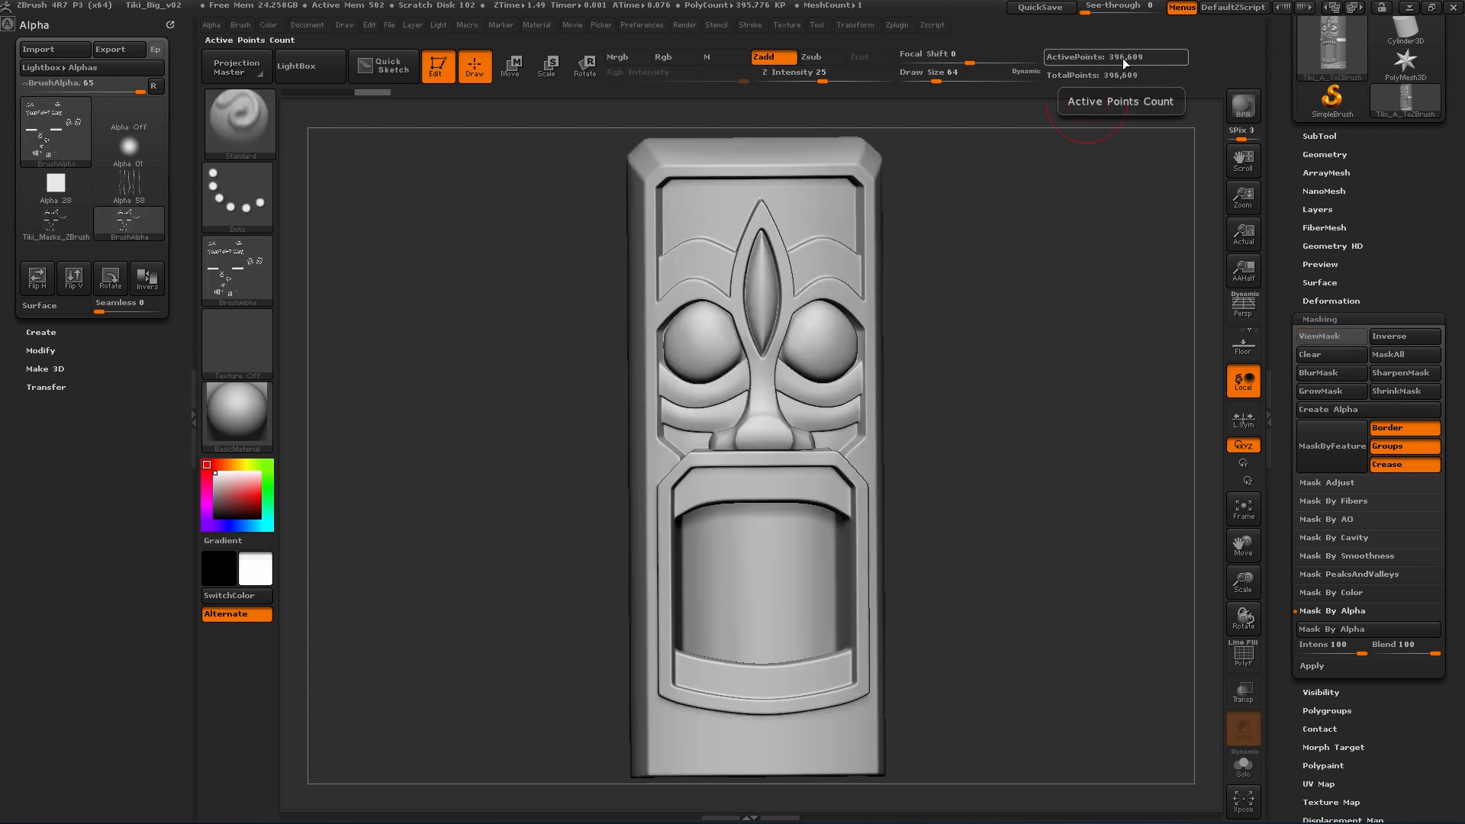
key("ctrl+d")
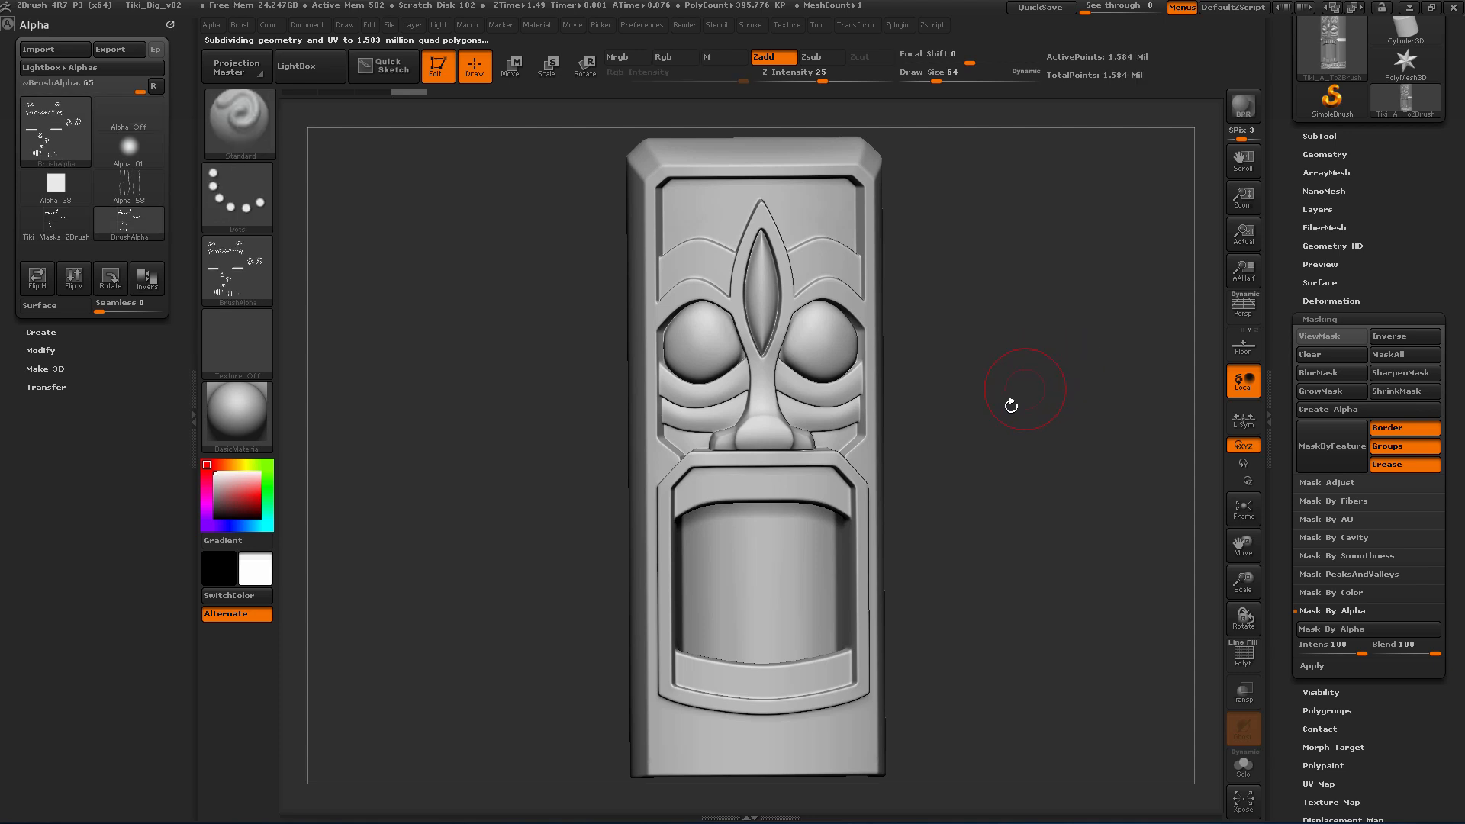
mouse_move(1023, 379)
right_mouse_down()
mouse_move(1040, 382)
mouse_move(1047, 356)
mouse_move(1092, 430)
right_mouse_up()
key("ctrl+z")
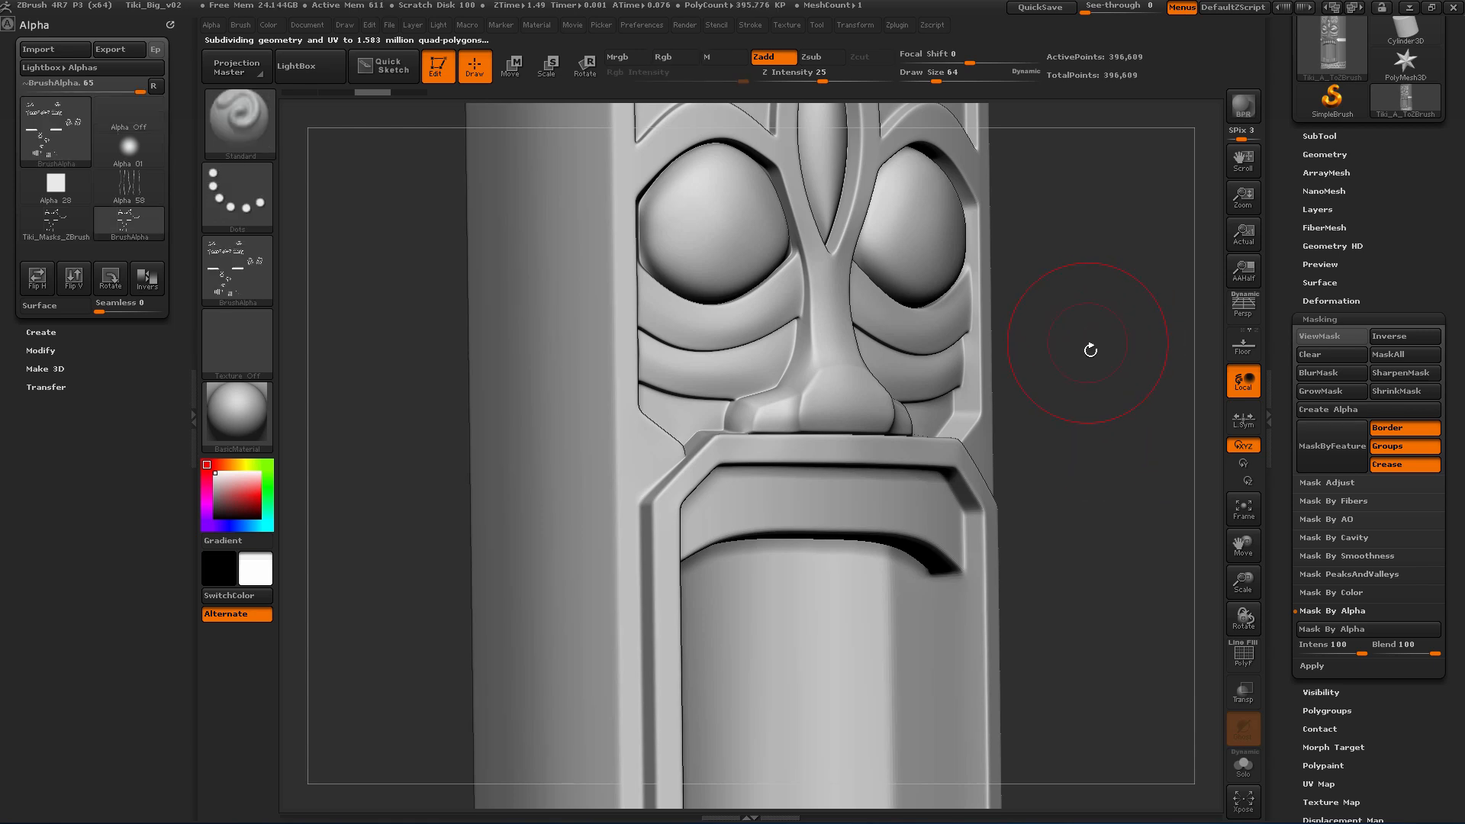
Step: Apply the alpha mask to the unsubdivided tiki to inspect its pattern edges and clear the mask
left_click(1350, 629)
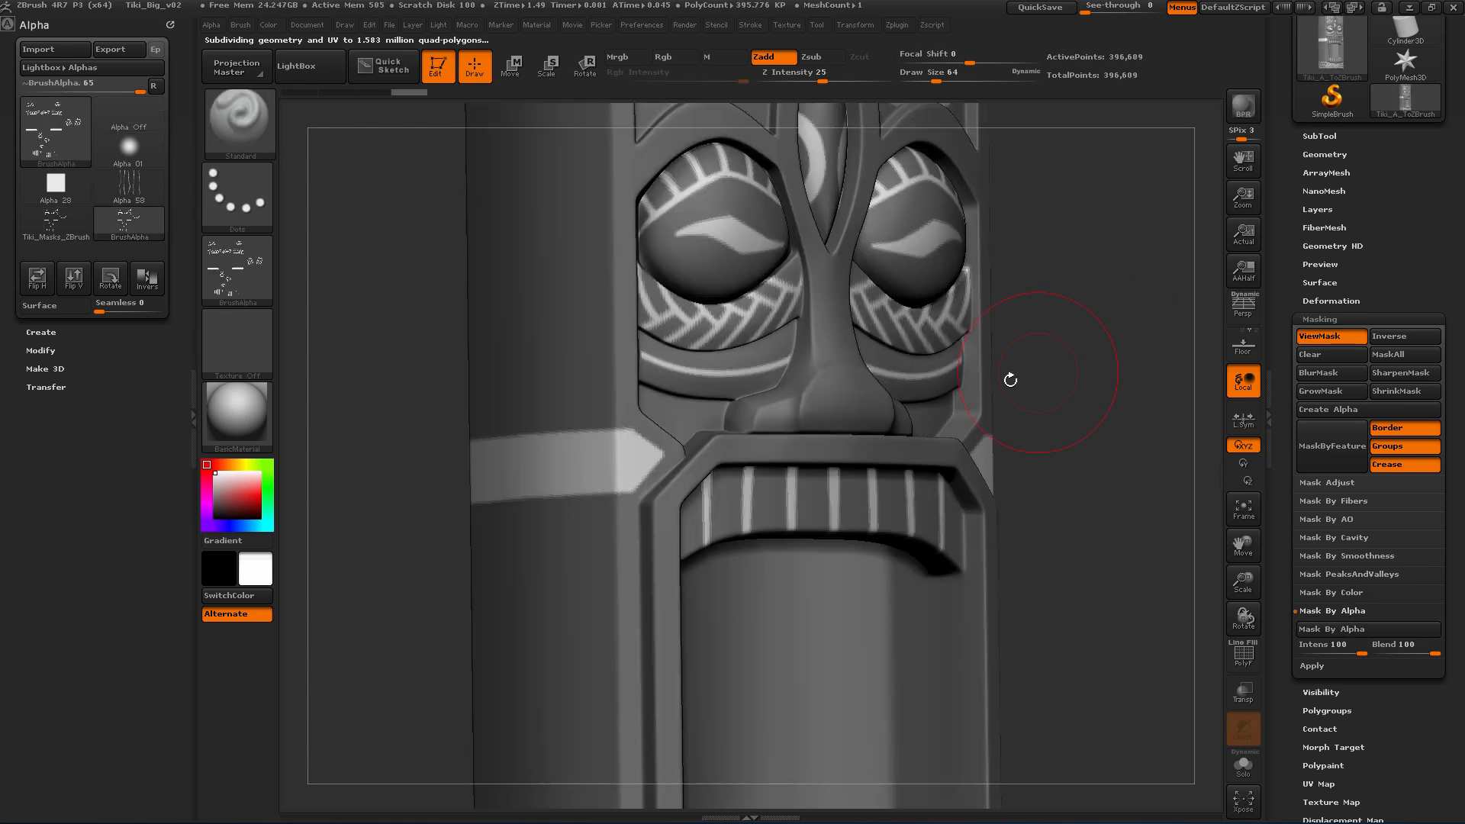
left_click_drag(614, 435, 575, 461)
key("ctrl+z")
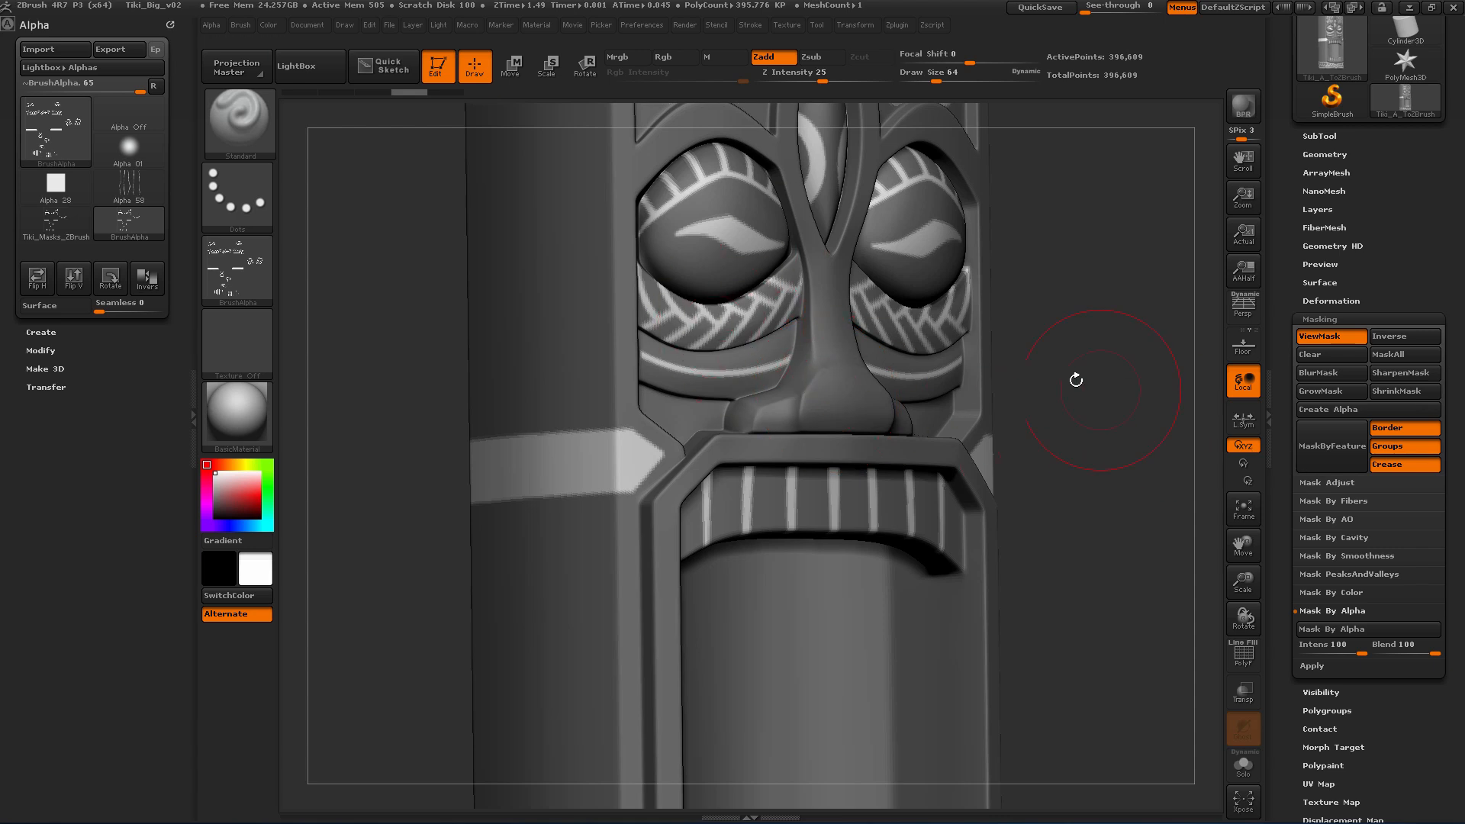
left_click_drag(1102, 396, 1086, 406, "ctrl")
Step: Subdivide the tiki mesh once and mask it by the tiki design alpha
key("ctrl+d")
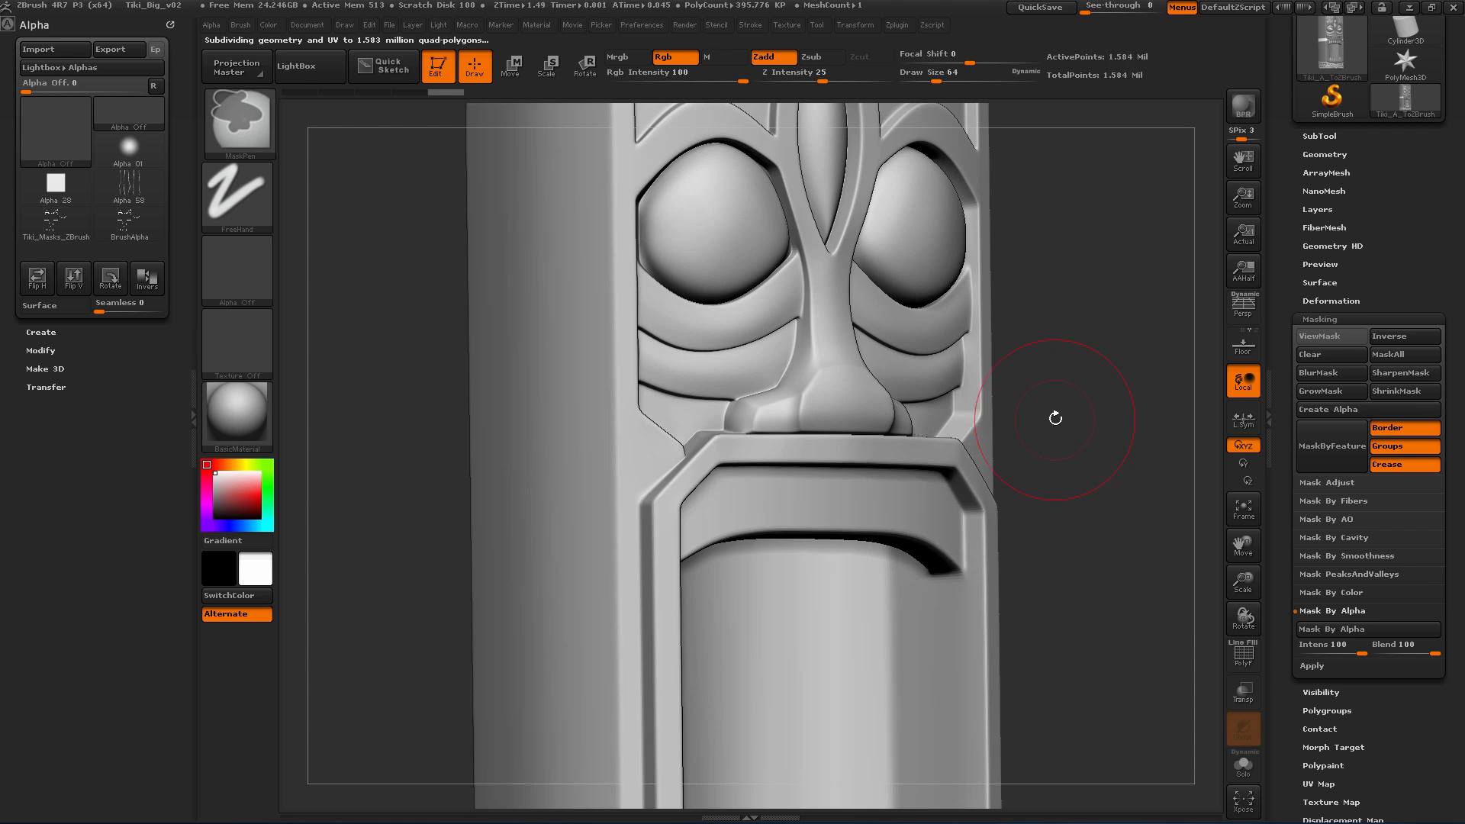
left_click(1331, 628)
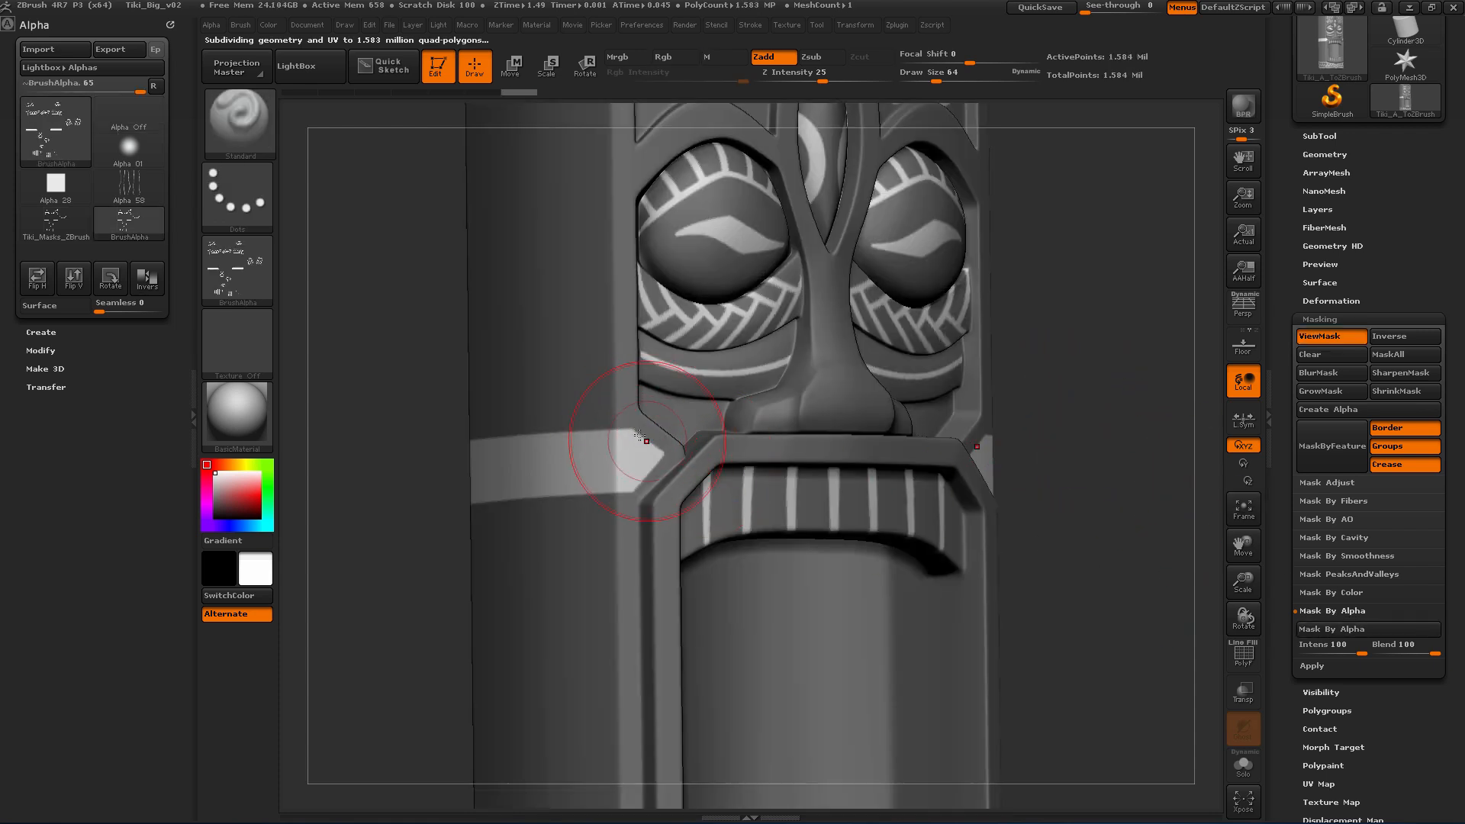
left_click_drag(1137, 425, 1119, 443)
mouse_move(1119, 443)
right_mouse_down("ctrl")
mouse_move(1128, 360)
mouse_move(1063, 302)
mouse_move(1102, 314)
mouse_move(1072, 303)
right_mouse_up("ctrl")
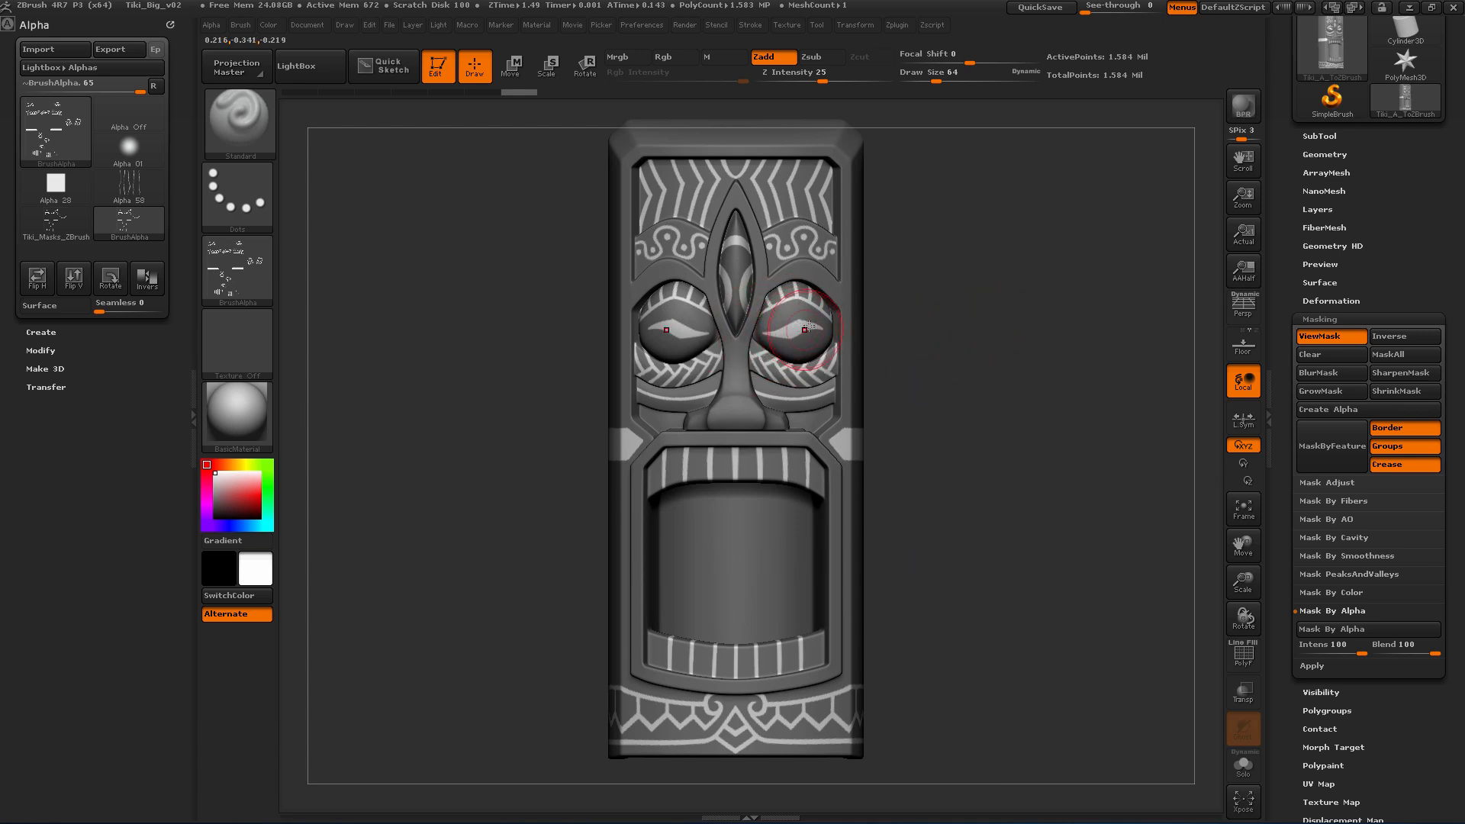
Step: Set the Standard brush to Alpha Off and face the masked tiki straight from the front
left_click(238, 271)
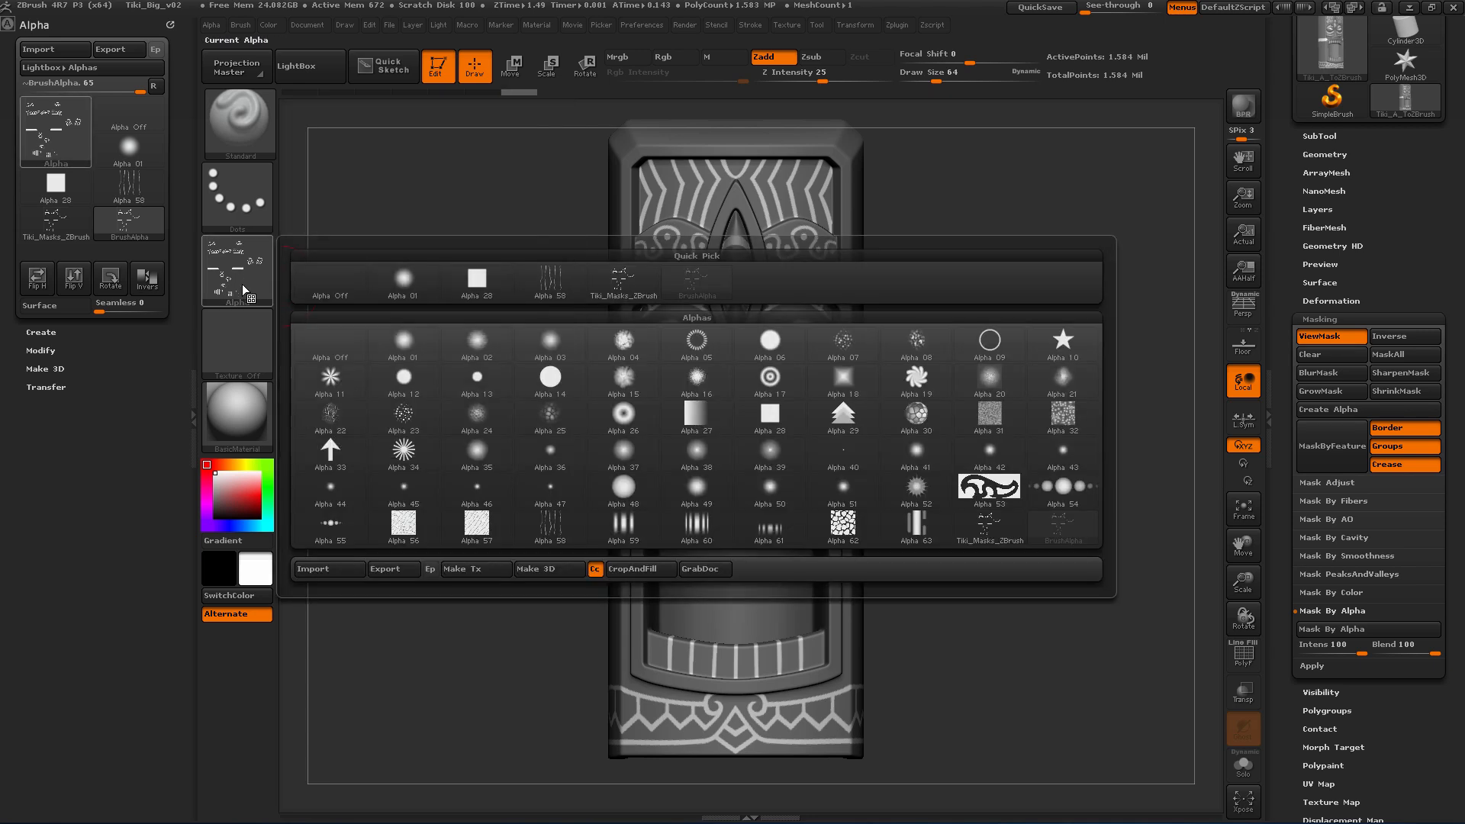
left_click(336, 287)
left_click_drag(886, 353, 959, 336)
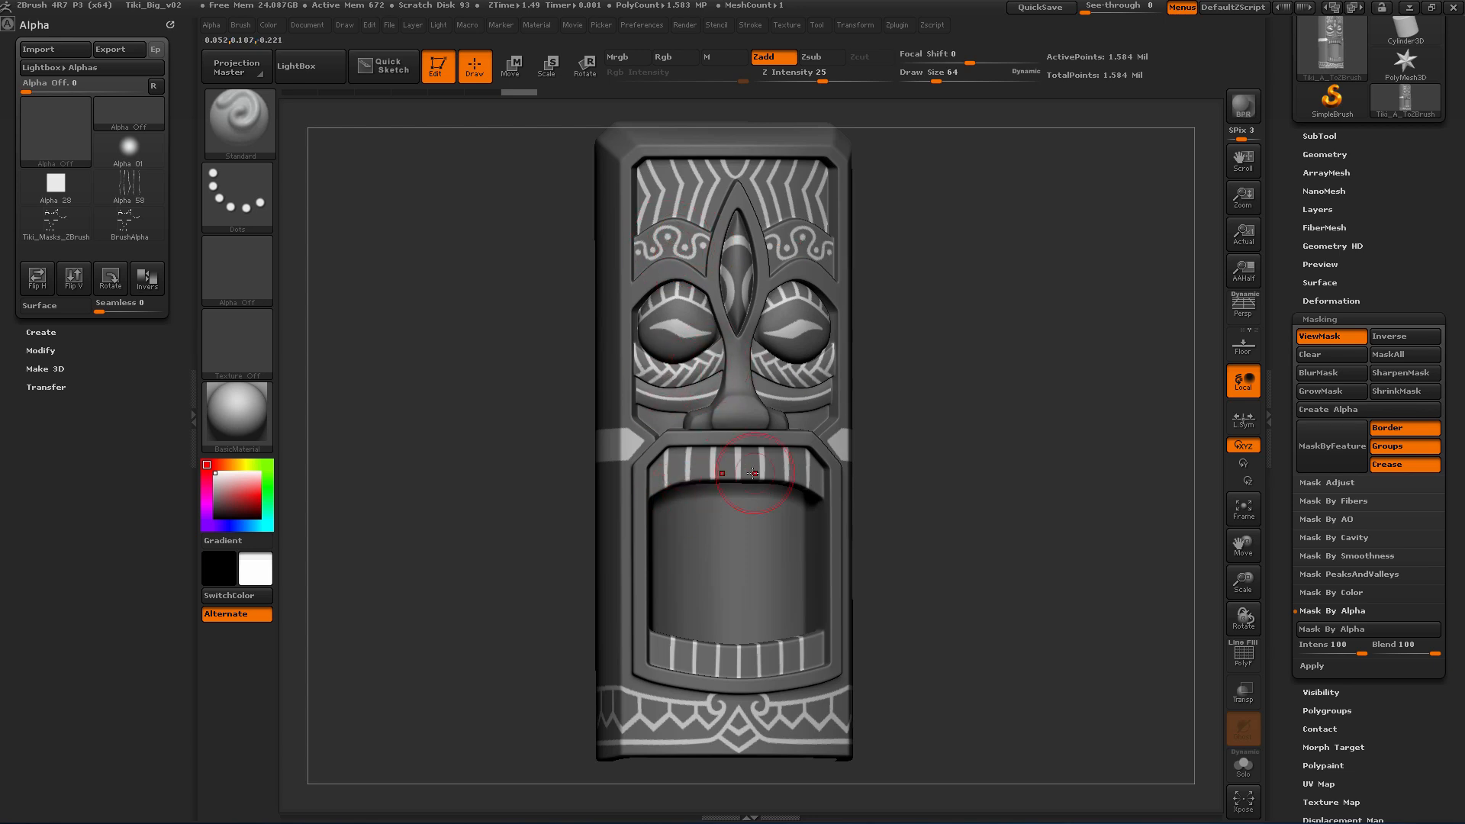
mouse_move(1006, 442)
left_mouse_down()
mouse_move(963, 446)
mouse_move(999, 462)
mouse_move(967, 453)
left_mouse_up()
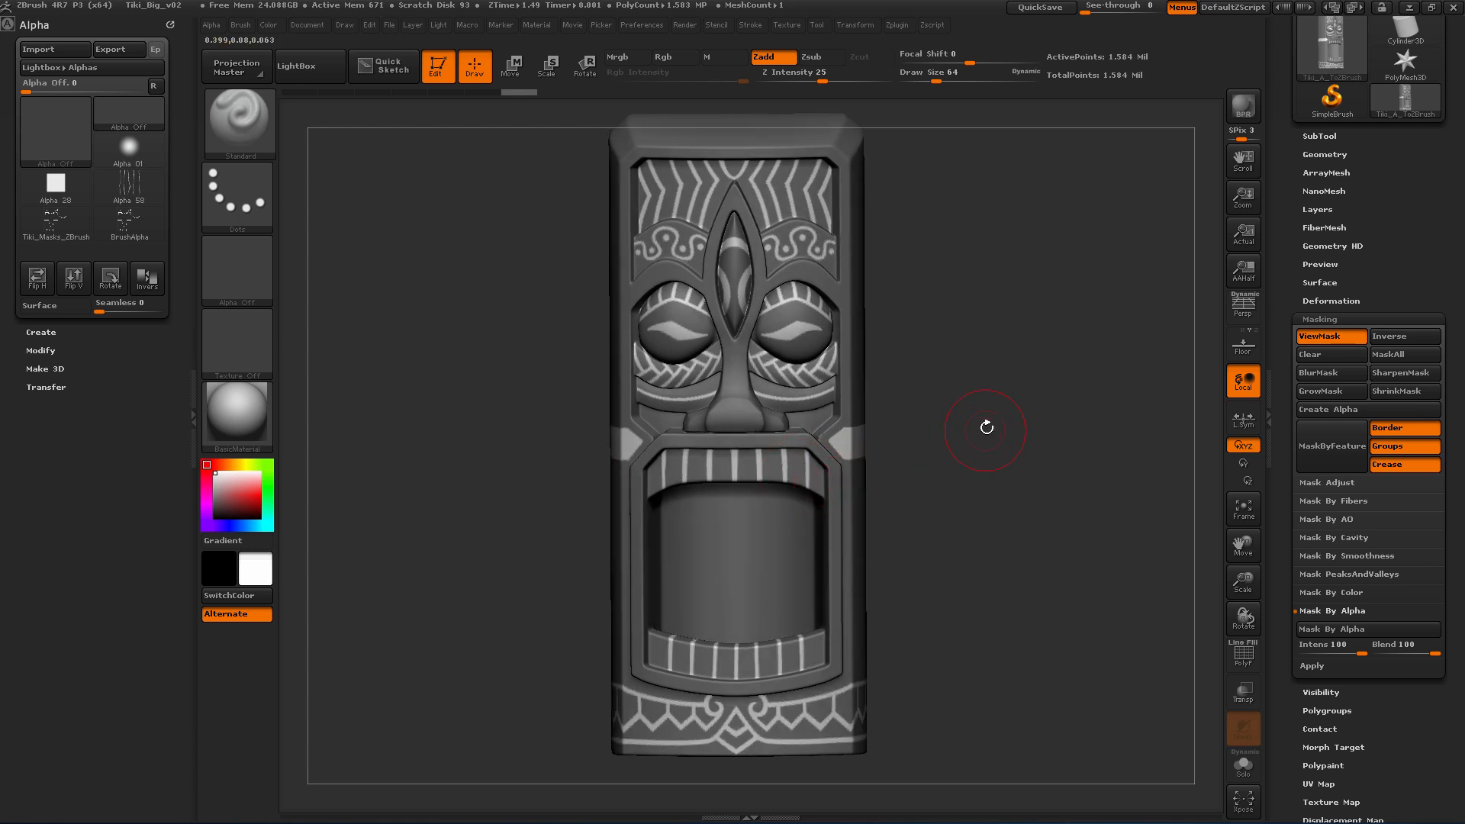
left_click_drag(956, 388, 955, 363, "shift")
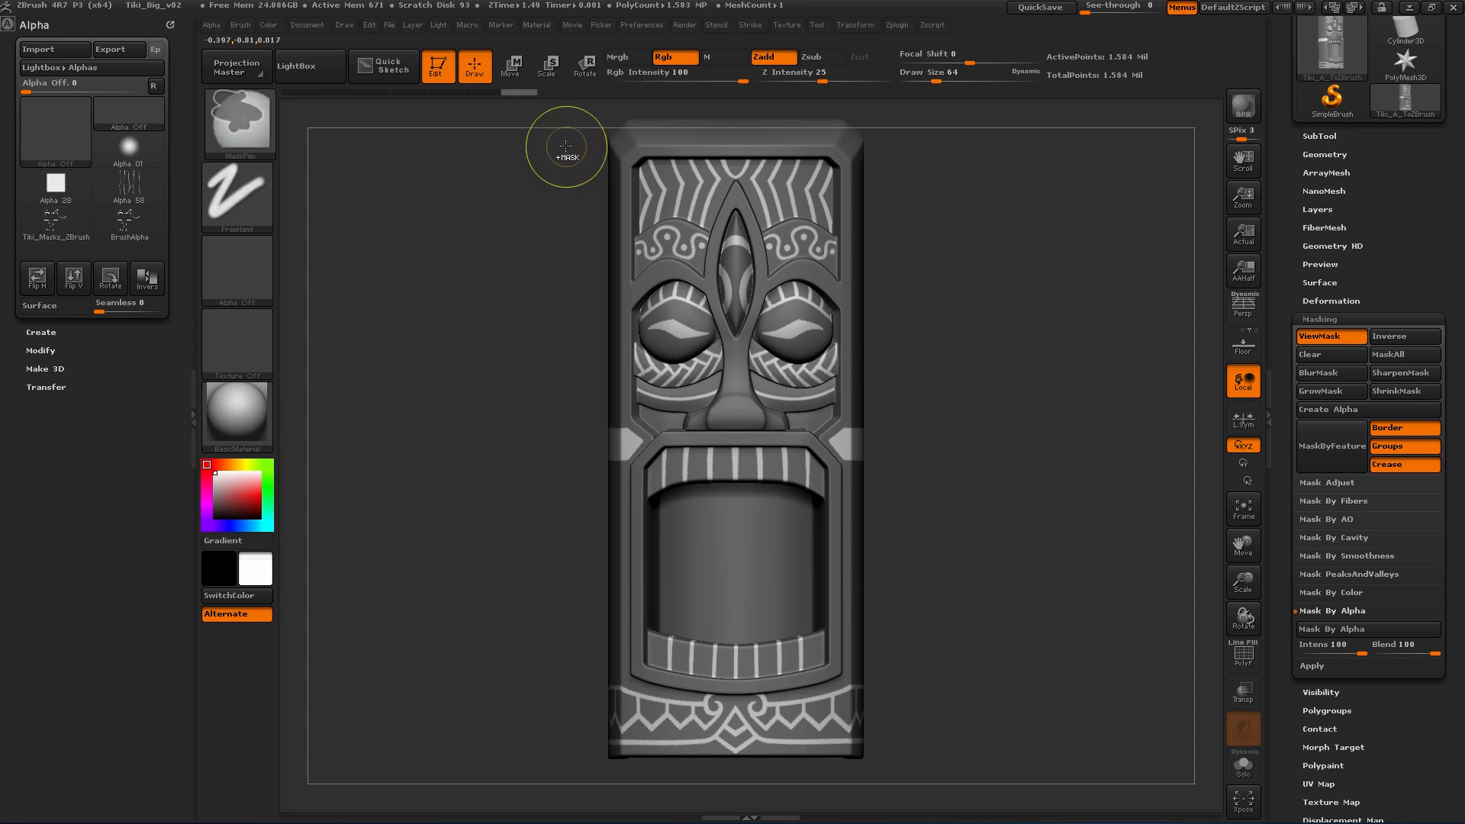
Step: Paint mask over the outer forehead designs with MaskPen and change the masking brush to MaskLasso
left_click_drag(569, 149, 651, 256, "ctrl")
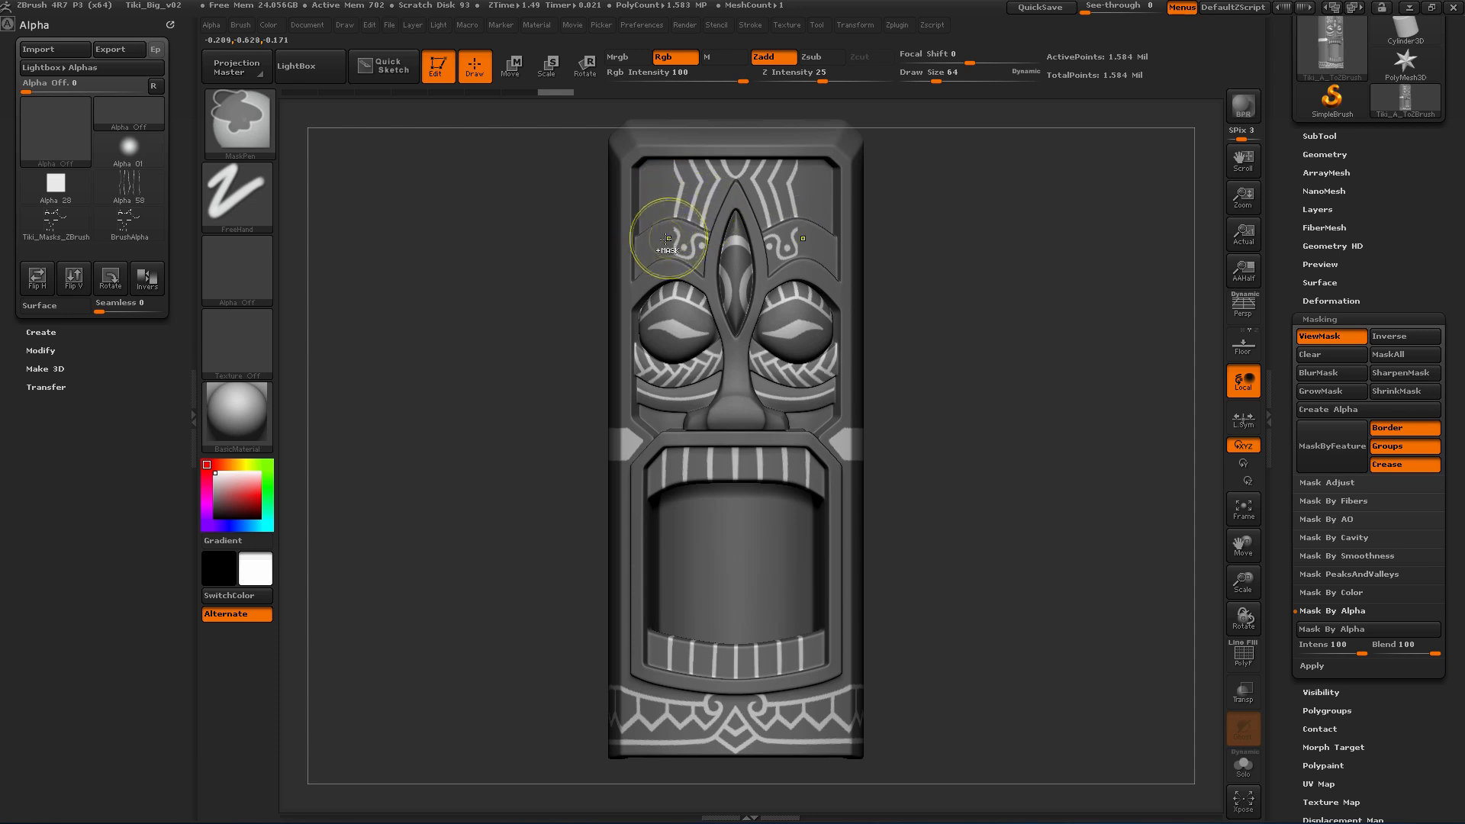
key("ctrl")
mouse_move(243, 121)
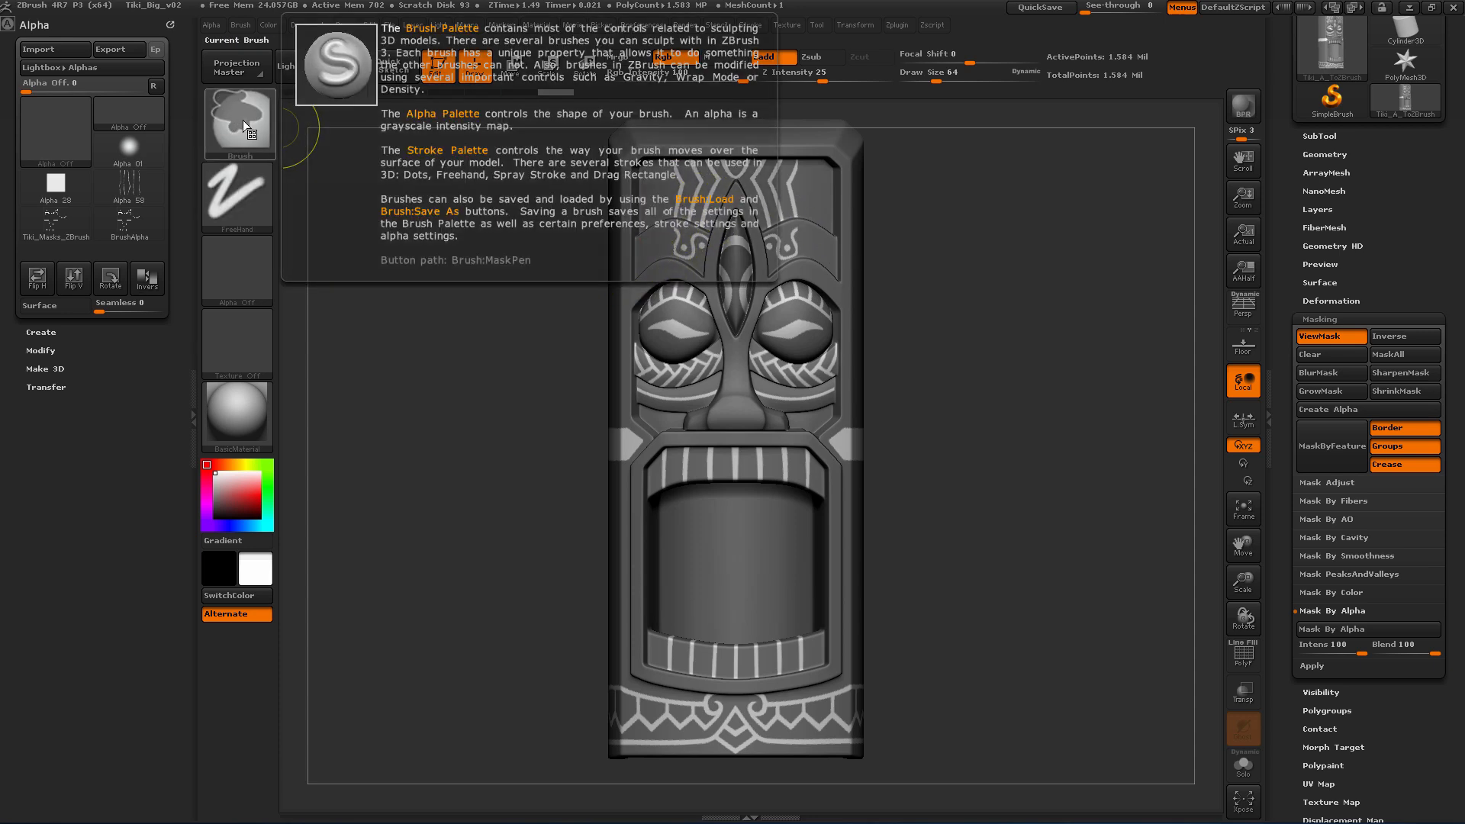
key("ctrl")
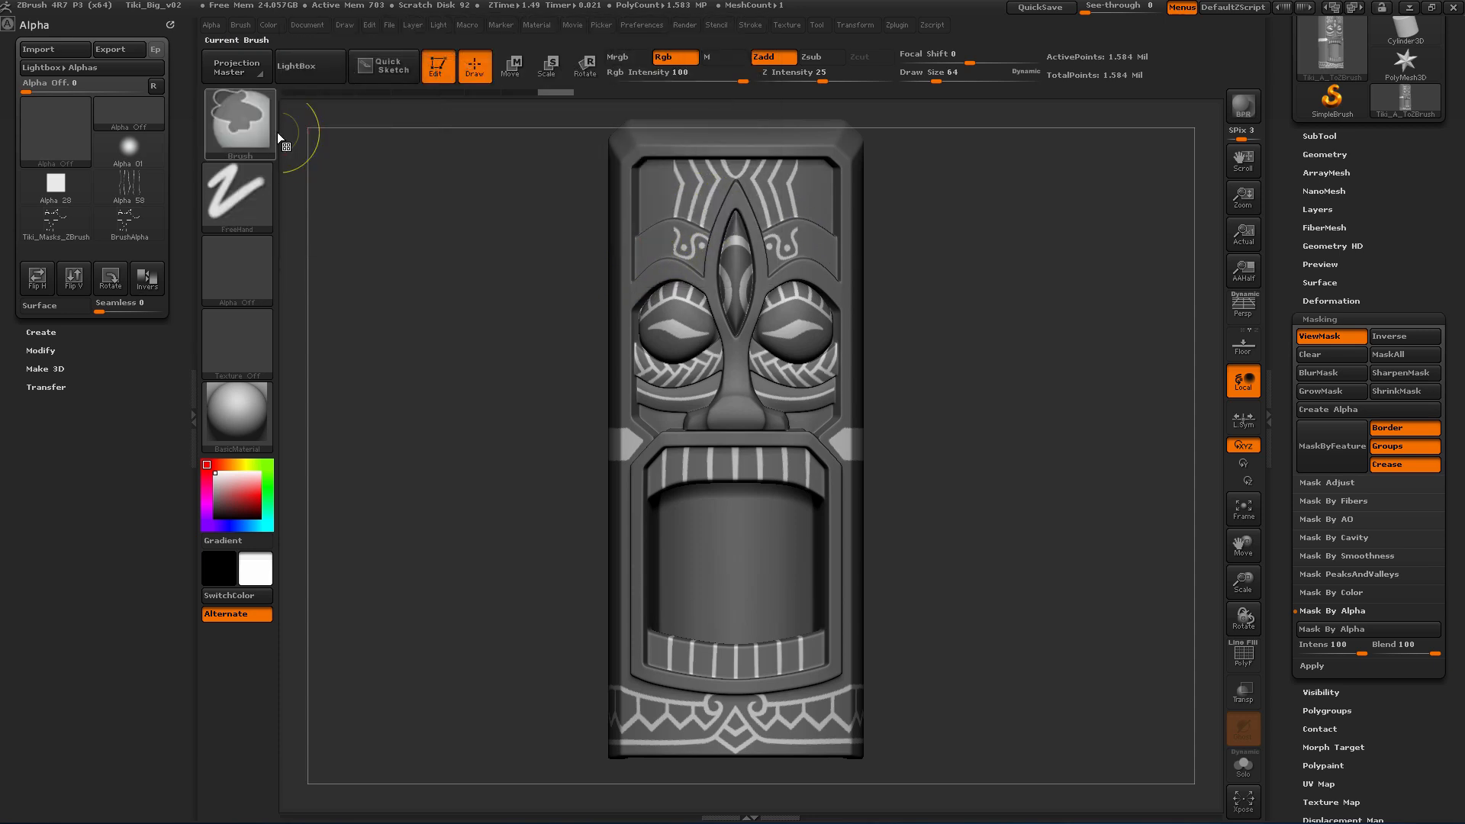
left_click(243, 119)
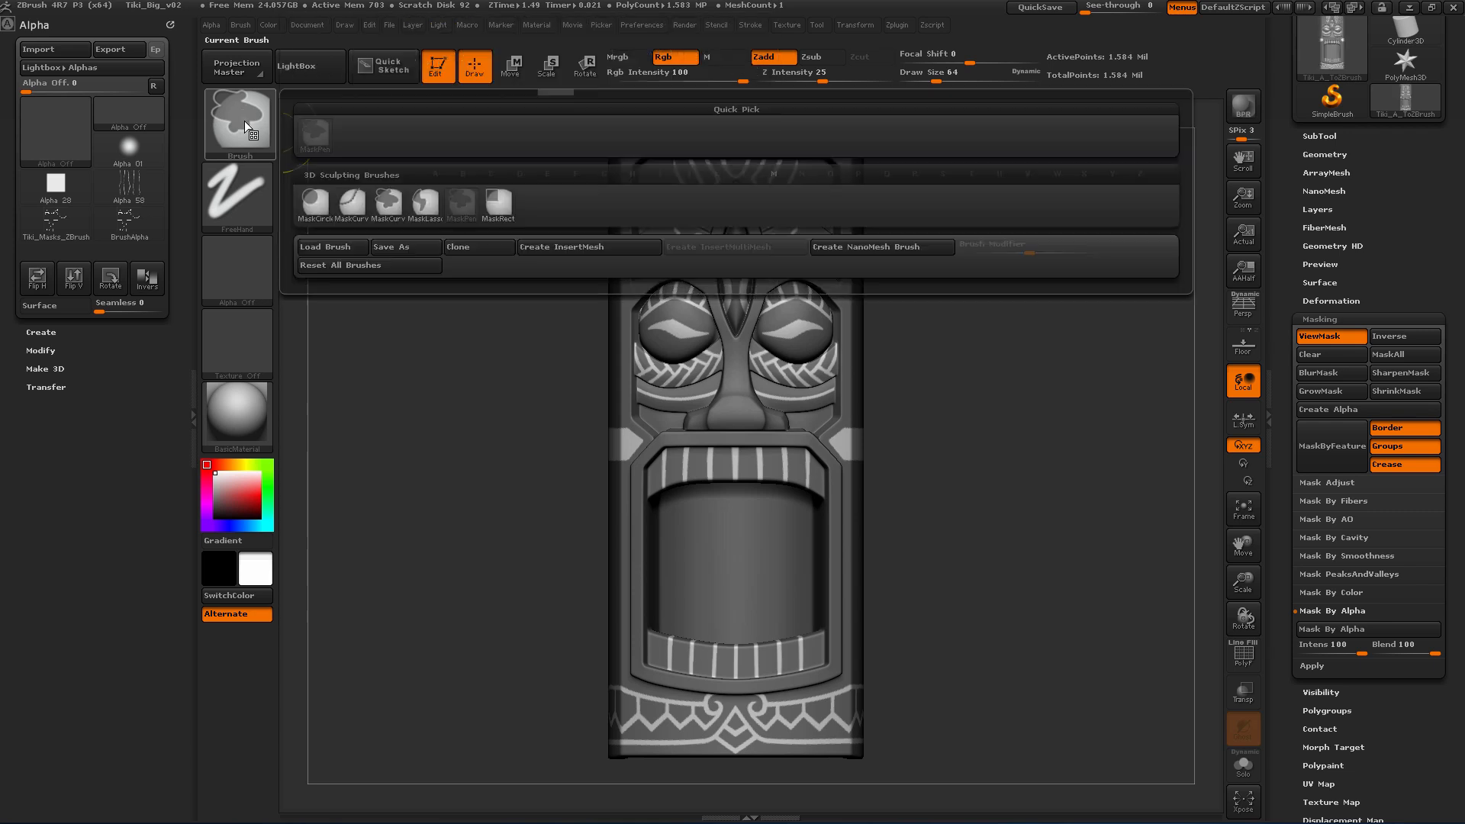
left_click(432, 206)
Step: Lasso mask over the remaining forehead designs, the eyelid and under-eye patterns, and the upper and lower teeth lines
mouse_move(633, 141)
left_mouse_down("ctrl")
mouse_move(773, 145)
mouse_move(714, 252)
mouse_move(679, 277)
mouse_move(627, 221)
left_mouse_up("ctrl")
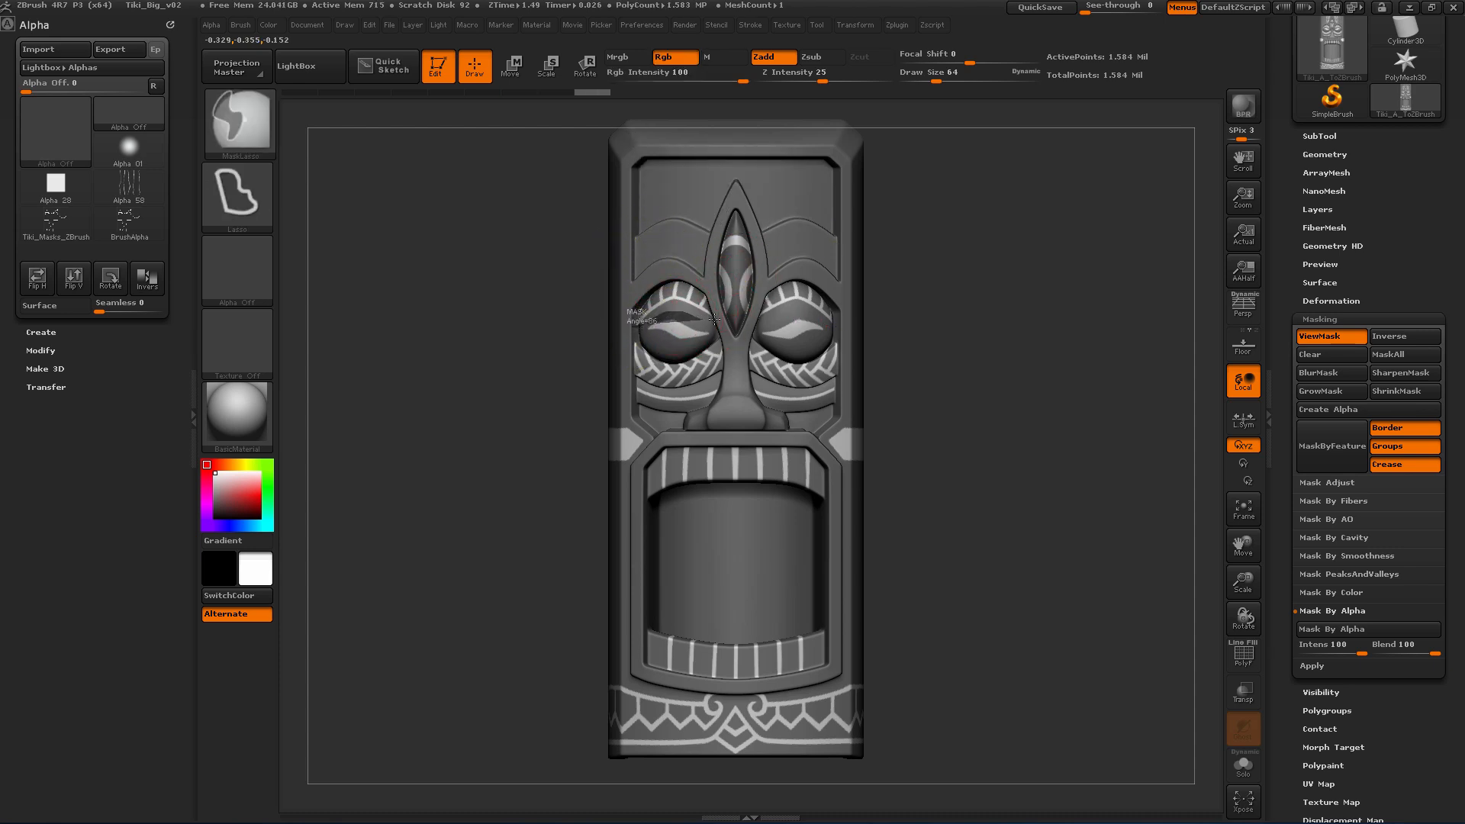
mouse_move(714, 319)
left_mouse_down("ctrl")
mouse_move(632, 302)
mouse_move(641, 258)
left_mouse_up("ctrl")
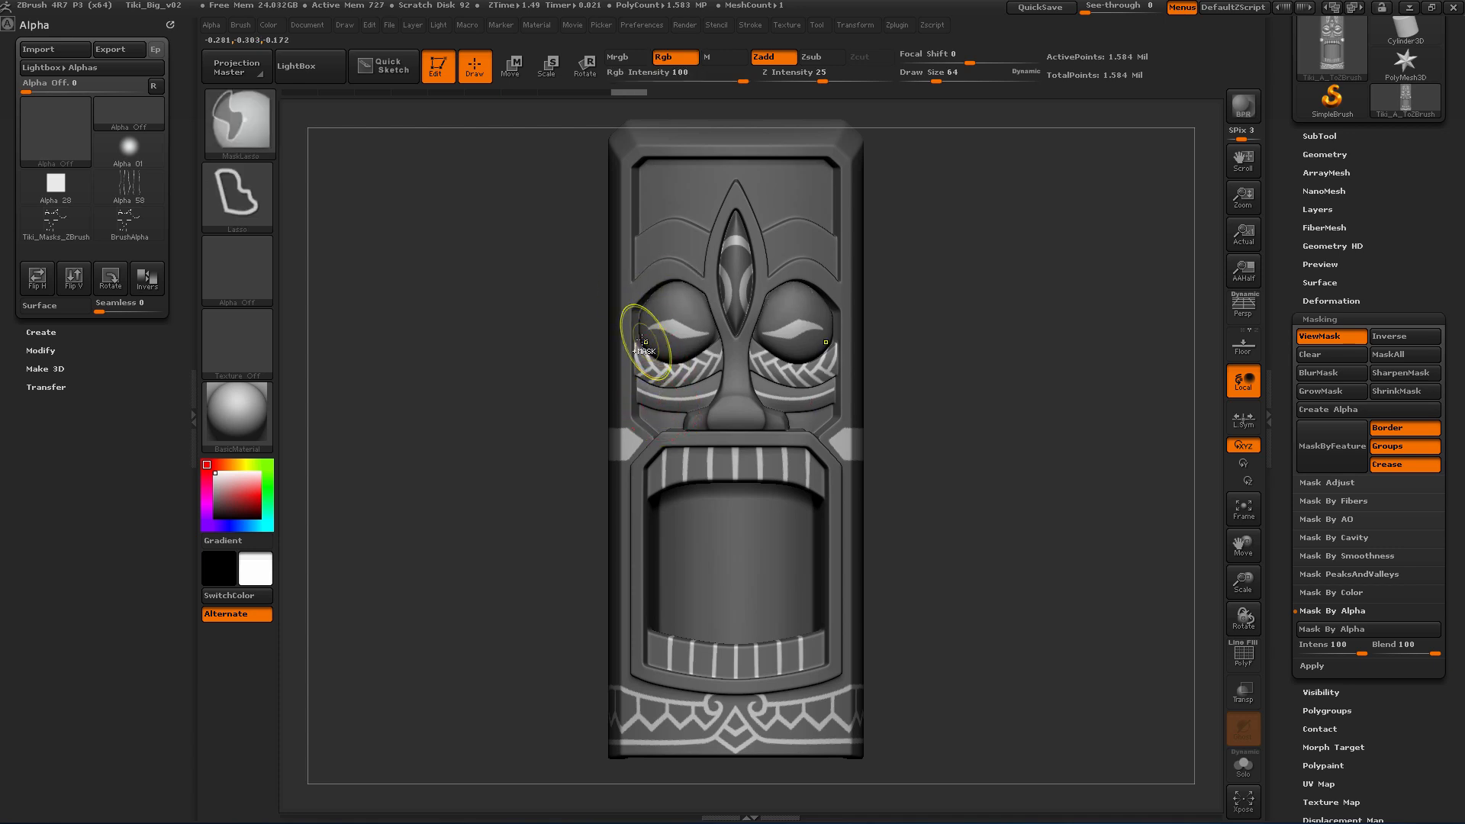
mouse_move(643, 343)
left_mouse_down("ctrl")
mouse_move(721, 372)
mouse_move(641, 412)
left_mouse_up("ctrl")
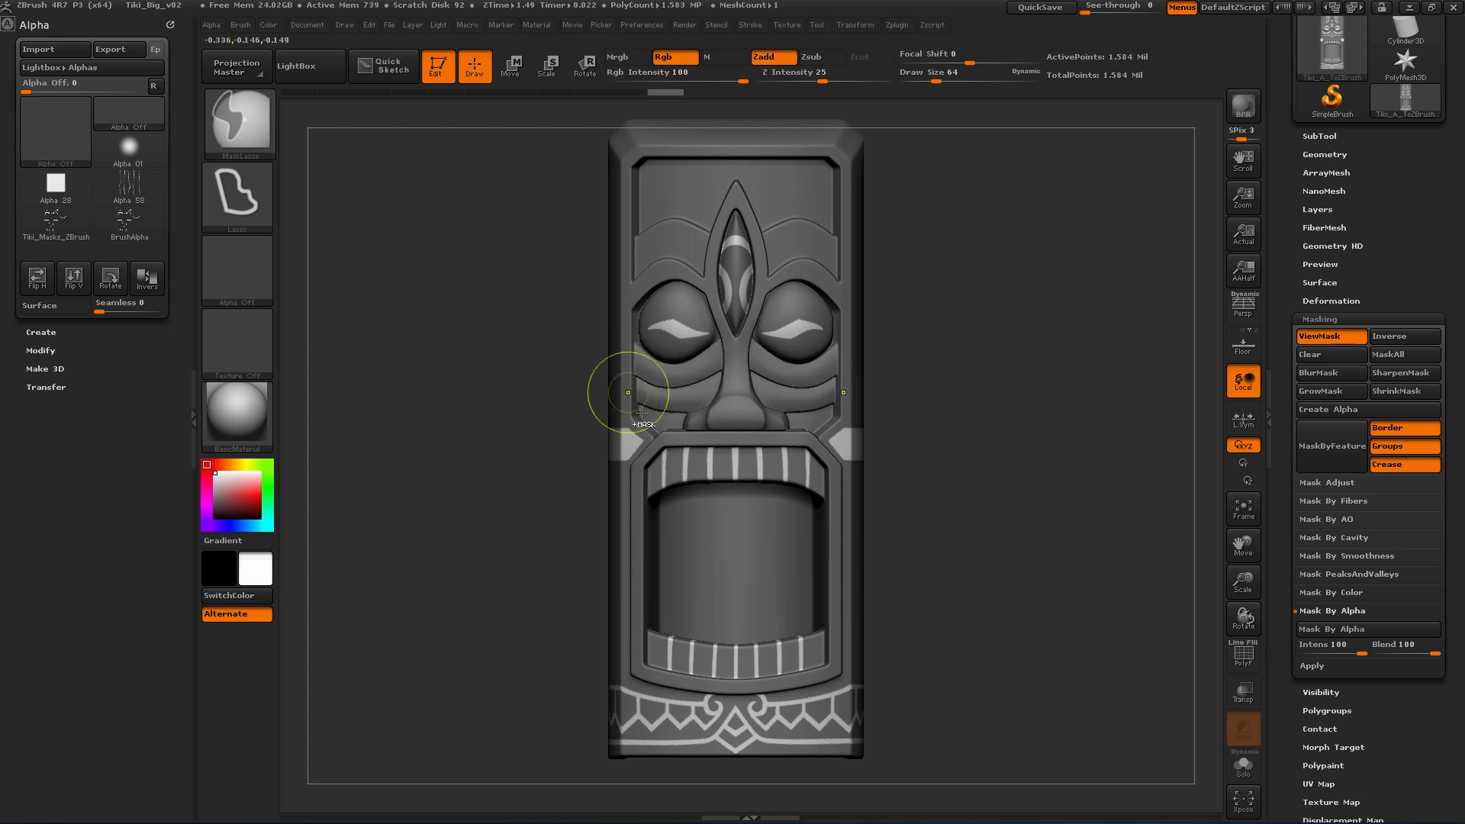
mouse_move(744, 437)
left_mouse_down("ctrl")
mouse_move(660, 439)
mouse_move(664, 510)
mouse_move(744, 439)
left_mouse_up("ctrl")
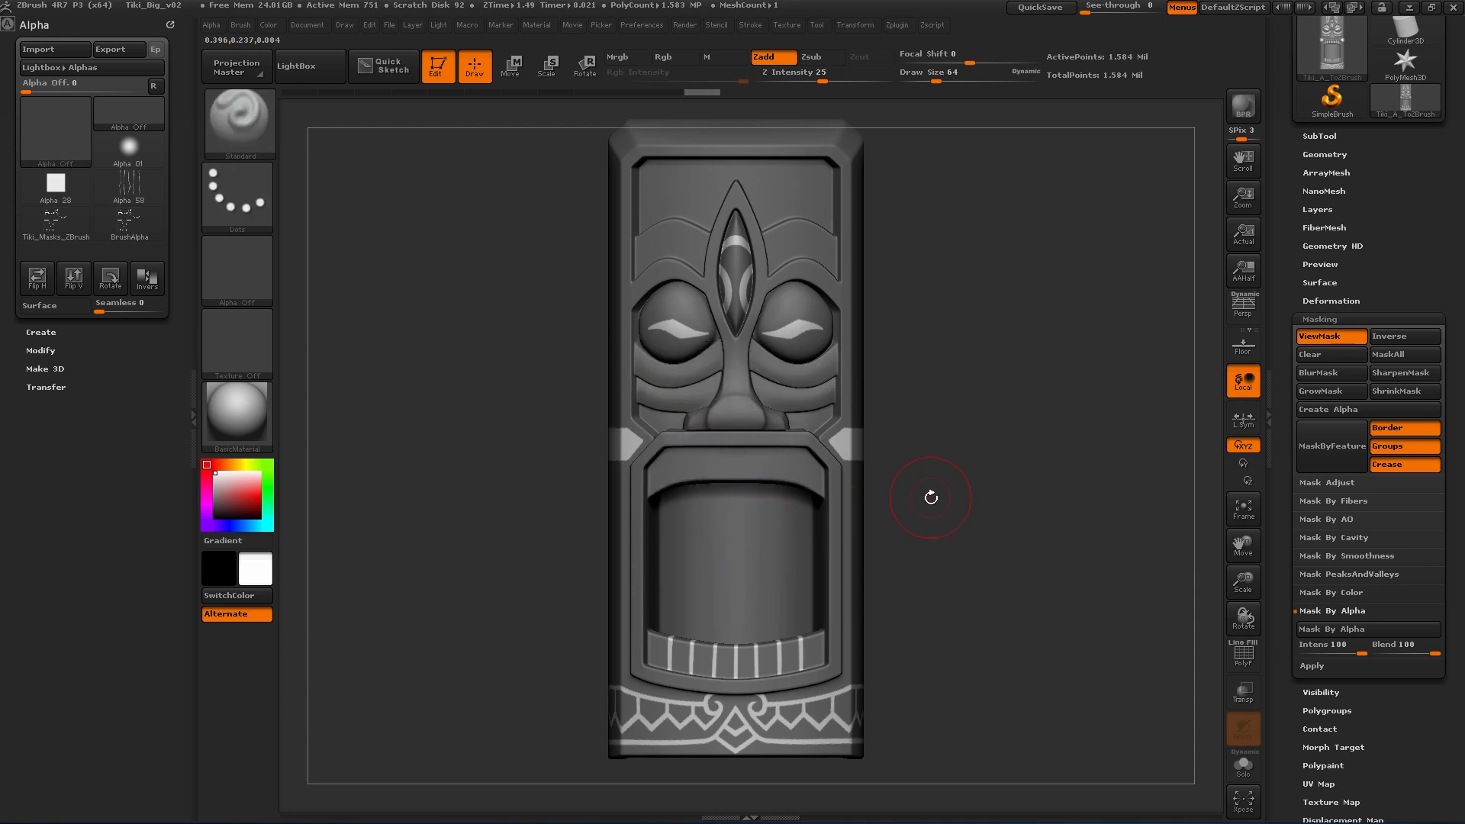
left_click_drag(937, 535, 943, 480)
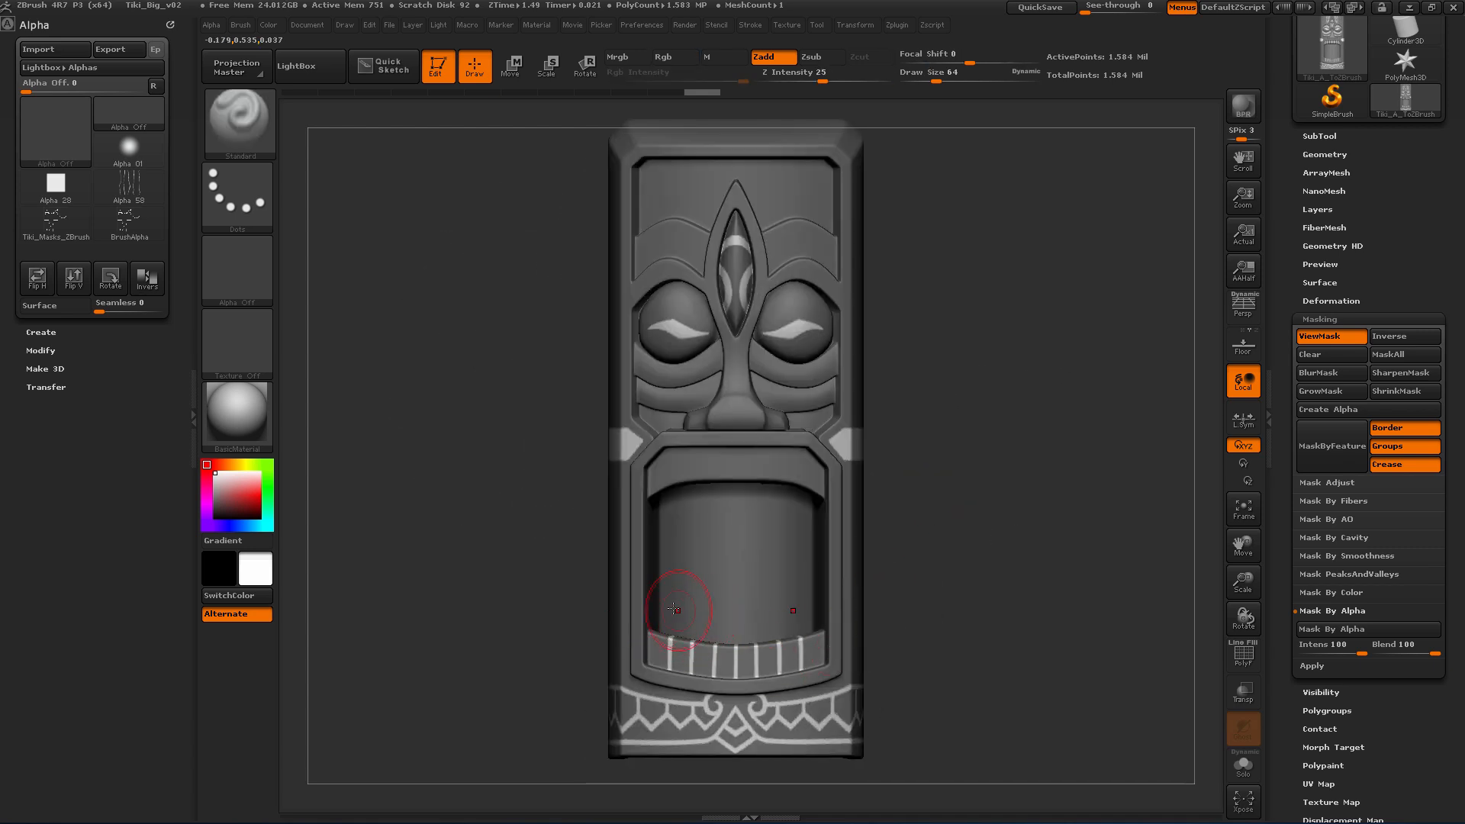
mouse_move(653, 617)
left_mouse_down("ctrl")
mouse_move(666, 670)
mouse_move(698, 689)
mouse_move(731, 675)
left_mouse_up("ctrl")
mouse_move(974, 514)
left_mouse_down()
mouse_move(896, 508)
mouse_move(1042, 510)
mouse_move(988, 509)
mouse_move(1002, 489)
left_mouse_up()
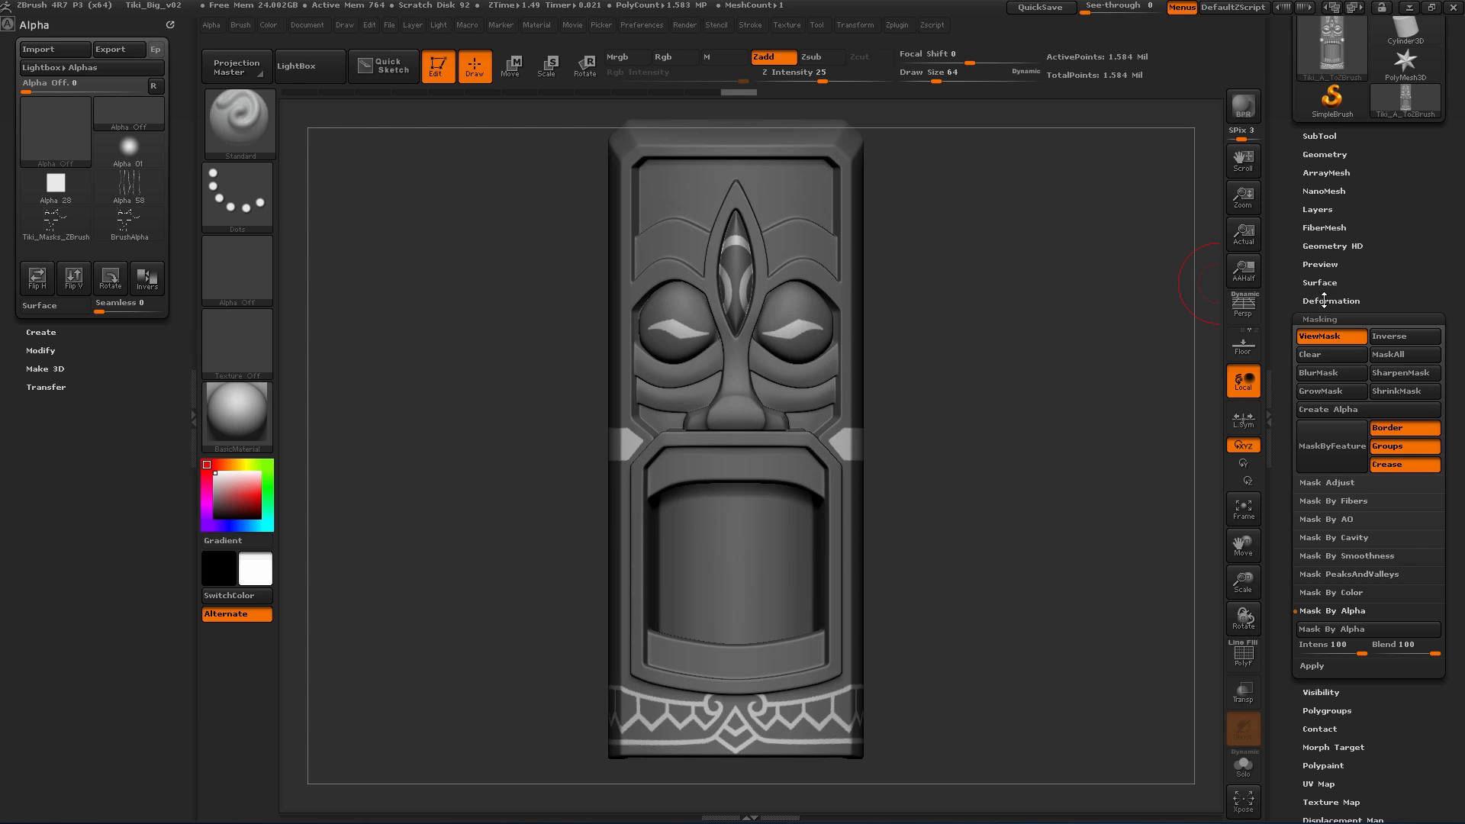
Step: Sink the unmasked eye, forehead gem, side band and base designs with the Inflate deformation and clear the mask
left_click(1324, 301)
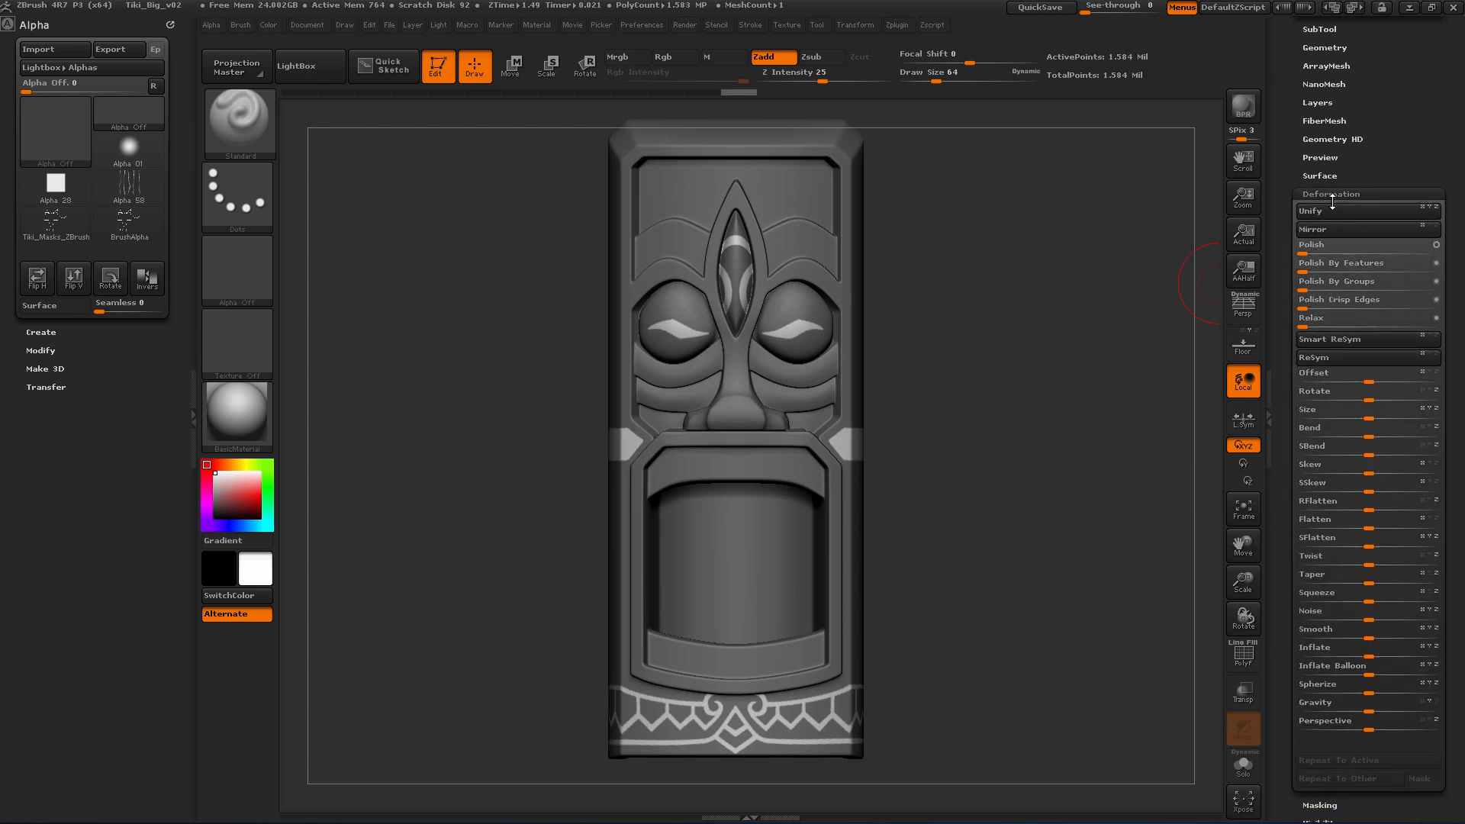
left_click(1312, 648)
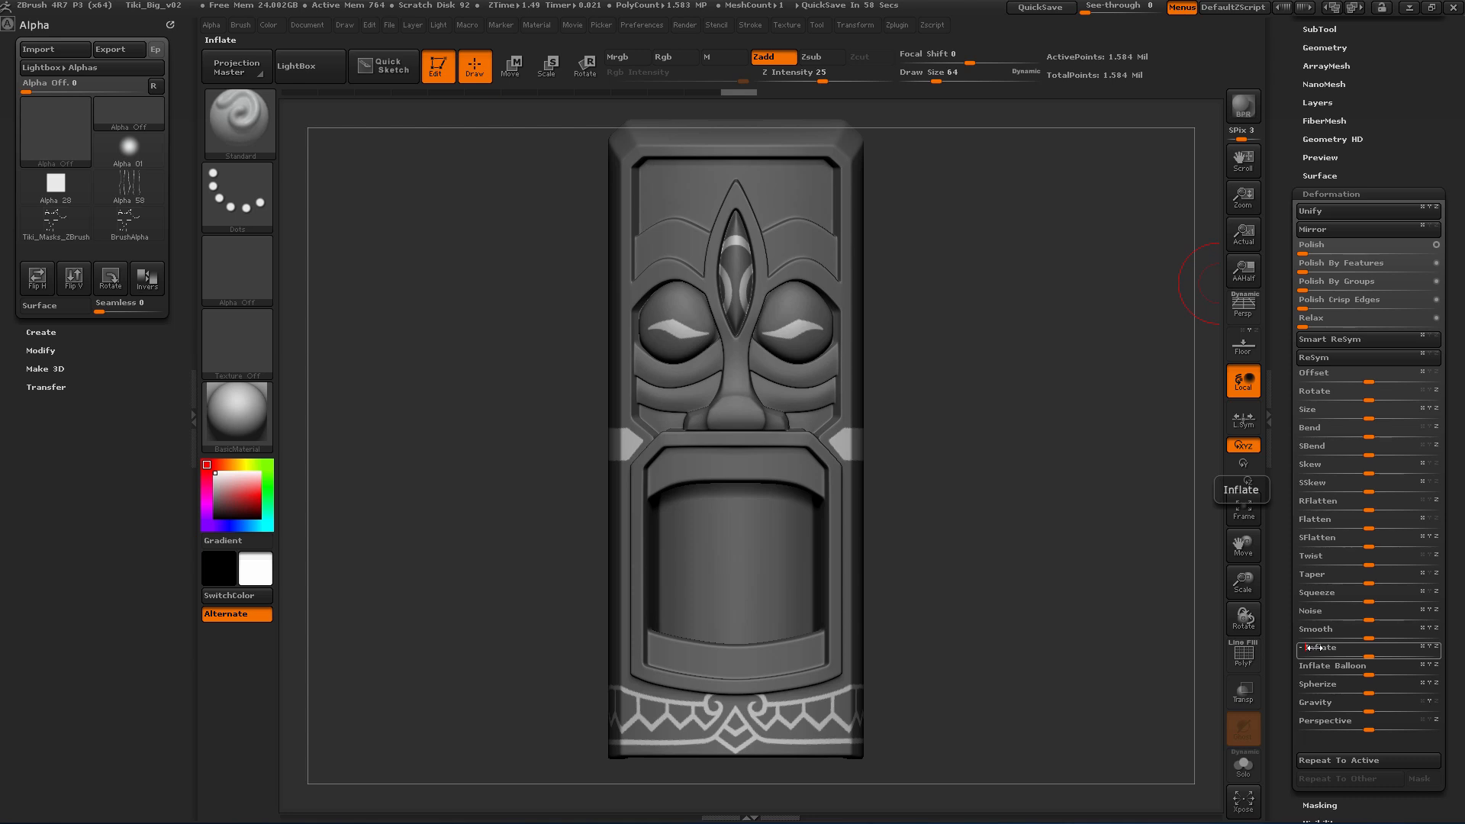
key("Return")
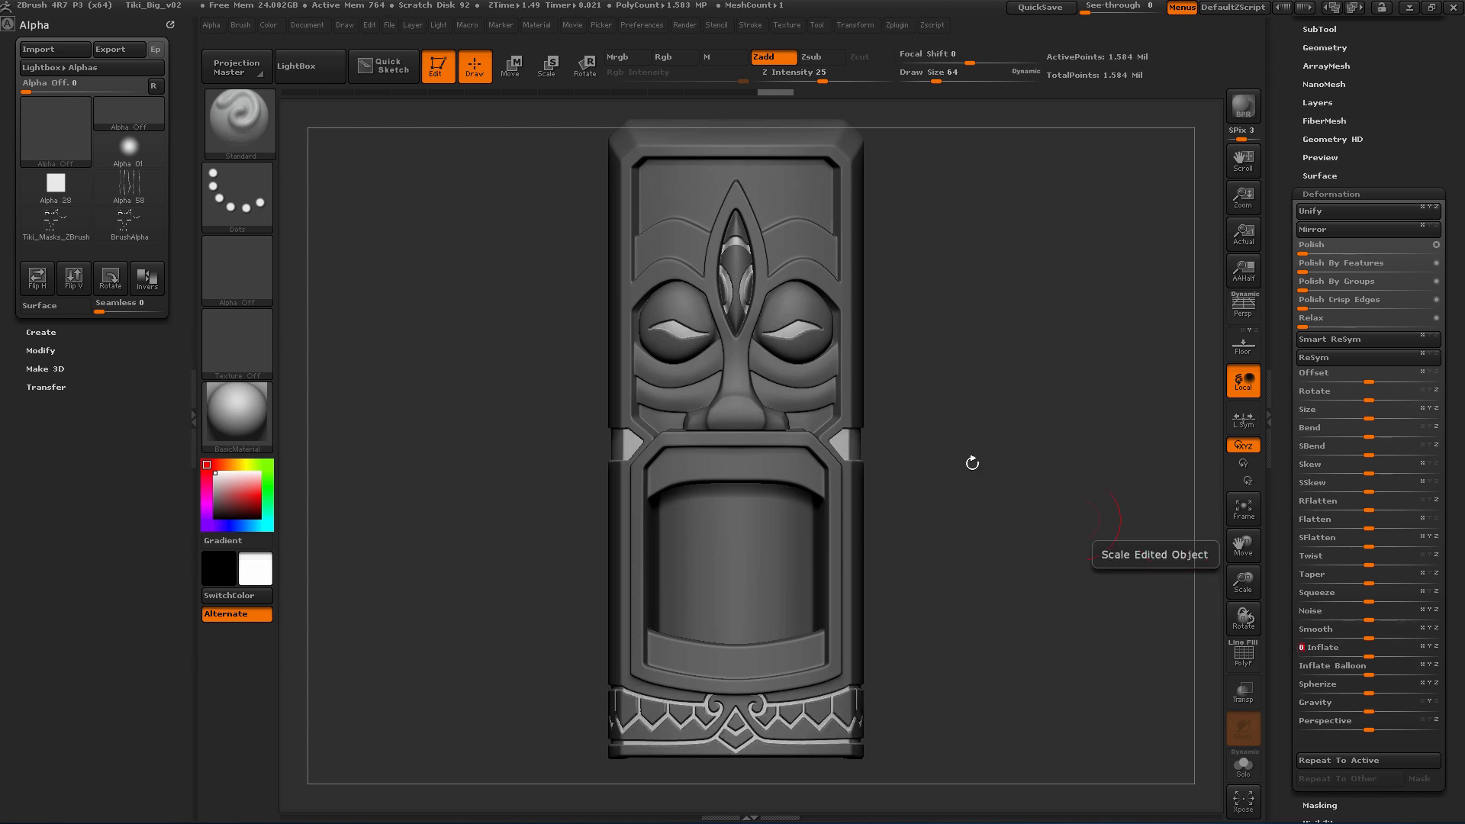
key("super")
key("super")
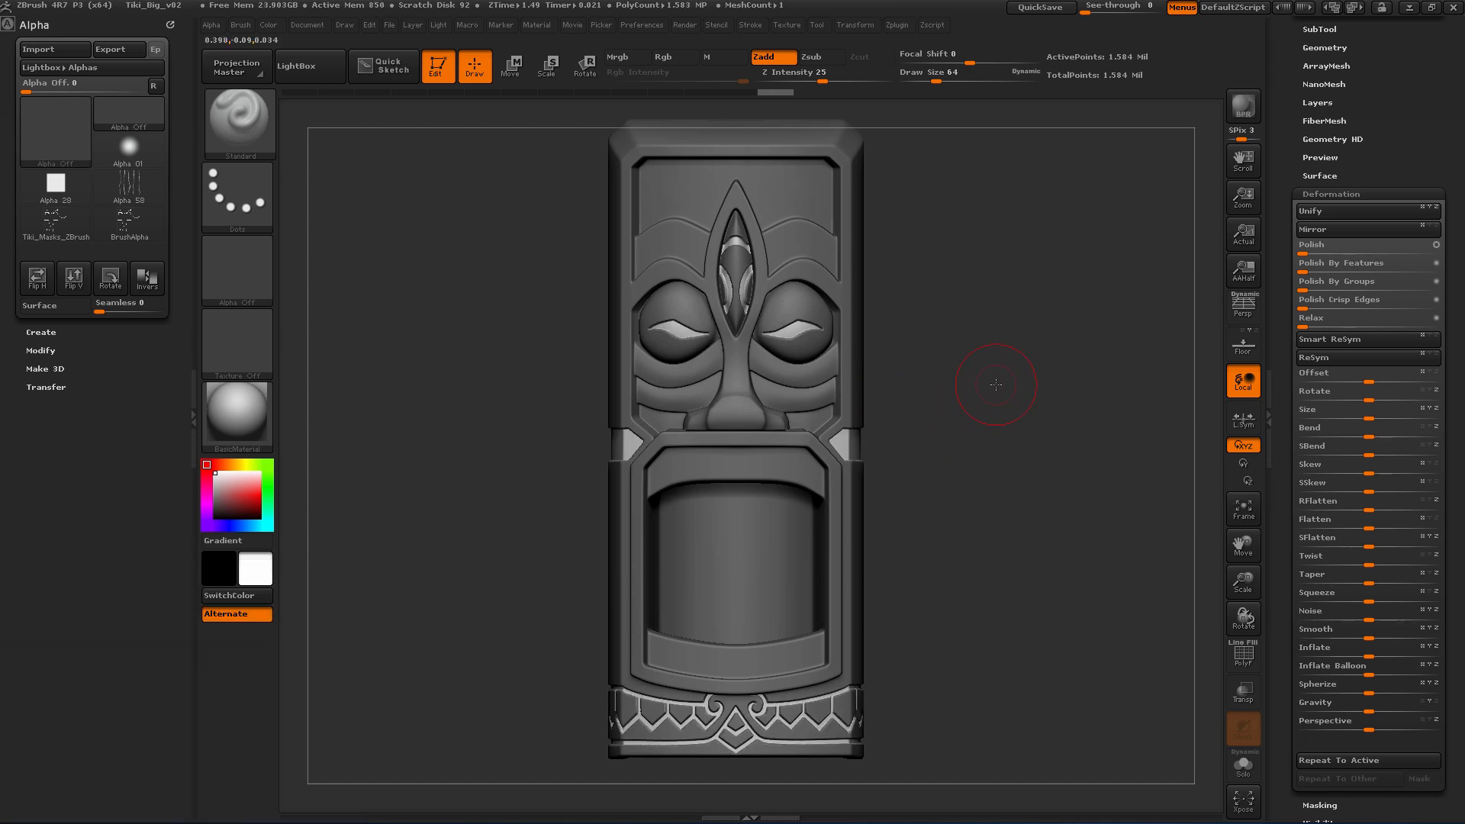
mouse_move(992, 379)
left_mouse_down()
mouse_move(1035, 379)
mouse_move(986, 371)
mouse_move(996, 308)
mouse_move(993, 357)
mouse_move(1030, 365)
mouse_move(1002, 372)
mouse_move(1054, 383)
left_mouse_up()
left_click_drag(1044, 445, 1033, 464)
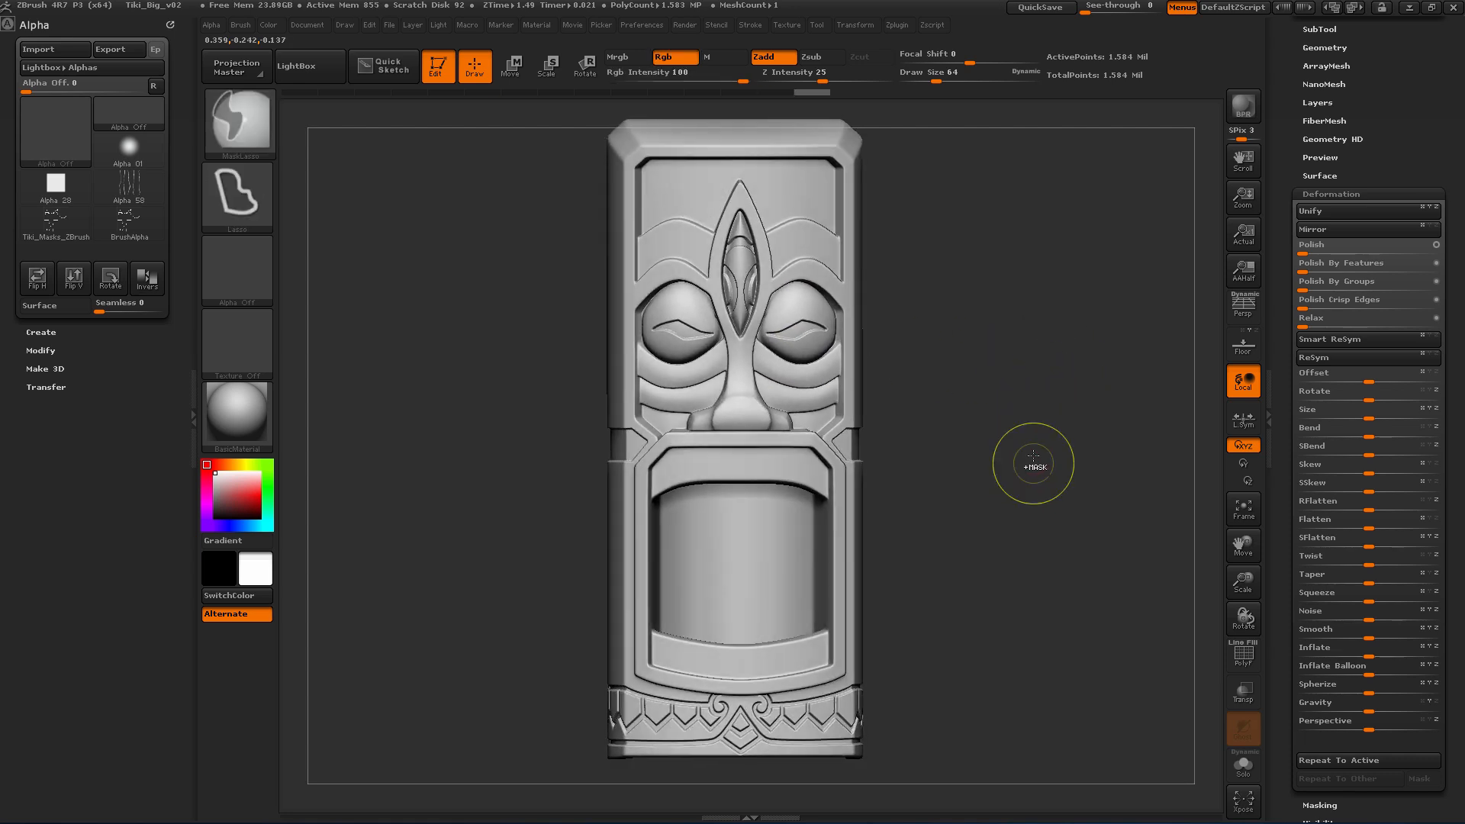
Step: Examine the recessed side band's edges up close with the polyframe wireframe and return to the full front view
mouse_move(1033, 463)
right_mouse_down("ctrl")
mouse_move(935, 313)
mouse_move(1049, 422)
mouse_move(1036, 415)
mouse_move(1036, 301)
mouse_move(1087, 346)
mouse_move(1061, 335)
mouse_move(1073, 294)
mouse_move(1103, 320)
mouse_move(1096, 298)
mouse_move(1017, 442)
mouse_move(1028, 391)
right_mouse_up("ctrl")
mouse_move(1133, 314)
left_mouse_down()
mouse_move(1130, 336)
mouse_move(1129, 311)
left_mouse_up()
key("shift")
key("shift+f")
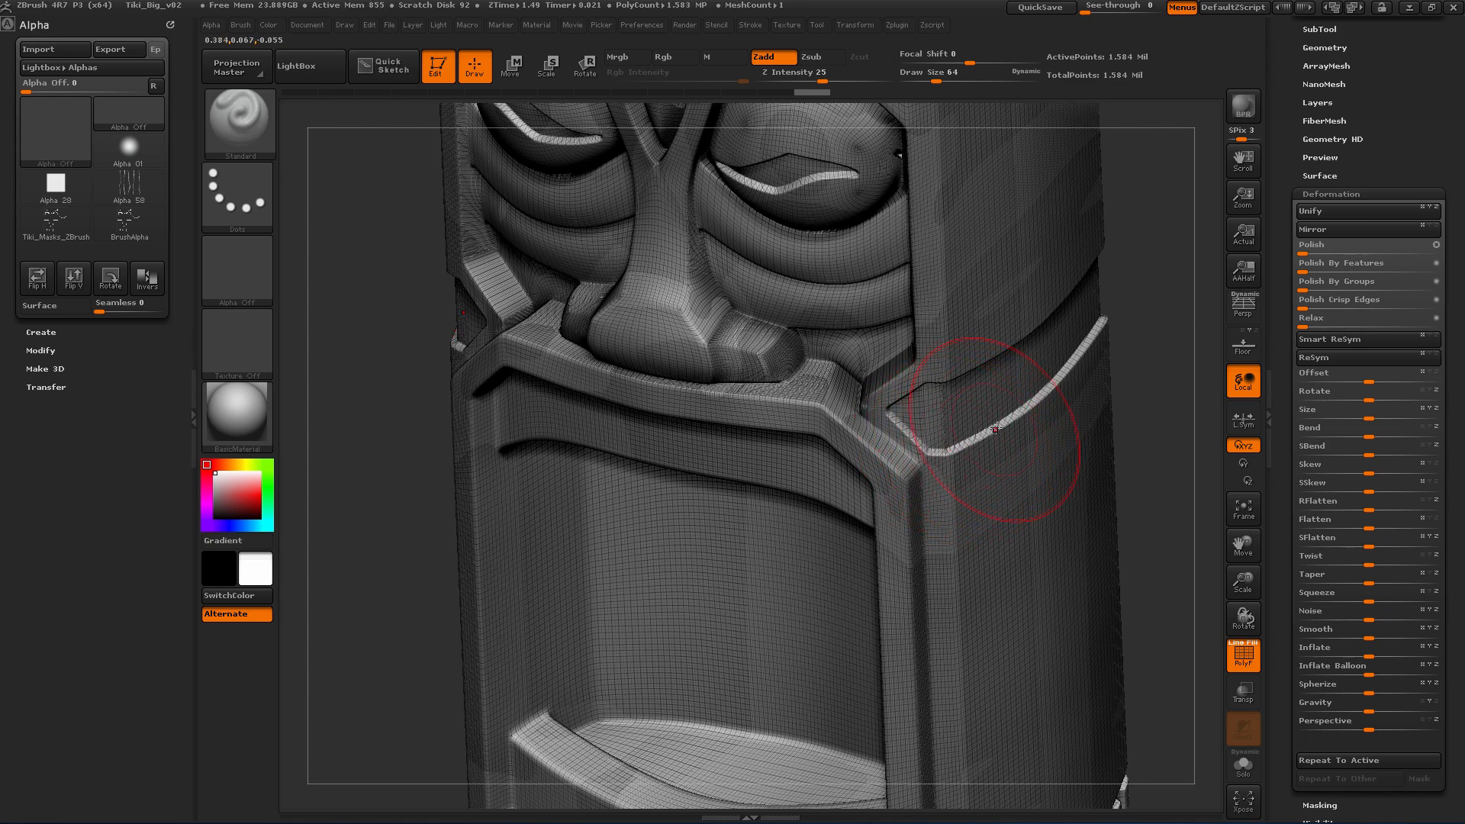
key("shift+f")
key("f")
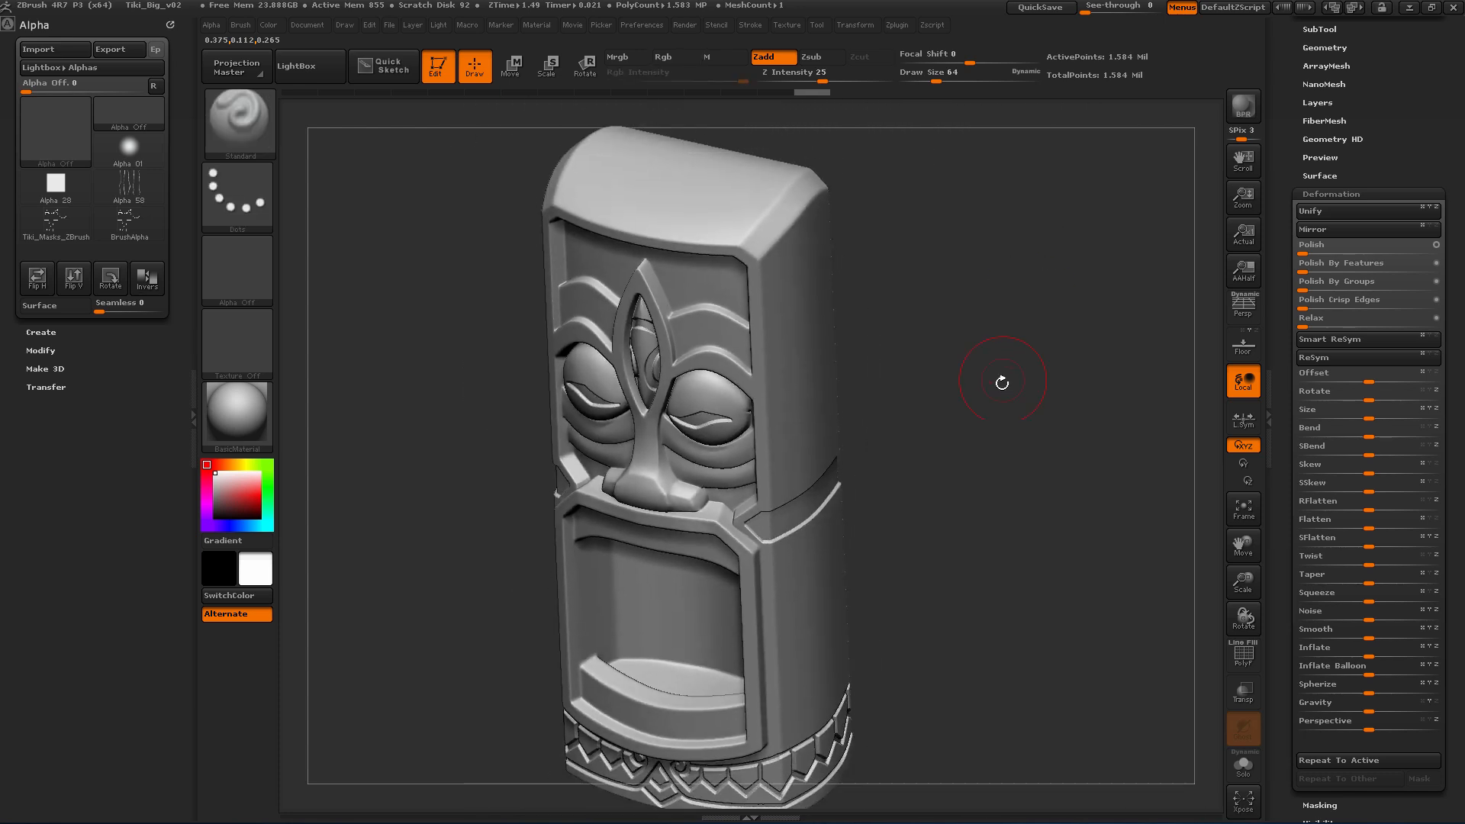
left_click_drag(1002, 382, 1018, 359, "shift")
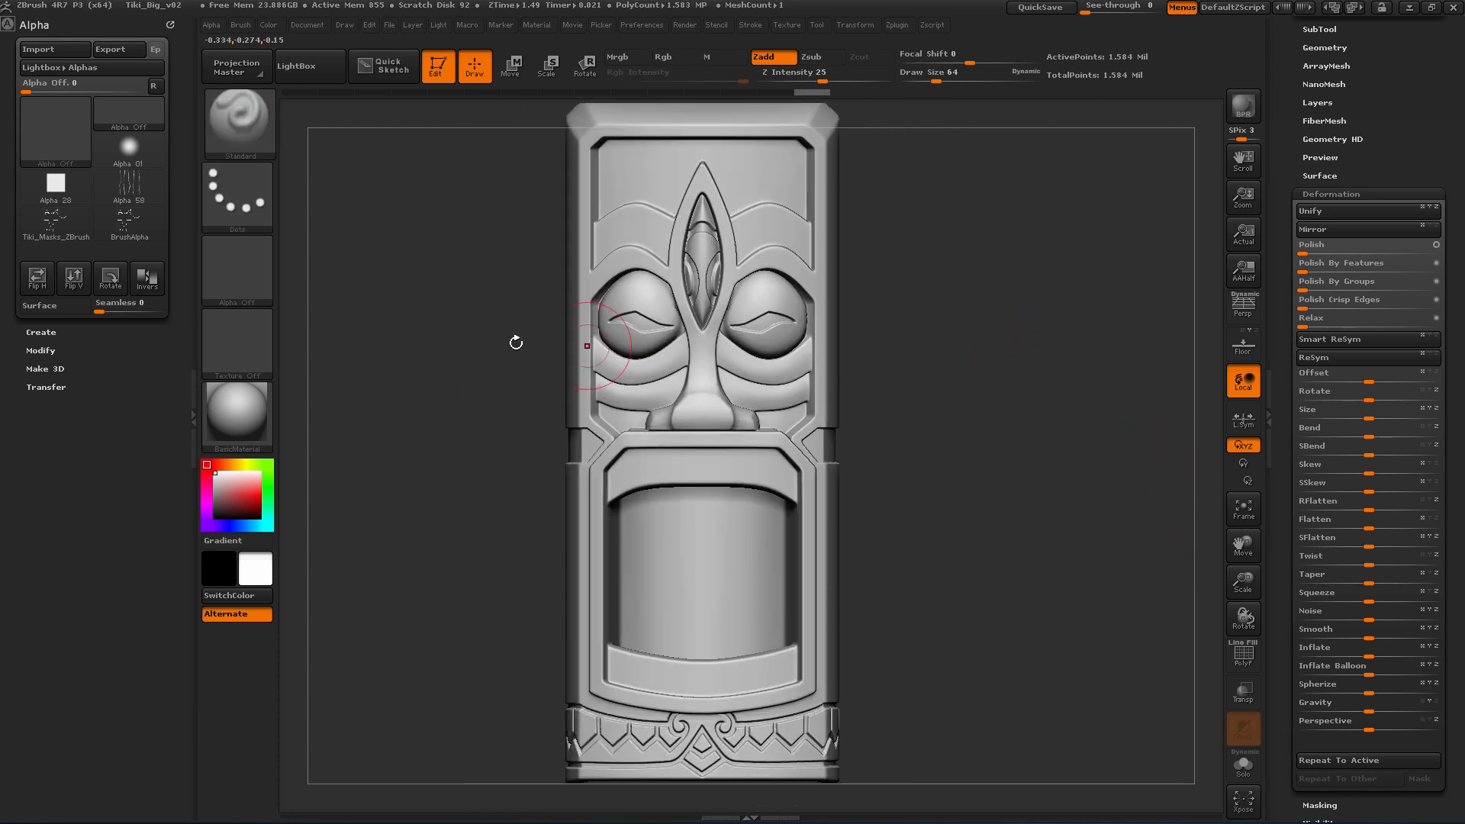
Step: Mask the tiki by alpha with the Tiki_Masks_ZBrush alpha to restore the full design pattern
left_click(238, 275)
left_click_drag(1285, 576, 1287, 456)
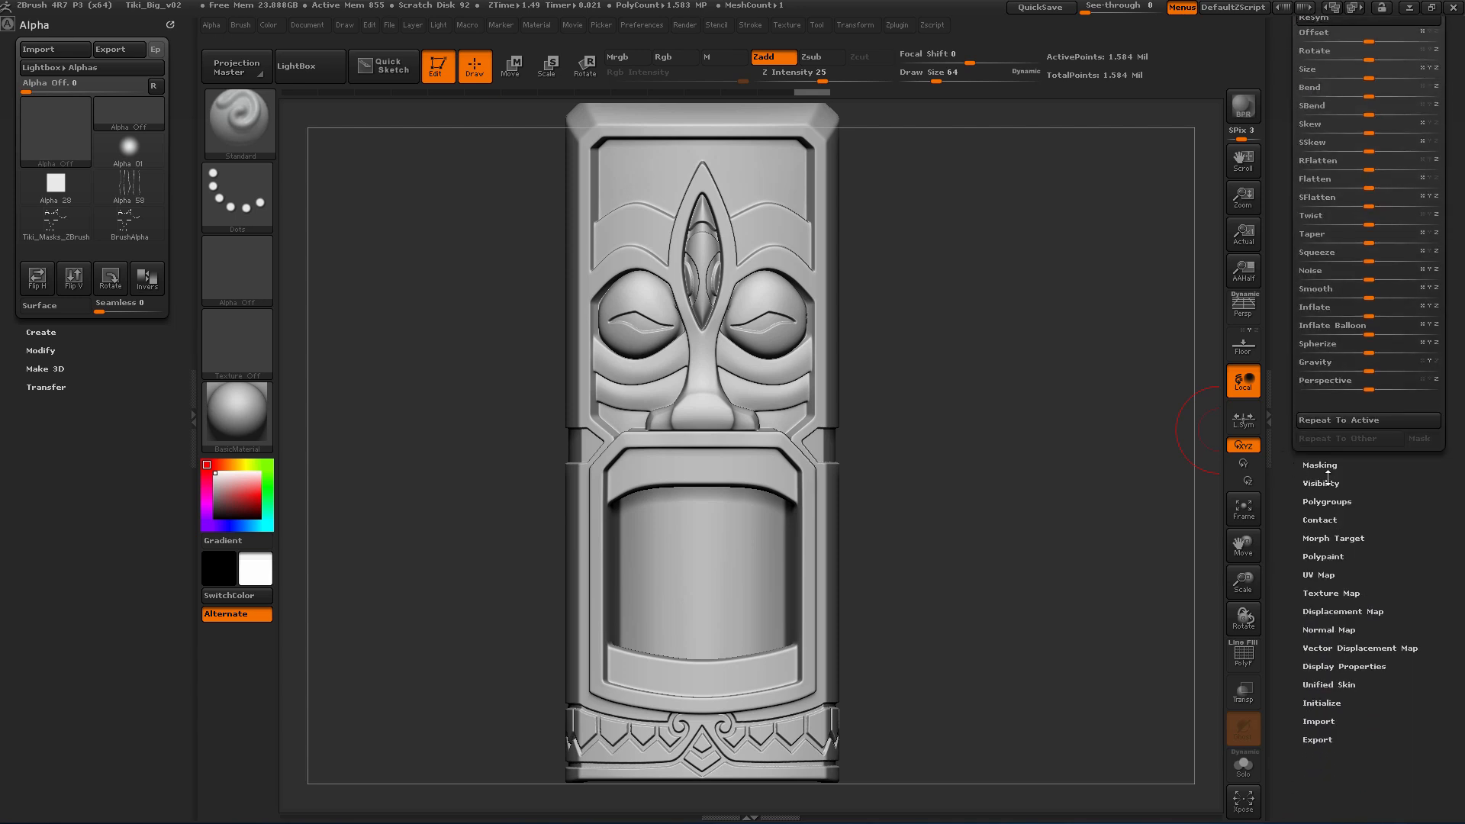
left_click(1325, 465)
left_click(1336, 327)
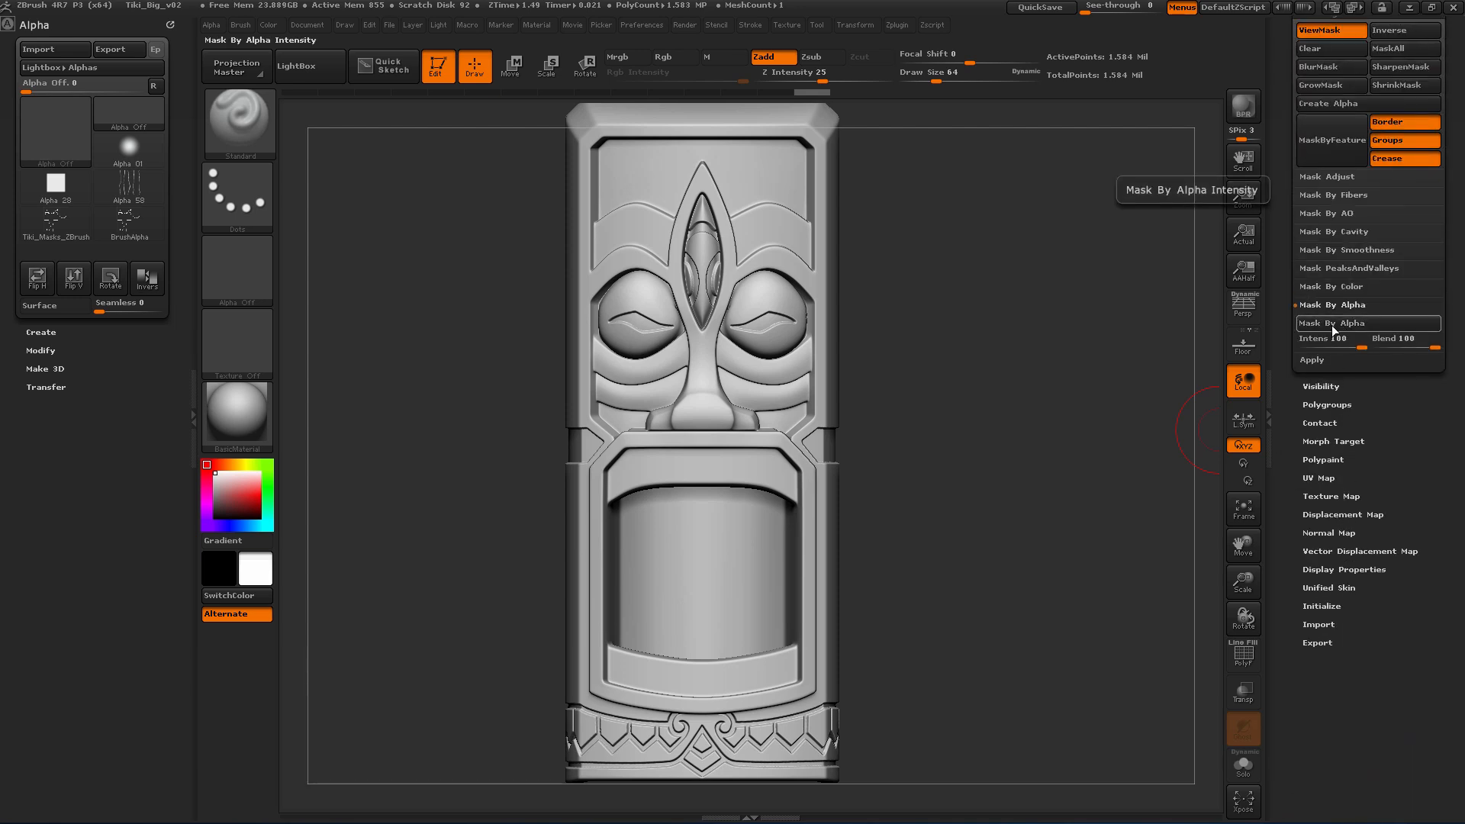
left_click(237, 272)
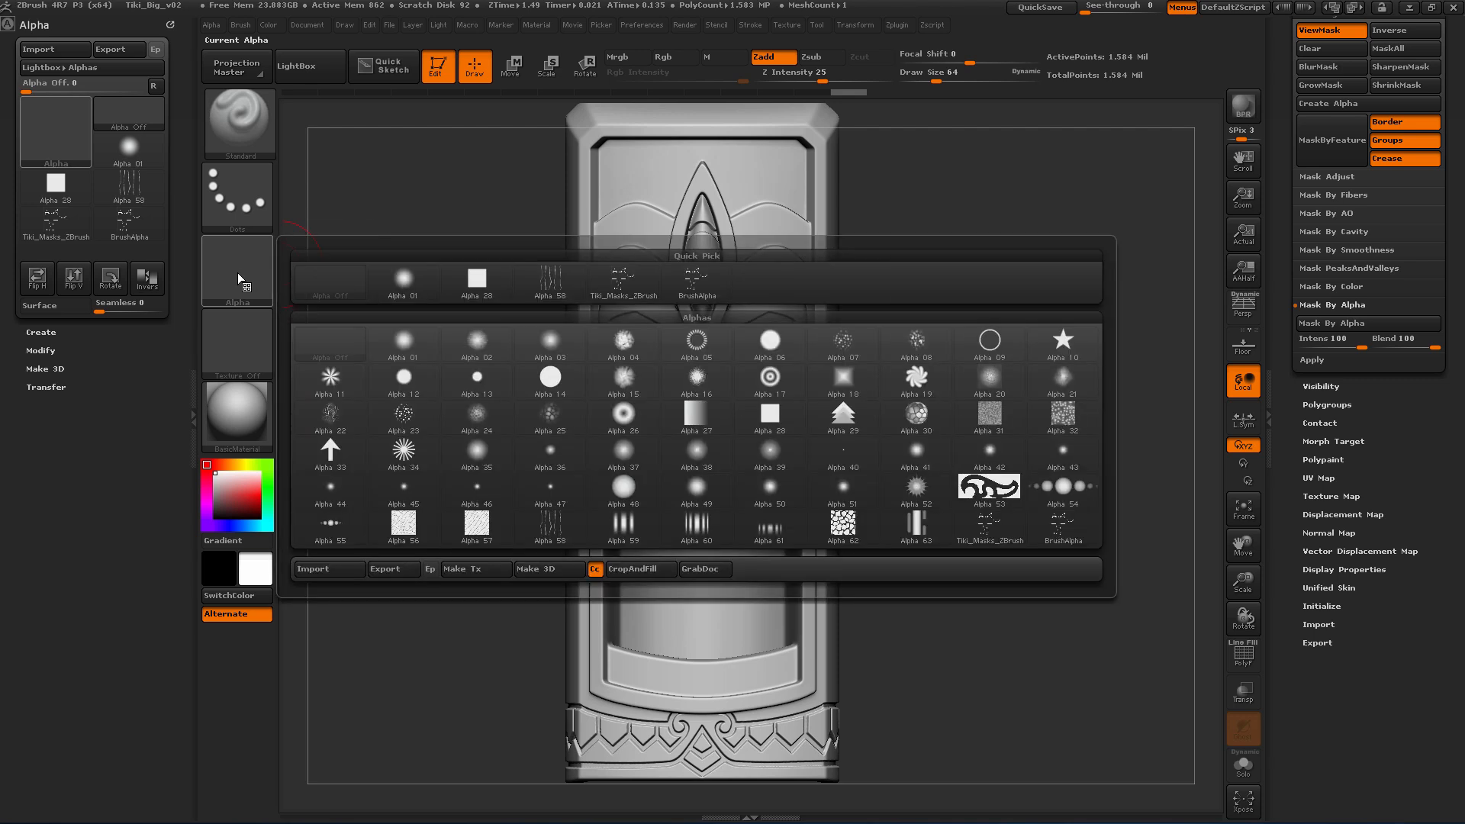
left_click(598, 282)
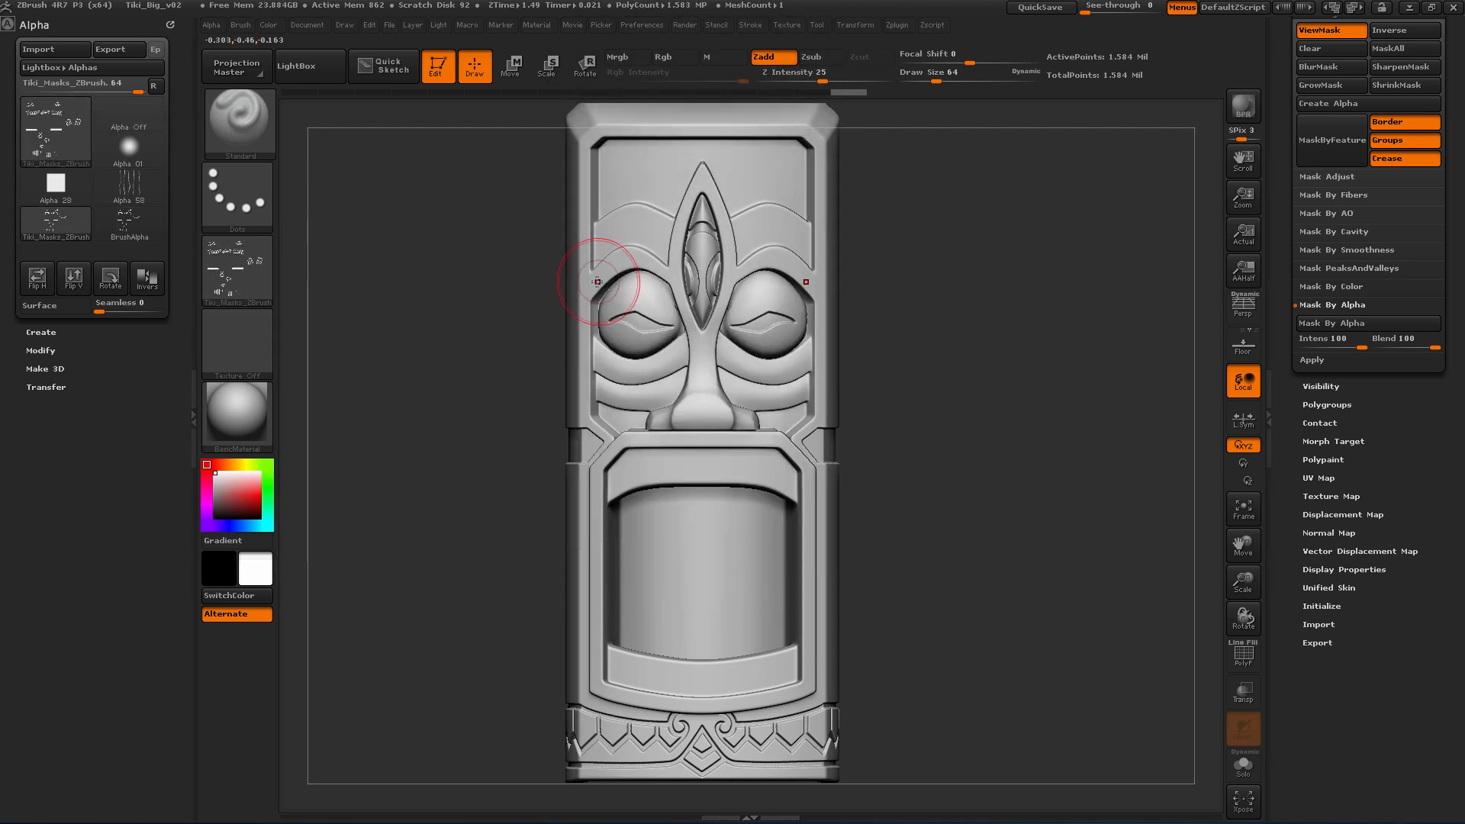
left_click(1328, 360)
Step: Lasso mask over the already recessed side band, eye slit, forehead gem and base designs
mouse_move(1024, 370)
left_mouse_down()
mouse_move(1032, 346)
mouse_move(1009, 340)
mouse_move(1014, 369)
mouse_move(919, 385)
left_mouse_up()
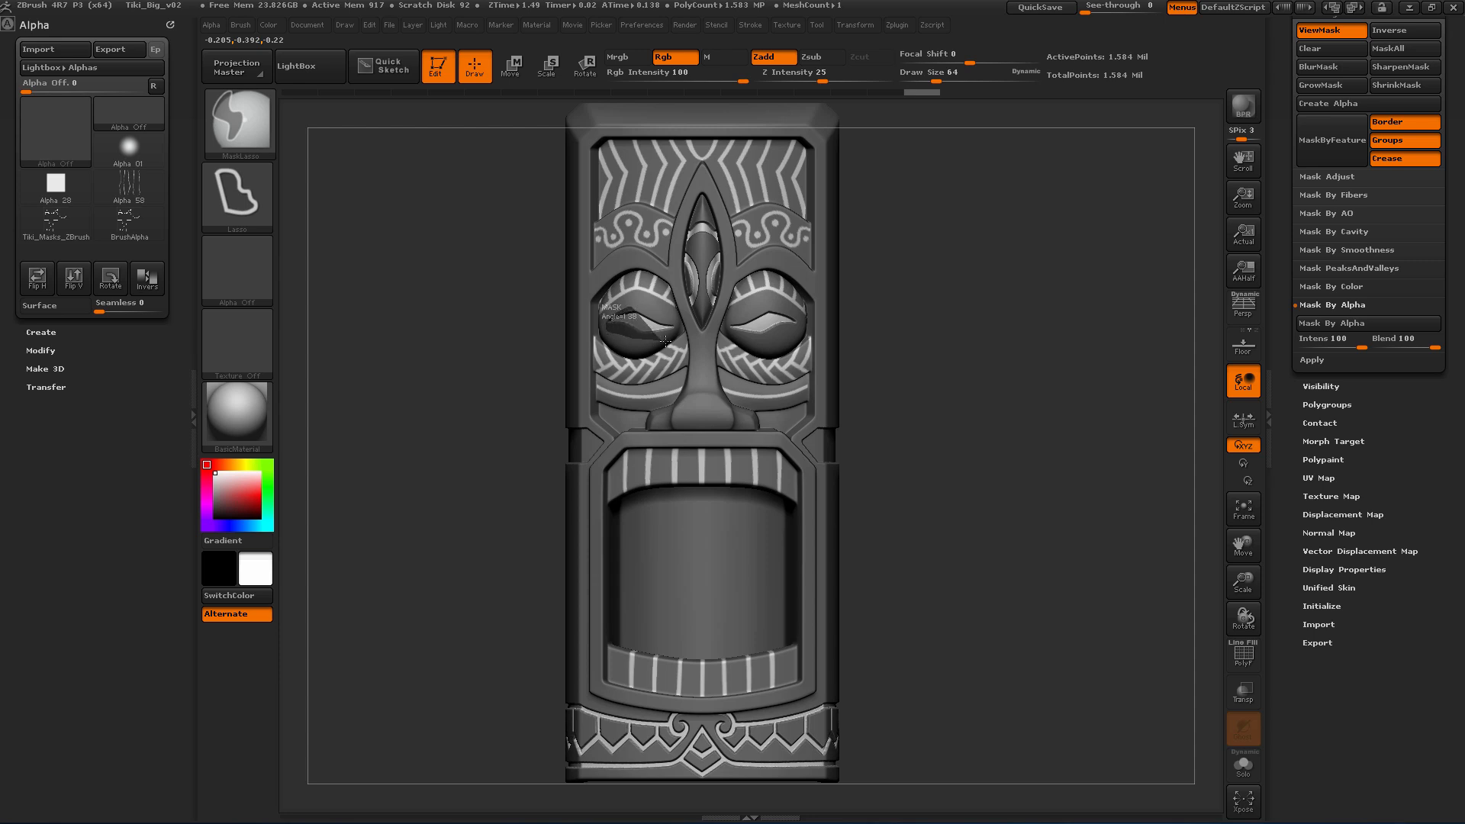
left_click_drag(634, 300, 673, 311, "ctrl")
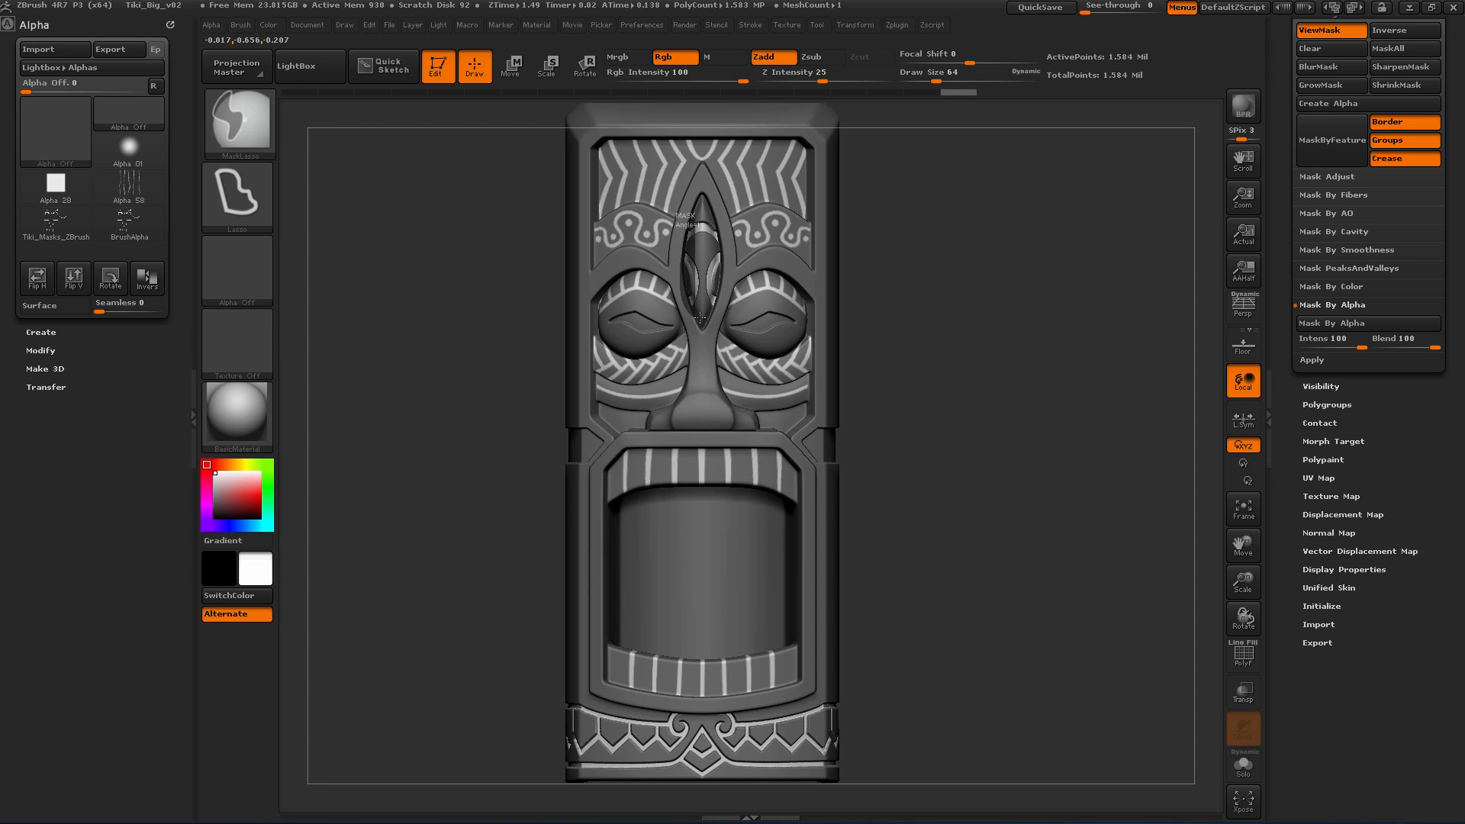
left_click_drag(705, 217, 703, 231, "ctrl")
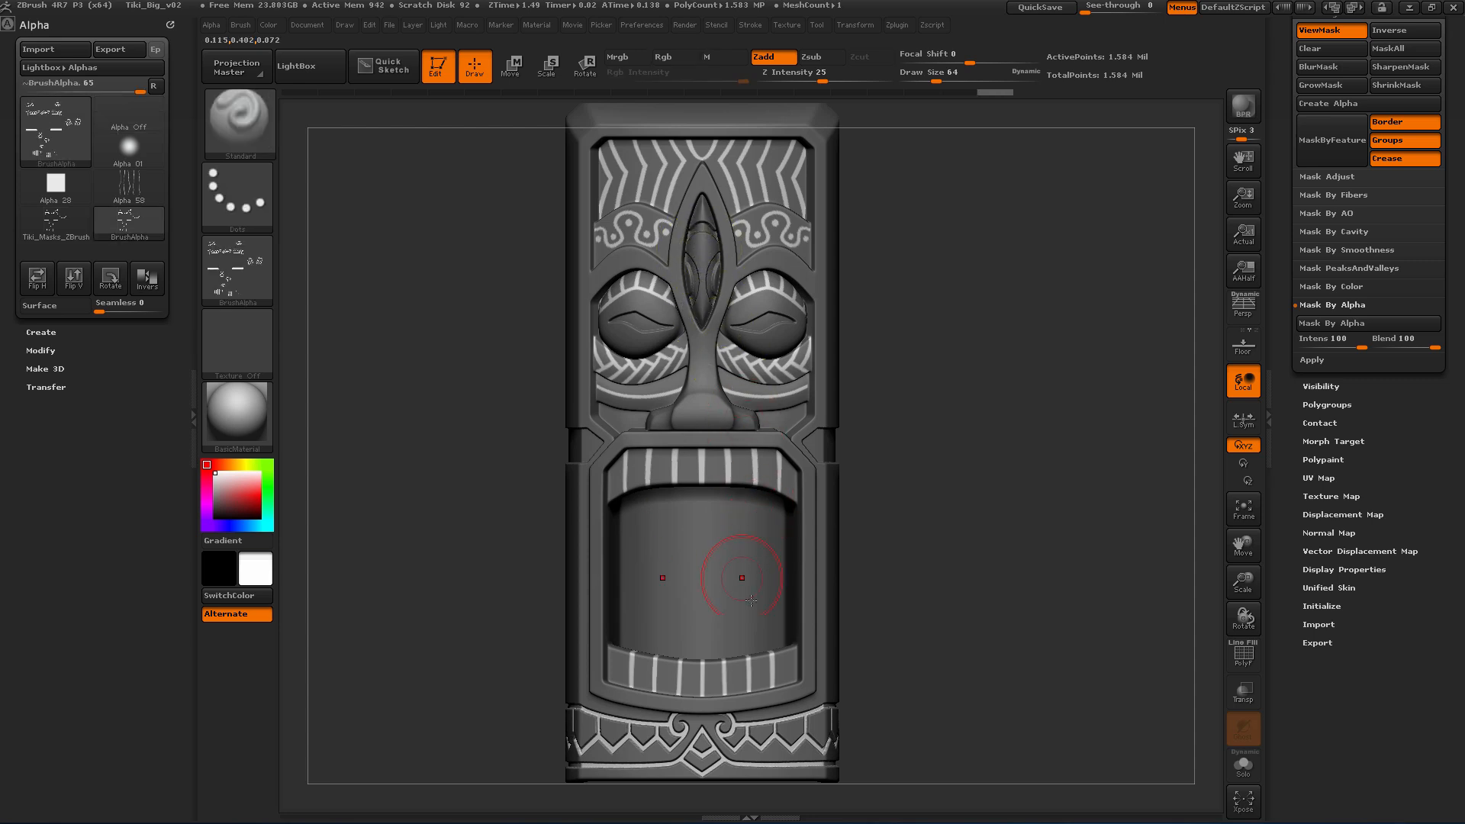
mouse_move(622, 696)
left_mouse_down("ctrl")
mouse_move(544, 717)
mouse_move(664, 793)
mouse_move(809, 782)
mouse_move(868, 713)
mouse_move(733, 694)
mouse_move(801, 687)
left_mouse_up("ctrl")
Step: Try sinking the unmasked forehead, eyelid, under-eye and teeth designs with a negative Inflate value, and undo it
left_click_drag(975, 347, 970, 446)
right_click_drag(957, 385, 1015, 506, "ctrl")
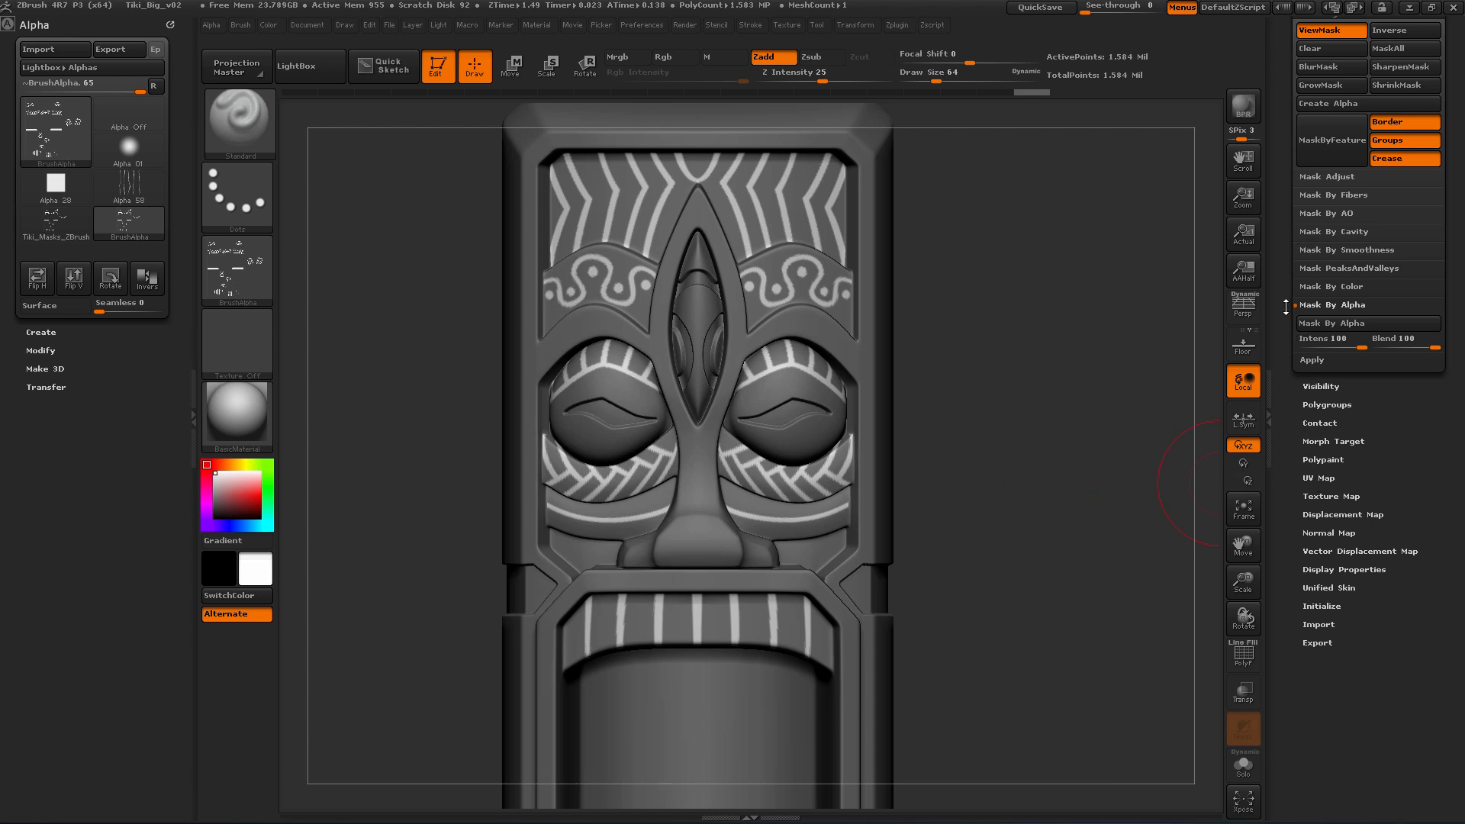
scroll(1286, 307, "up", 5)
left_click(1337, 268)
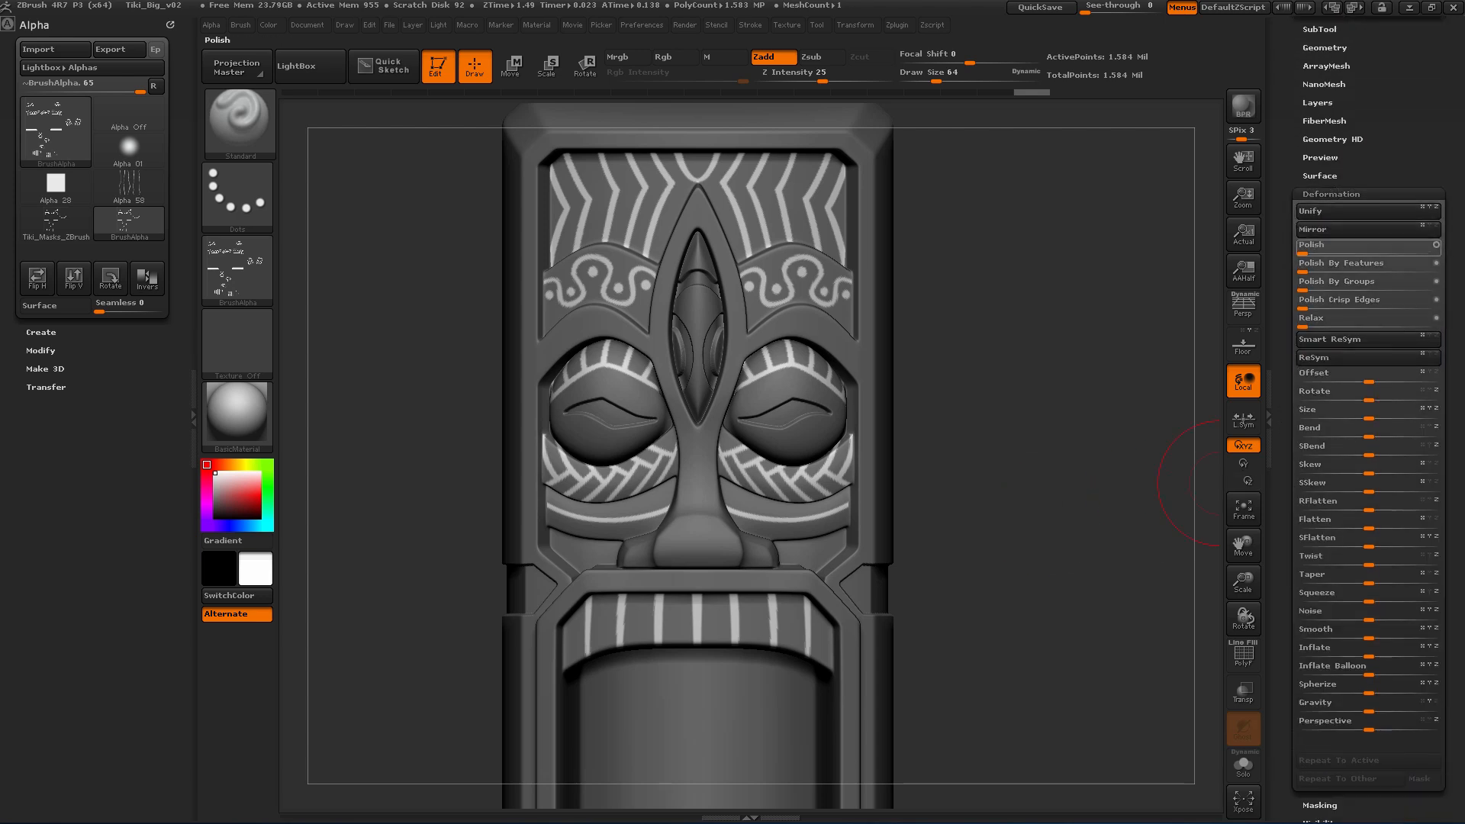
left_click(1320, 647)
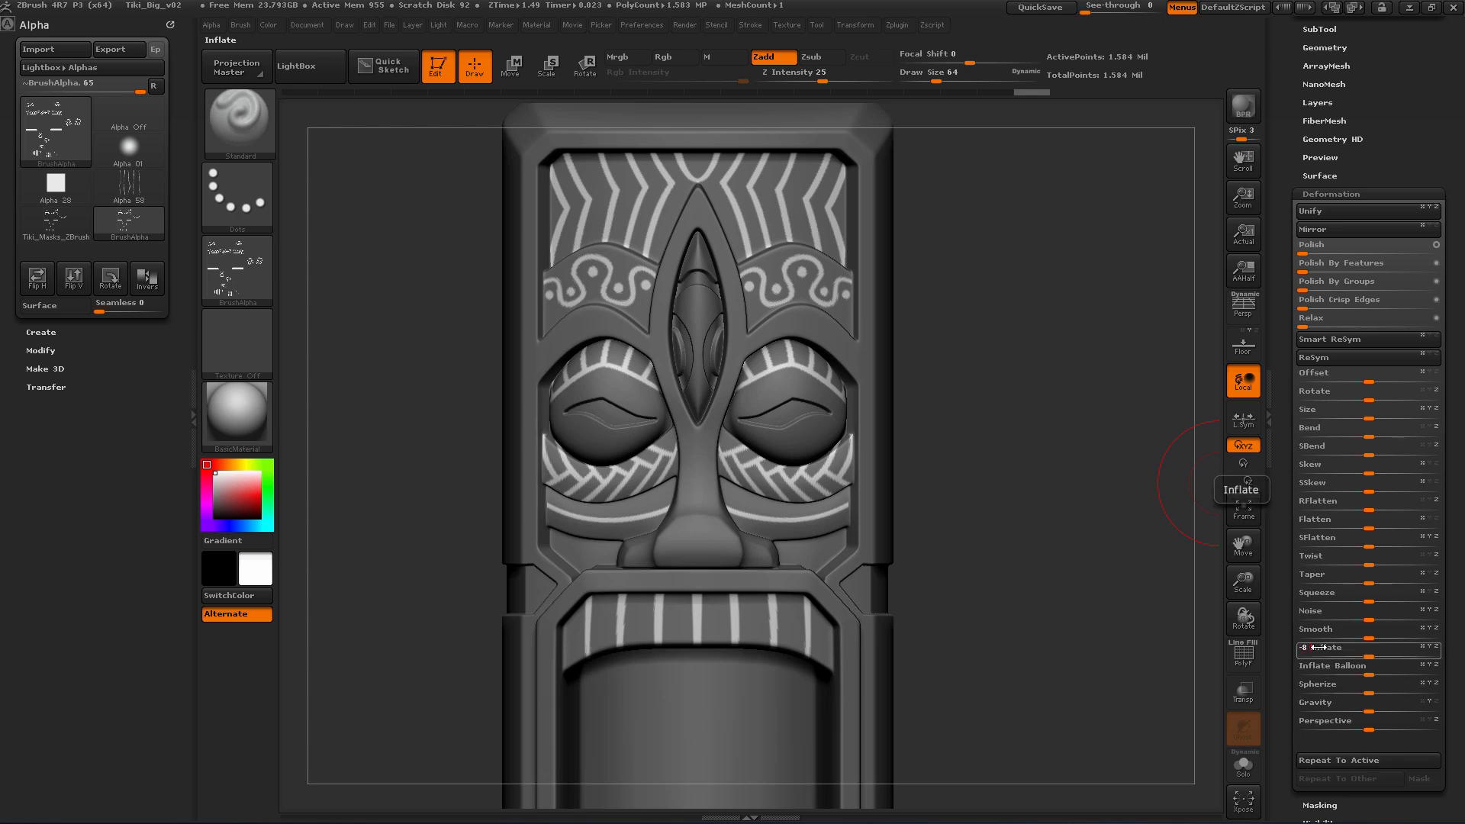
key("Return")
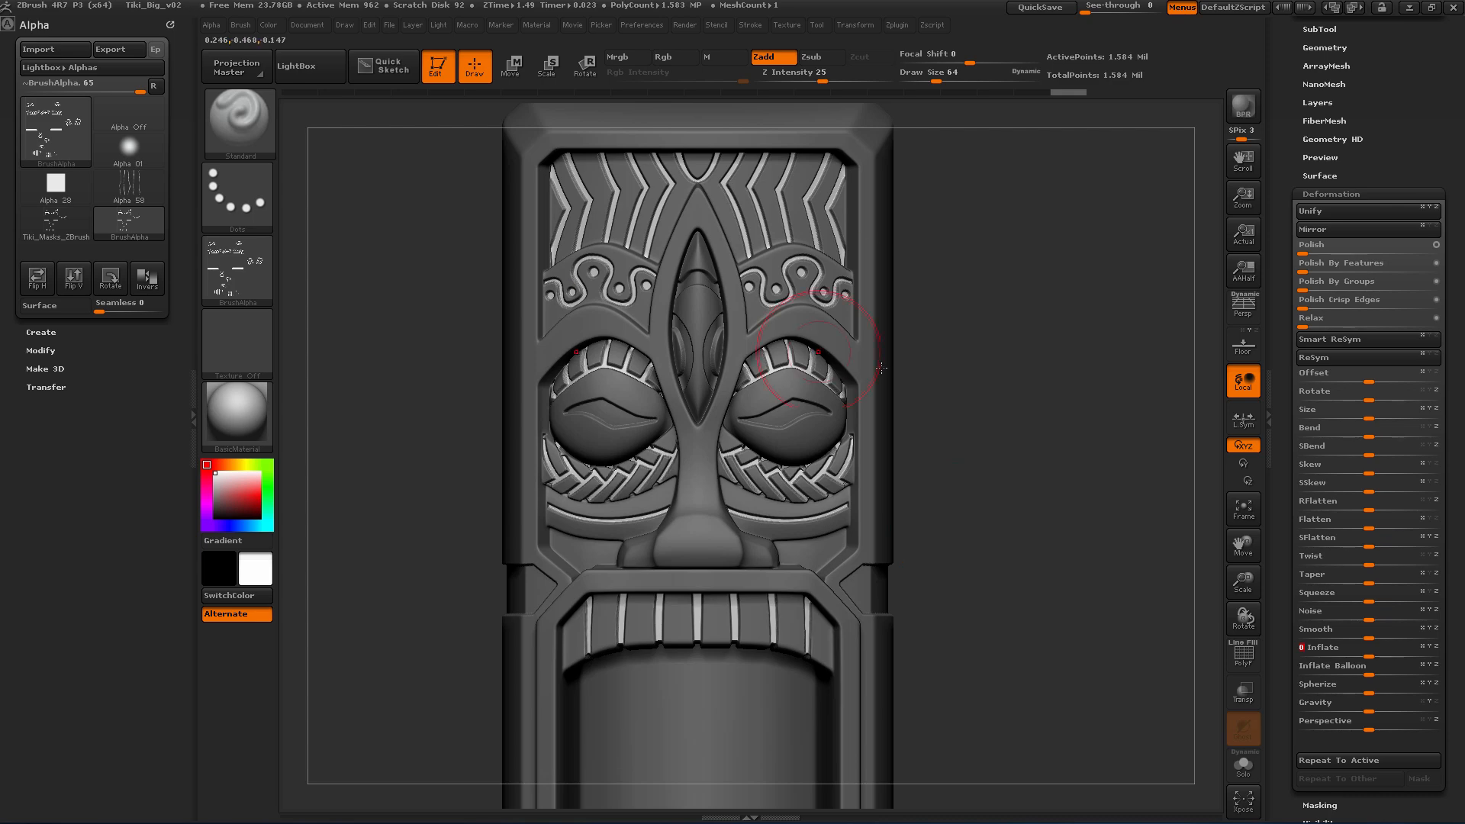
mouse_move(998, 409)
right_mouse_down()
mouse_move(1027, 405)
mouse_move(1056, 304)
mouse_move(1103, 642)
right_mouse_up()
mouse_move(1103, 642)
right_mouse_down("ctrl")
mouse_move(1112, 481)
mouse_move(1139, 458)
mouse_move(1106, 448)
right_mouse_up("ctrl")
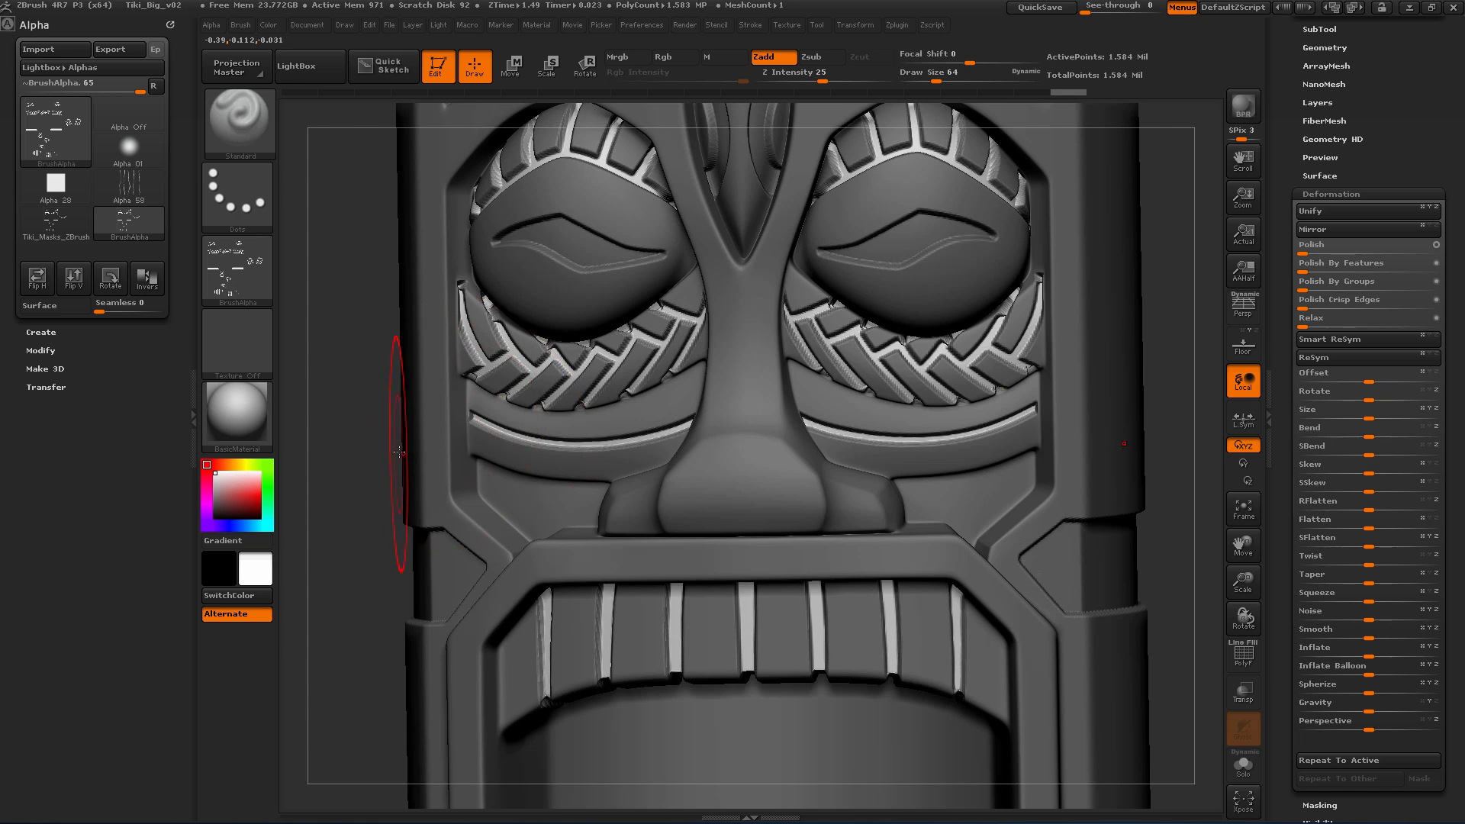
key("ctrl+z")
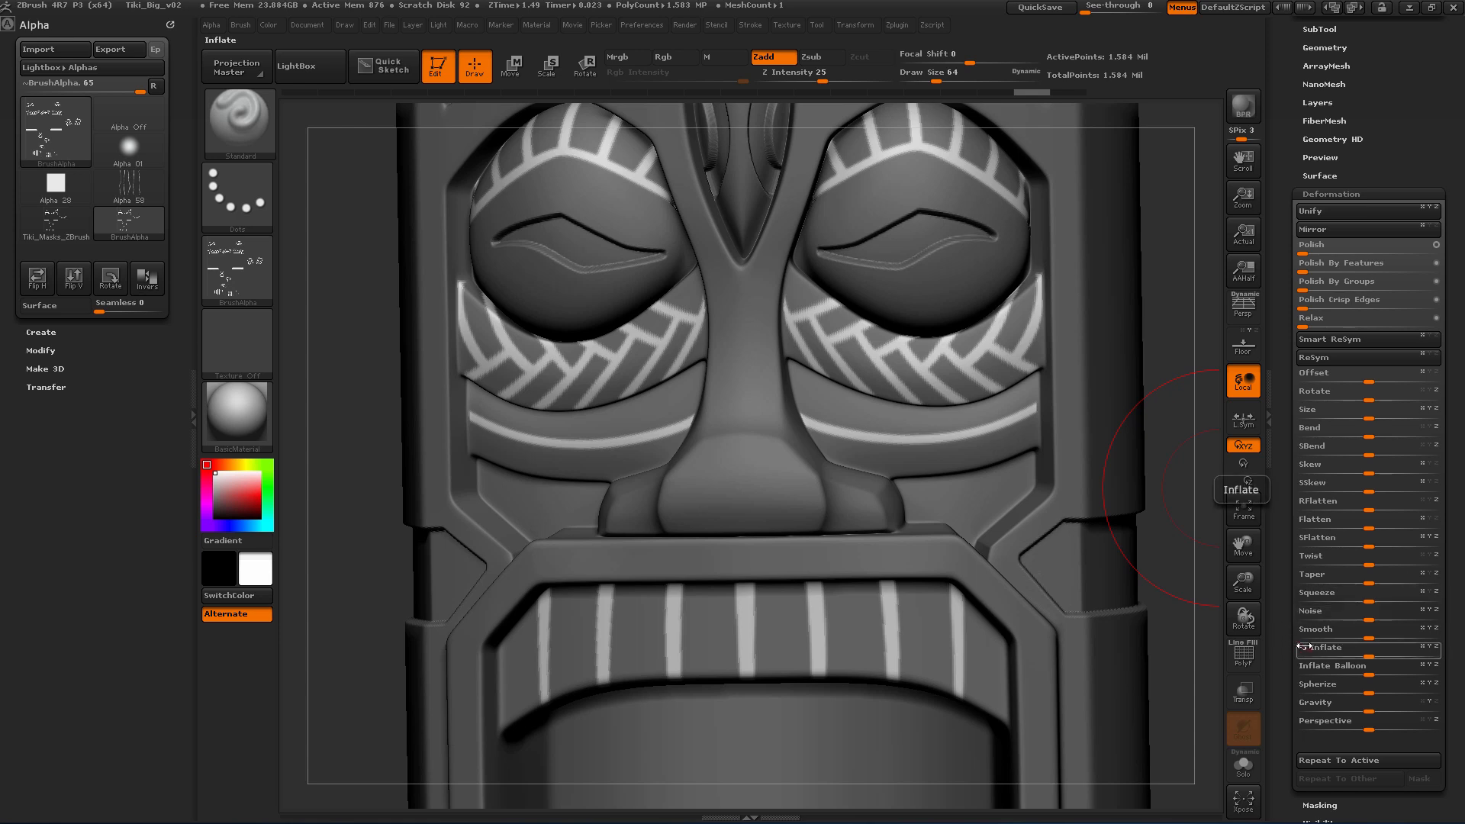
Step: Inflate the unmasked forehead, eyelid, under-eye and teeth designs inward again and clear the mask from the whole tiki
left_click_drag(1304, 648, 1358, 648)
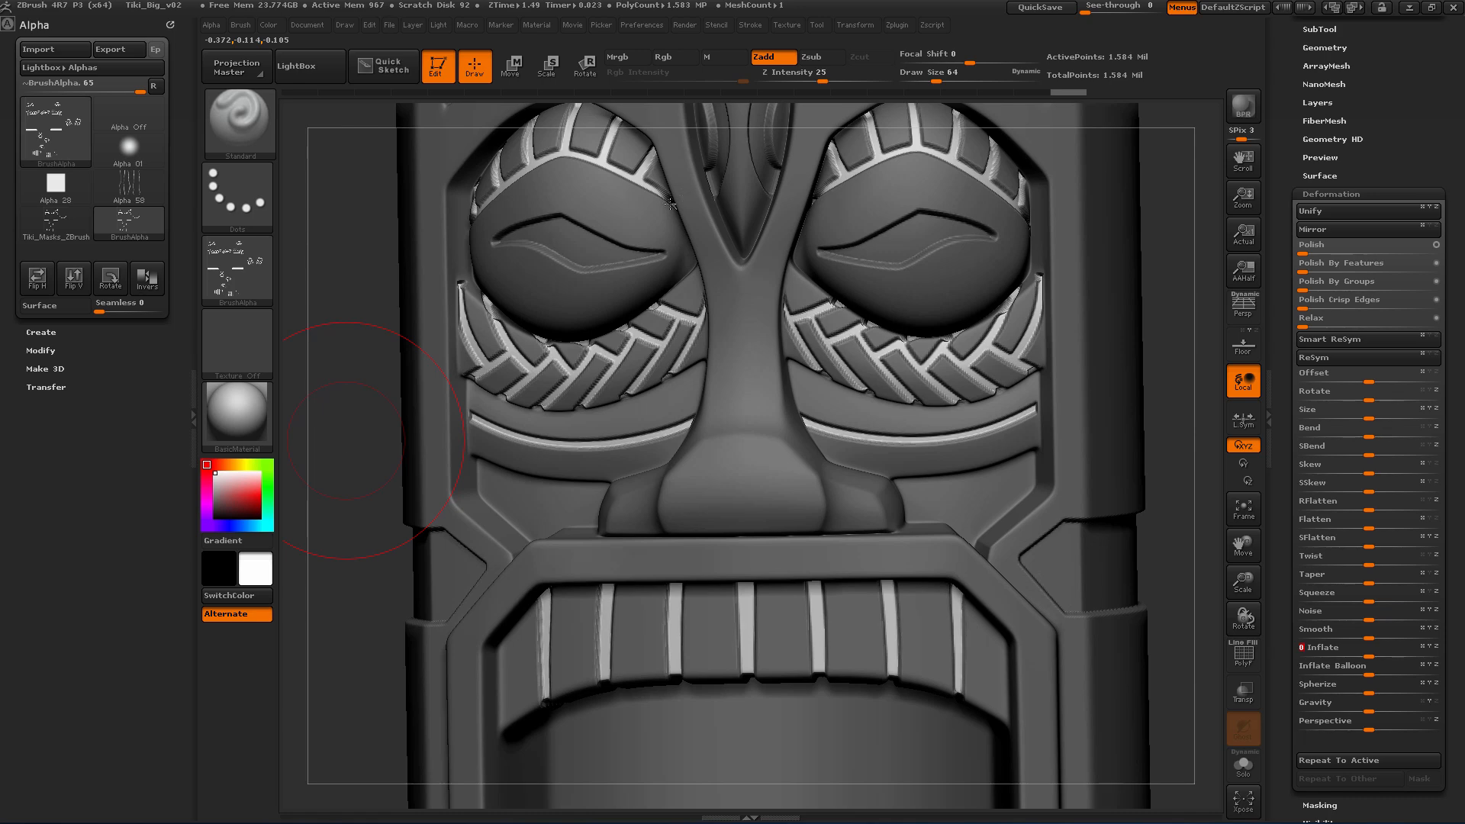
left_click_drag(369, 461, 471, 453, "shift")
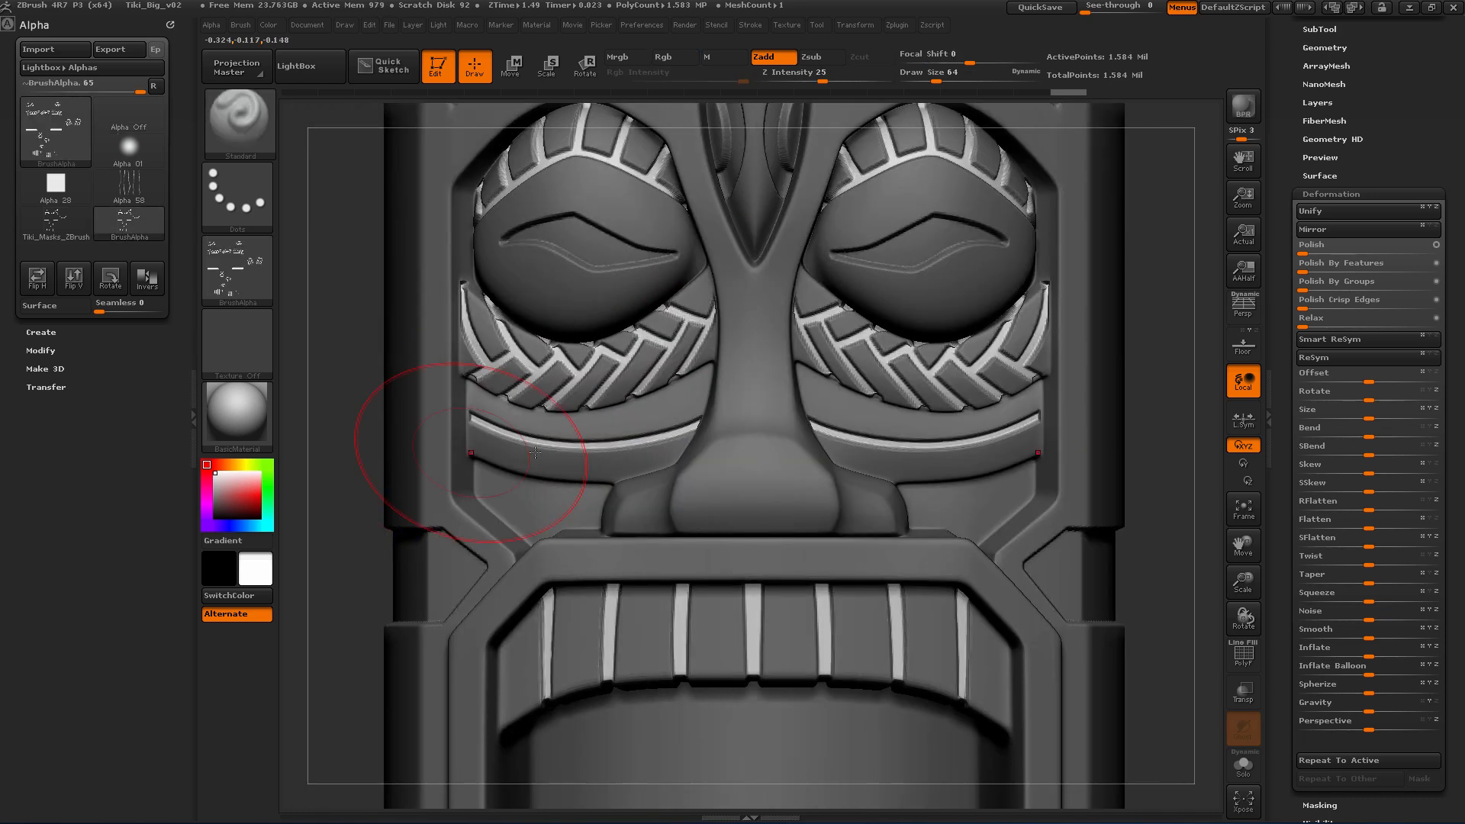
key("f")
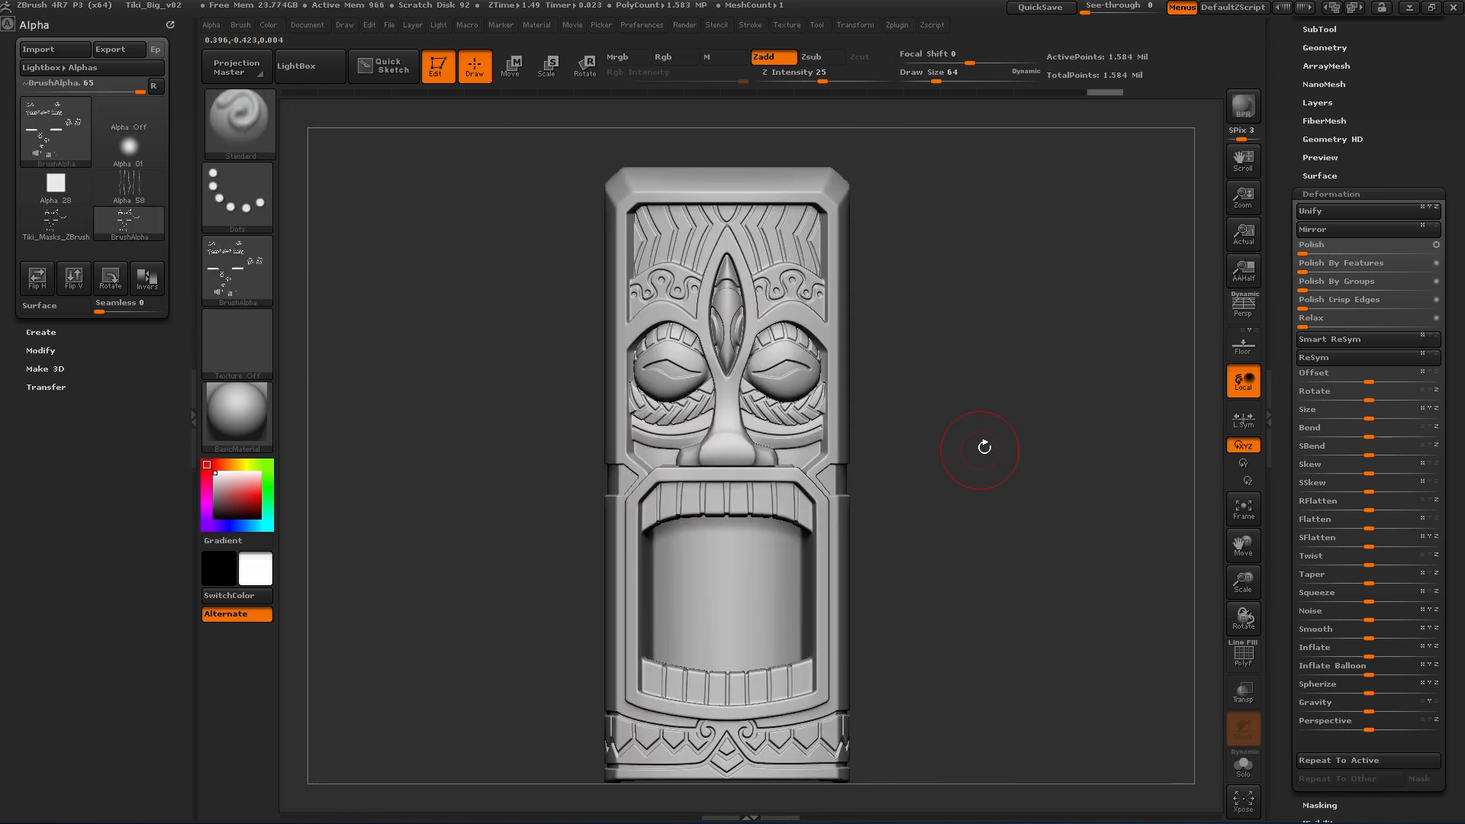
mouse_move(984, 446)
left_mouse_down()
mouse_move(928, 444)
mouse_move(989, 446)
left_mouse_up()
key("ctrl")
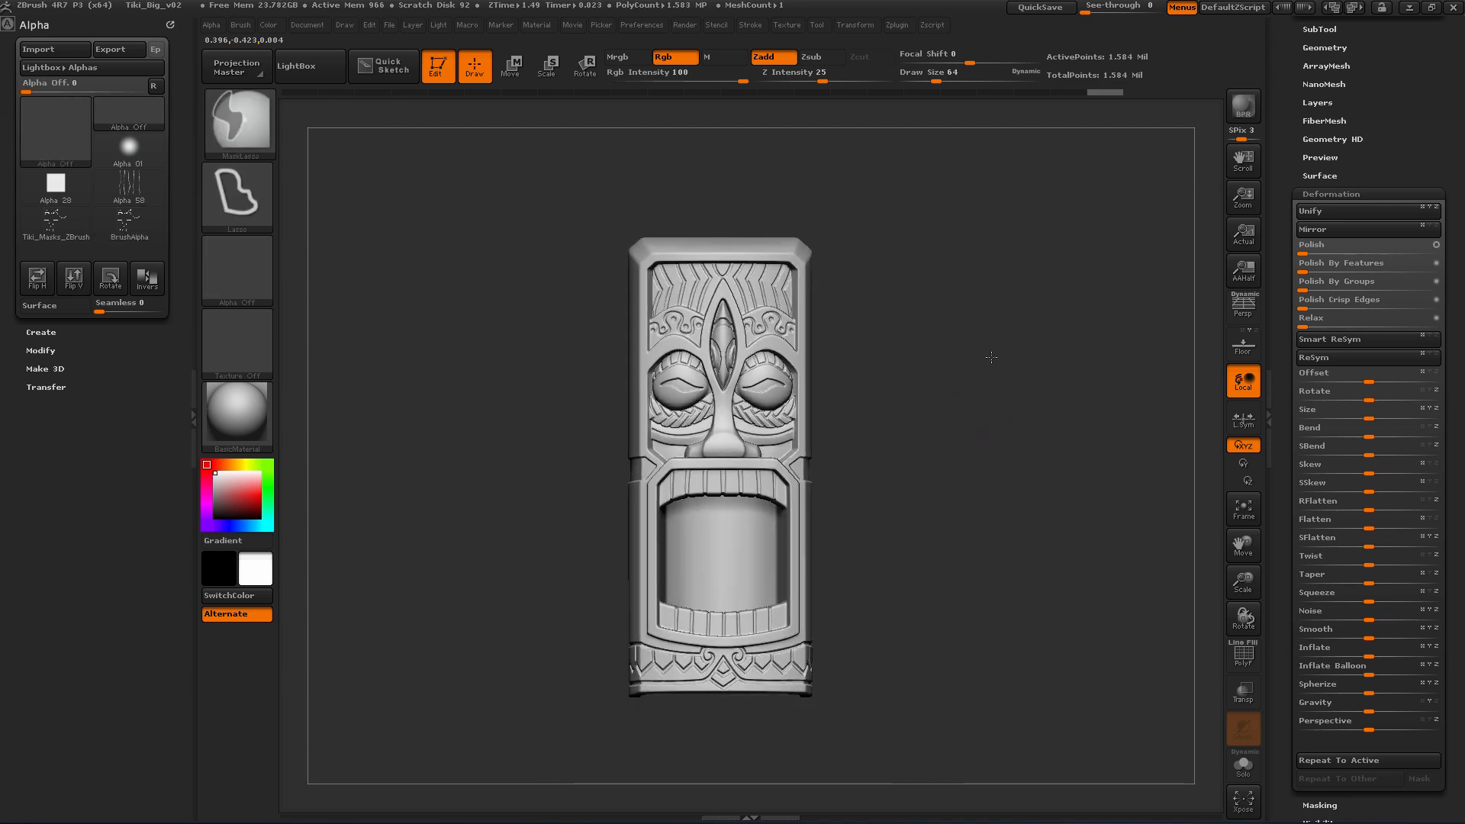
Step: Examine the recessed designs across the whole tiki up close and from slightly different angles
right_click_drag(991, 357, 971, 310, "ctrl")
left_click(1242, 112)
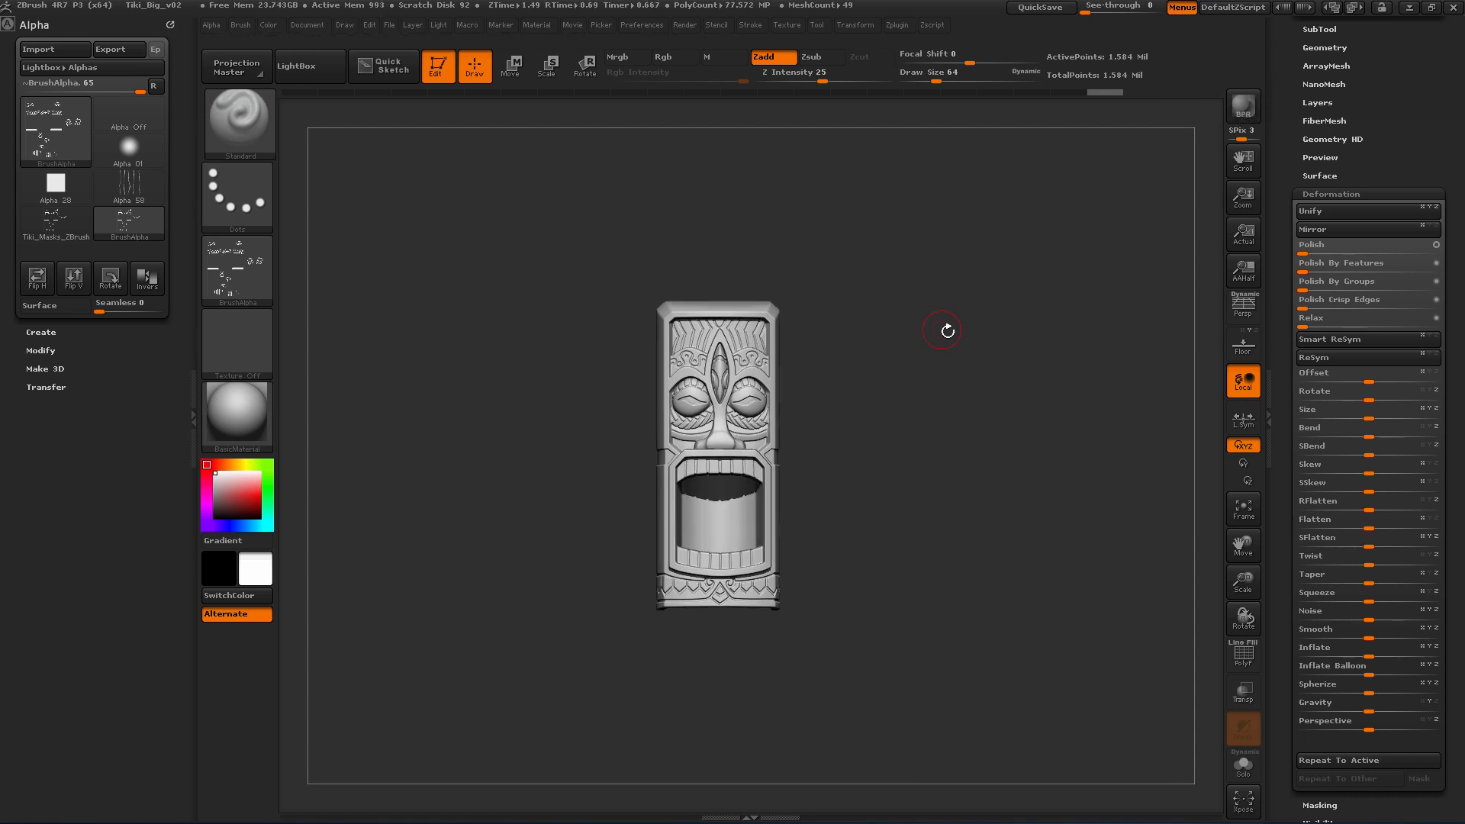
mouse_move(947, 330)
left_mouse_down()
mouse_move(928, 330)
mouse_move(961, 327)
left_mouse_up()
key("ctrl")
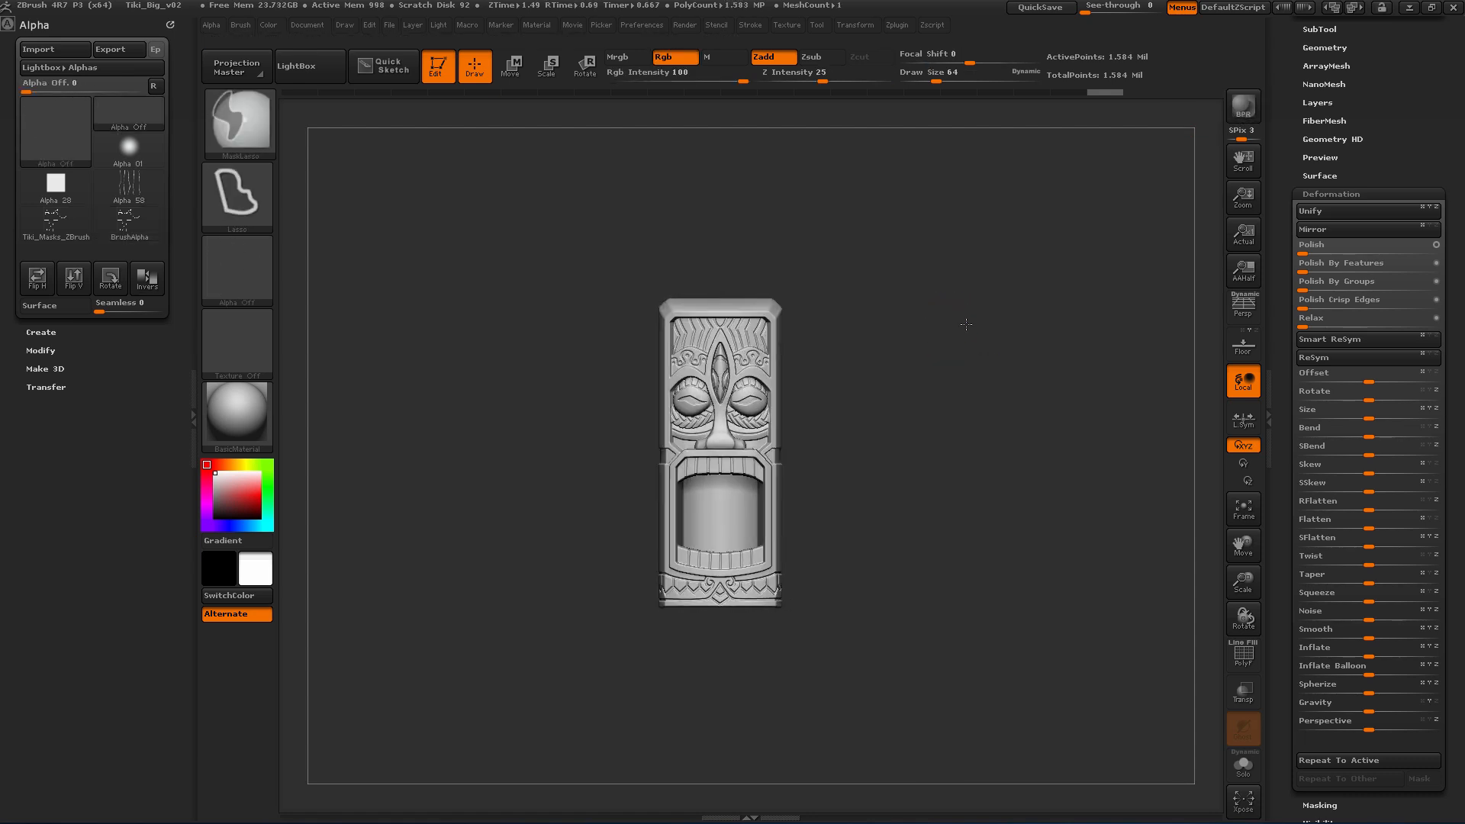
right_click_drag(966, 325, 1018, 372, "ctrl")
mouse_move(1018, 372)
left_mouse_down()
mouse_move(1056, 375)
mouse_move(1023, 367)
mouse_move(996, 388)
mouse_move(1037, 380)
mouse_move(963, 391)
left_mouse_up()
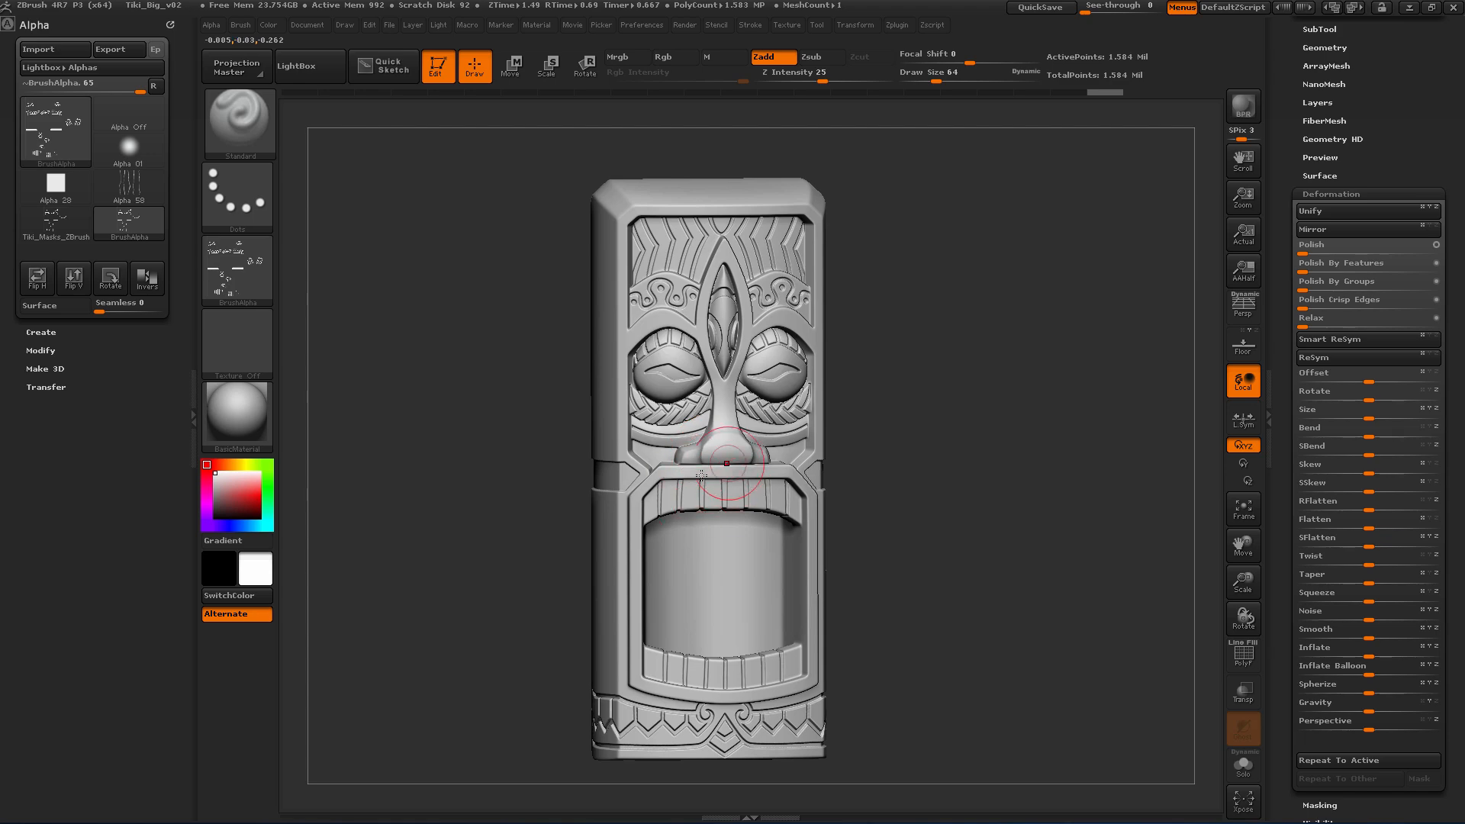
mouse_move(952, 369)
left_mouse_down()
mouse_move(958, 383)
mouse_move(939, 377)
mouse_move(1027, 382)
mouse_move(925, 375)
mouse_move(970, 375)
left_mouse_up()
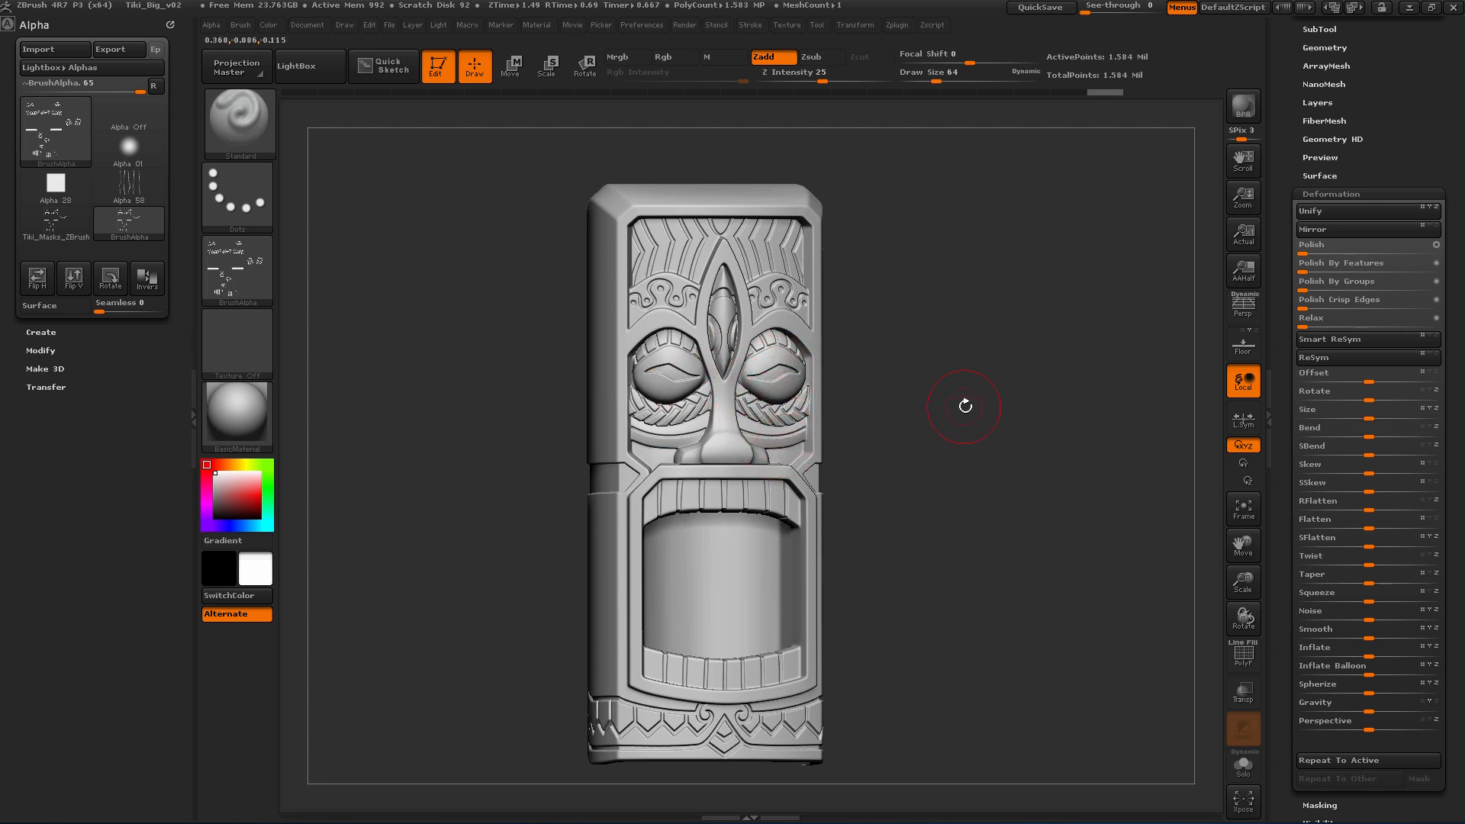
left_click_drag(978, 398, 969, 391)
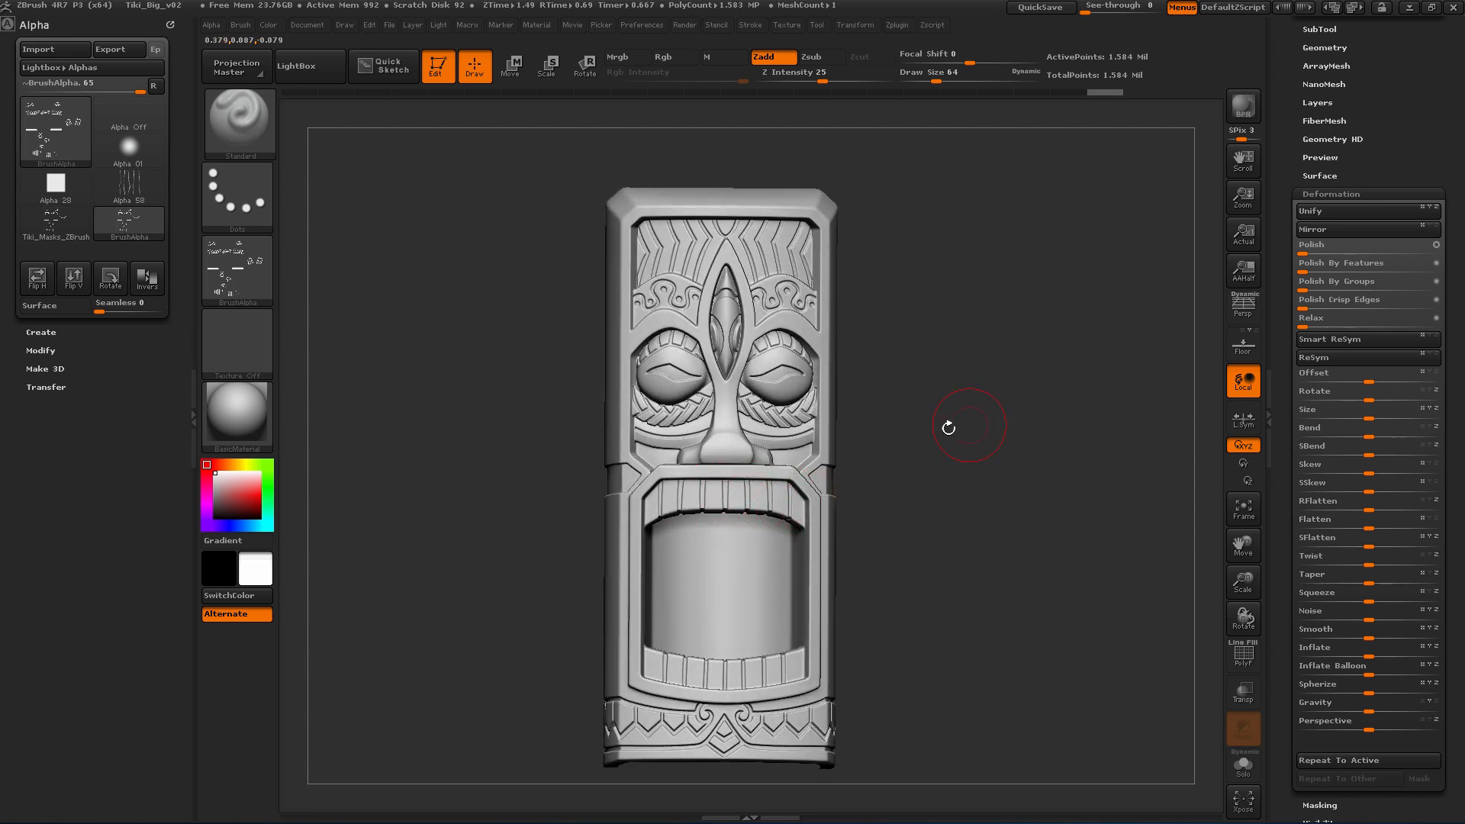
Step: Mask the tiki by alpha with BrushAlpha, leaving only the carved grooves unmasked
left_click(1331, 195)
left_click(1321, 212)
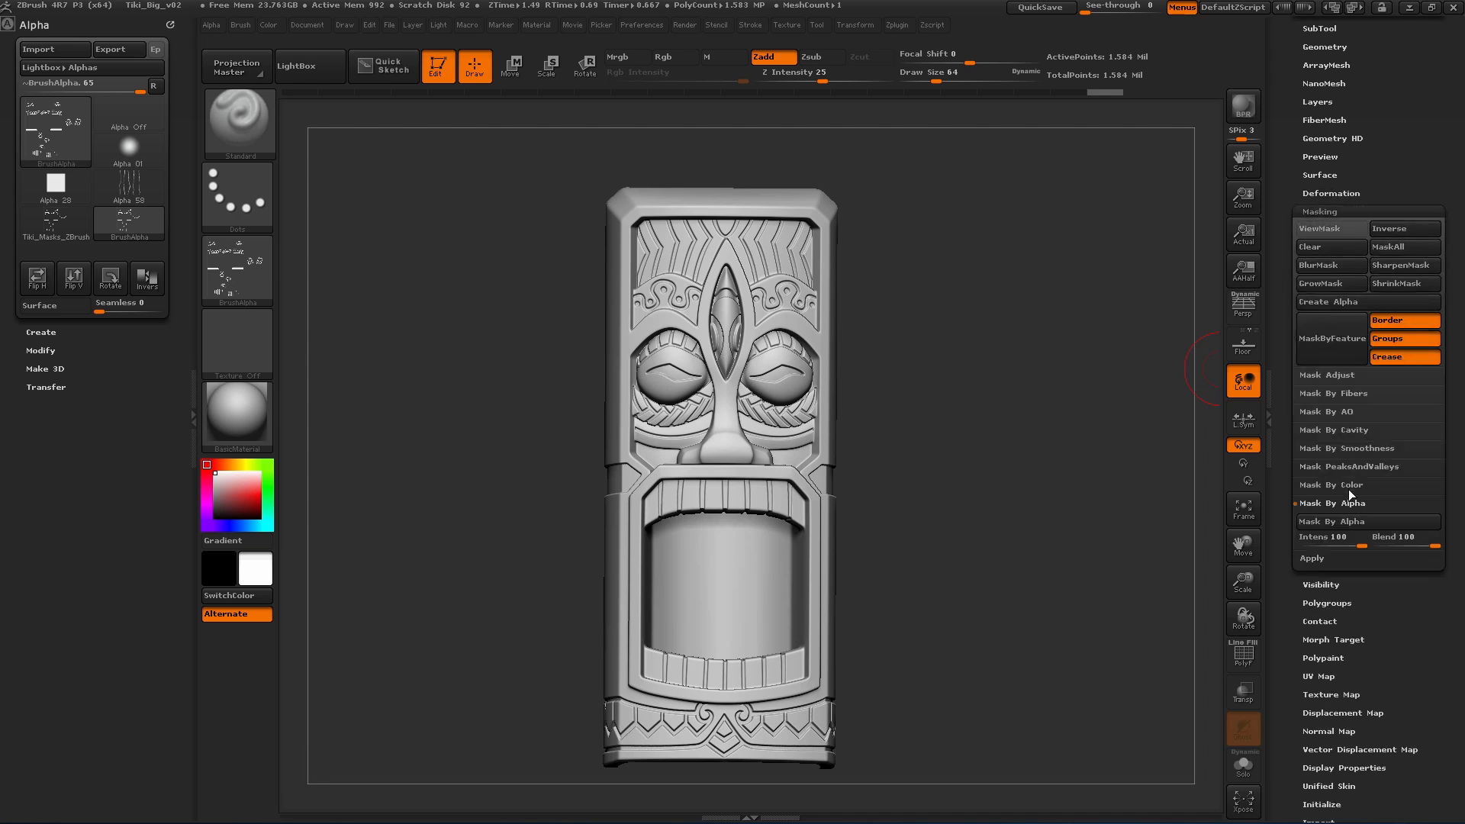
left_click(1332, 521)
right_click_drag(988, 392, 1067, 278, "ctrl")
right_click_drag(1089, 367, 1142, 418, "ctrl")
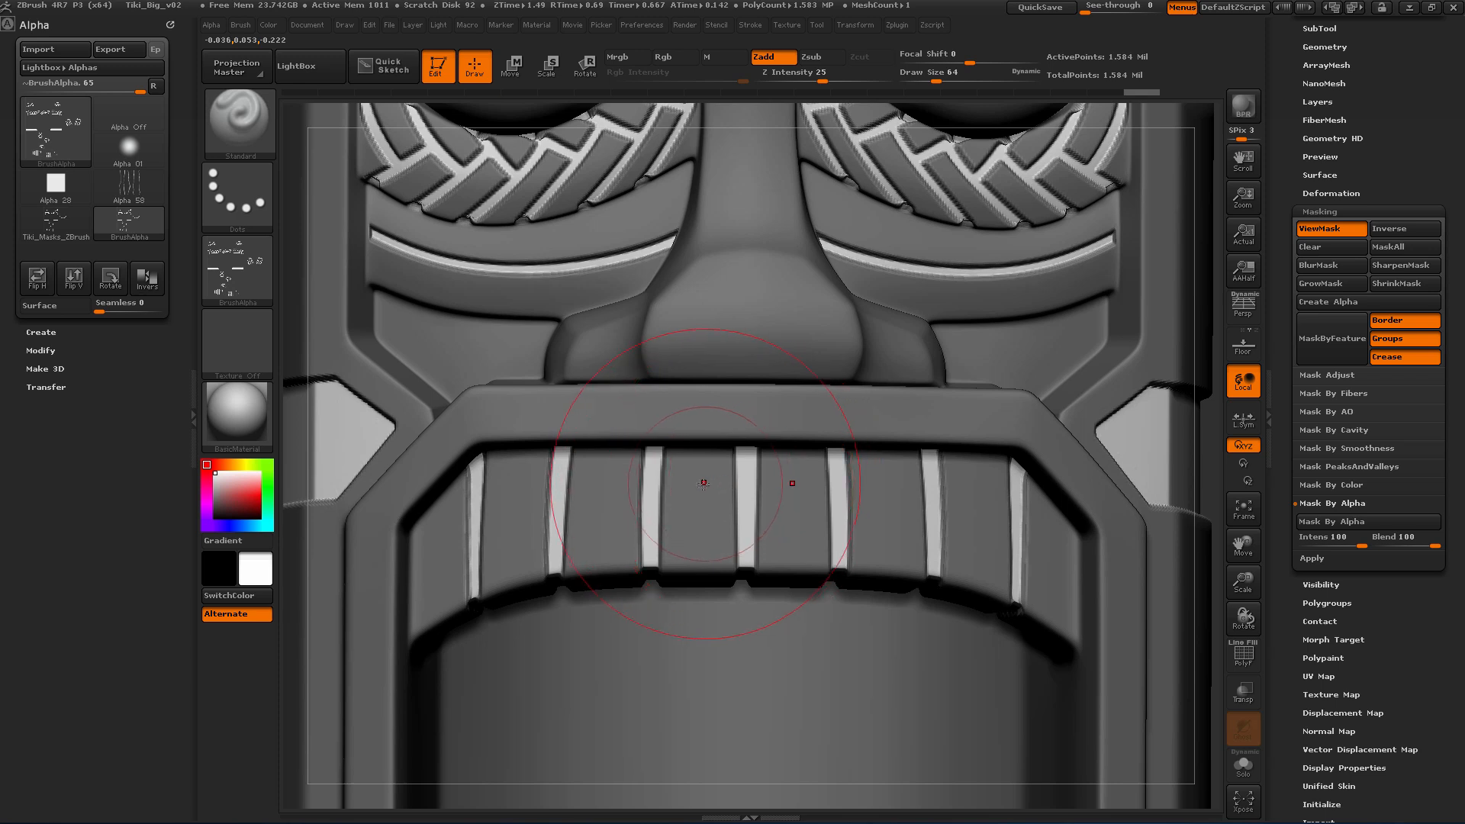
Step: Set up the Standard brush with Draw Size 13 and no alpha, with the mask display hidden
key("s")
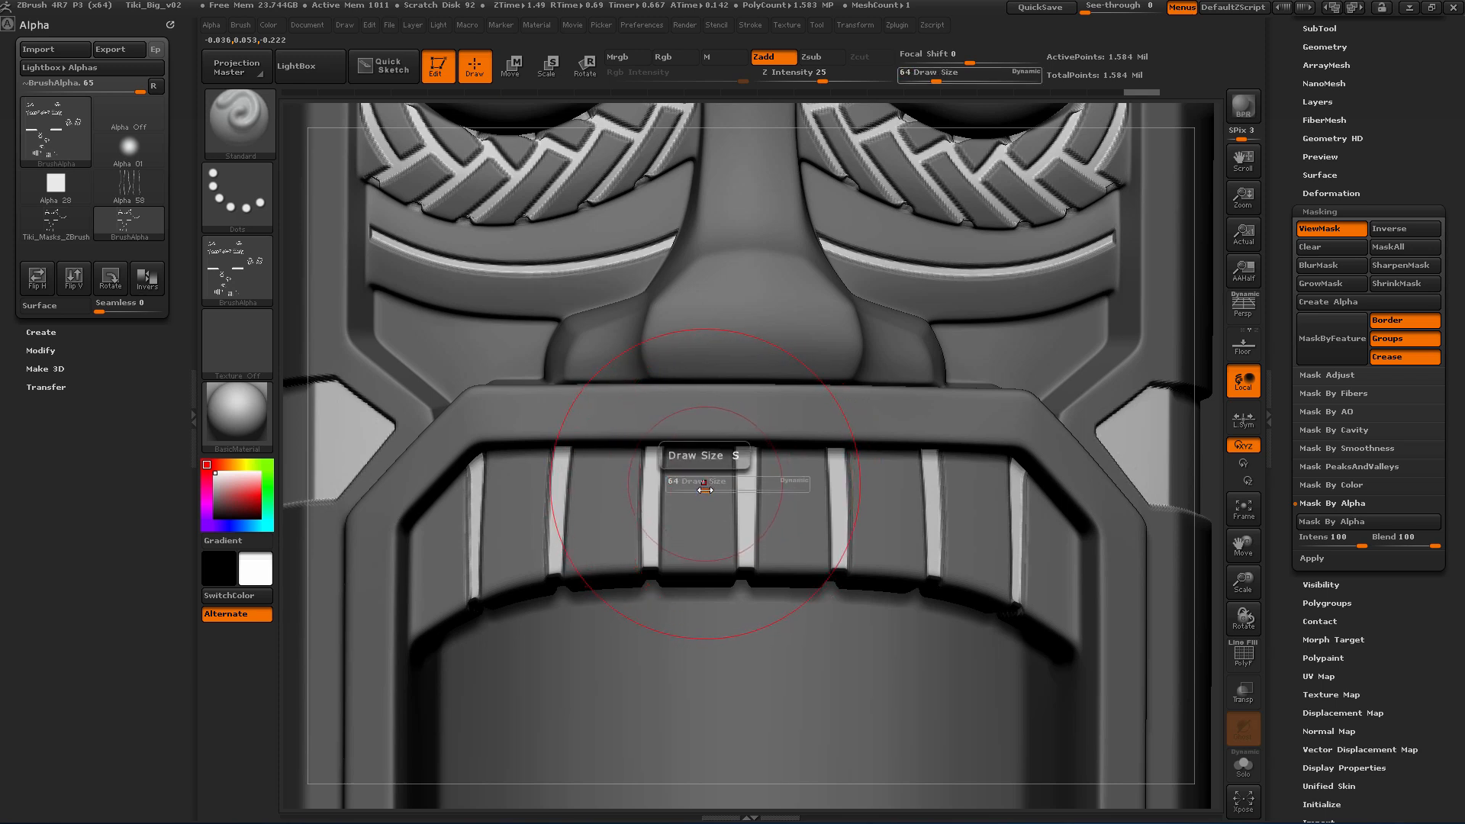
key("s")
left_click_drag(702, 510, 684, 516)
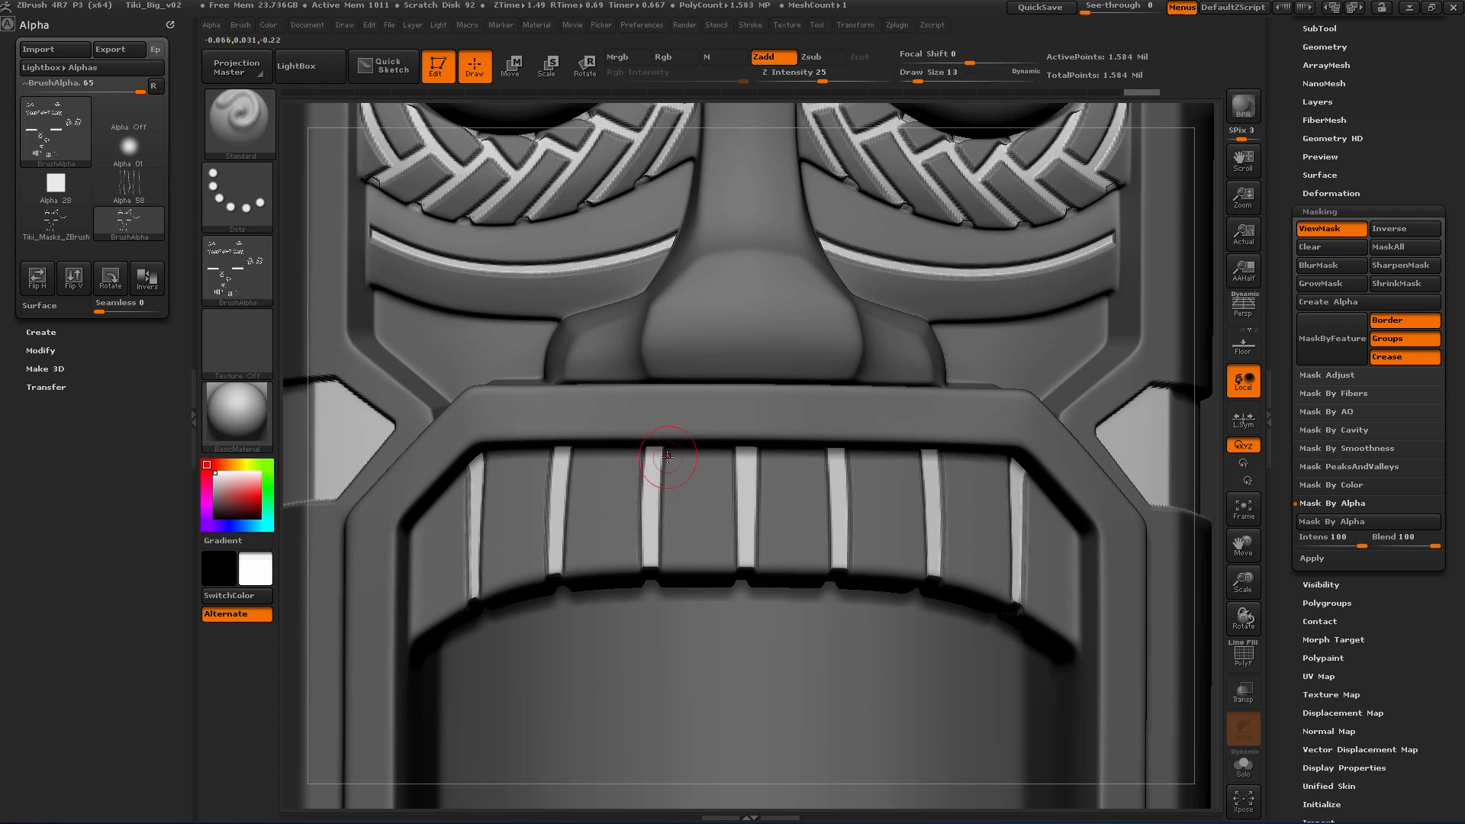
key("ctrl+h")
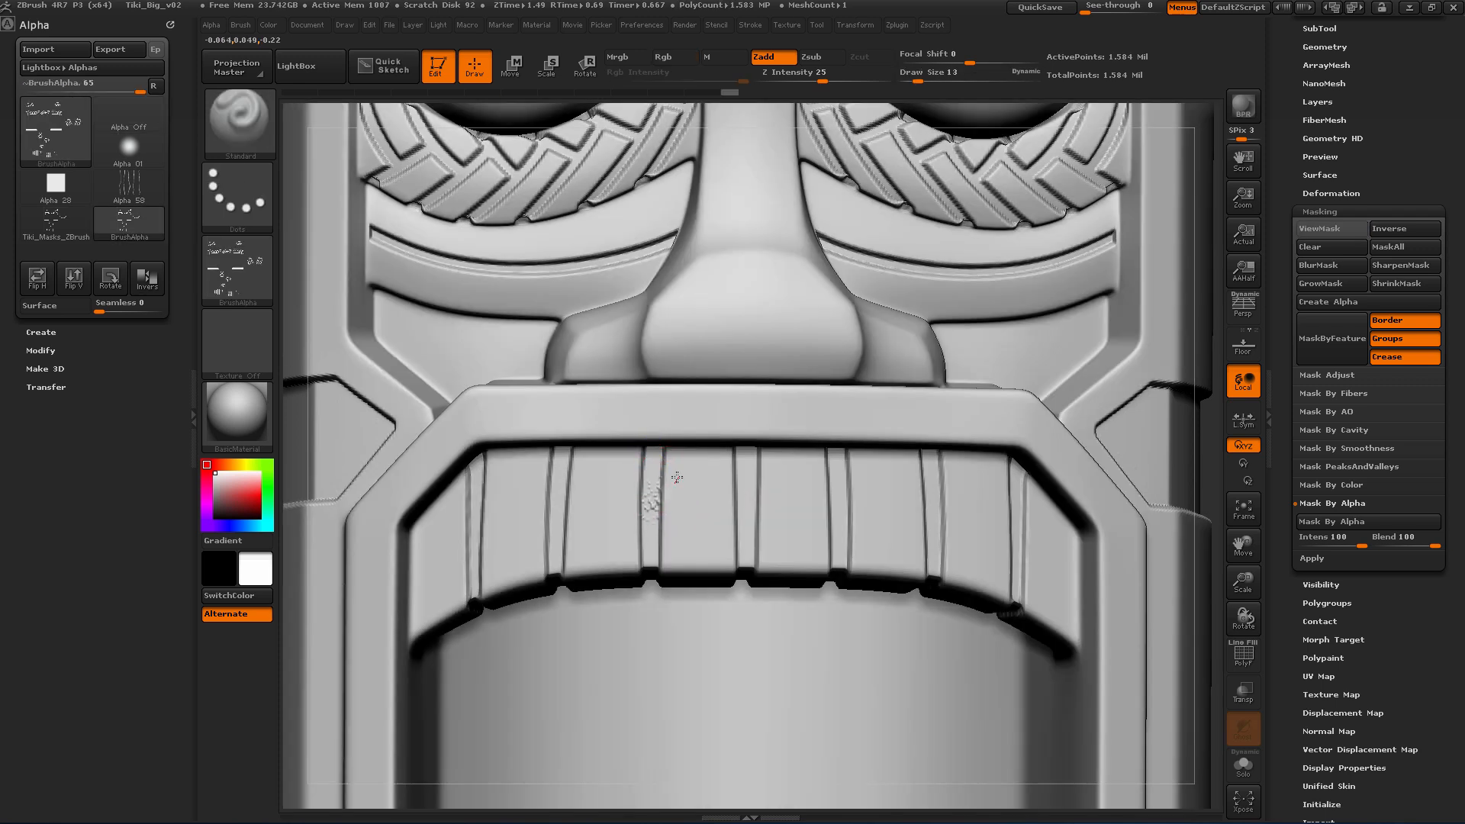
left_click(254, 279)
left_click(298, 277)
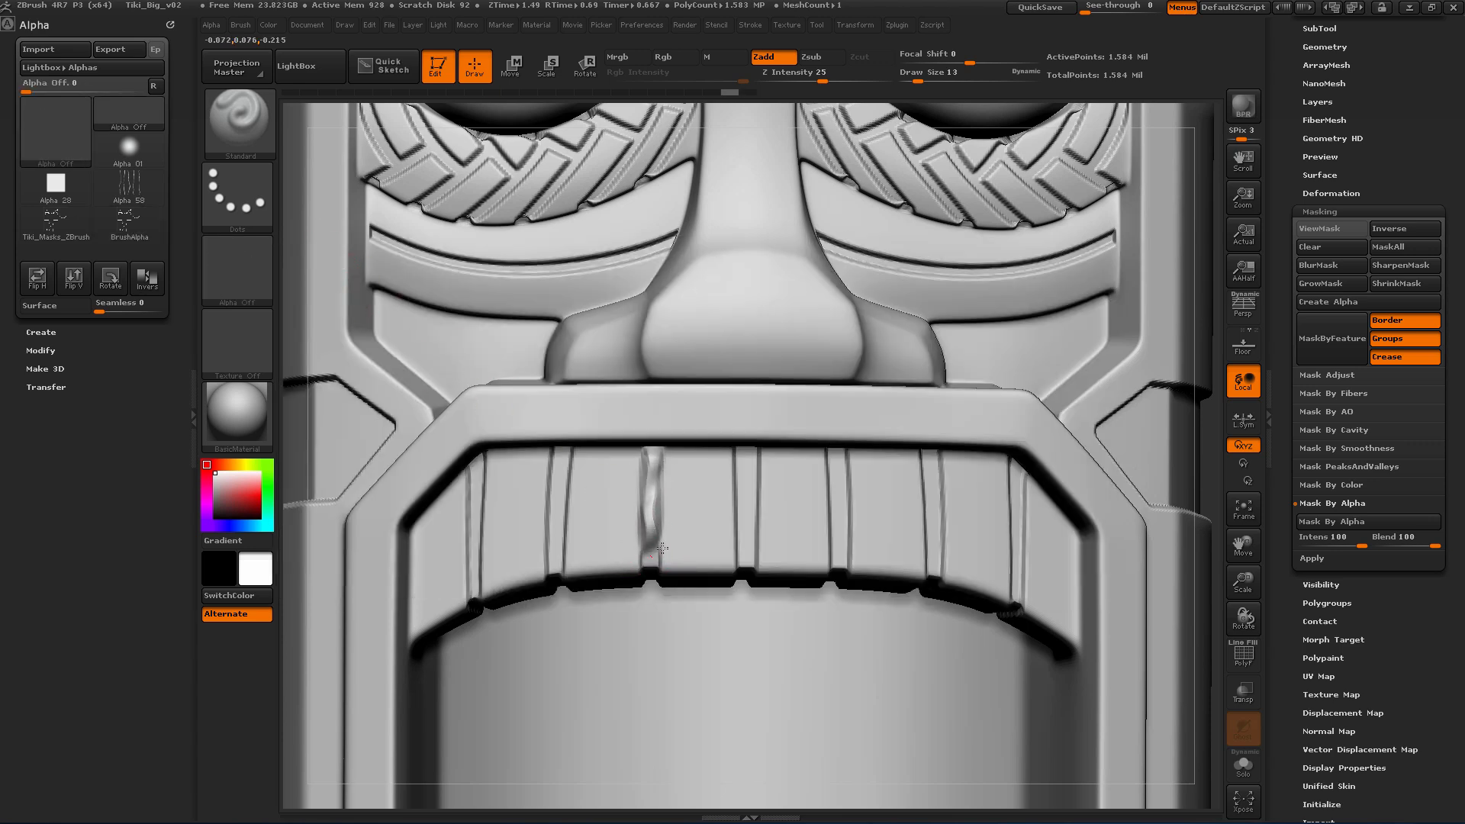
Step: Undo the trial stroke in the upper tooth gap and brush inside the unmasked gap again with the Standard brush
key("ctrl+z")
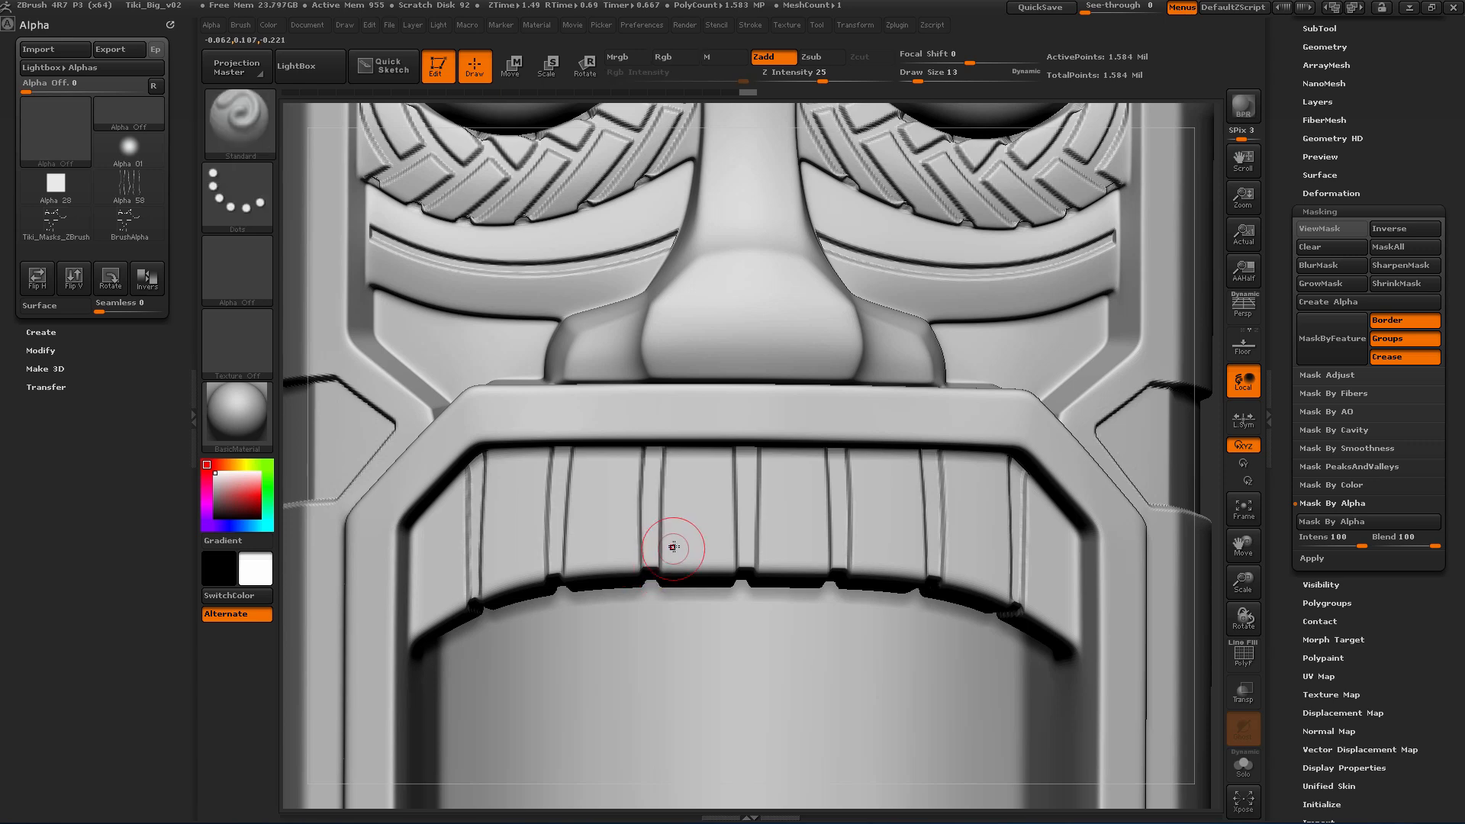
key("ctrl+h")
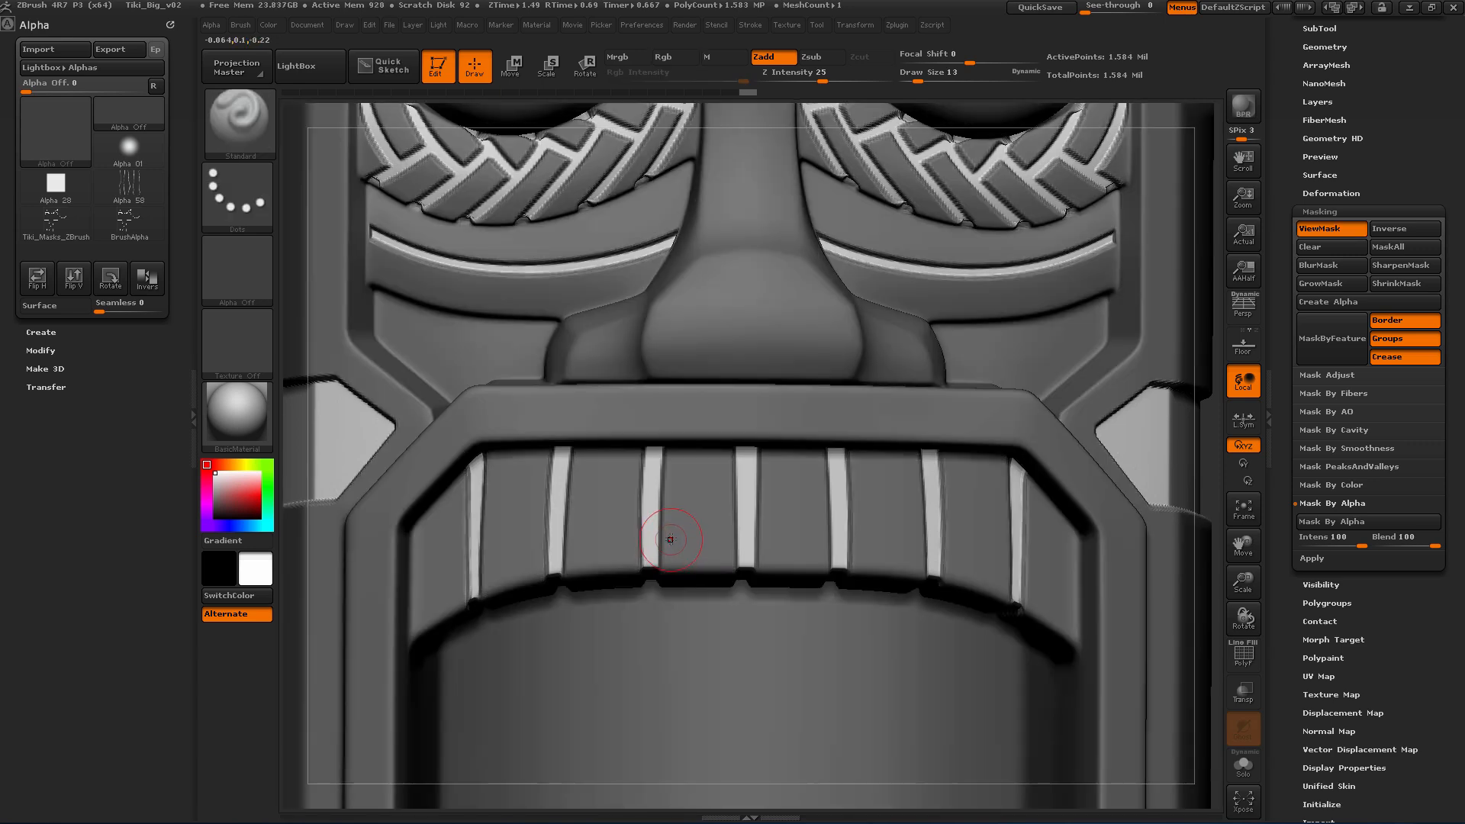
key("ctrl+h")
mouse_move(709, 494)
right_mouse_down()
mouse_move(654, 461)
mouse_move(724, 442)
mouse_move(670, 523)
right_mouse_up()
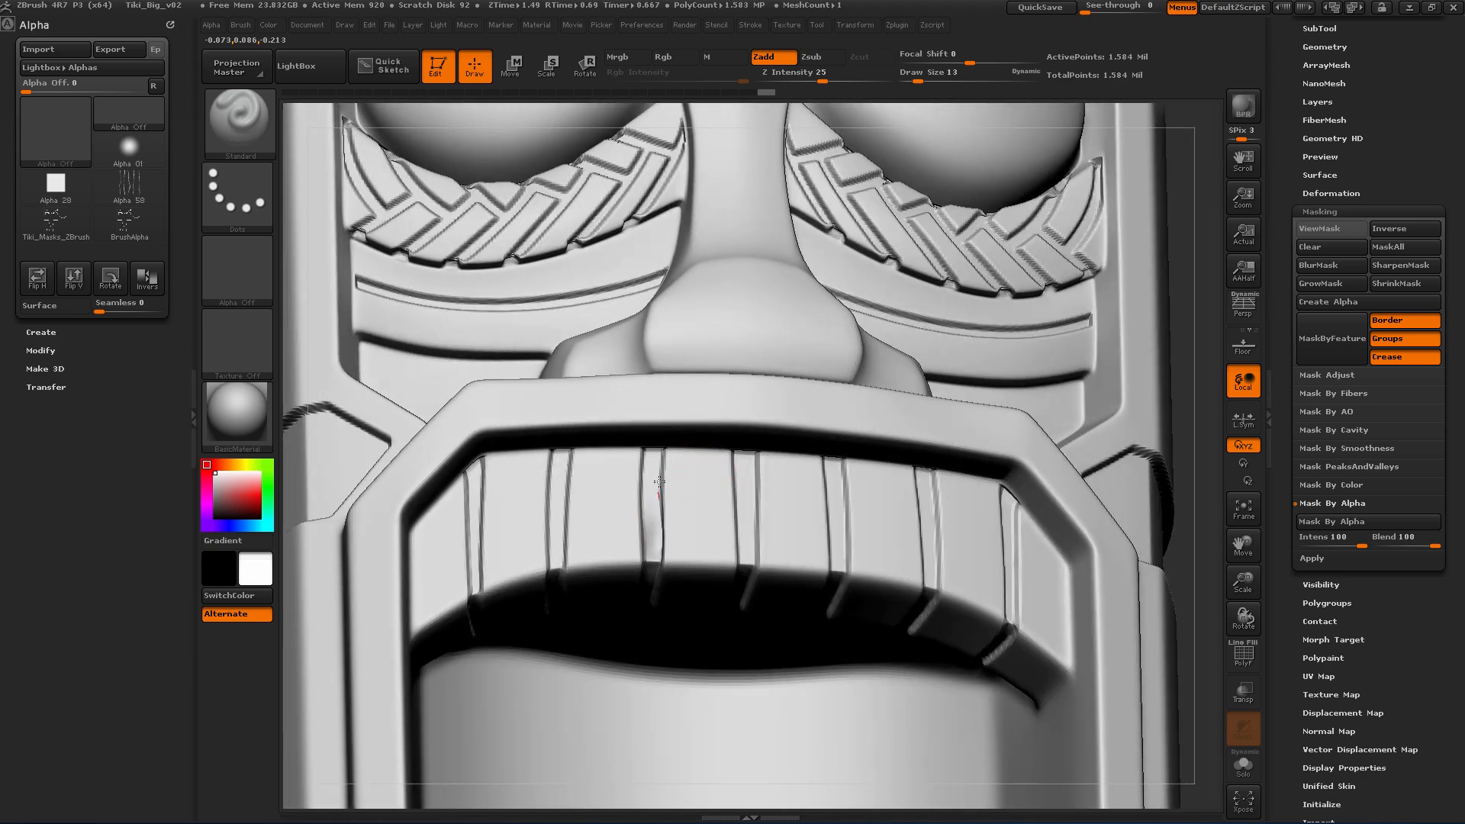
mouse_move(652, 567)
right_mouse_down()
mouse_move(662, 526)
mouse_move(748, 502)
mouse_move(687, 497)
mouse_move(720, 483)
mouse_move(748, 410)
mouse_move(762, 430)
mouse_move(711, 359)
right_mouse_up()
Step: Display the mask again and invert it so the recessed grooves are protected
key("ctrl+h")
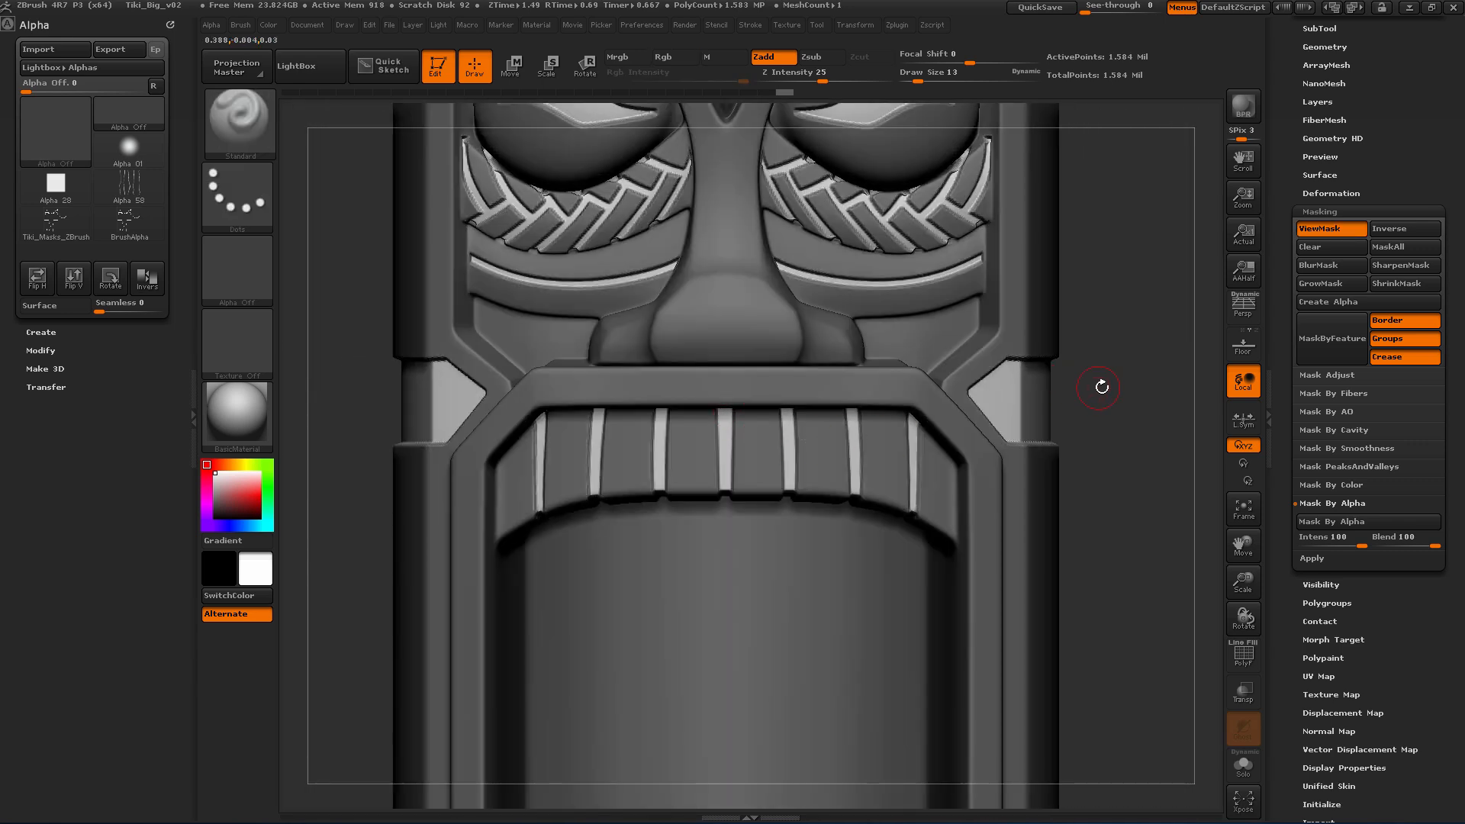
key("ctrl")
left_click_drag(1125, 387, 1126, 374, "ctrl")
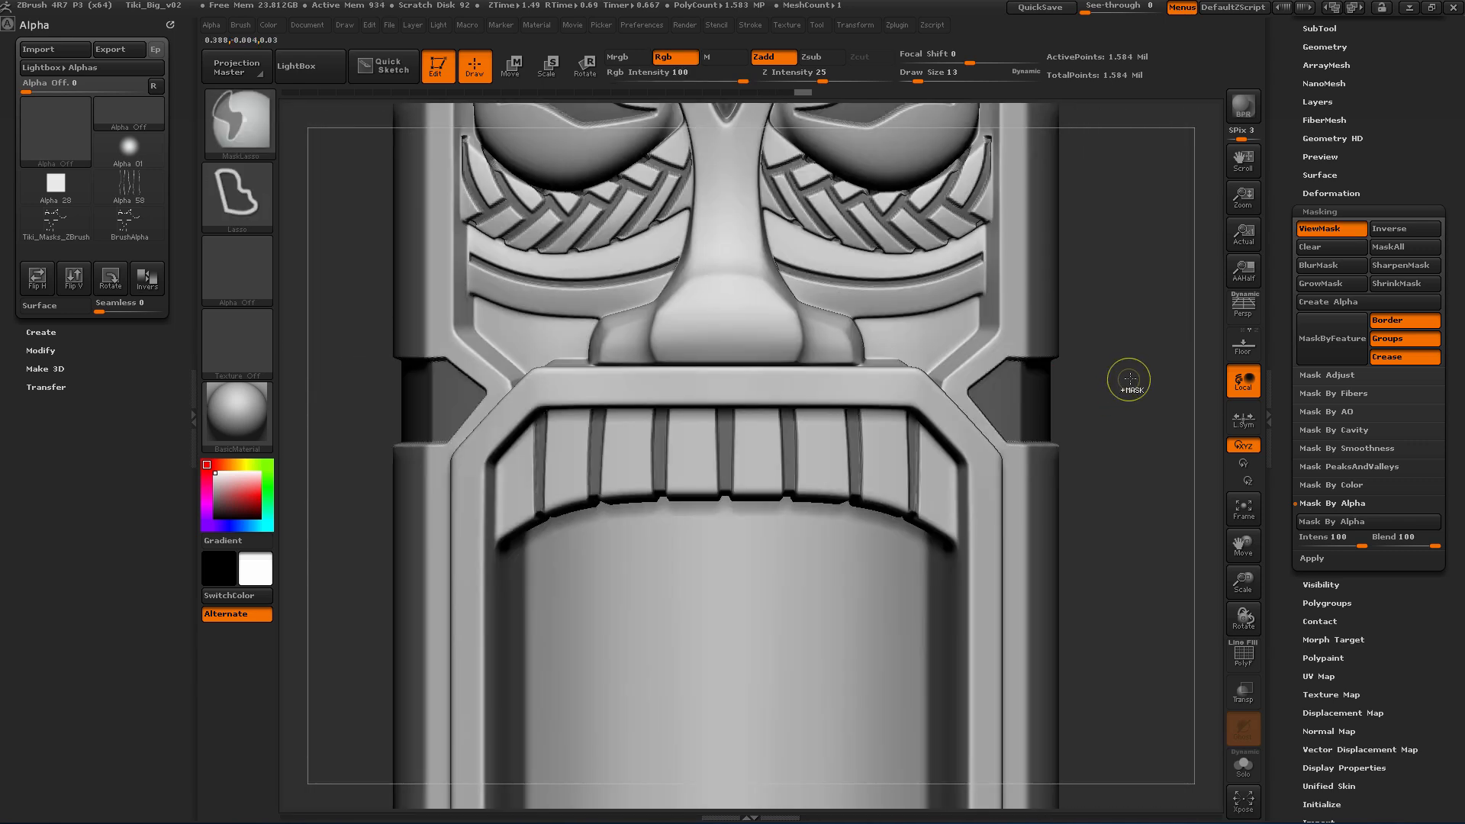
key("ctrl")
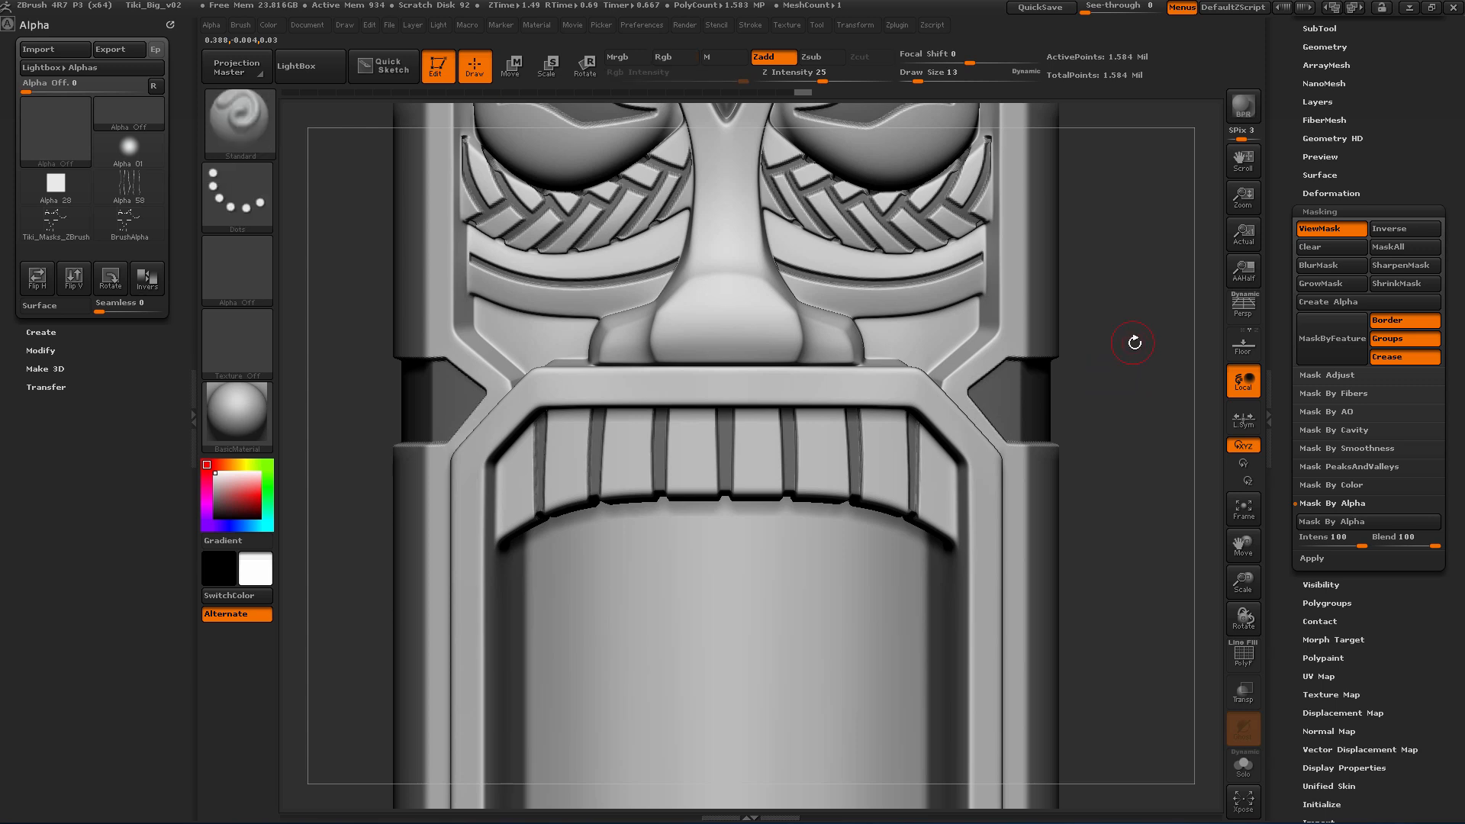
Step: Undo the test stroke under the eye, reduce the Draw Size to 5 and build up the edge along the masked under-eye groove
left_click_drag(1135, 342, 979, 430, "alt")
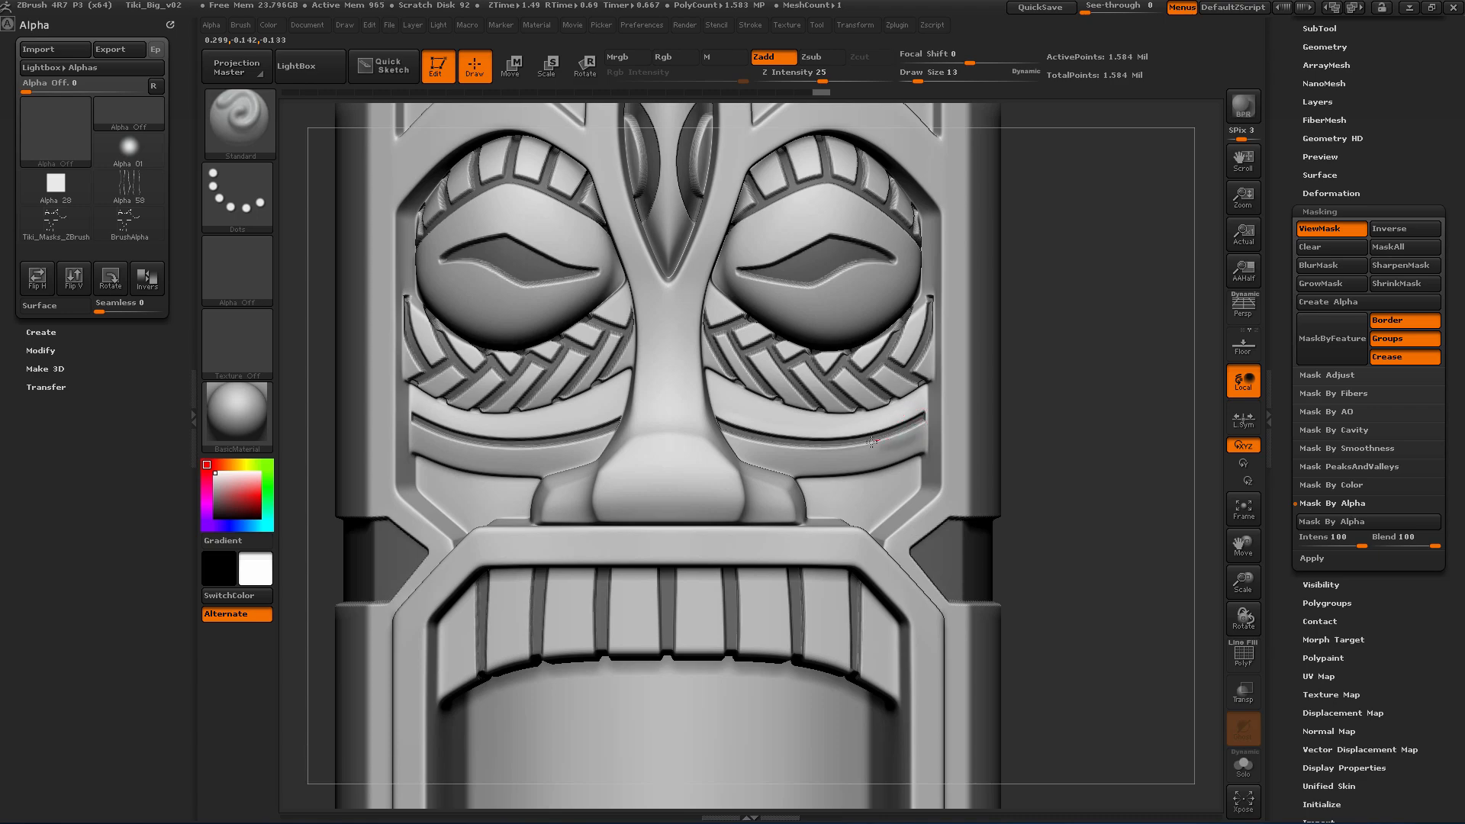
mouse_move(957, 420)
left_mouse_down("alt")
mouse_move(1150, 426)
mouse_move(890, 428)
left_mouse_up("alt")
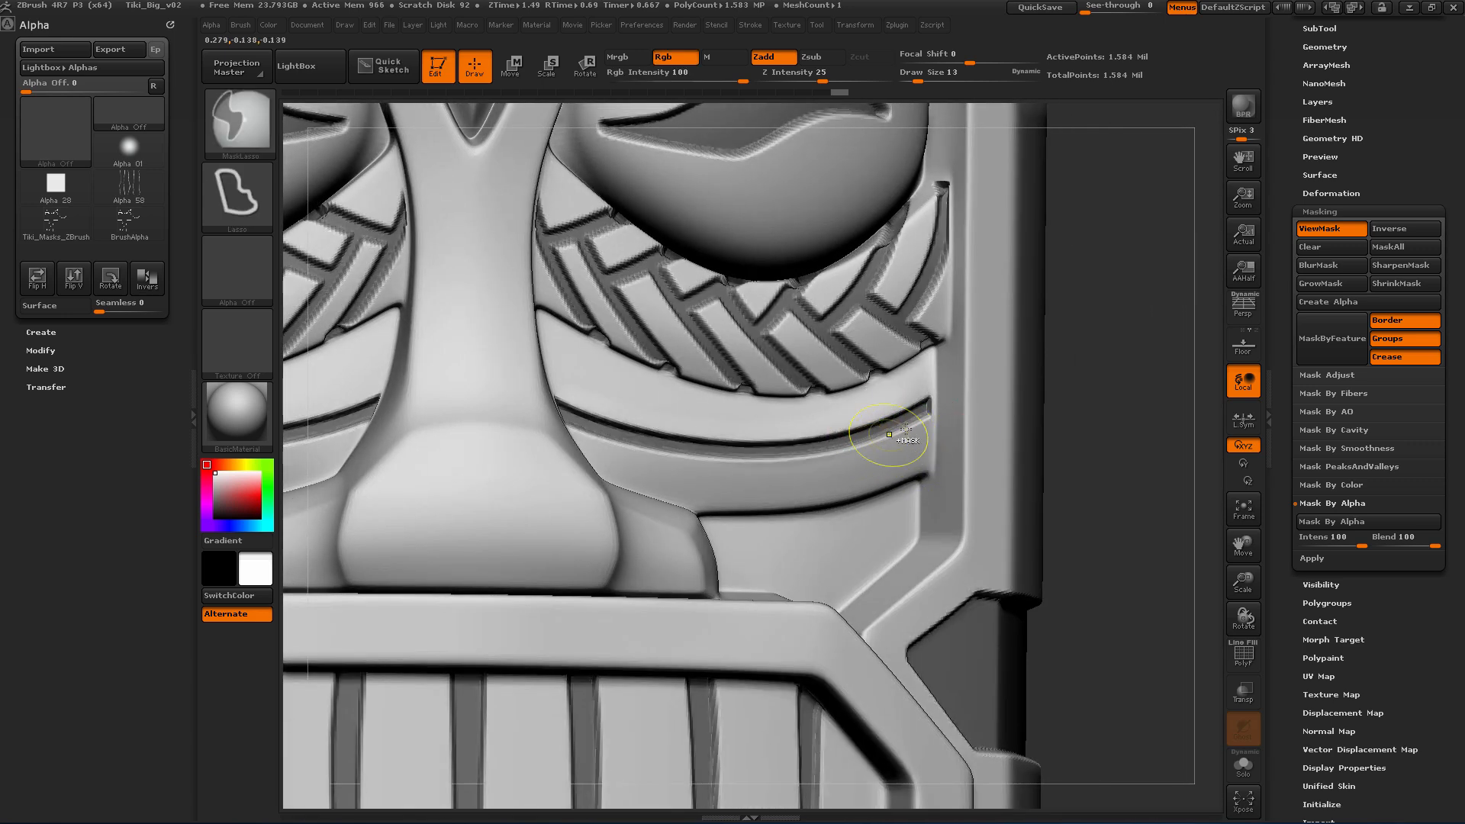
key("ctrl+z")
key("bracketleft")
key("bracketleft")
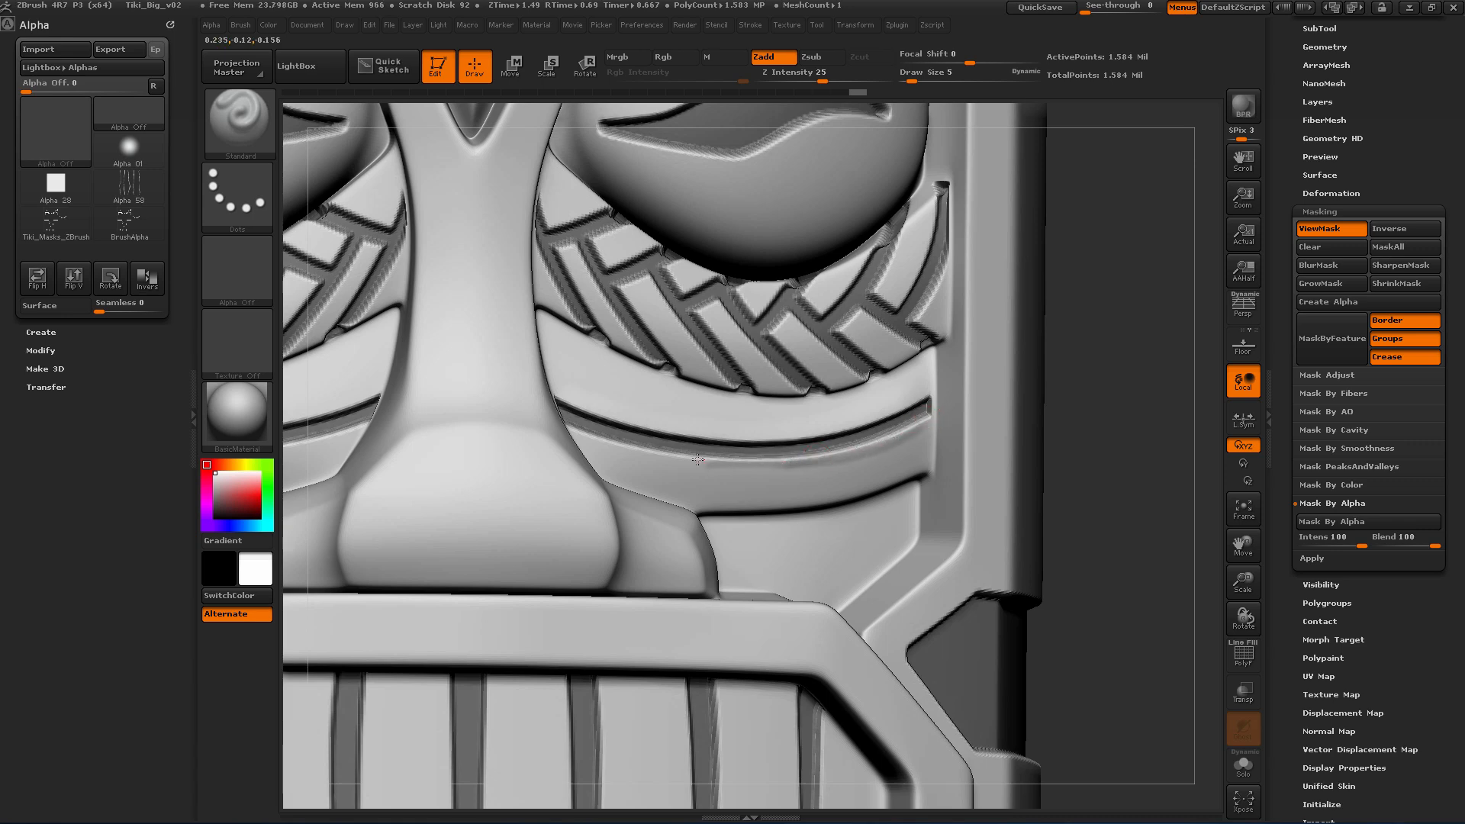
right_click_drag(704, 407, 651, 398)
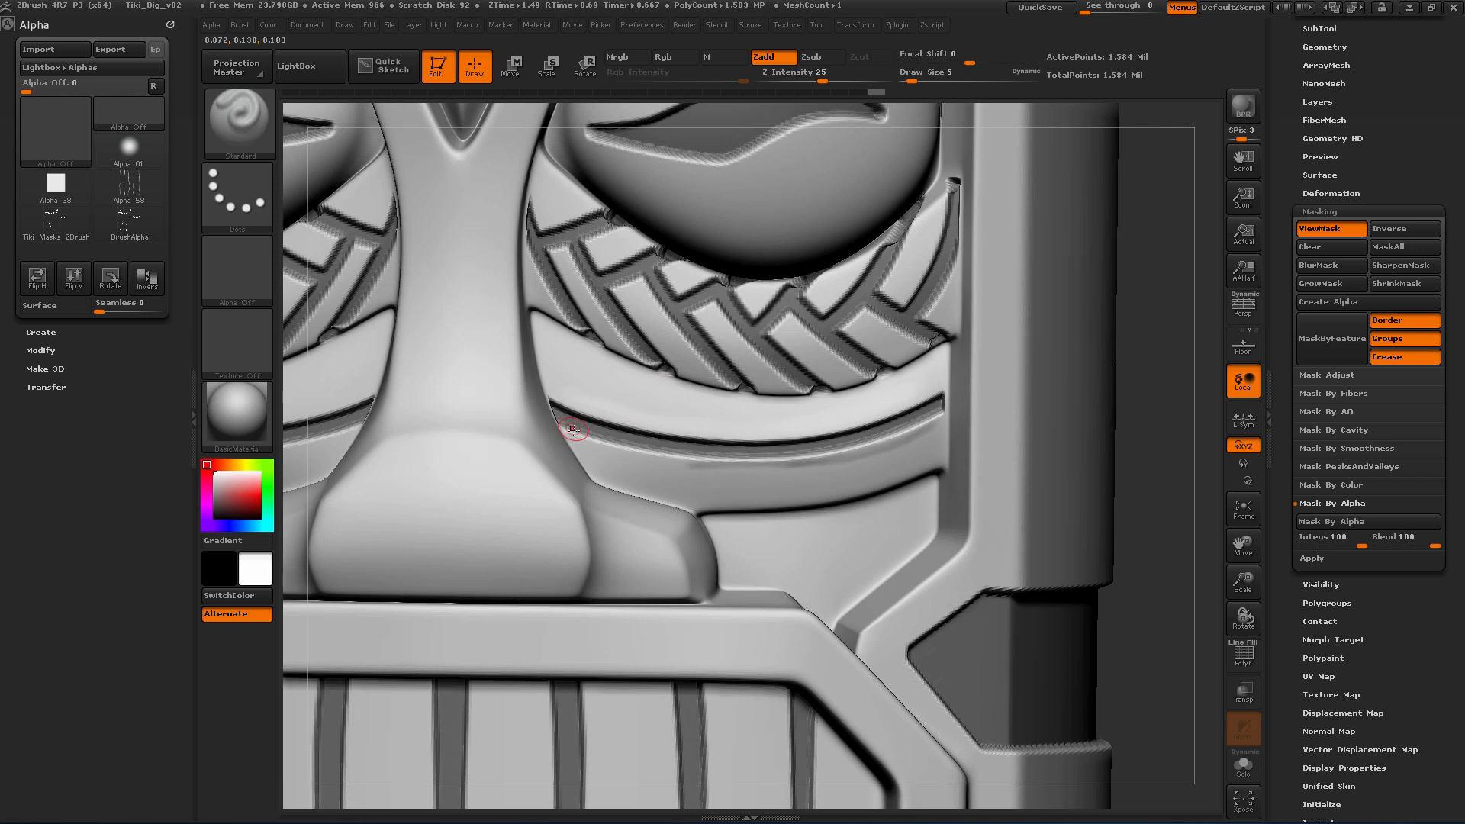
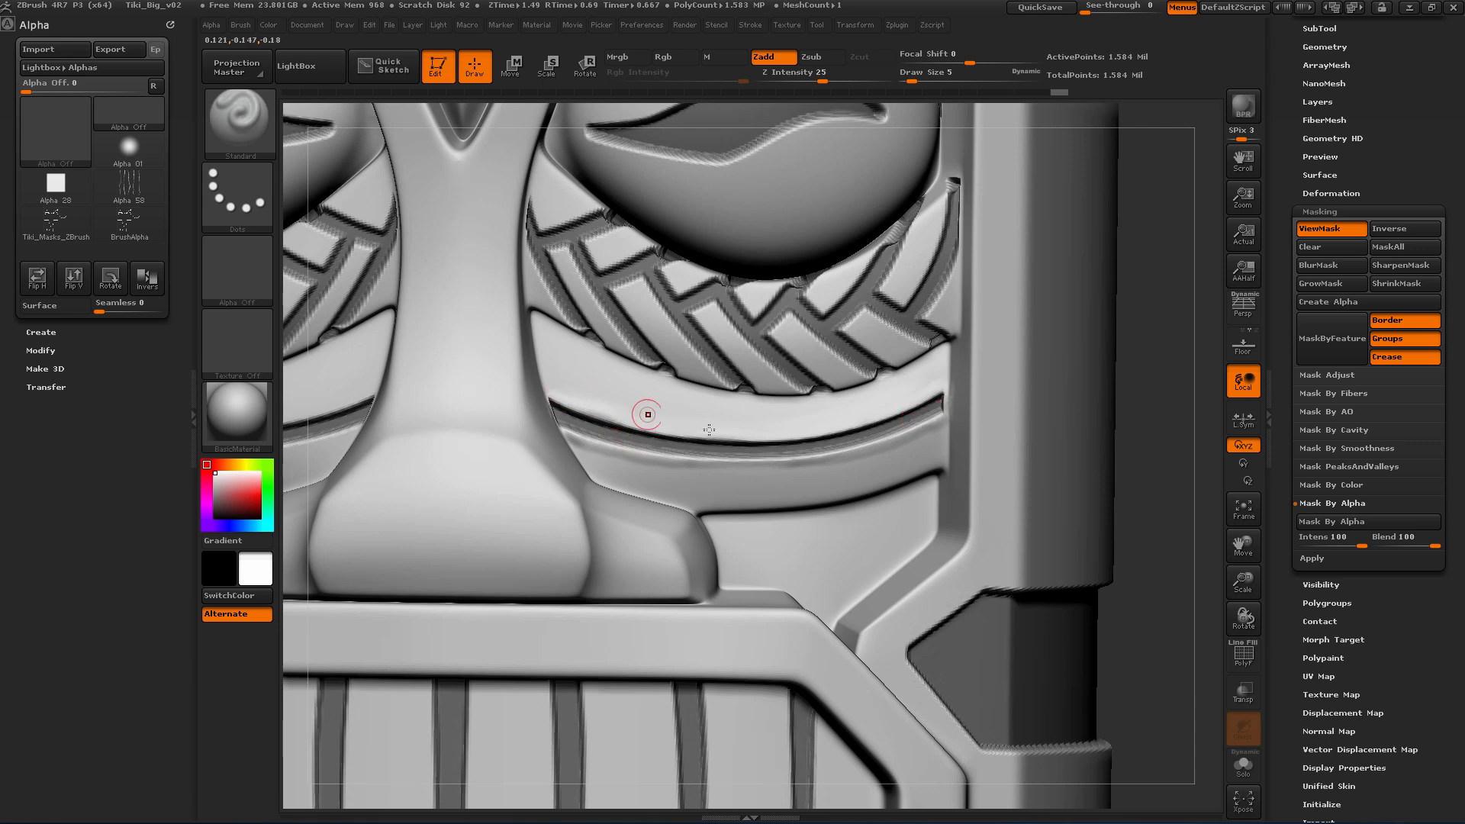
Step: Check the brushed under-eye edges on the tiki with the mask display hidden and shown
key("f")
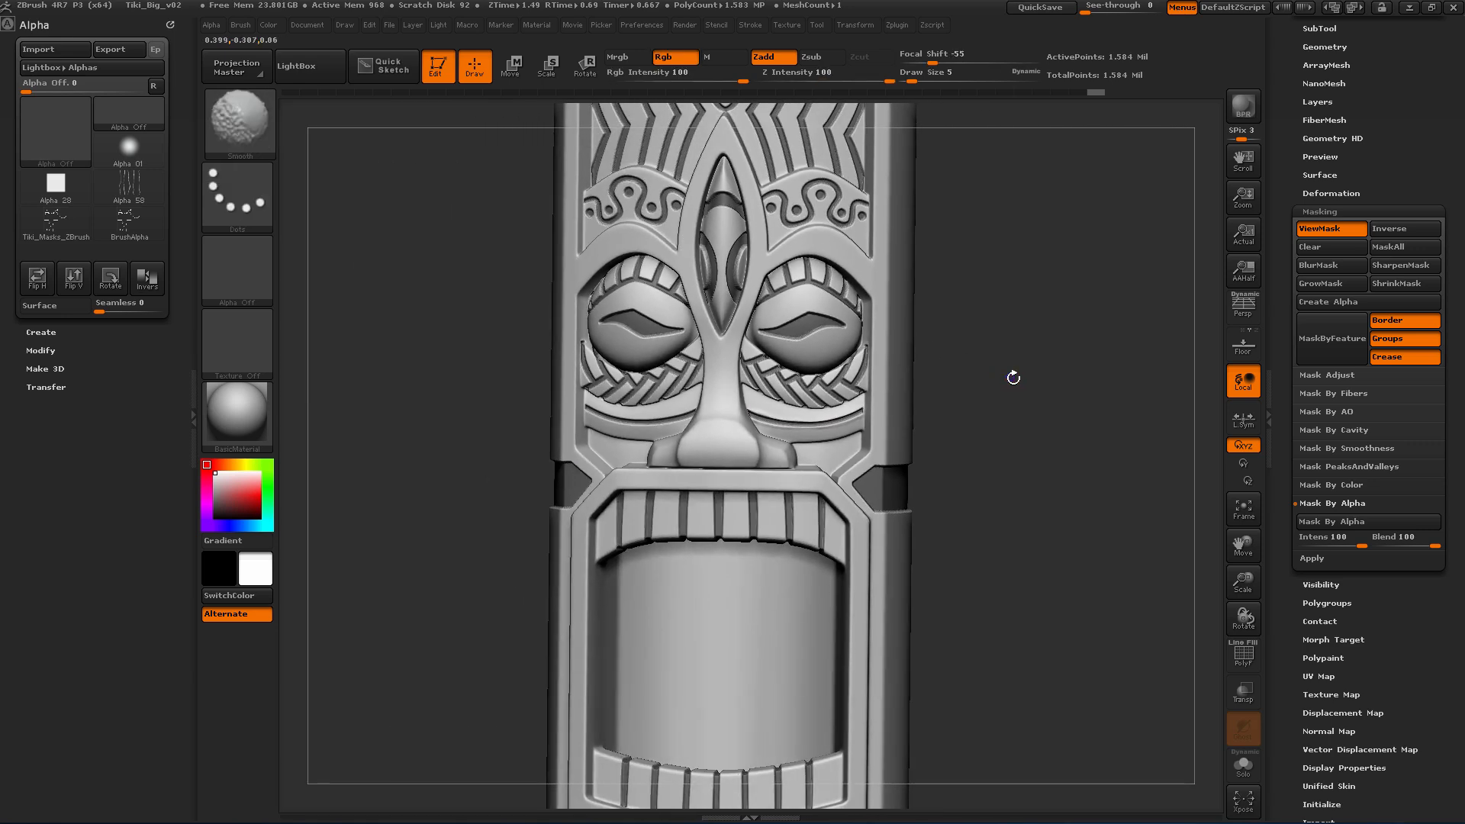
left_click_drag(1014, 376, 1031, 376)
key("ctrl+h")
mouse_move(1023, 396)
right_mouse_down("ctrl")
mouse_move(1075, 417)
mouse_move(1011, 334)
right_mouse_up("ctrl")
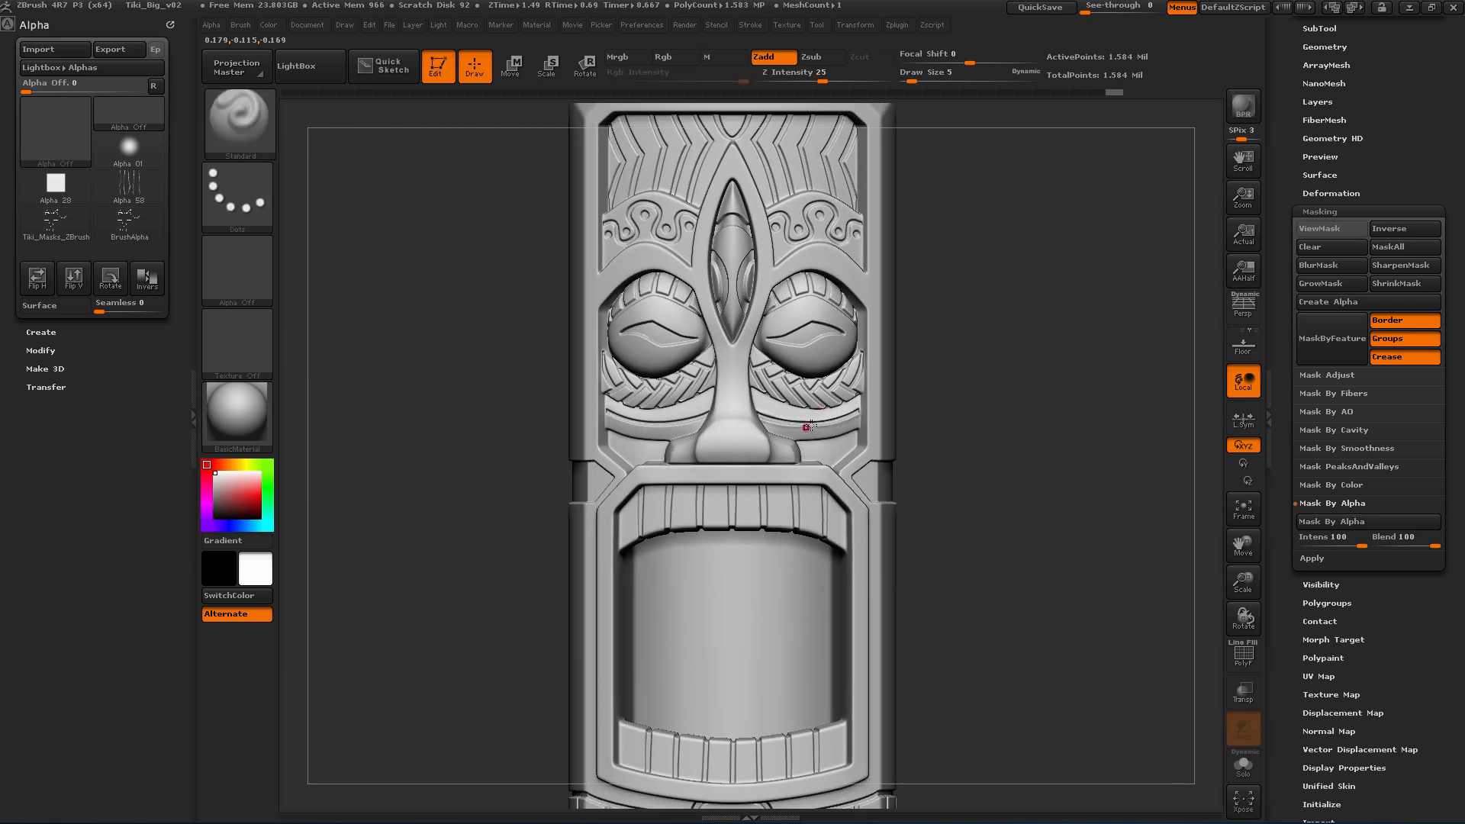
key("ctrl+h")
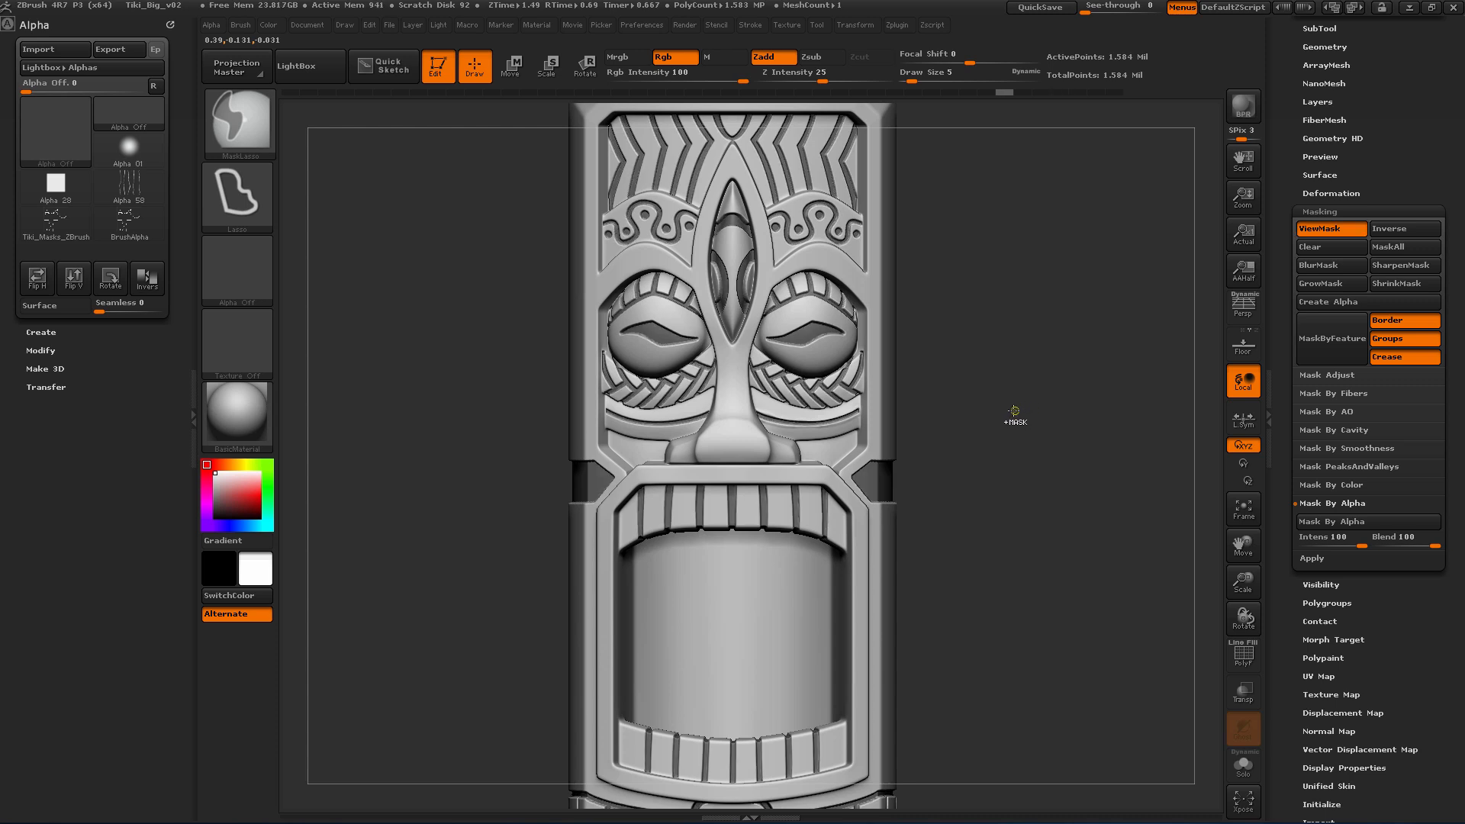
right_click_drag(1007, 405, 1086, 422, "ctrl")
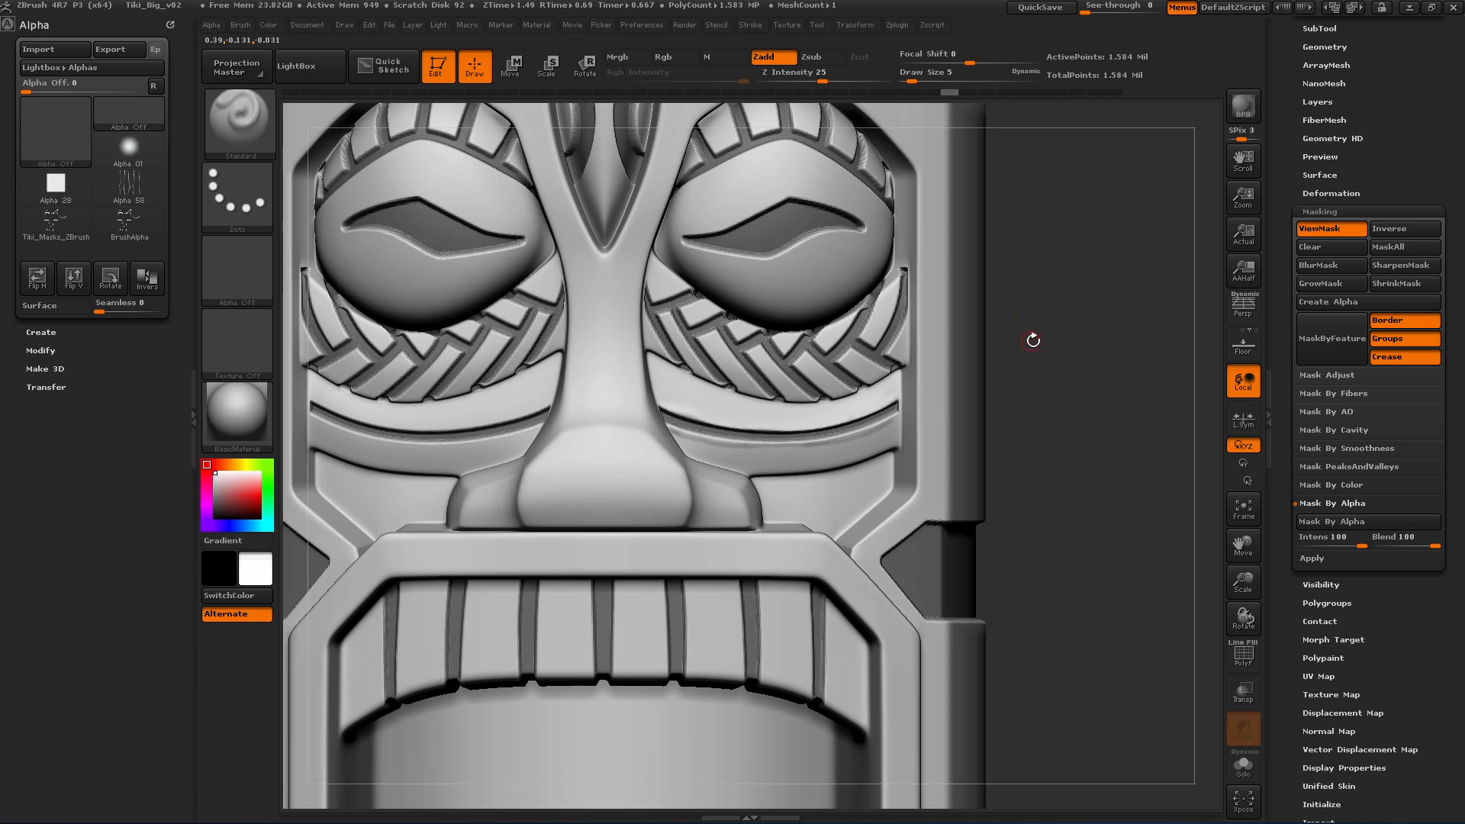
Step: Step back through the undo history to remove the under-eye strokes, and hide the mask display
key("ctrl")
key("ctrl")
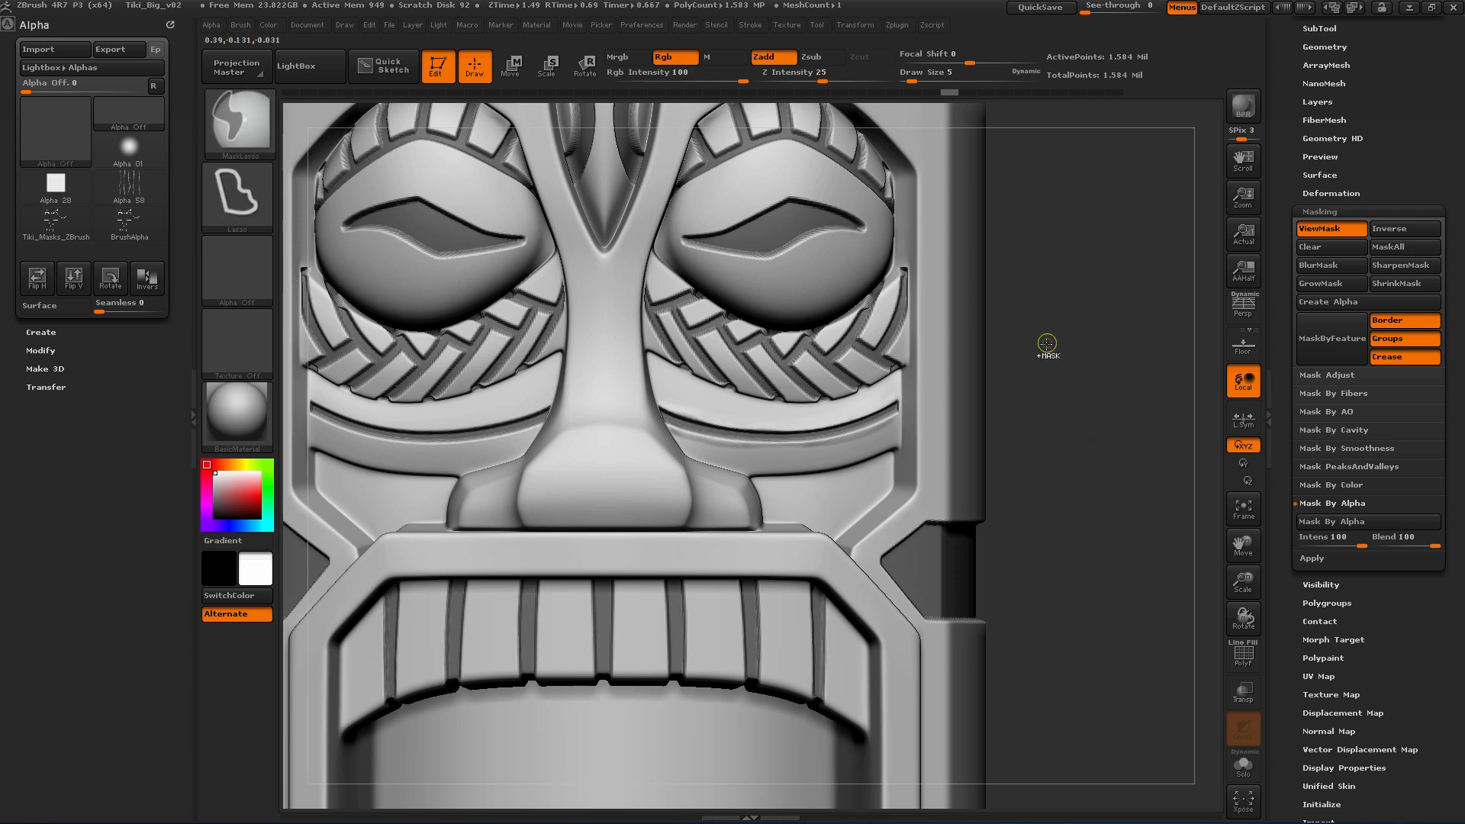
left_click(1049, 343, "ctrl")
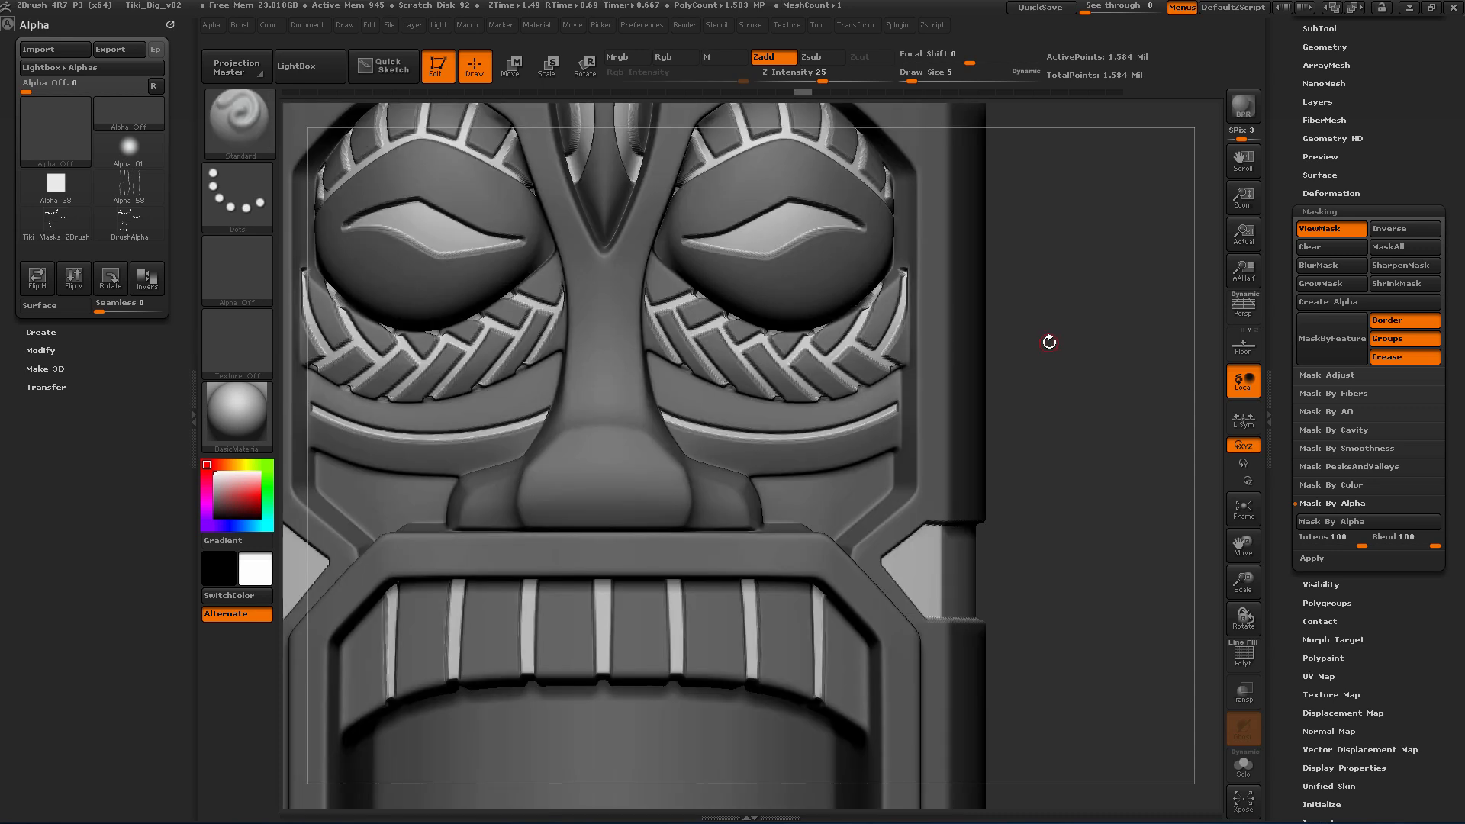
right_click_drag(1085, 436, 992, 264, "ctrl")
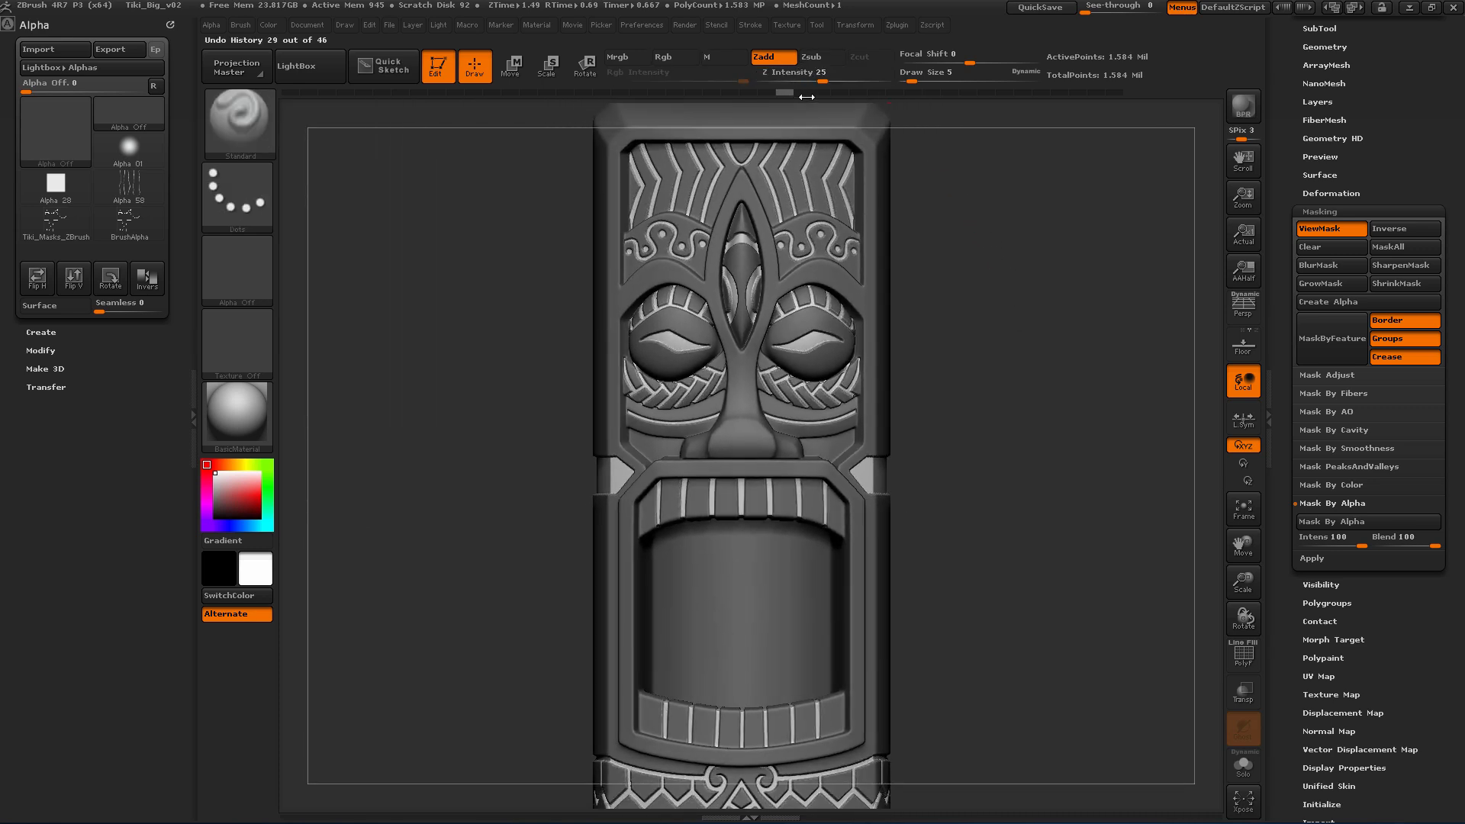
left_click_drag(1011, 420, 912, 378)
key("ctrl+h")
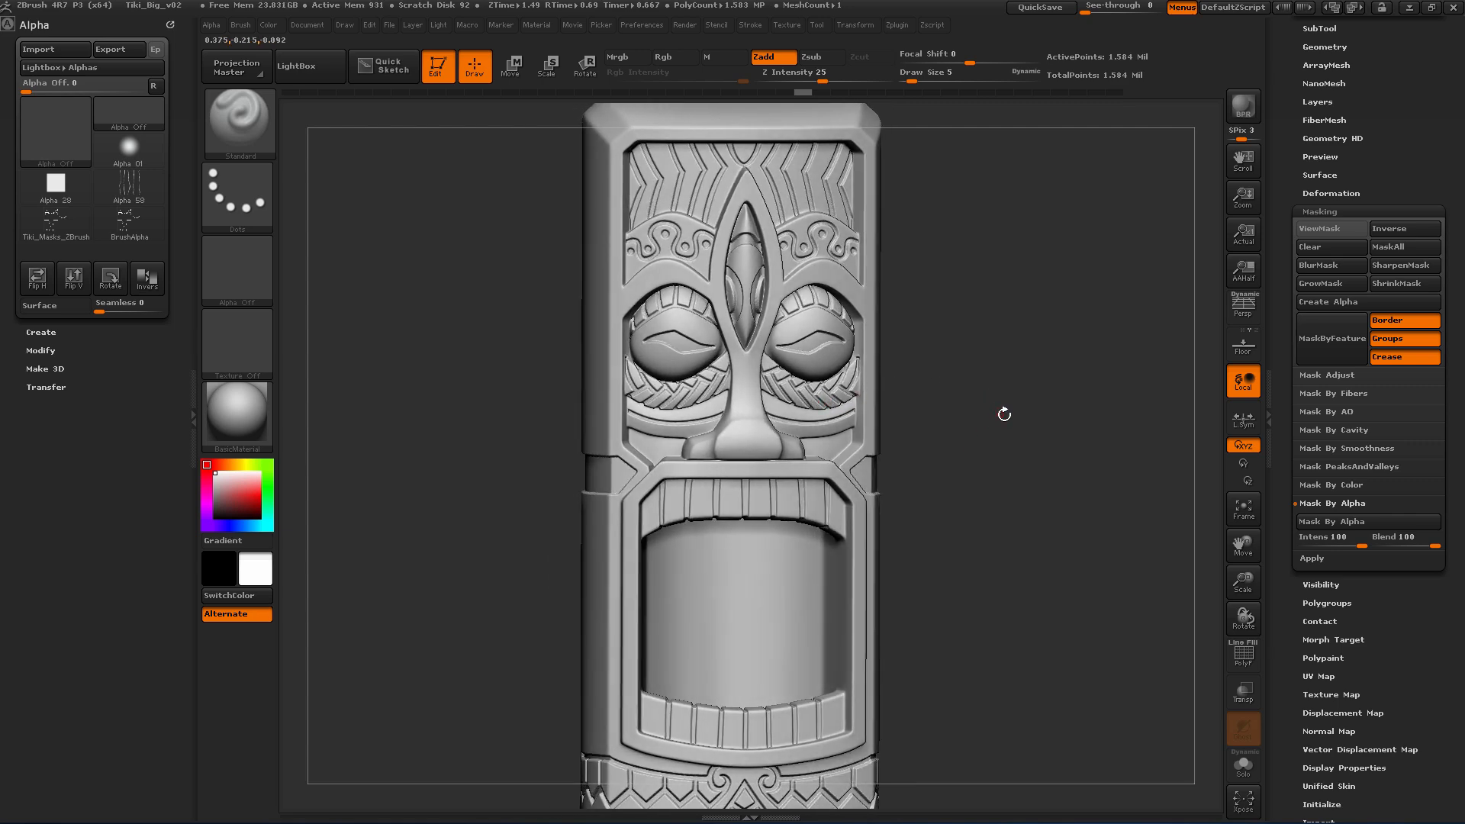
Step: Build up the edges of the masked grooves on the forehead swirls, gem and eyes with the Standard brush at Draw Size 7
left_click_drag(1005, 413, 1021, 477)
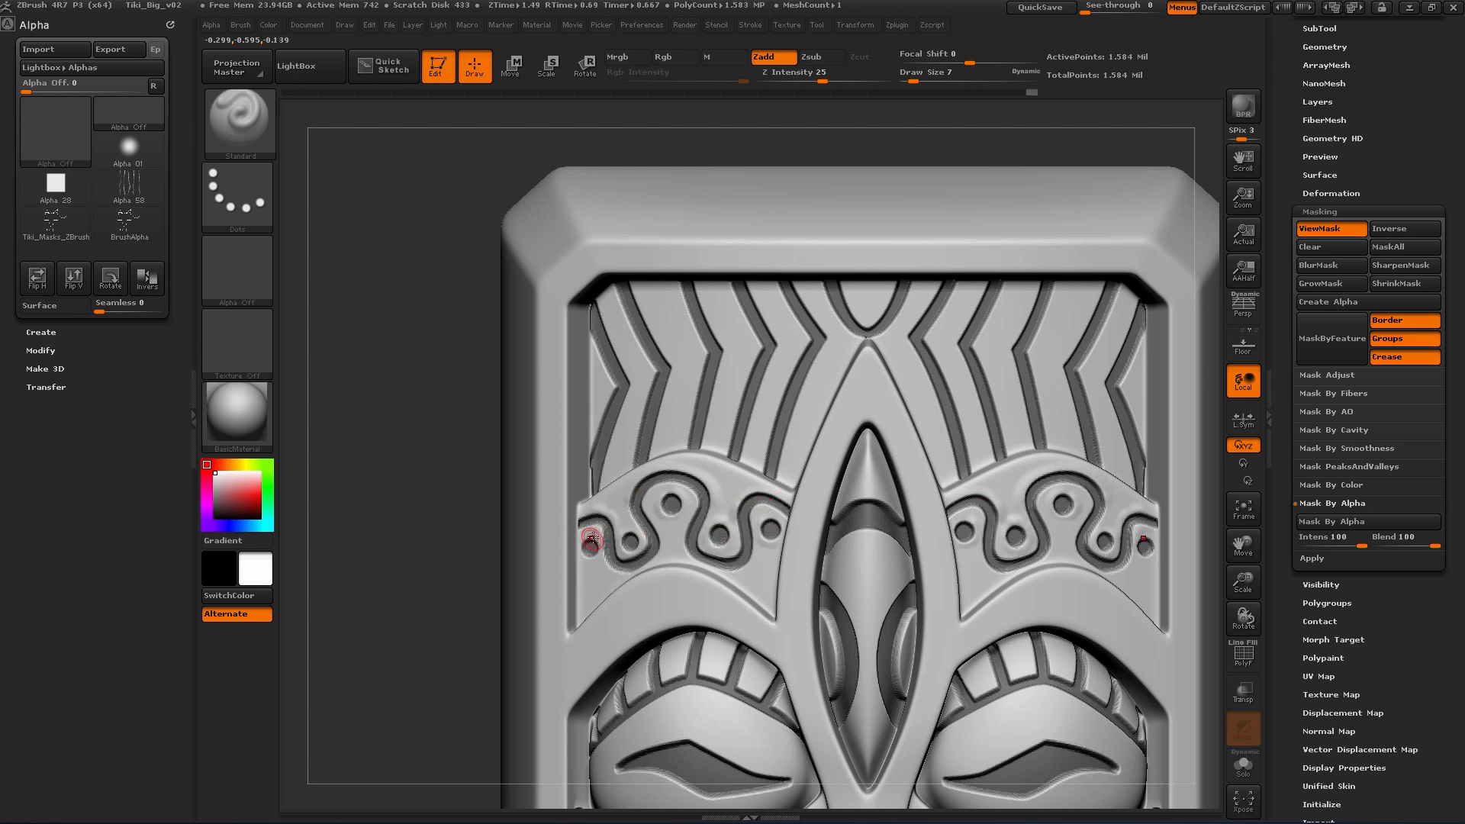
left_click_drag(653, 492, 650, 521)
mouse_move(876, 532)
left_mouse_down()
mouse_move(850, 614)
mouse_move(845, 717)
left_mouse_up()
mouse_move(845, 718)
right_mouse_down("alt")
mouse_move(857, 637)
mouse_move(816, 450)
right_mouse_up("alt")
mouse_move(644, 464)
left_mouse_down()
mouse_move(591, 475)
mouse_move(656, 524)
left_mouse_up()
Step: Brush along the edge of the masked under-eye groove to raise its rim
right_click_drag(412, 505, 633, 471, "ctrl")
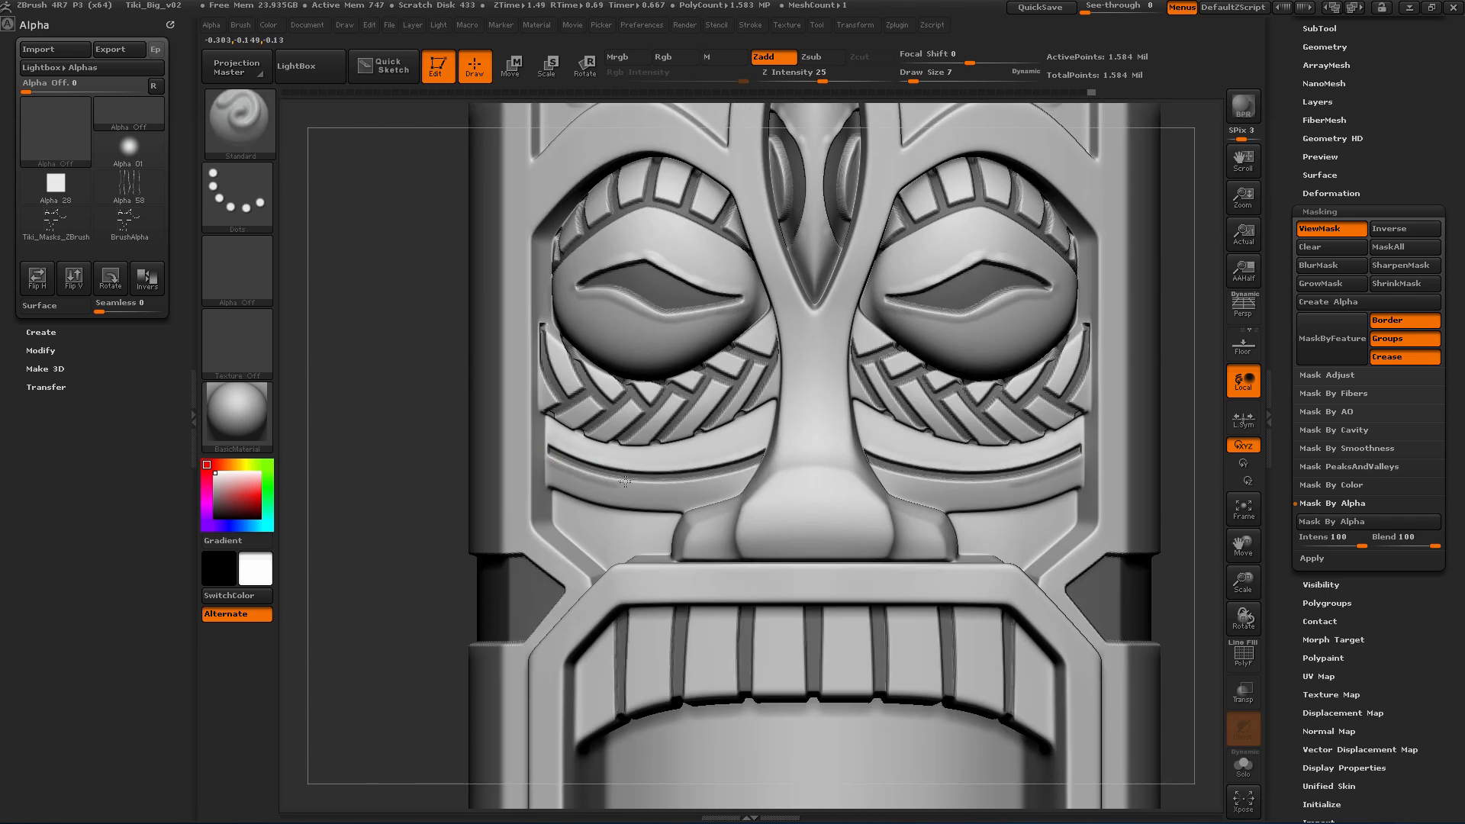
left_click_drag(625, 482, 745, 478)
mouse_move(745, 477)
right_mouse_down()
mouse_move(954, 478)
mouse_move(723, 478)
right_mouse_up()
mouse_move(722, 519)
right_mouse_down("ctrl")
mouse_move(722, 461)
mouse_move(722, 511)
right_mouse_up("ctrl")
Step: Brush along the edges of the under-eye weave, the cheeks and the mouth's teeth grooves to raise their rims
left_click_drag(555, 384, 600, 414)
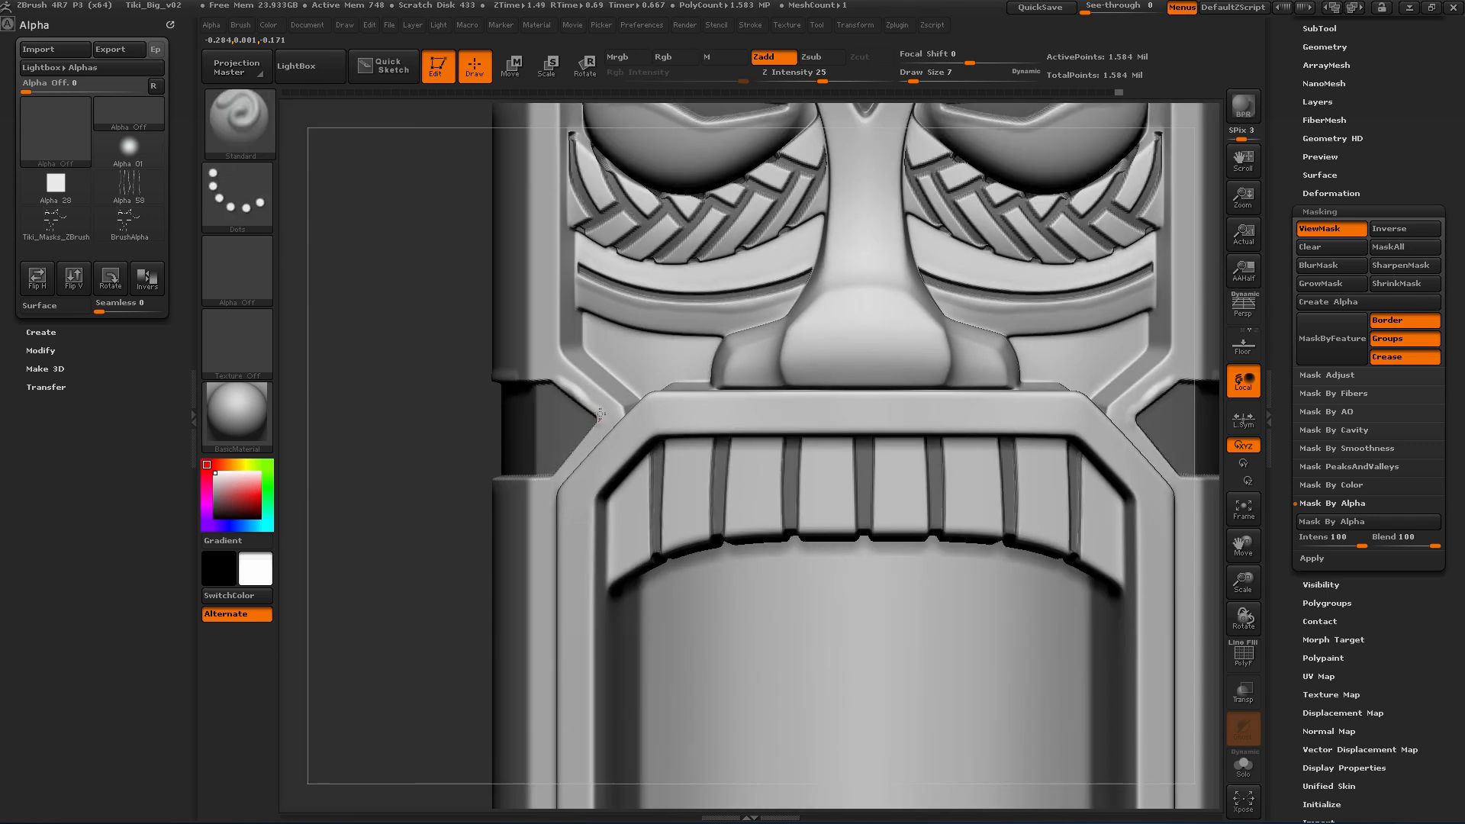
right_click_drag(547, 480, 656, 458)
left_click_drag(514, 379, 546, 387)
right_click_drag(733, 456, 666, 456, "shift")
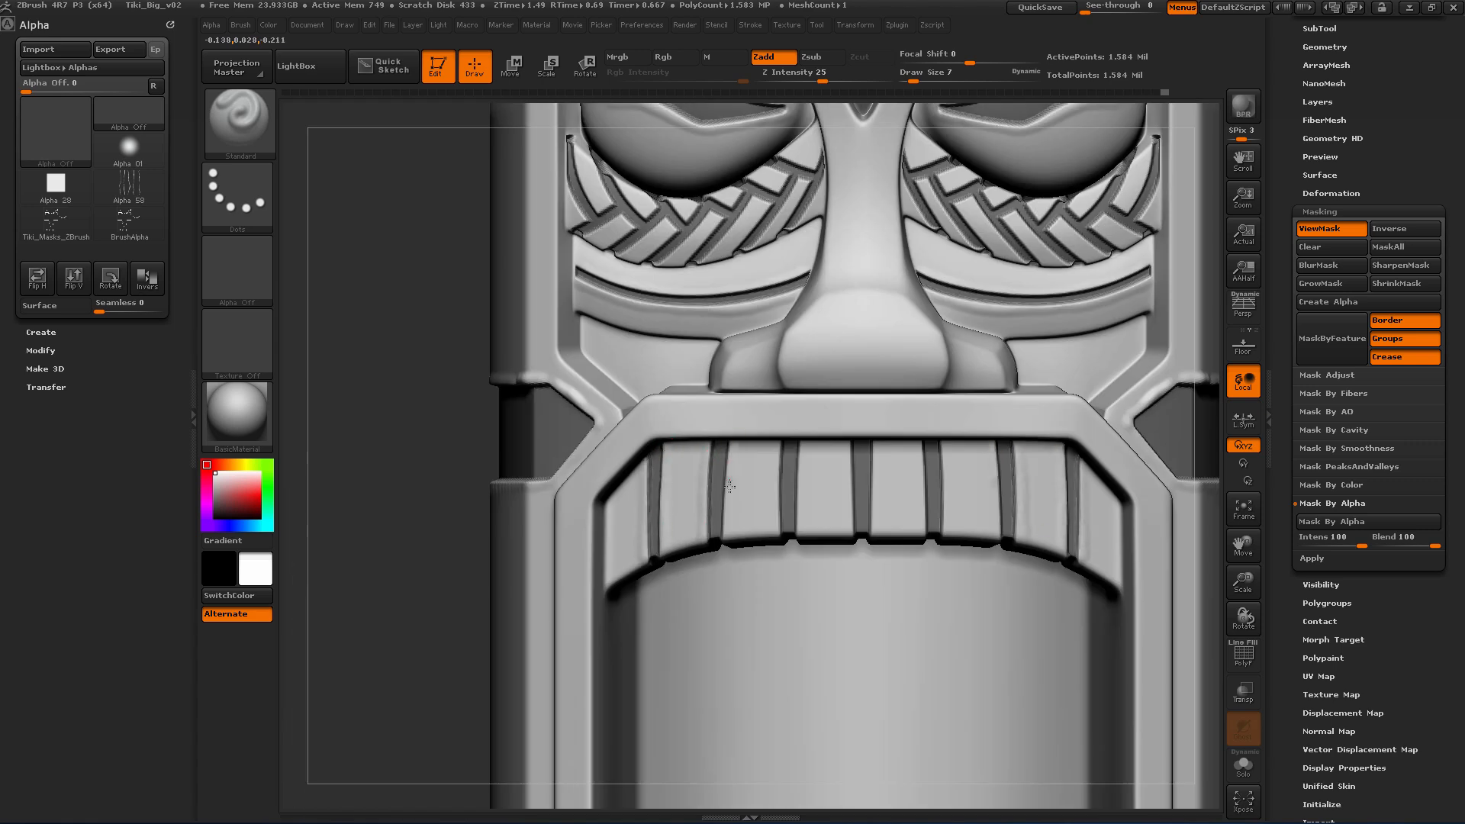
right_click_drag(804, 450, 775, 568)
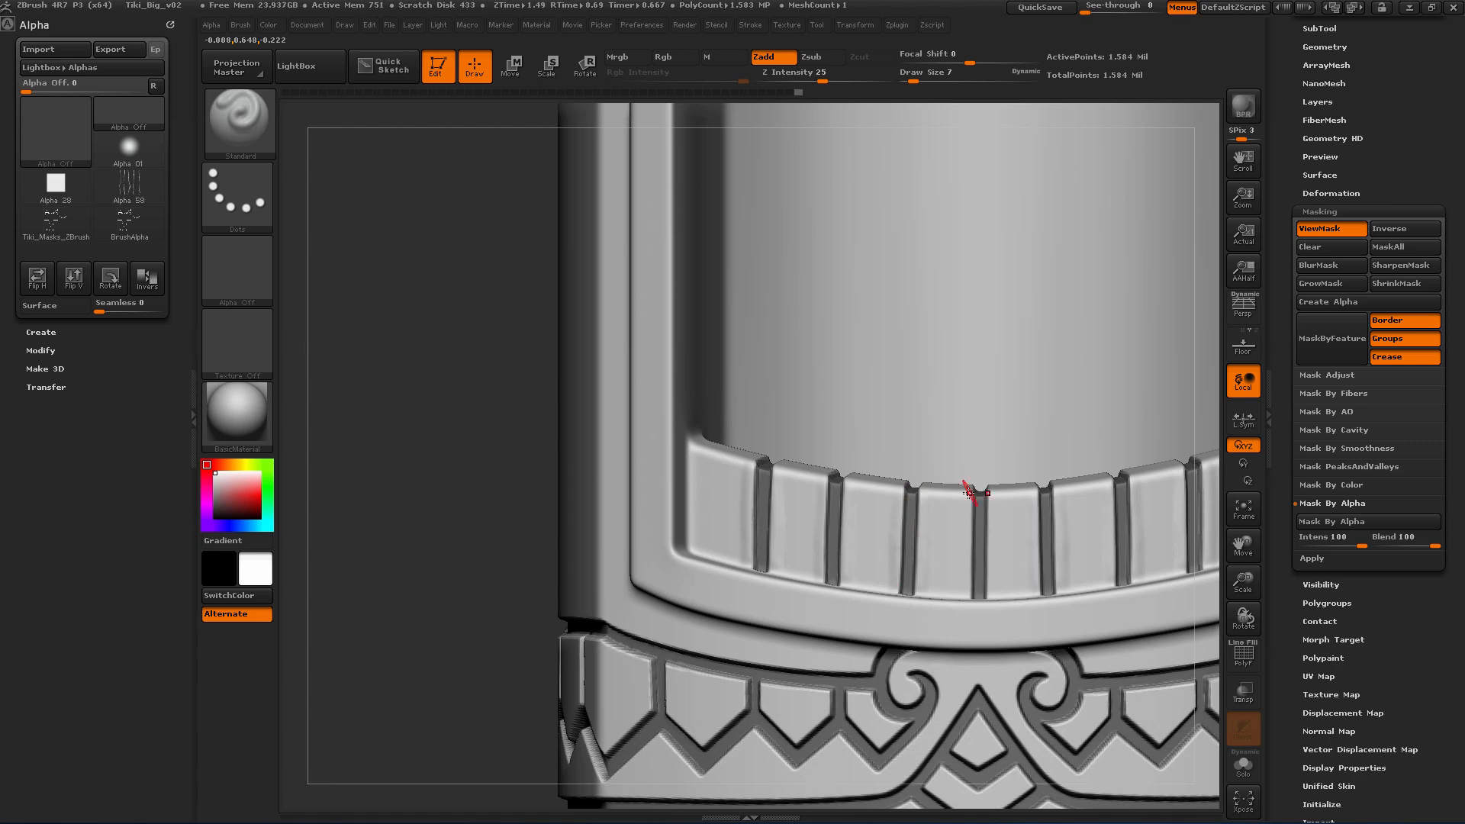
right_click_drag(969, 492, 751, 435)
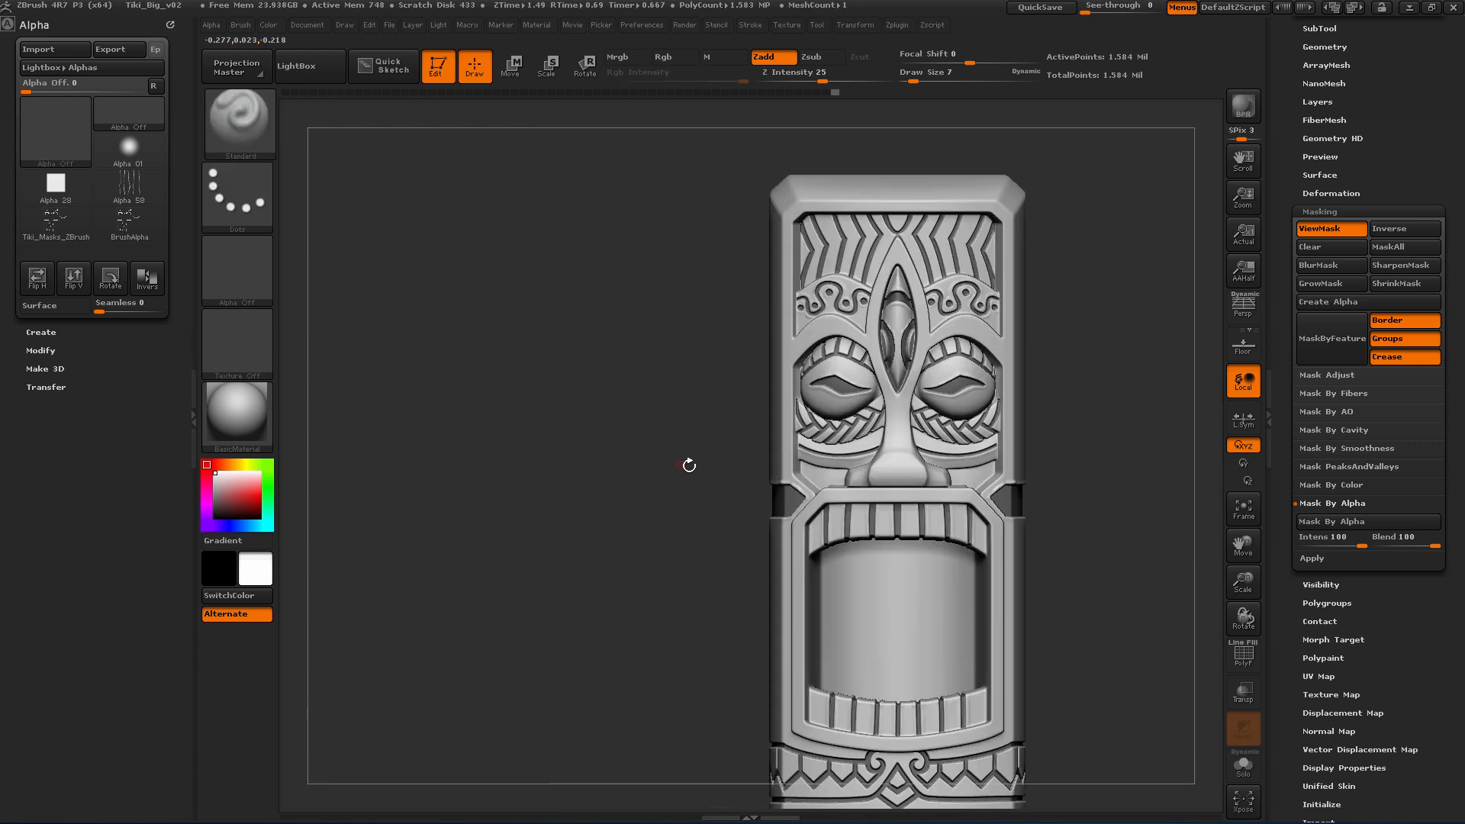
Step: Invert the mask so the grooves are exposed, and carve the upper teeth gaps with the Standard brush in Zsub at Draw Size 17
mouse_move(687, 464)
right_mouse_down("ctrl")
mouse_move(654, 399)
mouse_move(562, 390)
mouse_move(482, 202)
right_mouse_up("ctrl")
key("ctrl+h")
right_click_drag(482, 203, 534, 229, "ctrl")
key("s")
left_click_drag(729, 386, 731, 417)
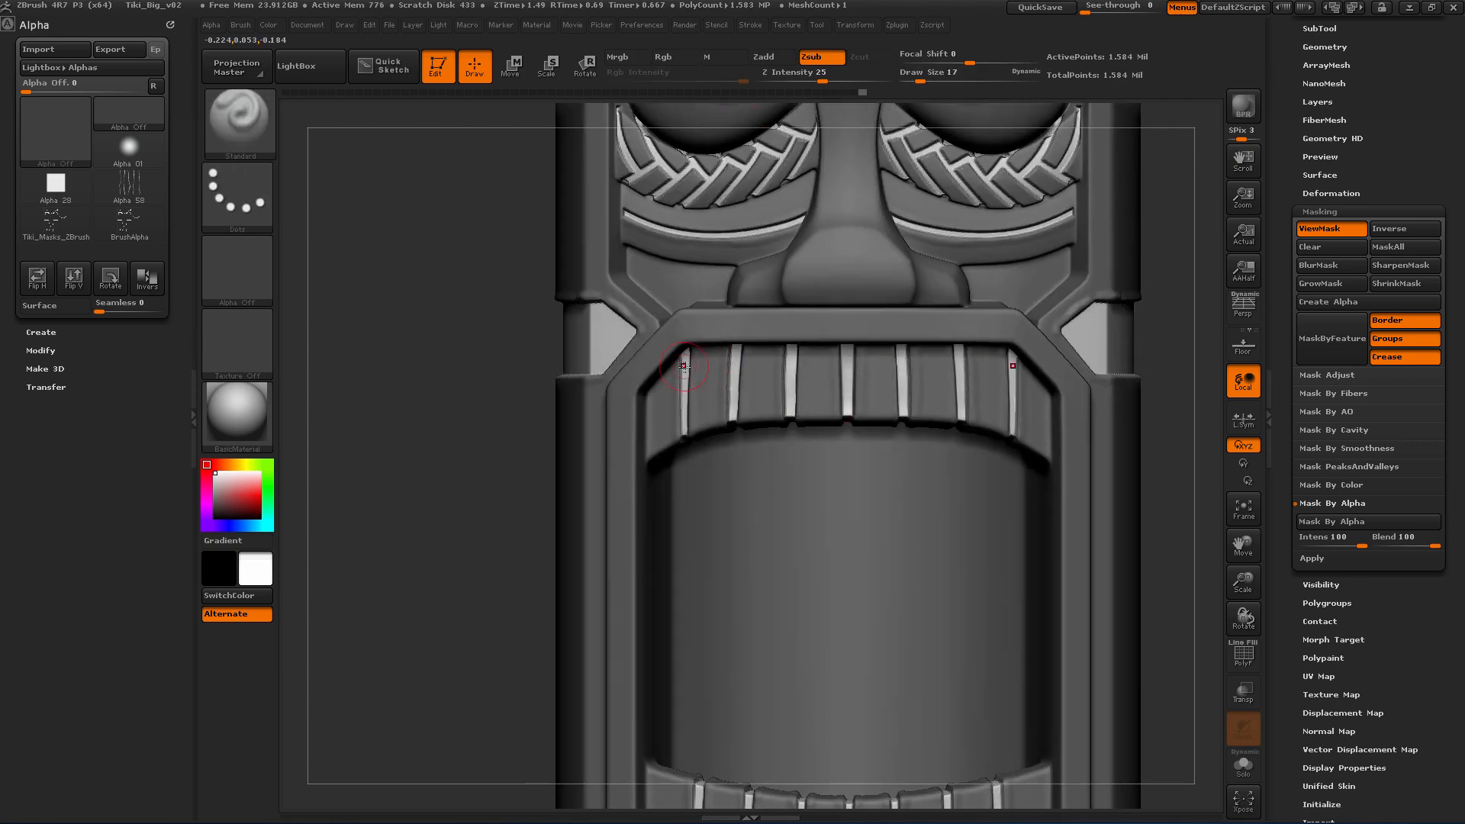
right_click_drag(684, 367, 738, 534)
Step: Deepen the exposed gaps between the lower teeth with Zsub strokes
right_click_drag(885, 489, 680, 521)
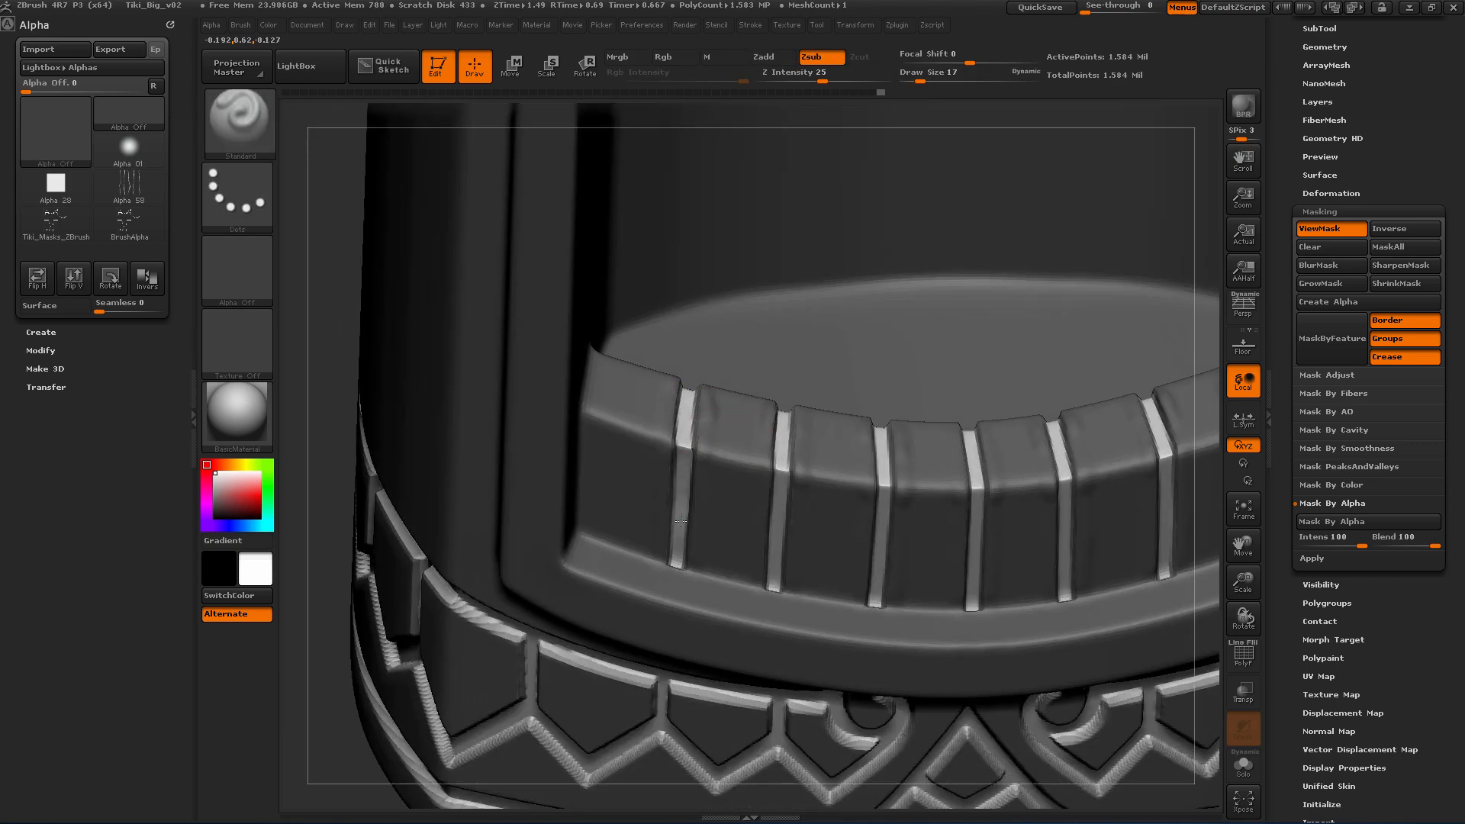
left_click_drag(888, 430, 880, 557)
right_click_drag(880, 557, 763, 534)
left_click_drag(763, 534, 761, 686)
right_click_drag(762, 687, 717, 649, "ctrl")
mouse_move(717, 649)
right_mouse_down()
mouse_move(683, 577)
mouse_move(745, 262)
mouse_move(641, 320)
mouse_move(712, 278)
mouse_move(992, 402)
mouse_move(1069, 359)
right_mouse_up()
Step: Hide the mask display, rename the sculpting layer as Edging, and set its intensity to 1
key("ctrl+h")
left_click(1317, 102)
left_click(1312, 347)
left_click(1357, 337)
type("Edging")
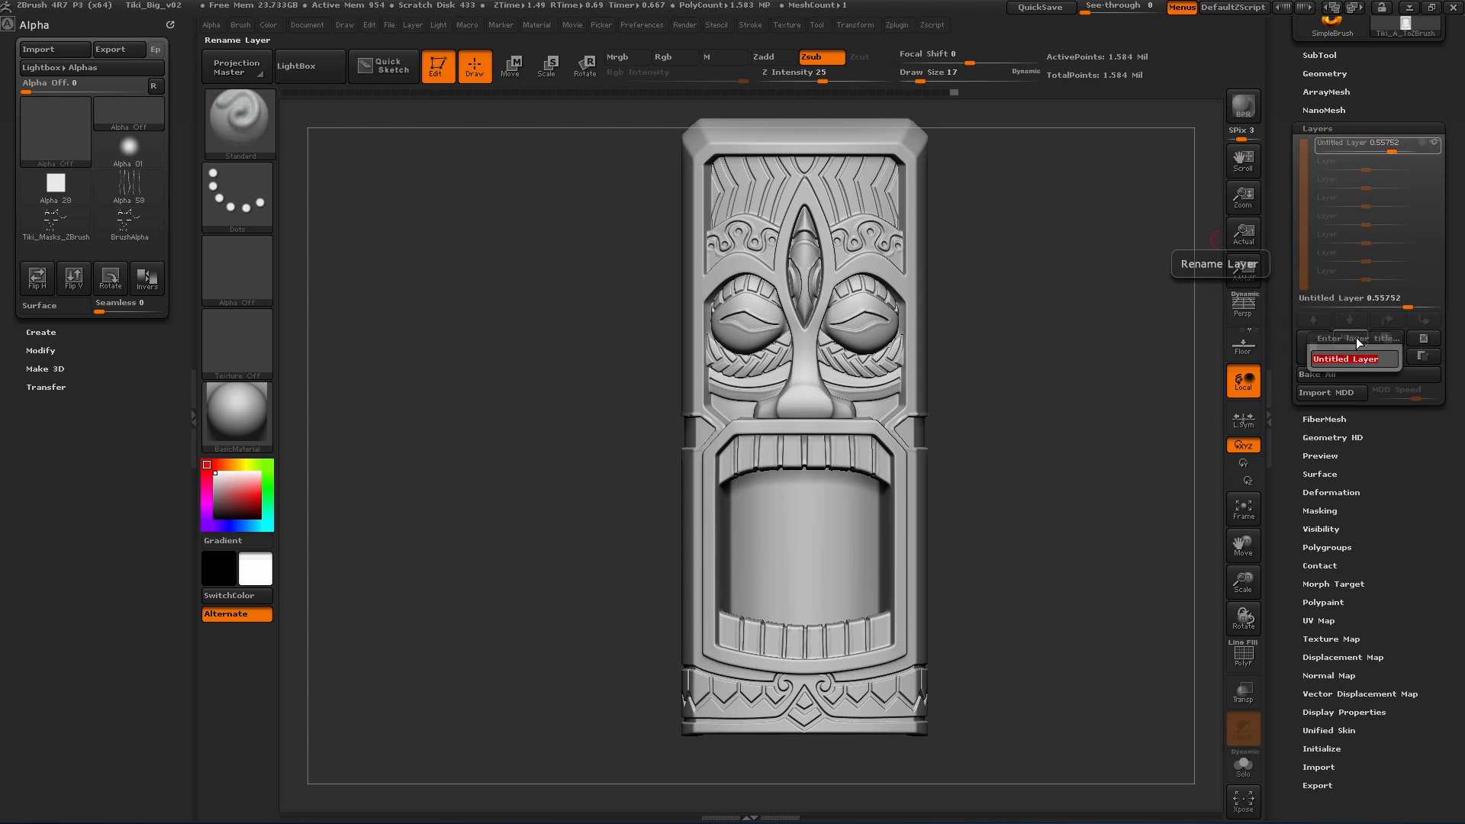
key("Return")
left_click_drag(1392, 150, 1423, 150)
Step: Choose the TrimSmoothBorder brush and flatten the eye socket and gem frame edges at Draw Size 12
left_click(1322, 602)
left_click(1320, 345)
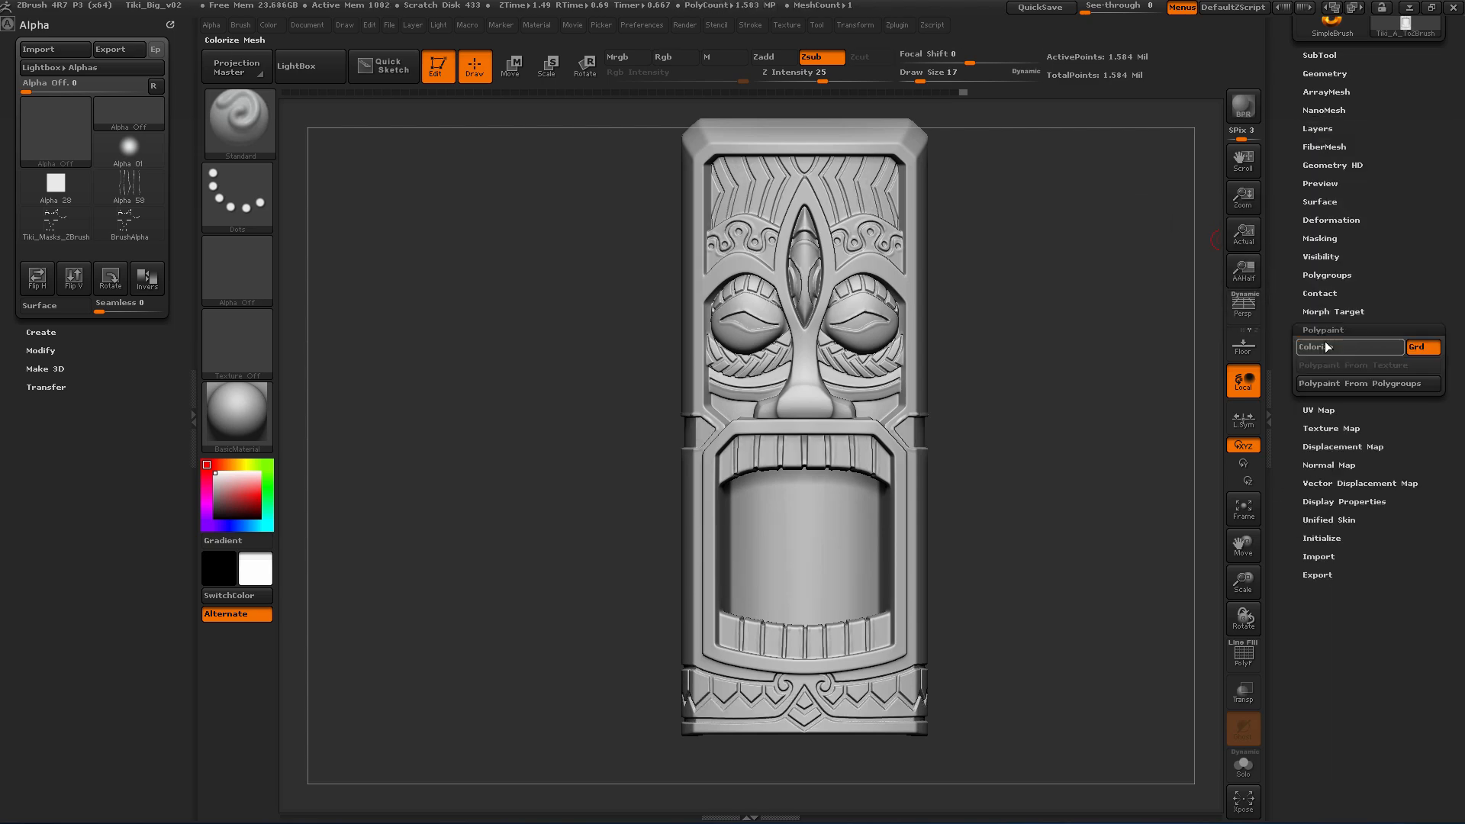
key("b")
key("t")
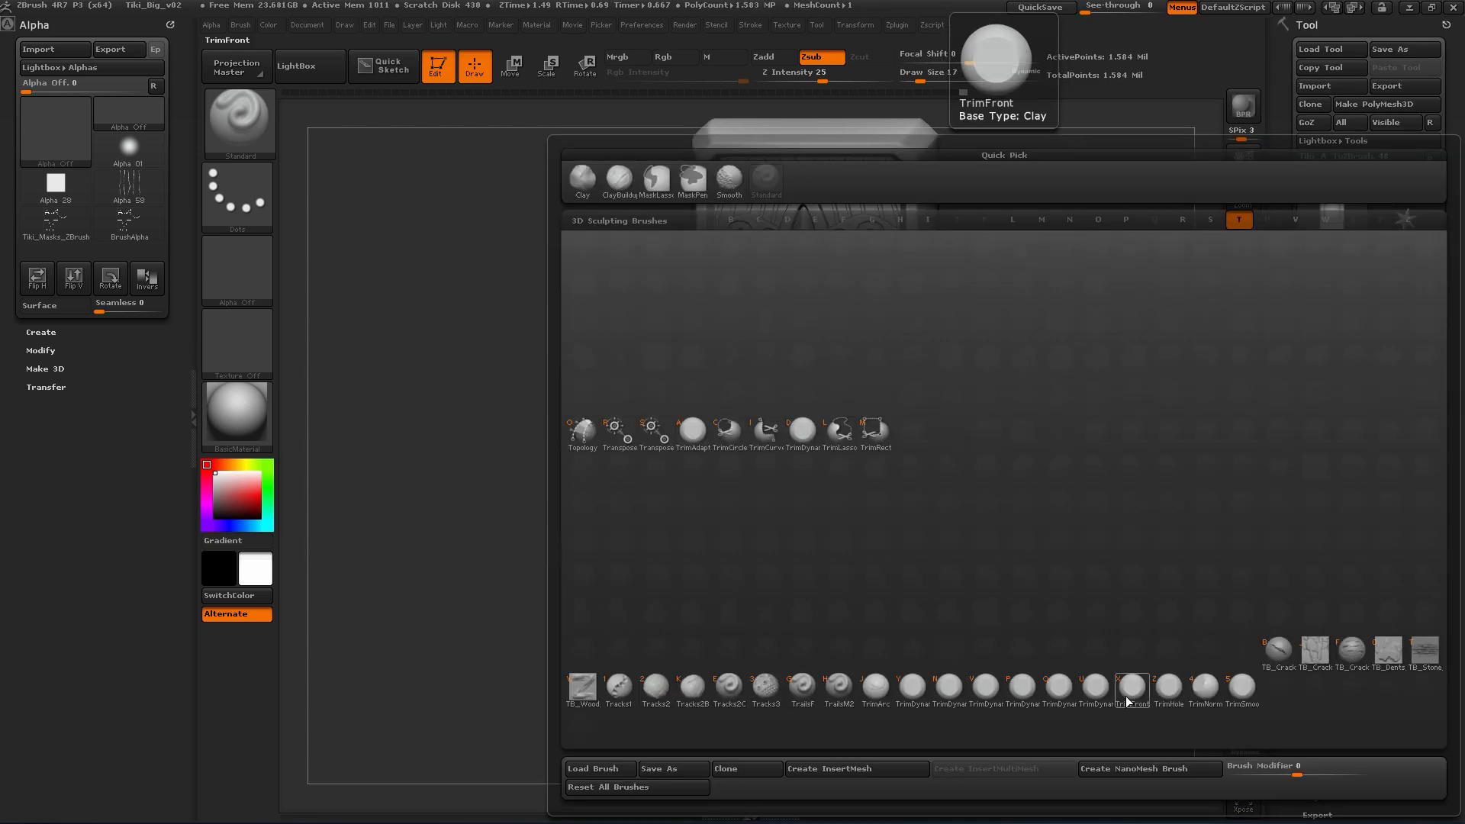
left_click(1125, 702)
right_click_drag(945, 360, 1216, 438, "ctrl")
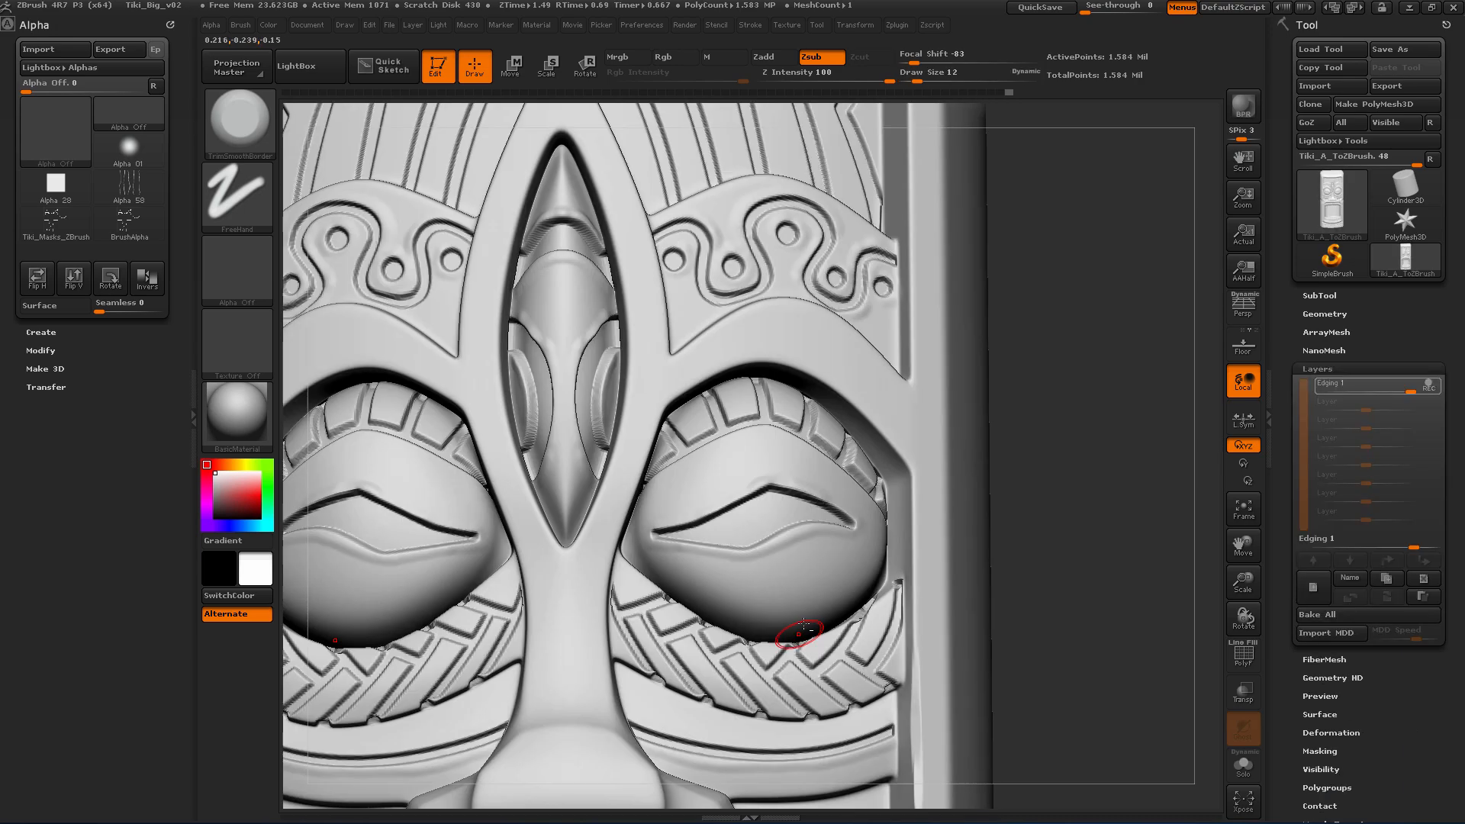
left_click_drag(733, 359, 671, 412)
mouse_move(719, 374)
right_mouse_down("ctrl")
mouse_move(821, 314)
mouse_move(821, 427)
mouse_move(687, 382)
right_mouse_up("ctrl")
left_click_drag(597, 381, 617, 324)
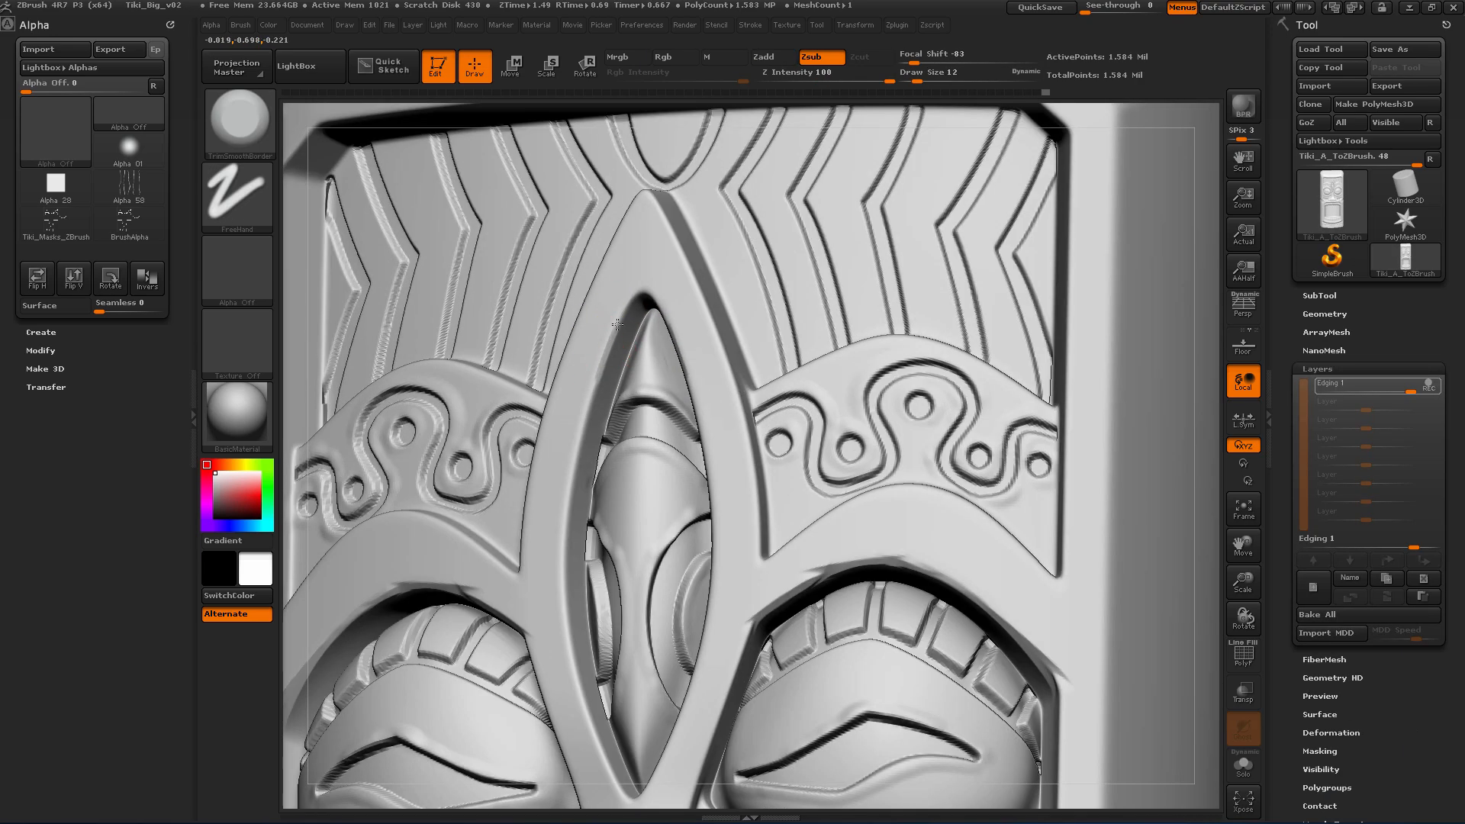
Step: Trim the raised frame around the forehead gem along its outer edges
right_click_drag(563, 571, 580, 320, "alt")
right_click_drag(580, 320, 580, 367, "ctrl")
right_click_drag(686, 343, 618, 335)
left_click_drag(622, 339, 718, 534)
right_click_drag(717, 534, 824, 526)
left_click_drag(624, 311, 681, 506)
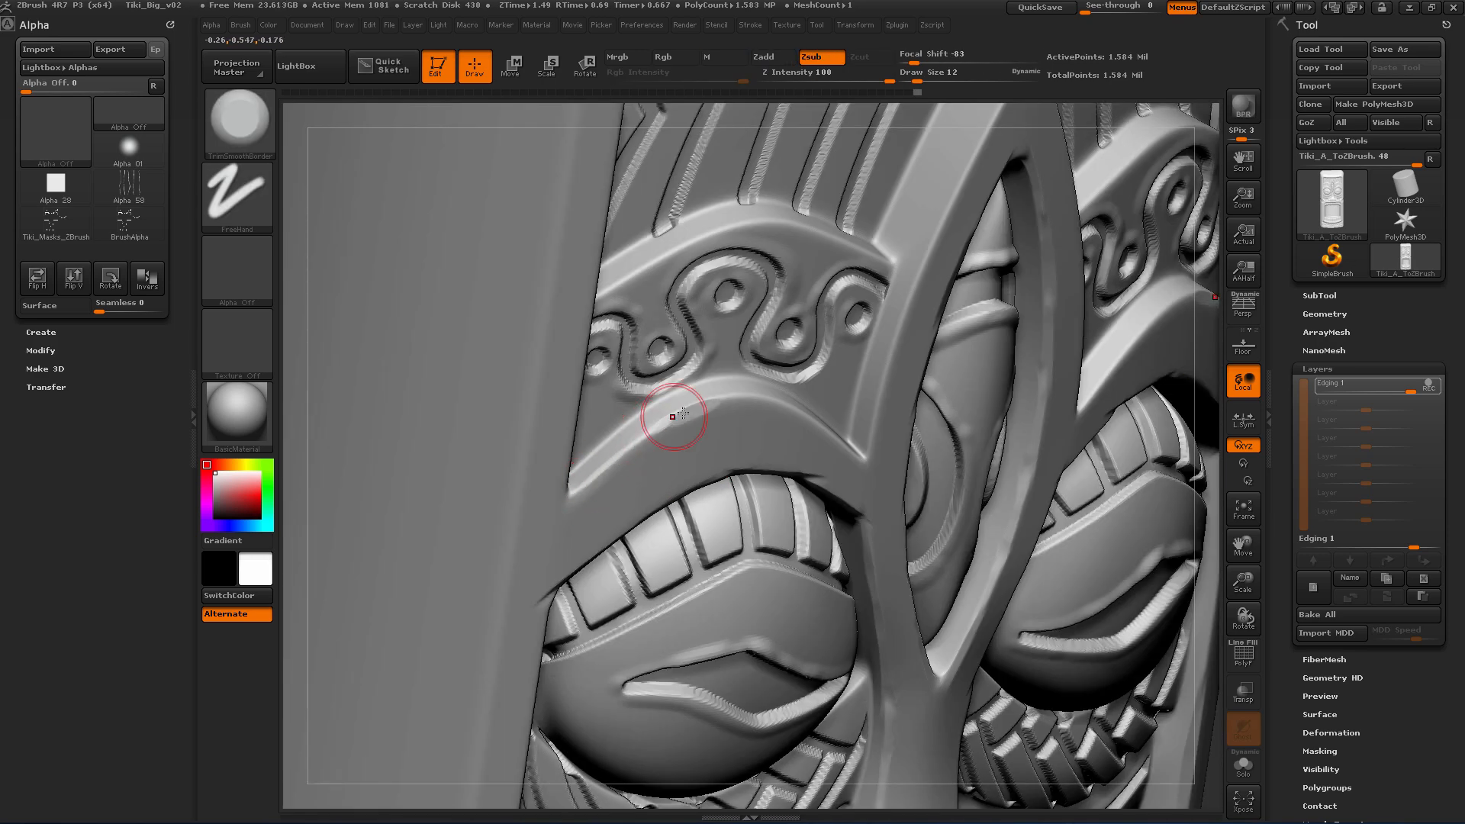
Step: Trim the brow ridge's upper edge beneath the forehead swirls and the neighbouring rim of the gem frame
right_click_drag(683, 413, 725, 386)
left_click_drag(725, 386, 877, 419)
right_click_drag(878, 420, 824, 412)
mouse_move(824, 412)
right_mouse_down("ctrl")
mouse_move(824, 305)
mouse_move(824, 359)
right_mouse_up("ctrl")
right_click_drag(824, 359, 820, 351)
right_click_drag(759, 531, 840, 338)
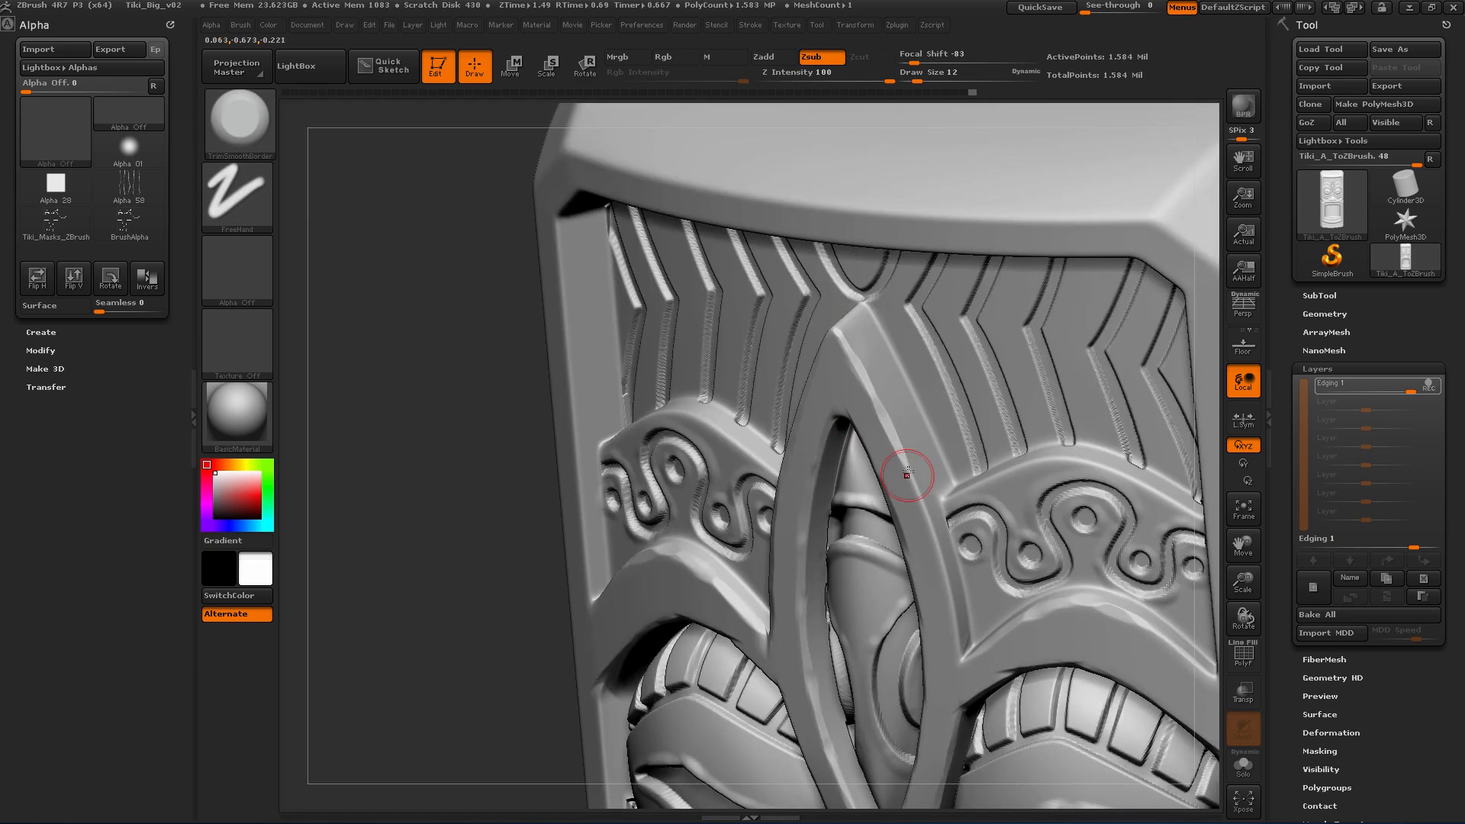
left_click_drag(1034, 462, 1049, 461)
mouse_move(1049, 461)
right_mouse_down()
mouse_move(1106, 458)
mouse_move(977, 435)
mouse_move(865, 347)
right_mouse_up()
left_click_drag(866, 347, 861, 313)
Step: Flatten the long vertical edge of the tiki's outer frame with the trim brush at Draw Size 22
mouse_move(861, 313)
right_mouse_down("shift")
mouse_move(891, 419)
mouse_move(787, 513)
mouse_move(668, 483)
right_mouse_up("shift")
mouse_move(772, 522)
right_mouse_down("shift")
mouse_move(497, 296)
mouse_move(546, 261)
right_mouse_up("shift")
mouse_move(546, 261)
left_mouse_down()
mouse_move(465, 320)
mouse_move(464, 506)
left_mouse_up()
mouse_move(462, 664)
right_mouse_down("alt")
mouse_move(496, 522)
mouse_move(574, 374)
right_mouse_up("alt")
left_click_drag(574, 374, 574, 619)
right_click_drag(574, 618, 1069, 534, "shift")
mouse_move(1068, 534)
right_mouse_down("ctrl")
mouse_move(1126, 504)
mouse_move(1175, 508)
right_mouse_up("ctrl")
left_click_drag(622, 545, 623, 702)
right_click_drag(634, 687, 603, 679)
left_click_drag(629, 458, 633, 562)
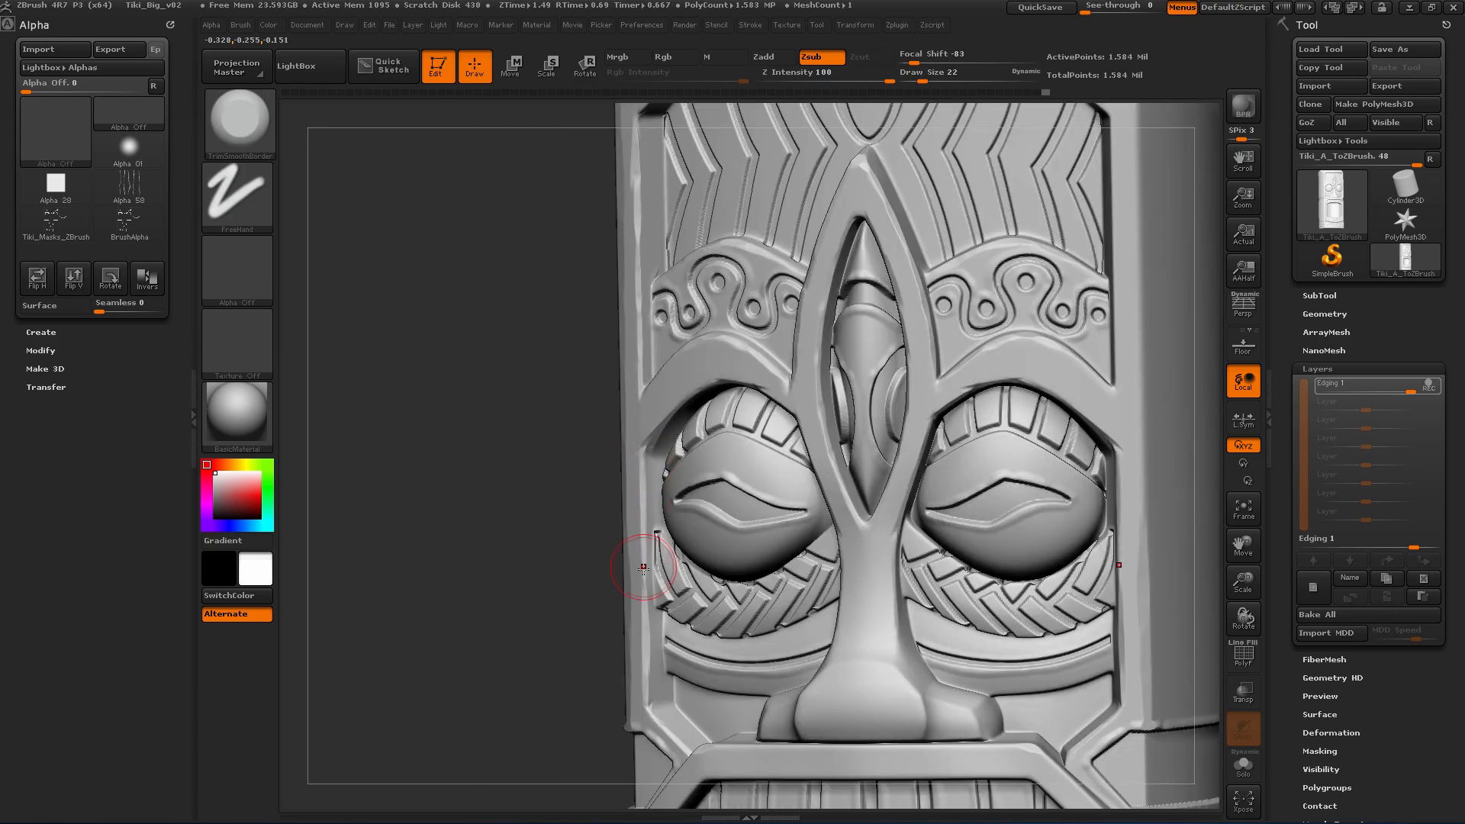
Step: Trim the frame corner beside the cheek and the upper edge of the mouth frame, reducing the brush to Draw Size 12
right_click_drag(654, 562, 672, 587, "ctrl")
mouse_move(671, 587)
right_mouse_down()
mouse_move(697, 457)
mouse_move(855, 748)
right_mouse_up()
right_click_drag(855, 747, 739, 548, "alt")
left_click_drag(678, 556, 742, 557)
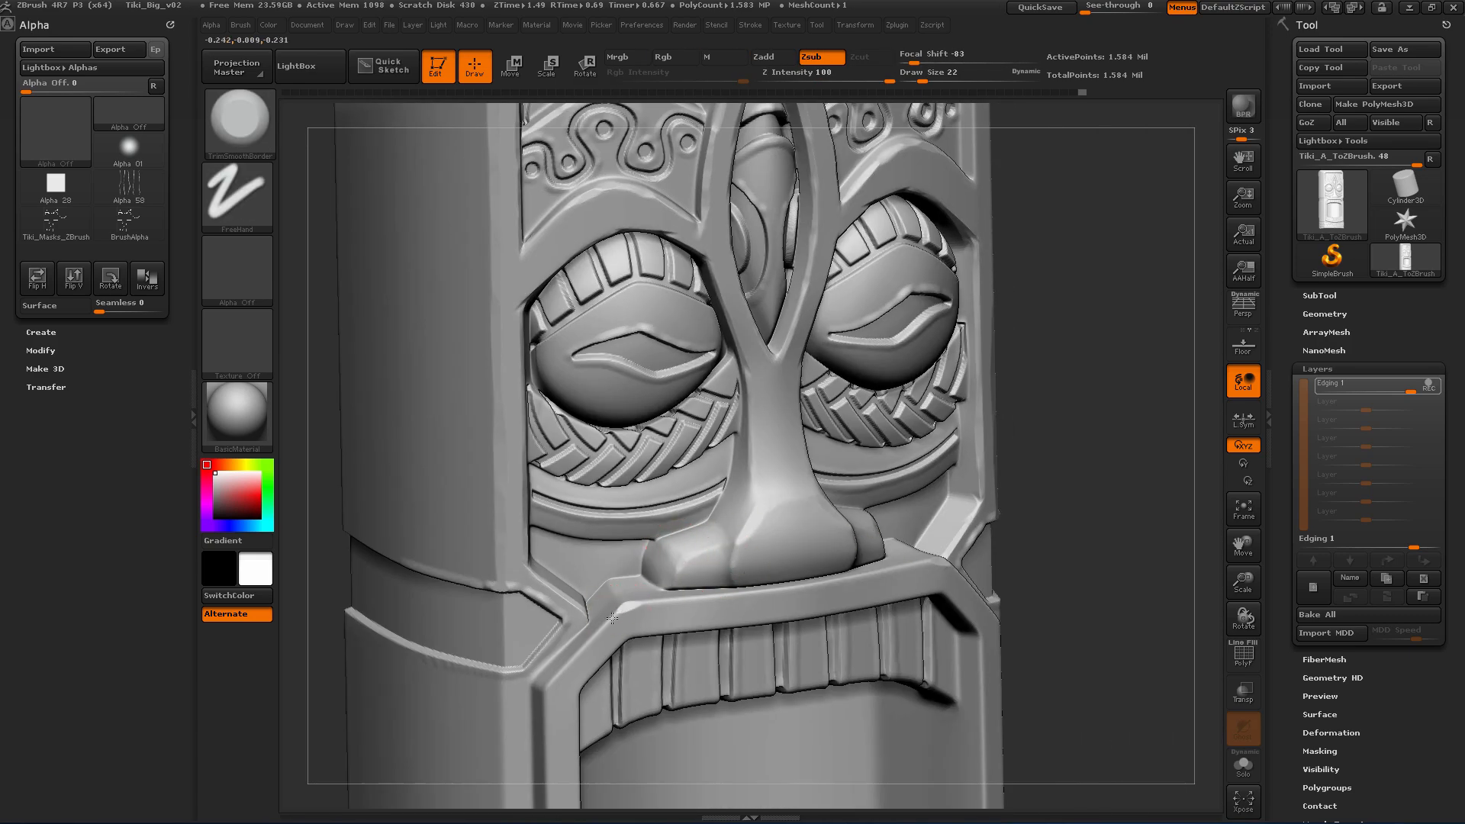
right_click_drag(578, 656, 648, 608)
key("bracketleft")
left_click_drag(648, 608, 805, 592)
Step: Trim the vertical side edge of the mouth frame below the side notch
mouse_move(687, 587)
right_mouse_down()
mouse_move(631, 557)
mouse_move(455, 605)
right_mouse_up()
right_click_drag(602, 628, 694, 386, "shift")
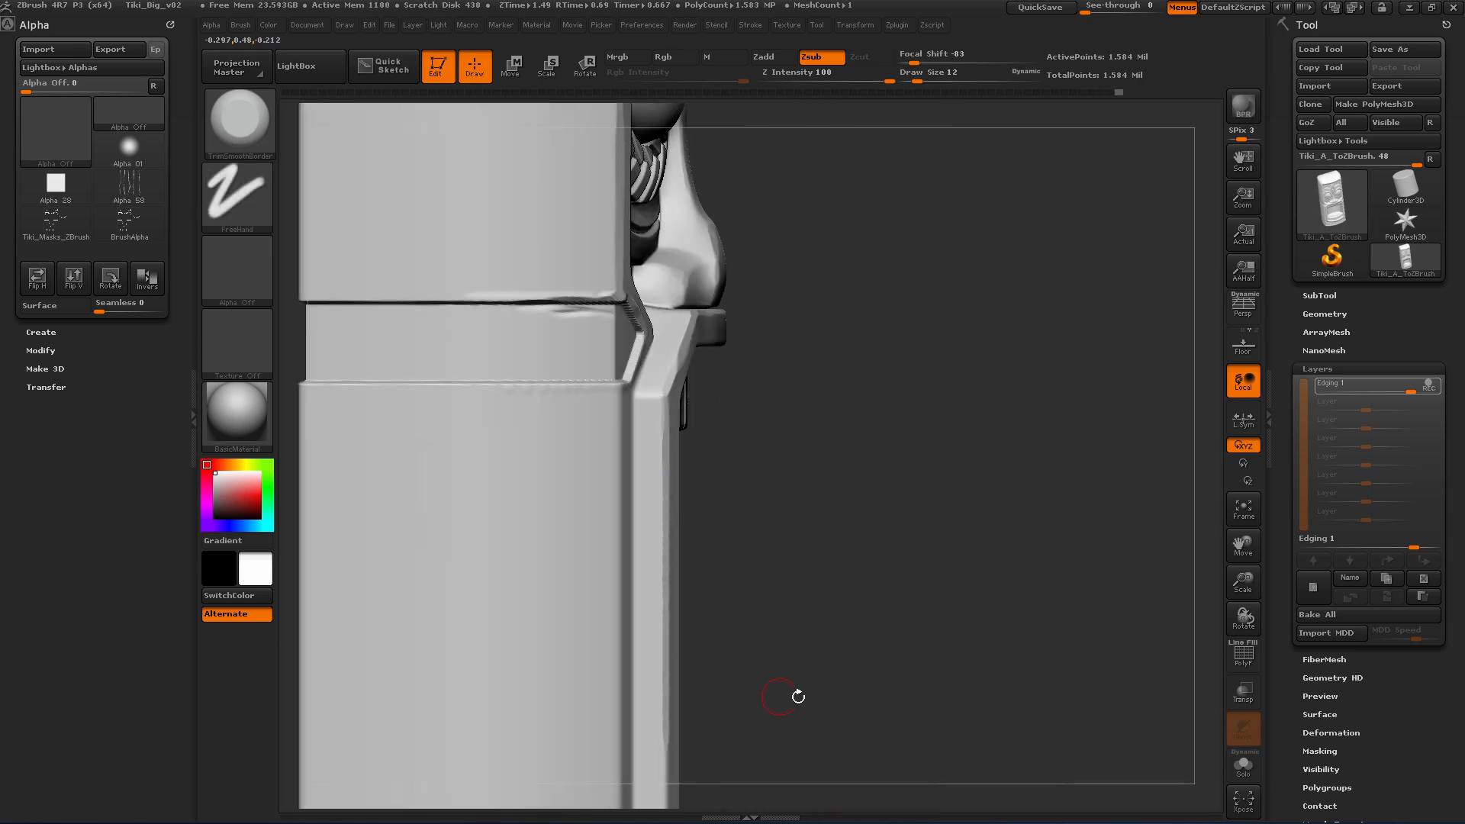
right_click_drag(795, 694, 795, 321, "alt")
right_click_drag(657, 404, 729, 543)
left_click_drag(631, 256, 629, 607)
mouse_move(630, 606)
right_mouse_down()
mouse_move(651, 536)
mouse_move(730, 504)
right_mouse_up()
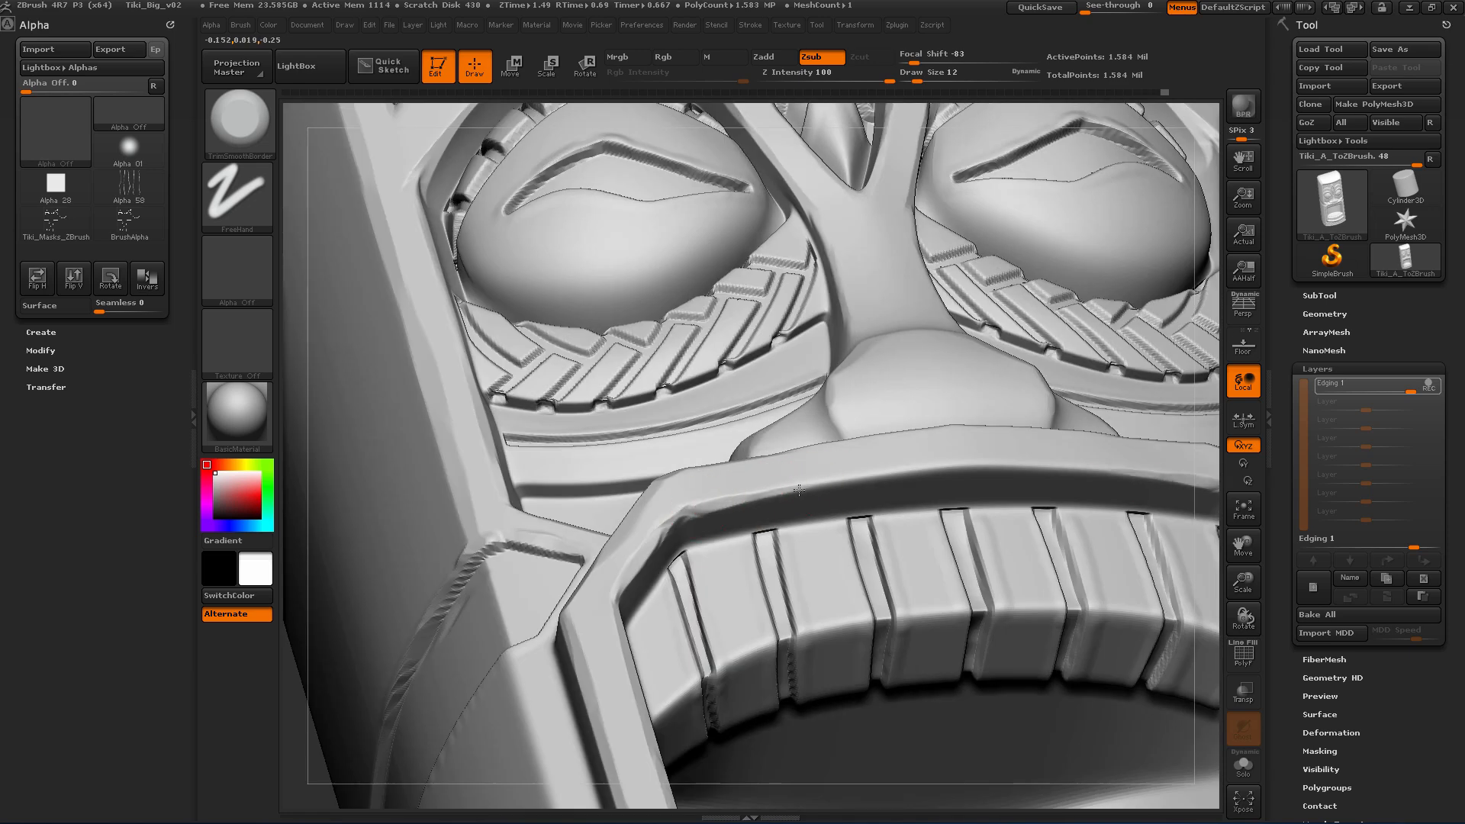
Step: Chip the edges of the upper teeth with the trim brush at Draw Size 7
mouse_move(937, 617)
right_mouse_down()
mouse_move(703, 697)
mouse_move(932, 528)
right_mouse_up()
key("s")
left_click(876, 536)
left_click_drag(963, 513, 975, 586)
mouse_move(976, 586)
right_mouse_down()
mouse_move(939, 534)
mouse_move(870, 612)
right_mouse_up()
left_click_drag(870, 612, 902, 622)
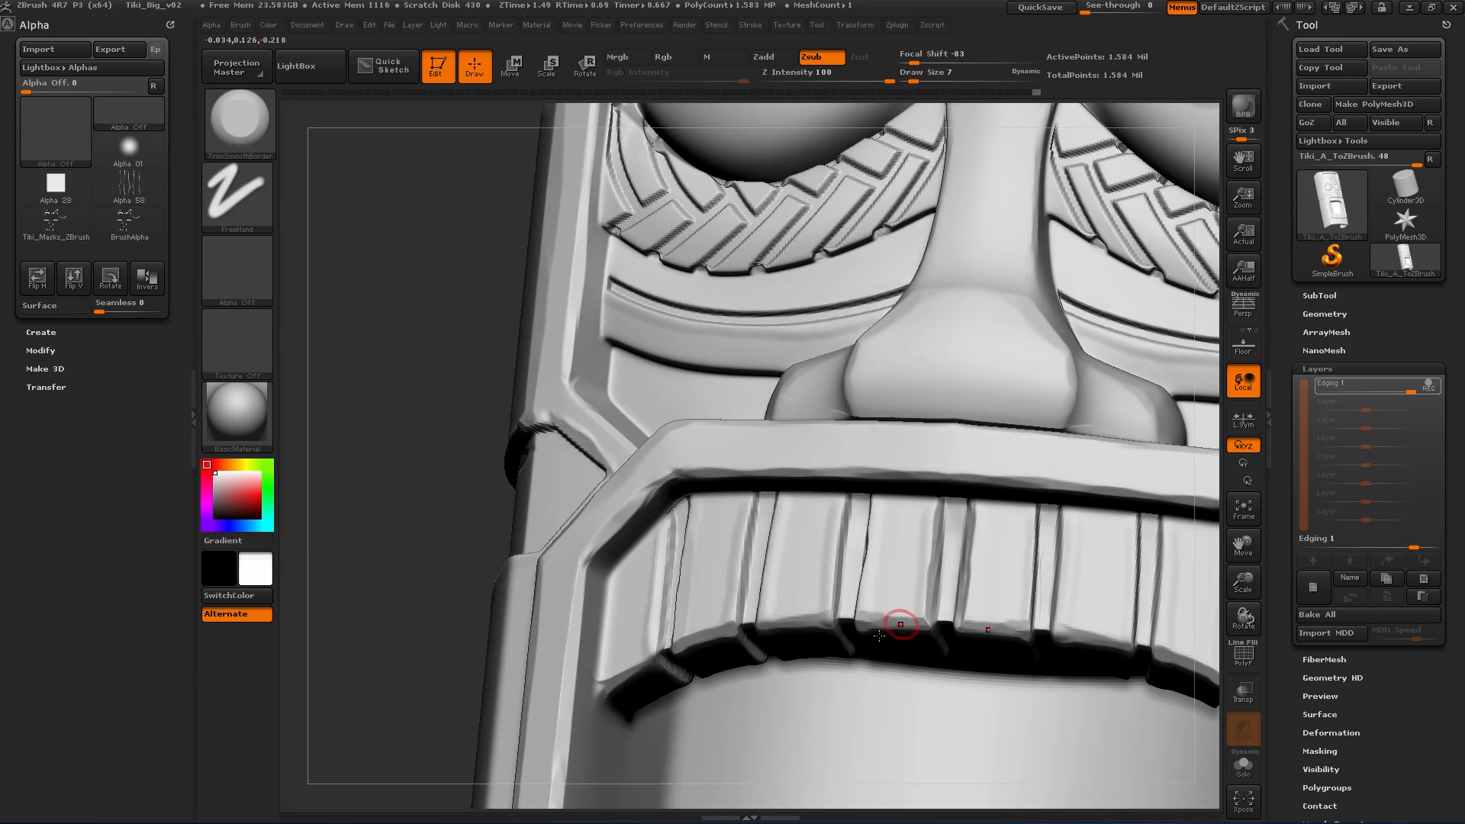
right_click_drag(902, 623, 737, 616)
left_click_drag(737, 622, 724, 611)
Step: Trim the cheek ridge beside the nose and the rim of the eyelid groove at Draw Size 7
right_click_drag(724, 611, 633, 327)
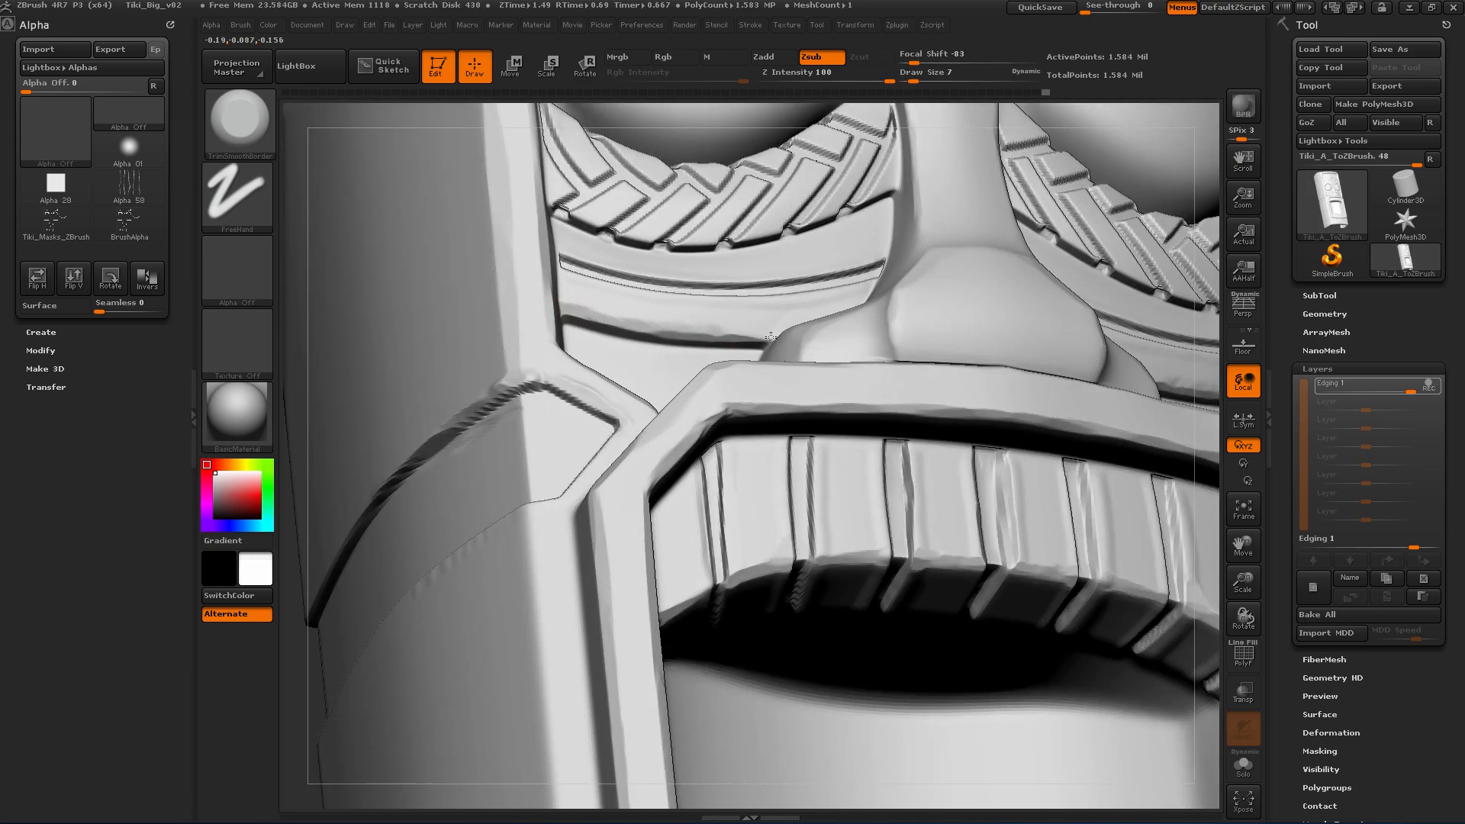
right_click_drag(771, 337, 636, 239)
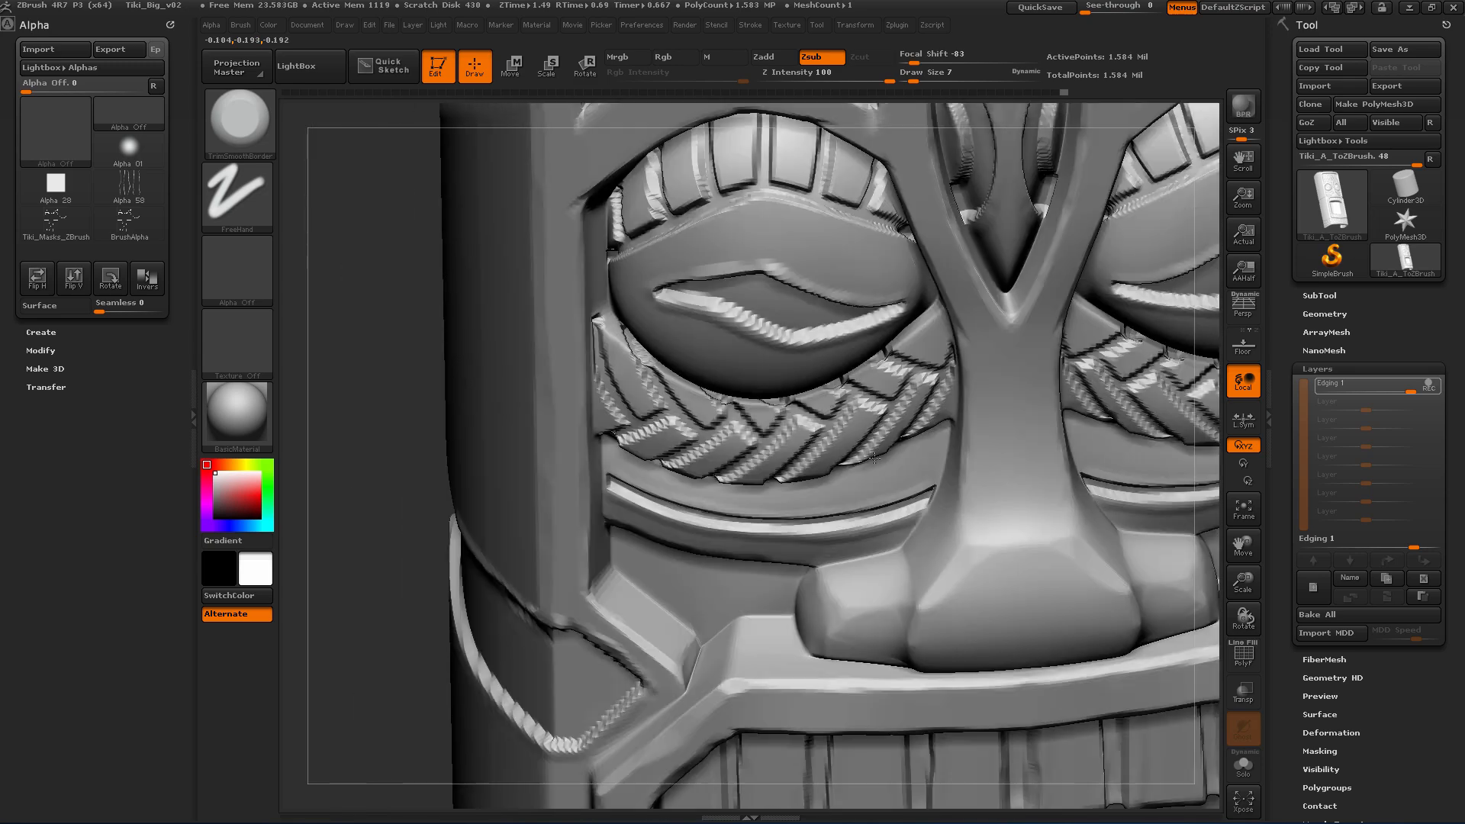
mouse_move(697, 304)
right_mouse_down()
mouse_move(748, 330)
mouse_move(800, 250)
right_mouse_up()
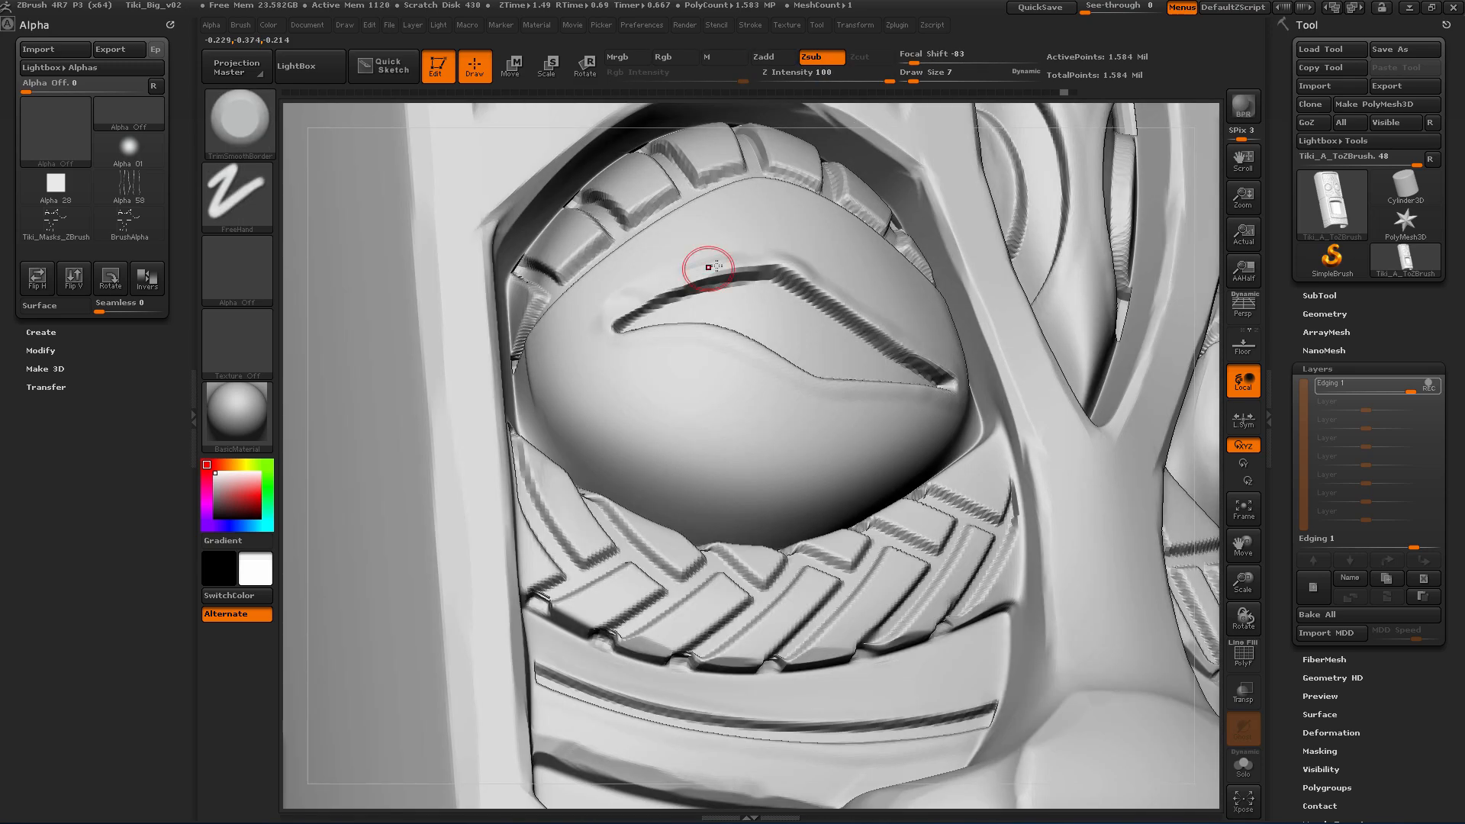
right_click_drag(836, 298, 897, 397)
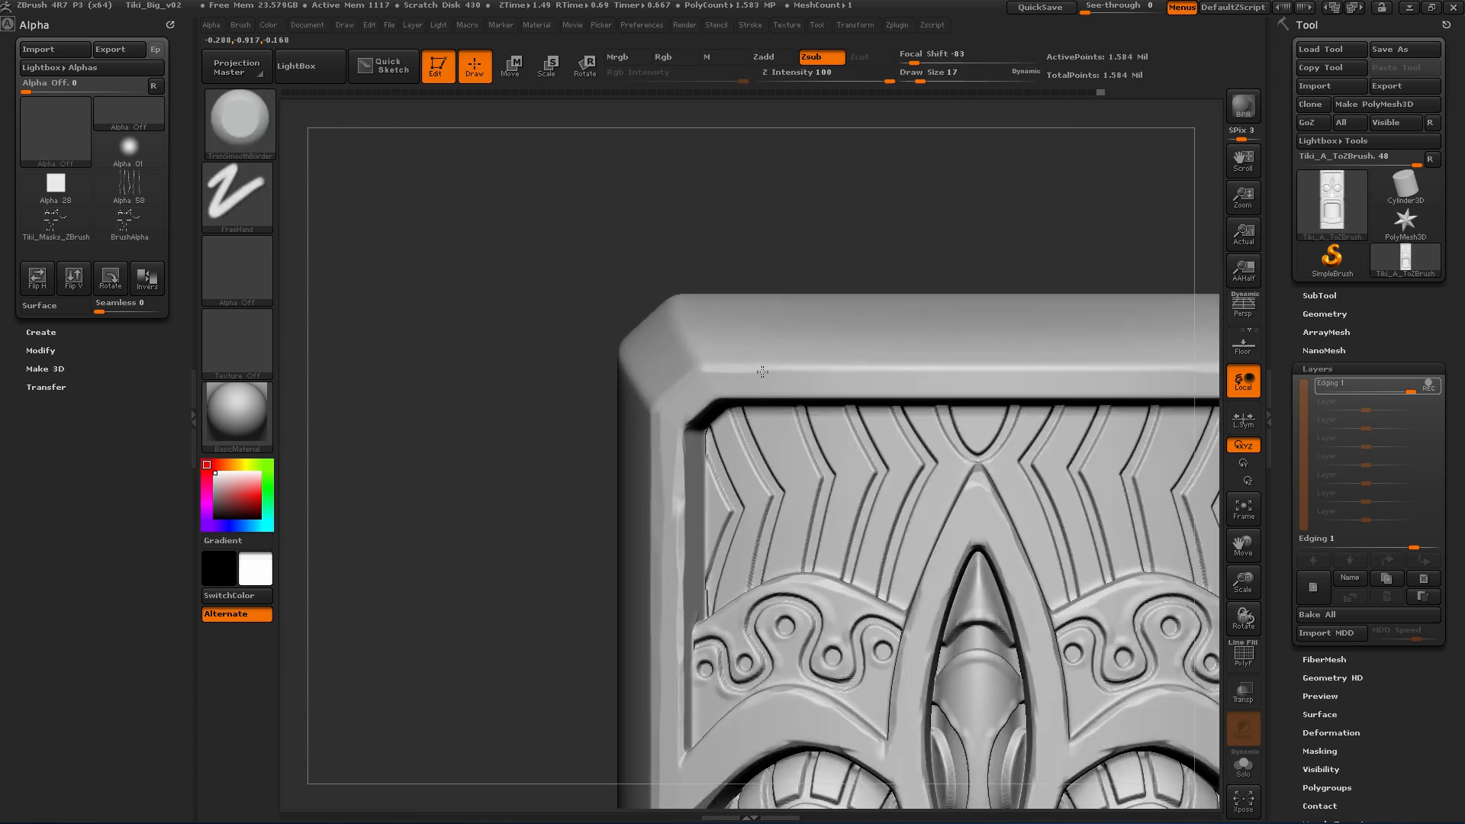
Step: Trim the top slab and mouth frame edges at Draw Sizes 17 and 13, and smooth the column beside the mouth
mouse_move(762, 371)
left_mouse_down()
mouse_move(977, 350)
mouse_move(913, 367)
left_mouse_up()
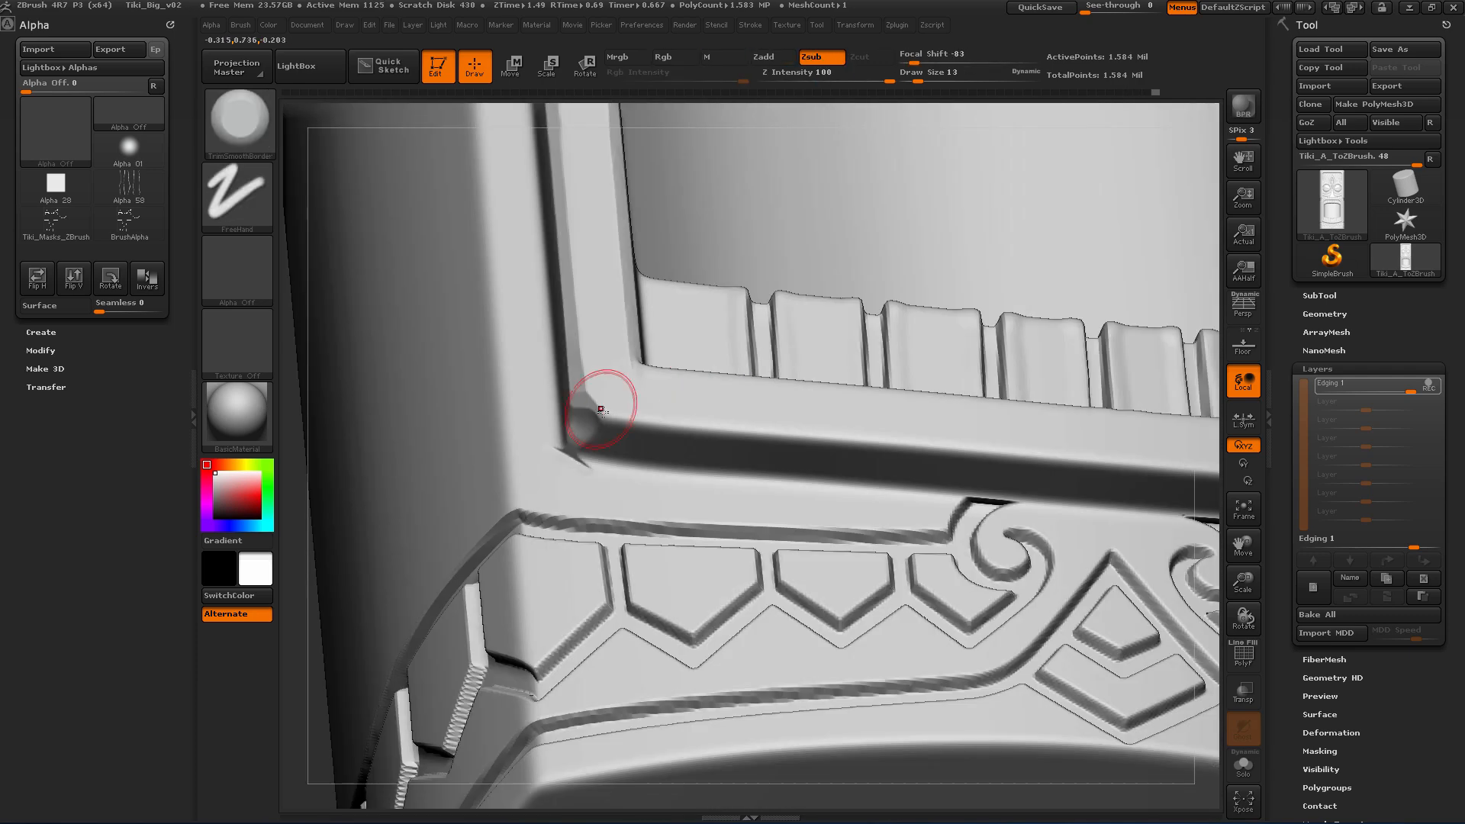
left_click_drag(599, 409, 693, 425)
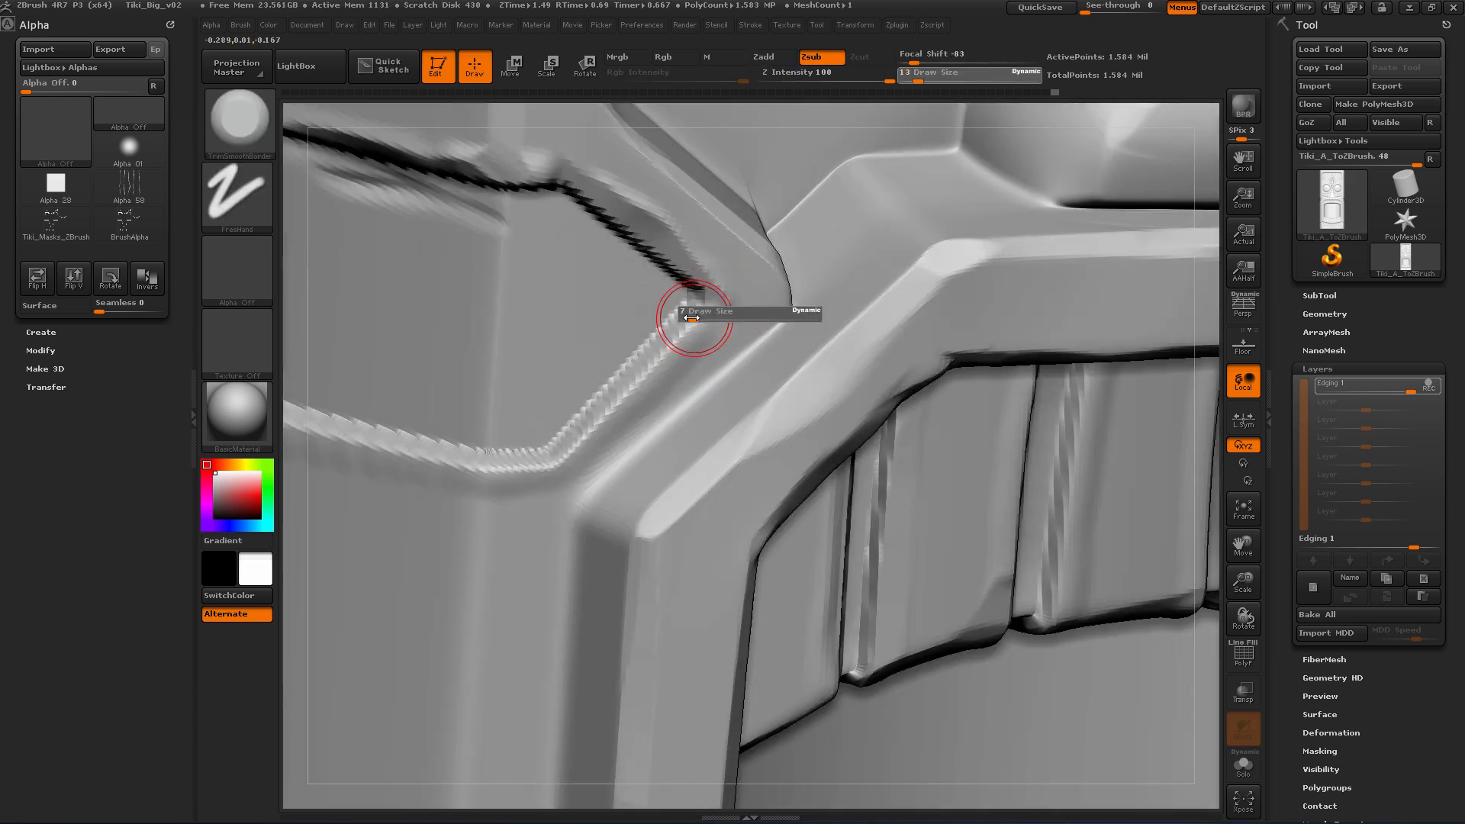
left_click_drag(697, 318, 579, 454)
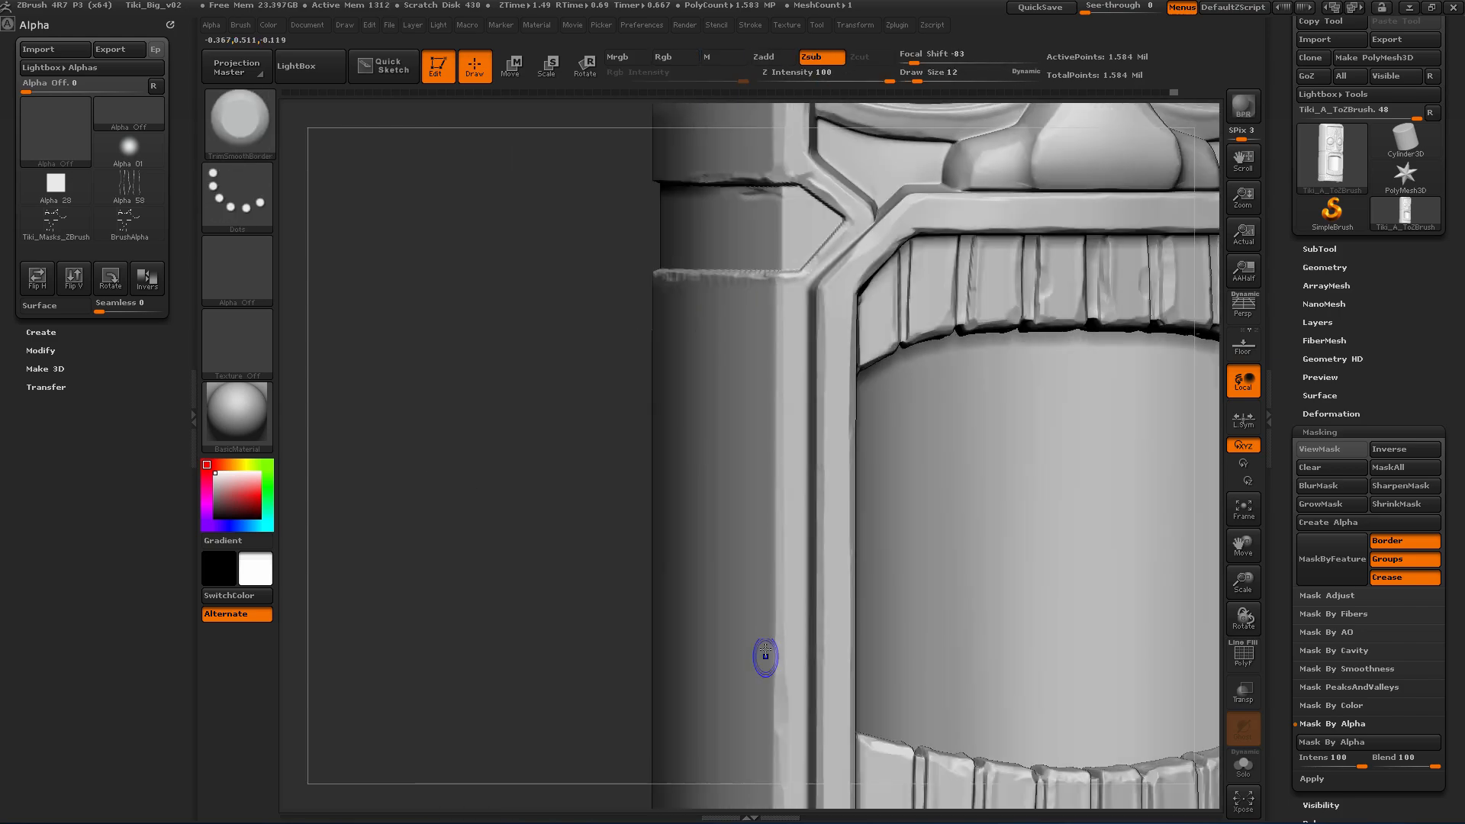
key("shift")
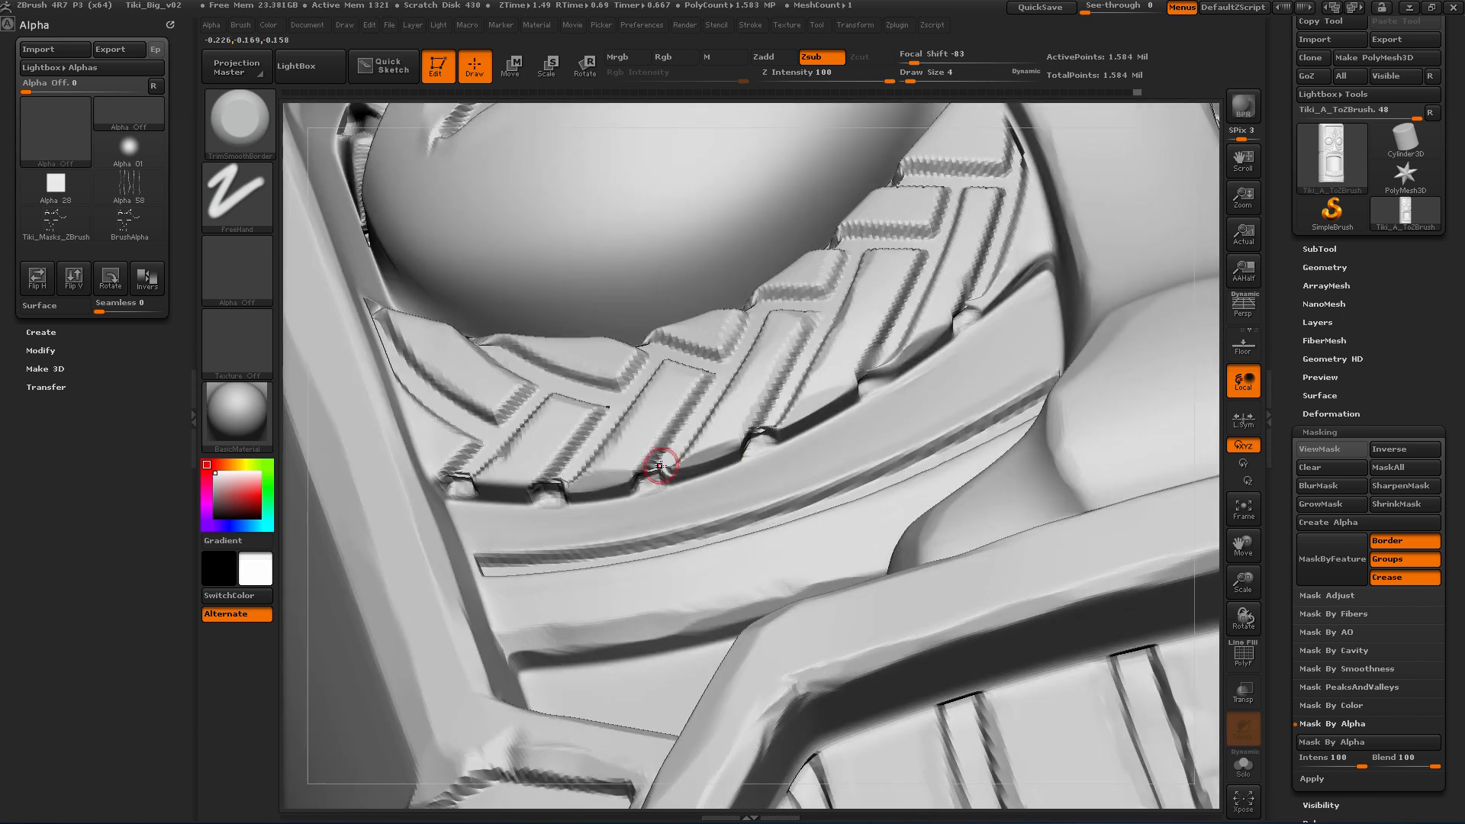
Step: Clean up and trim the block edges of the under-eye weave pattern at Draw Size 4
key("shift")
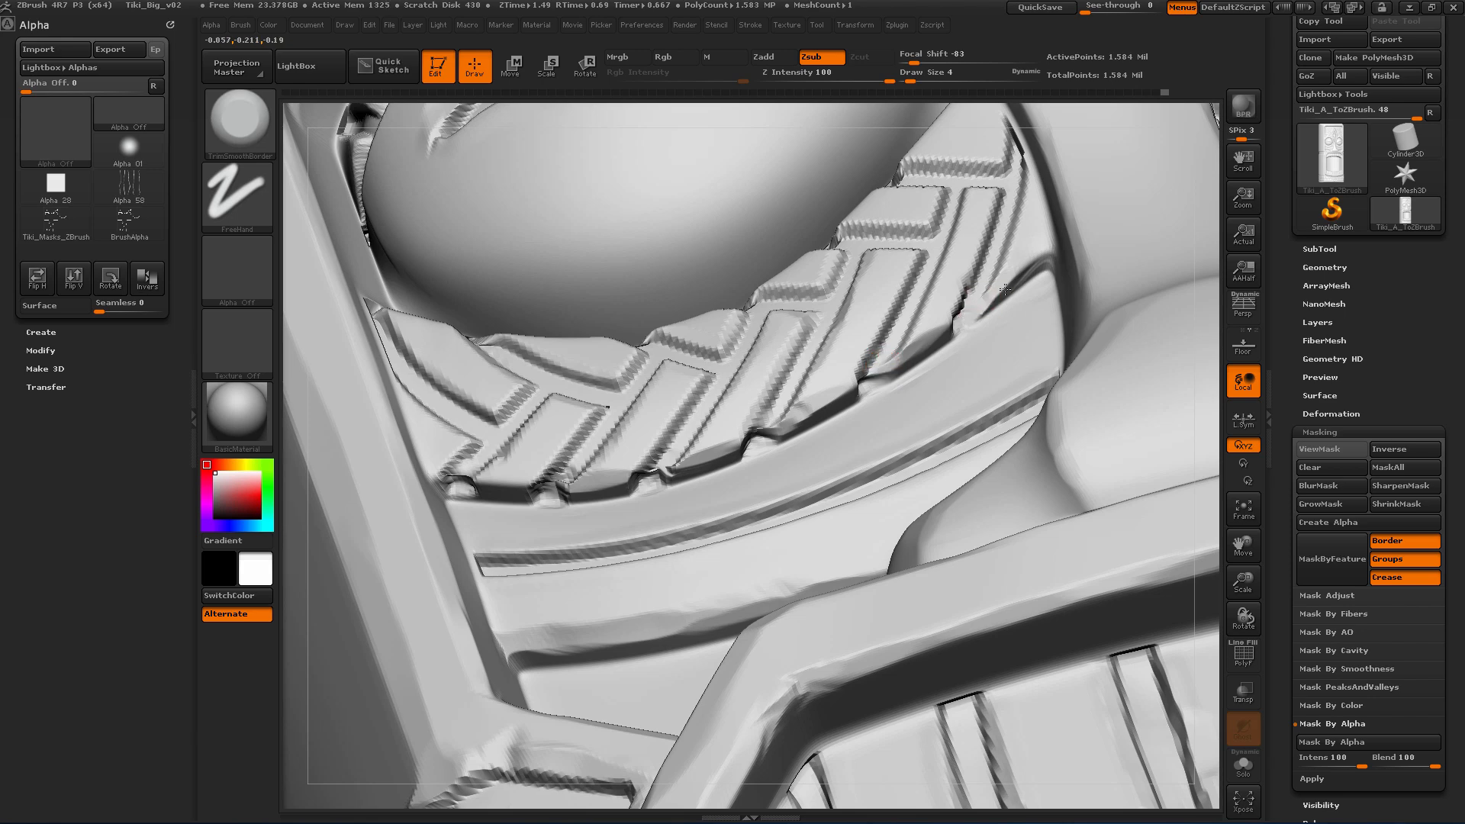
right_click_drag(1005, 290, 954, 255)
left_click_drag(875, 320, 878, 320)
right_click_drag(877, 321, 897, 199)
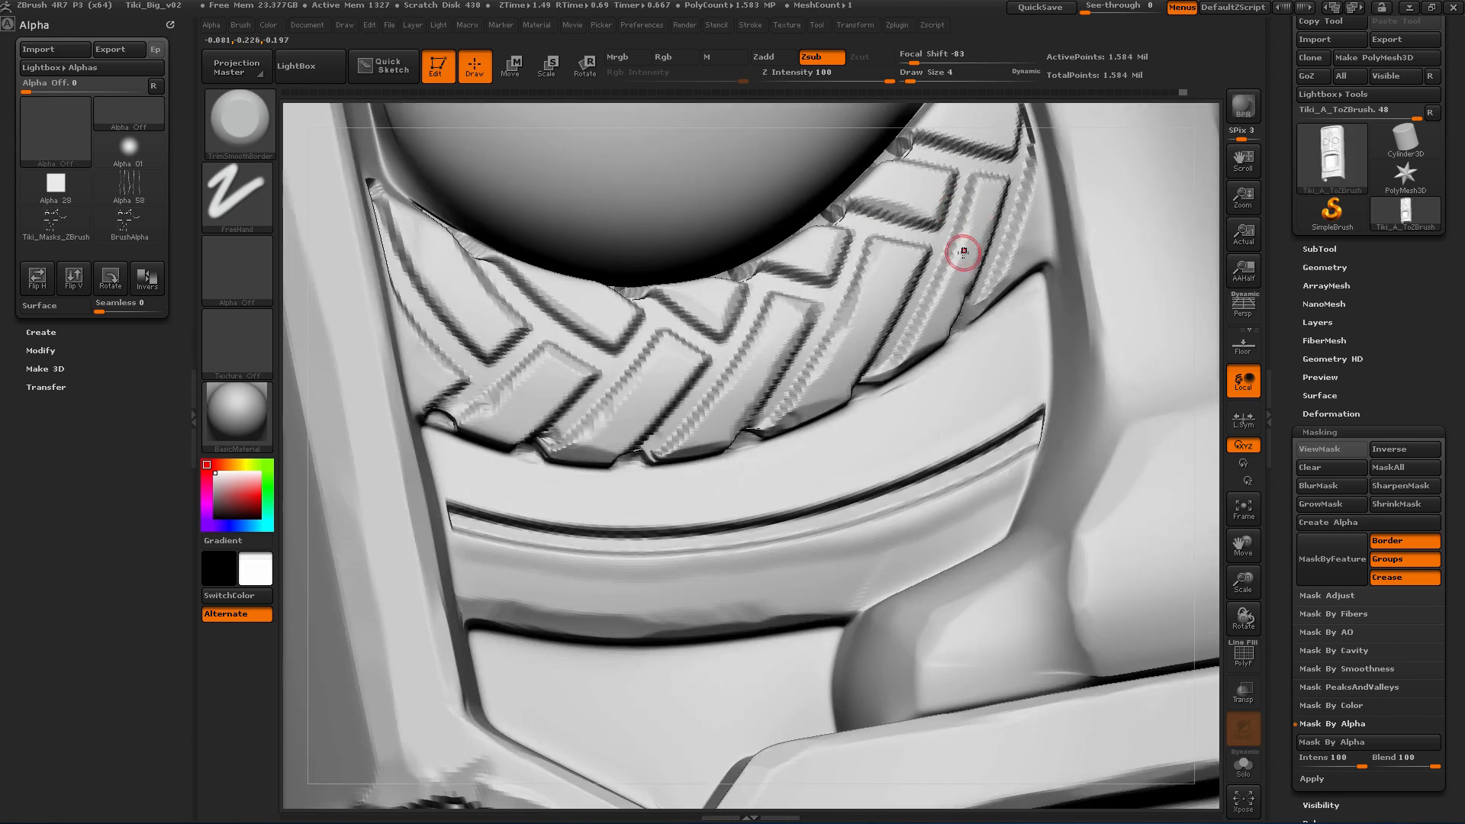
right_click_drag(963, 252, 484, 227)
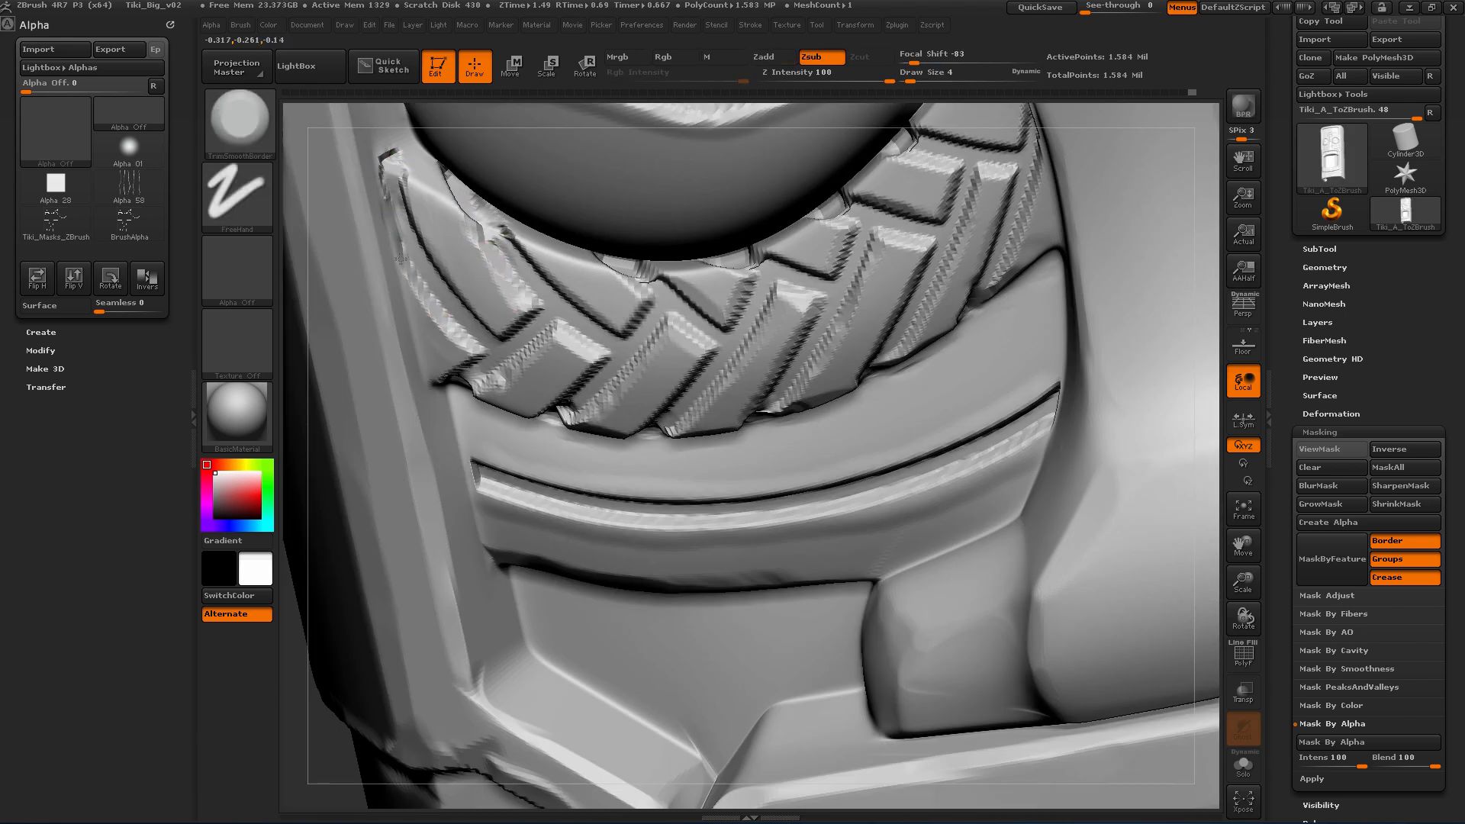
mouse_move(647, 277)
right_mouse_down()
mouse_move(806, 245)
mouse_move(844, 177)
mouse_move(824, 392)
mouse_move(906, 373)
mouse_move(834, 371)
mouse_move(792, 434)
mouse_move(584, 561)
right_mouse_up()
Step: Trim the edges of the brick pattern above the eye and the curved rim inside the gem at Draw Size 4
right_click_drag(351, 521, 631, 260)
right_click_drag(745, 213, 486, 345)
left_click_drag(486, 345, 534, 340)
mouse_move(534, 339)
right_mouse_down()
mouse_move(878, 401)
mouse_move(763, 785)
mouse_move(831, 355)
right_mouse_up()
left_click_drag(832, 355, 893, 408)
mouse_move(892, 408)
right_mouse_down()
mouse_move(932, 483)
mouse_move(802, 434)
right_mouse_up()
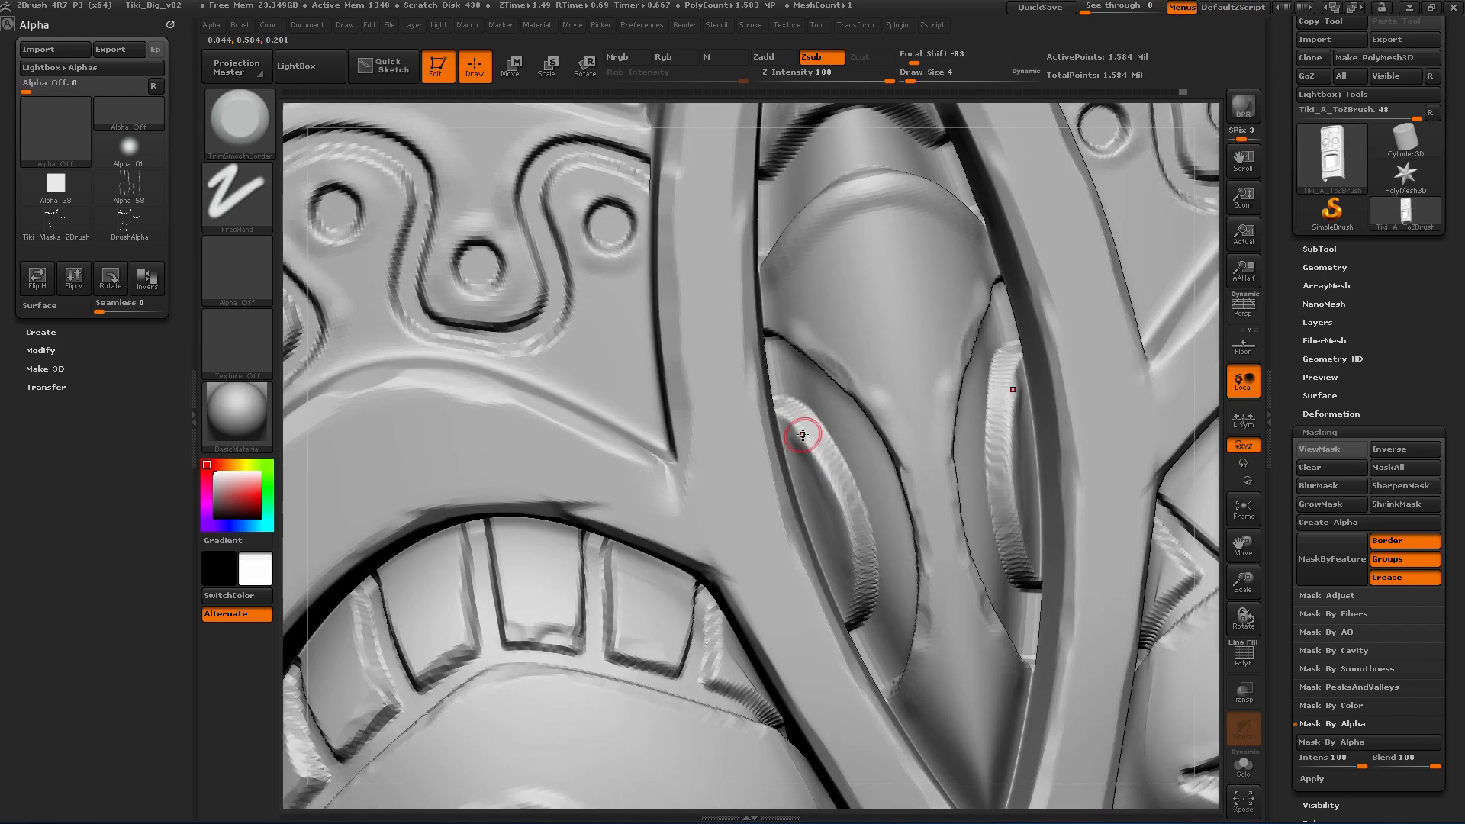
Step: Trim the gem's curved inner rims and the ridge across its upper part
right_click_drag(848, 526, 850, 544)
right_click_drag(852, 614, 797, 218)
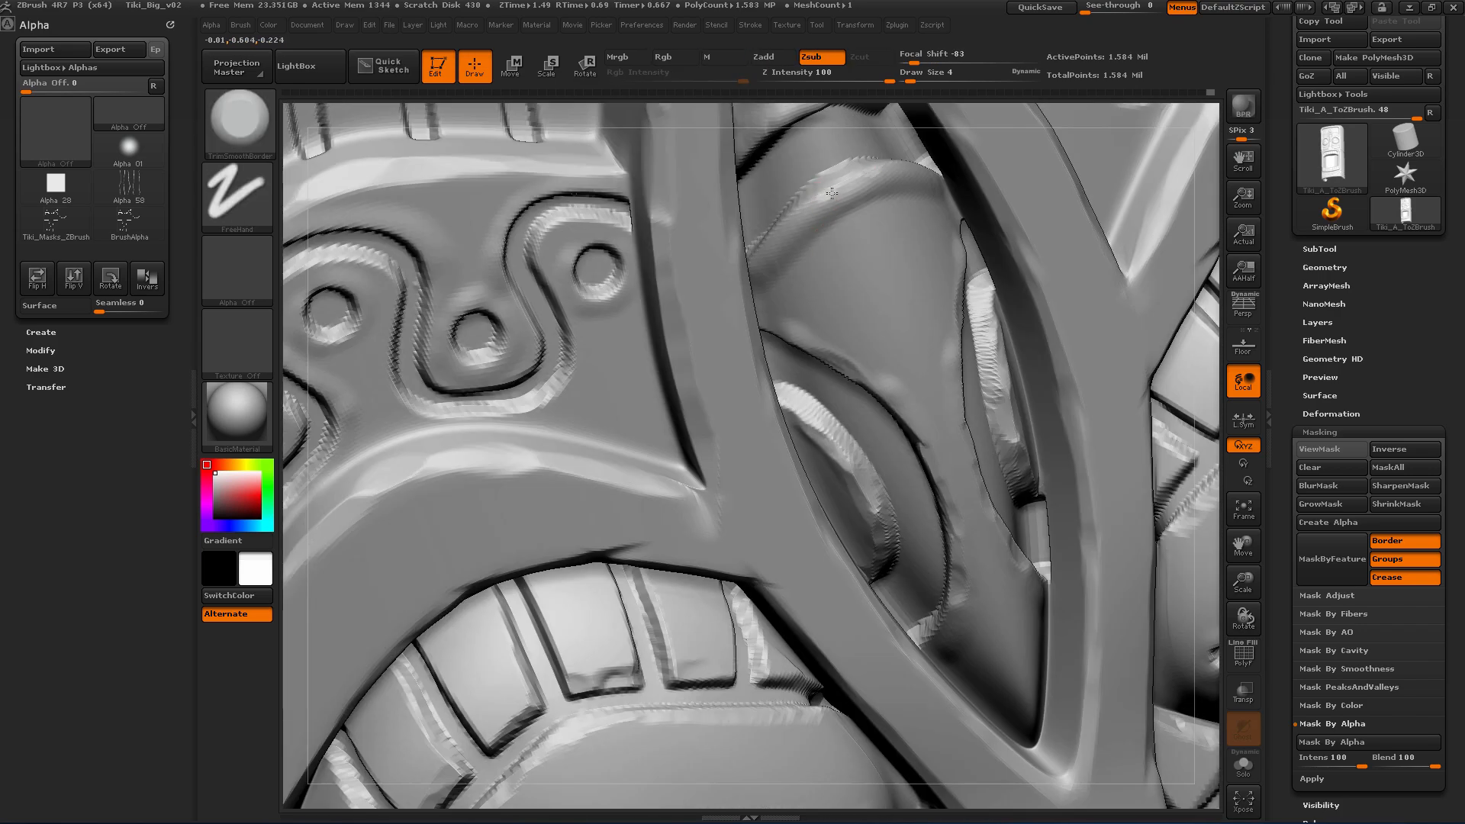
left_click_drag(797, 217, 896, 175)
mouse_move(897, 175)
right_mouse_down()
mouse_move(810, 262)
mouse_move(840, 168)
mouse_move(858, 479)
mouse_move(687, 397)
mouse_move(647, 445)
mouse_move(964, 370)
mouse_move(541, 442)
right_mouse_up()
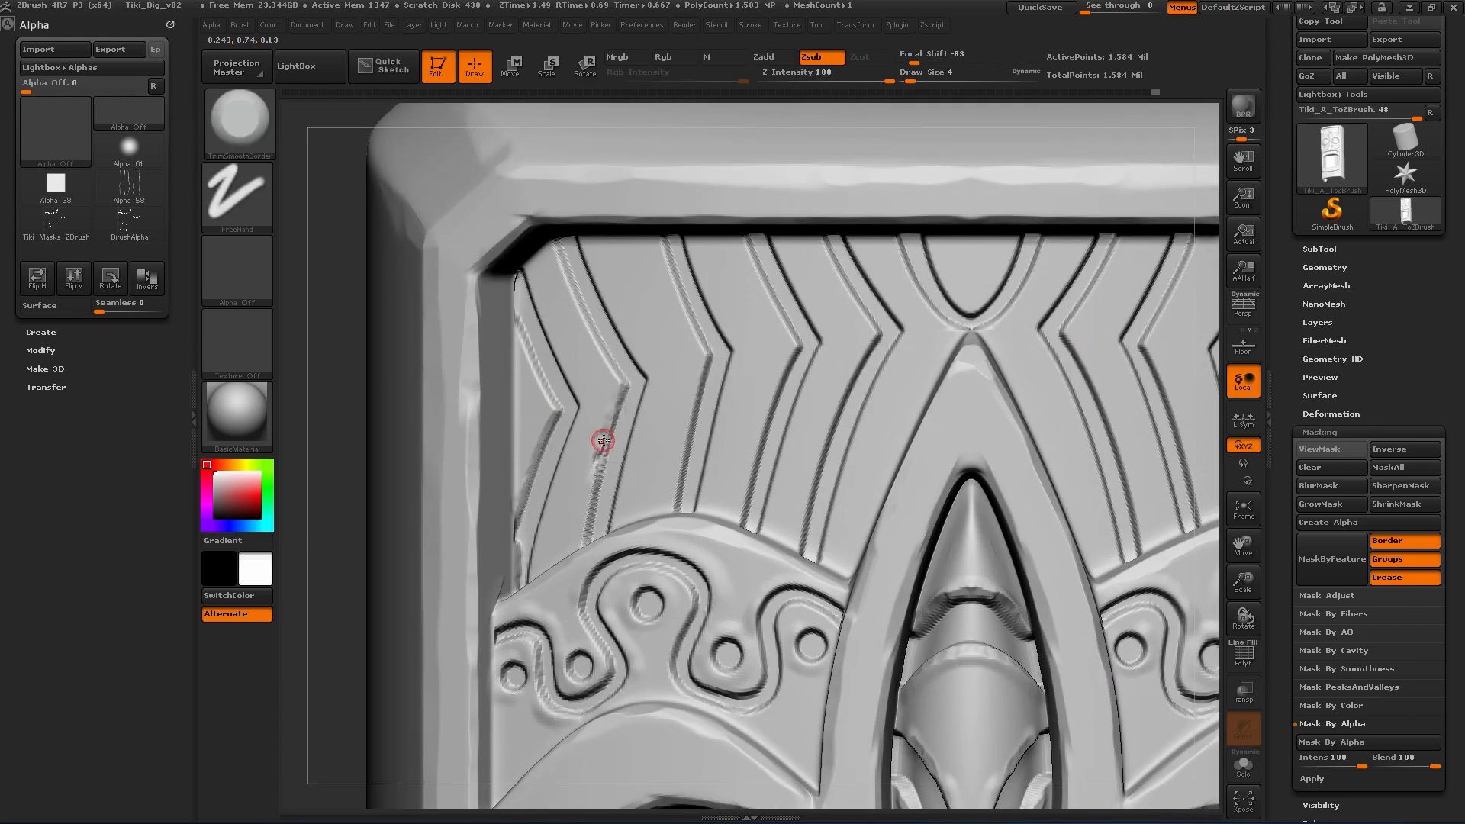
Step: Trim the edges of the forehead's zigzag strips from several angles at Draw Size 4
right_click_drag(590, 330, 685, 308)
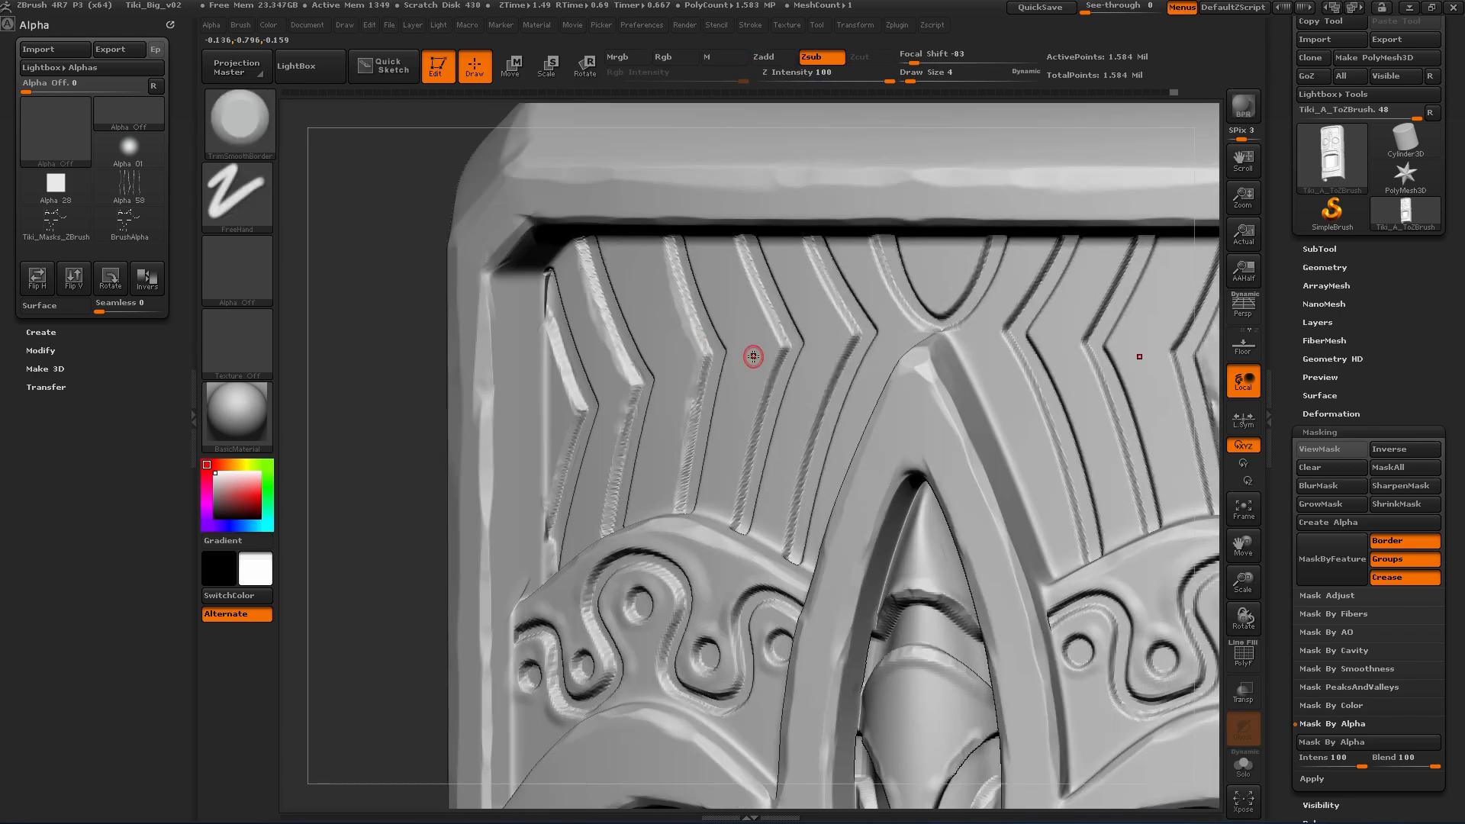
right_click_drag(738, 248, 813, 262)
right_click_drag(900, 315, 798, 416)
right_click_drag(721, 372, 722, 451)
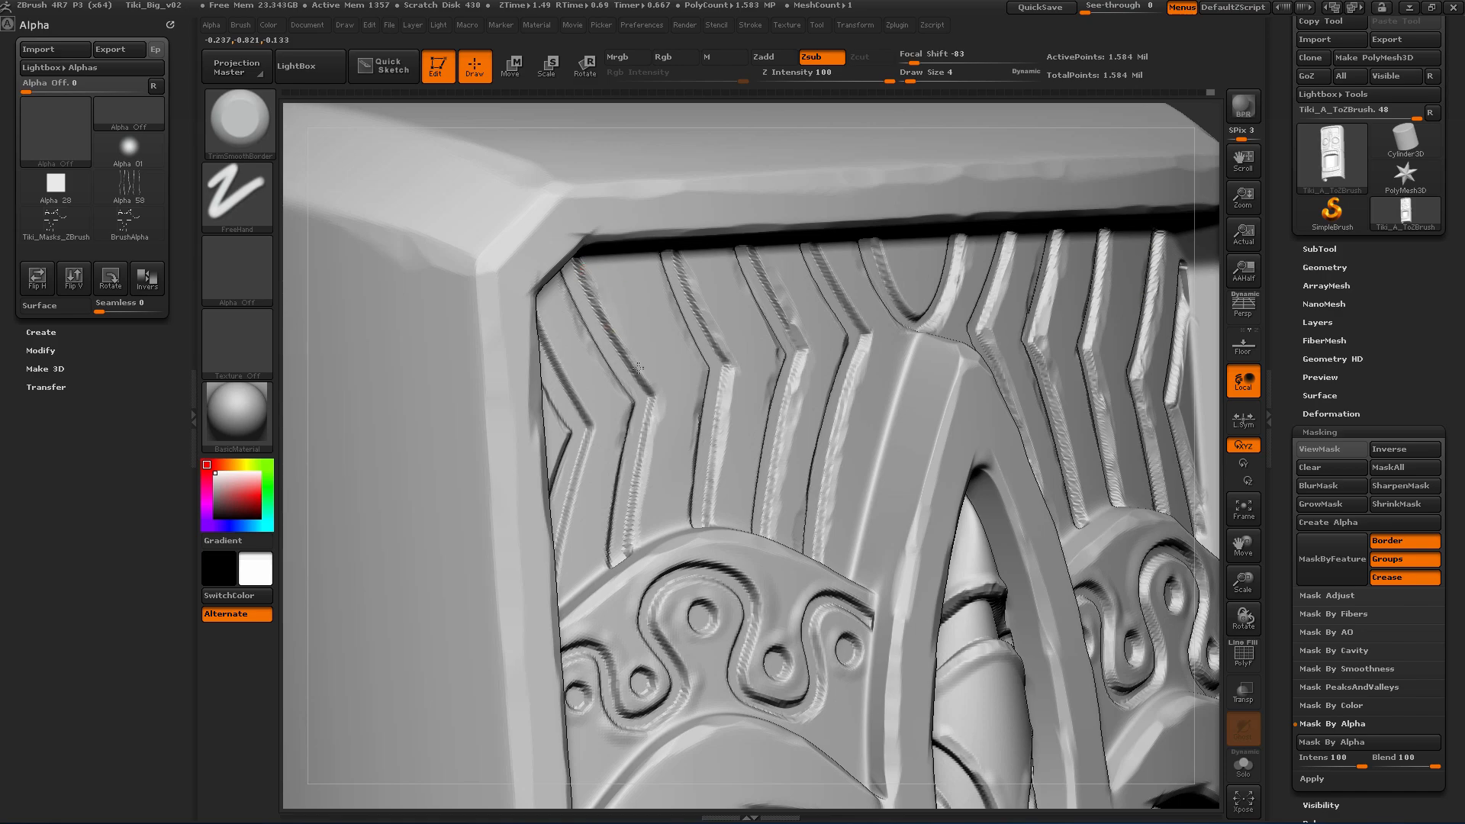
right_click_drag(638, 368, 906, 293)
Step: Increase the trim brush to Draw Size 5 and flatten the rims of the eyelid grooves
mouse_move(894, 386)
right_mouse_down()
mouse_move(848, 439)
mouse_move(801, 580)
mouse_move(573, 409)
mouse_move(642, 380)
mouse_move(886, 458)
mouse_move(754, 501)
right_mouse_up()
left_click(754, 500)
left_click_drag(788, 520, 862, 534)
right_click_drag(886, 515, 592, 380, "alt")
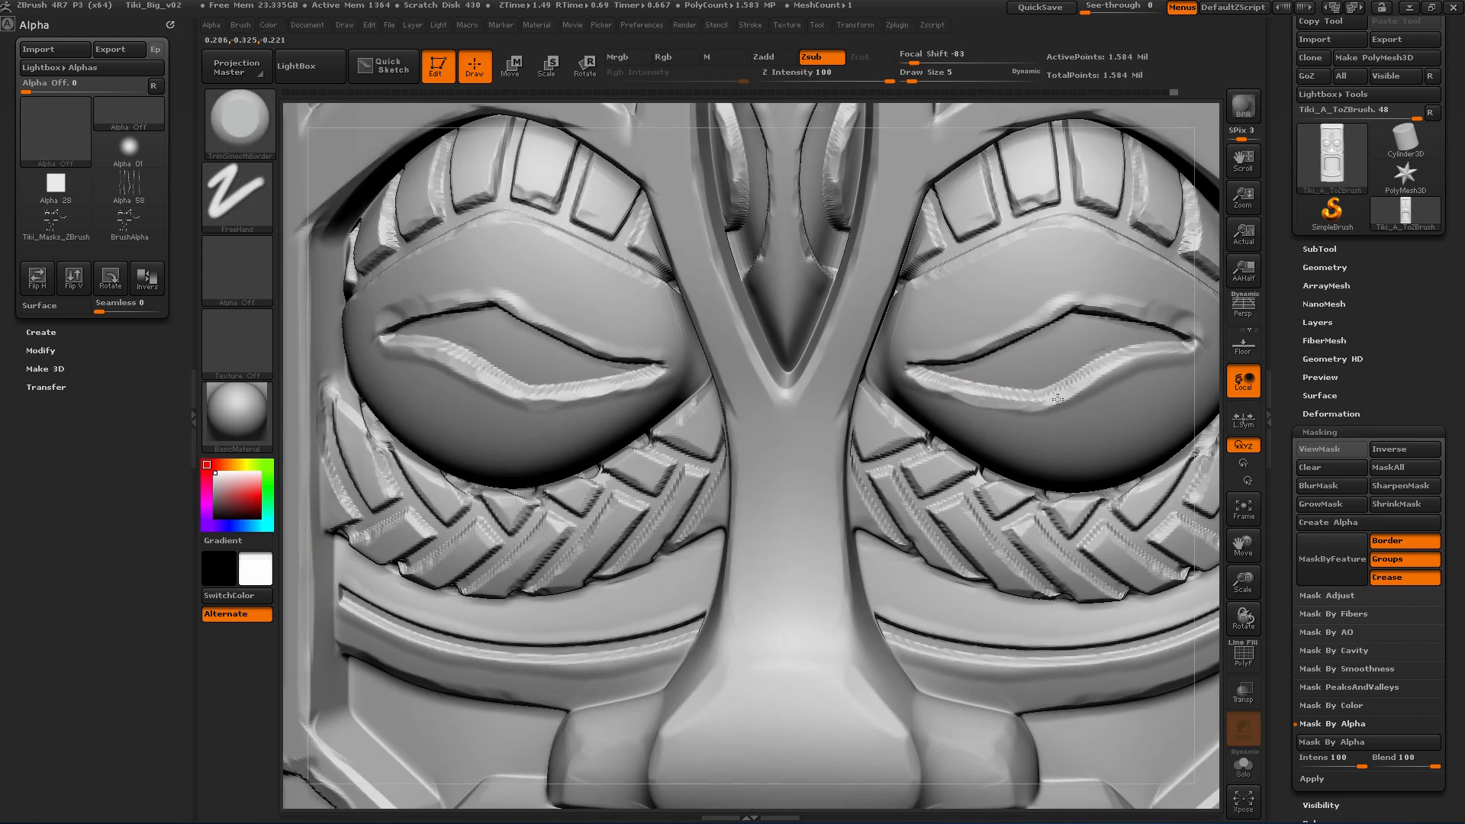
Step: Trim the lower rims of both eyelid grooves at Draw Size 5 from several angles
left_click_drag(1058, 399, 1110, 371)
right_click_drag(1110, 371, 1099, 335)
left_click_drag(1029, 313, 1088, 290)
right_click_drag(1088, 290, 954, 336)
left_click_drag(1128, 392, 1187, 357)
right_click_drag(954, 359, 1047, 348, "shift")
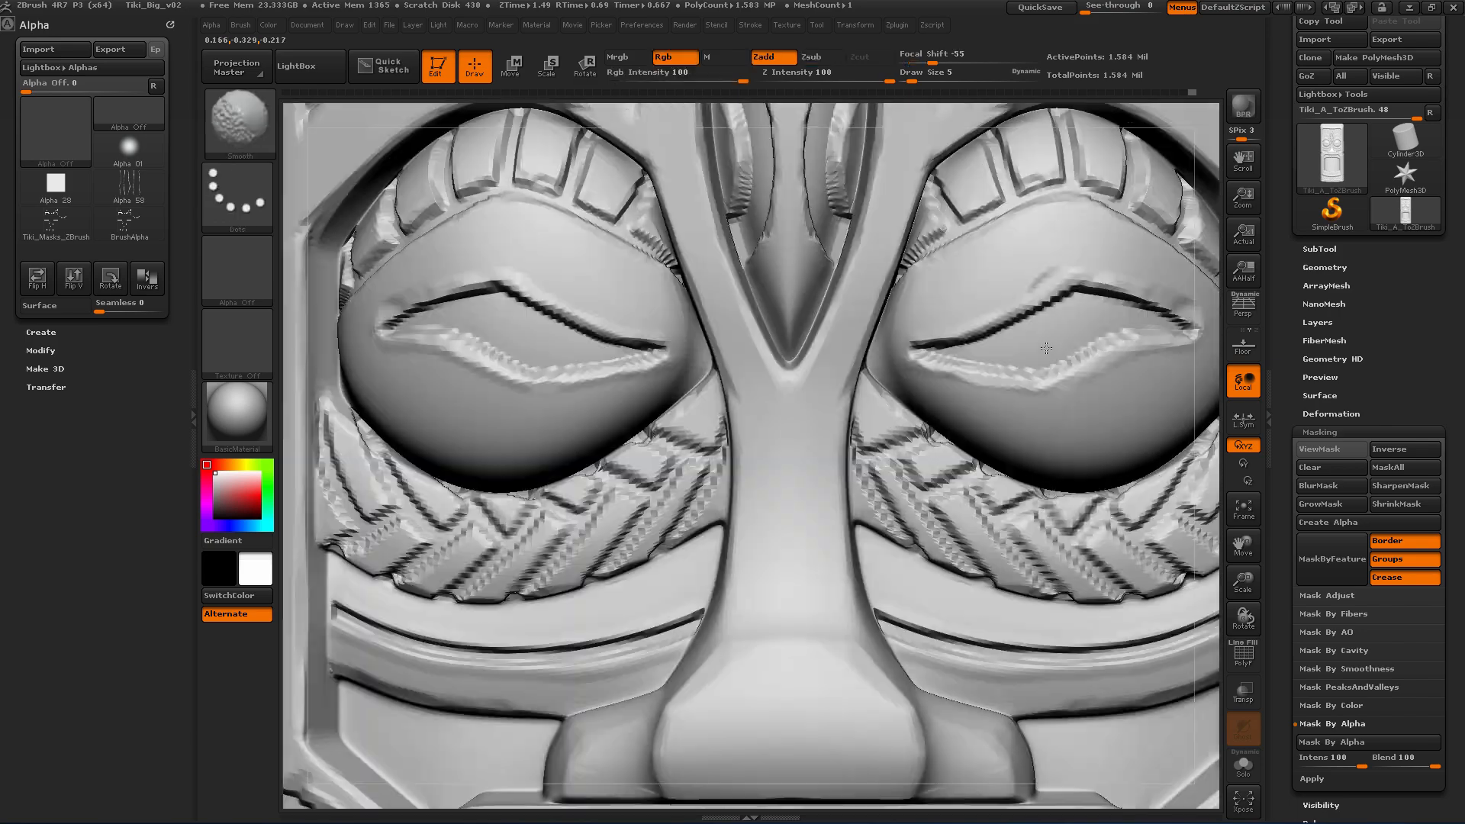
left_click_drag(468, 357, 385, 328)
right_click_drag(386, 329, 633, 298)
right_click_drag(634, 298, 785, 266, "ctrl")
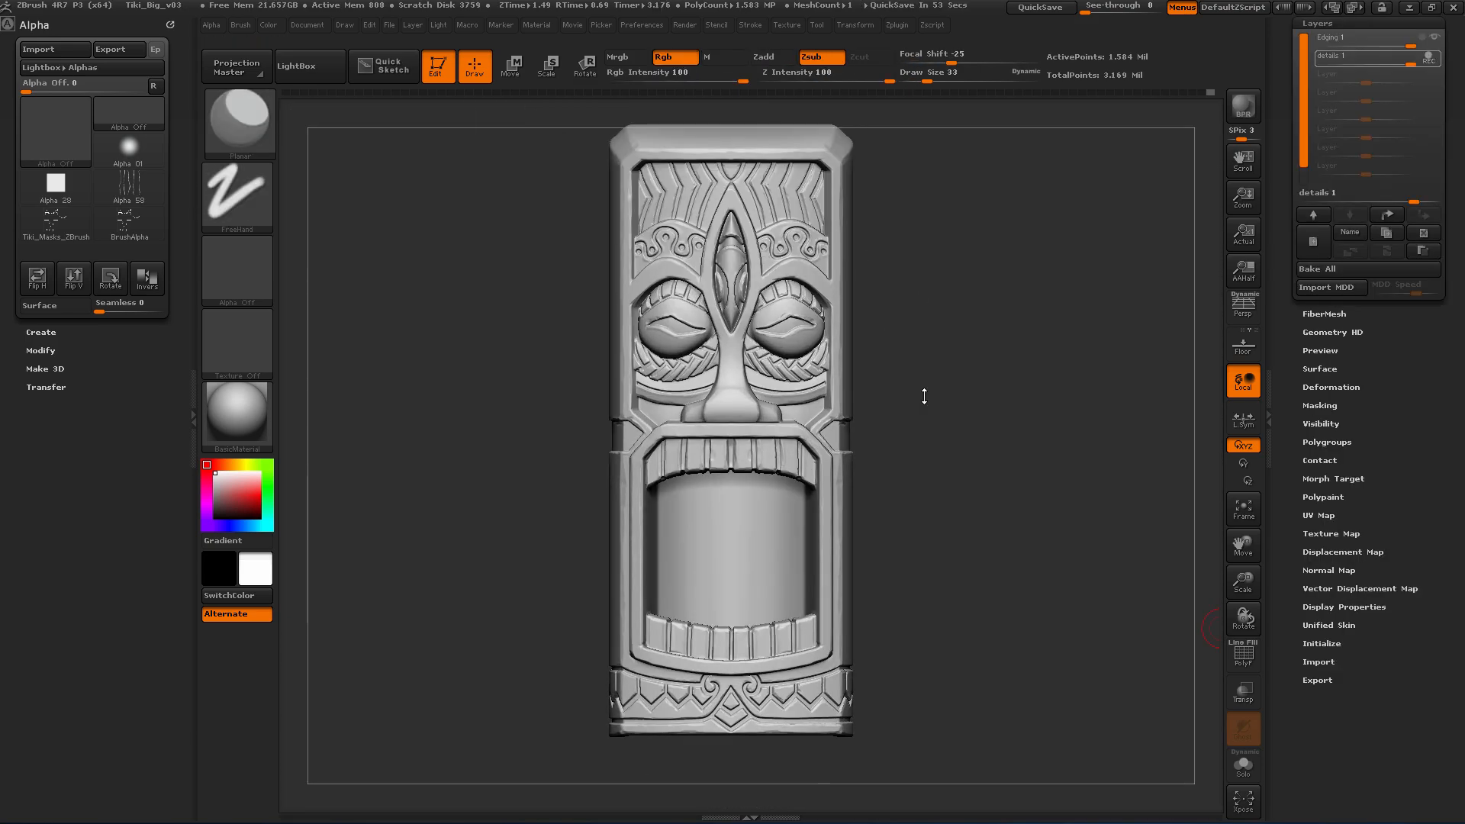
Step: Cut facets into the border edges around the side groove with the planar brush at Draw Size 33 on the details 1 layer
mouse_move(922, 396)
right_mouse_down()
mouse_move(752, 484)
mouse_move(654, 490)
mouse_move(681, 474)
mouse_move(626, 458)
right_mouse_up()
left_click_drag(626, 458, 671, 484)
right_click_drag(671, 485, 572, 428)
left_click_drag(572, 427, 543, 412)
right_click_drag(543, 412, 839, 427, "shift")
right_click_drag(839, 427, 824, 395, "ctrl")
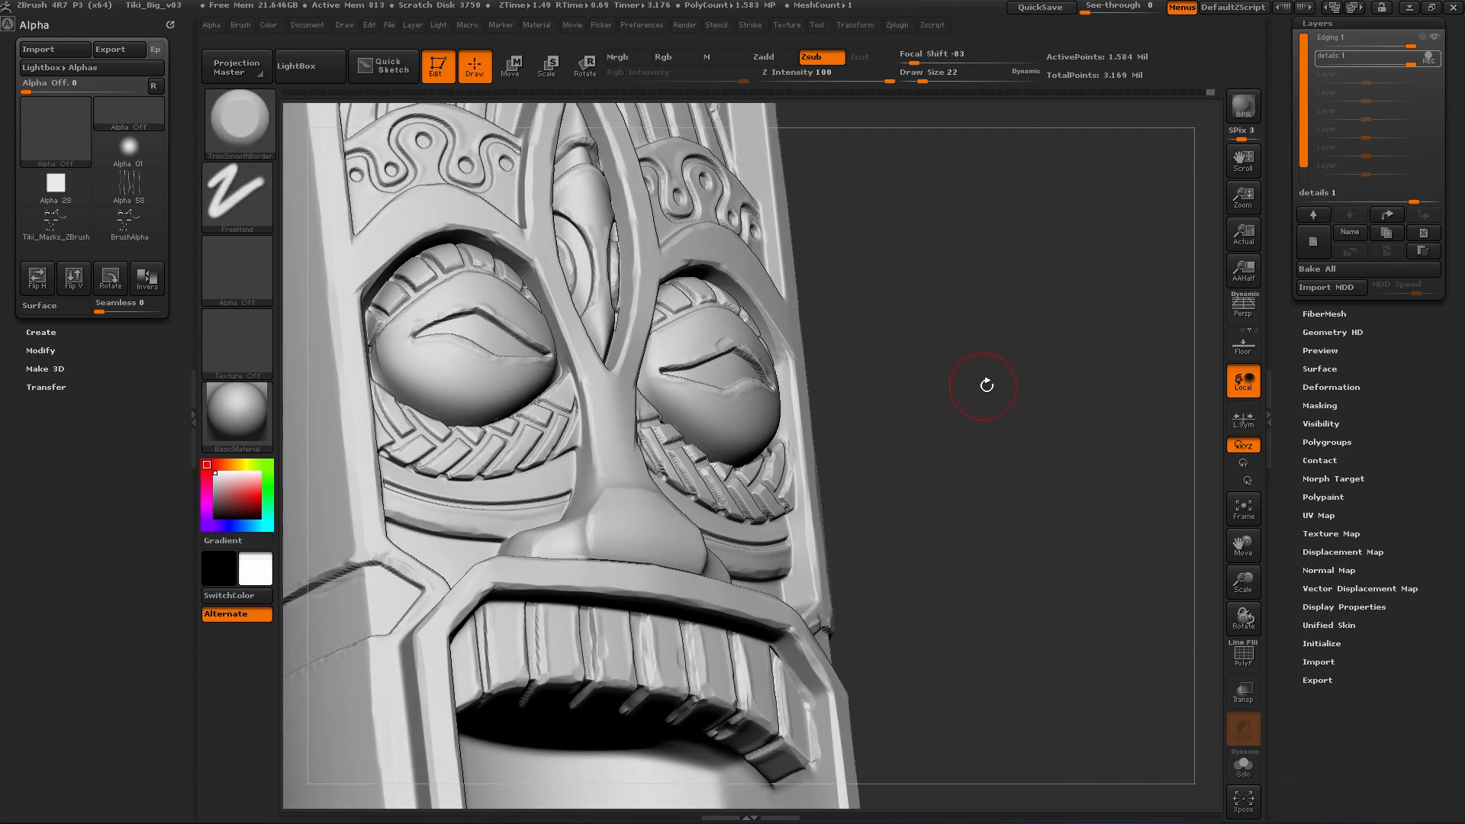
Step: Trim the brow edges and the upper border's edges with TrimSmoothBorder at Draw Size 22
right_click_drag(987, 386, 939, 374)
left_click_drag(534, 336, 552, 320)
mouse_move(552, 321)
right_mouse_down()
mouse_move(670, 278)
mouse_move(741, 286)
mouse_move(697, 341)
mouse_move(749, 340)
mouse_move(794, 290)
mouse_move(839, 366)
right_mouse_up()
right_click_drag(839, 367, 854, 411, "ctrl")
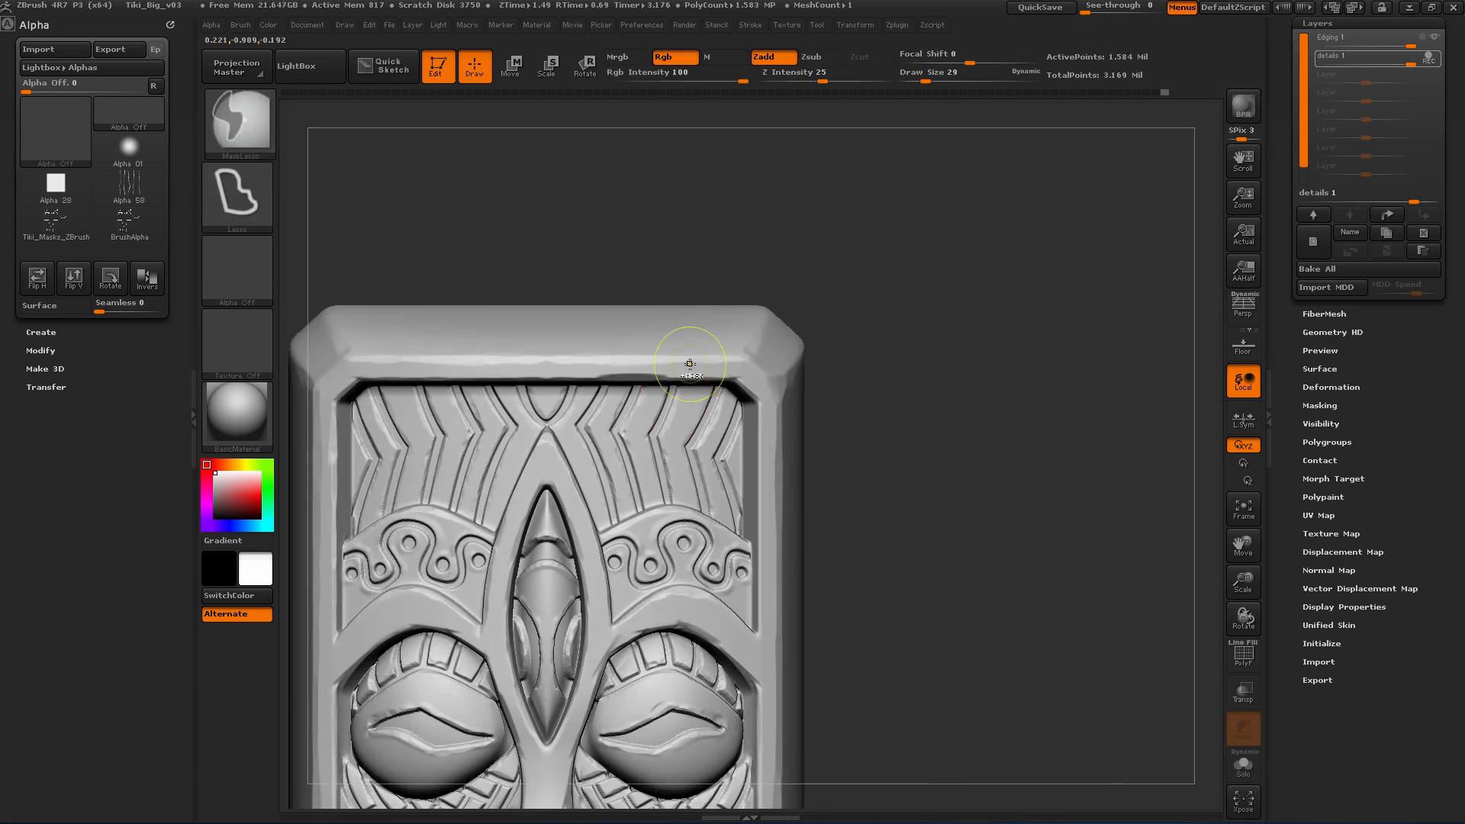
right_click_drag(435, 350, 855, 299)
mouse_move(873, 216)
right_mouse_down()
mouse_move(916, 274)
mouse_move(693, 450)
mouse_move(479, 457)
mouse_move(559, 414)
mouse_move(793, 344)
mouse_move(820, 407)
mouse_move(794, 331)
mouse_move(724, 389)
right_mouse_up()
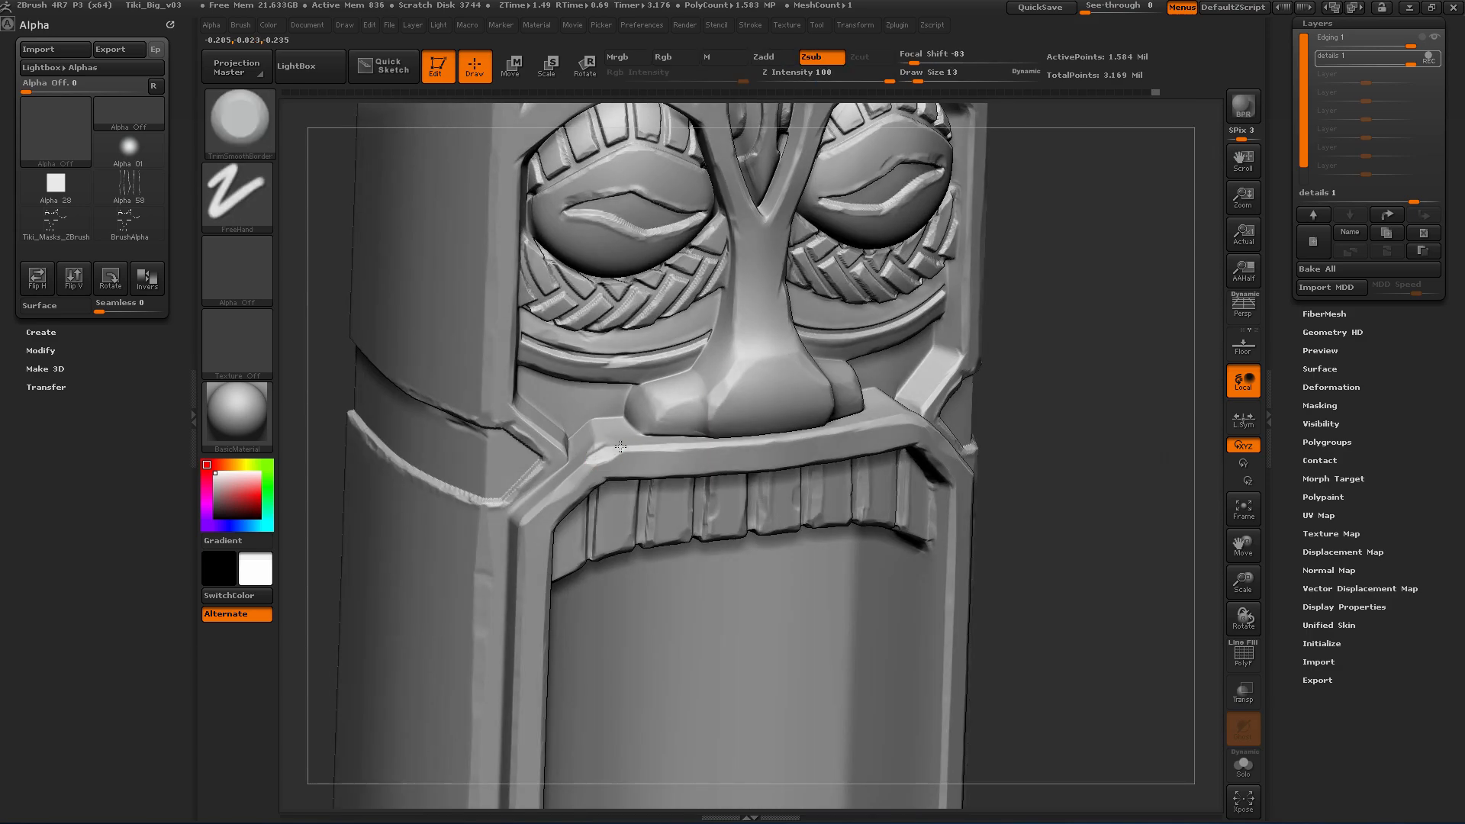
Step: Facet the mouth frame and outer borders using TrimSmoothBorder at Draw Size 13 and PlanarCut at Draw Sizes 27 and 17
mouse_move(621, 447)
right_mouse_down()
mouse_move(815, 333)
mouse_move(717, 209)
mouse_move(621, 353)
mouse_move(580, 368)
mouse_move(575, 386)
mouse_move(660, 287)
mouse_move(571, 269)
mouse_move(880, 393)
mouse_move(935, 379)
mouse_move(756, 359)
mouse_move(588, 383)
mouse_move(567, 366)
mouse_move(646, 438)
right_mouse_up()
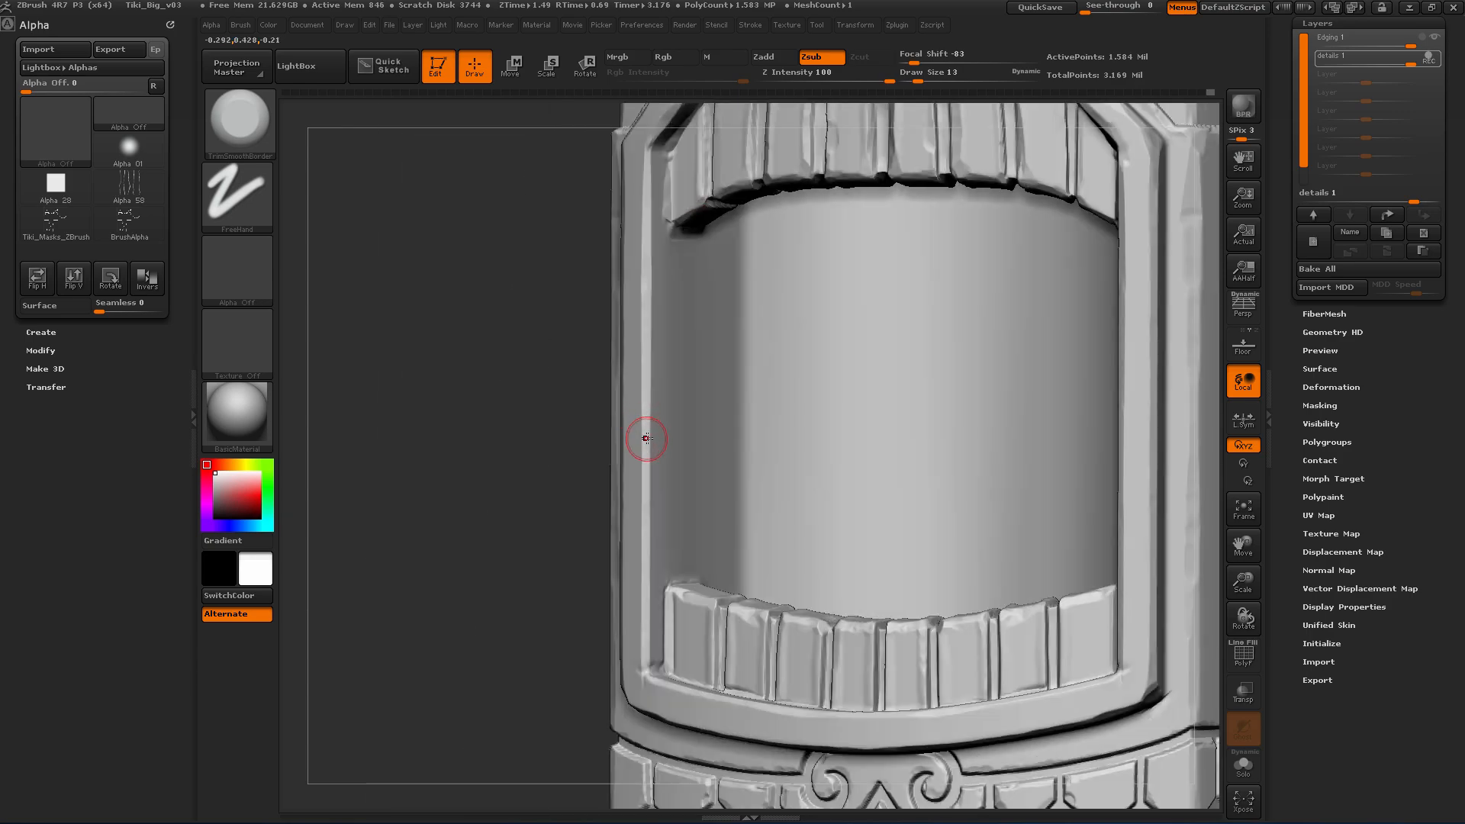
right_click_drag(689, 501, 525, 392, "alt")
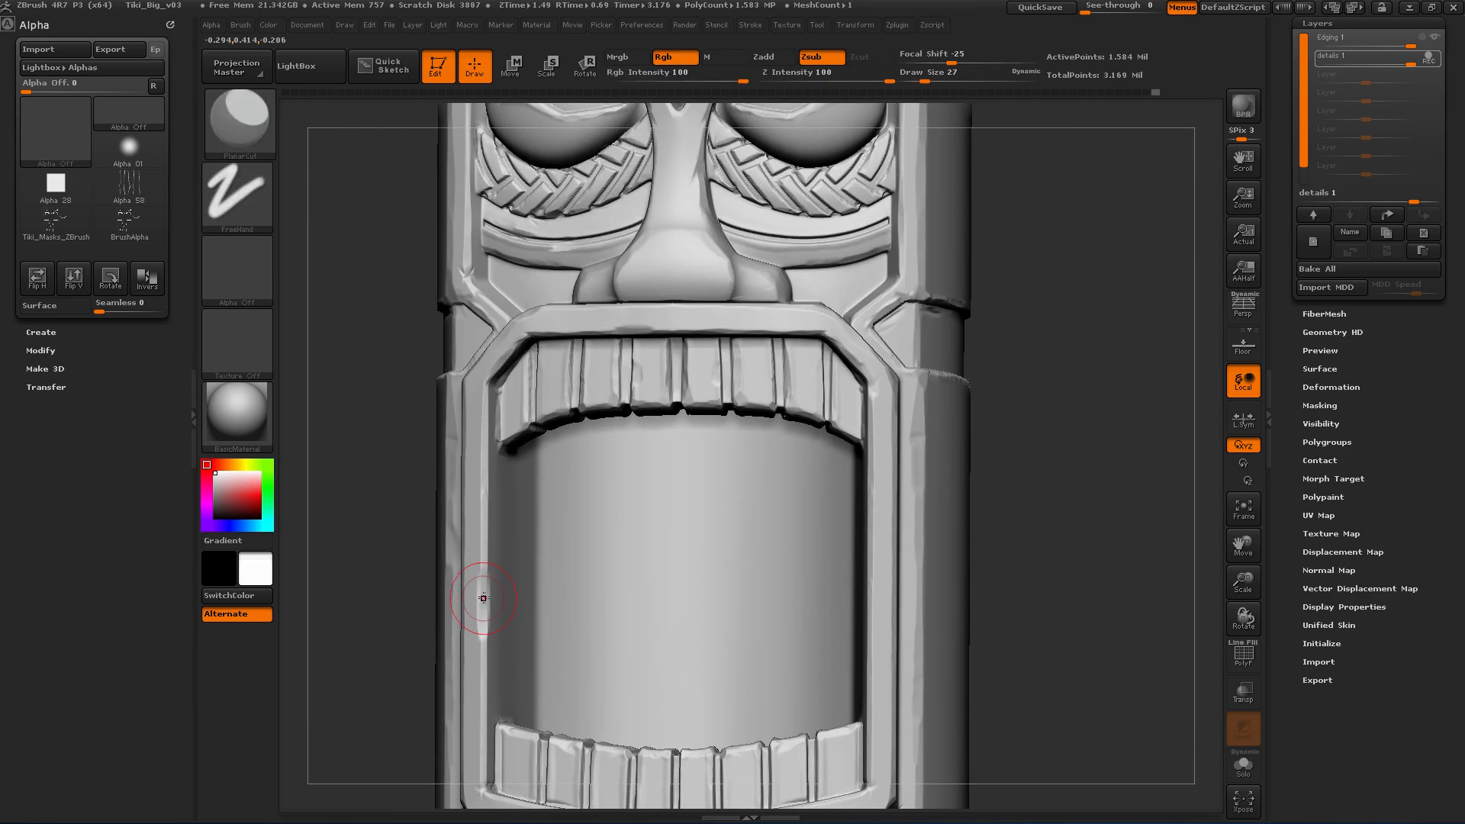
right_click_drag(483, 598, 651, 476)
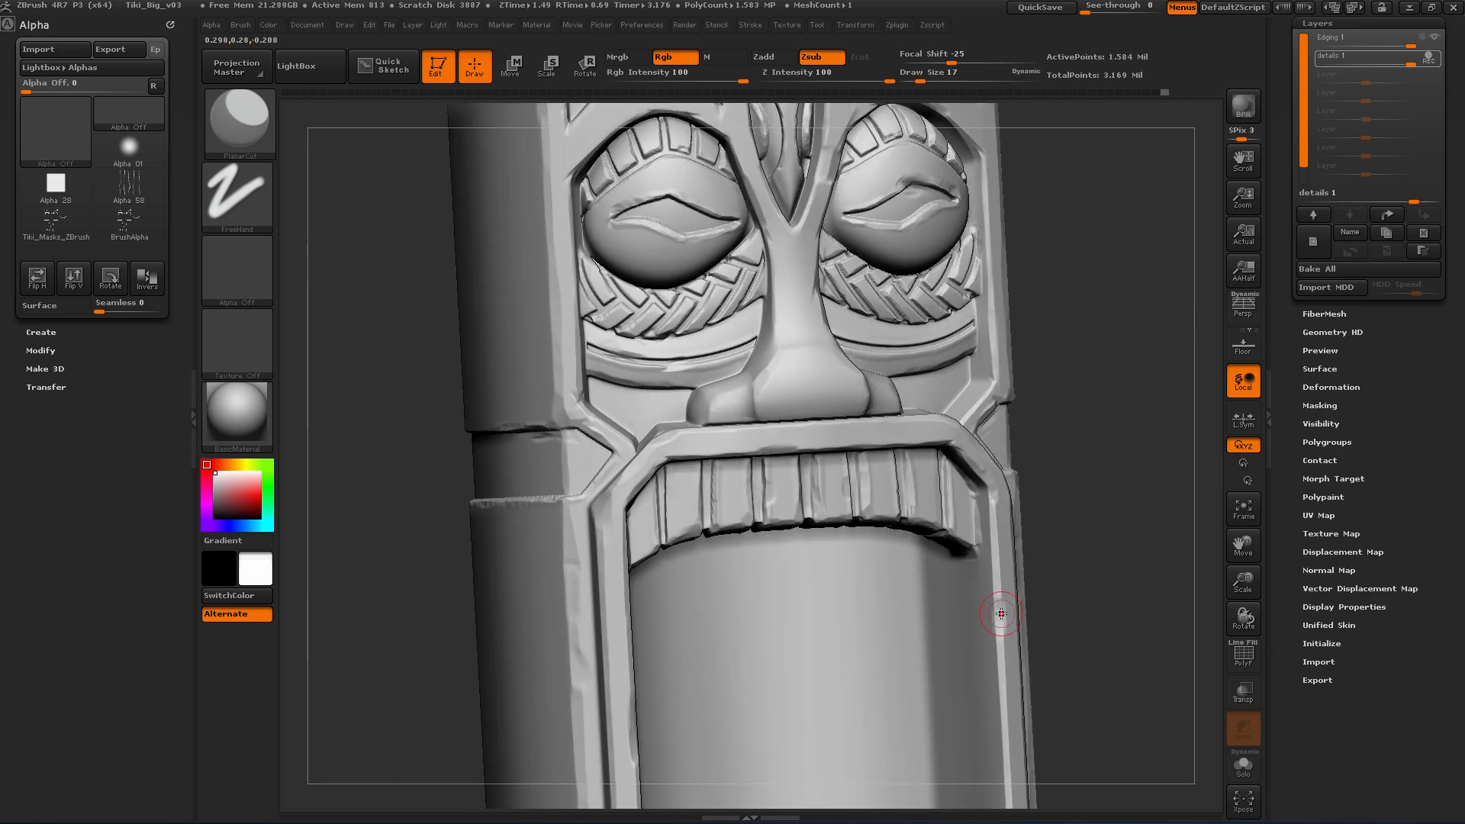
mouse_move(1001, 614)
right_mouse_down()
mouse_move(844, 379)
mouse_move(876, 497)
mouse_move(778, 261)
mouse_move(529, 291)
mouse_move(893, 222)
mouse_move(893, 321)
mouse_move(919, 393)
mouse_move(723, 335)
mouse_move(716, 274)
mouse_move(743, 419)
mouse_move(783, 313)
mouse_move(719, 434)
mouse_move(746, 455)
mouse_move(752, 497)
mouse_move(657, 535)
mouse_move(844, 513)
mouse_move(834, 458)
mouse_move(916, 534)
mouse_move(1065, 544)
mouse_move(674, 563)
mouse_move(697, 703)
mouse_move(919, 497)
mouse_move(882, 615)
mouse_move(726, 582)
mouse_move(1007, 441)
mouse_move(938, 549)
mouse_move(1047, 460)
mouse_move(1112, 644)
mouse_move(857, 615)
mouse_move(898, 207)
right_mouse_up()
right_click(746, 455)
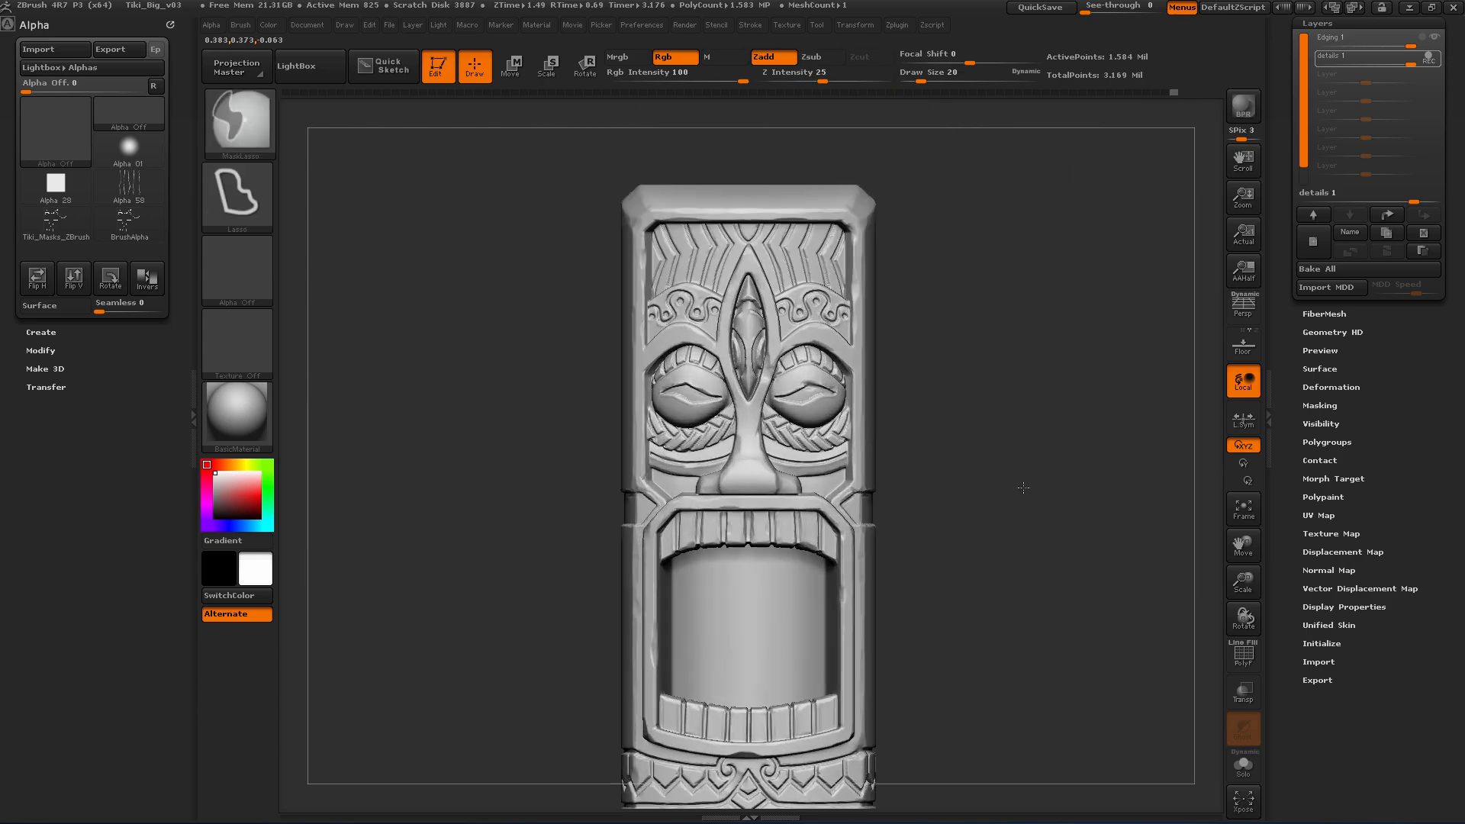
Step: Carve chips into the top border, side border and gem frame with ClayBuildup in Zsub mode at Draw Size 12
right_click_drag(704, 151, 627, 299)
key("b")
key("c")
key("b")
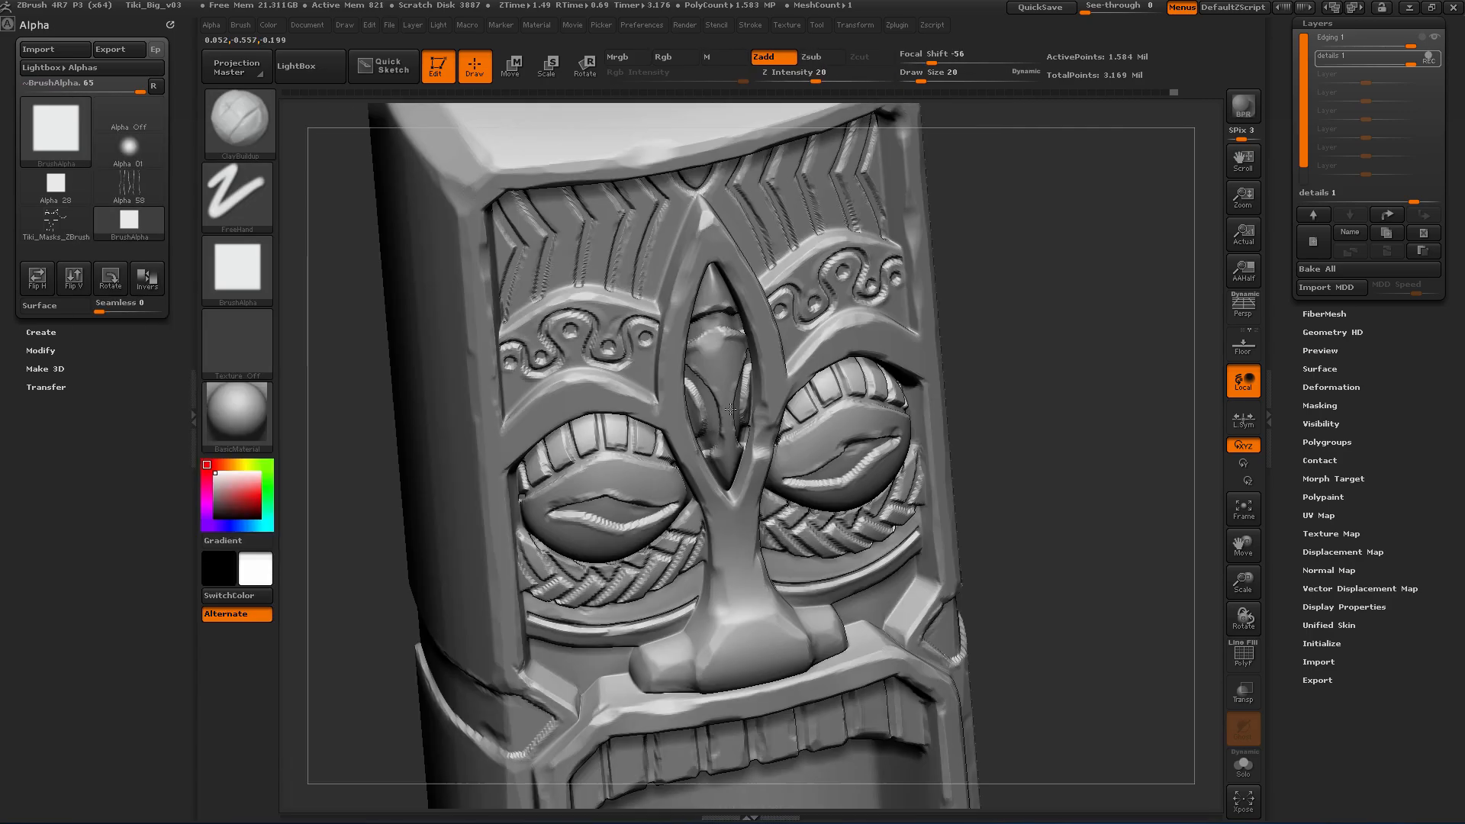
mouse_move(620, 305)
right_mouse_down()
mouse_move(471, 437)
mouse_move(582, 390)
mouse_move(750, 369)
right_mouse_up()
right_click_drag(735, 459, 773, 419)
mouse_move(729, 319)
right_mouse_down()
mouse_move(651, 328)
mouse_move(638, 352)
right_mouse_up()
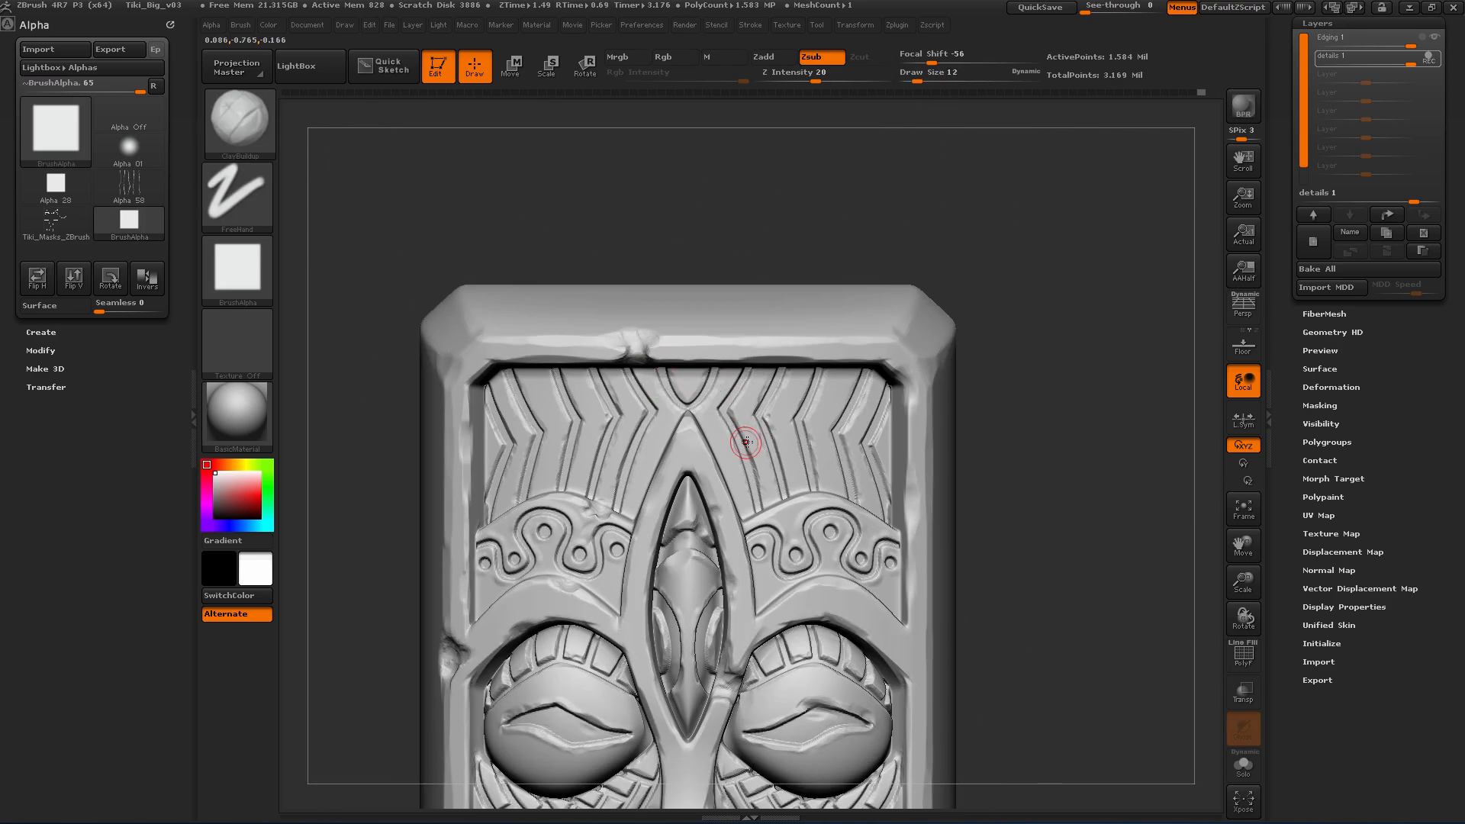
mouse_move(746, 435)
right_mouse_down()
mouse_move(912, 314)
mouse_move(972, 402)
mouse_move(928, 301)
right_mouse_up()
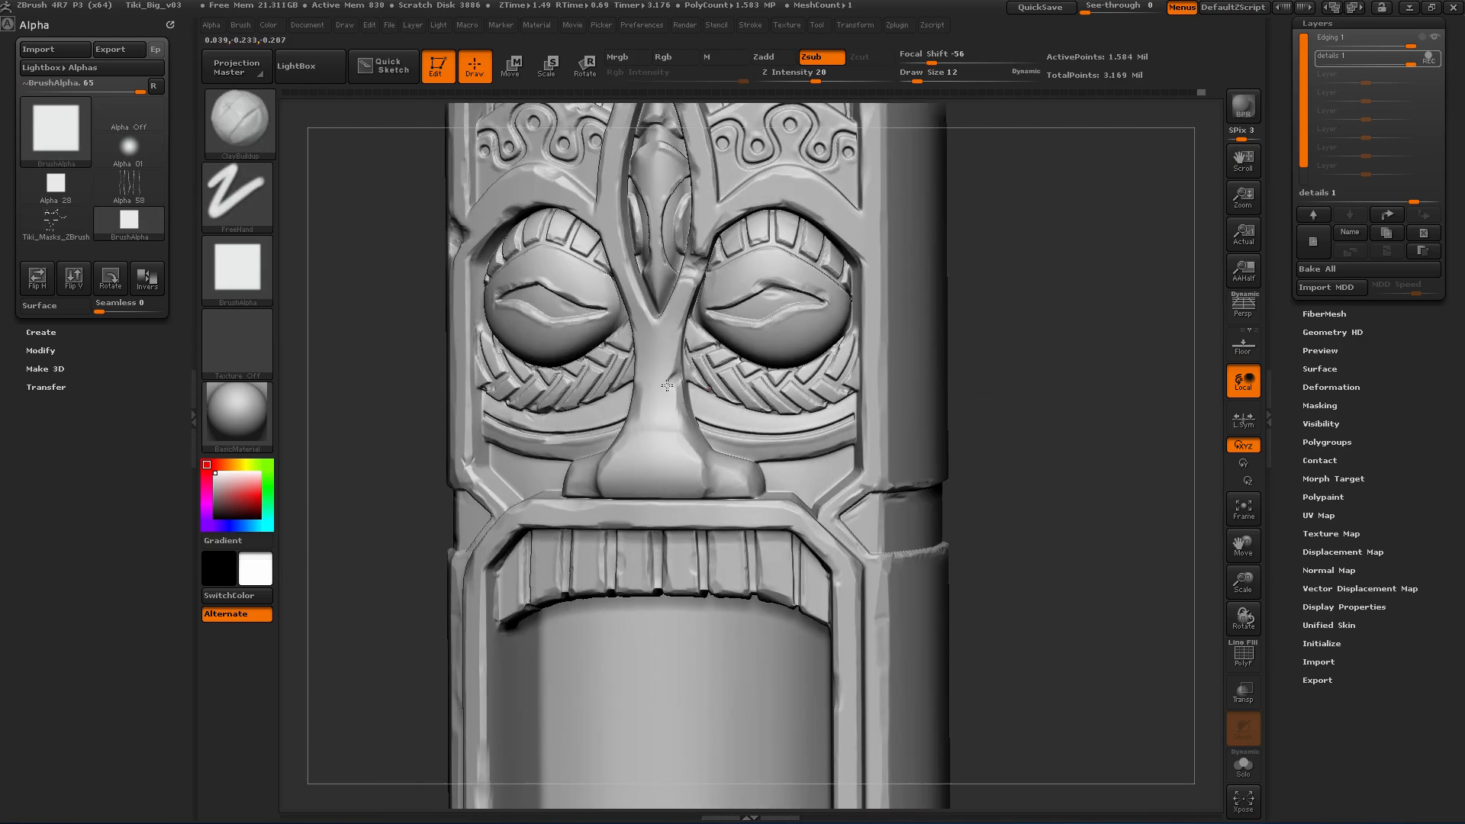
Step: Carve chips into the mouth frame's upper edge and the outer border beside the eye
right_click_drag(641, 388, 706, 391)
mouse_move(616, 454)
left_mouse_down()
mouse_move(622, 437)
mouse_move(637, 458)
left_mouse_up()
right_click_drag(877, 532, 878, 379, "alt")
mouse_move(877, 379)
right_mouse_down()
mouse_move(759, 379)
mouse_move(831, 285)
mouse_move(792, 264)
right_mouse_up()
mouse_move(635, 246)
right_mouse_down()
mouse_move(788, 252)
mouse_move(818, 216)
mouse_move(817, 266)
mouse_move(877, 229)
mouse_move(878, 248)
right_mouse_up()
left_click_drag(872, 312, 902, 323)
right_click_drag(902, 324, 870, 266)
right_click_drag(718, 141, 738, 218, "alt")
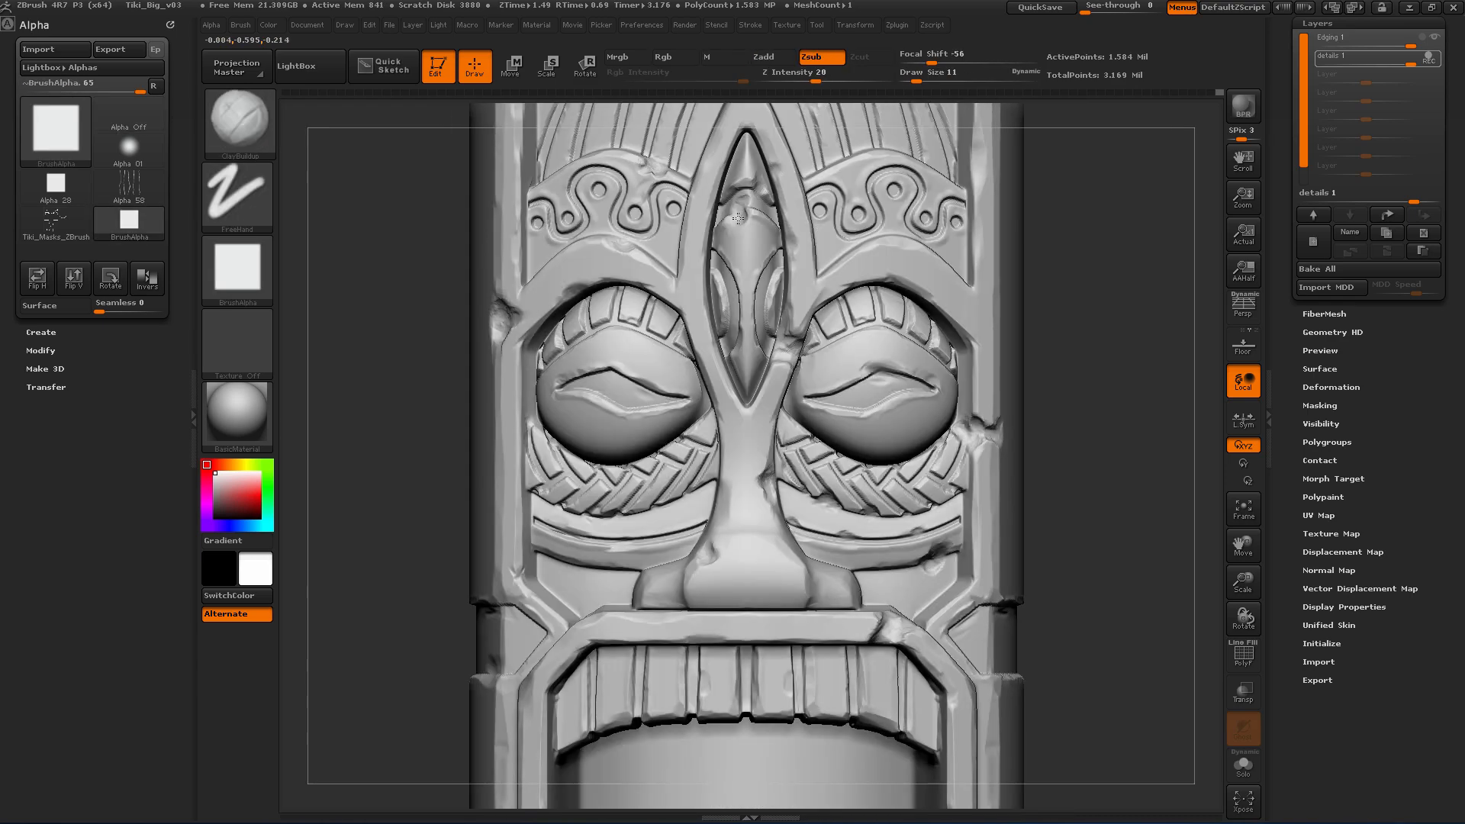
Step: Carve chips into the gem, the lower part of one eyeball and the border's upper corner at Draw Size 11
right_click_drag(679, 306, 649, 321)
left_click_drag(650, 387, 669, 397)
right_click_drag(661, 393, 630, 404)
left_click_drag(568, 438, 556, 460)
right_click_drag(563, 451, 710, 229)
right_click_drag(709, 229, 789, 260)
left_click_drag(789, 260, 786, 267)
right_click_drag(786, 267, 722, 286)
mouse_move(738, 432)
right_mouse_down()
mouse_move(725, 435)
mouse_move(763, 441)
right_mouse_up()
left_click_drag(763, 441, 764, 440)
mouse_move(737, 473)
right_mouse_down()
mouse_move(863, 428)
mouse_move(899, 605)
mouse_move(697, 415)
mouse_move(637, 408)
mouse_move(622, 491)
mouse_move(791, 472)
mouse_move(914, 350)
right_mouse_up()
key("f")
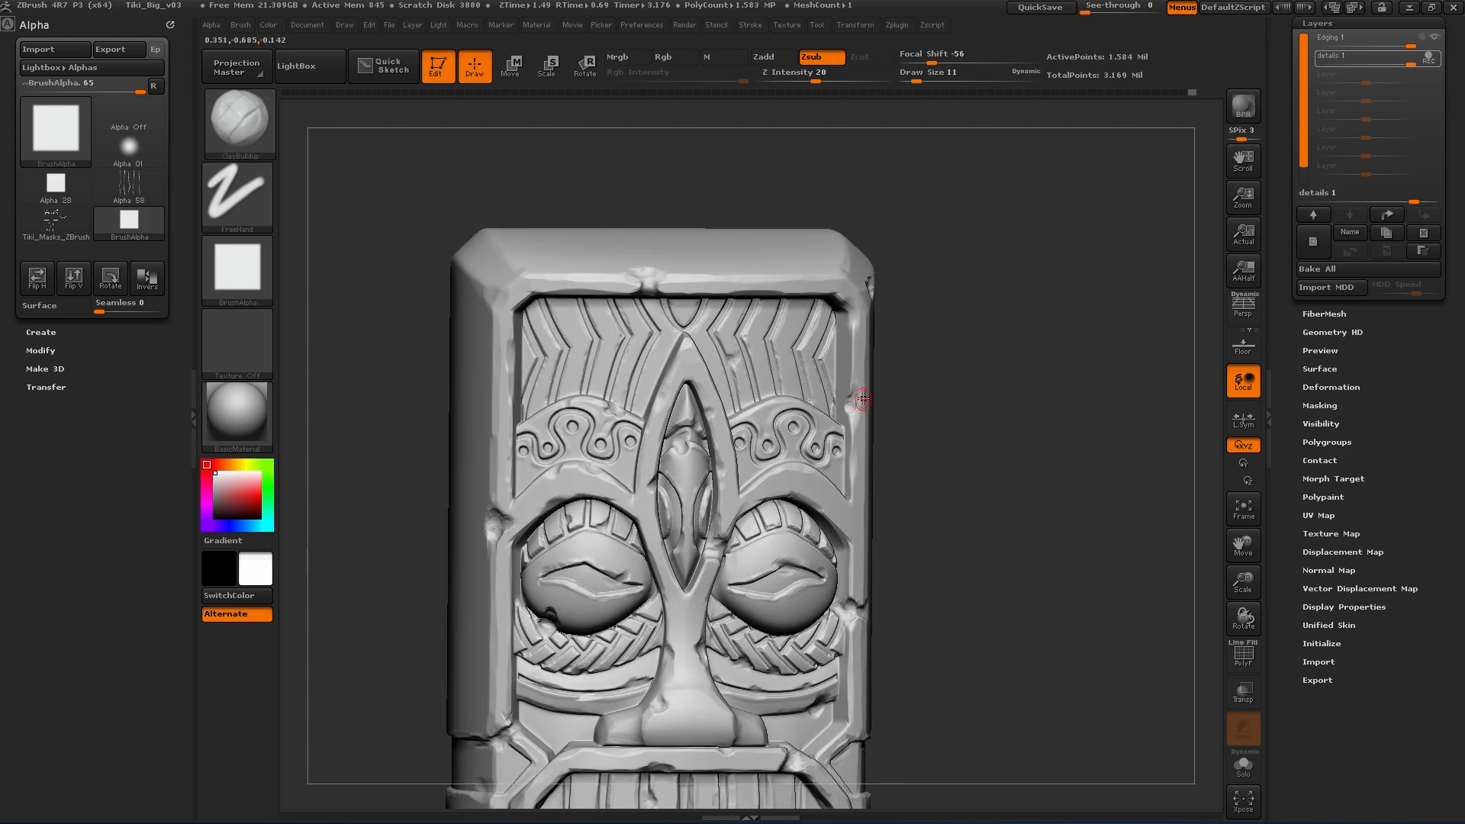
Step: Chip the forehead's zigzag strips, the side border and the brick pattern above one eye, reducing to Draw Size 9
right_click_drag(701, 449, 616, 426, "shift")
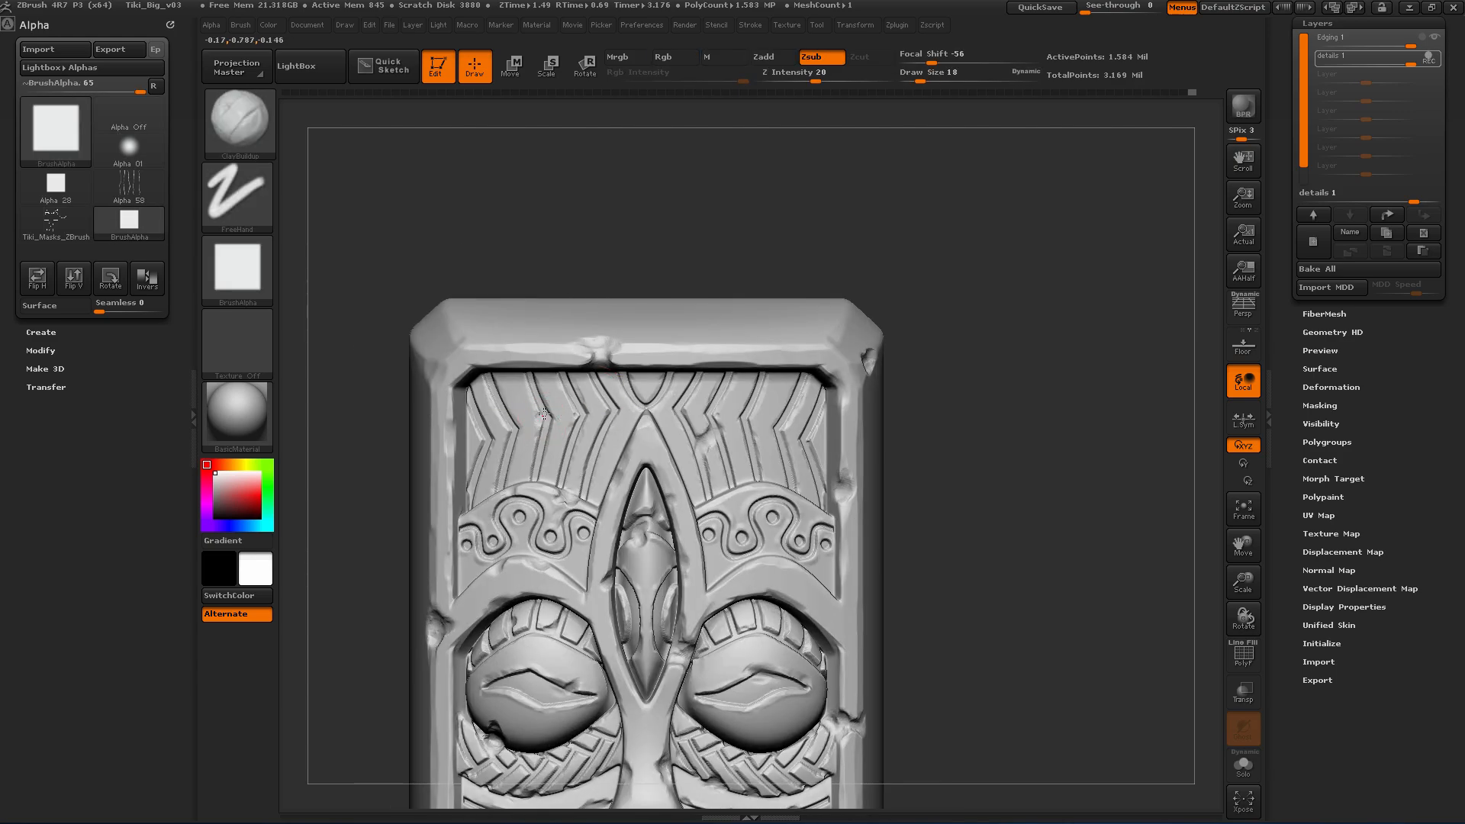
right_click_drag(539, 350, 507, 293)
mouse_move(918, 713)
right_mouse_down("alt")
mouse_move(834, 497)
mouse_move(632, 354)
right_mouse_up("alt")
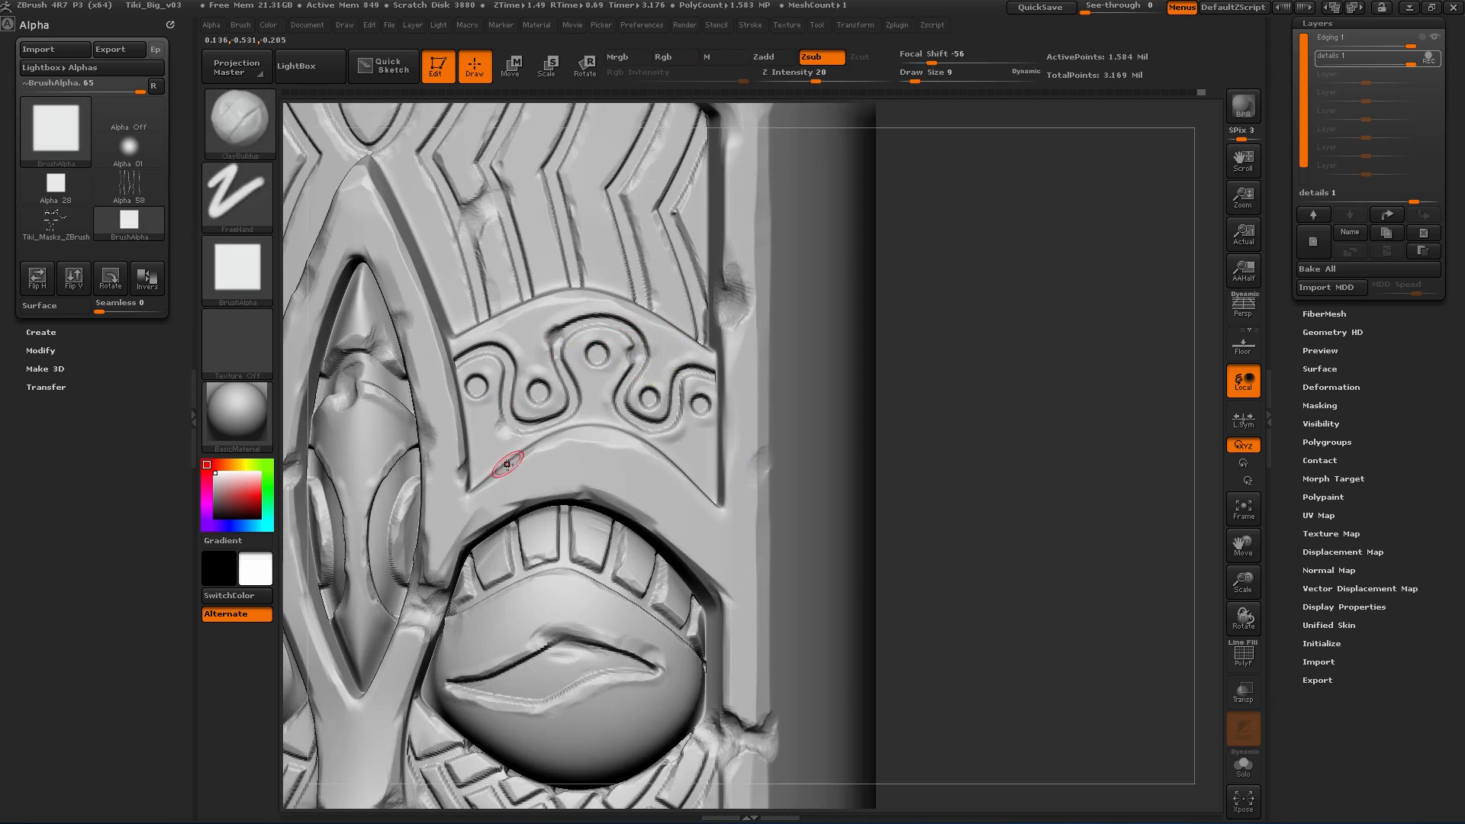
right_click_drag(507, 464, 972, 389)
right_click_drag(849, 759, 873, 322, "alt")
right_click_drag(771, 319, 977, 252)
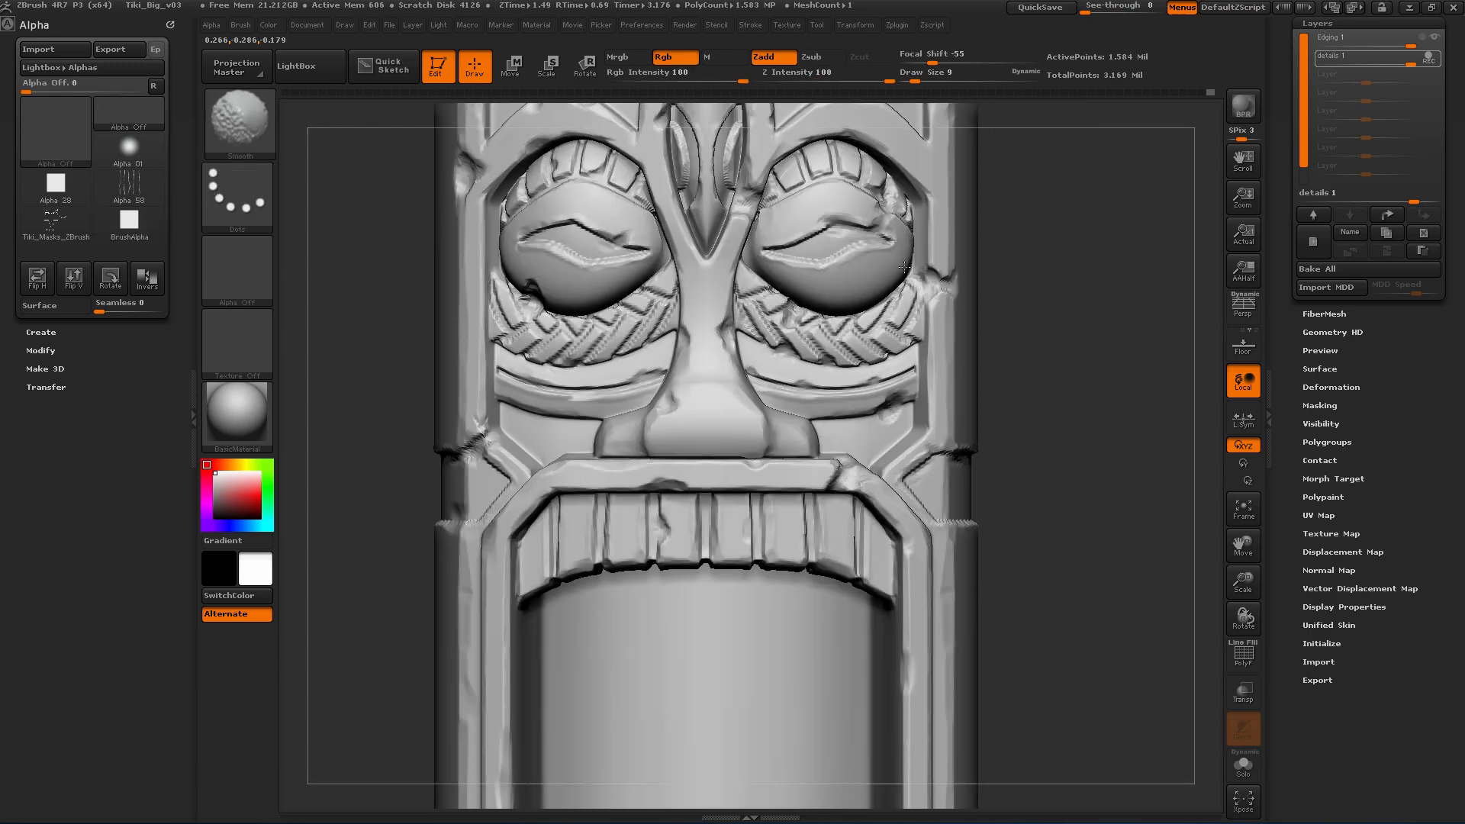
Step: Carve chips into the upper and lower teeth and the mouth frame, working up to Draw Size 14
mouse_move(831, 534)
right_mouse_down("alt")
mouse_move(891, 267)
mouse_move(894, 341)
mouse_move(1046, 765)
mouse_move(877, 336)
mouse_move(938, 458)
mouse_move(515, 549)
mouse_move(580, 603)
mouse_move(672, 724)
mouse_move(528, 314)
mouse_move(588, 200)
right_mouse_up("alt")
right_click_drag(739, 435, 786, 458)
left_click_drag(670, 507, 685, 535)
mouse_move(795, 554)
left_mouse_down()
mouse_move(796, 568)
mouse_move(876, 591)
left_mouse_up()
right_click_drag(876, 592, 642, 506)
right_click_drag(1175, 649, 1079, 401, "shift")
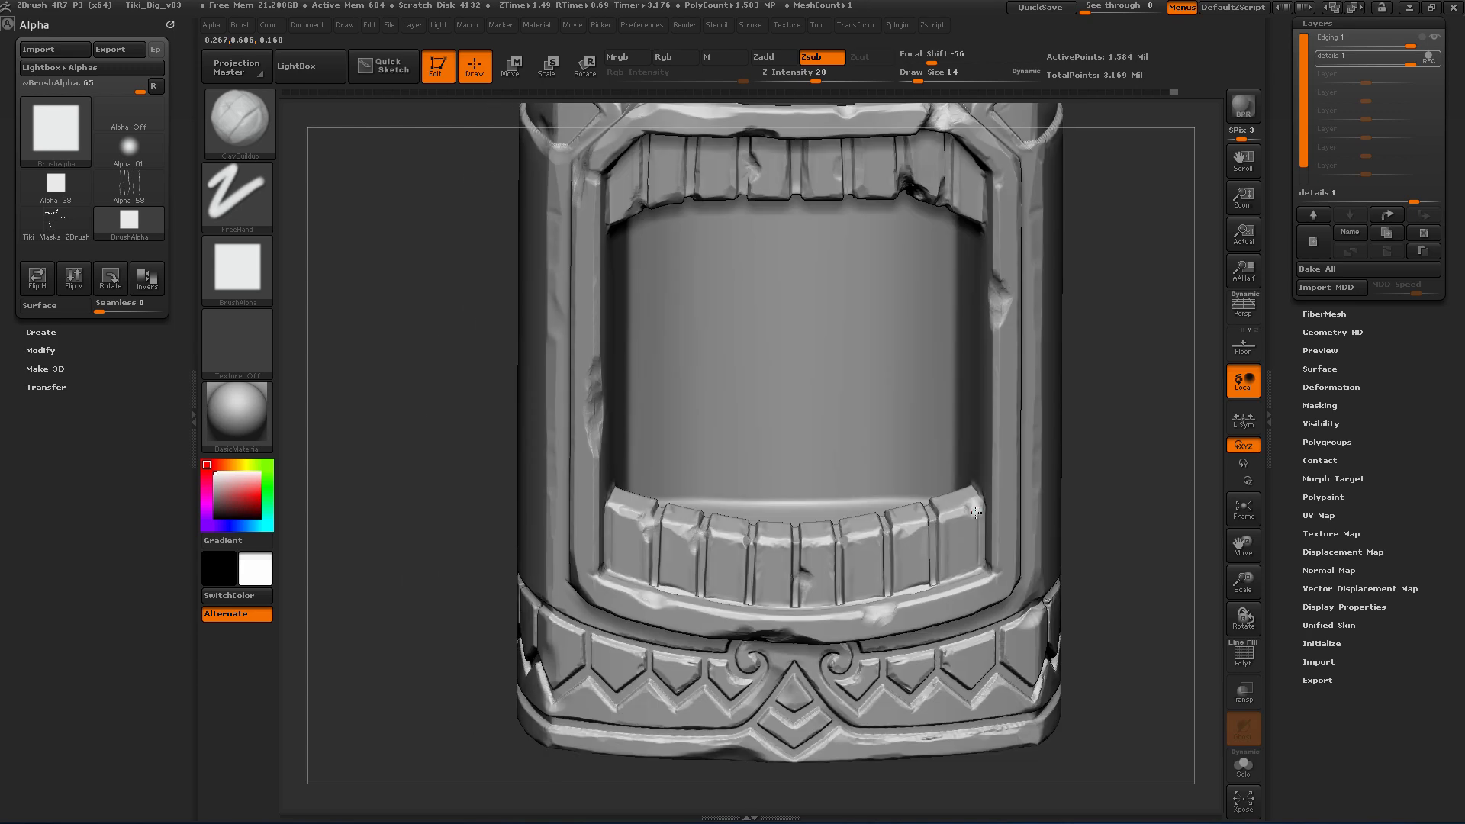
Step: Gouge a jagged triangular pit and smaller dents into the mouth's back wall at Draw Sizes 17 and 25
right_click_drag(976, 512, 847, 367)
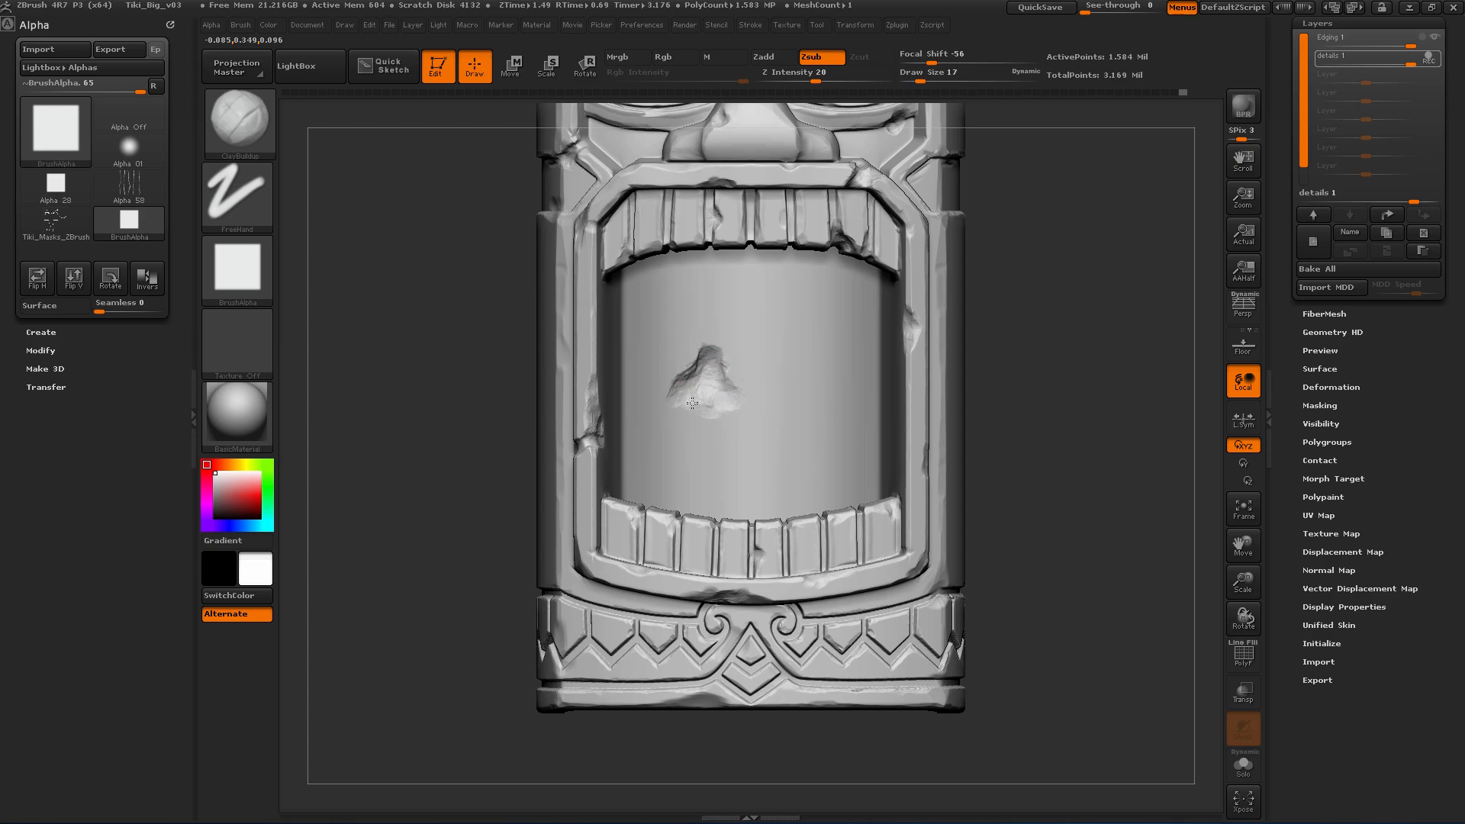
right_click_drag(953, 401, 880, 485)
key("s")
left_click_drag(879, 485, 889, 468)
right_click_drag(889, 468, 857, 461, "shift")
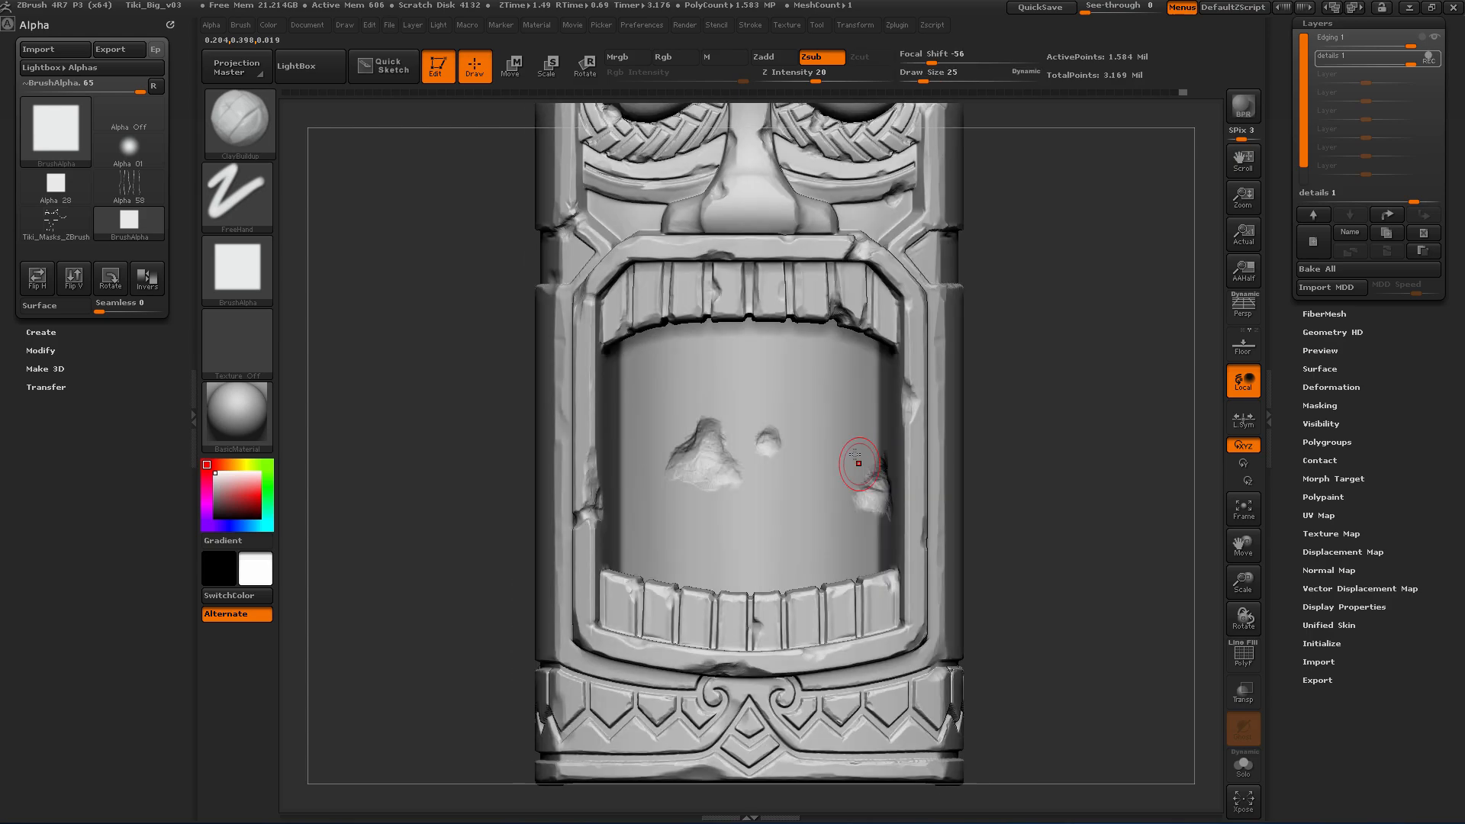
Step: Reduce the brush to Draw Size 14 and carve chips into the base band's upper rim and the nose
mouse_move(721, 225)
right_mouse_down("alt")
mouse_move(771, 420)
mouse_move(962, 520)
mouse_move(924, 321)
right_mouse_up("alt")
mouse_move(924, 320)
right_mouse_down("ctrl")
mouse_move(969, 483)
mouse_move(885, 483)
right_mouse_up("ctrl")
key("s")
left_click_drag(879, 483, 871, 483)
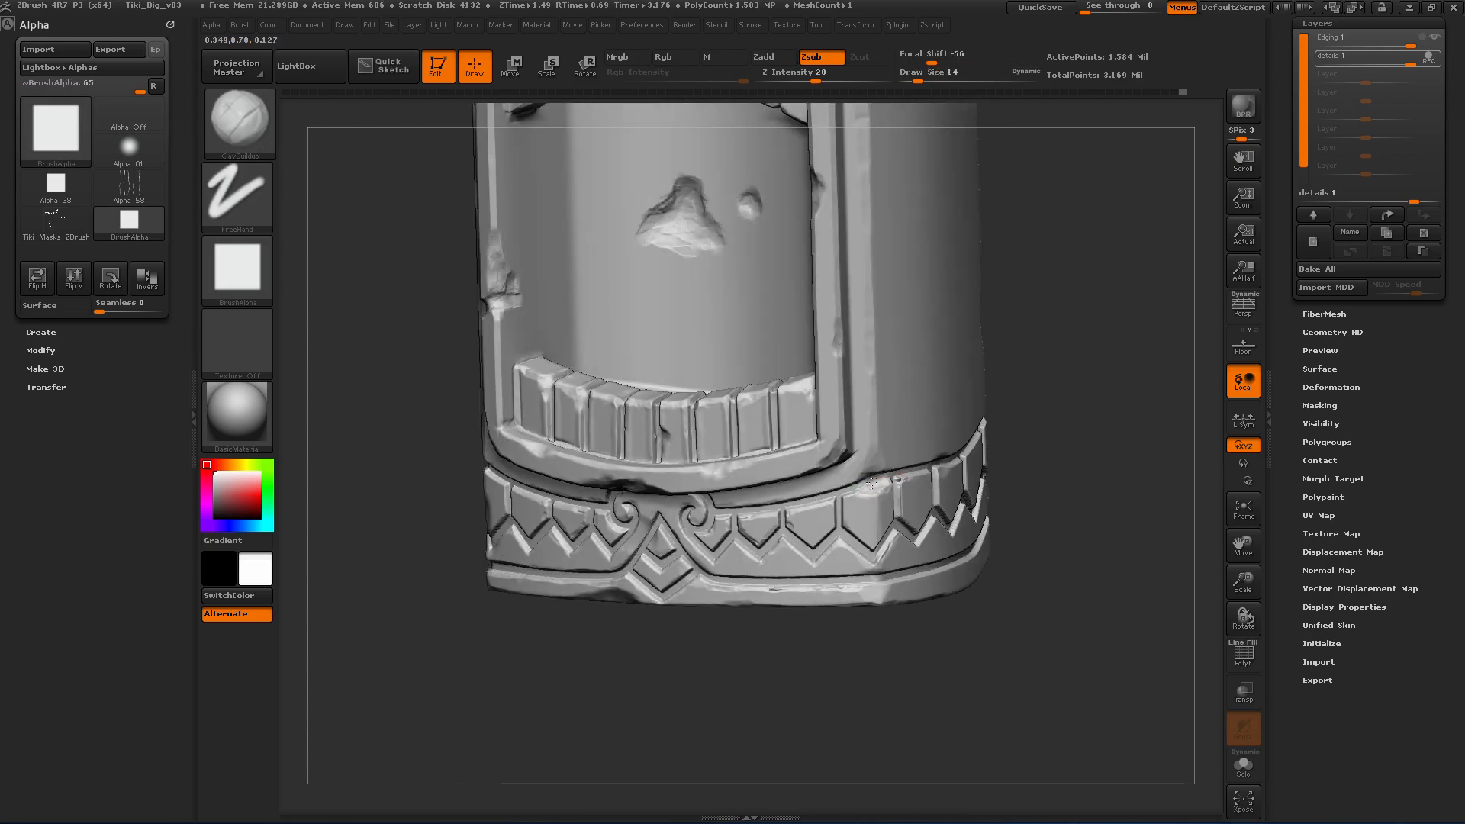
right_click_drag(889, 483, 992, 477)
right_click_drag(992, 477, 946, 534, "ctrl")
right_click_drag(946, 534, 1015, 351, "ctrl")
mouse_move(1015, 351)
right_mouse_down("ctrl")
mouse_move(1023, 366)
mouse_move(1015, 344)
right_mouse_up("ctrl")
right_click_drag(1015, 344, 1049, 348)
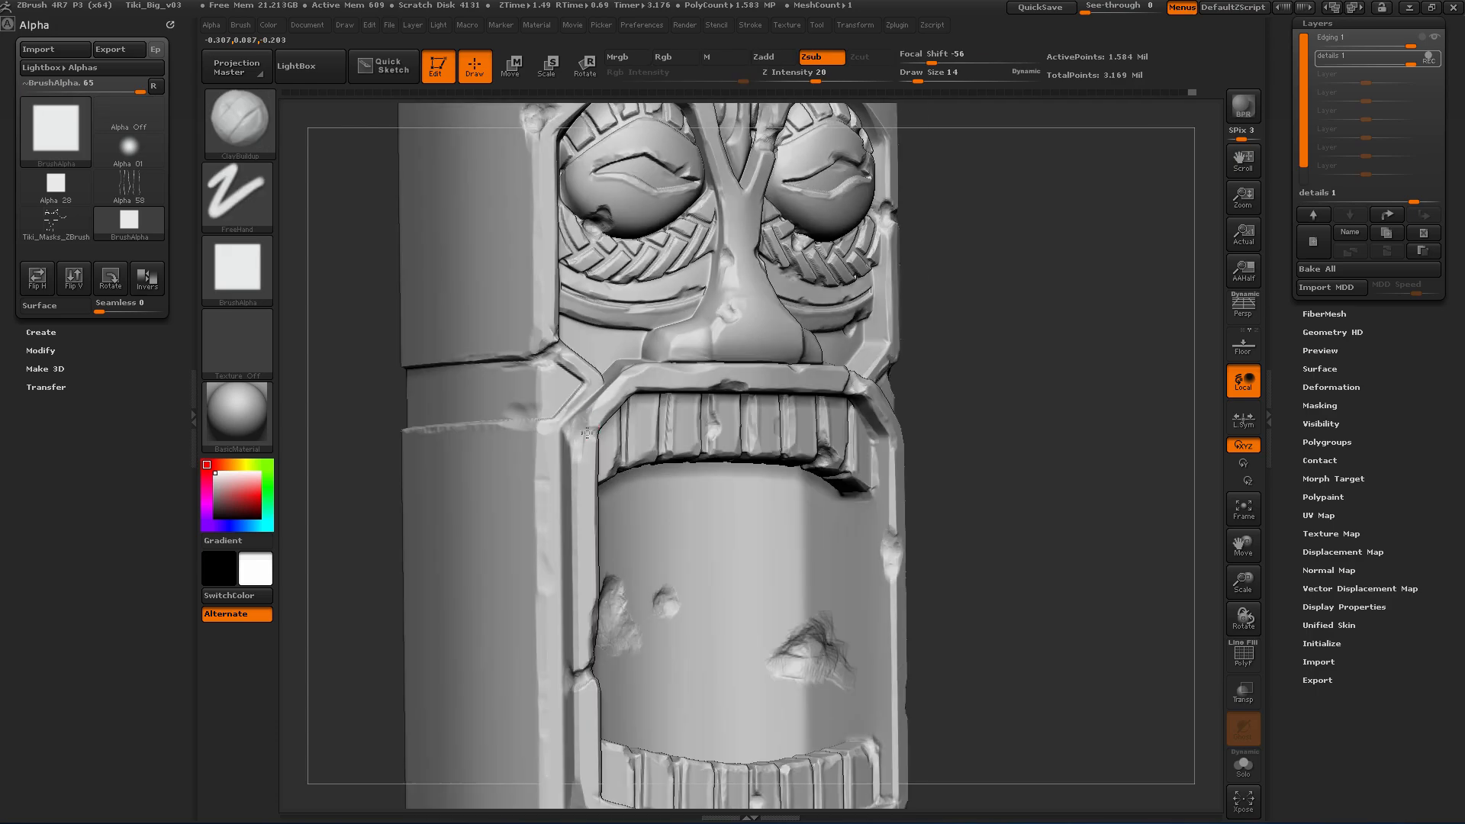
Step: Carve chips along the mouth frame and the outer borders beside it from several angles at Draw Size 14
right_click_drag(660, 448, 721, 191, "shift")
right_click_drag(721, 190, 732, 153, "ctrl")
mouse_move(939, 504)
right_mouse_down()
mouse_move(982, 507)
mouse_move(1090, 399)
mouse_move(1080, 457)
mouse_move(1068, 428)
right_mouse_up()
mouse_move(1068, 427)
right_mouse_down("ctrl")
mouse_move(1042, 387)
mouse_move(1073, 336)
mouse_move(1043, 412)
mouse_move(1015, 366)
right_mouse_up("ctrl")
right_click_drag(677, 521, 897, 399, "alt")
left_click_drag(858, 404, 805, 406)
mouse_move(854, 443)
right_mouse_down()
mouse_move(815, 510)
mouse_move(729, 435)
right_mouse_up()
left_click_drag(728, 435, 746, 556)
mouse_move(745, 556)
right_mouse_down("shift")
mouse_move(832, 489)
mouse_move(801, 381)
right_mouse_up("shift")
right_click_drag(801, 382, 786, 473, "alt")
left_click_drag(782, 436, 790, 466)
mouse_move(671, 527)
right_mouse_down()
mouse_move(717, 539)
mouse_move(725, 427)
mouse_move(752, 488)
mouse_move(776, 315)
mouse_move(740, 320)
mouse_move(767, 404)
mouse_move(854, 408)
right_mouse_up()
mouse_move(855, 409)
right_mouse_down("shift")
mouse_move(844, 419)
mouse_move(904, 469)
mouse_move(963, 473)
right_mouse_up("shift")
Step: Carve chips into the outer vertical edge beside the mouth and just above the base band at Draw Size 11
key("bracketleft")
right_click_drag(963, 474, 1021, 406, "ctrl")
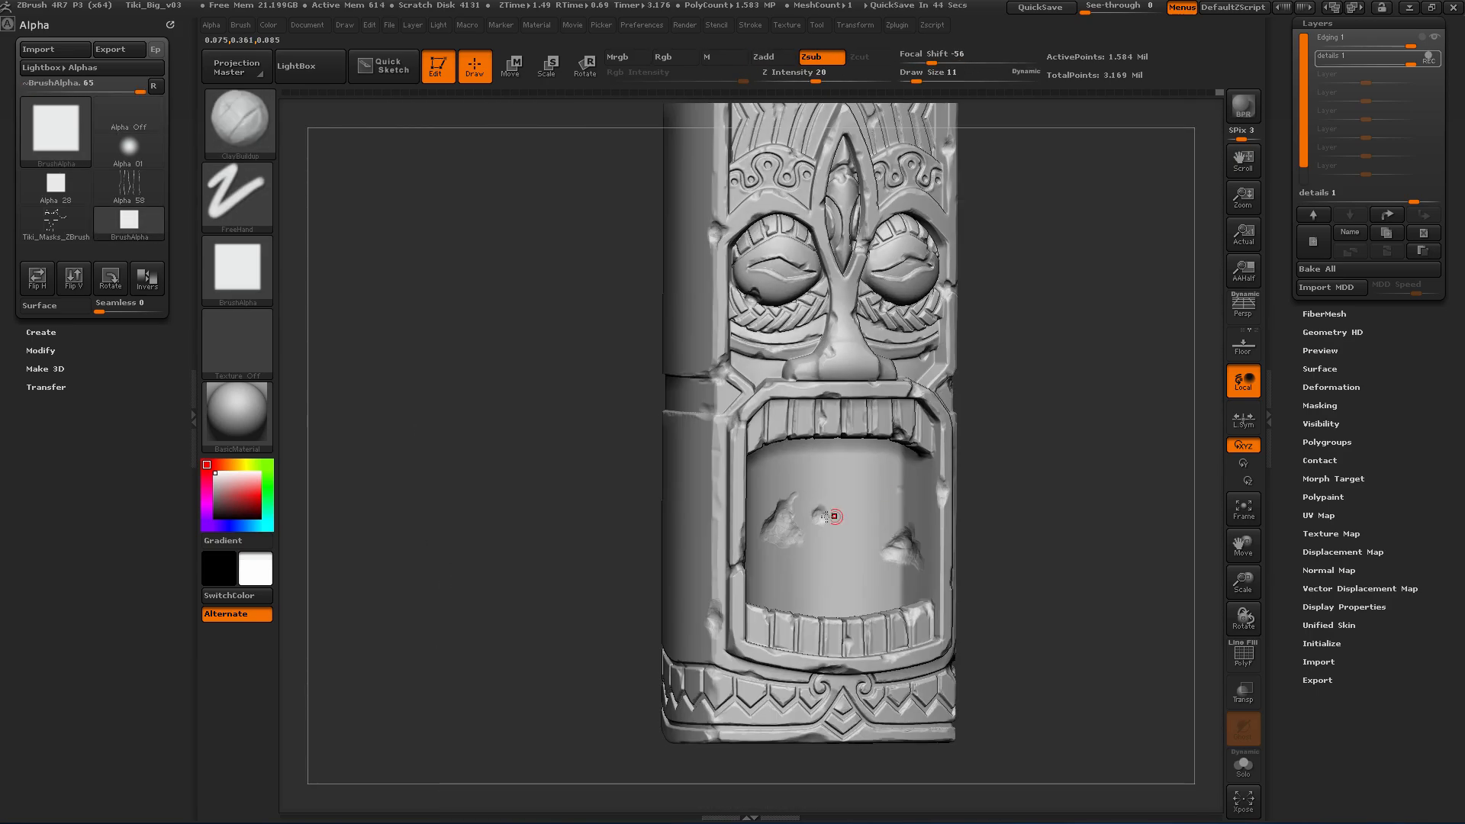
right_click_drag(834, 517, 742, 333, "ctrl")
right_click_drag(1021, 431, 904, 412)
left_click_drag(732, 382, 703, 392)
mouse_move(702, 392)
right_mouse_down()
mouse_move(664, 458)
mouse_move(771, 412)
right_mouse_up()
left_click_drag(744, 366, 763, 386)
right_click_drag(763, 386, 1112, 440)
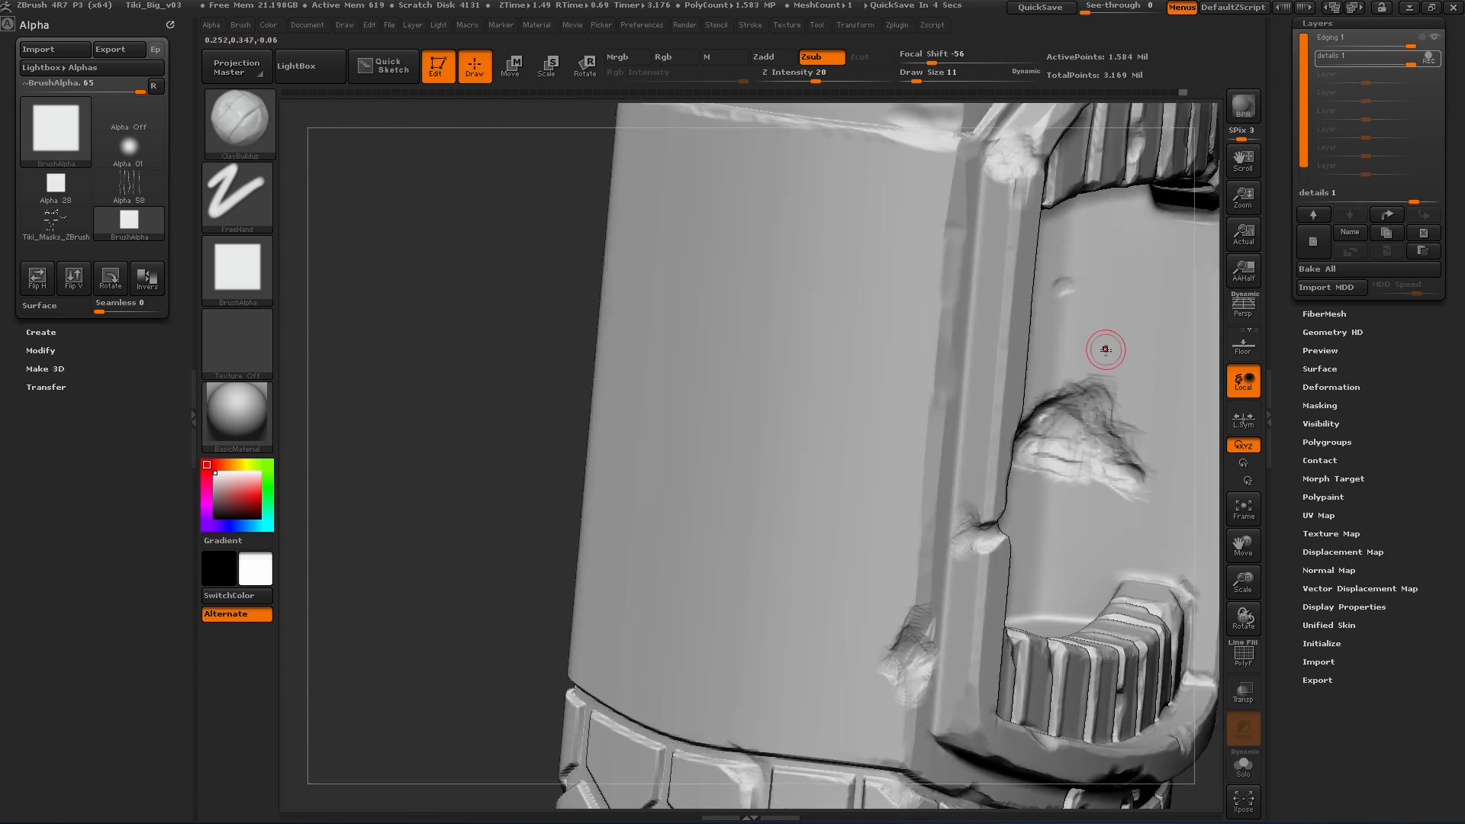
right_click_drag(1106, 349, 1094, 457)
right_click_drag(1094, 456, 972, 486, "alt")
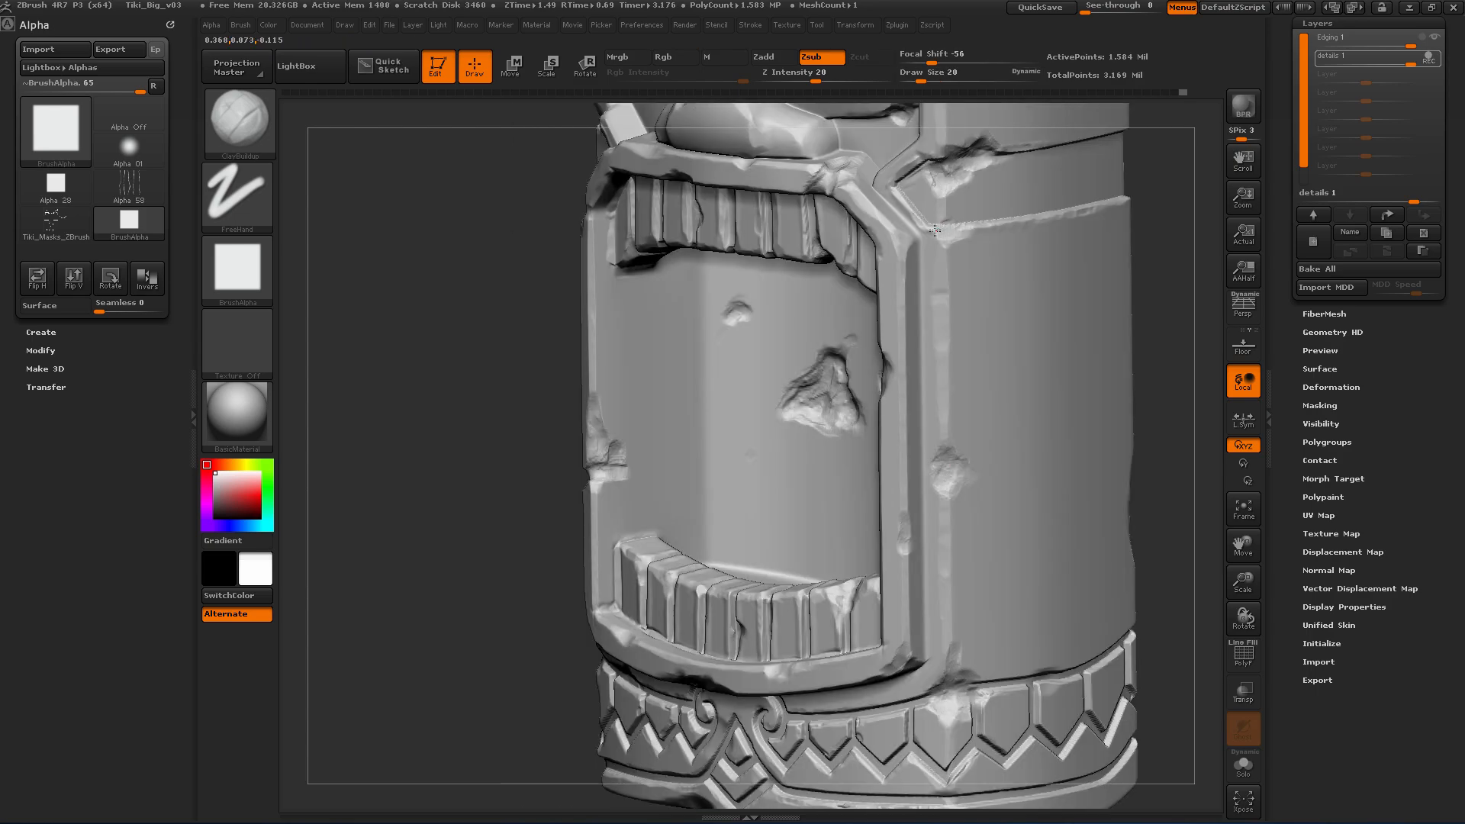
Step: Carve larger damage around the side groove and outer edges at Draw Sizes 20 and 22, and turn on perspective
mouse_move(935, 229)
right_mouse_down()
mouse_move(760, 261)
mouse_move(958, 285)
right_mouse_up()
mouse_move(639, 624)
right_mouse_down("ctrl")
mouse_move(740, 379)
mouse_move(765, 416)
right_mouse_up("ctrl")
key("s")
left_click_drag(768, 416, 765, 415)
mouse_move(765, 415)
right_mouse_down()
mouse_move(794, 397)
mouse_move(836, 404)
mouse_move(782, 353)
mouse_move(867, 427)
mouse_move(573, 236)
mouse_move(594, 386)
right_mouse_up()
key("s")
right_click_drag(592, 387, 953, 271, "ctrl")
key("p")
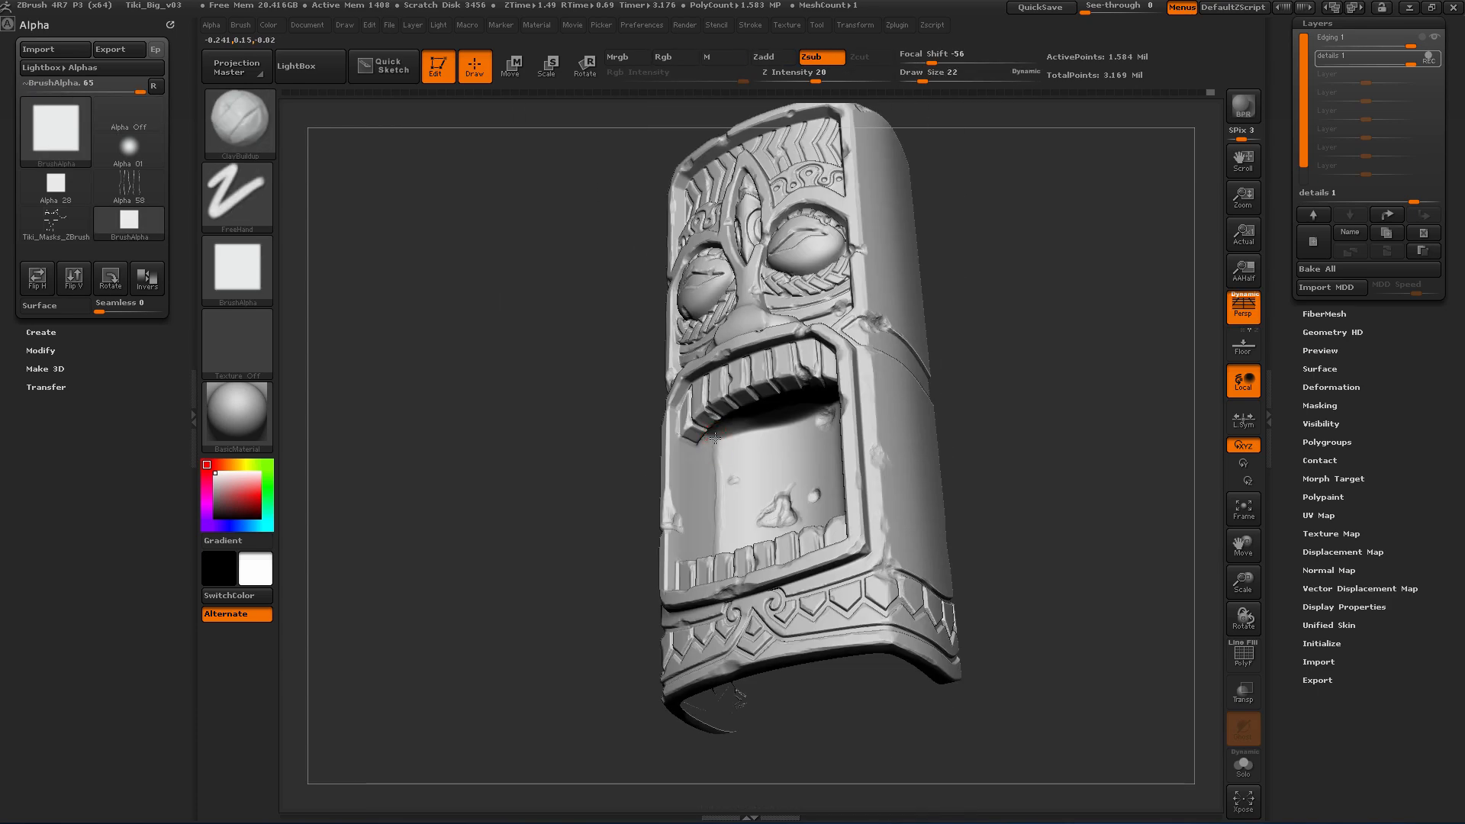
Step: Carve a branching crack through the forehead's zigzag strips beneath the top border's chip at Draw Size 8
right_click_drag(933, 480, 1041, 526, "ctrl")
mouse_move(1040, 527)
right_mouse_down("shift")
mouse_move(792, 415)
mouse_move(878, 428)
mouse_move(595, 444)
mouse_move(610, 435)
mouse_move(641, 458)
mouse_move(766, 372)
right_mouse_up("shift")
key("s")
left_click_drag(765, 373, 761, 372)
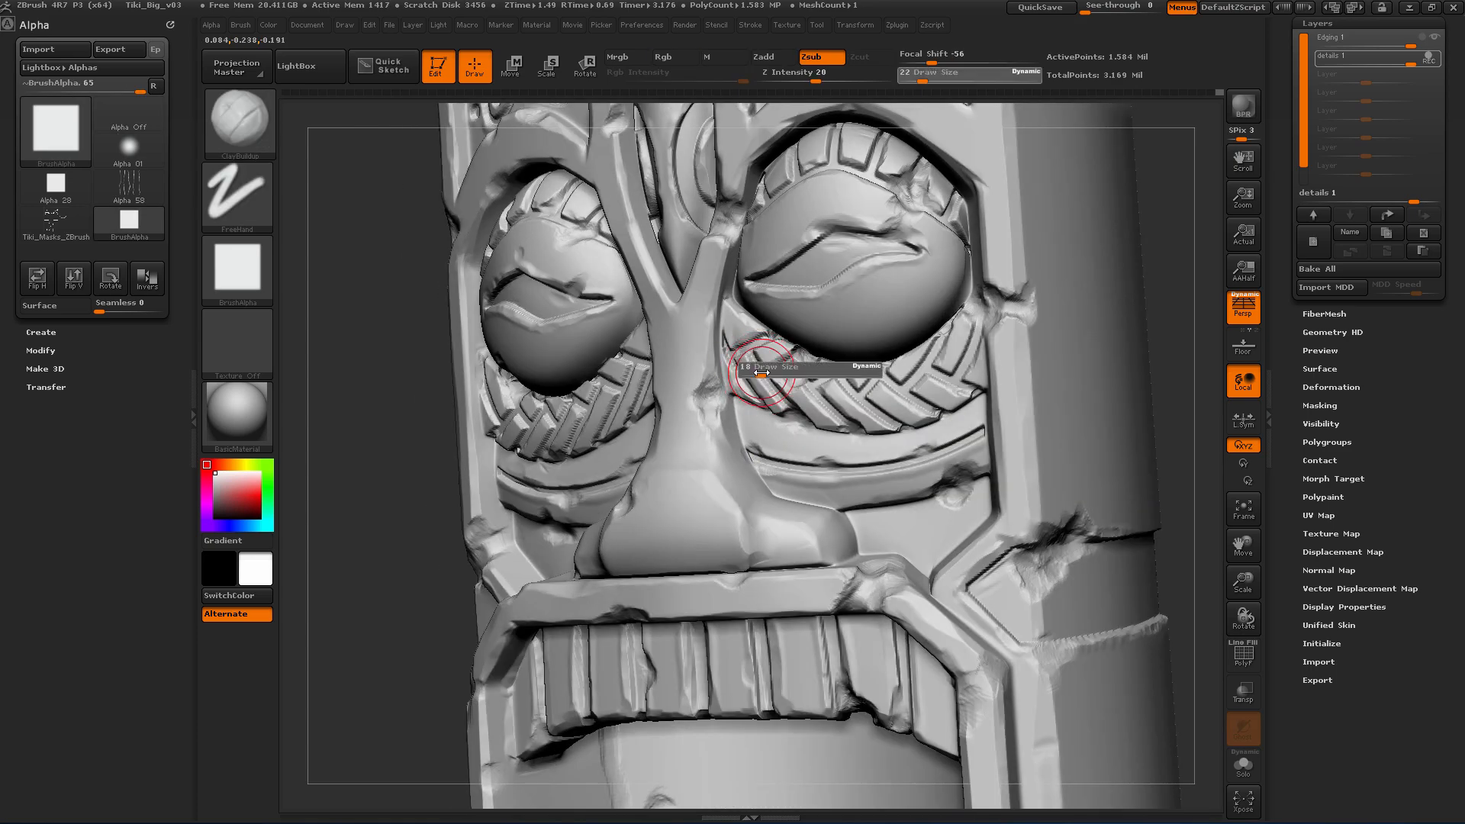
mouse_move(717, 424)
right_mouse_down("shift")
mouse_move(794, 418)
mouse_move(781, 222)
mouse_move(741, 286)
mouse_move(722, 174)
mouse_move(971, 300)
mouse_move(691, 382)
mouse_move(728, 308)
right_mouse_up("shift")
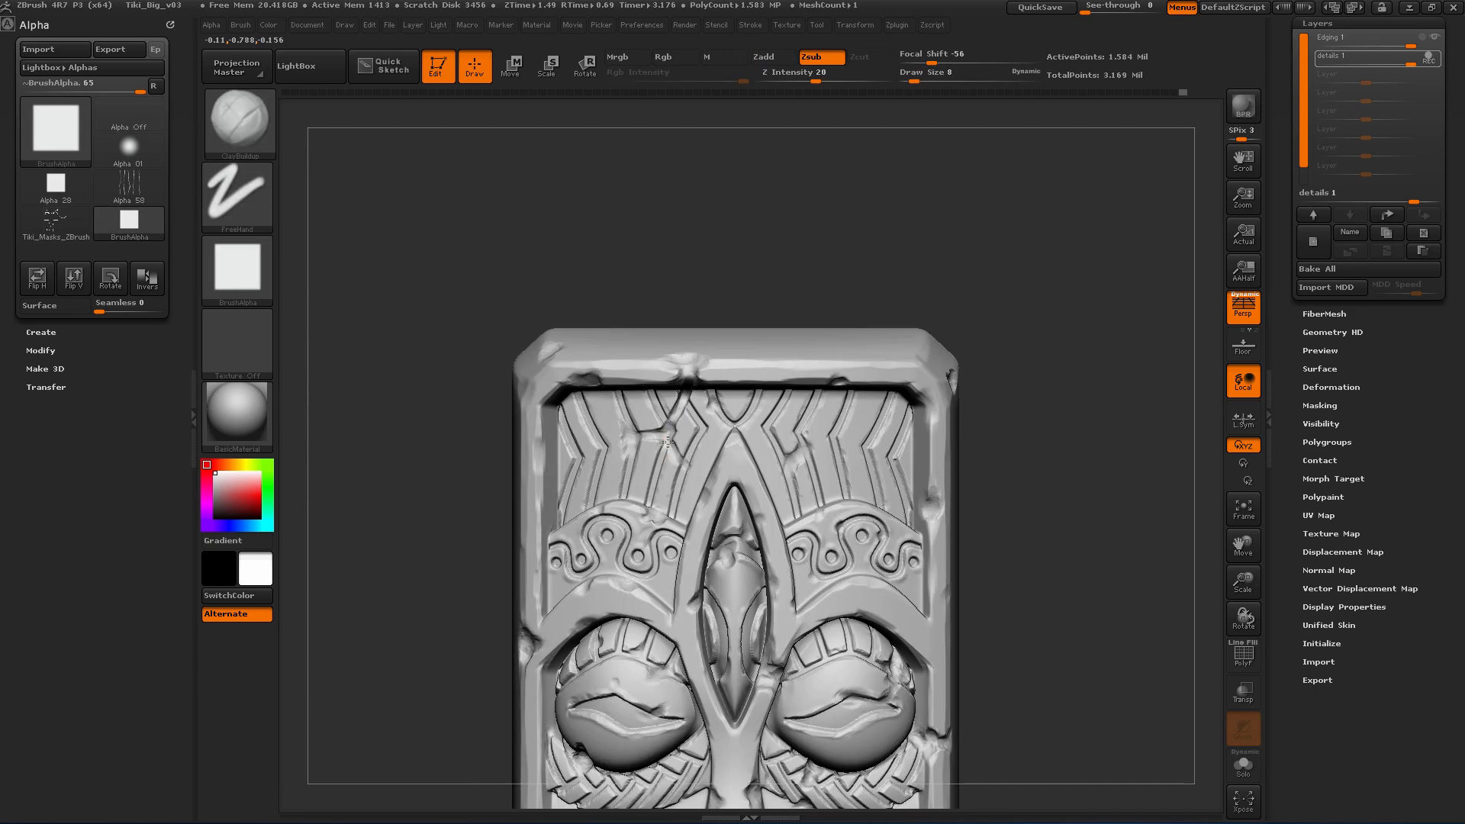
right_click_drag(668, 441, 699, 470)
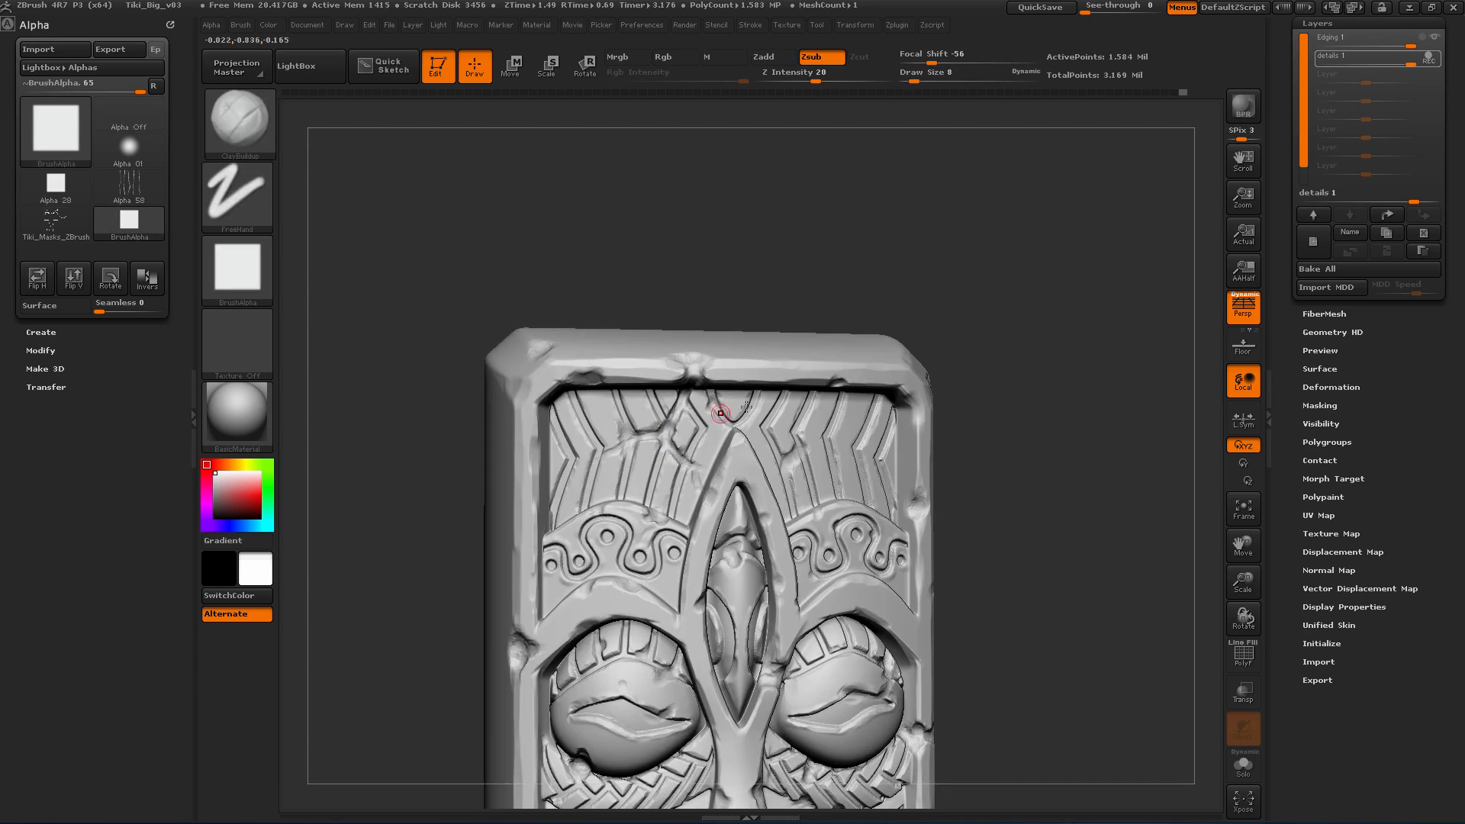
right_click_drag(746, 407, 842, 422, "ctrl")
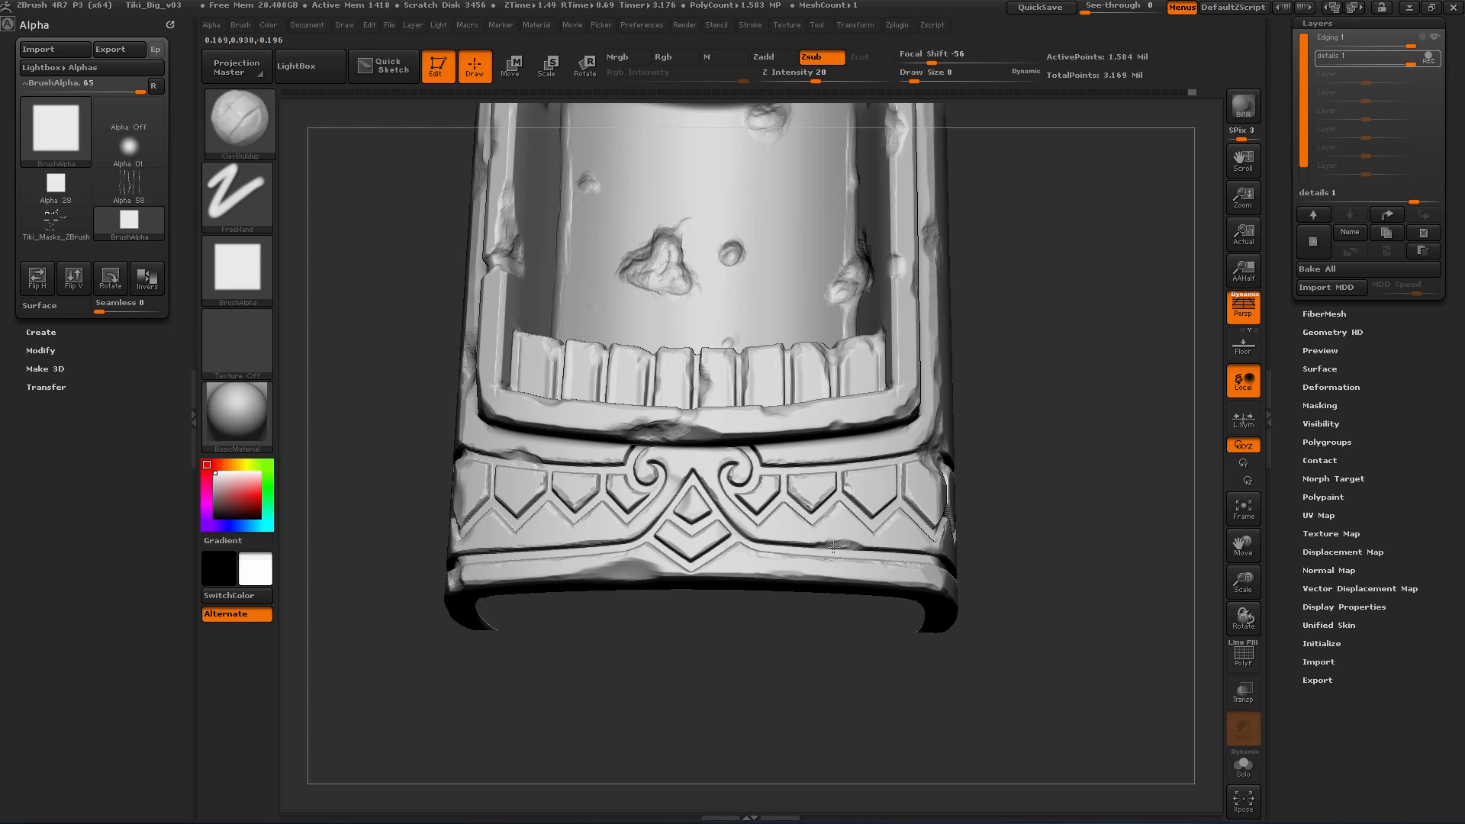
Step: Carve small nicks into the base band's pattern, the lower teeth and the forehead panel's edges at Draw Size 8
right_click_drag(833, 546, 649, 477)
right_click_drag(551, 369, 665, 558)
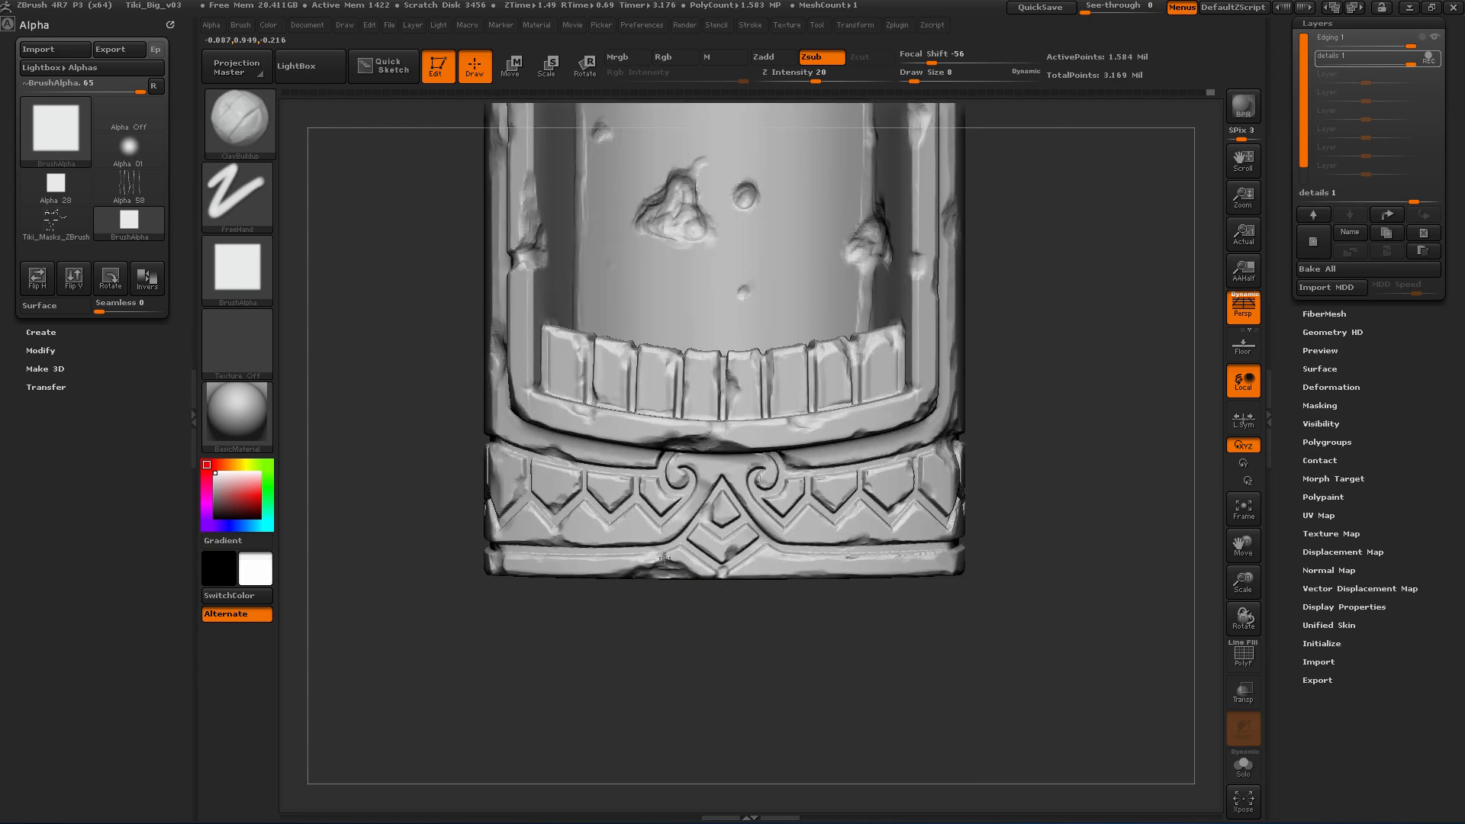
mouse_move(557, 478)
right_mouse_down()
mouse_move(851, 496)
mouse_move(512, 337)
mouse_move(686, 393)
mouse_move(611, 396)
mouse_move(766, 418)
mouse_move(863, 553)
mouse_move(1000, 461)
mouse_move(844, 310)
mouse_move(536, 335)
mouse_move(771, 332)
mouse_move(981, 386)
mouse_move(686, 229)
mouse_move(404, 341)
mouse_move(418, 183)
right_mouse_up()
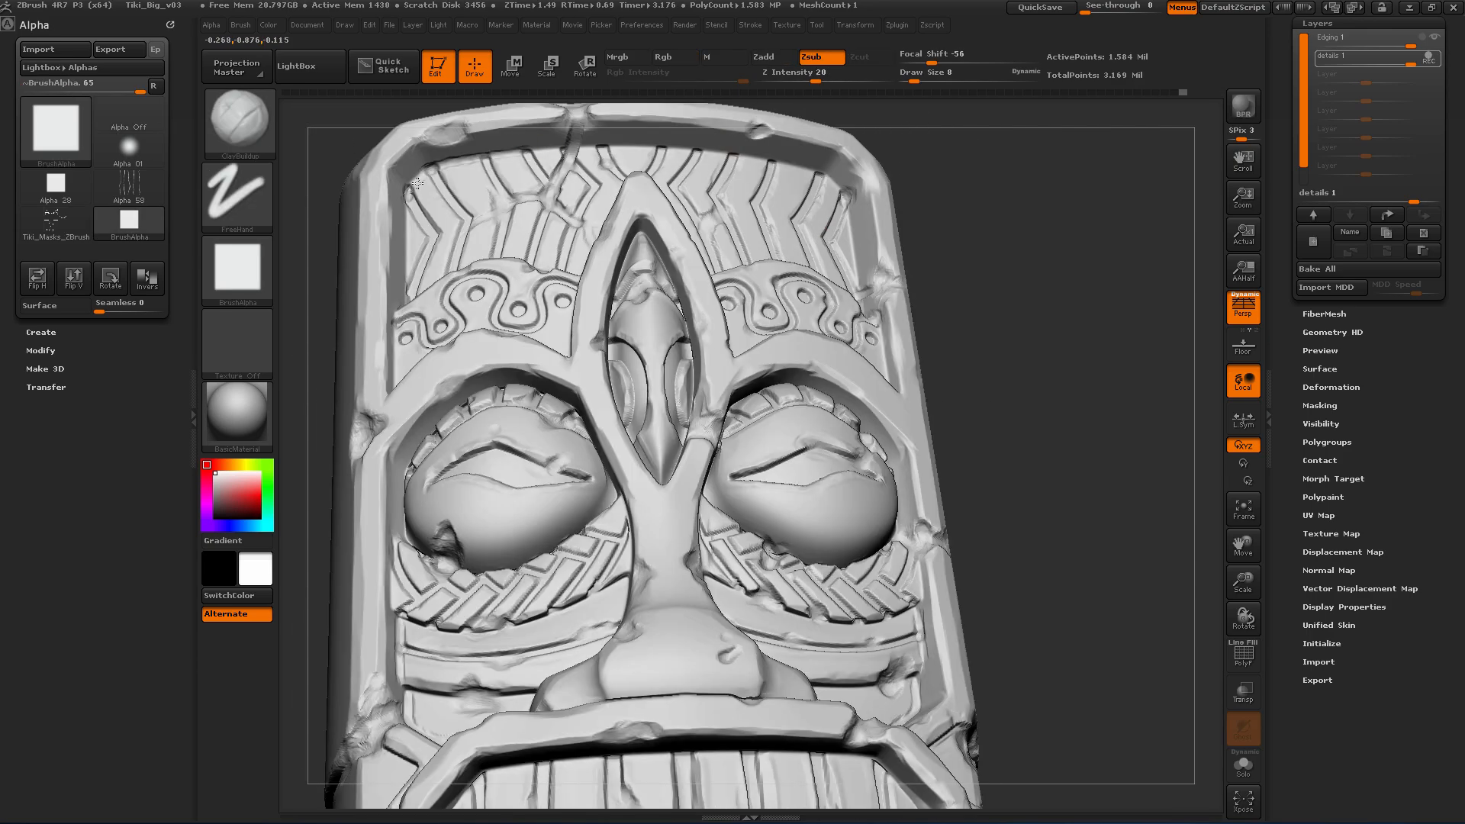
right_click_drag(779, 168, 712, 351)
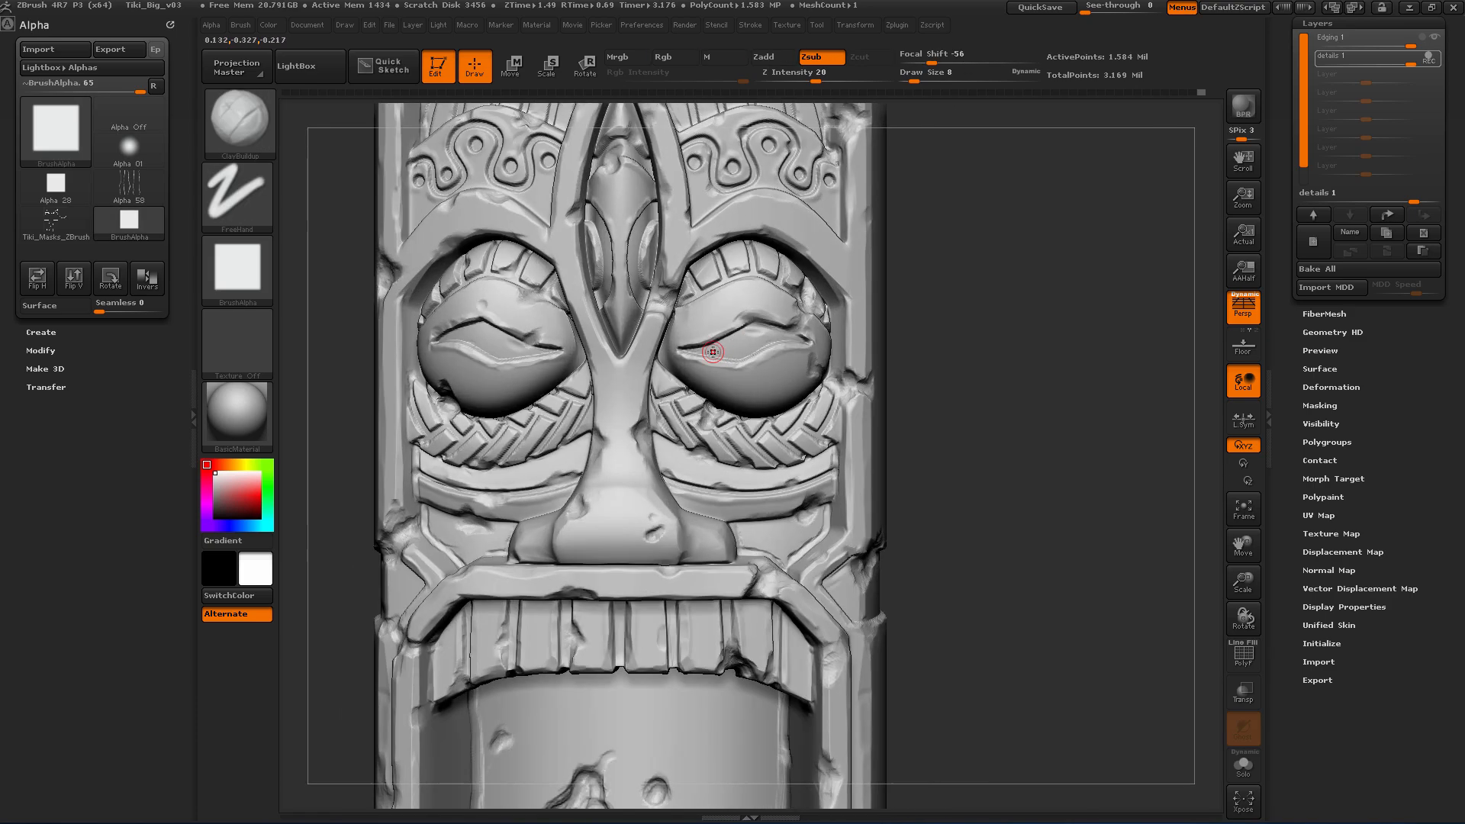
Step: Increase the brush to Draw Size 9 and carve rough hollows inside the eyelid grooves
mouse_move(482, 336)
right_mouse_down()
mouse_move(431, 341)
mouse_move(733, 344)
mouse_move(491, 359)
right_mouse_up()
key("s")
left_click_drag(491, 360, 474, 359)
key("space")
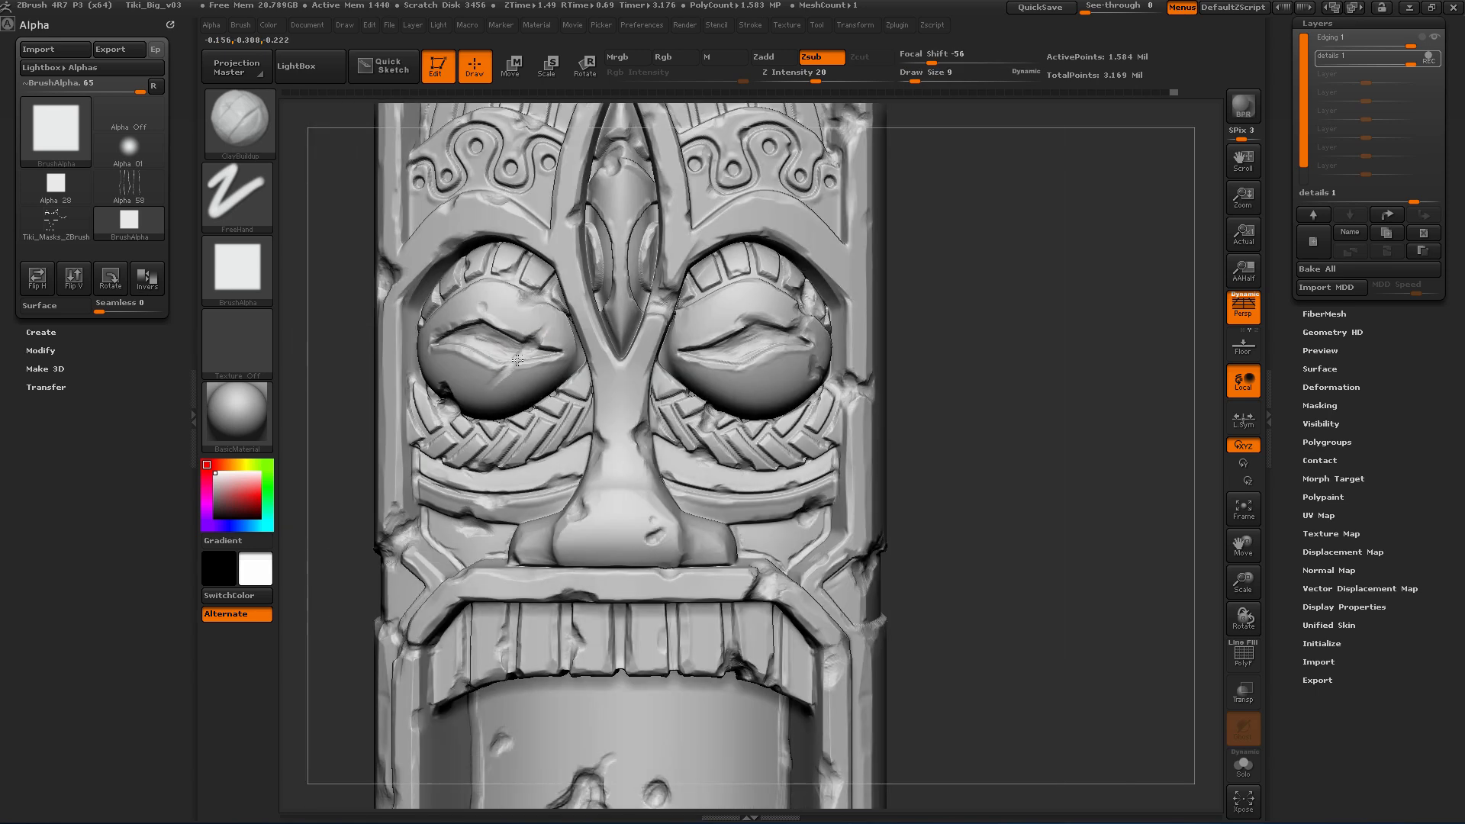
Step: Carve chips into the lower teeth and the mouth frame's lower rim around Draw Size 9
mouse_move(524, 352)
right_mouse_down("ctrl")
mouse_move(906, 400)
mouse_move(581, 429)
mouse_move(655, 479)
right_mouse_up("ctrl")
left_click_drag(484, 469, 490, 477)
right_click_drag(490, 477, 491, 465)
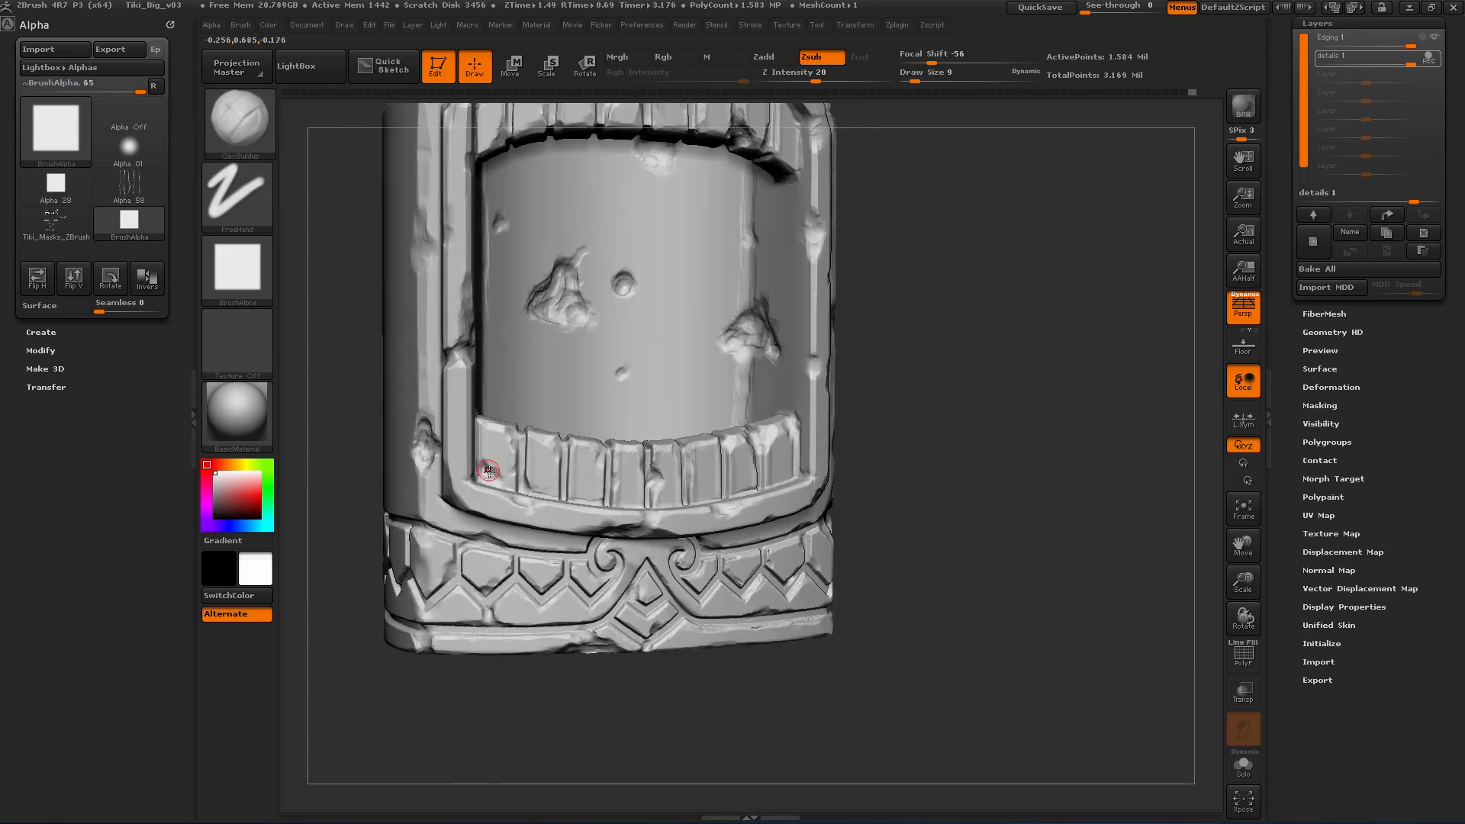
left_click_drag(487, 461, 505, 480)
right_click_drag(505, 481, 507, 439)
left_click_drag(488, 507, 519, 511)
mouse_move(645, 527)
right_mouse_down()
mouse_move(649, 488)
mouse_move(867, 484)
mouse_move(709, 484)
mouse_move(745, 460)
mouse_move(683, 546)
mouse_move(718, 484)
mouse_move(703, 513)
mouse_move(609, 293)
mouse_move(752, 515)
right_mouse_up()
key("bracketright")
mouse_move(752, 515)
left_mouse_down()
mouse_move(769, 543)
mouse_move(748, 510)
left_mouse_up()
mouse_move(748, 509)
right_mouse_down()
mouse_move(599, 562)
mouse_move(706, 481)
right_mouse_up()
mouse_move(706, 480)
left_mouse_down()
mouse_move(691, 517)
mouse_move(767, 534)
left_mouse_up()
Step: Gouge a deep cavity into the forehead's zigzag strips below the top border at Draw Size 9
mouse_move(1107, 618)
right_mouse_down("alt")
mouse_move(1137, 601)
mouse_move(1015, 413)
right_mouse_up("alt")
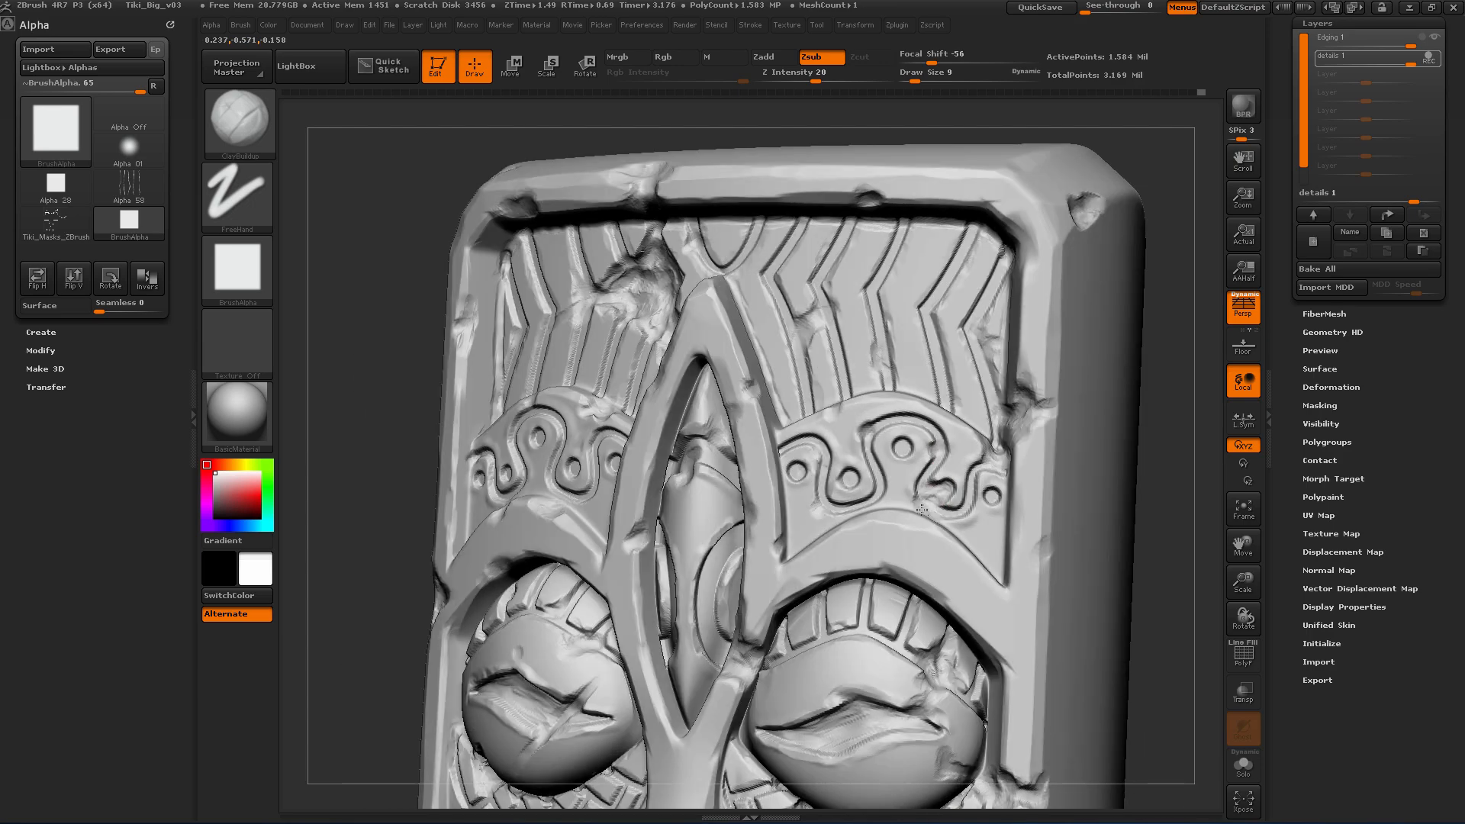
key("shift+x")
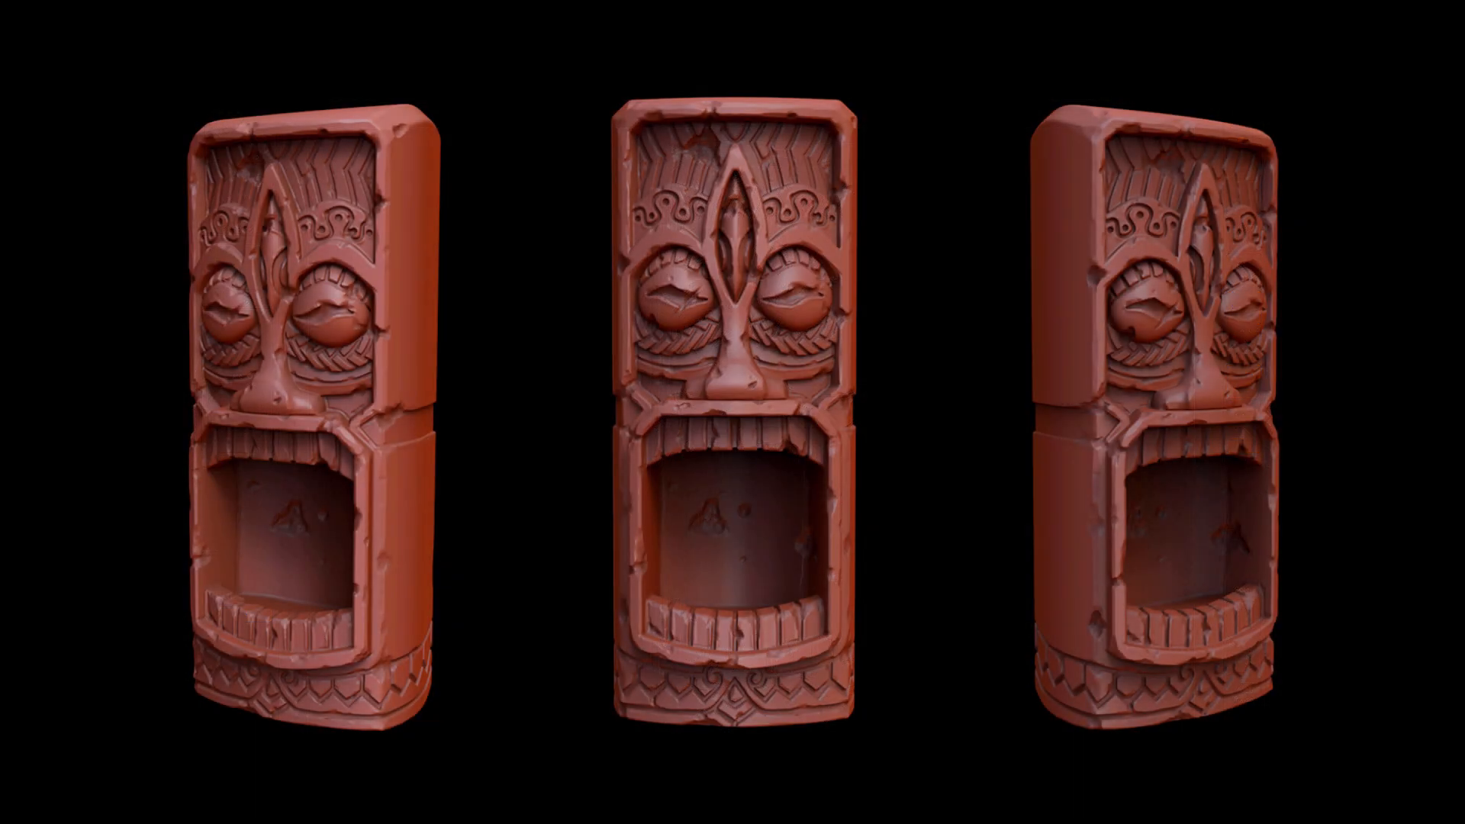